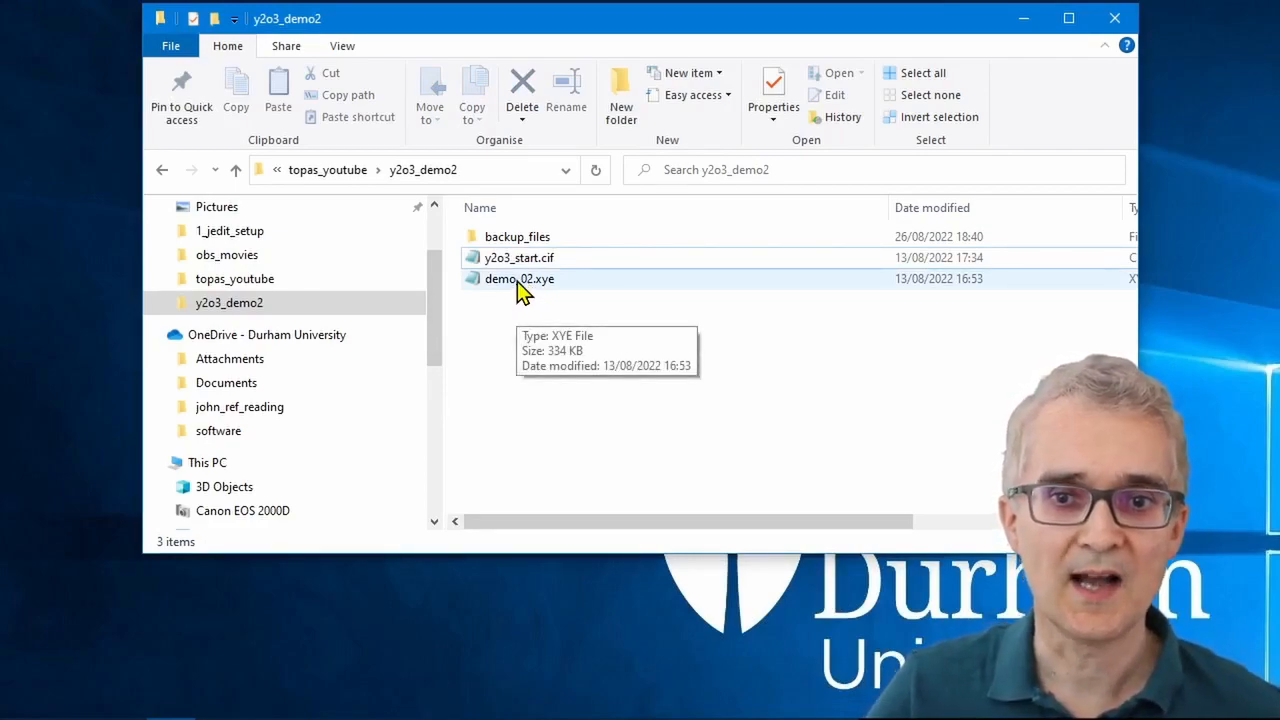
# - Open demo_02.xye from the y2o3_demo2 folder, examine its data columns, and close it
pyautogui.doubleClick(517, 281)
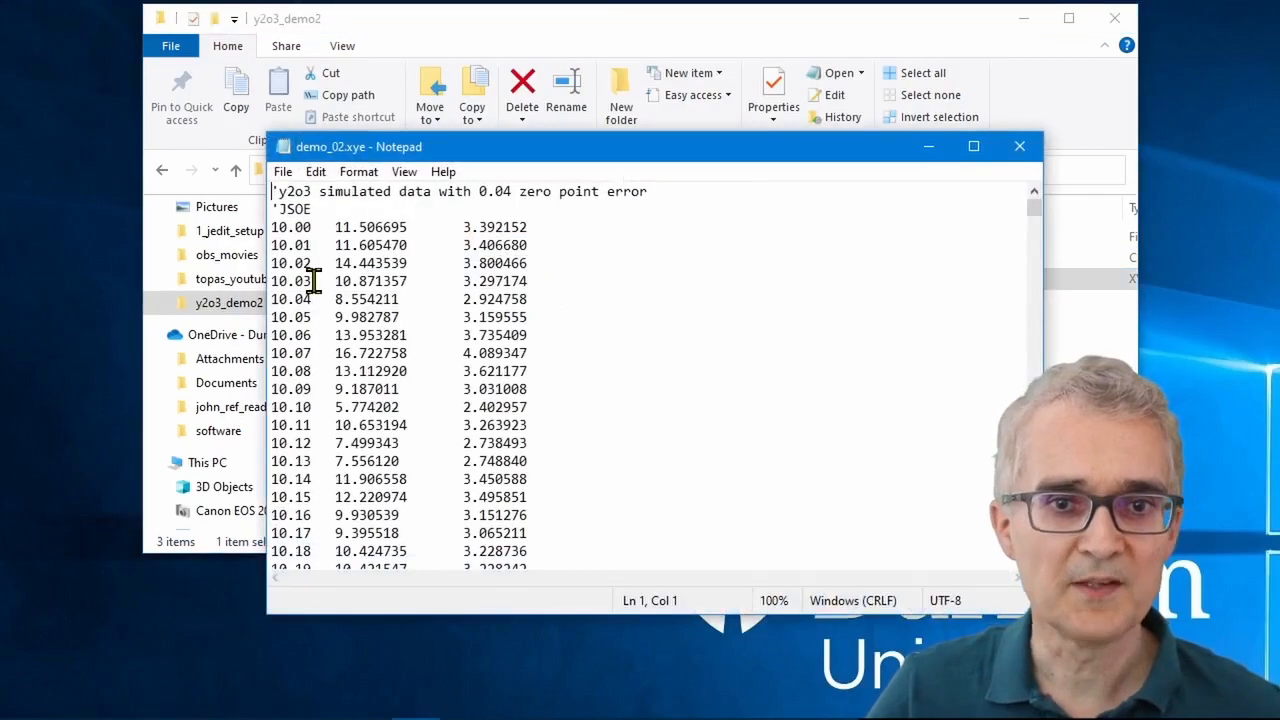
pyautogui.moveTo(272, 232); pyautogui.dragTo(564, 229)
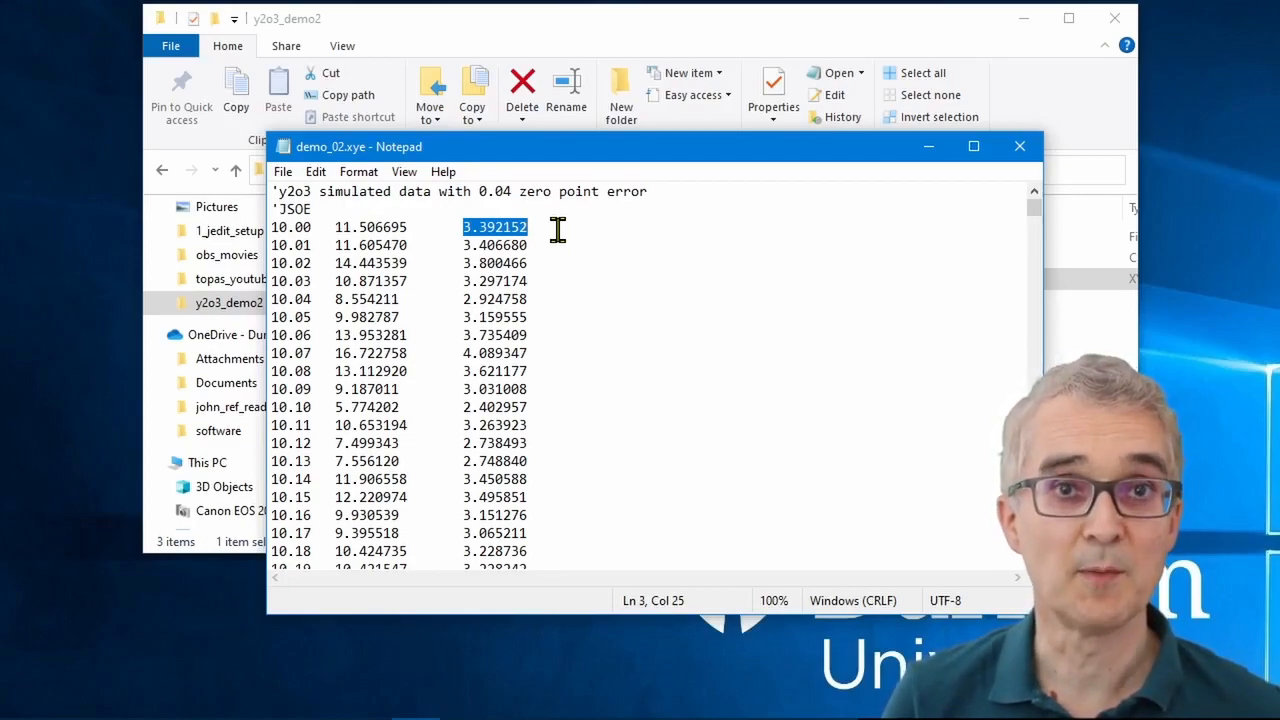
pyautogui.scroll(-1, 623, 280)
pyautogui.scroll(1, 623, 280)
pyautogui.click(283, 171)
pyautogui.click(300, 299)
# - Open y2o3_start.cif, examine the mineral name, cell lengths, space group and atom site lines, and close it
pyautogui.click(528, 258)
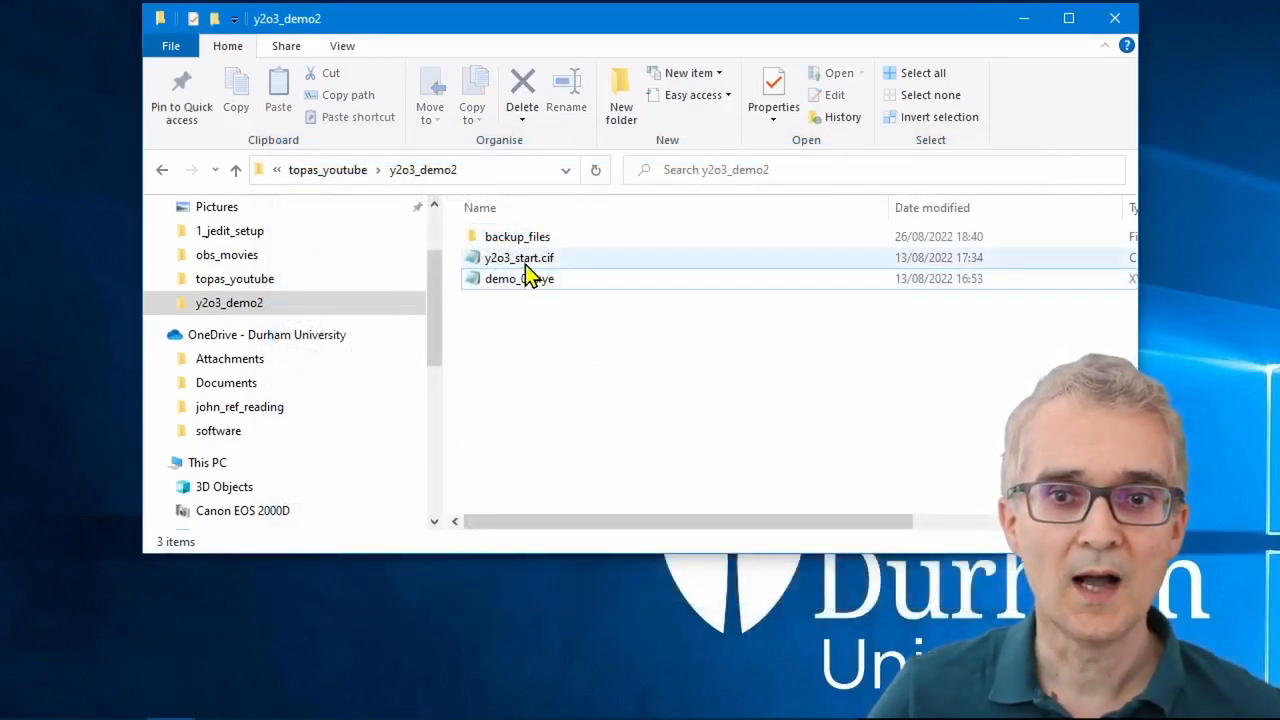
pyautogui.doubleClick(522, 257)
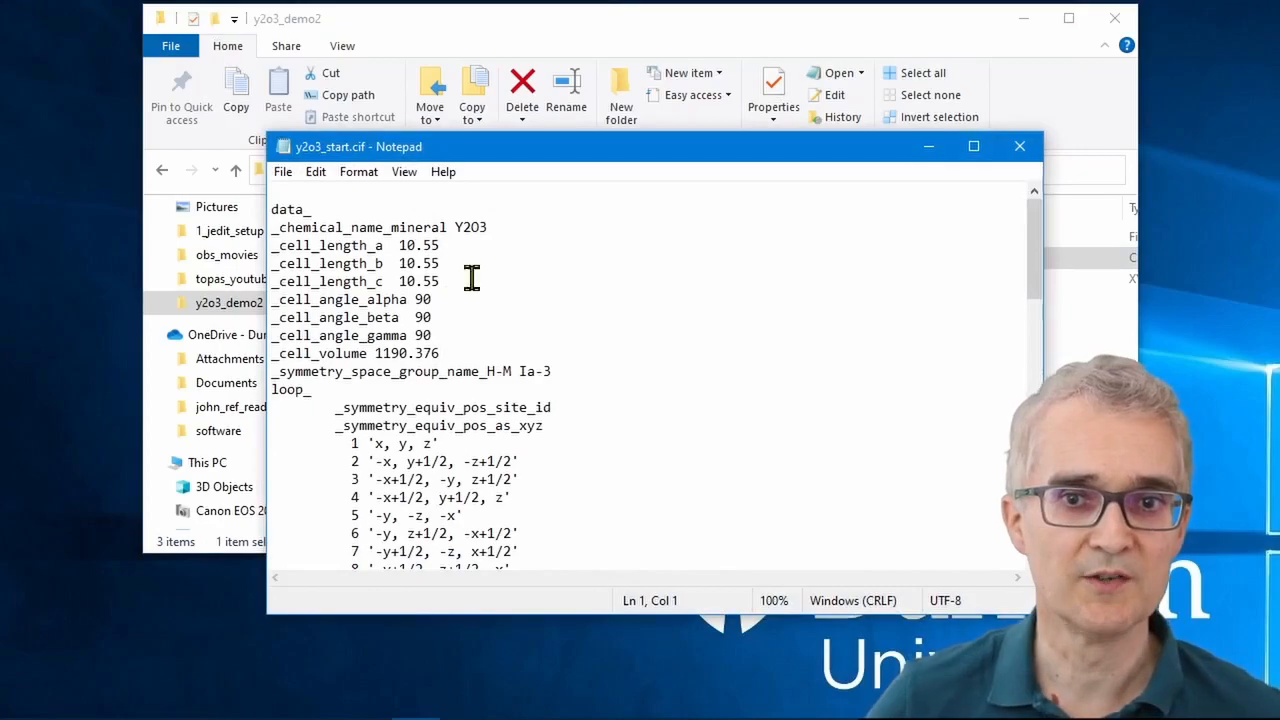
pyautogui.moveTo(453, 227); pyautogui.dragTo(487, 227)
pyautogui.click(427, 256)
pyautogui.click(400, 247)
pyautogui.moveTo(400, 247); pyautogui.dragTo(440, 247)
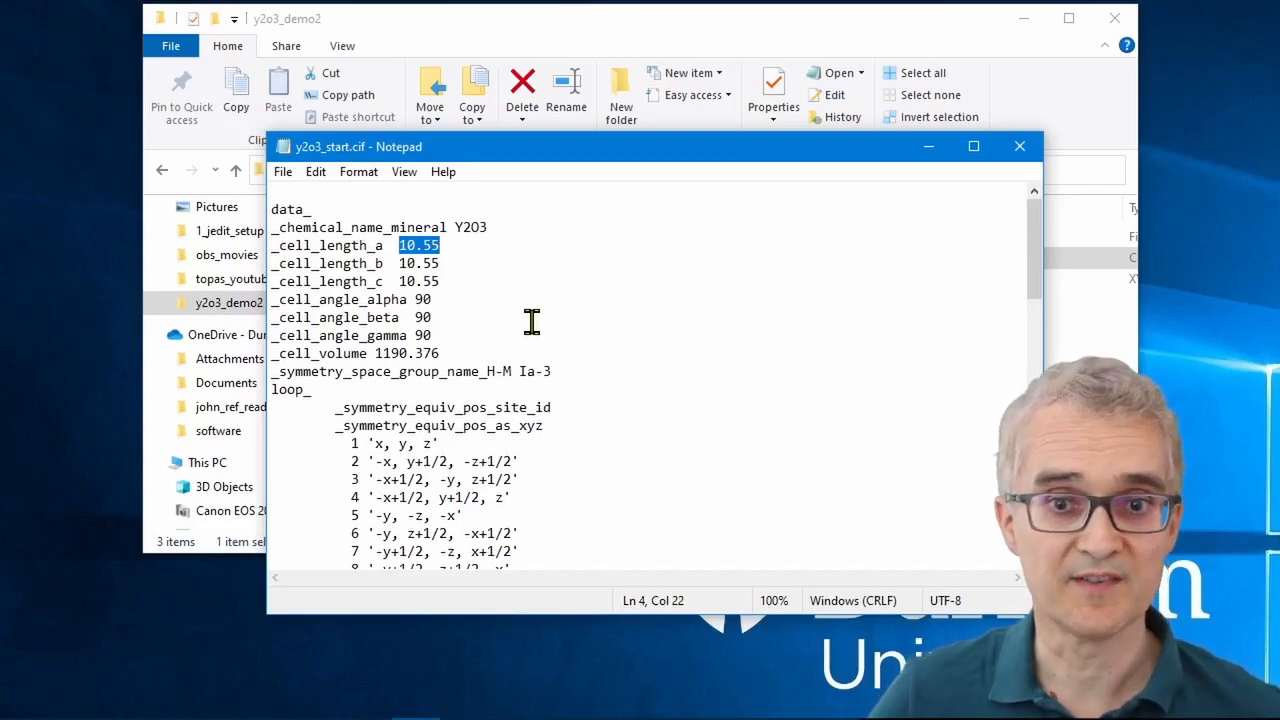
pyautogui.click(513, 373)
pyautogui.moveTo(513, 375); pyautogui.dragTo(575, 376)
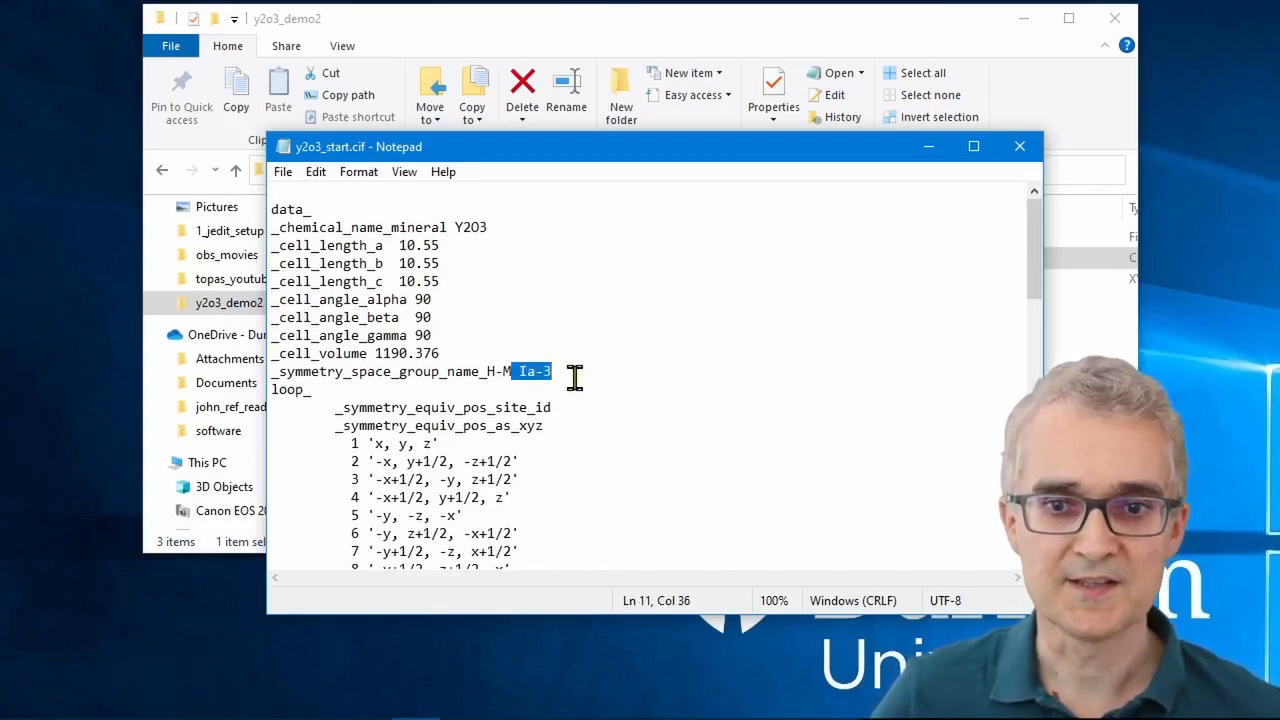
pyautogui.scroll(-18, 606, 380)
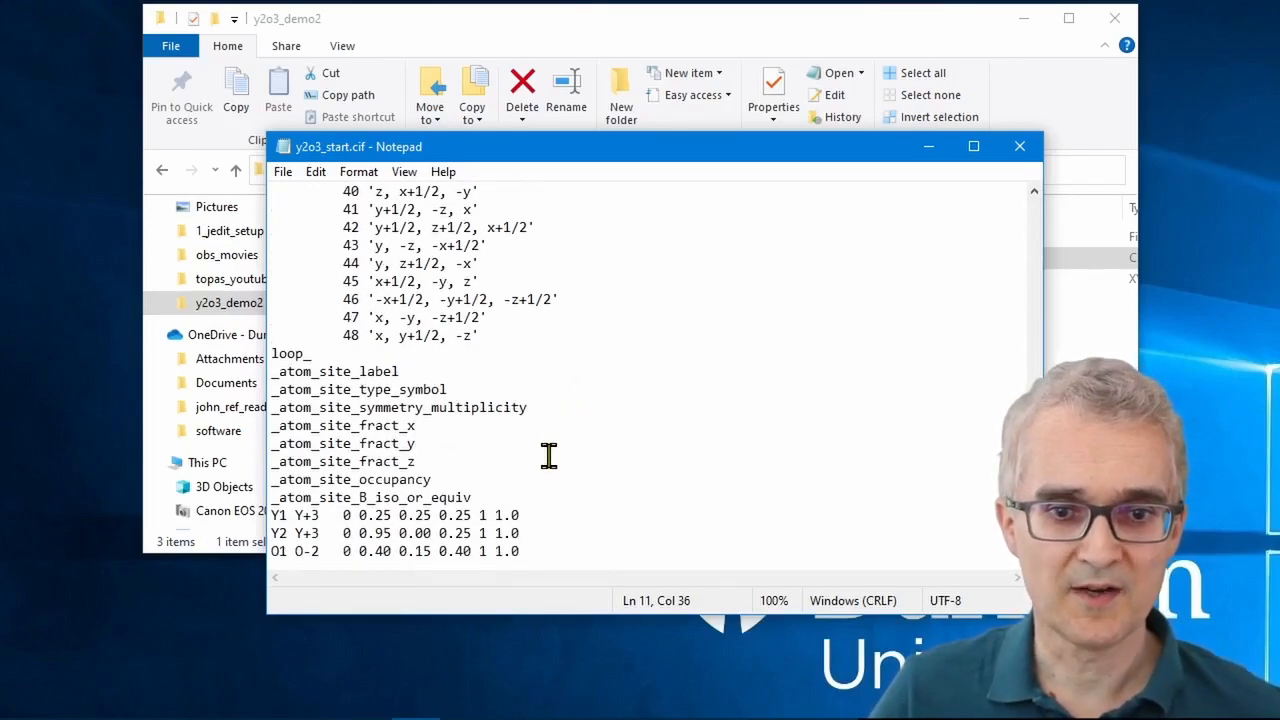
pyautogui.moveTo(543, 557); pyautogui.dragTo(268, 515)
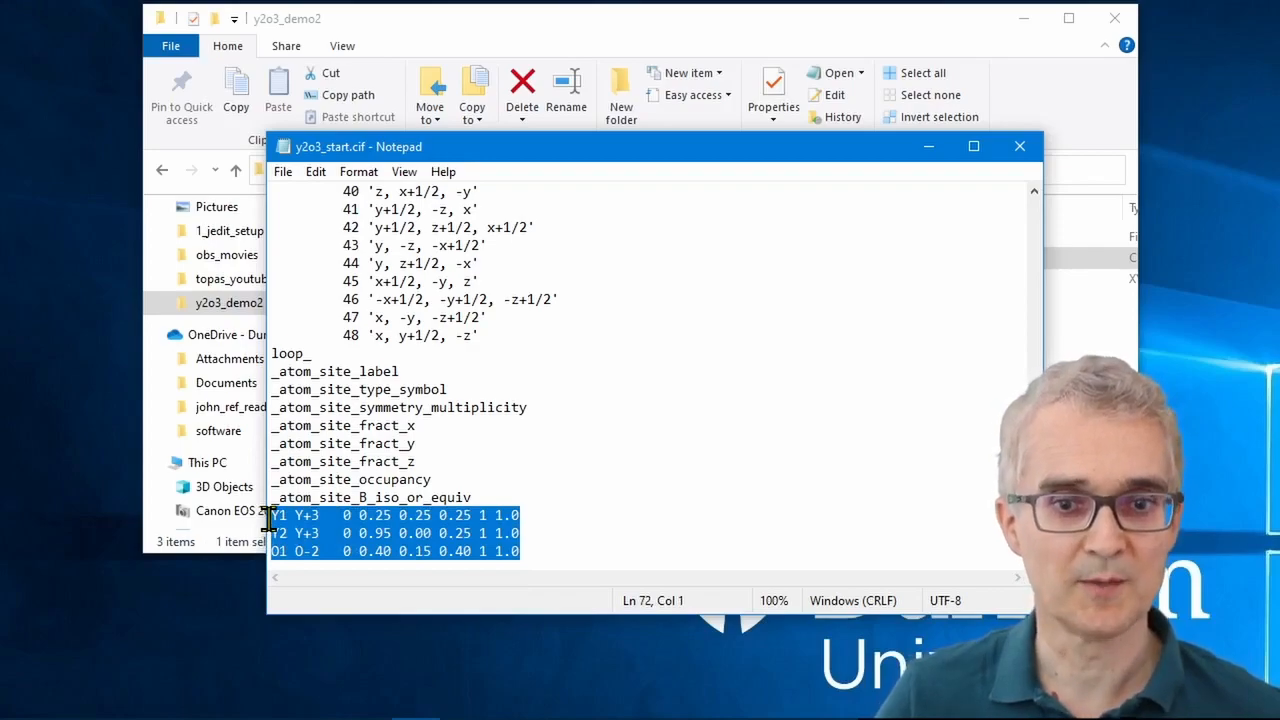
pyautogui.doubleClick(284, 146)
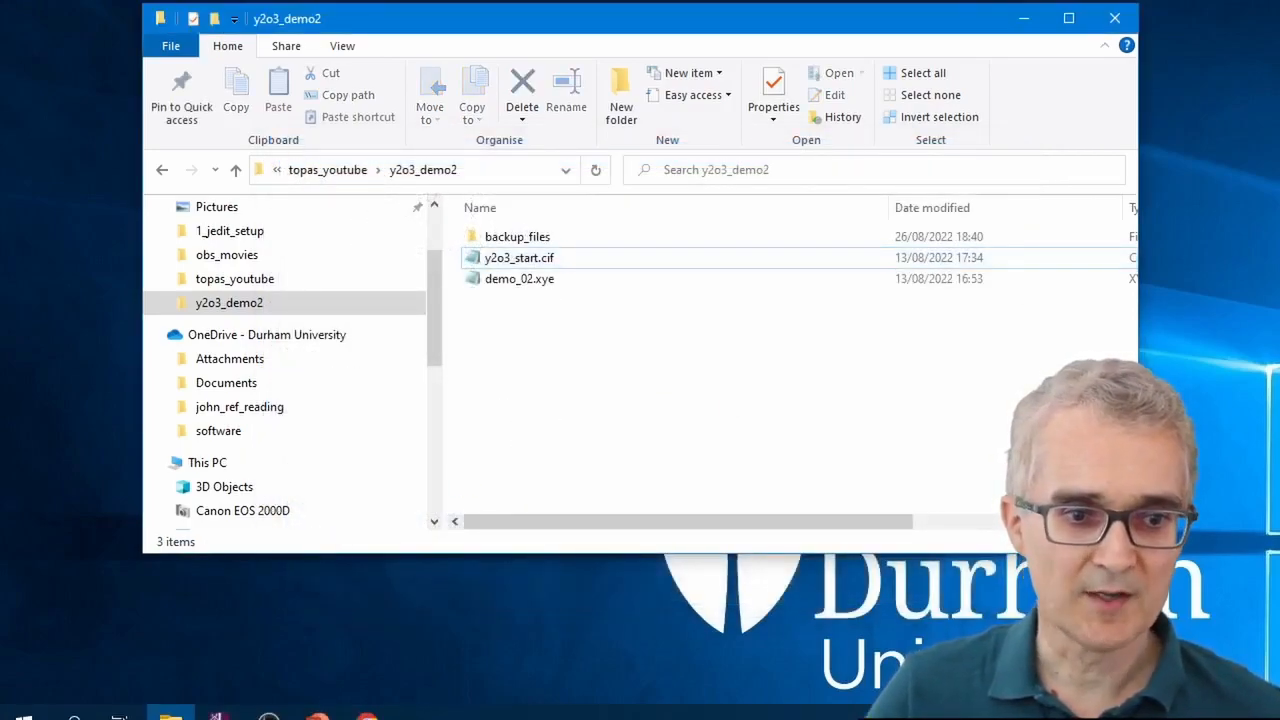
# - Launch jEdit and dismiss the Tip of the Day
pyautogui.click(24, 700)
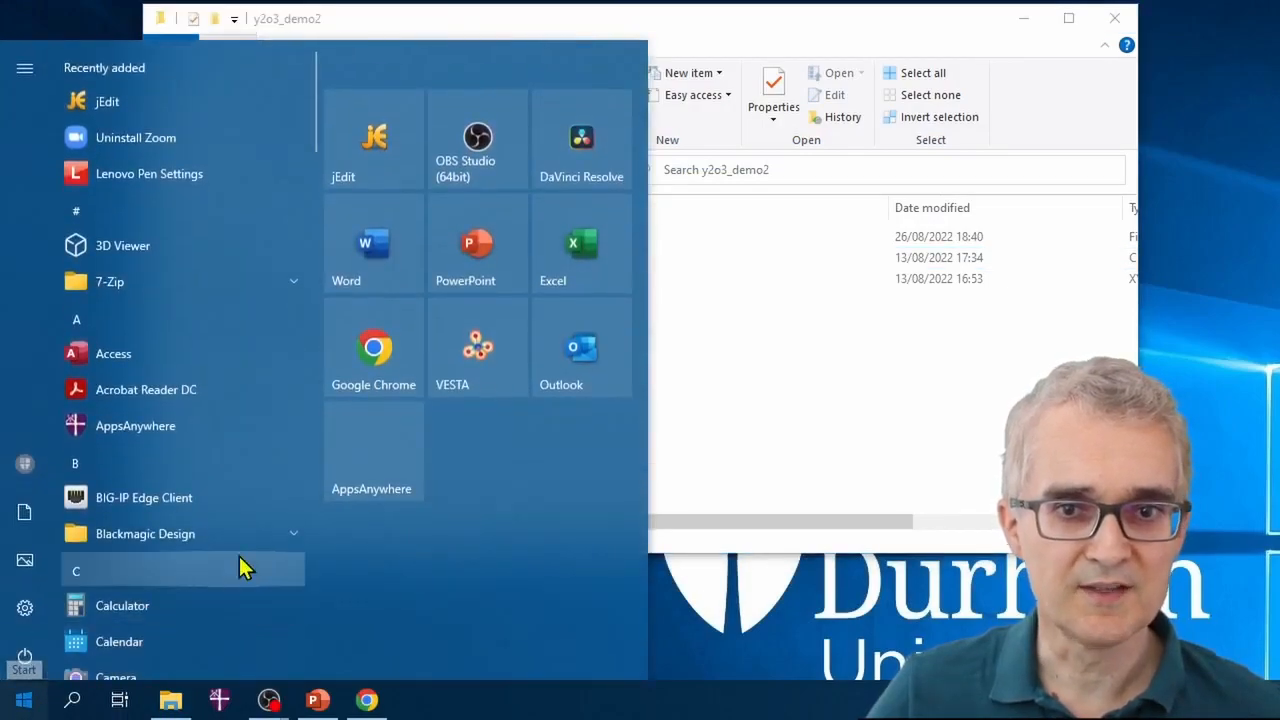
pyautogui.click(381, 160)
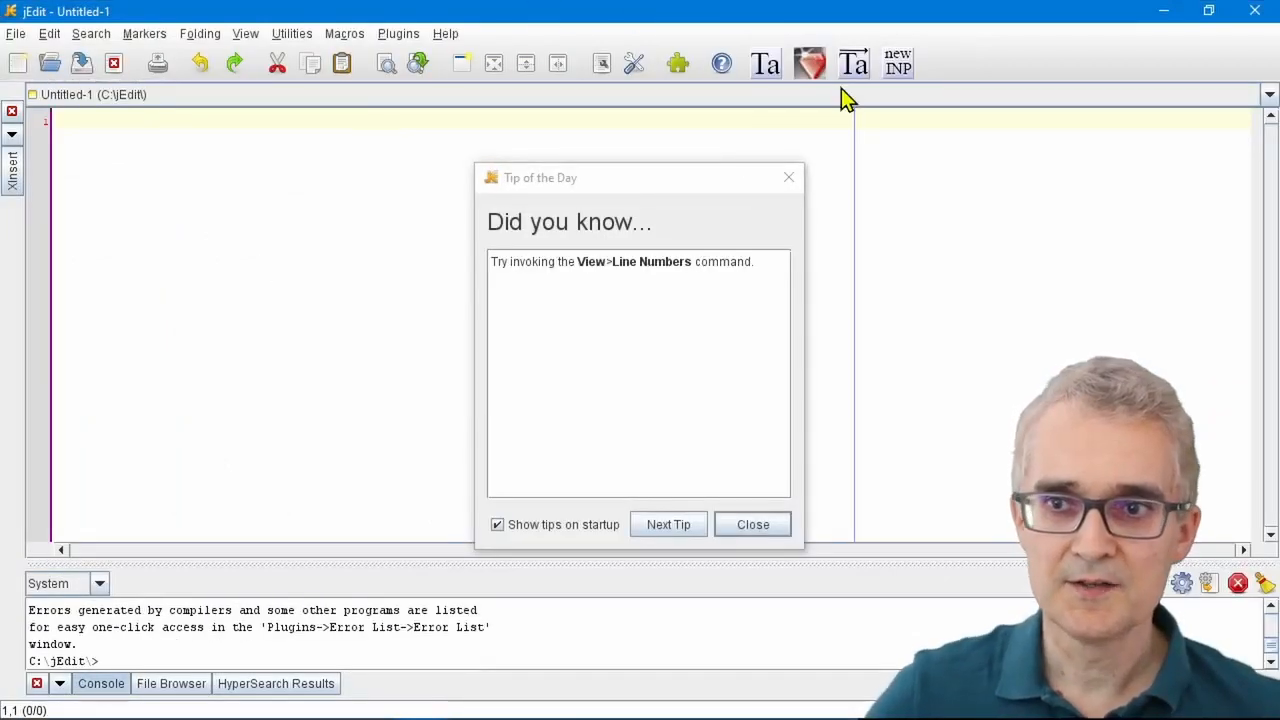
pyautogui.click(788, 177)
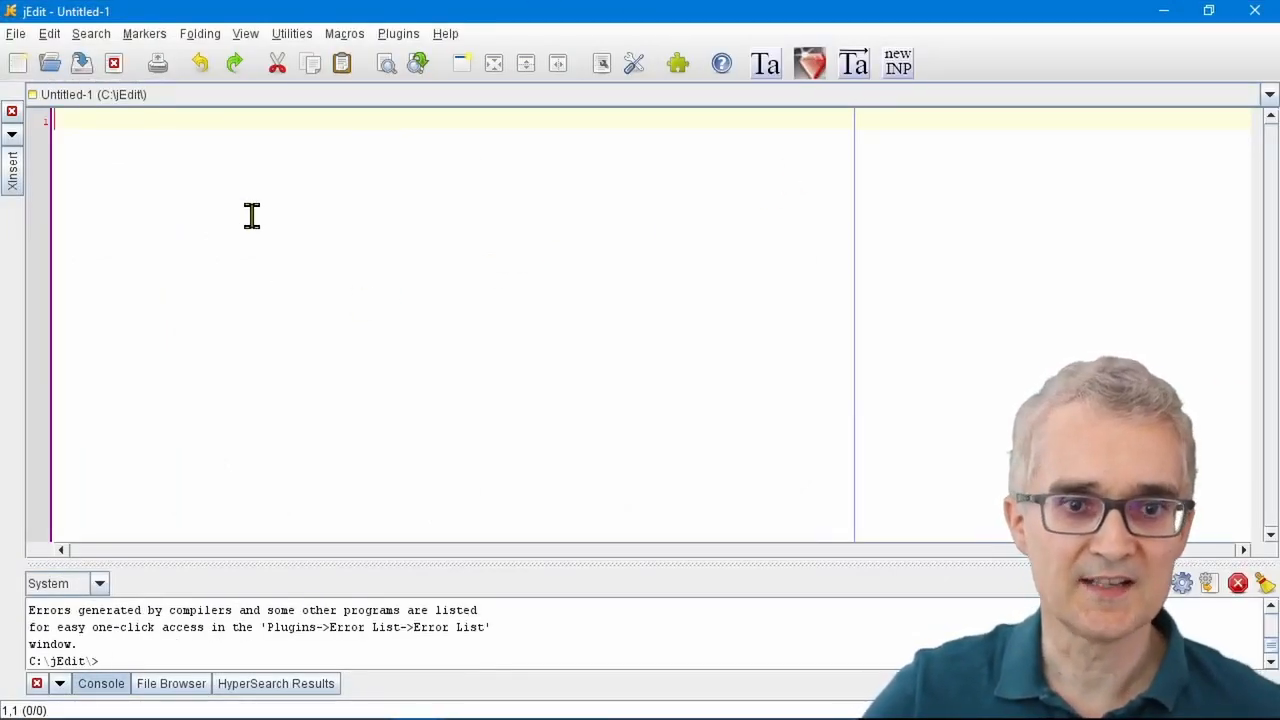
pyautogui.write('gkgjdkgj')
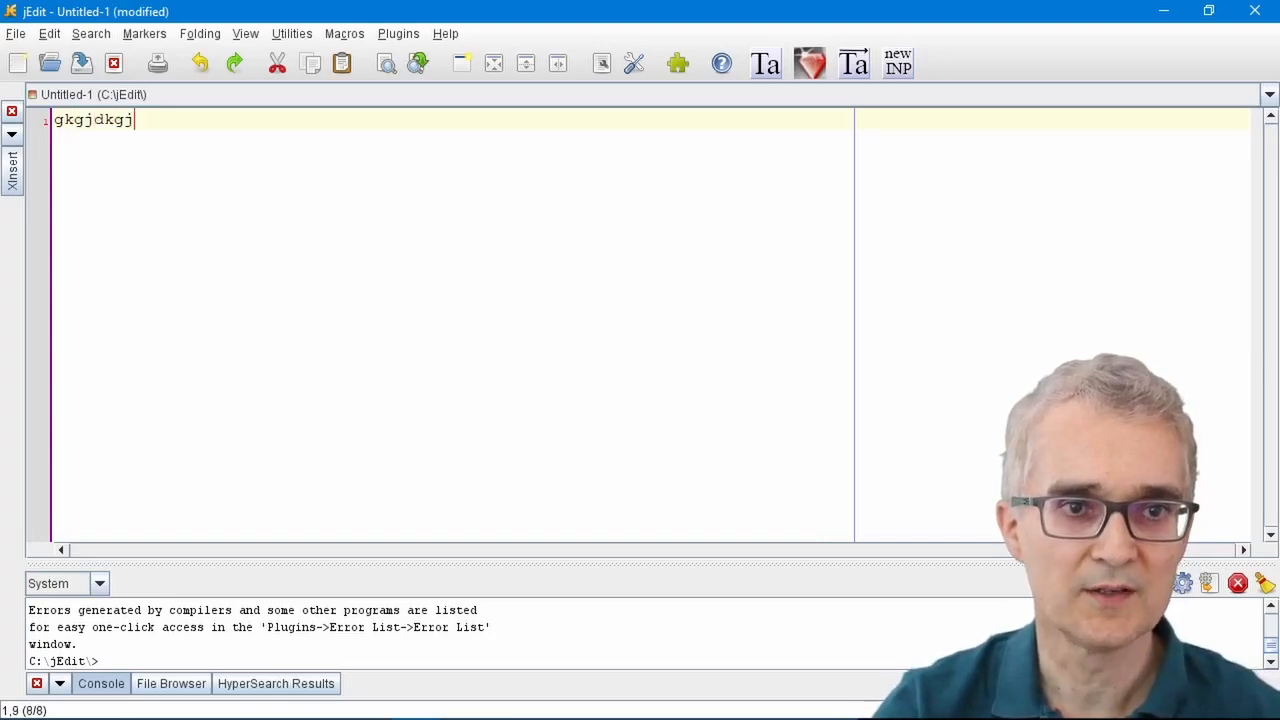
pyautogui.press('BackSpace')
pyautogui.press('BackSpace')
pyautogui.press('BackSpace')
pyautogui.press('BackSpace')
pyautogui.press('BackSpace')
pyautogui.press('BackSpace')
pyautogui.press('BackSpace')
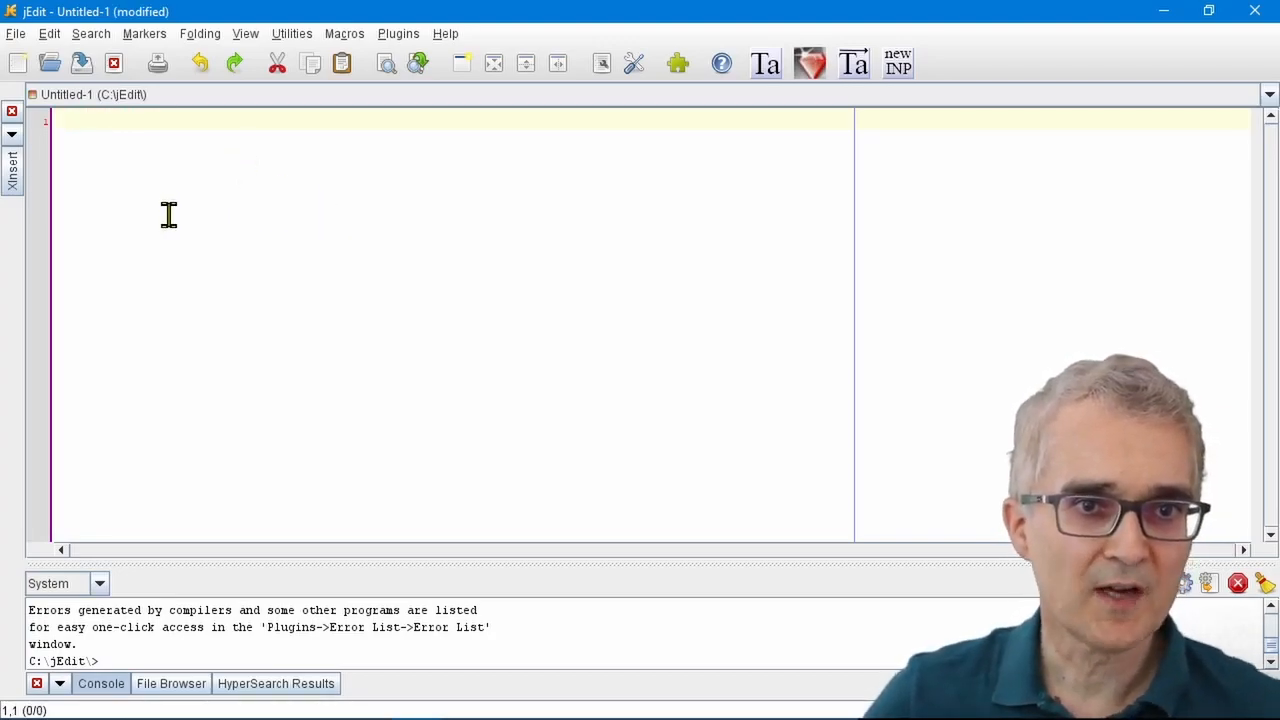
# - Create a simple Rietveld refinement input file from the TOPAS Durham templates, using demo_02.xye as the data file
pyautogui.click(13, 186)
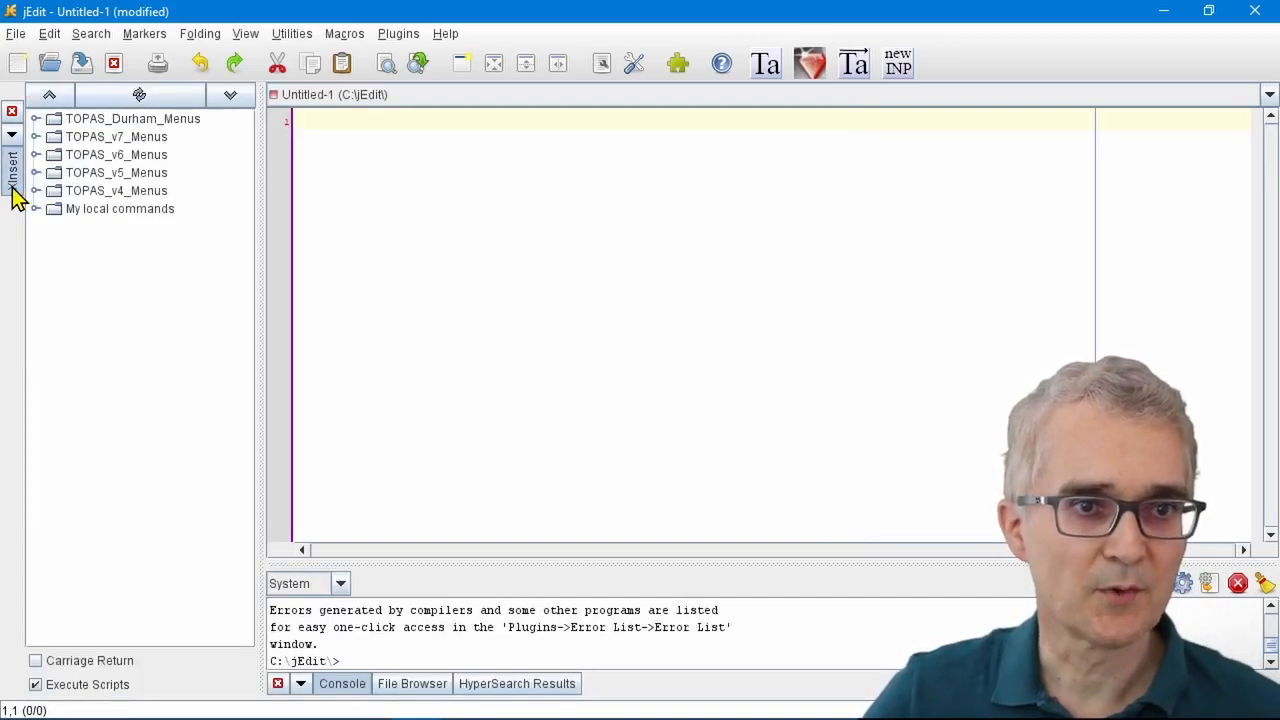
pyautogui.click(35, 118)
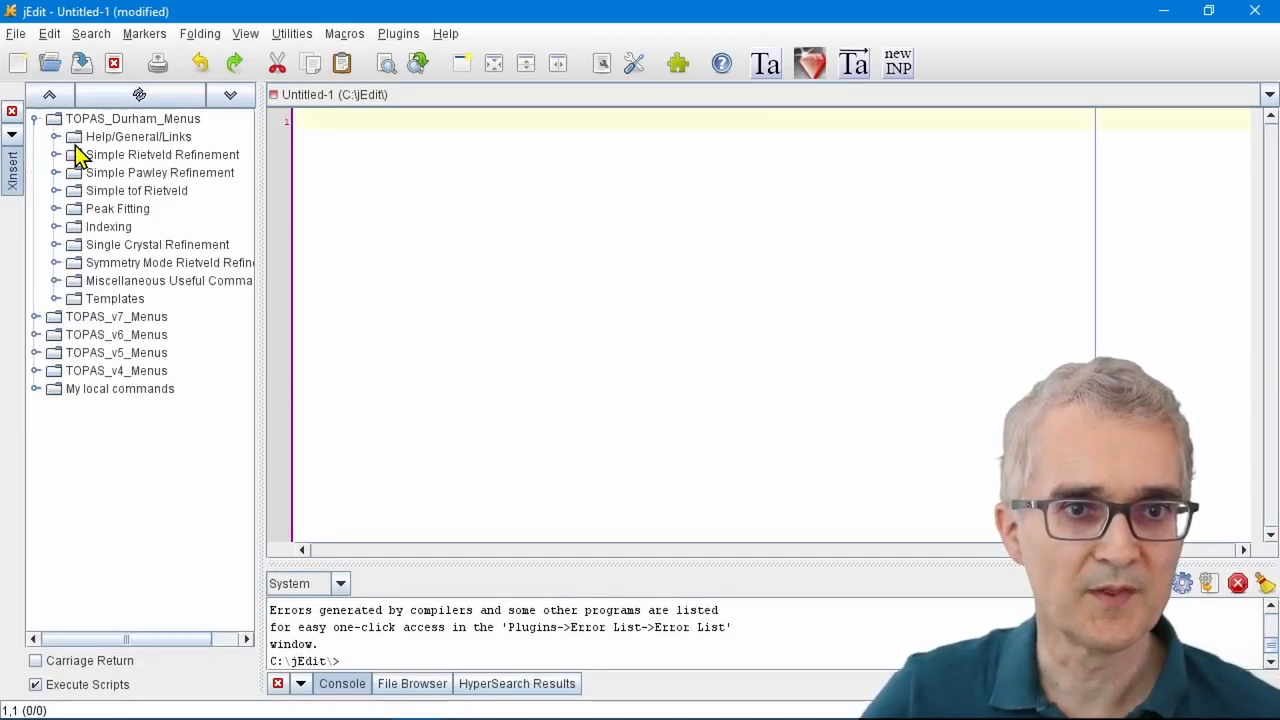
pyautogui.click(55, 155)
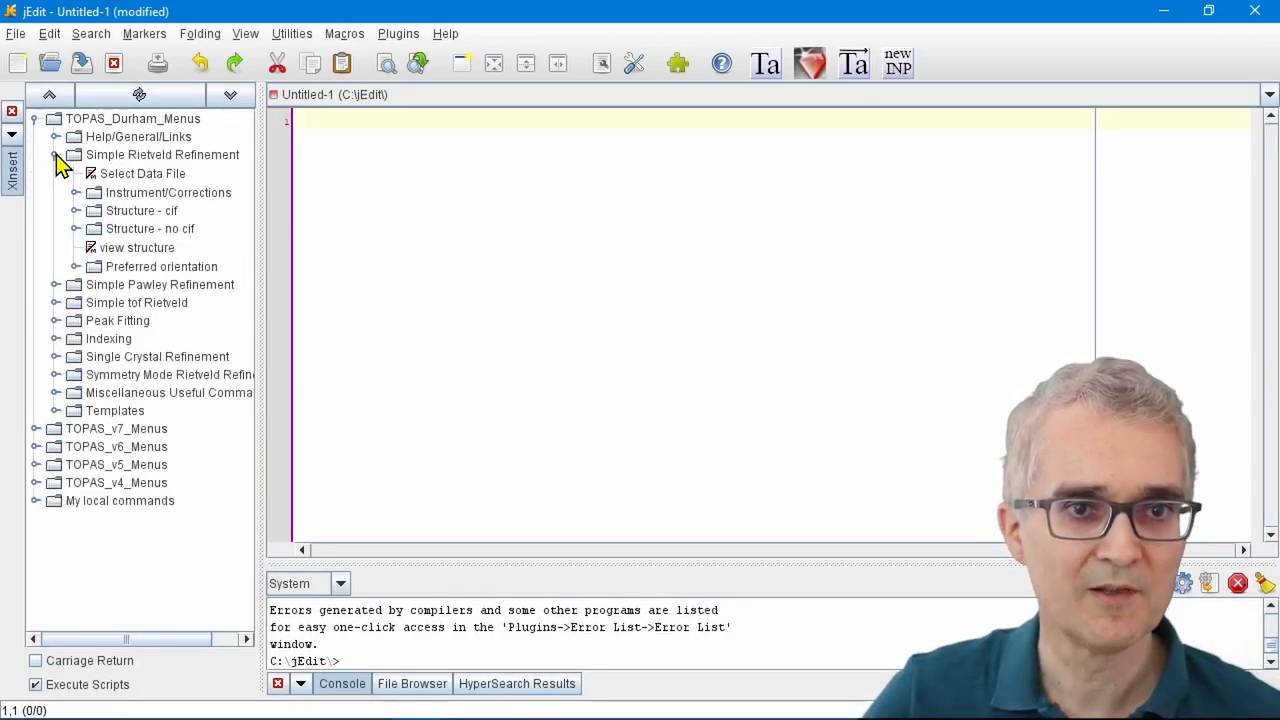
pyautogui.click(148, 180)
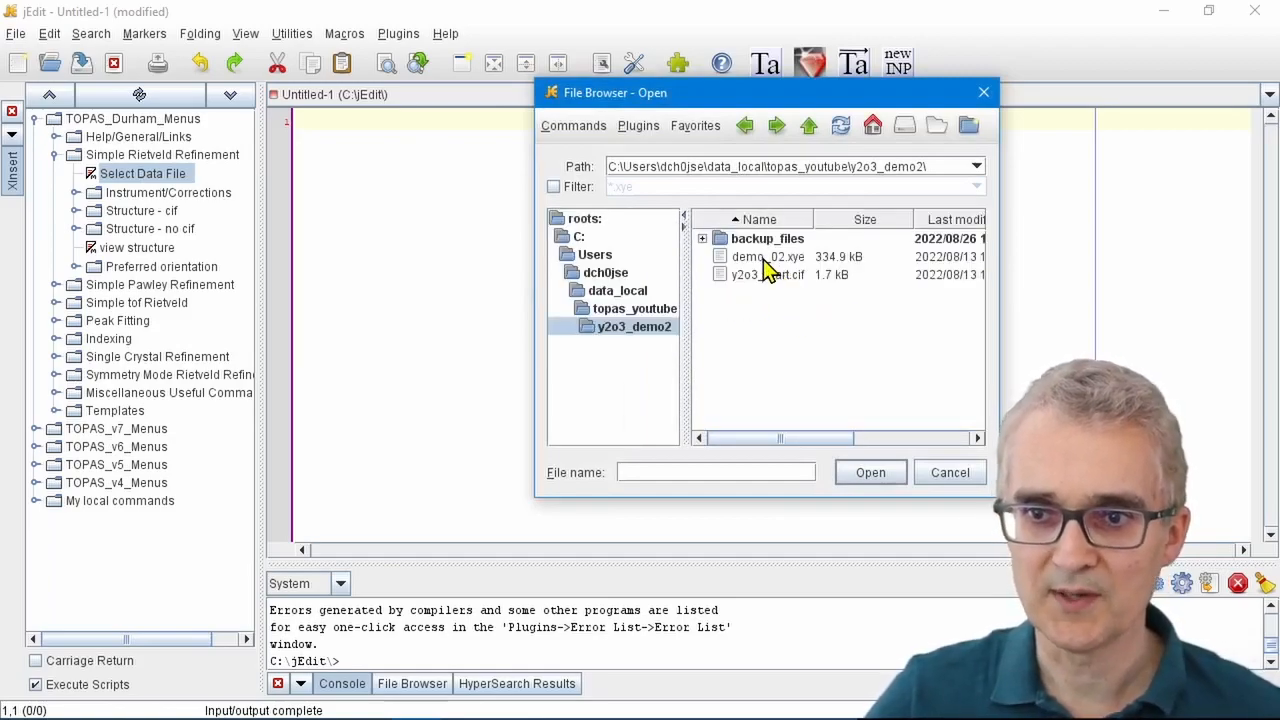
pyautogui.doubleClick(766, 258)
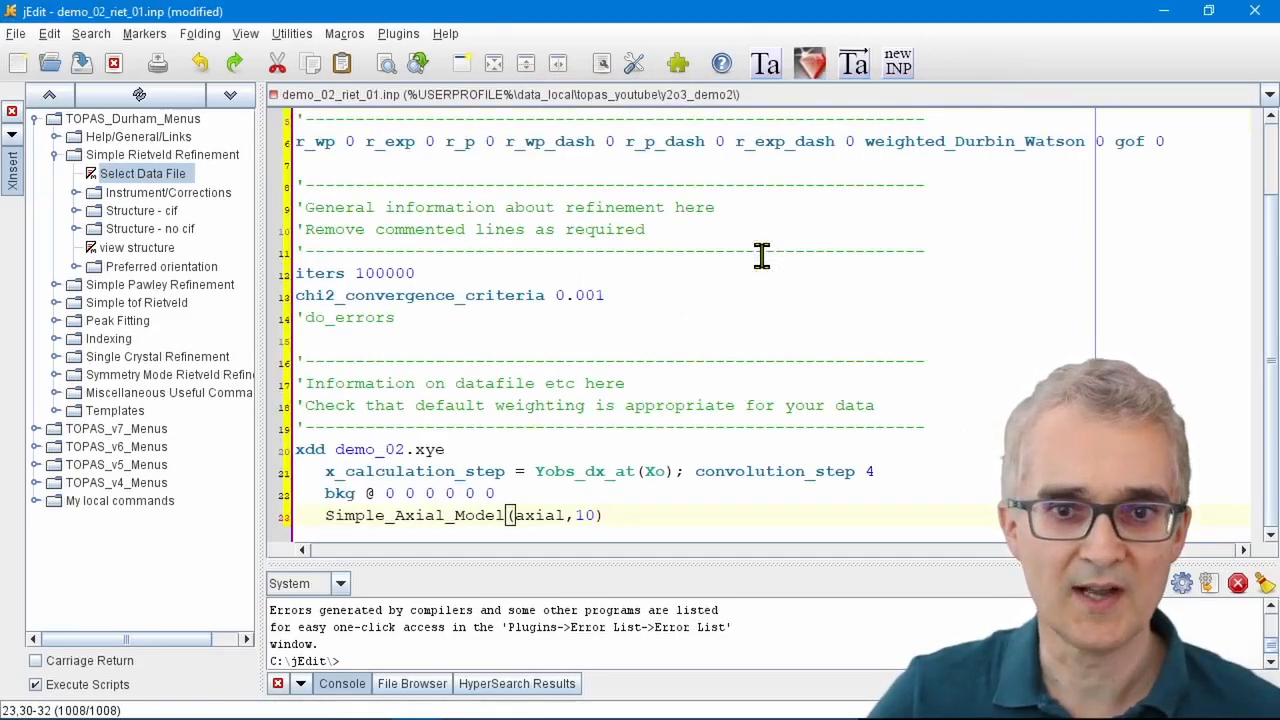
# - Insert the Durham_d8 instrument settings and the zero point refinement into the input file
pyautogui.click(76, 193)
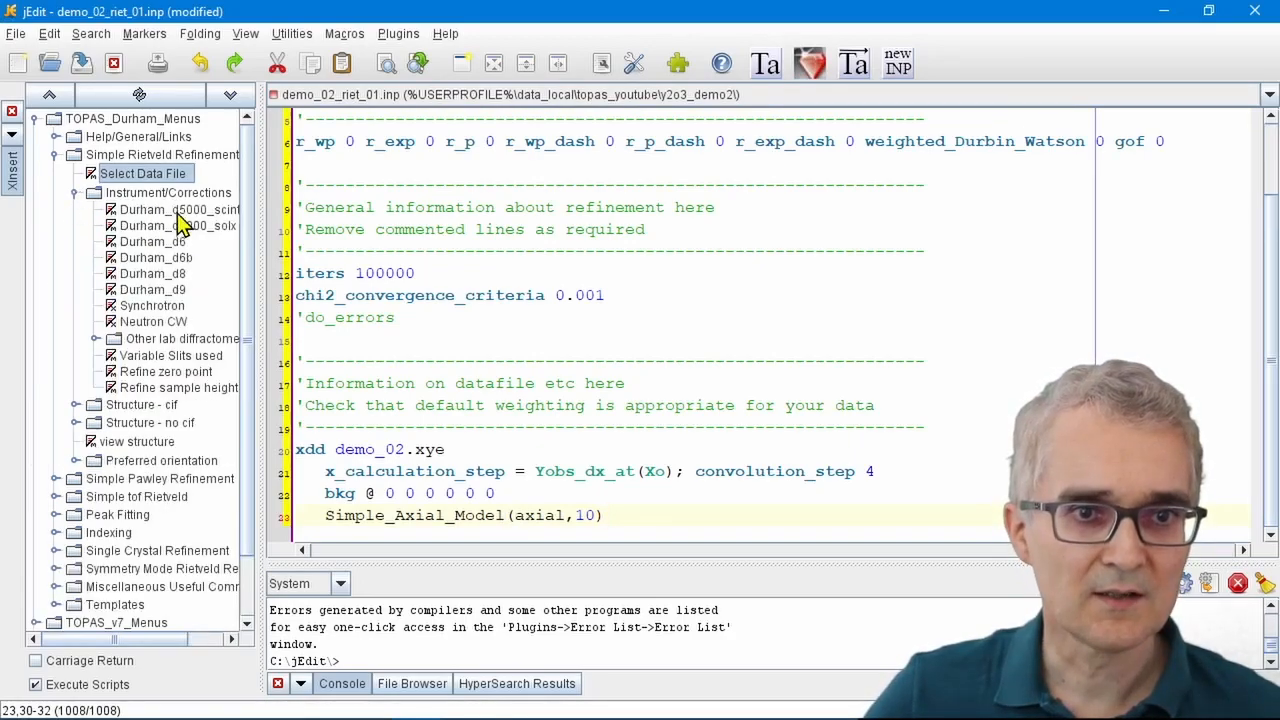
pyautogui.click(153, 276)
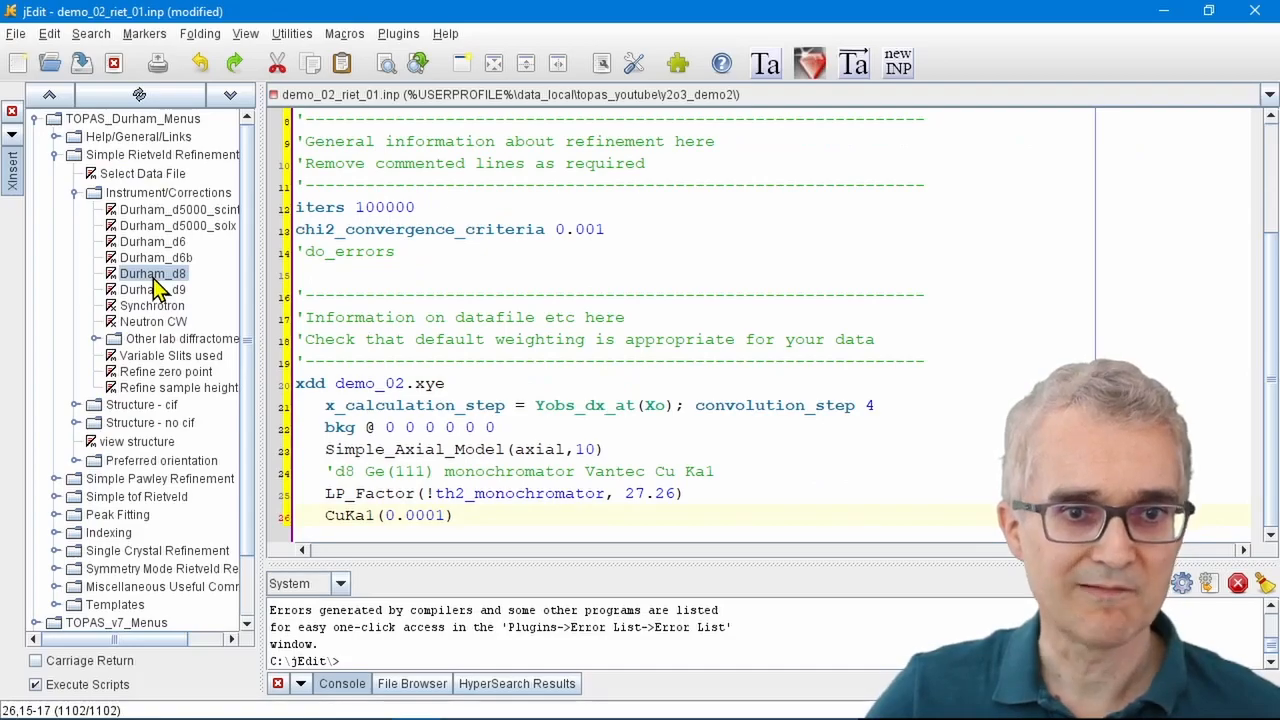
pyautogui.click(155, 376)
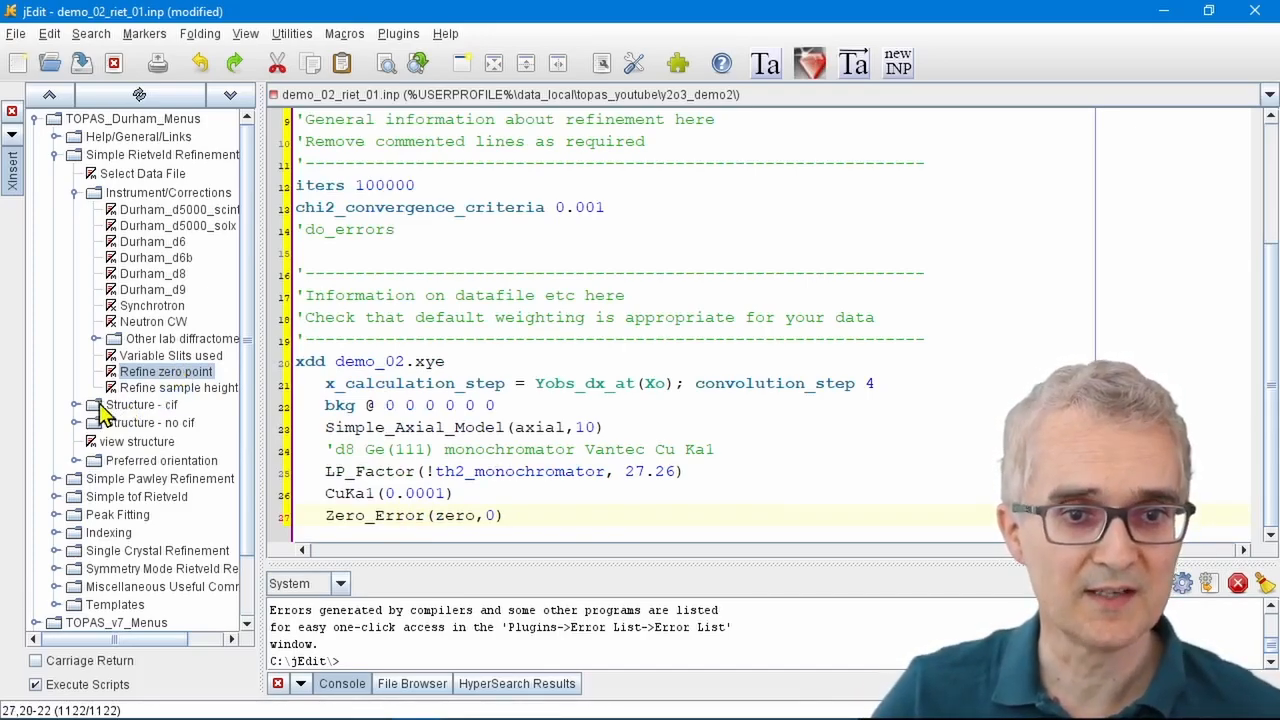
# - Insert the structure by reading y2o3_start.cif from the y2o3_demo2 folder, and hide the XInsert tree
pyautogui.click(75, 404)
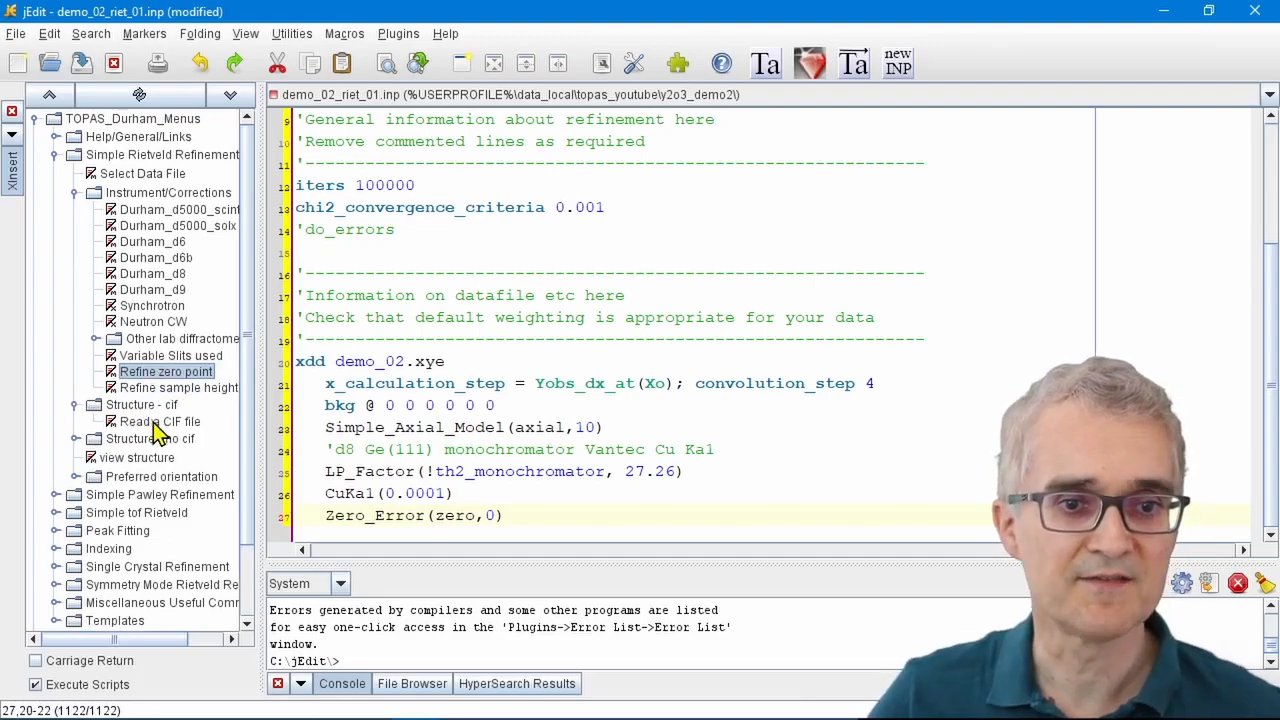
pyautogui.click(153, 421)
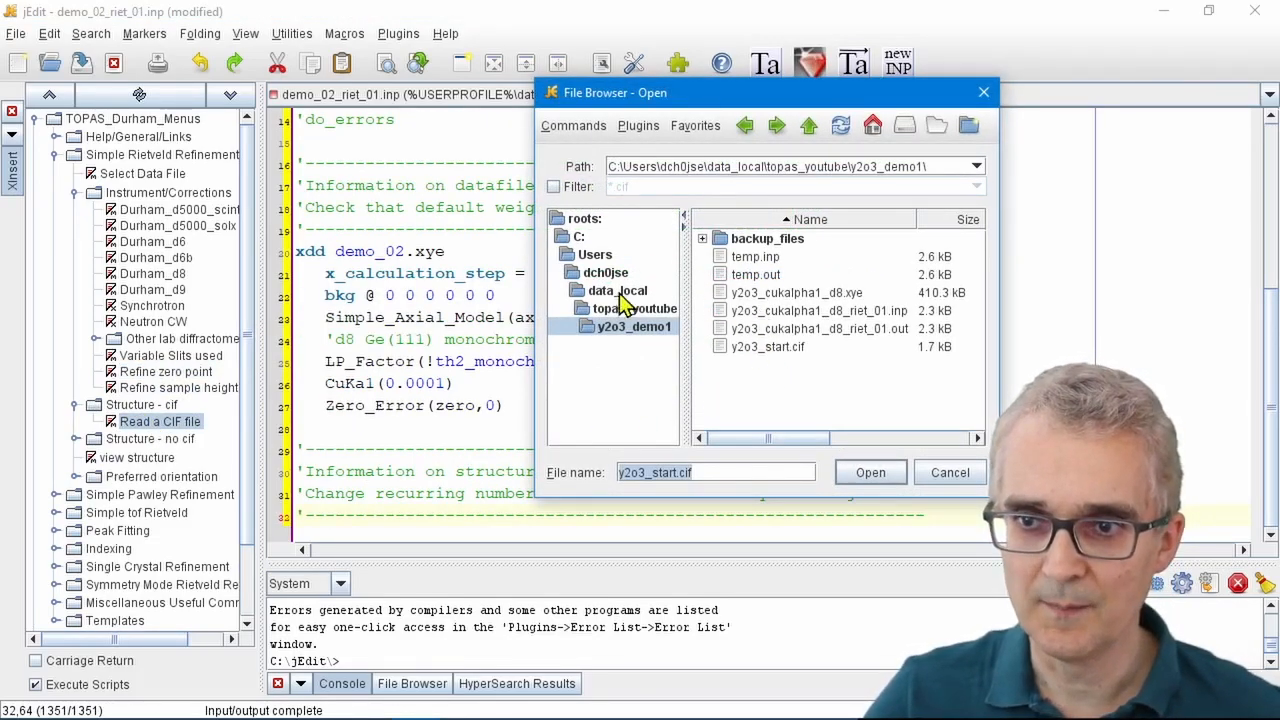
pyautogui.click(648, 311)
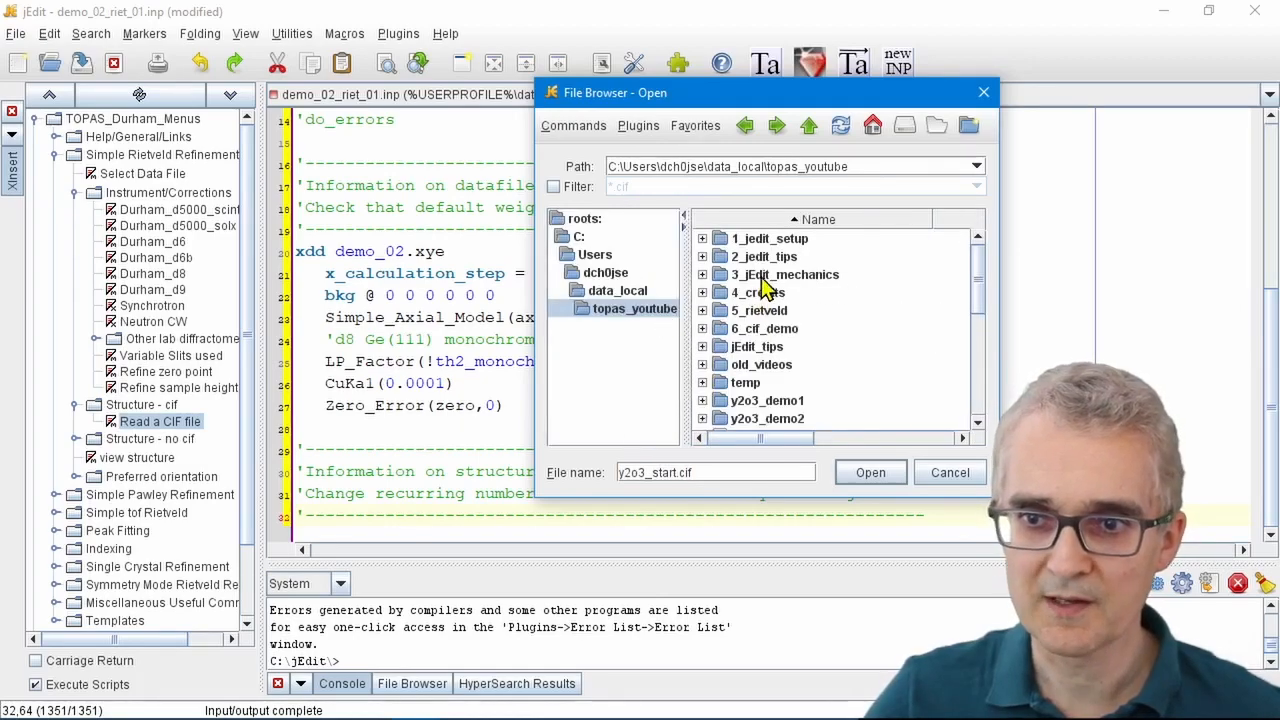
pyautogui.doubleClick(787, 420)
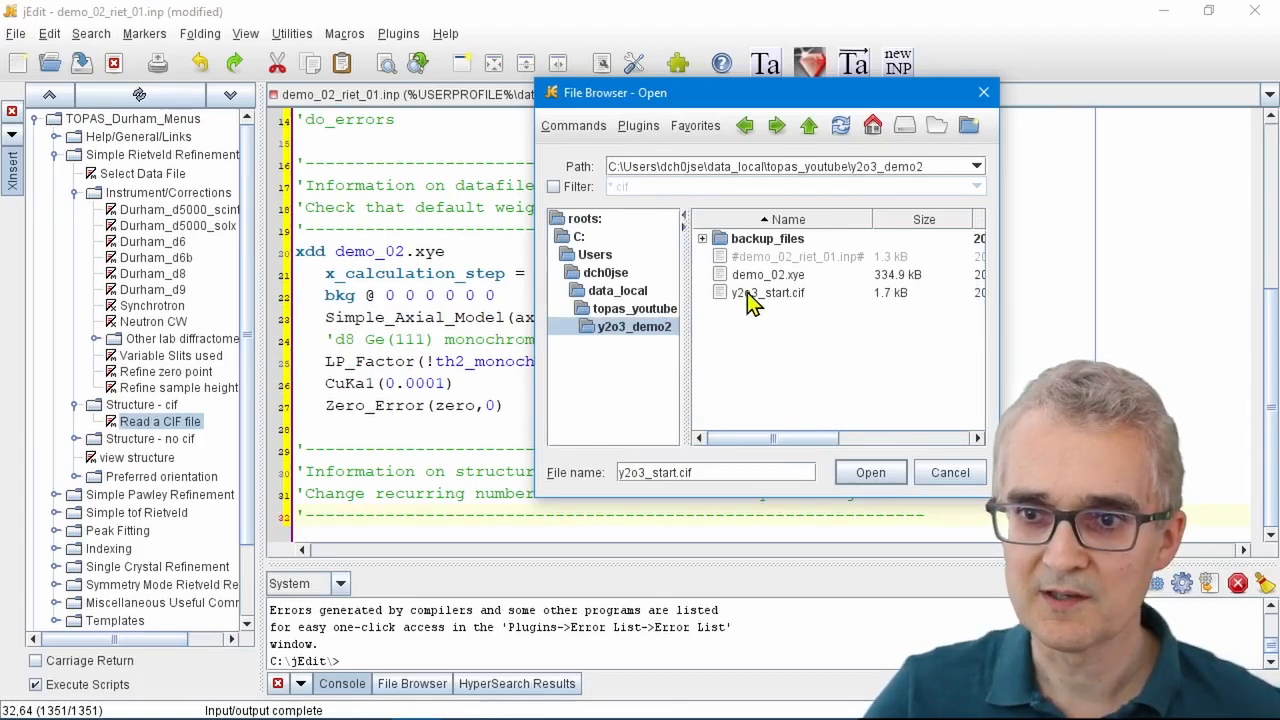
pyautogui.doubleClick(747, 293)
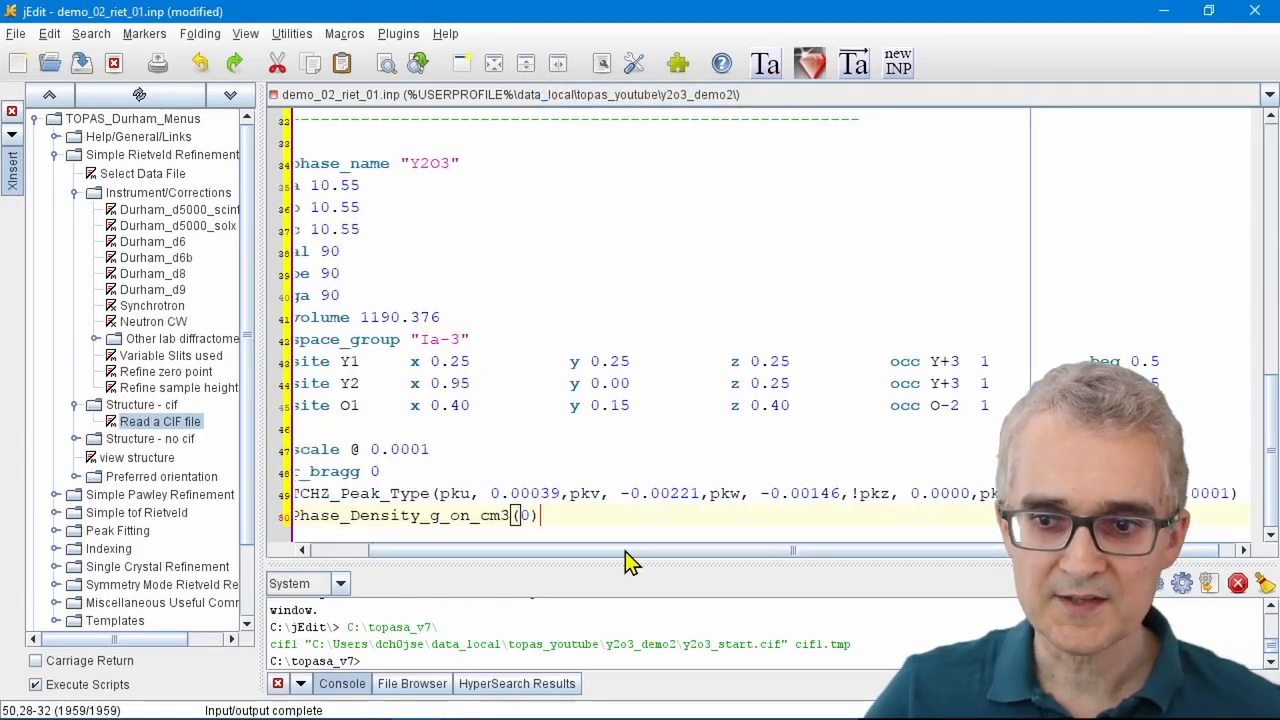
pyautogui.click(11, 183)
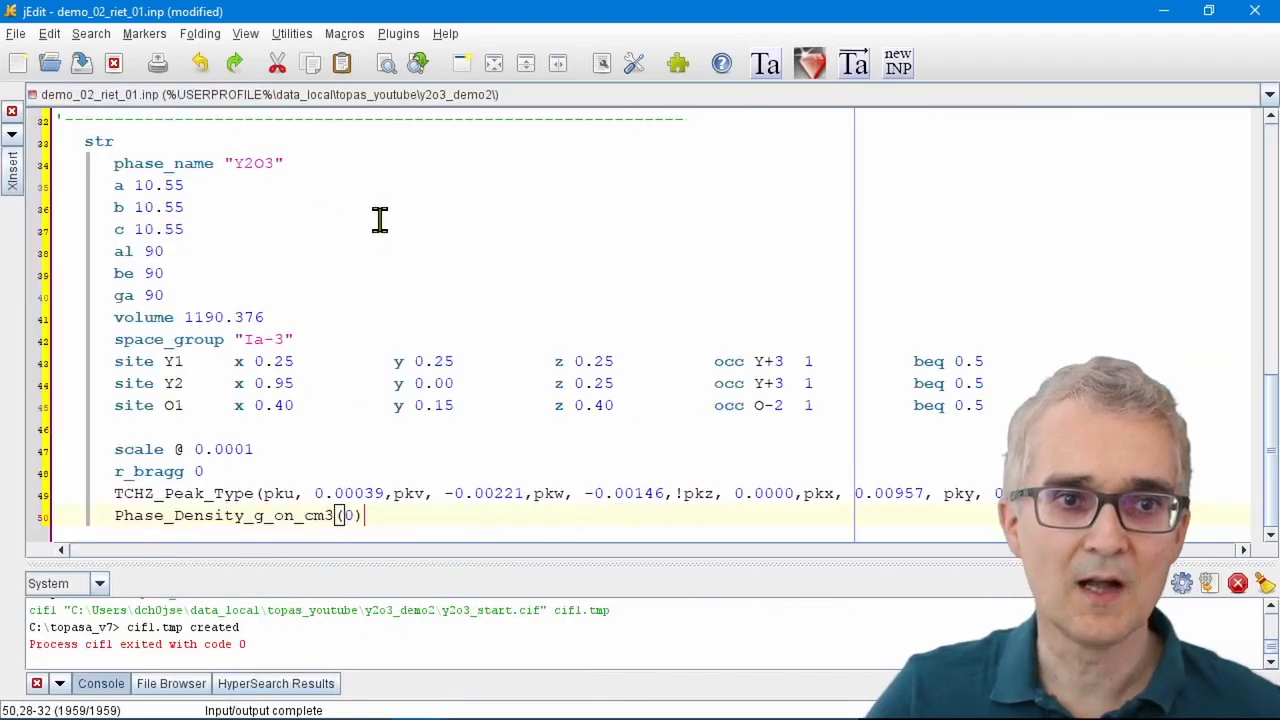
# - Delete the header's dashed lines and usage comments, keeping only the "Input File for simple Rietveld Refinement" line
pyautogui.scroll(10, 330, 293)
pyautogui.scroll(1, 330, 293)
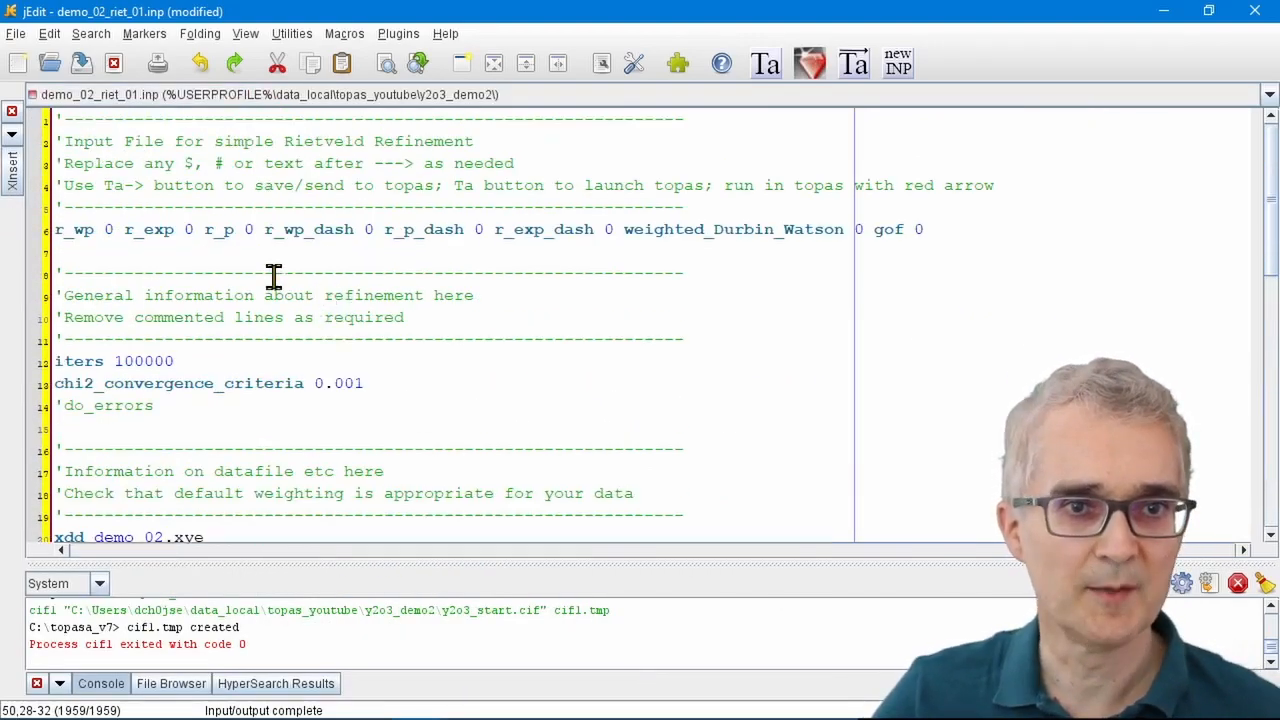
pyautogui.click(55, 145)
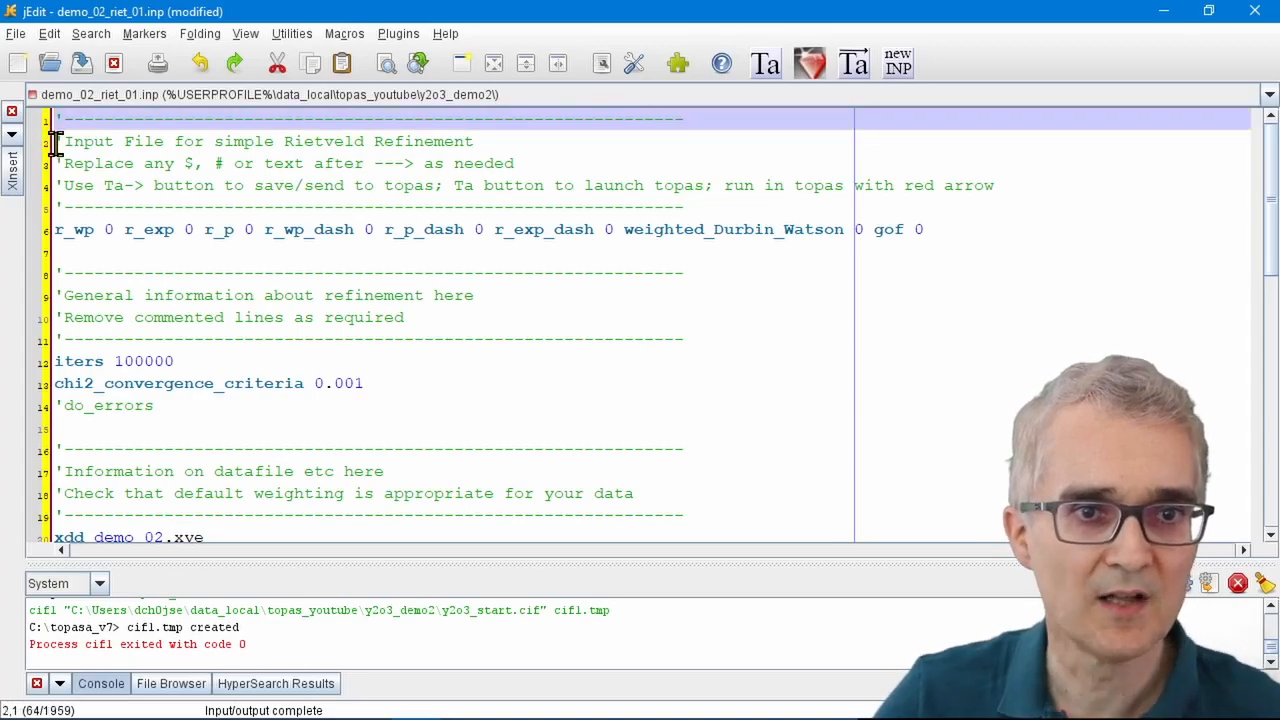
pyautogui.press('Delete')
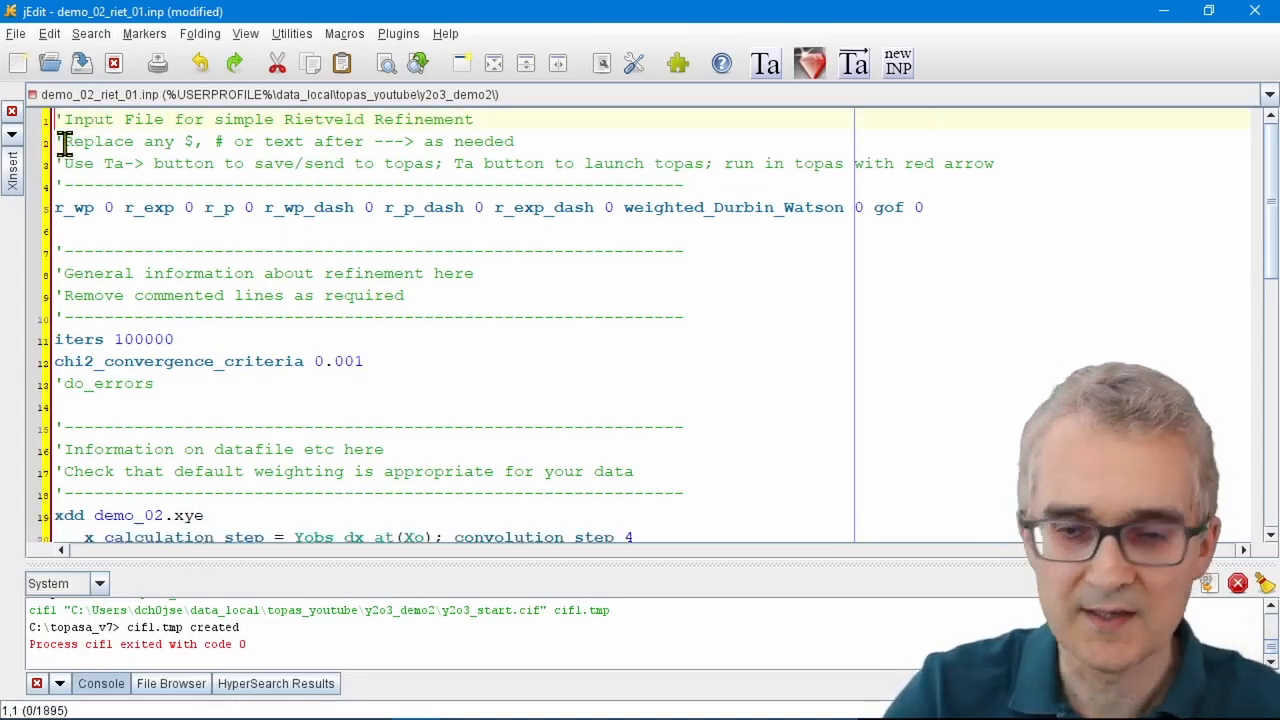
pyautogui.press('Down')
pyautogui.hotkey('shift', 'Down')
pyautogui.hotkey('shift', 'Down')
pyautogui.hotkey('shift', 'Down')
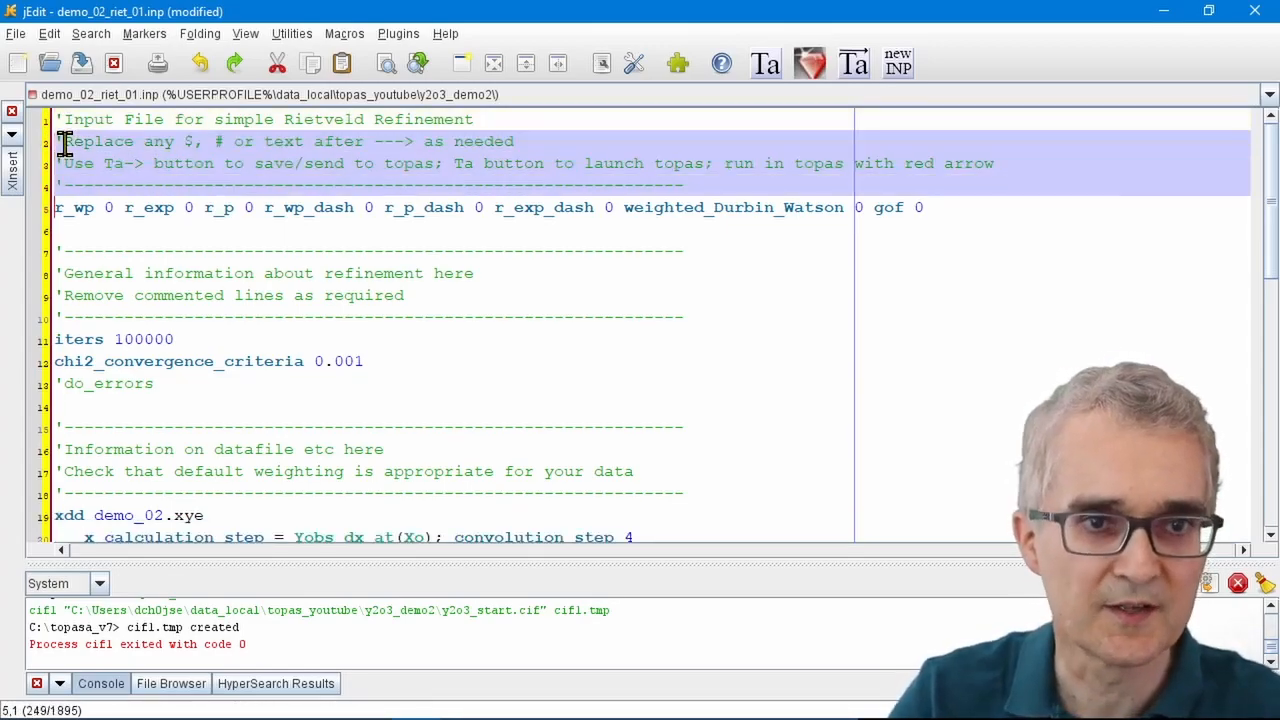
pyautogui.press('Delete')
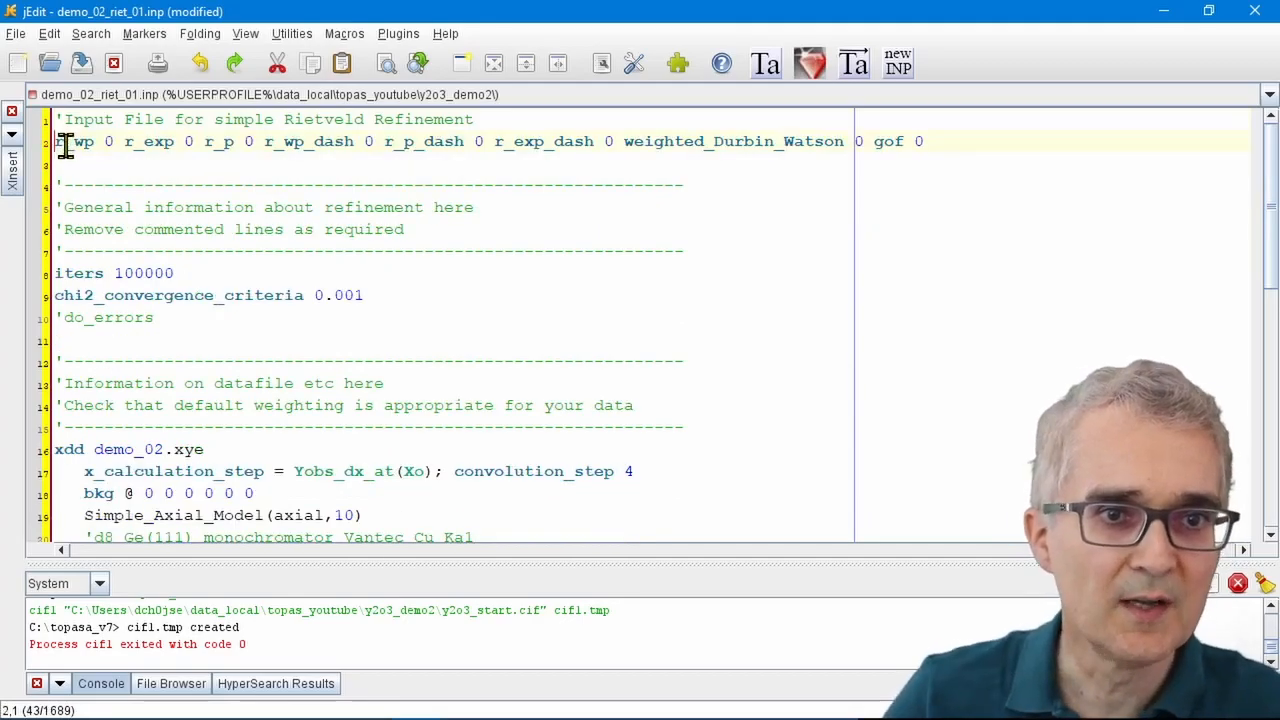
# - Highlight the r_wp and gof entries on the R-factor line to examine them
pyautogui.moveTo(57, 143); pyautogui.dragTo(113, 143)
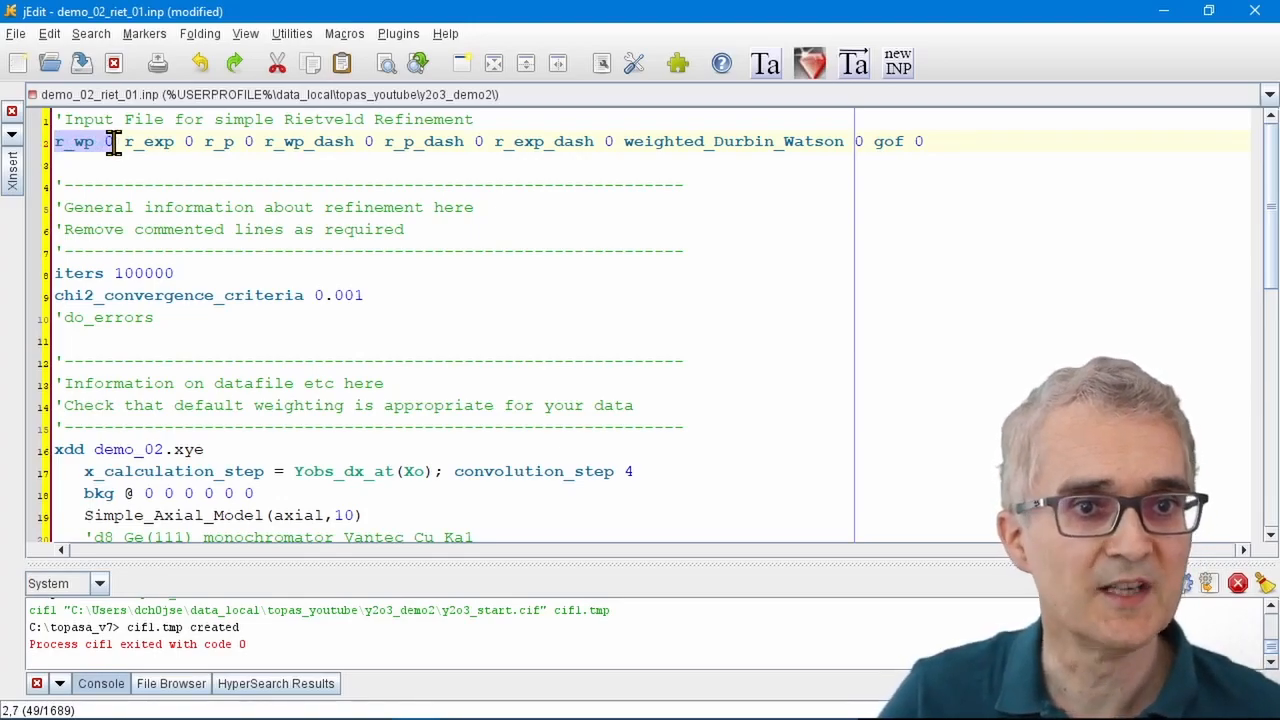
pyautogui.moveTo(876, 143); pyautogui.dragTo(925, 143)
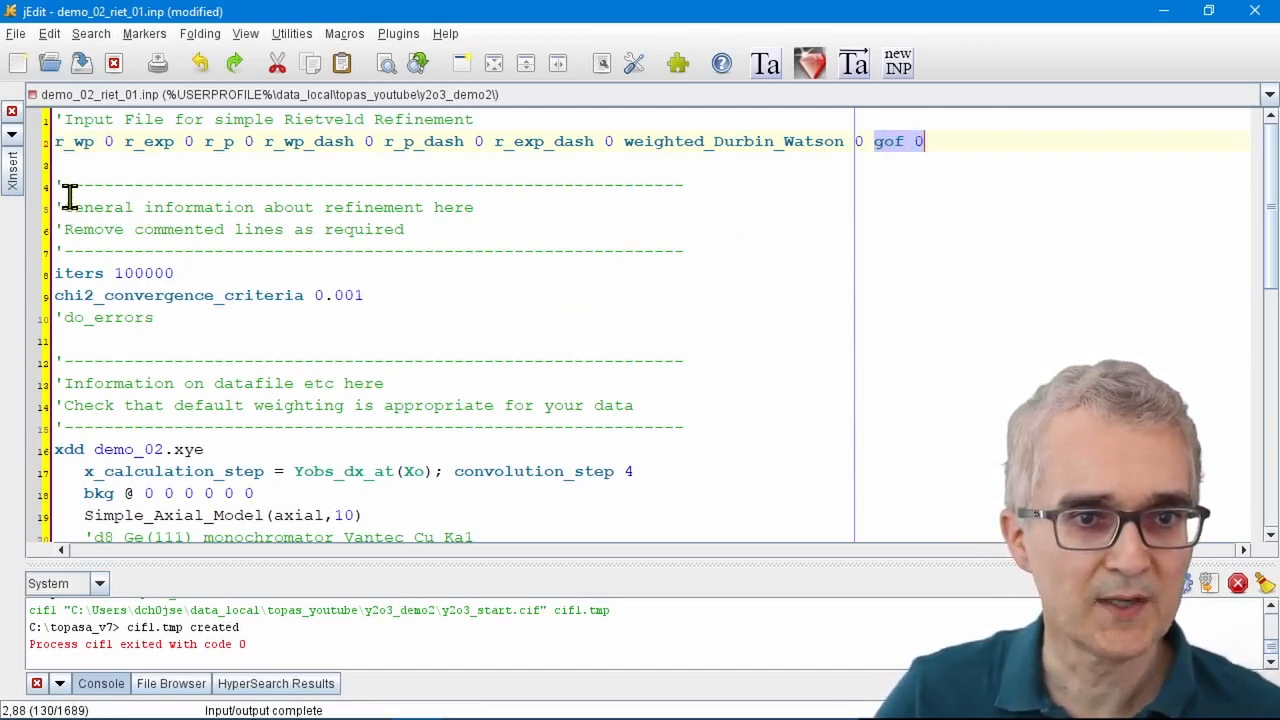
# - Delete the dashed lines and the "Remove commented lines as required" comment from the general information section
pyautogui.moveTo(55, 228); pyautogui.dragTo(57, 278)
pyautogui.press('Delete')
pyautogui.moveTo(55, 185); pyautogui.dragTo(206, 207)
pyautogui.press('Delete')
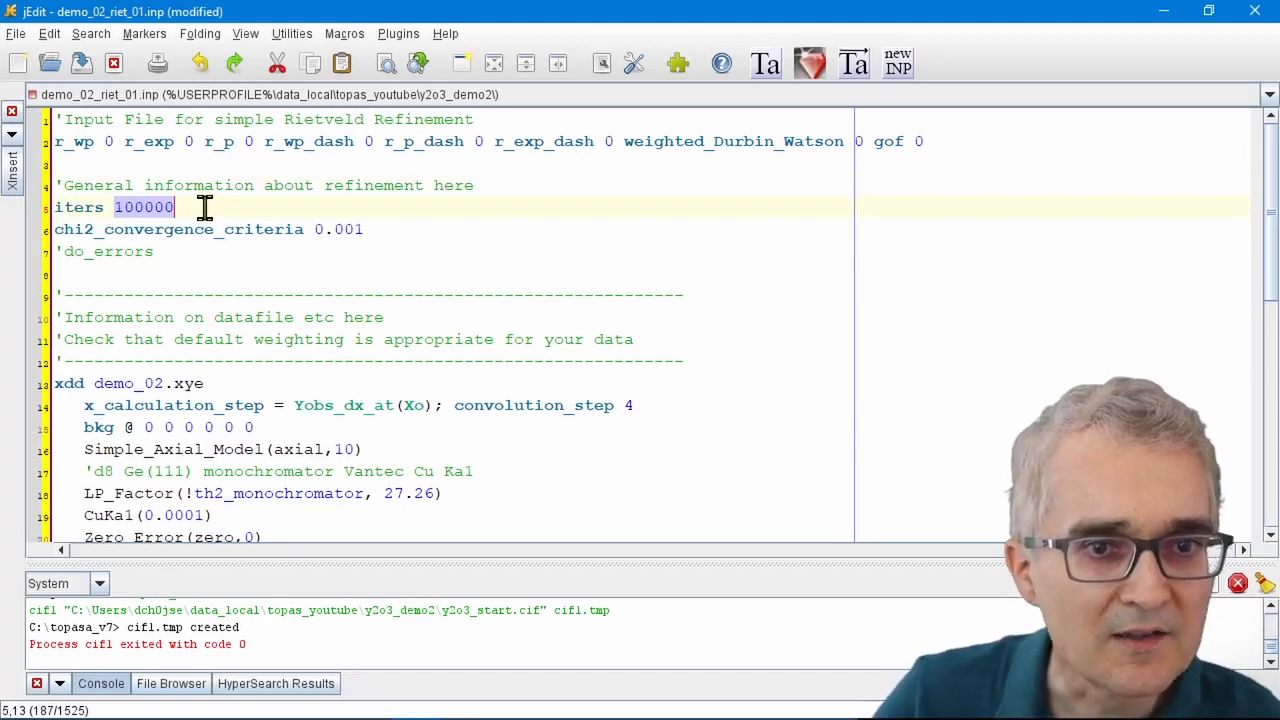
# - Set iters to 100 and examine the chi2_convergence_criteria entry beneath it
pyautogui.click(155, 207)
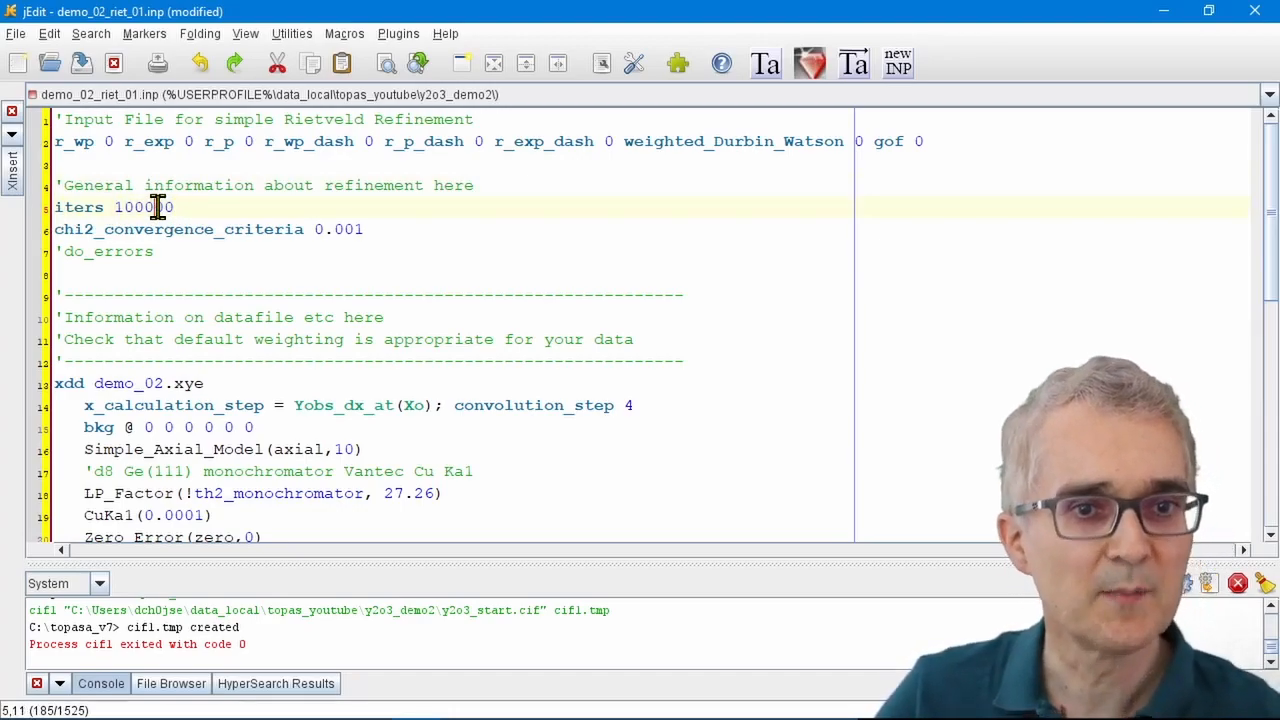
pyautogui.moveTo(145, 207); pyautogui.dragTo(178, 207)
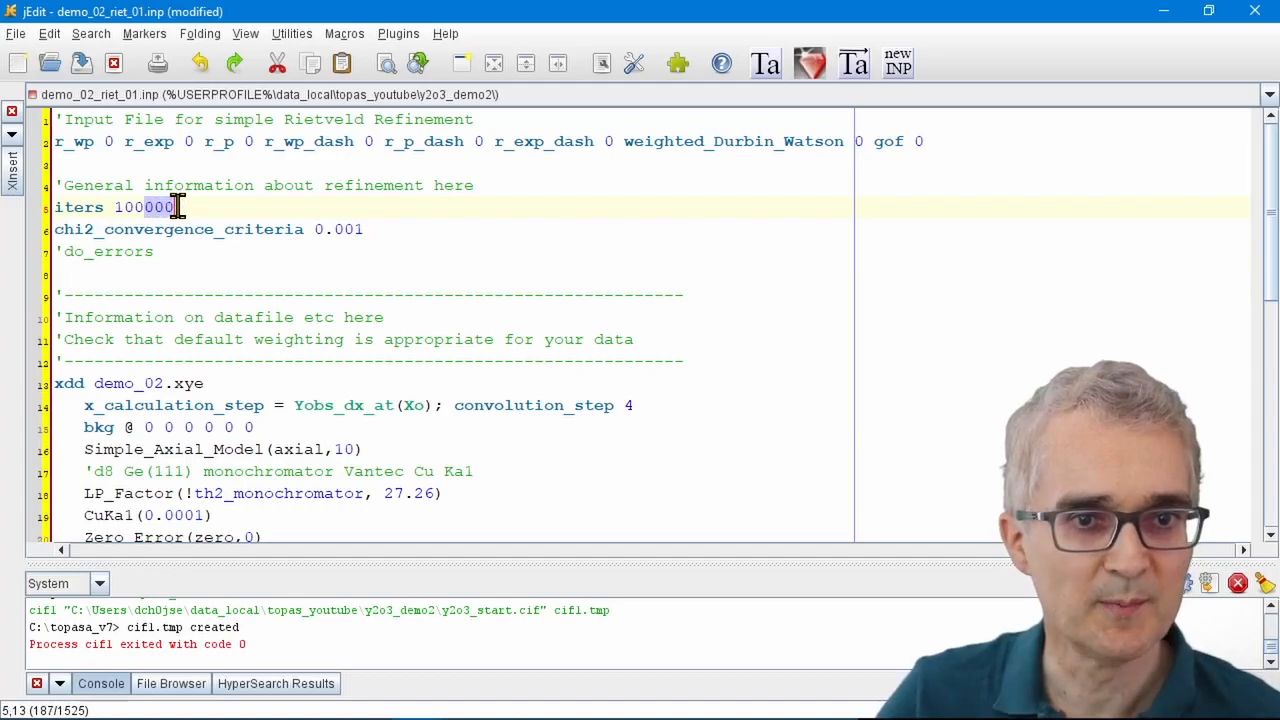
pyautogui.press('Delete')
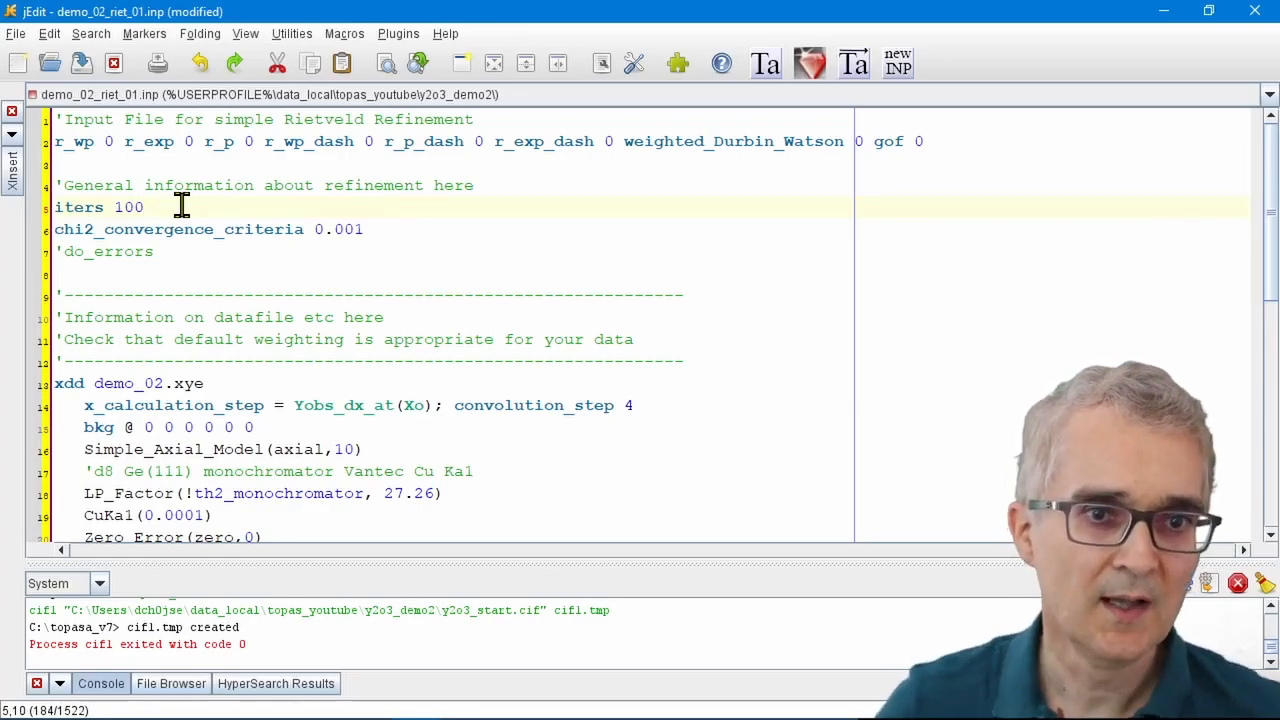
pyautogui.moveTo(52, 229); pyautogui.dragTo(302, 229)
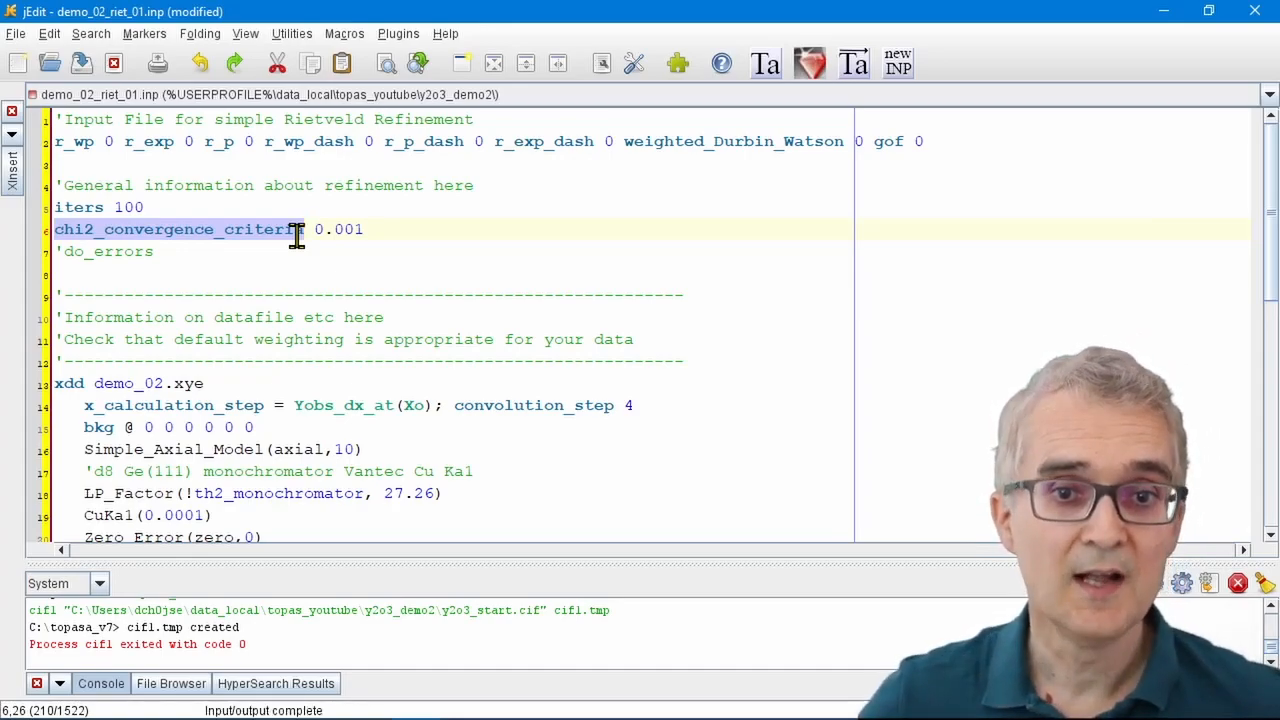
pyautogui.click(366, 229)
pyautogui.moveTo(314, 229); pyautogui.dragTo(375, 228)
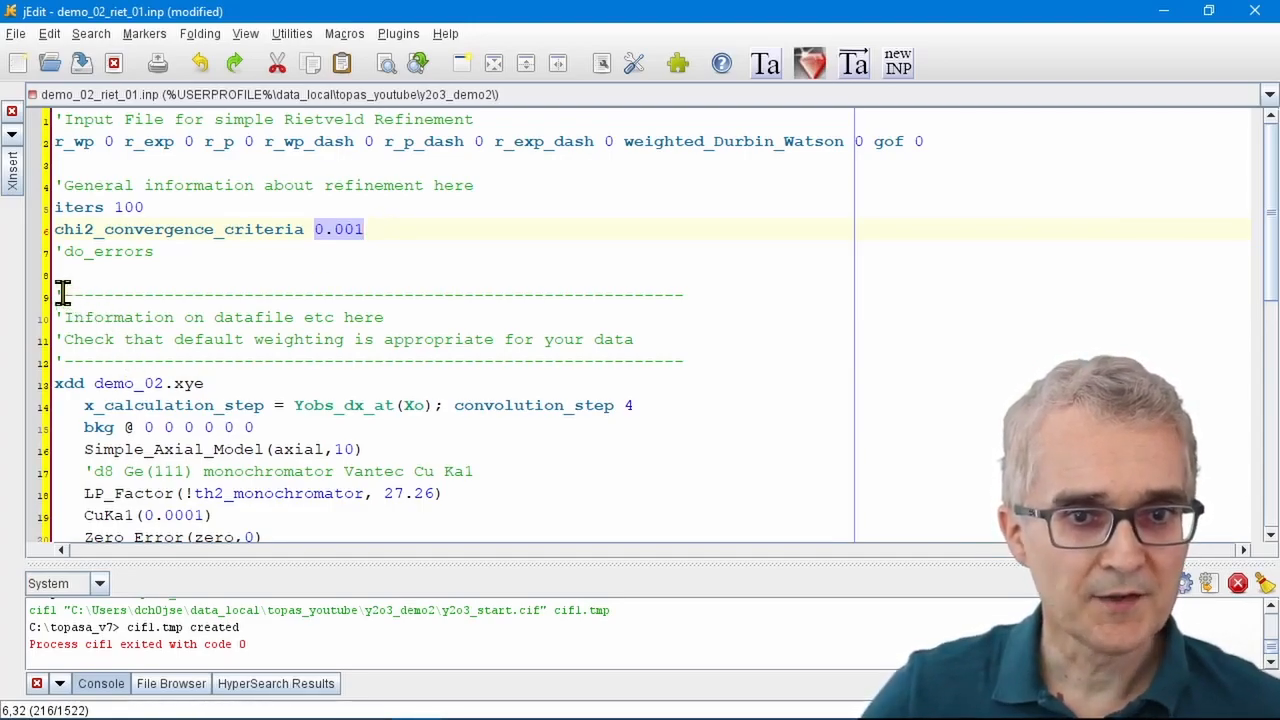
# - Delete the dashed lines and the default weighting comment around the "Information on datafile etc here" heading
pyautogui.moveTo(58, 292); pyautogui.dragTo(55, 313)
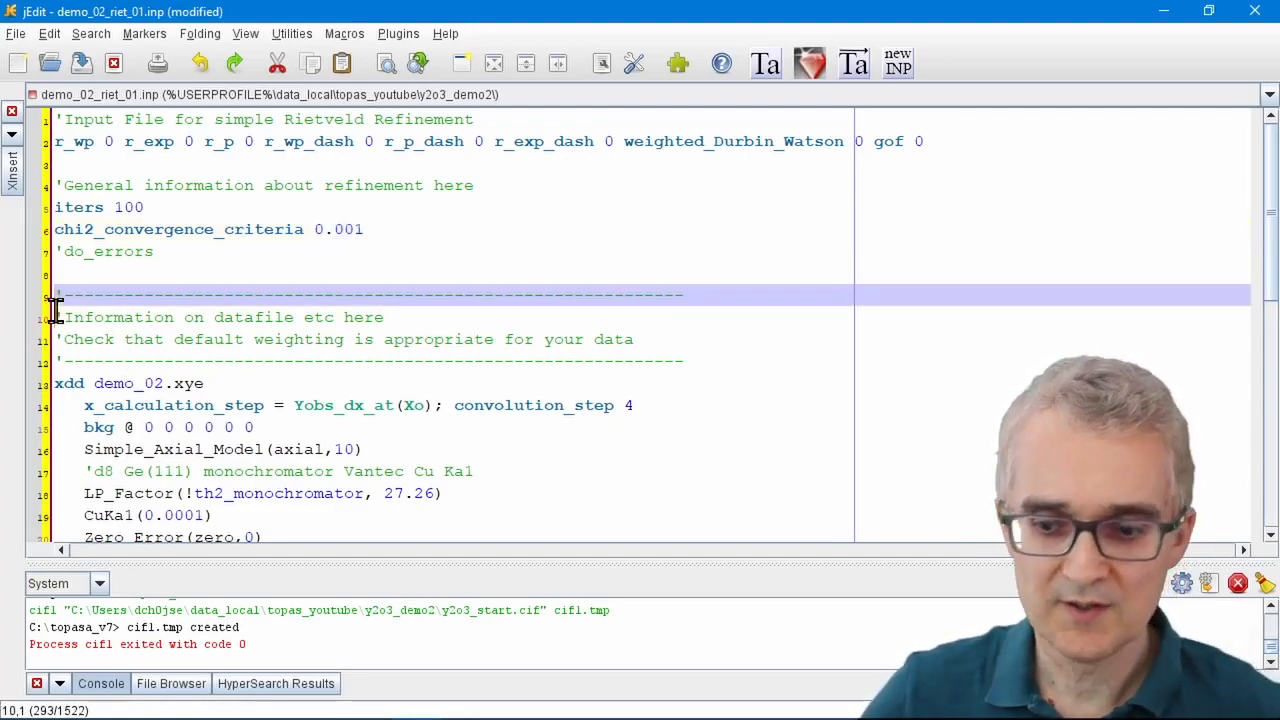
pyautogui.press('Delete')
pyautogui.scroll(-2, 60, 300)
pyautogui.moveTo(55, 186); pyautogui.dragTo(51, 229)
pyautogui.click(50, 193)
pyautogui.press('Delete')
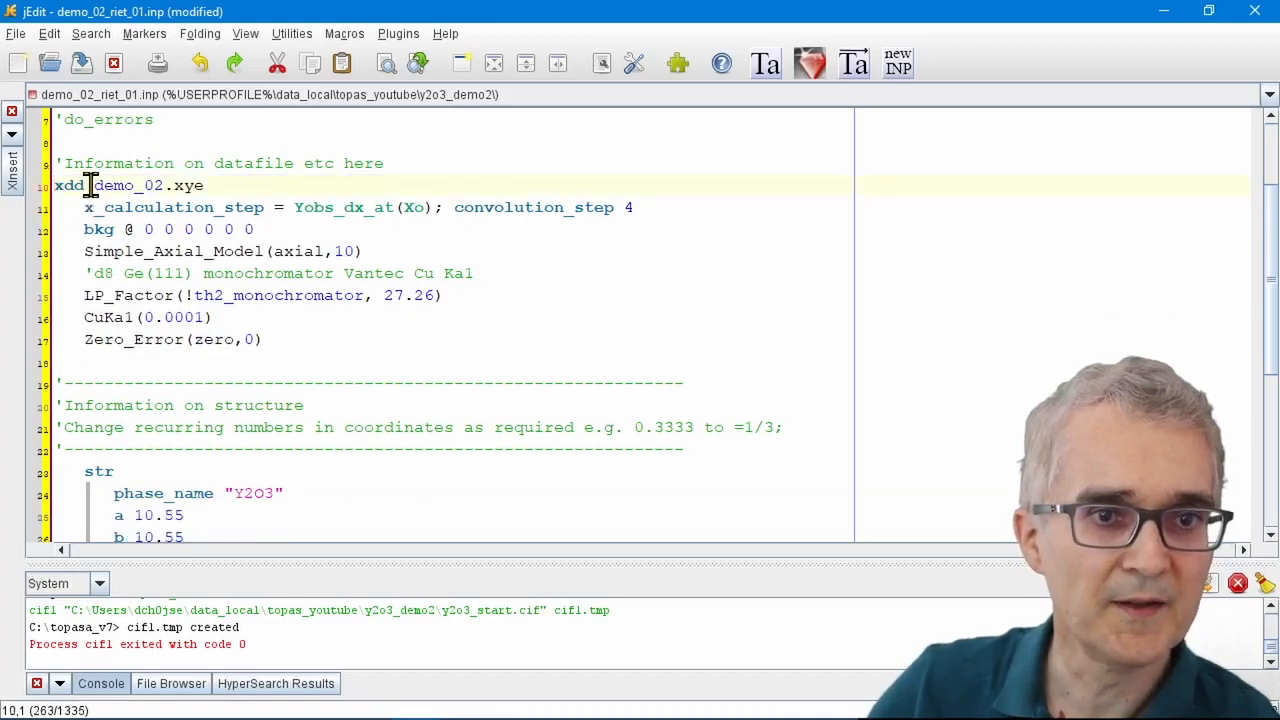
# - Review the data file and x_calculation_step entries, and remove the @ flag from the bkg line so the background coefficients are not refined
pyautogui.moveTo(93, 186); pyautogui.dragTo(221, 185)
pyautogui.moveTo(84, 207); pyautogui.dragTo(444, 207)
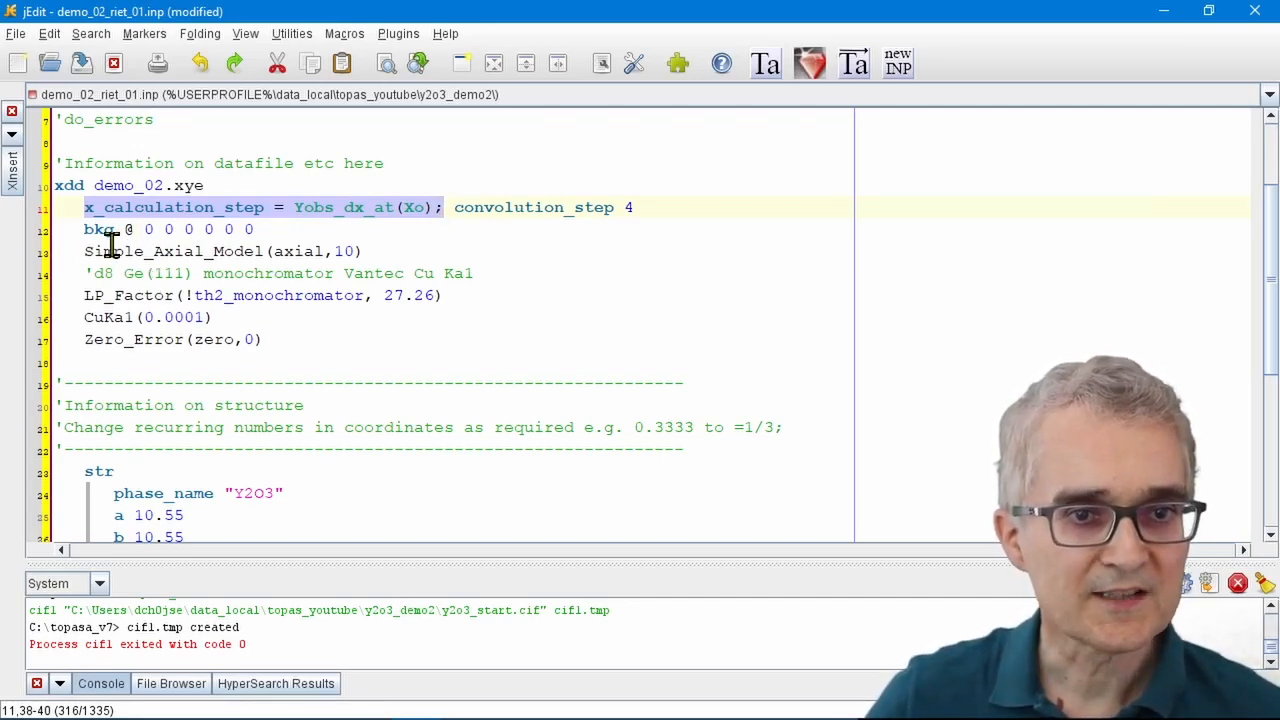
pyautogui.moveTo(86, 231); pyautogui.dragTo(254, 232)
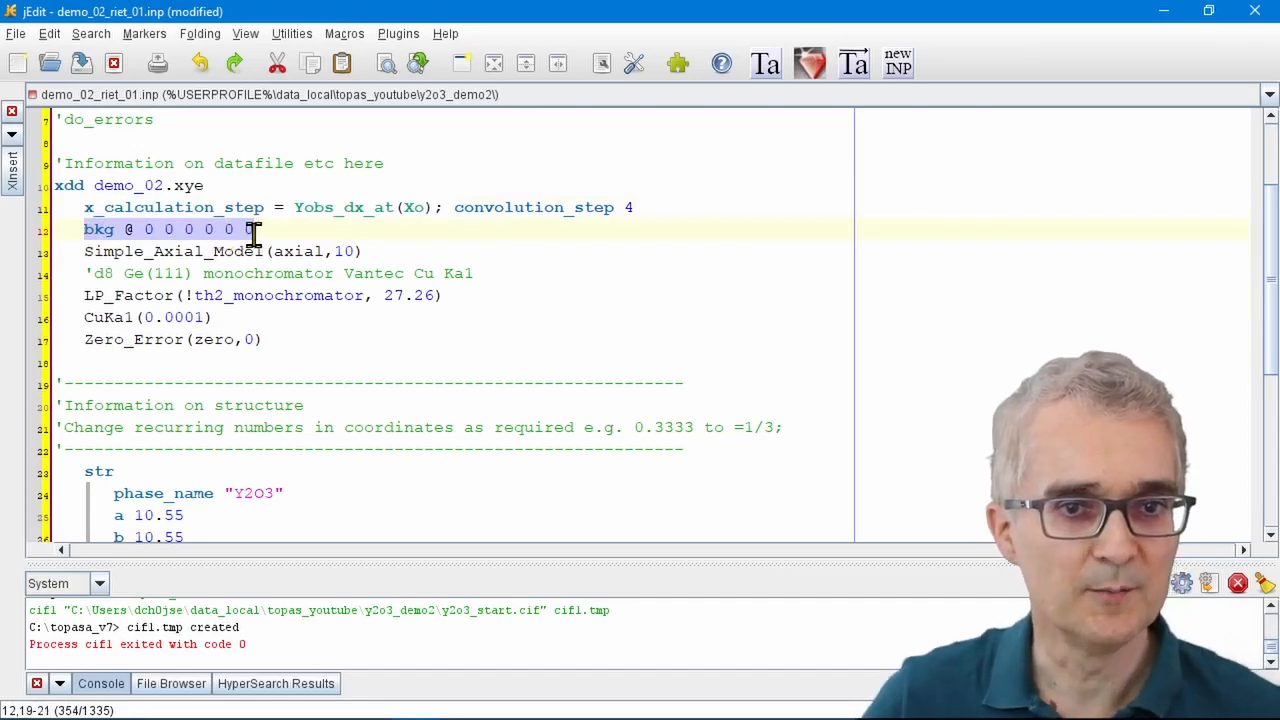
pyautogui.click(133, 230)
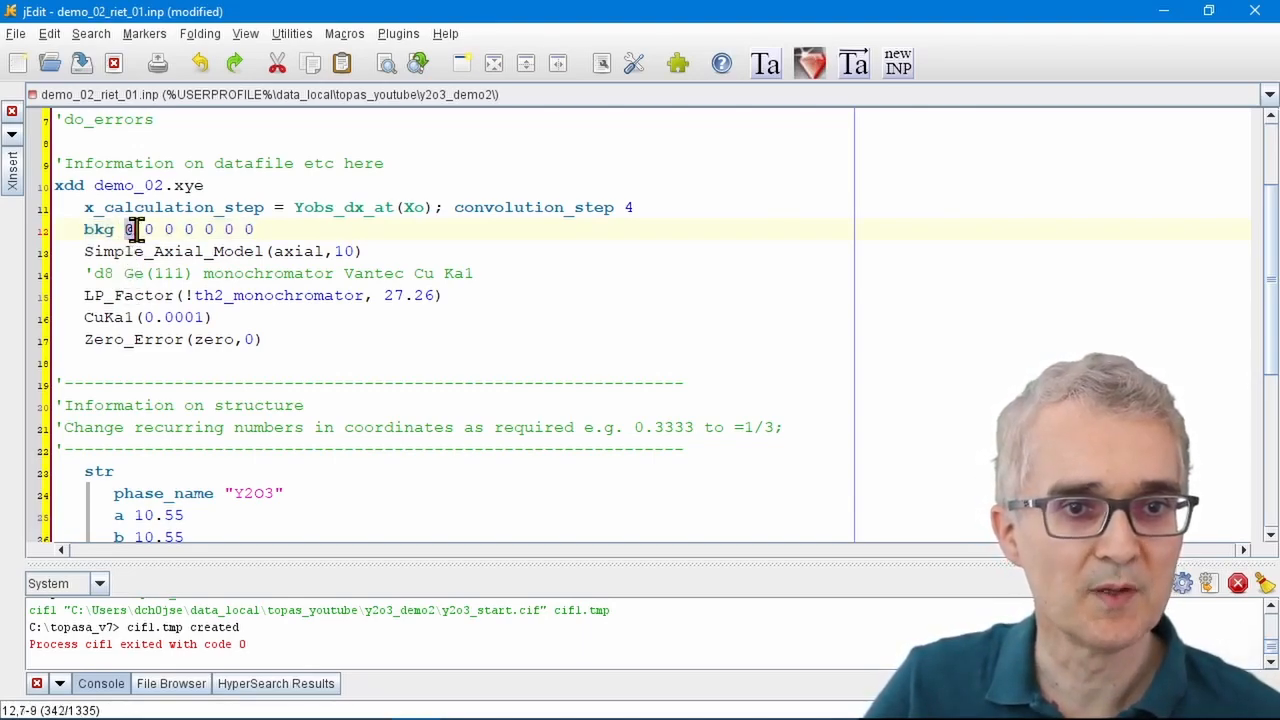
pyautogui.press('BackSpace')
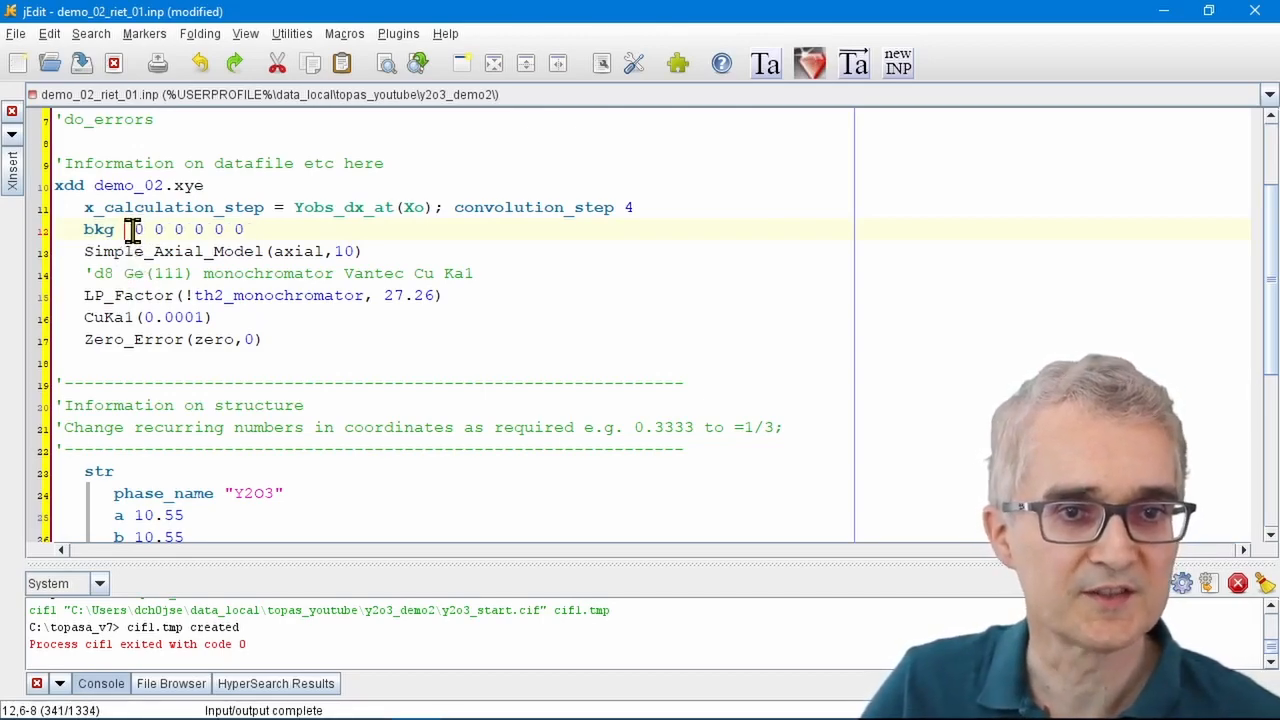
pyautogui.moveTo(133, 229); pyautogui.dragTo(254, 229)
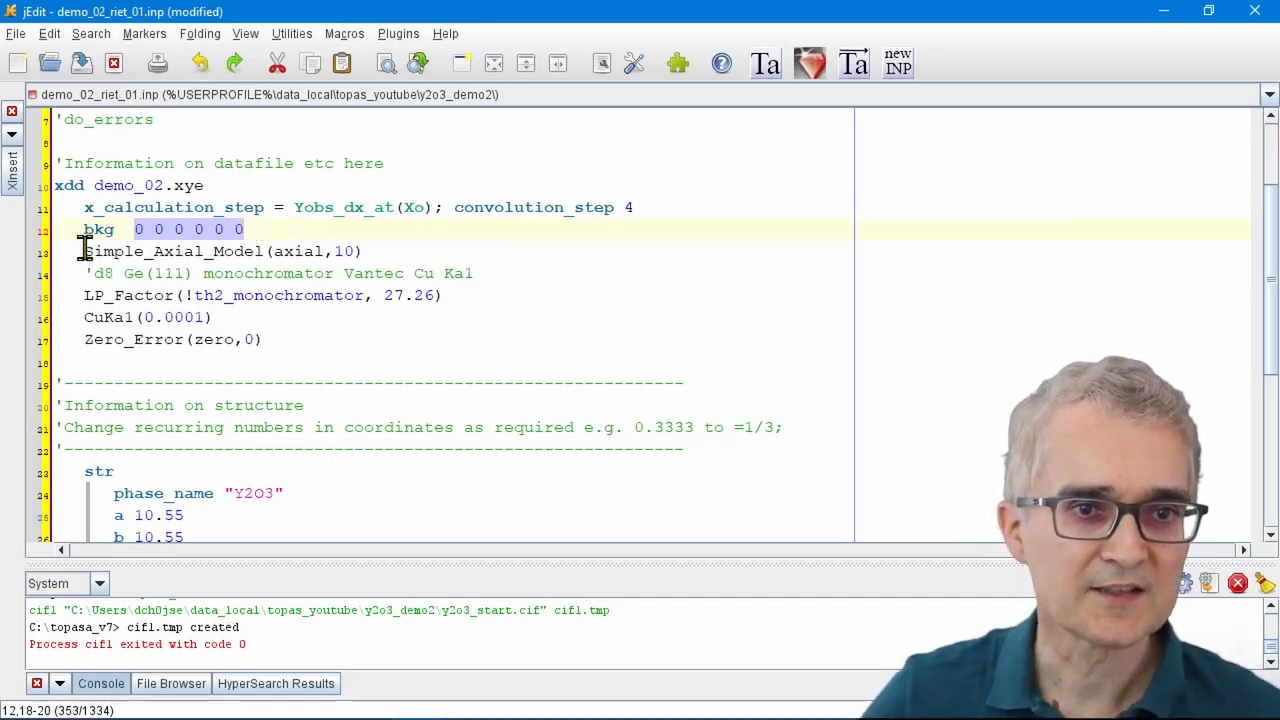
# - Fix the axial parameter in Simple_Axial_Model by prefixing it with "!", and set its value to 0
pyautogui.moveTo(84, 251); pyautogui.dragTo(371, 251)
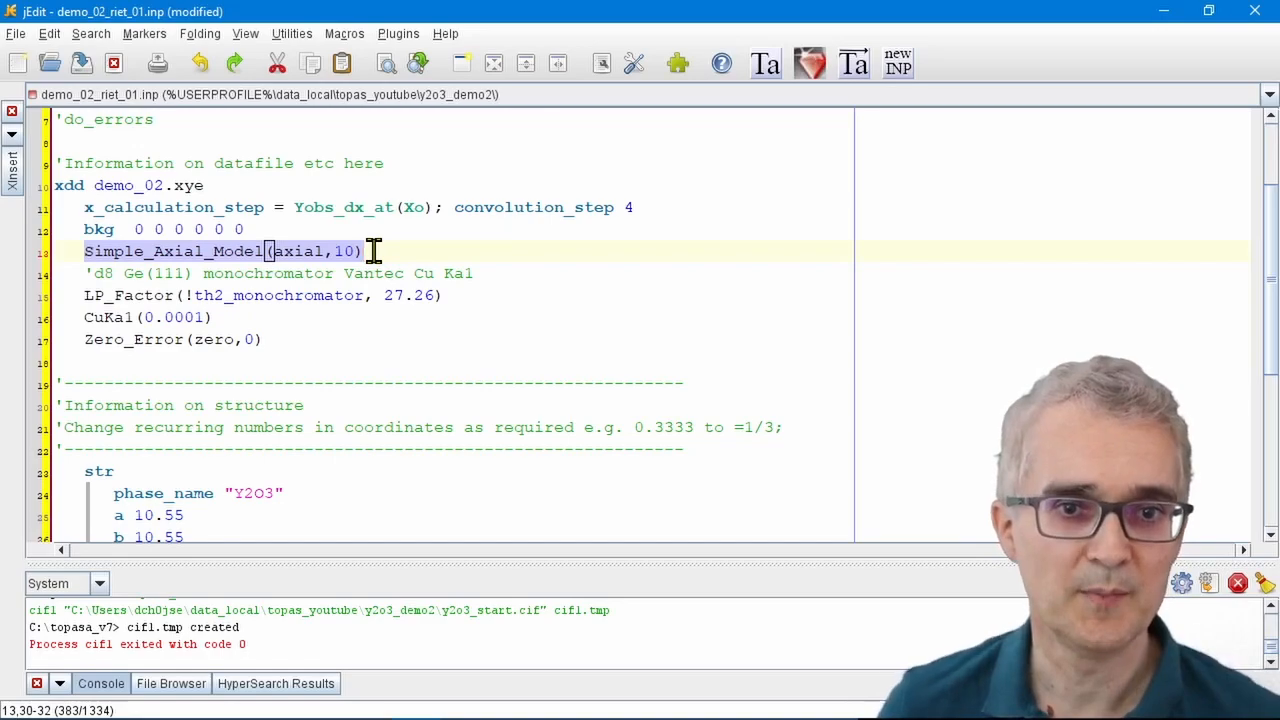
pyautogui.click(273, 251)
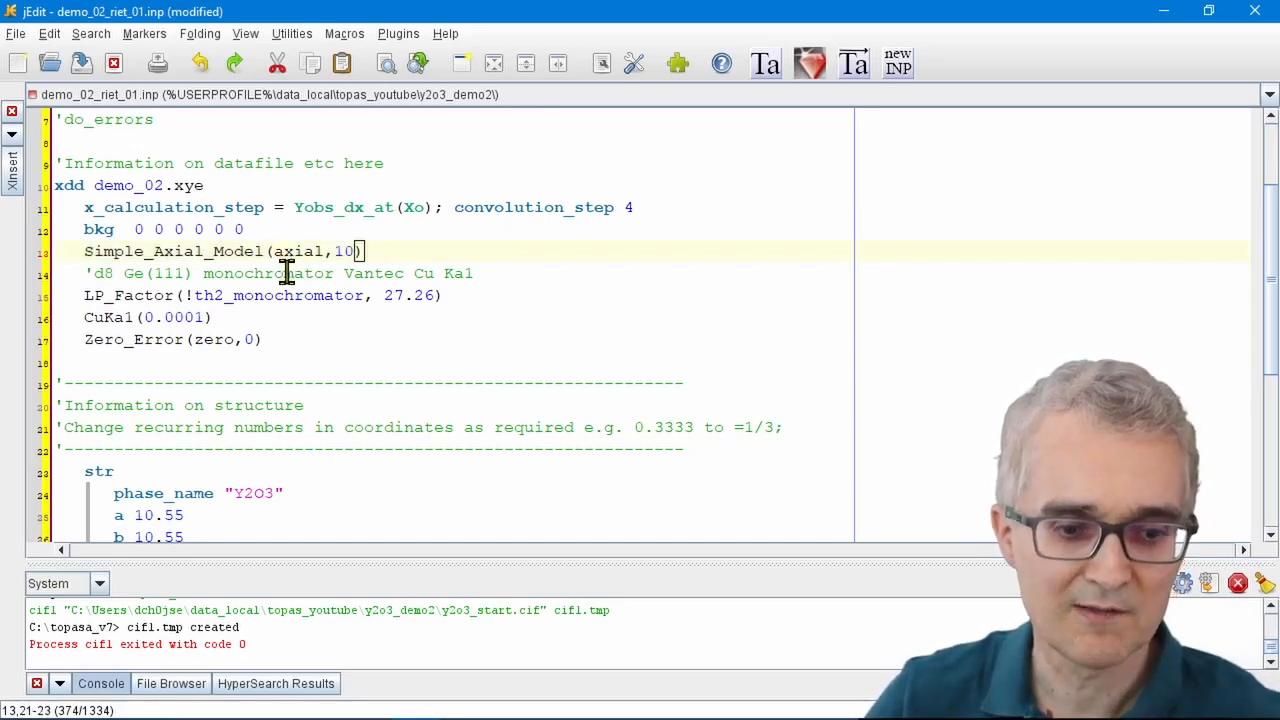
pyautogui.write('!')
pyautogui.doubleClick(357, 251)
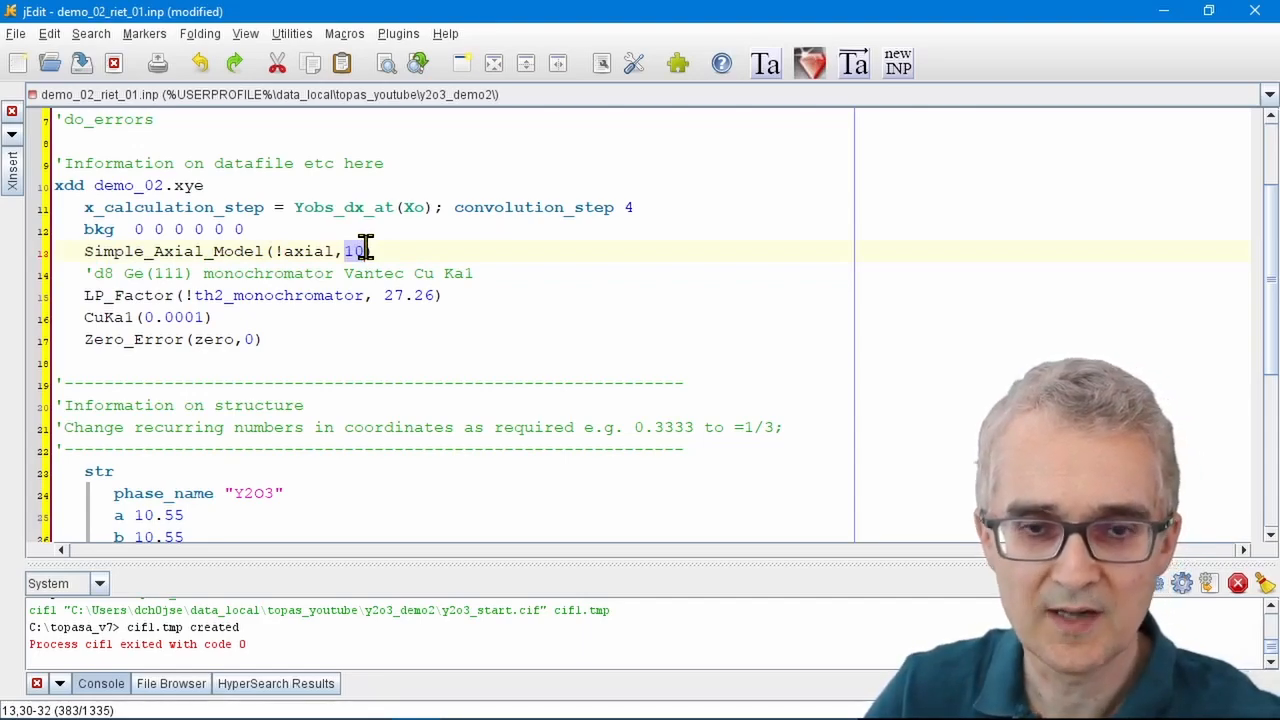
pyautogui.write('0')
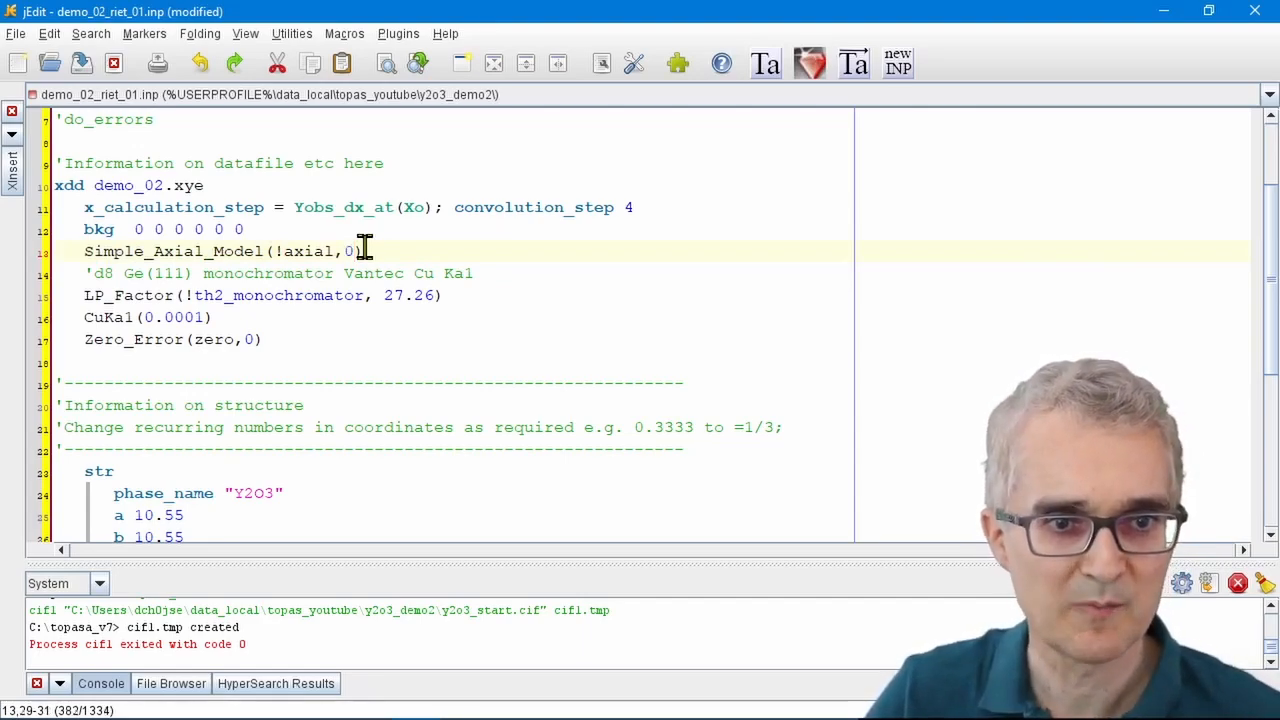
# - Examine the instrument lines: the Ge(111) monochromator comment, the LP_Factor angle and the CuKa1 emission profile
pyautogui.moveTo(58, 282); pyautogui.dragTo(58, 304)
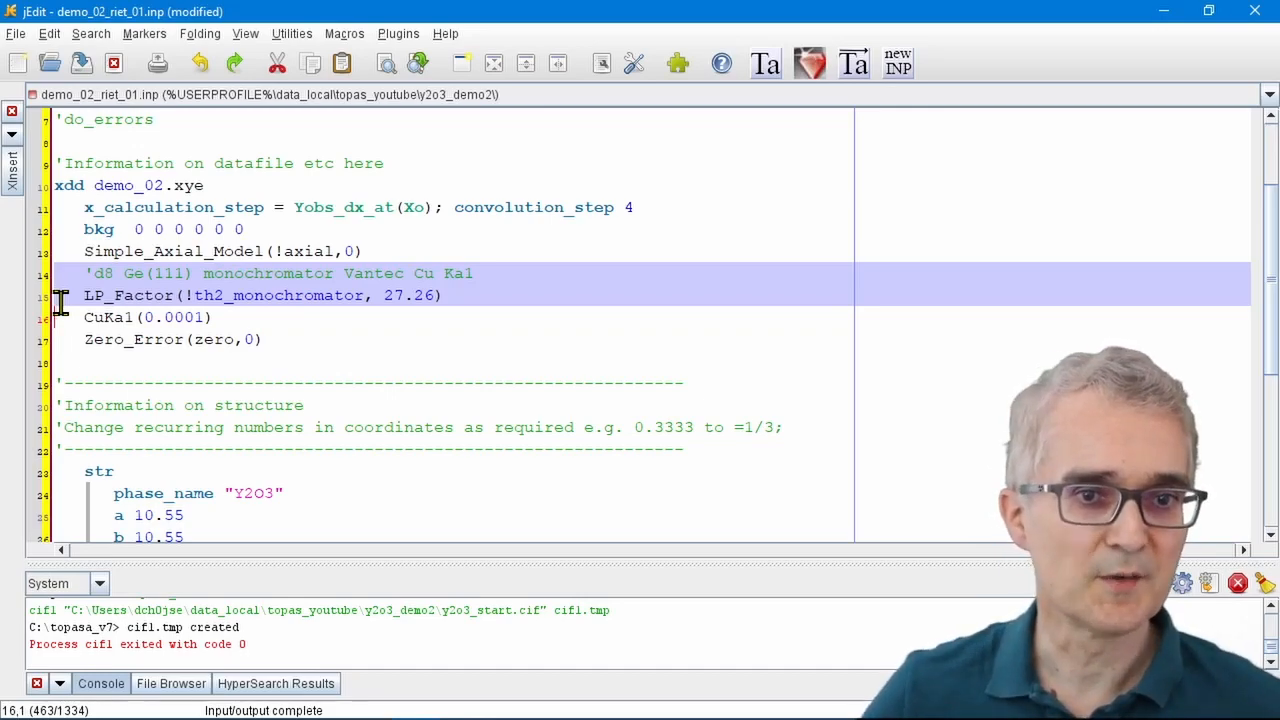
pyautogui.click(63, 277)
pyautogui.moveTo(94, 274); pyautogui.dragTo(330, 273)
pyautogui.click(208, 339)
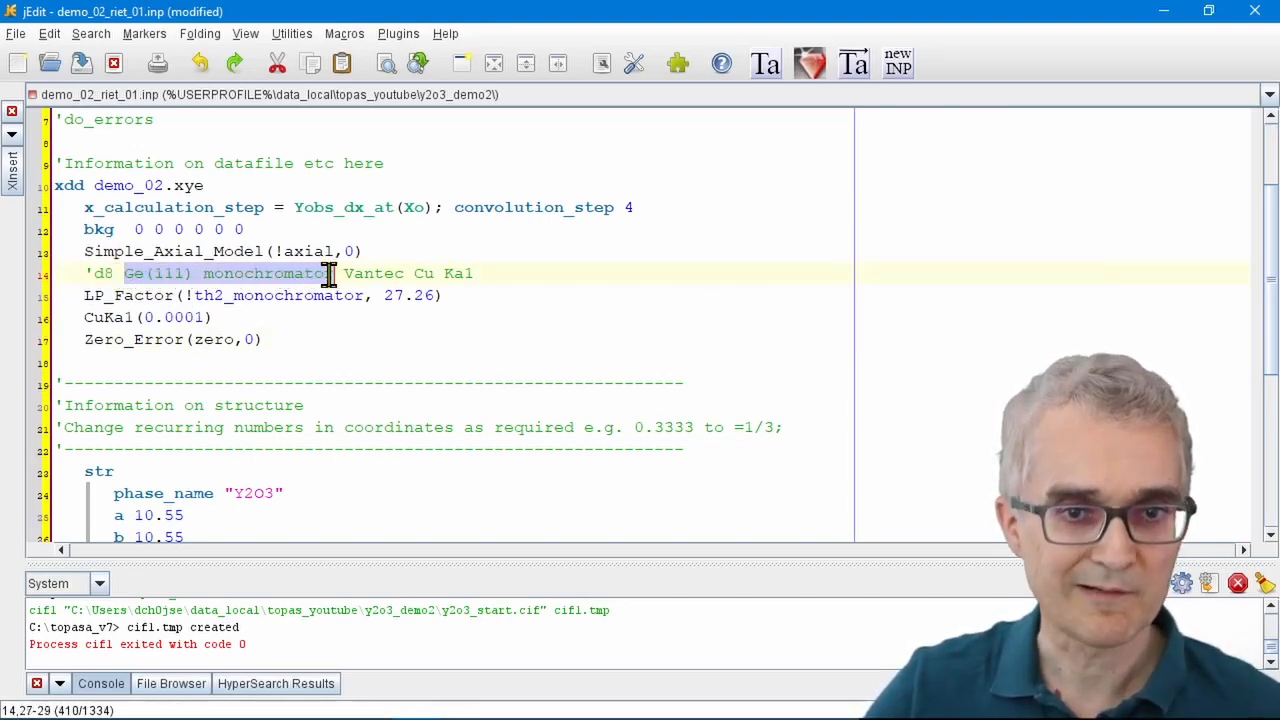
pyautogui.click(384, 310)
pyautogui.moveTo(384, 295); pyautogui.dragTo(436, 294)
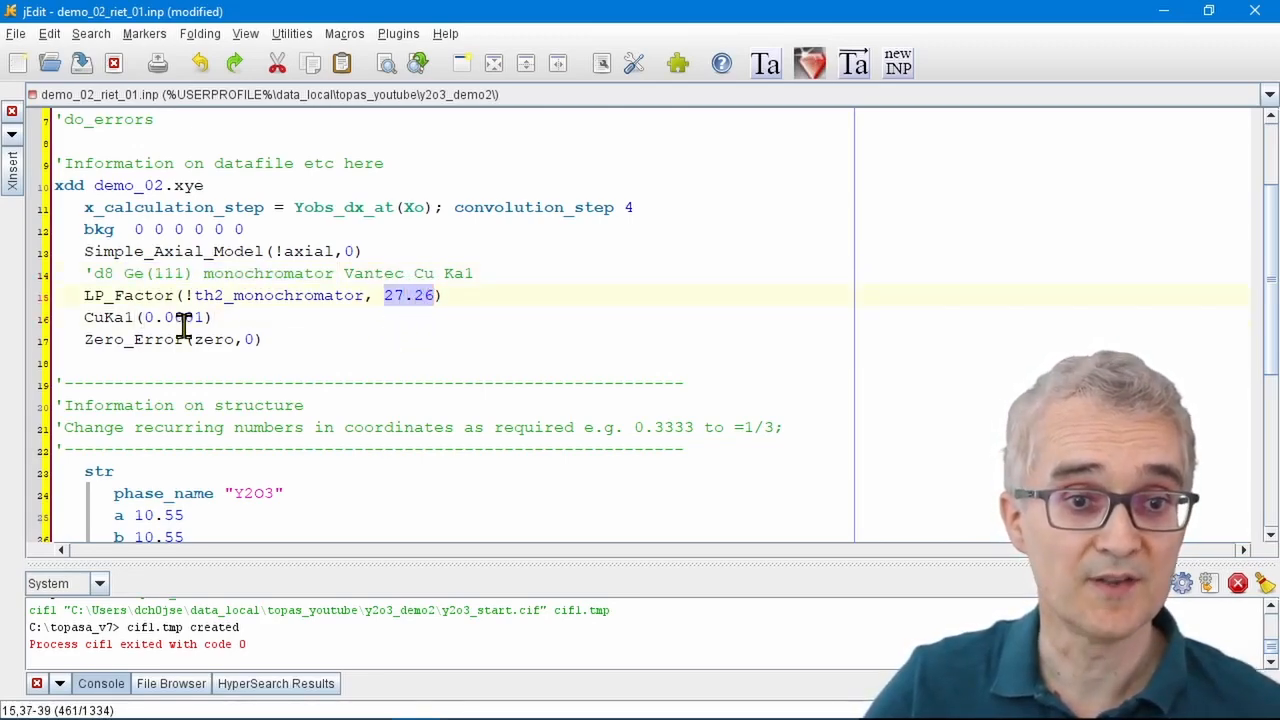
pyautogui.moveTo(84, 317); pyautogui.dragTo(133, 317)
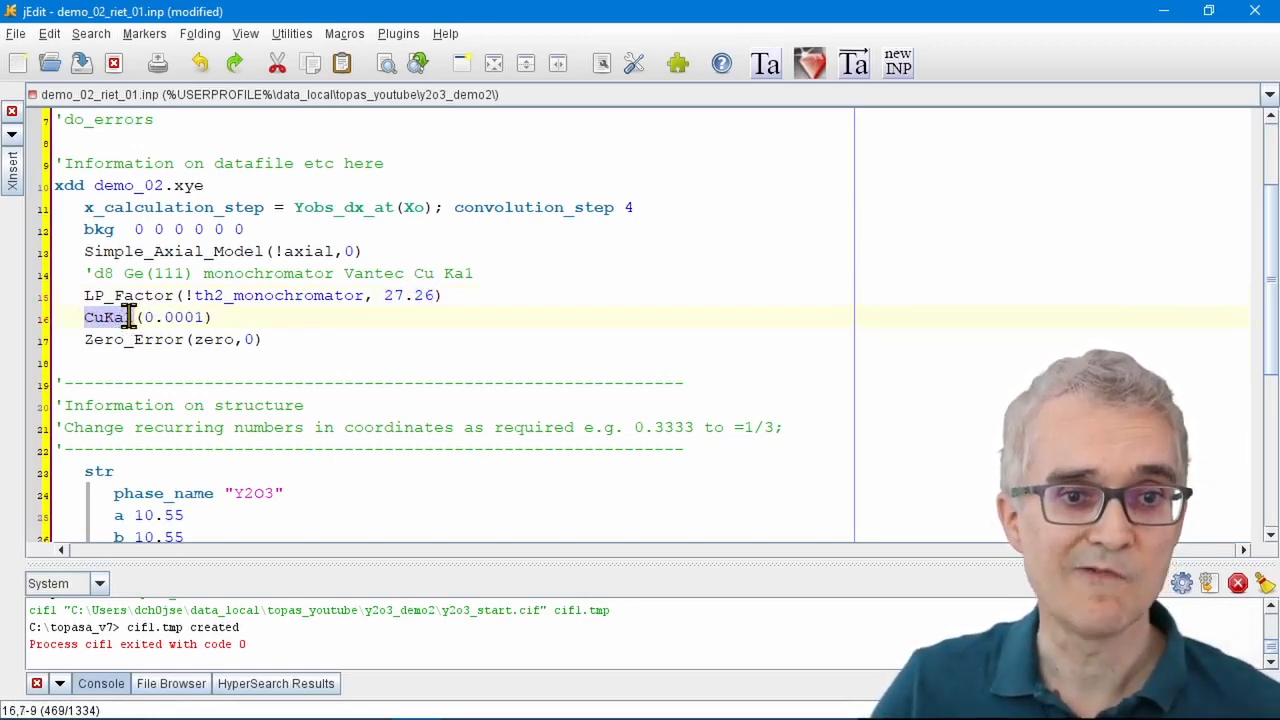
# - Fix the zero parameter in Zero_Error by prefixing it with "!"
pyautogui.click(60, 340)
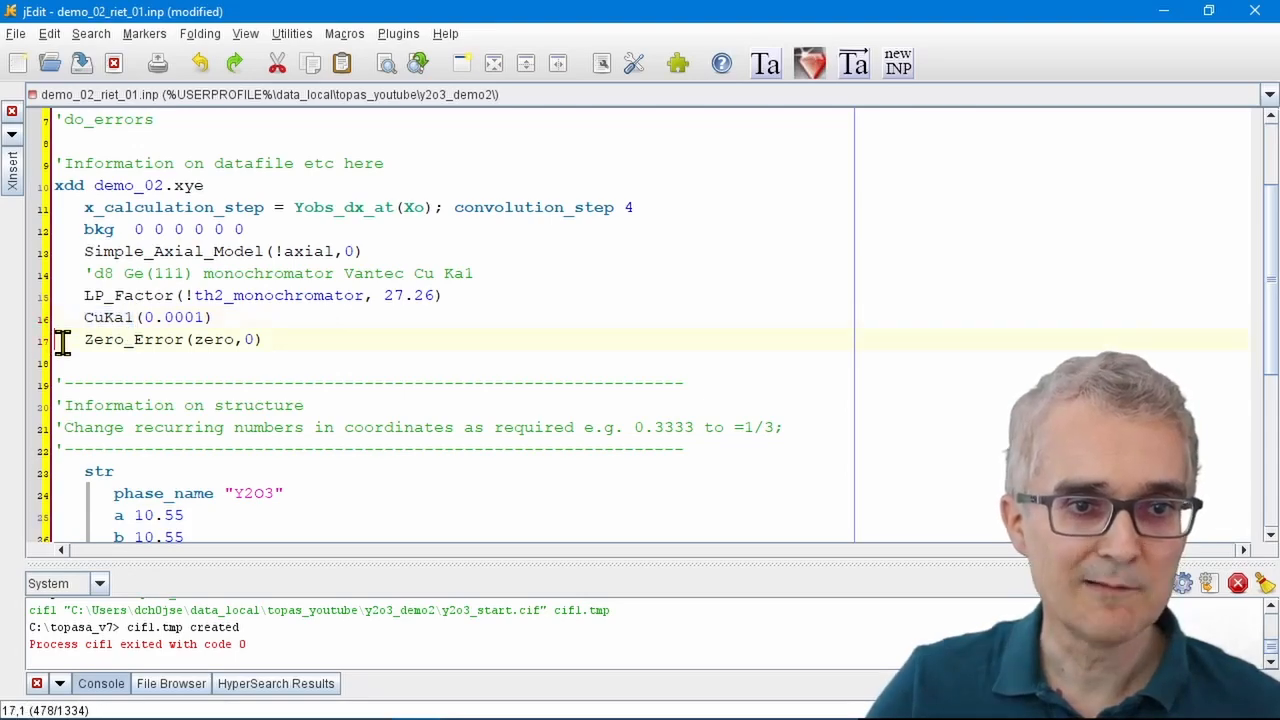
pyautogui.click(196, 341)
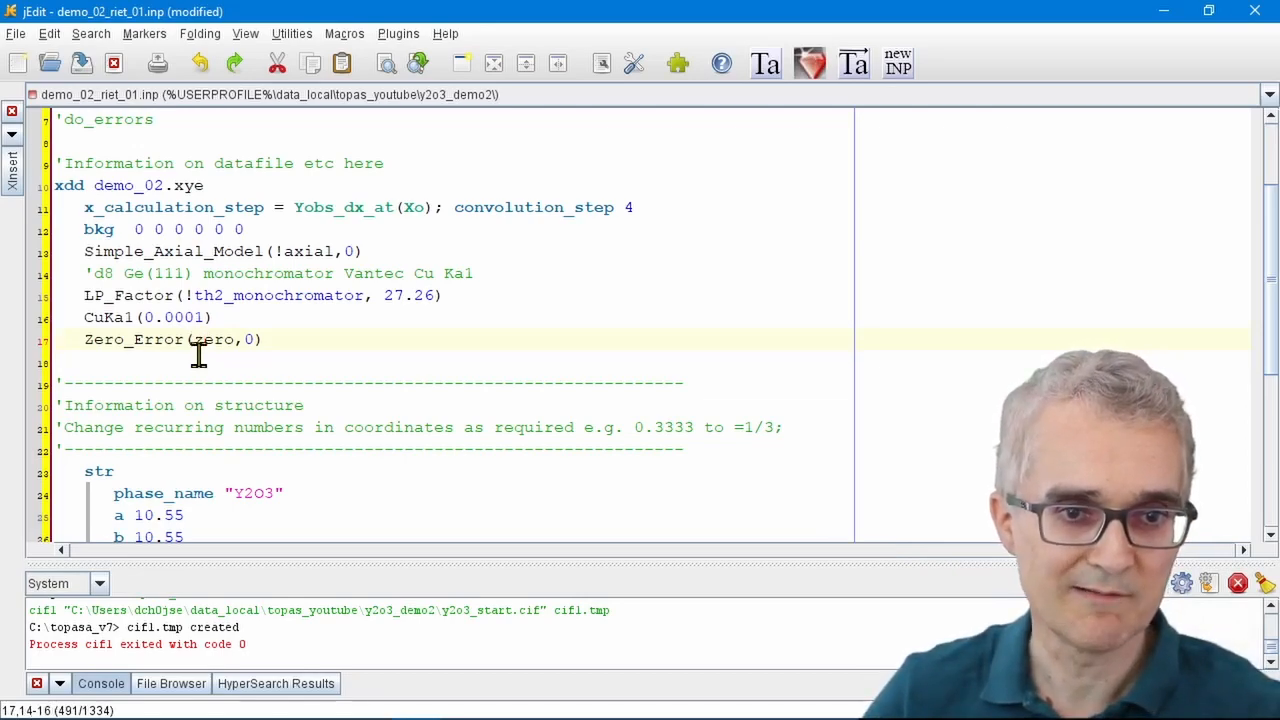
pyautogui.click(195, 347)
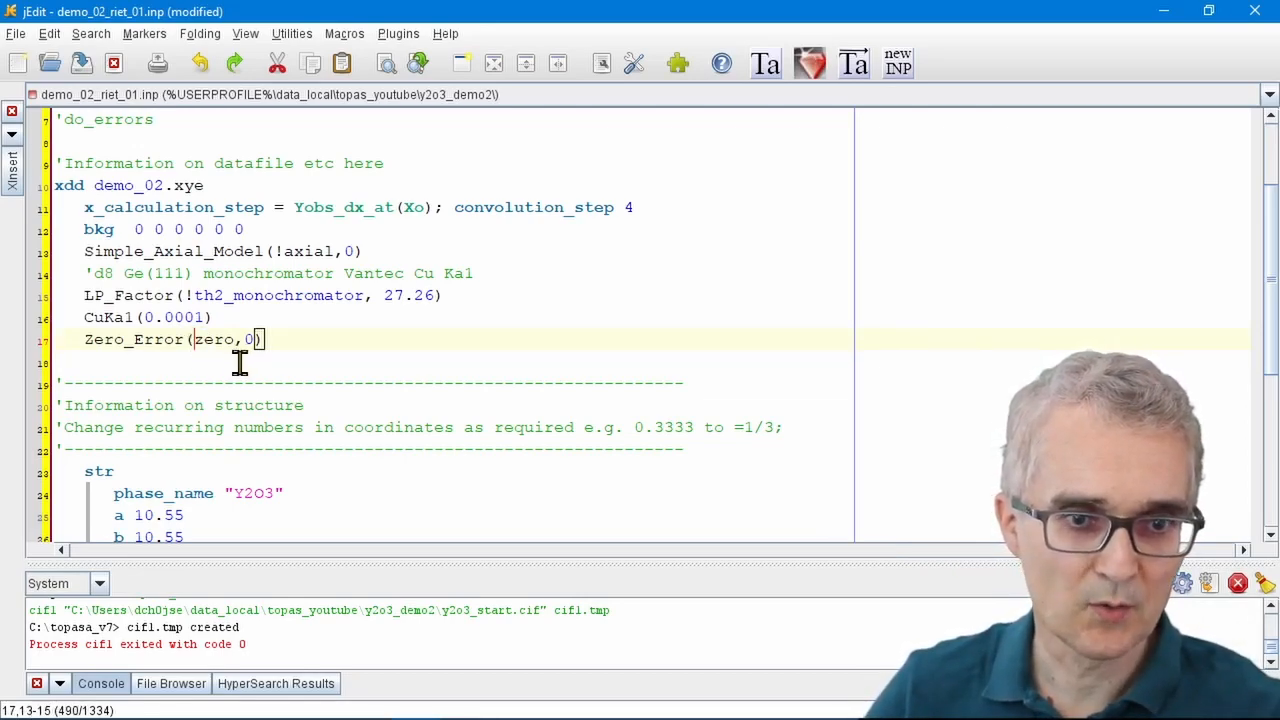
pyautogui.write('!')
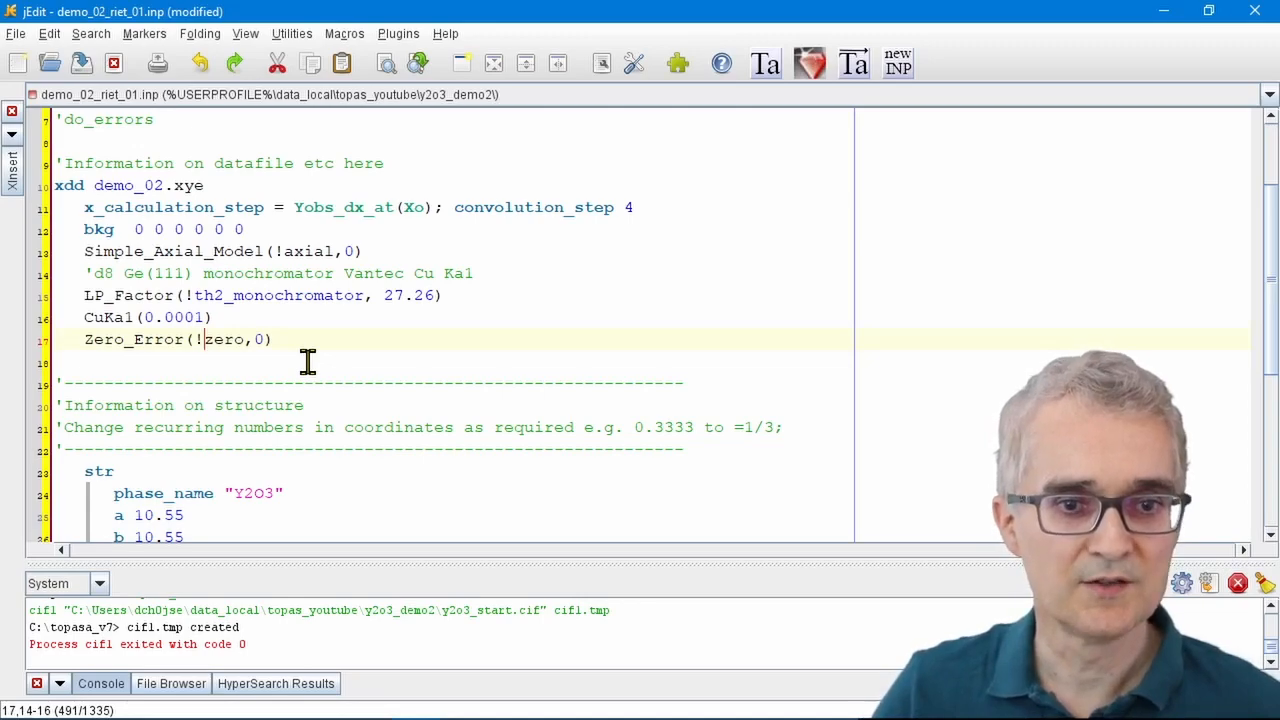
# - Delete the dashed lines and the "Change recurring numbers in coordinates" comment around the "Information on structure" heading
pyautogui.moveTo(57, 388); pyautogui.dragTo(57, 432)
pyautogui.moveTo(50, 383); pyautogui.dragTo(52, 400)
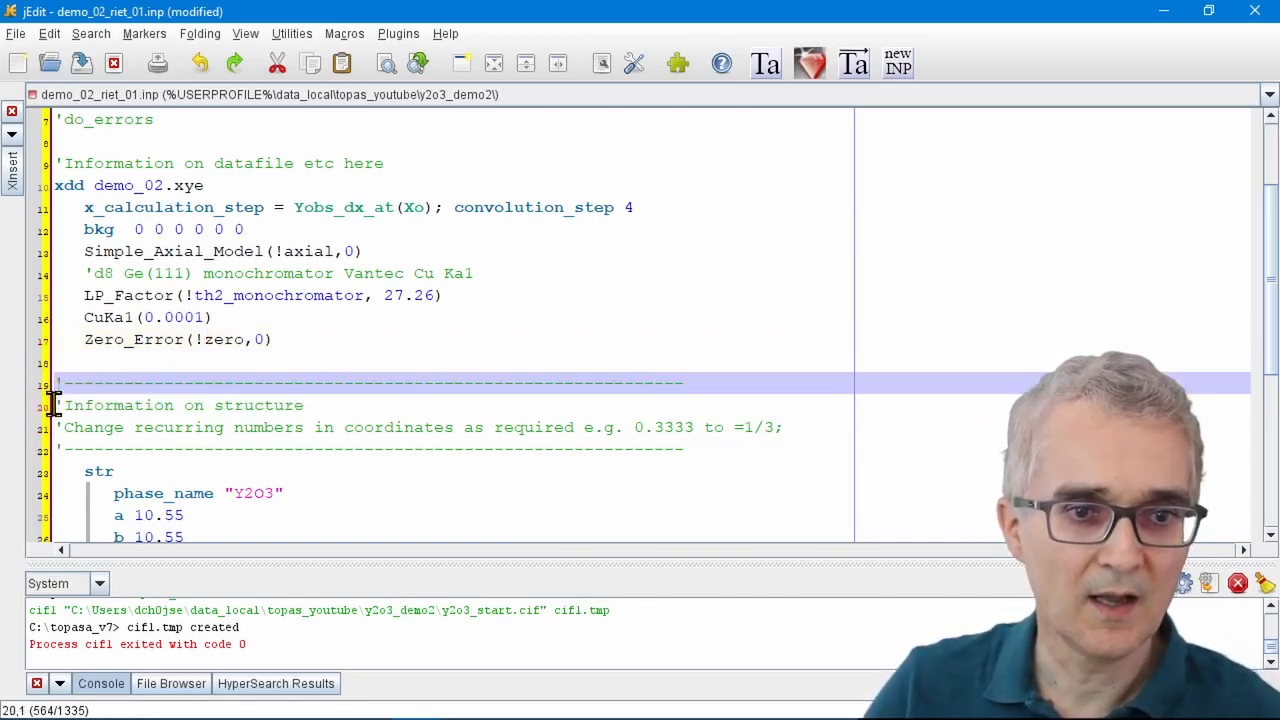
pyautogui.press('Delete')
pyautogui.scroll(-3, 63, 386)
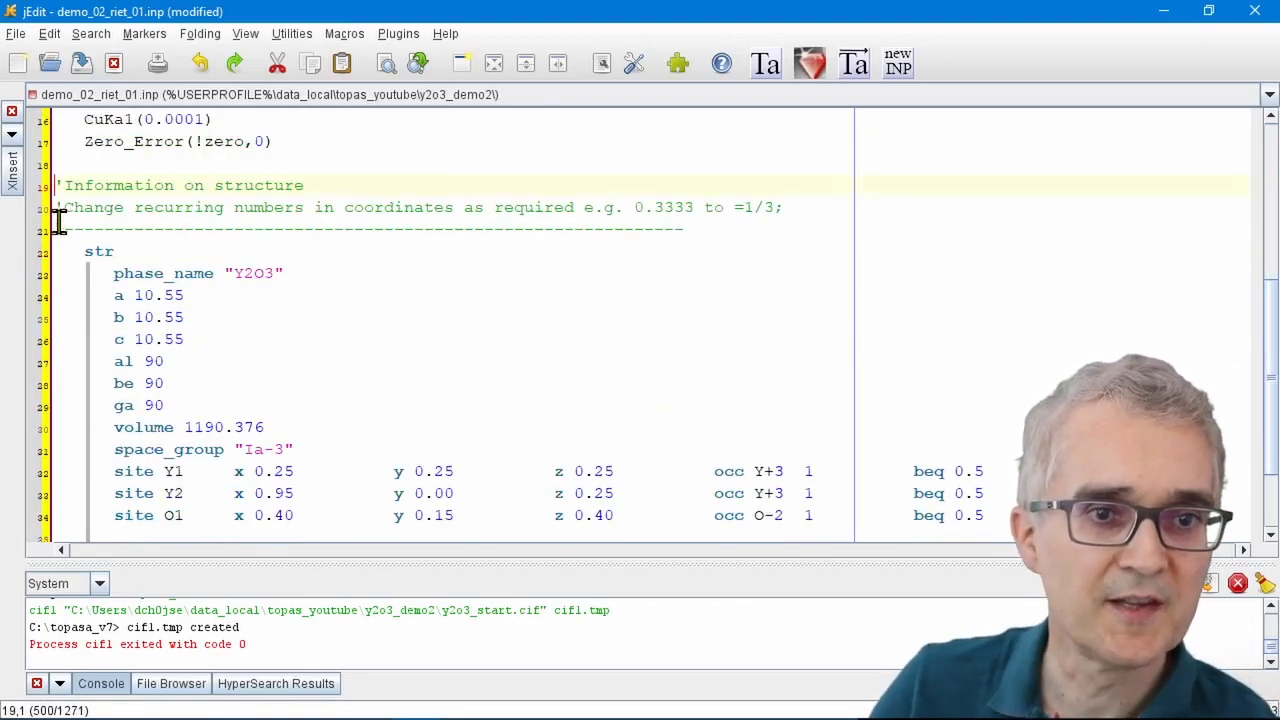
pyautogui.moveTo(54, 206); pyautogui.dragTo(54, 245)
pyautogui.press('Delete')
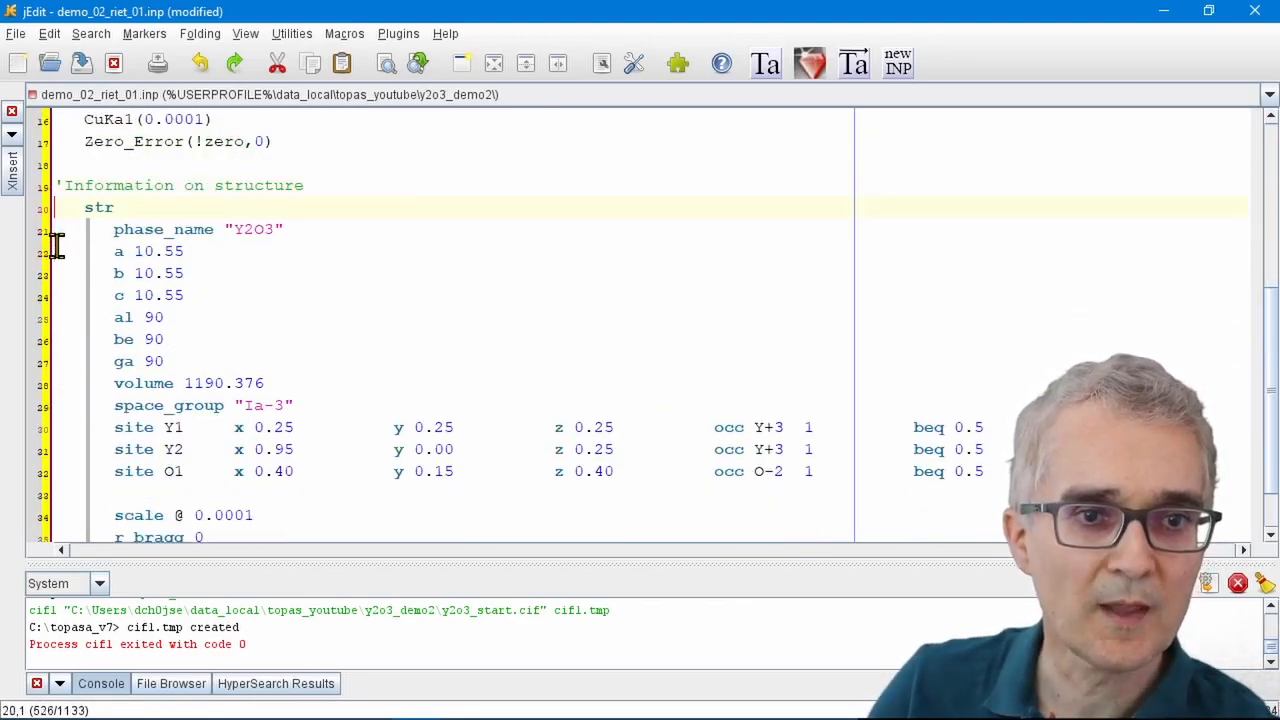
# - Examine the str block's phase name, cell parameters, space group, atomic sites and occupancies
pyautogui.doubleClick(100, 214)
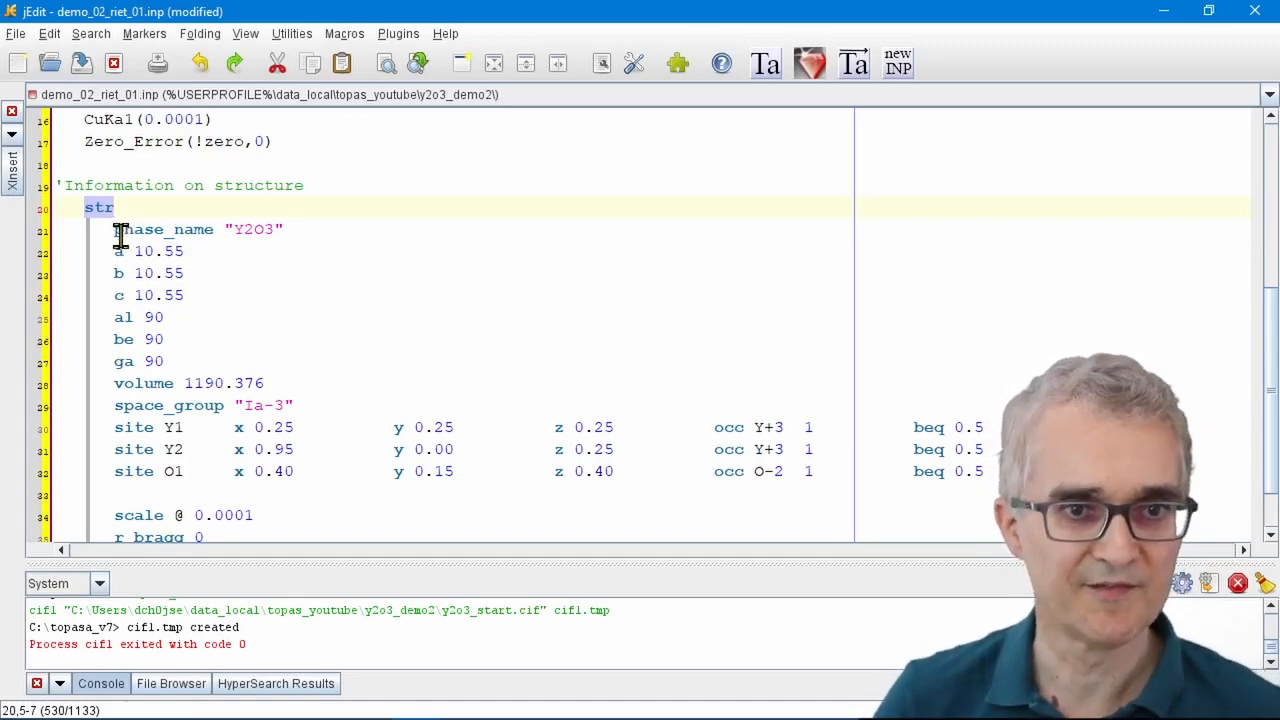
pyautogui.moveTo(112, 232); pyautogui.dragTo(287, 234)
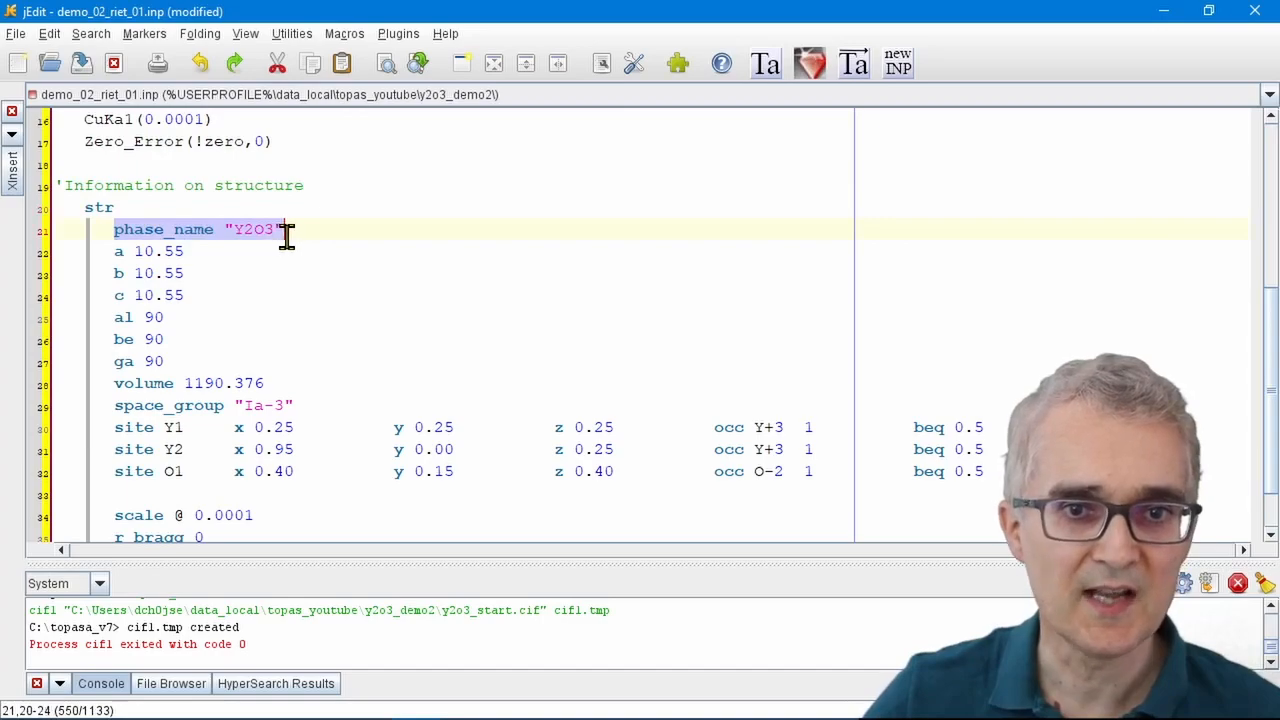
pyautogui.click(166, 252)
pyautogui.click(171, 276)
pyautogui.click(176, 298)
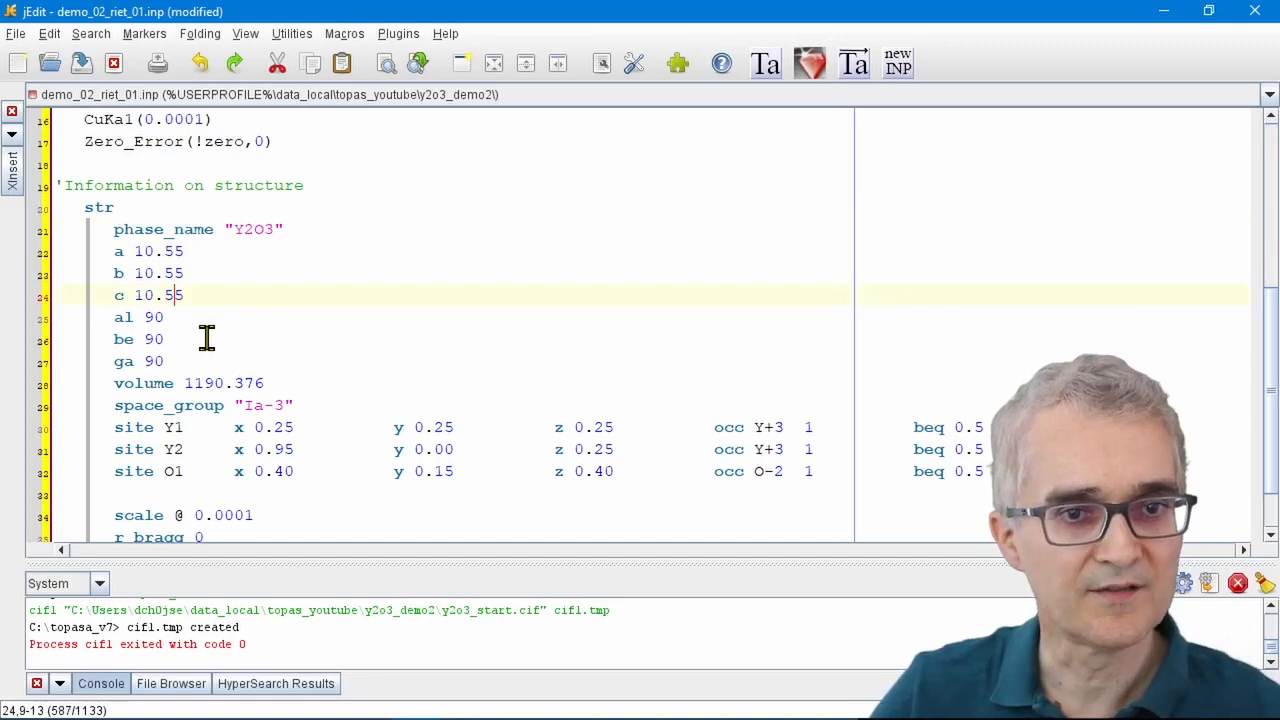
pyautogui.moveTo(242, 405); pyautogui.dragTo(294, 405)
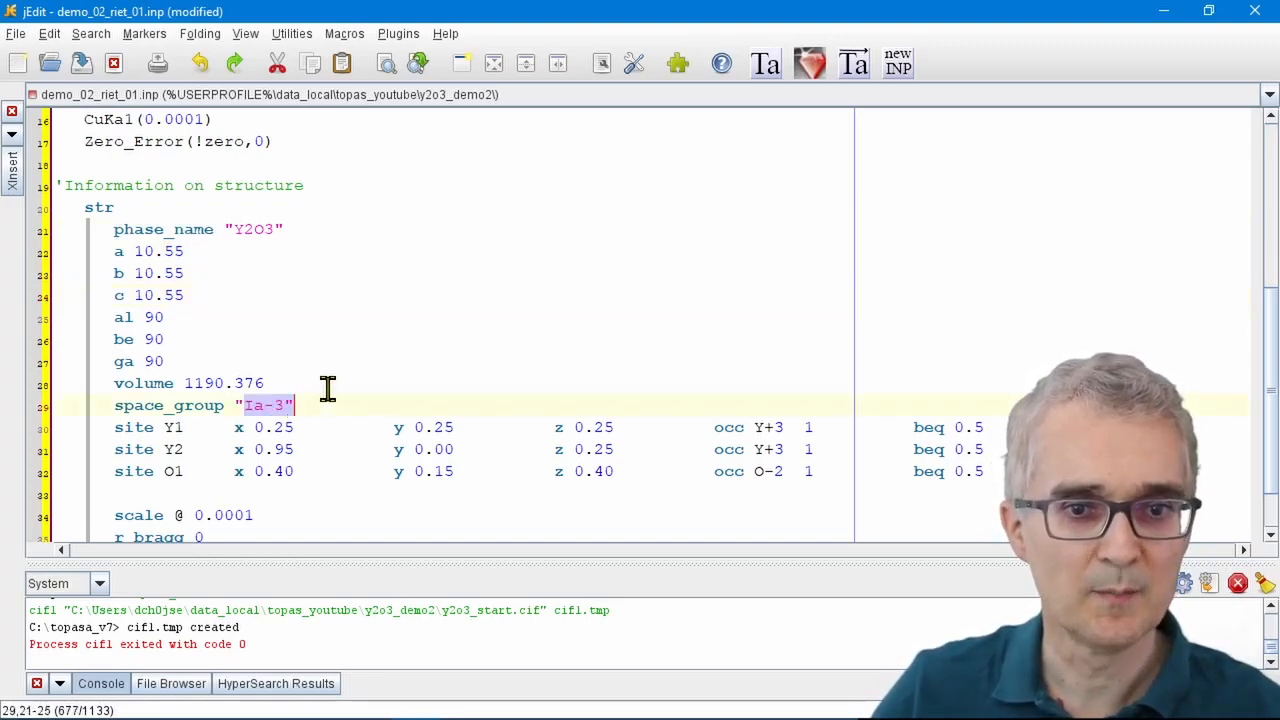
pyautogui.scroll(-1, 328, 390)
pyautogui.moveTo(55, 383); pyautogui.dragTo(57, 437)
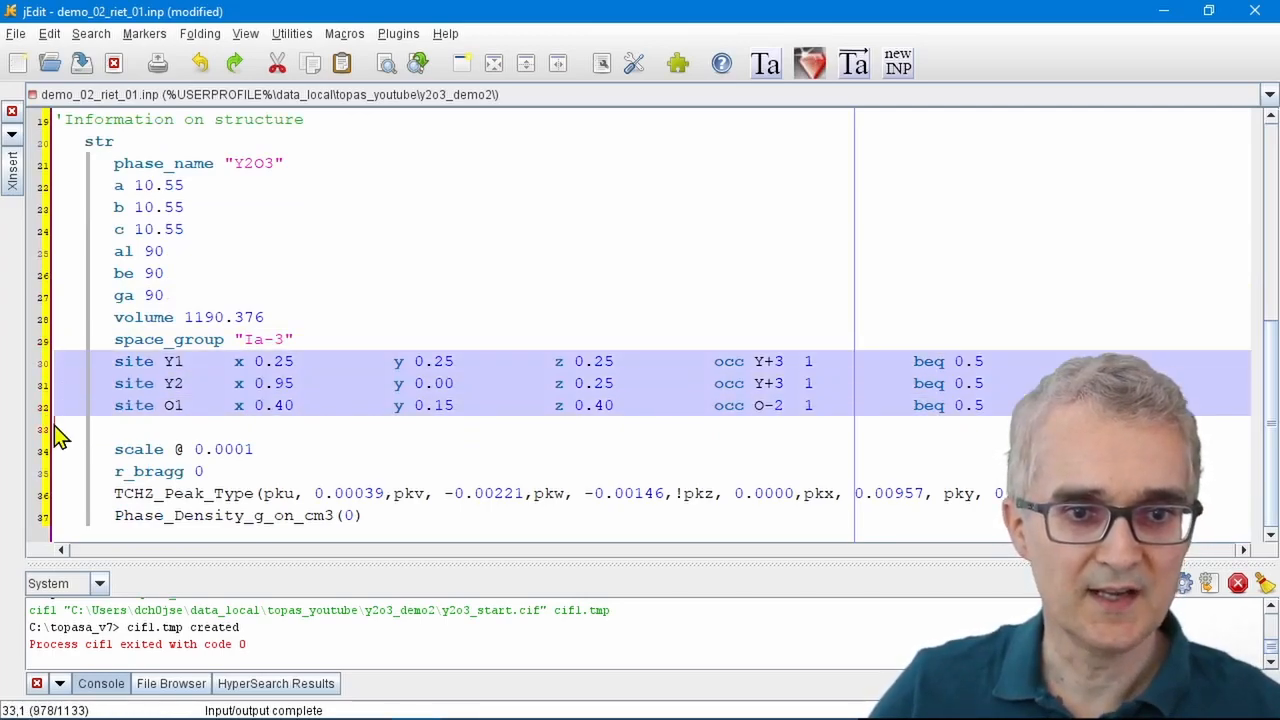
pyautogui.click(820, 405)
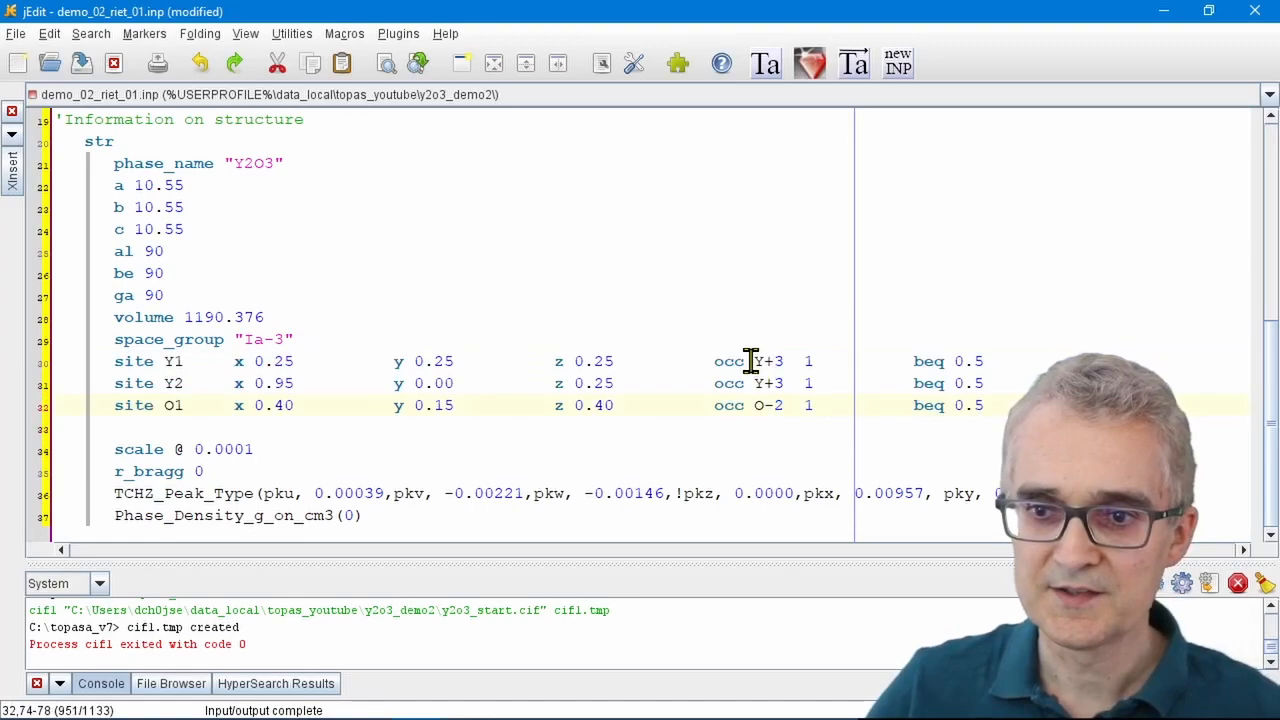
pyautogui.moveTo(797, 362); pyautogui.dragTo(820, 404)
pyautogui.click(791, 425)
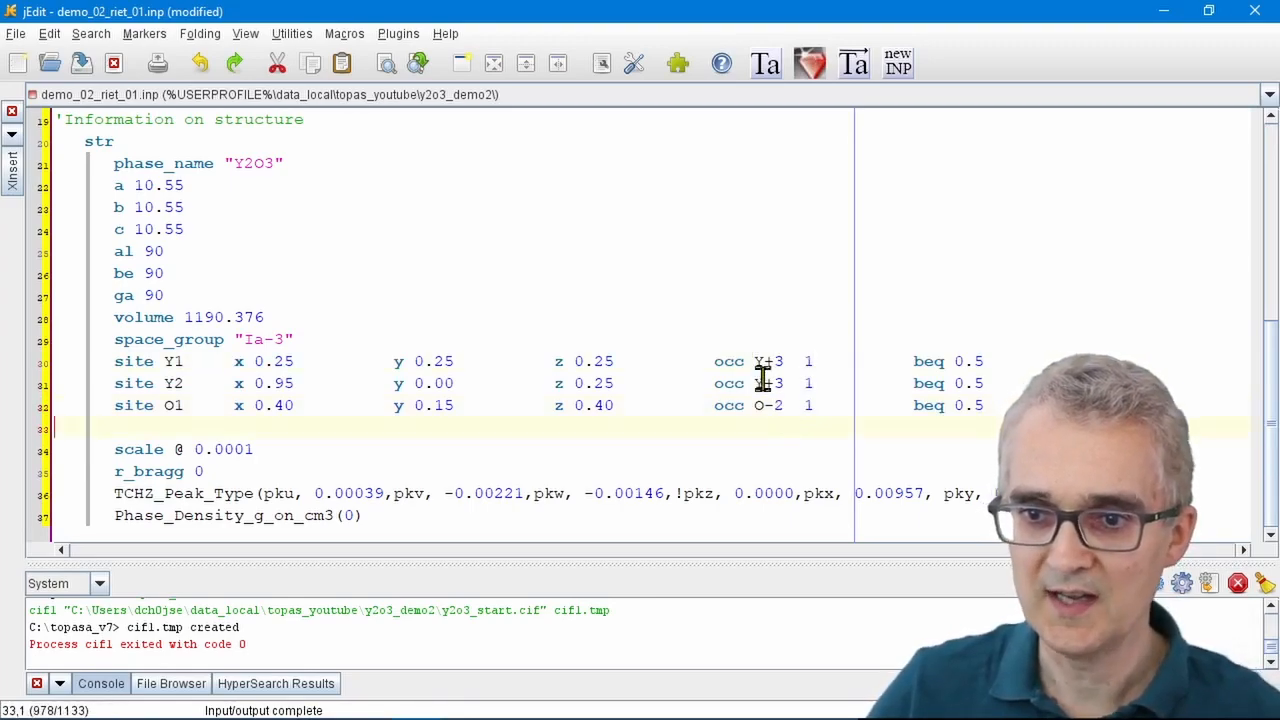
# - Examine the atom types in the occ column and the beq values of the Y1, Y2 and O1 sites
pyautogui.moveTo(754, 362); pyautogui.dragTo(788, 403)
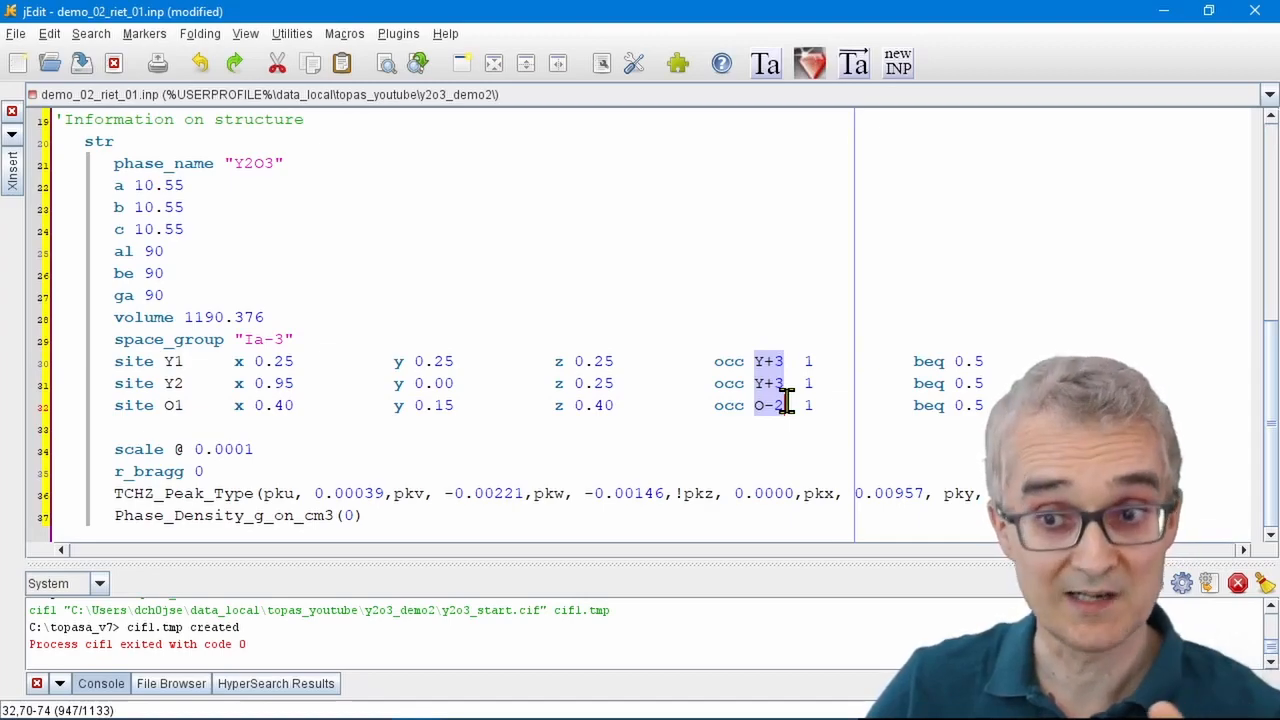
pyautogui.click(920, 361)
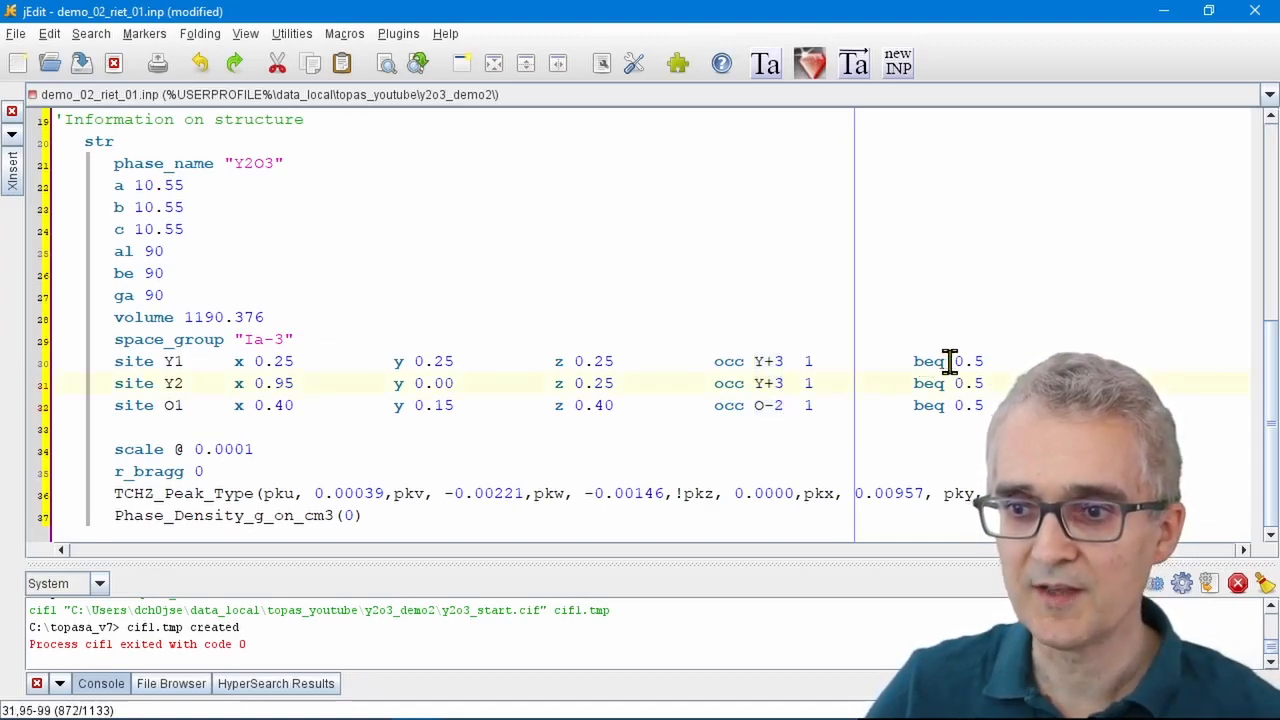
pyautogui.moveTo(954, 361); pyautogui.dragTo(990, 405)
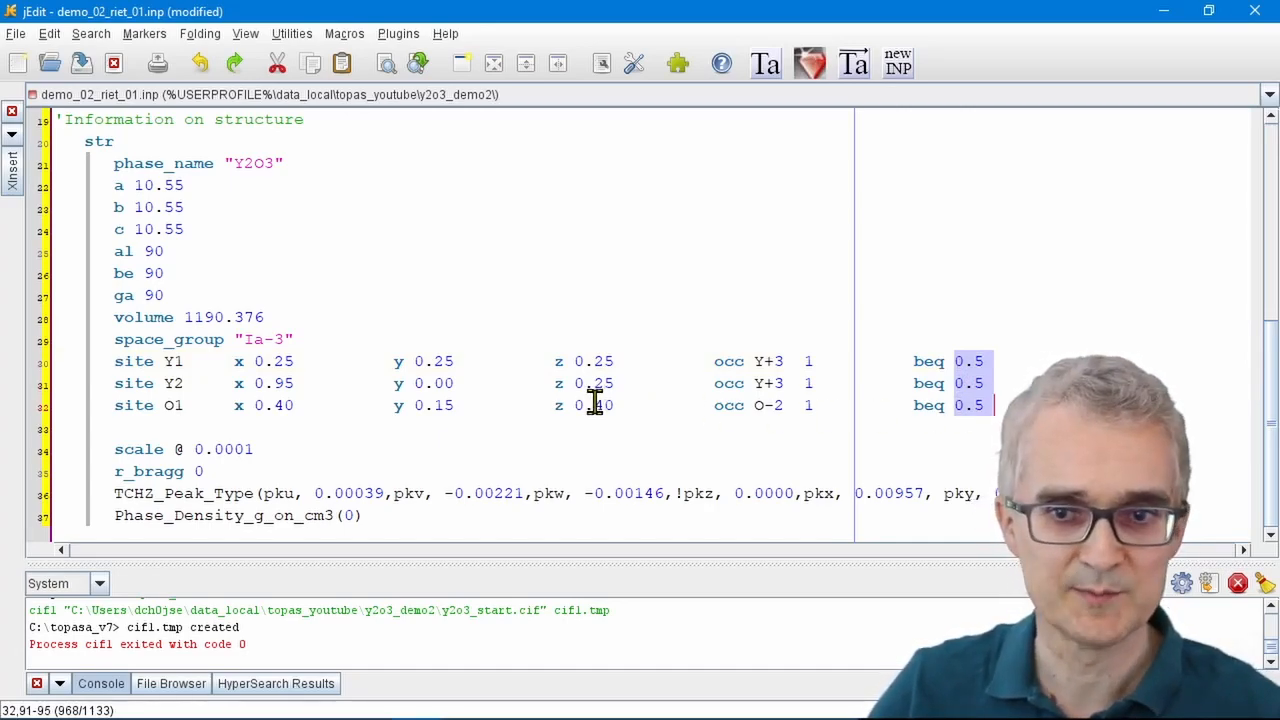
# - Fix the scale parameter by removing its "@" flag
pyautogui.click(171, 449)
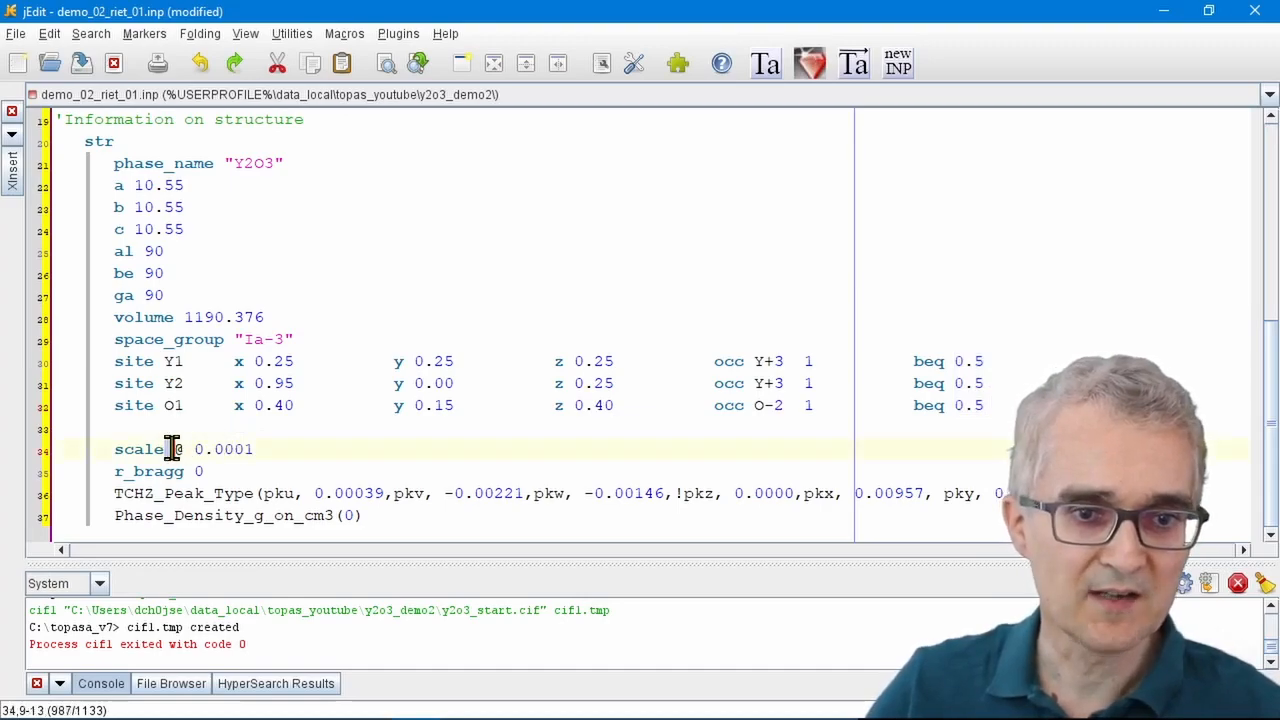
pyautogui.click(182, 449)
pyautogui.press('BackSpace')
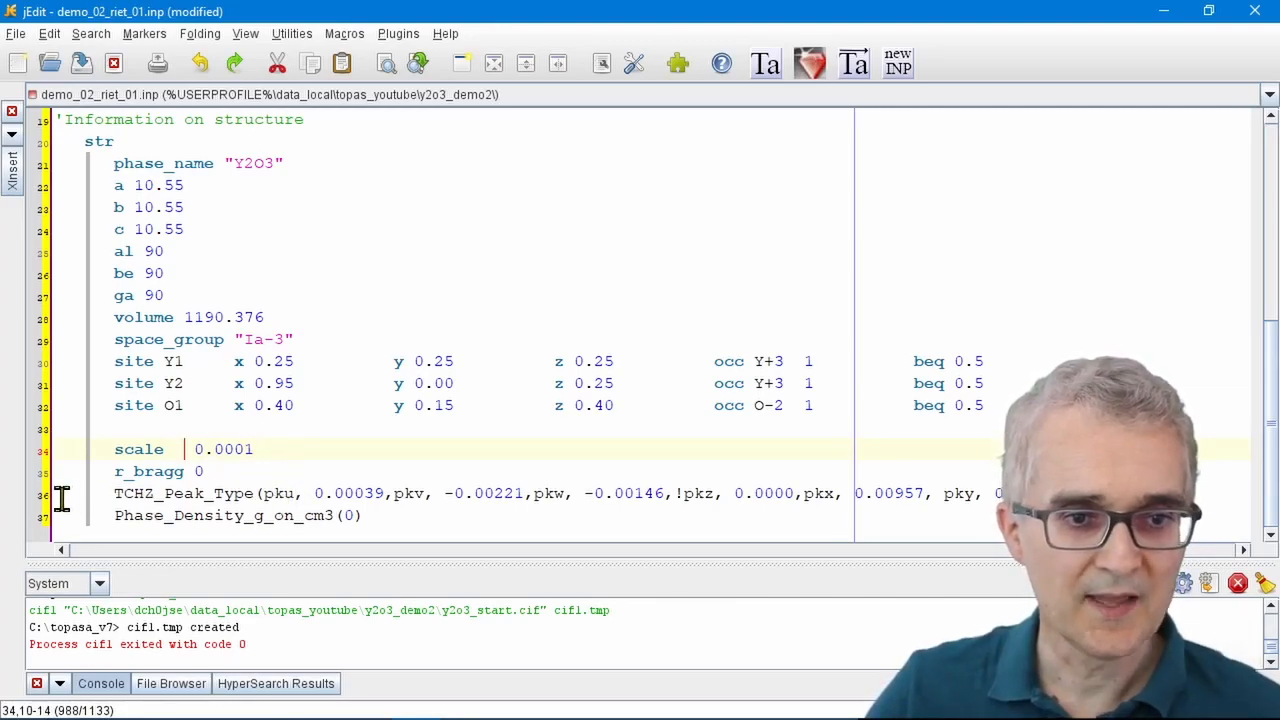
# - Fix the pku, pkv, pkw, pkx and pky parameters in TCHZ_Peak_Type by prefixing each with "!"
pyautogui.moveTo(57, 497); pyautogui.dragTo(55, 515)
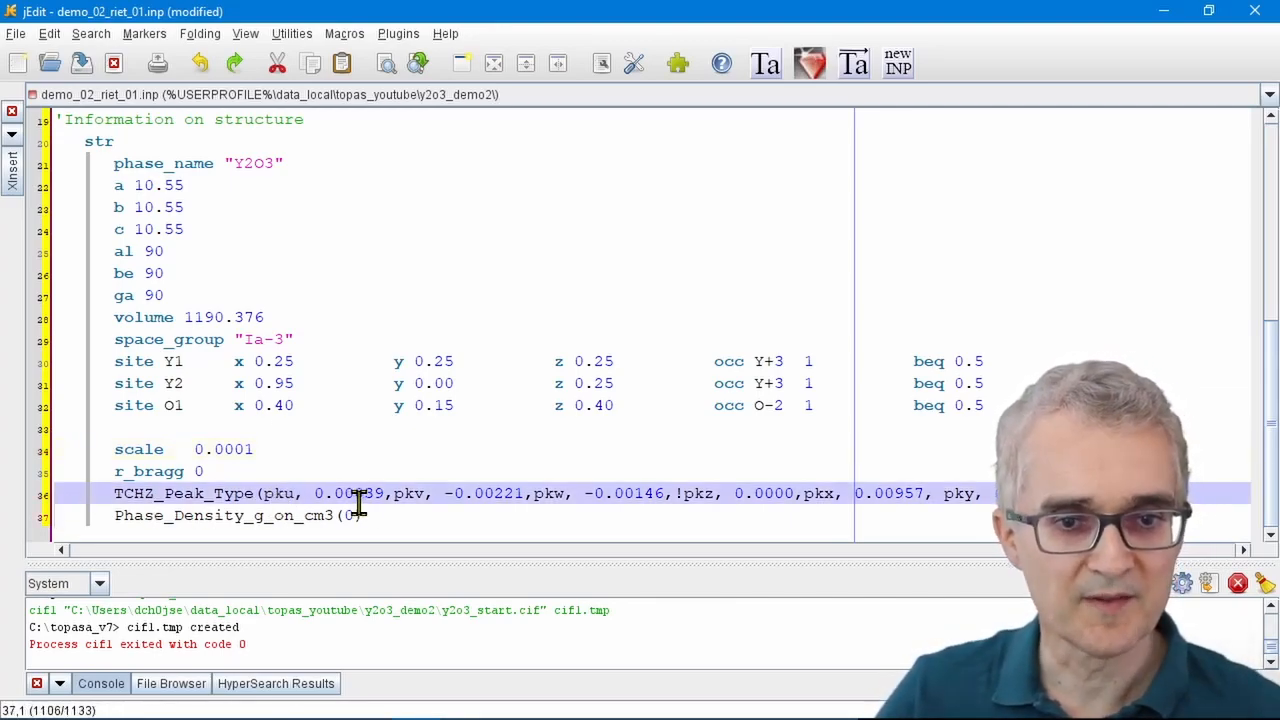
pyautogui.click(270, 498)
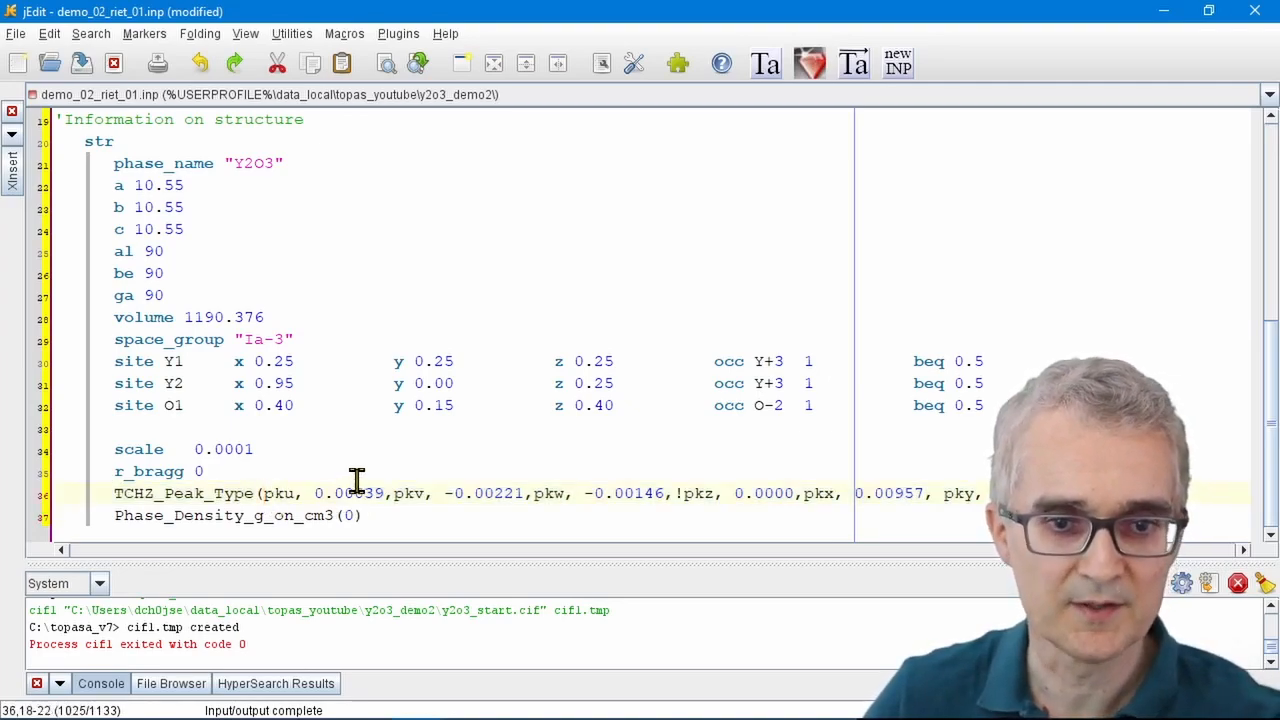
pyautogui.write('!')
pyautogui.click(403, 493)
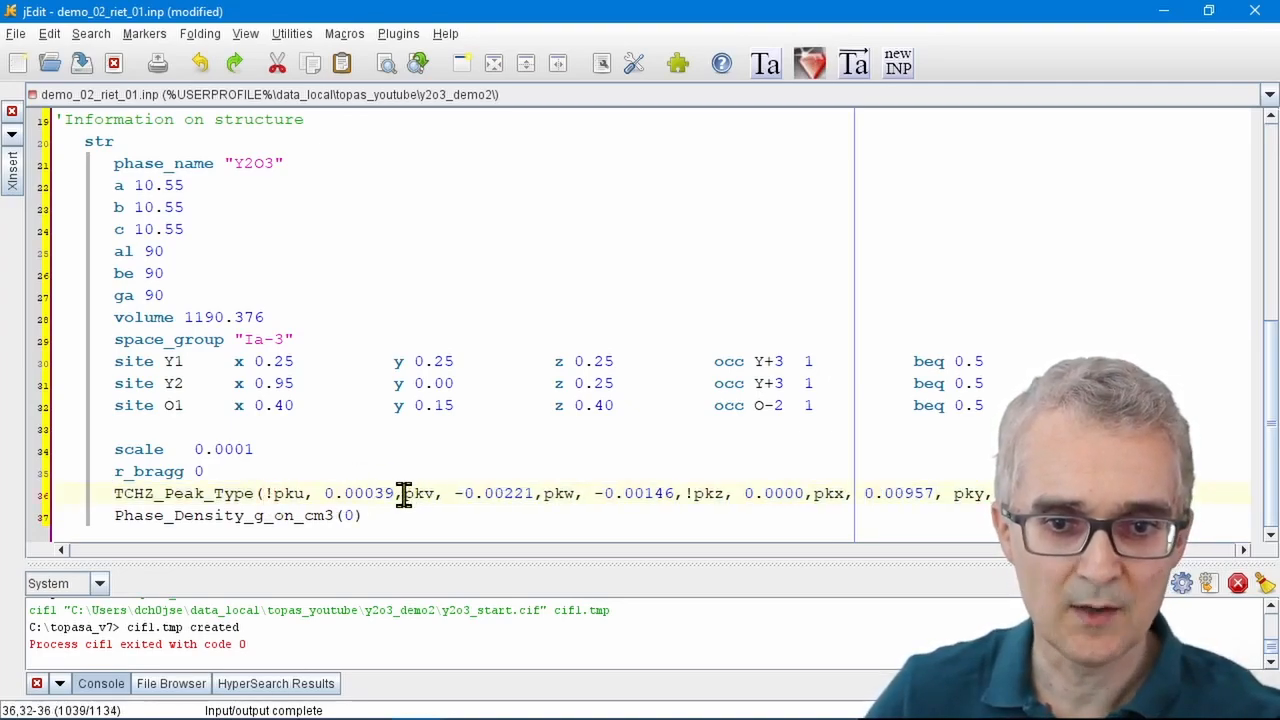
pyautogui.write('!')
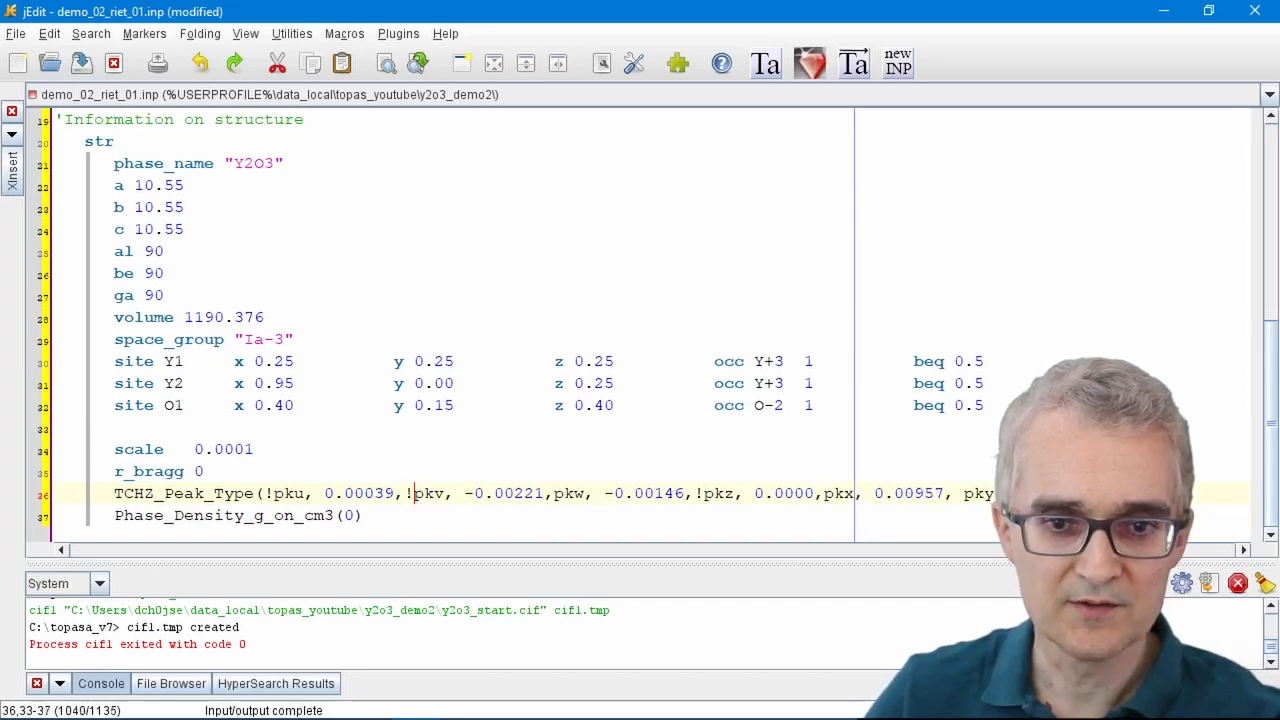
pyautogui.click(553, 495)
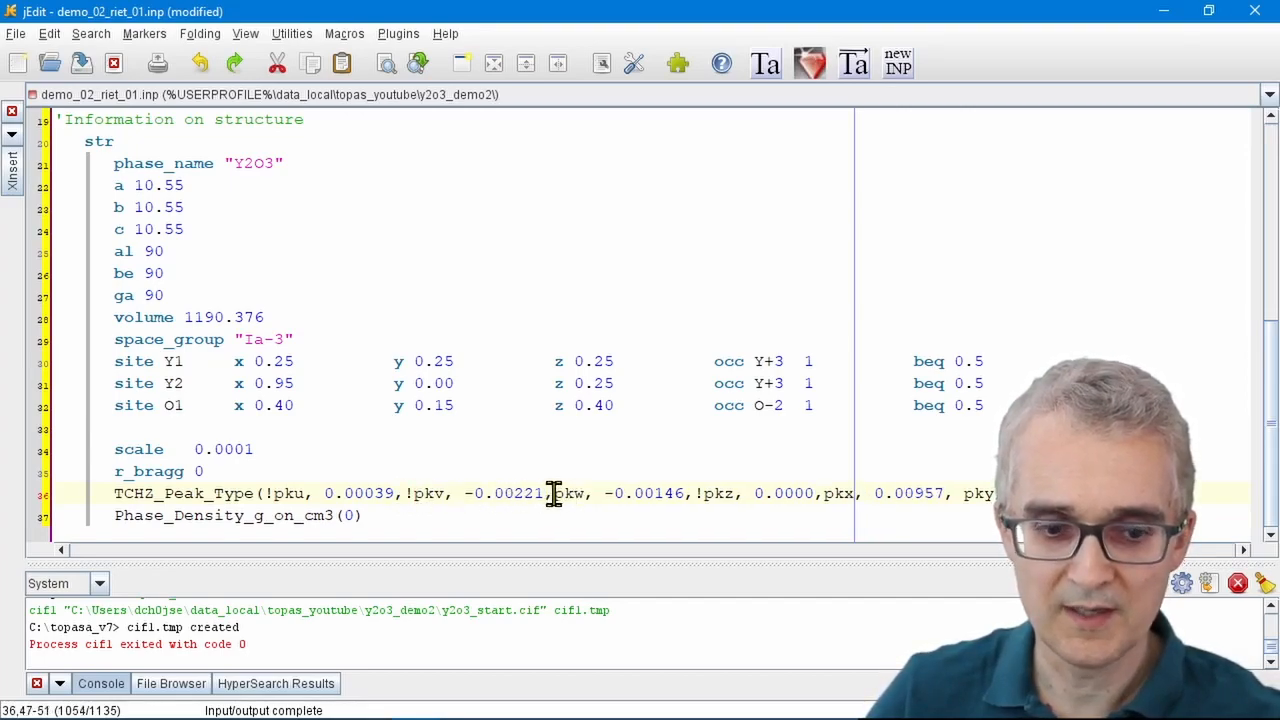
pyautogui.write('!')
pyautogui.click(836, 494)
pyautogui.write('!')
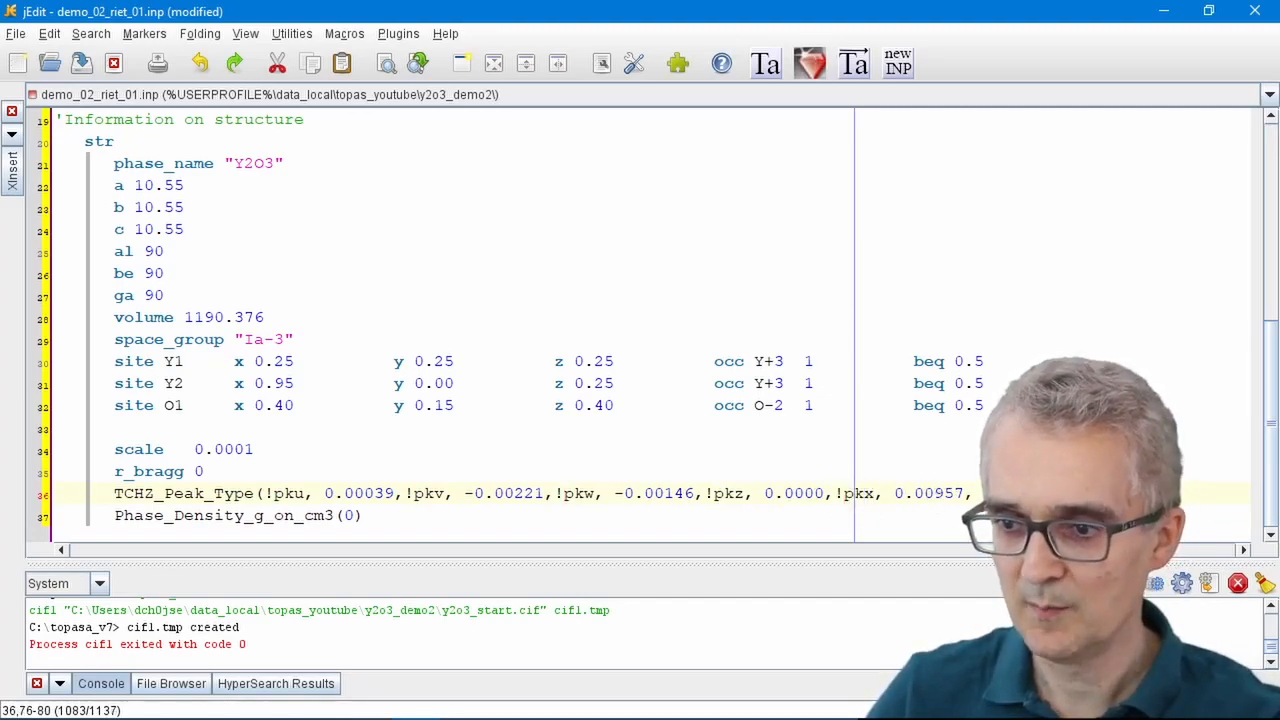
pyautogui.click(976, 494)
pyautogui.write('!')
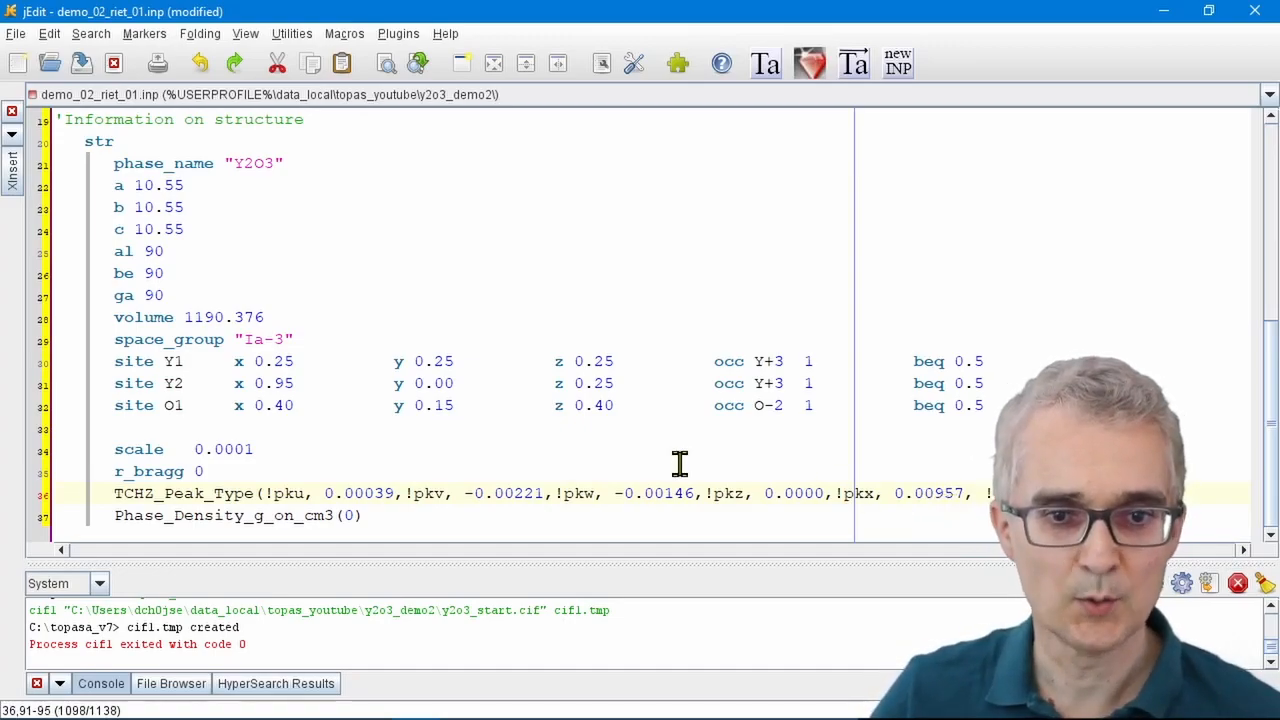
# - Save the input as demo_02_riet_01.inp, set as the TOPAS launch file, and open TOPAS-Academic in a maximized window
pyautogui.scroll(6, 311, 400)
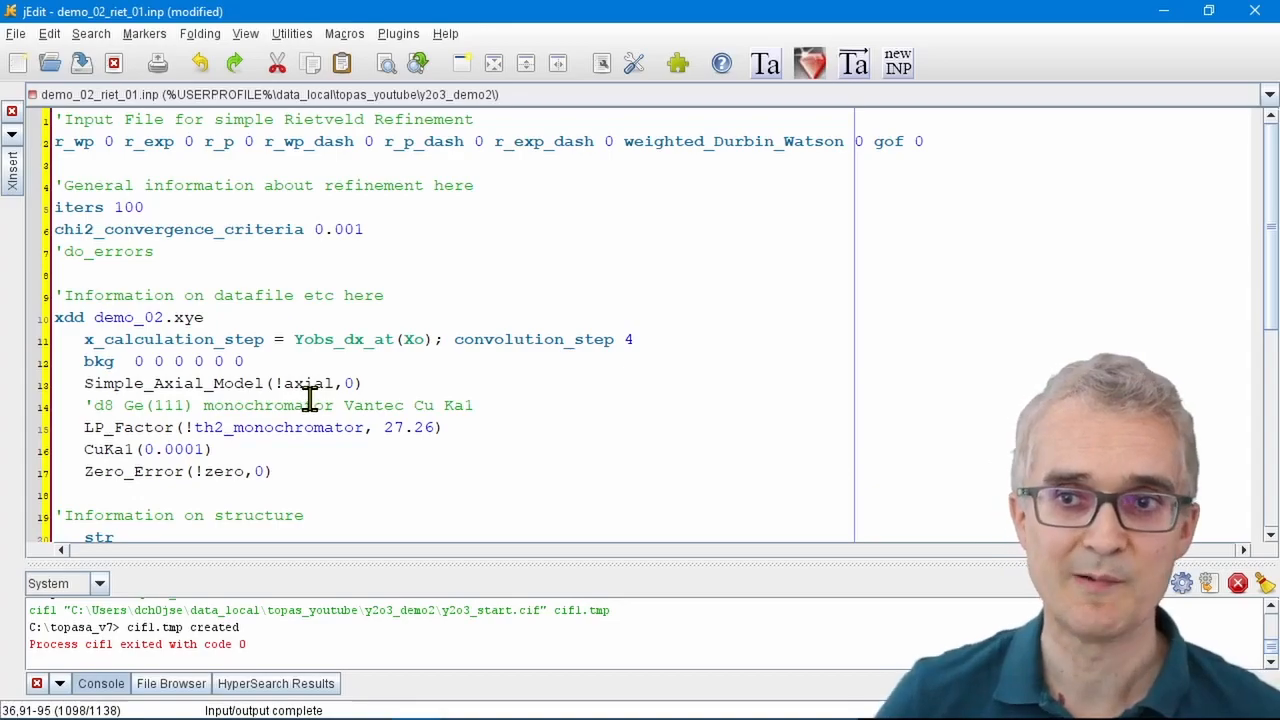
pyautogui.click(855, 66)
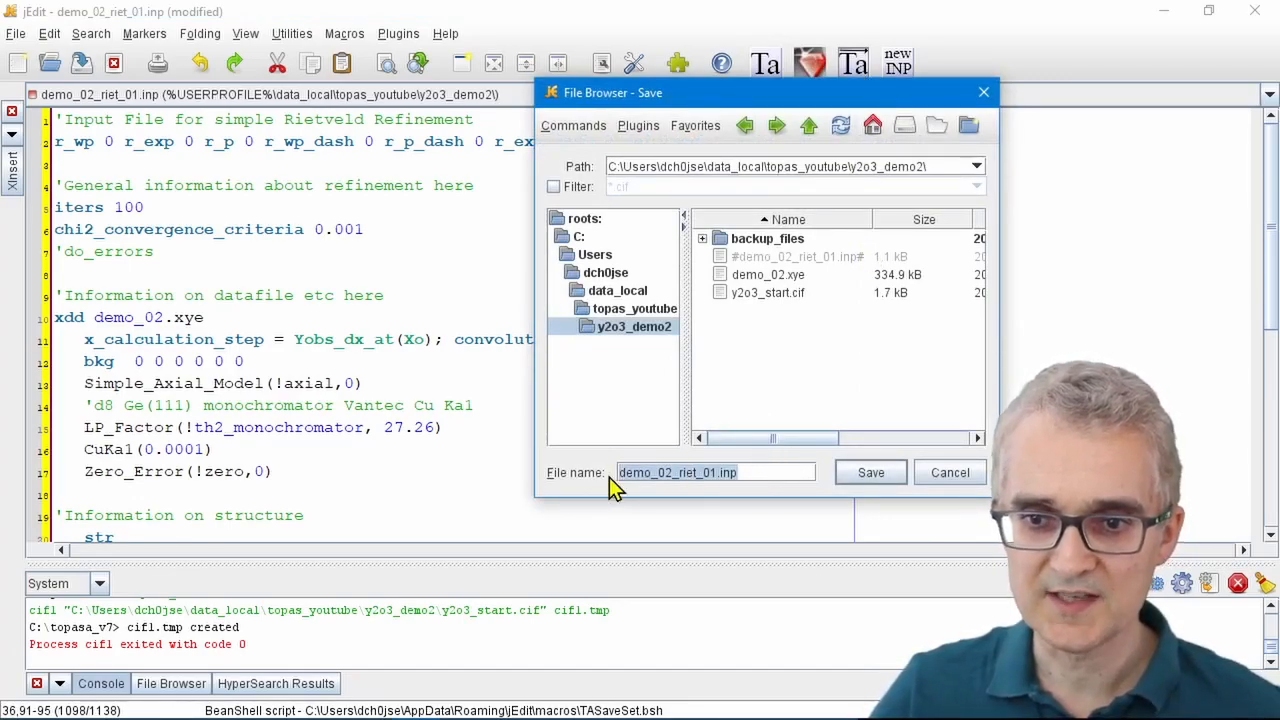
pyautogui.moveTo(671, 473); pyautogui.dragTo(716, 476)
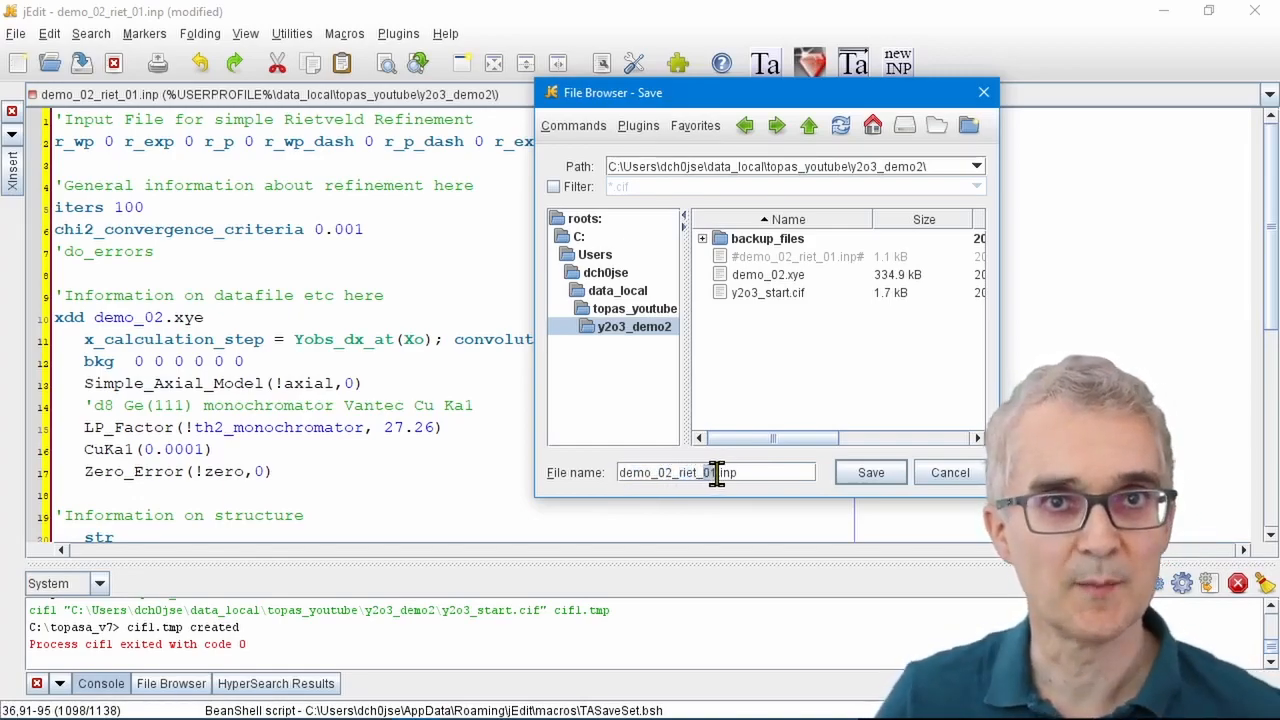
pyautogui.click(862, 475)
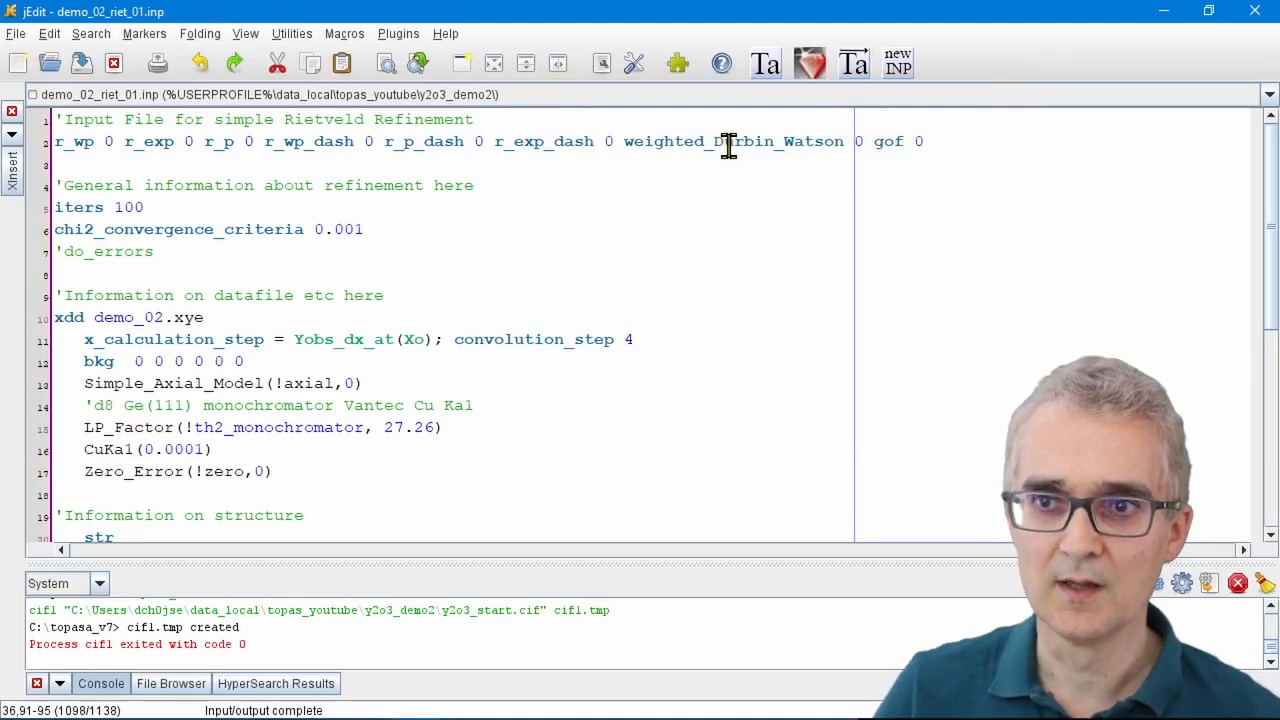
pyautogui.click(763, 72)
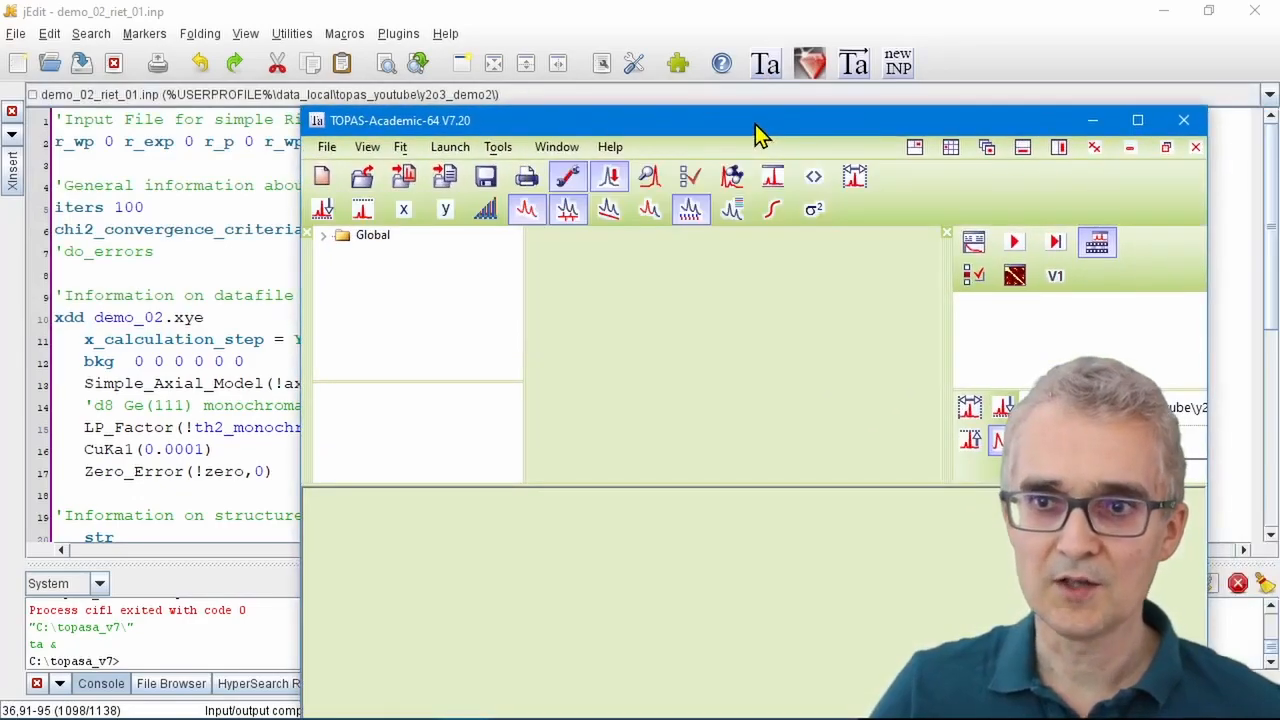
pyautogui.doubleClick(755, 124)
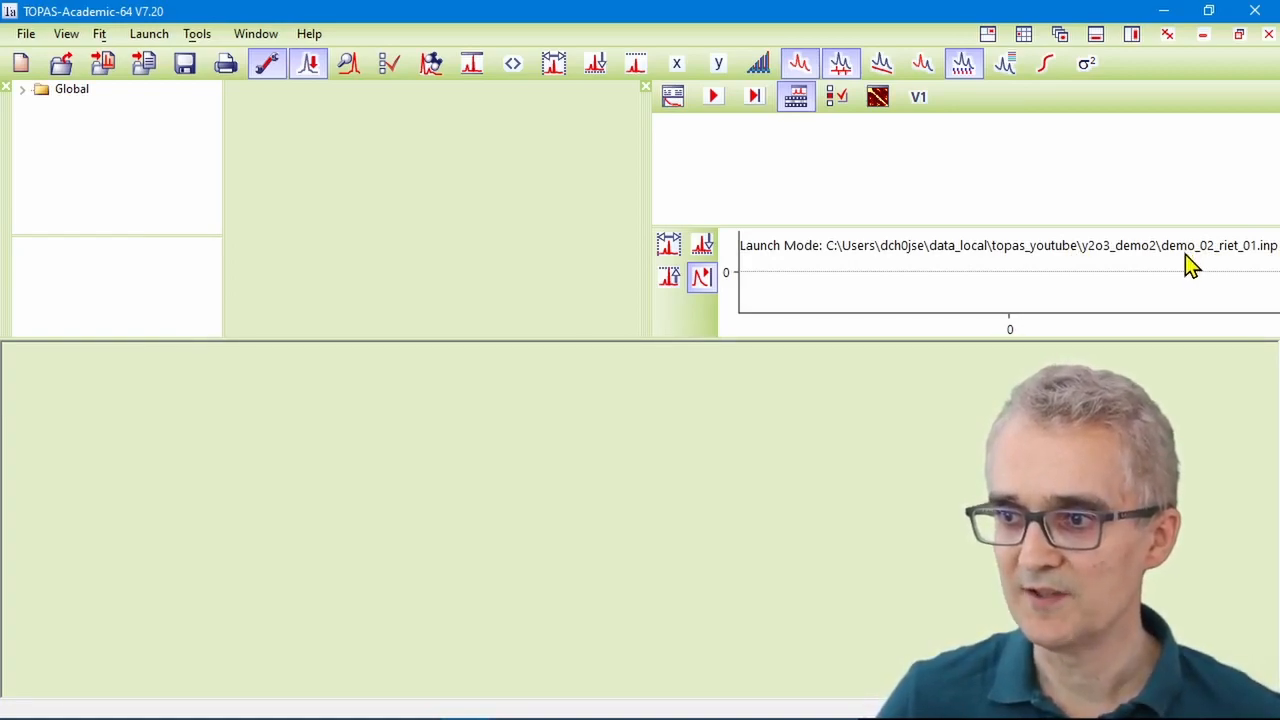
# - Run the refinement and accept updating demo_02_riet_01.inp with the OUT file
pyautogui.click(714, 100)
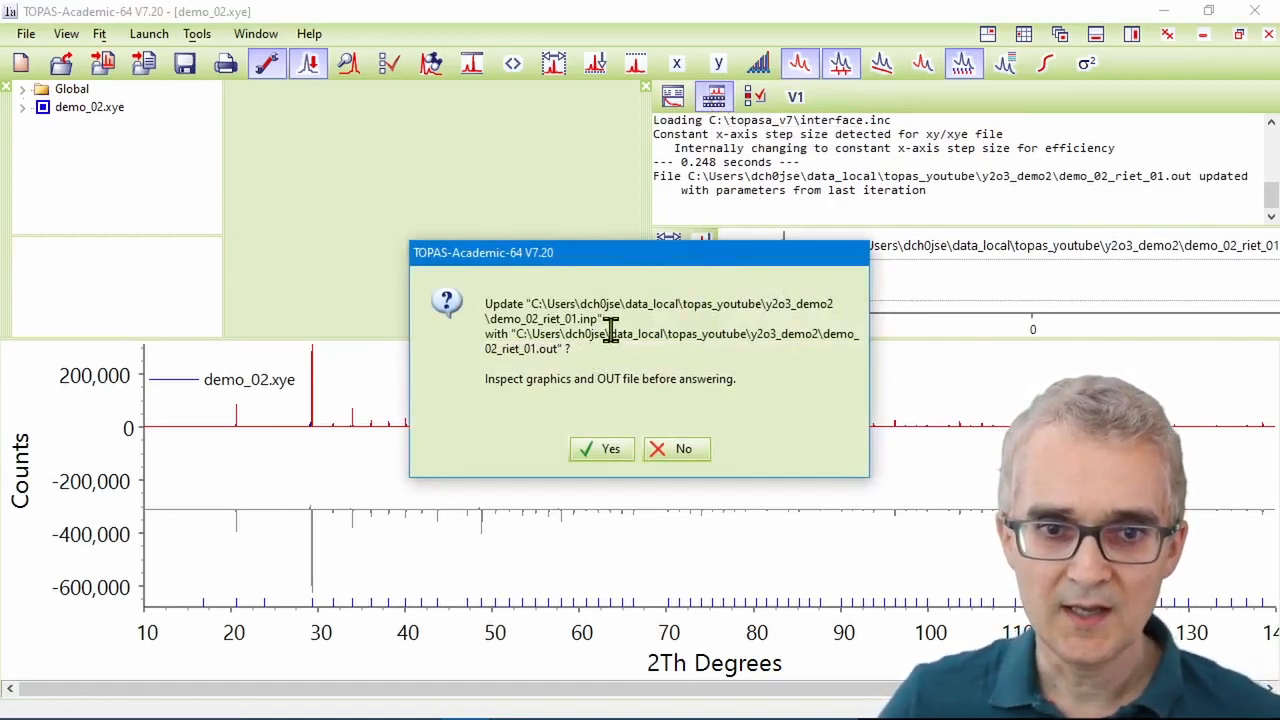
pyautogui.moveTo(622, 320); pyautogui.dragTo(474, 308)
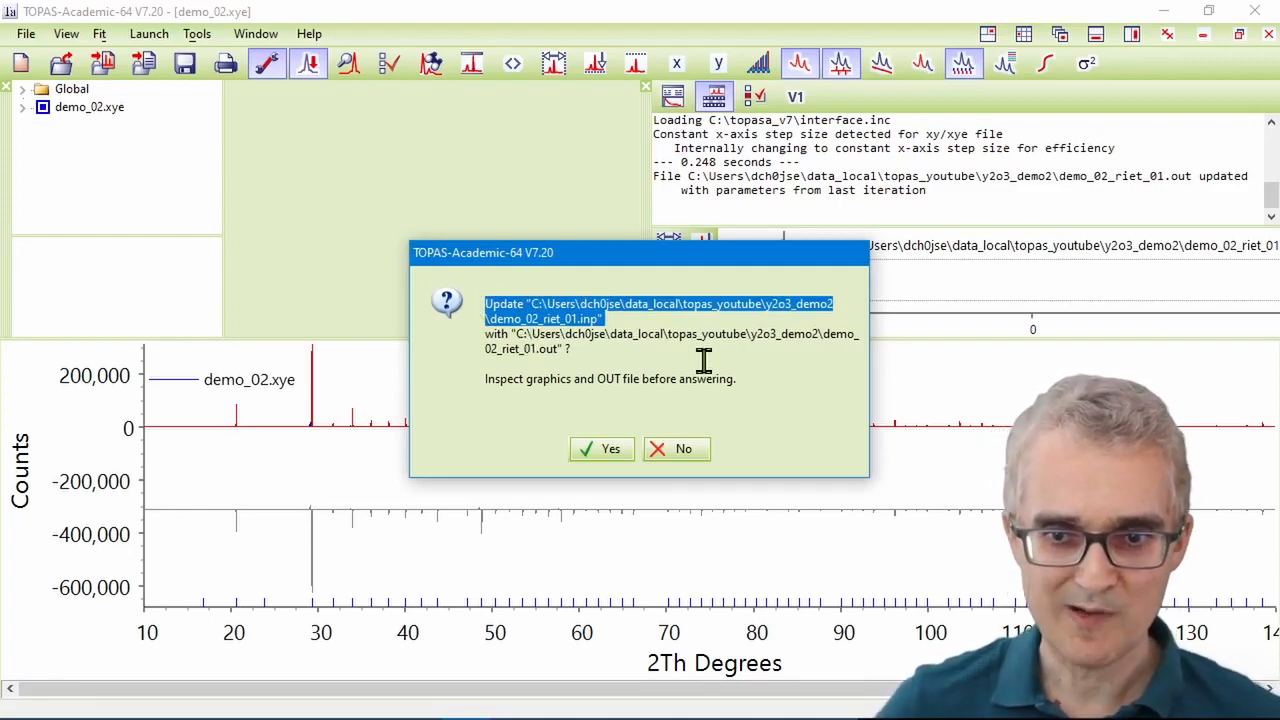
pyautogui.click(603, 452)
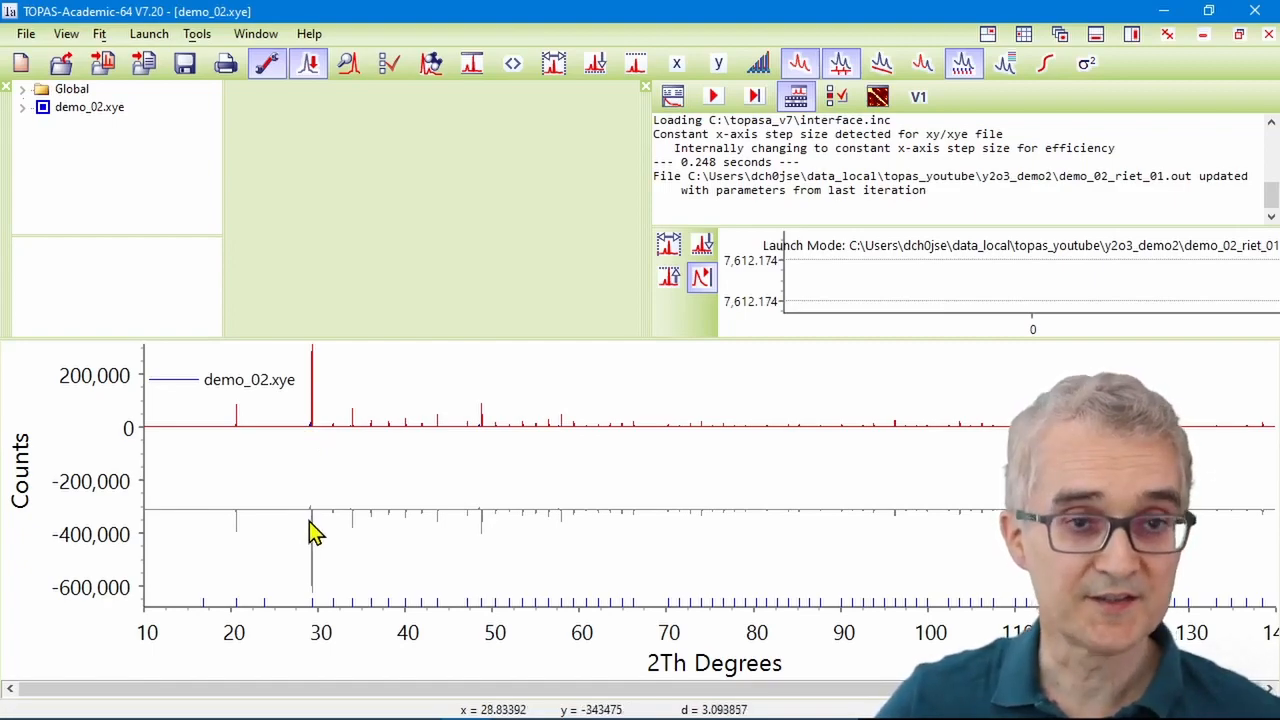
# - Hide the difference curve, then inspect the peaks around 25–36 degrees 2Th and the Rwp in the fit log
pyautogui.click(840, 70)
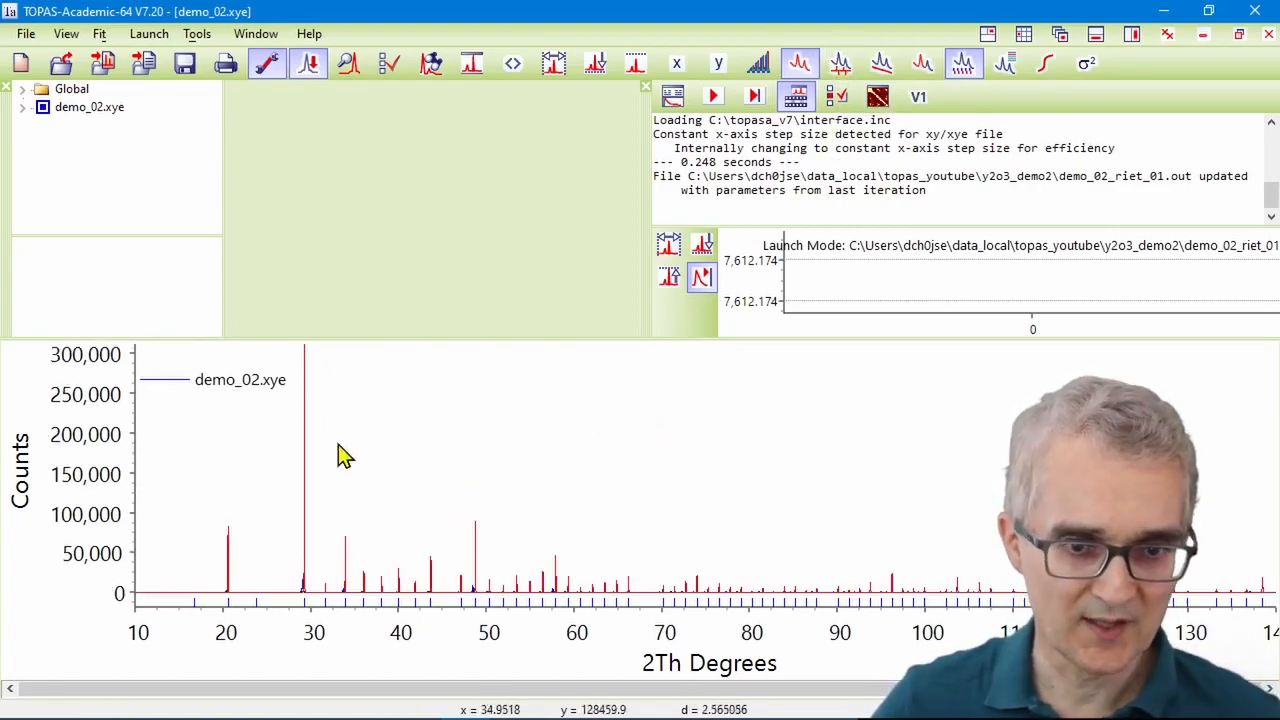
pyautogui.moveTo(270, 350); pyautogui.dragTo(365, 628)
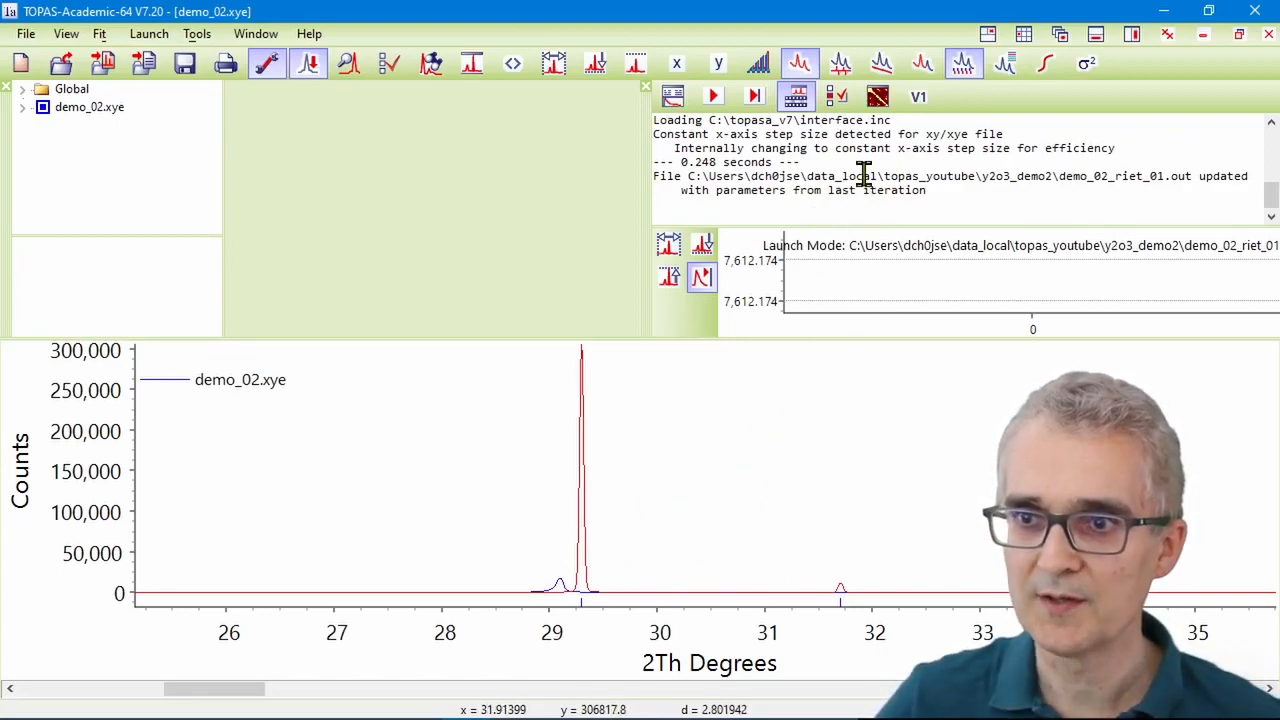
pyautogui.scroll(2, 864, 172)
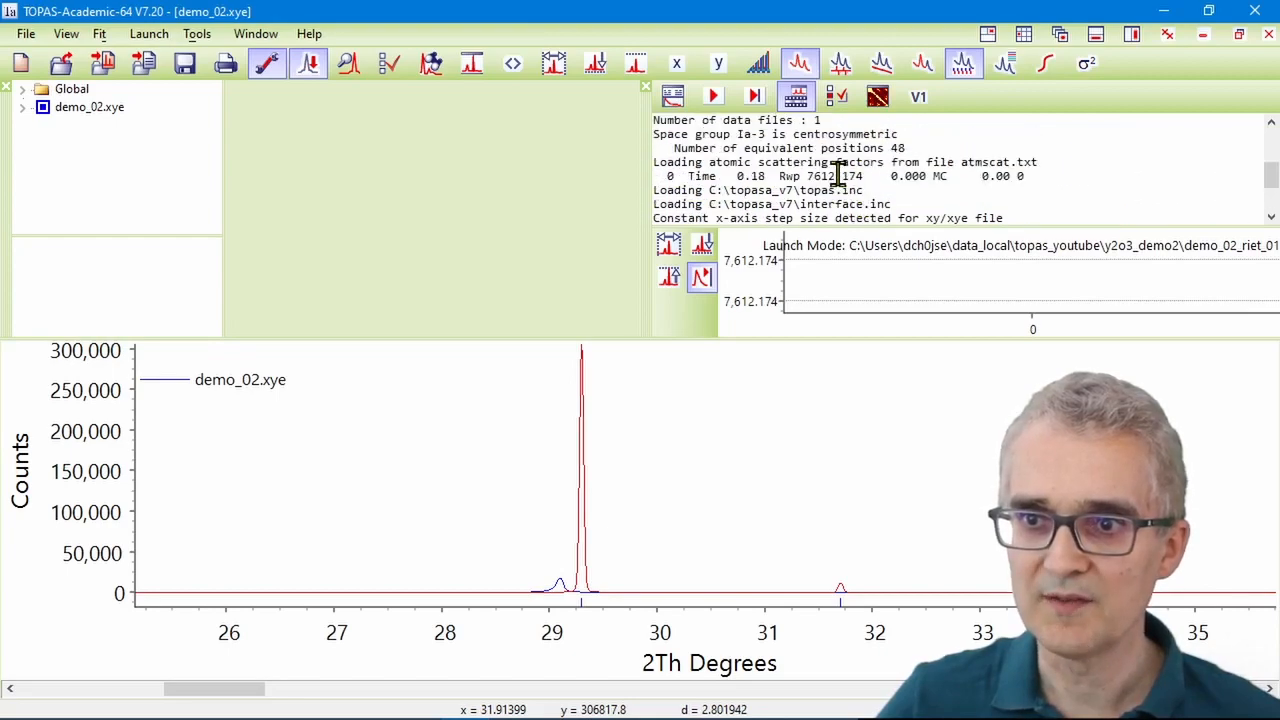
pyautogui.moveTo(775, 176); pyautogui.dragTo(875, 190)
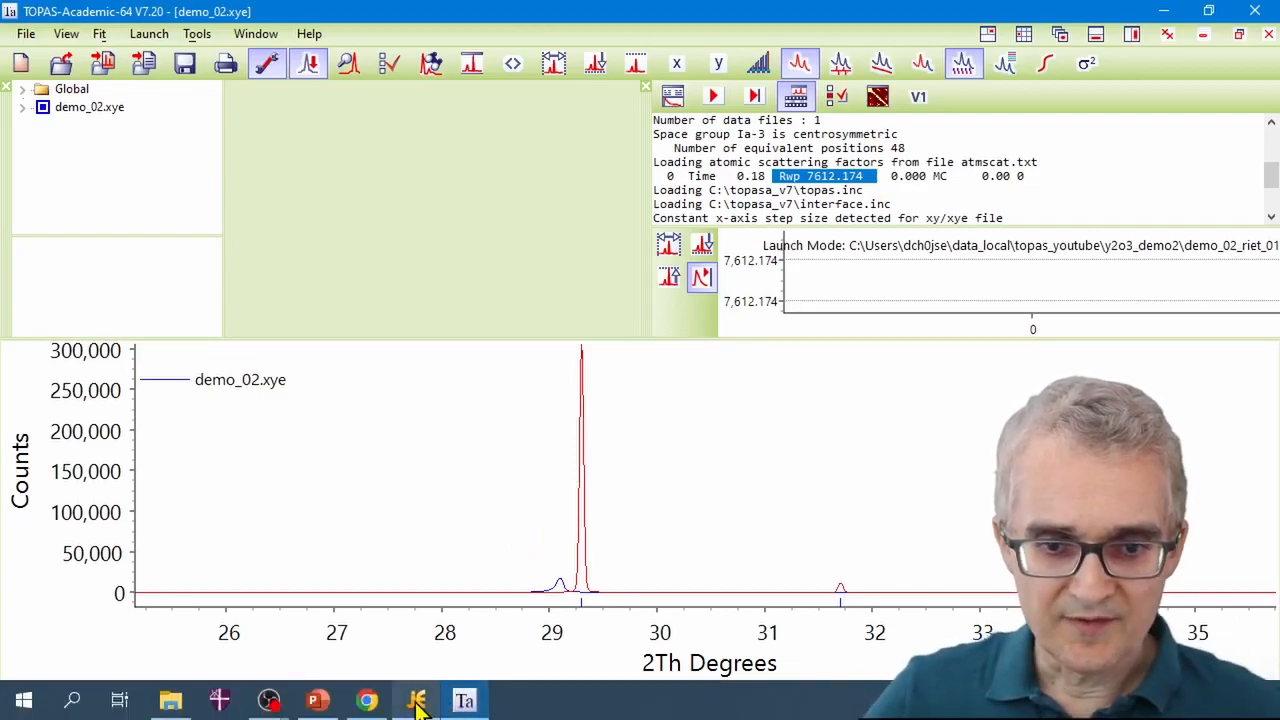
# - Switch to jEdit, reload the updated input file, flag scale with "@" for refinement and save it for TOPAS
pyautogui.click(418, 705)
pyautogui.click(841, 476)
pyautogui.scroll(-6, 671, 463)
pyautogui.click(175, 449)
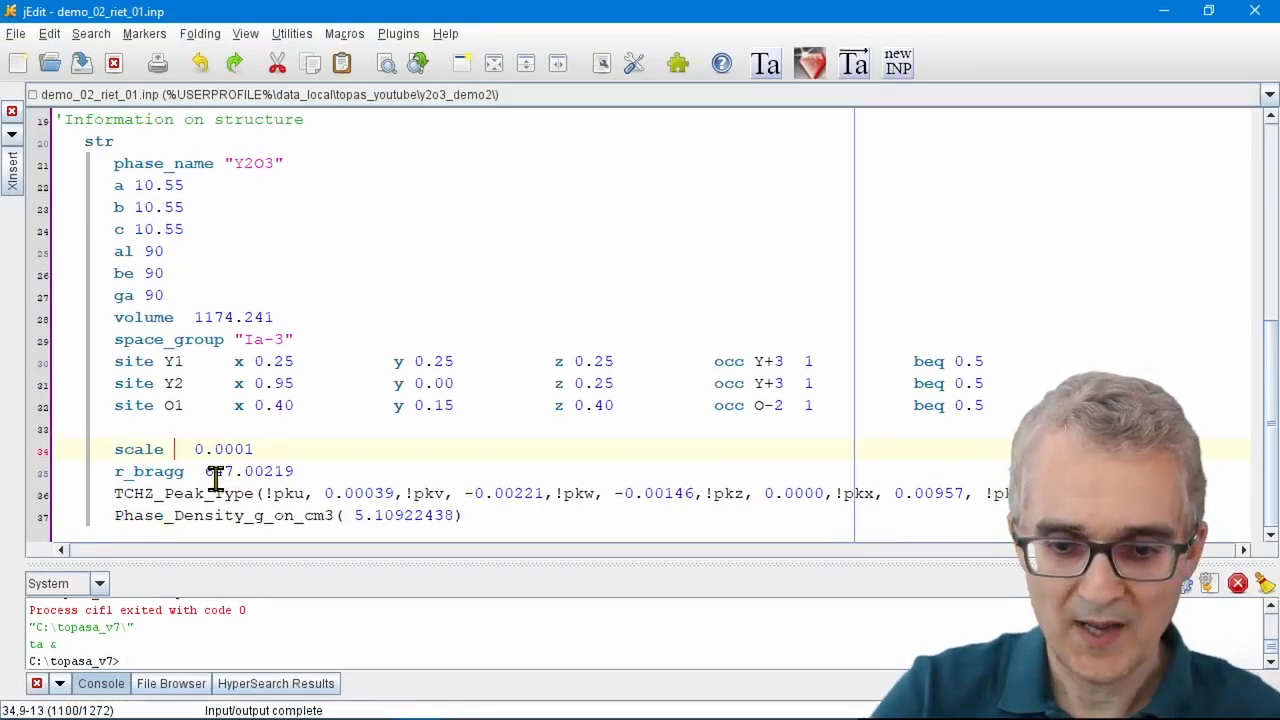
pyautogui.write('@')
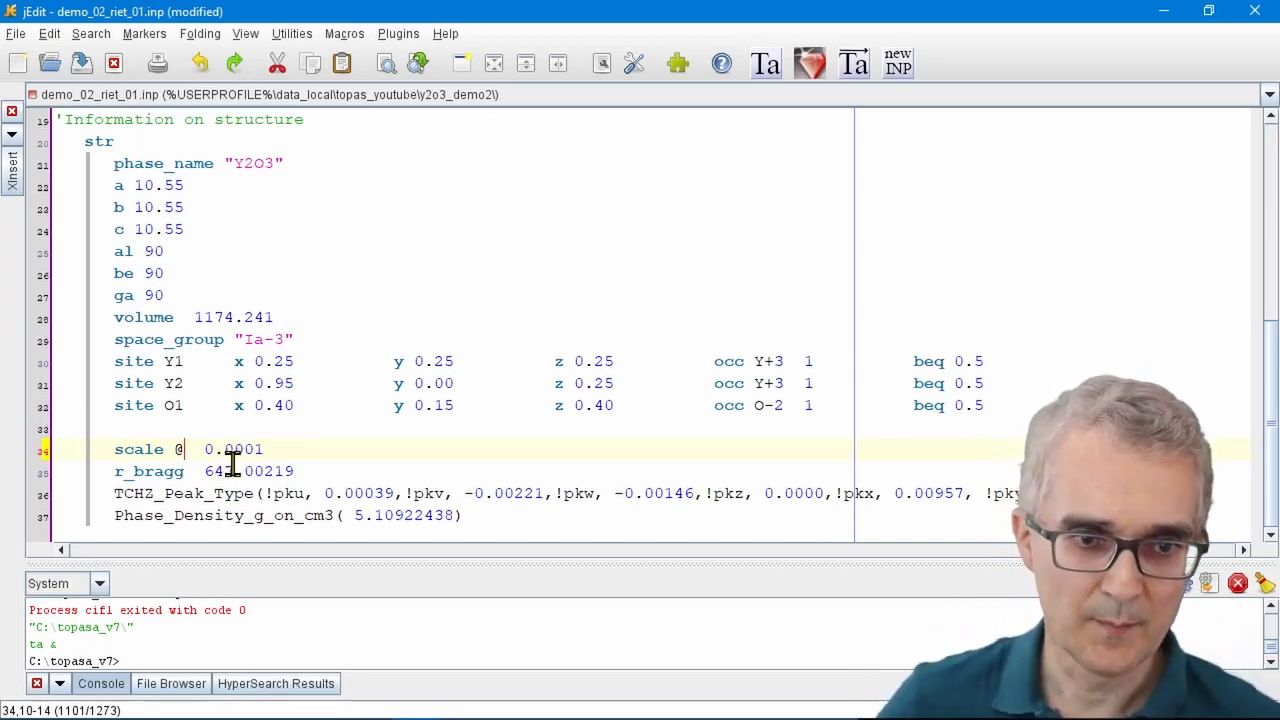
pyautogui.click(858, 68)
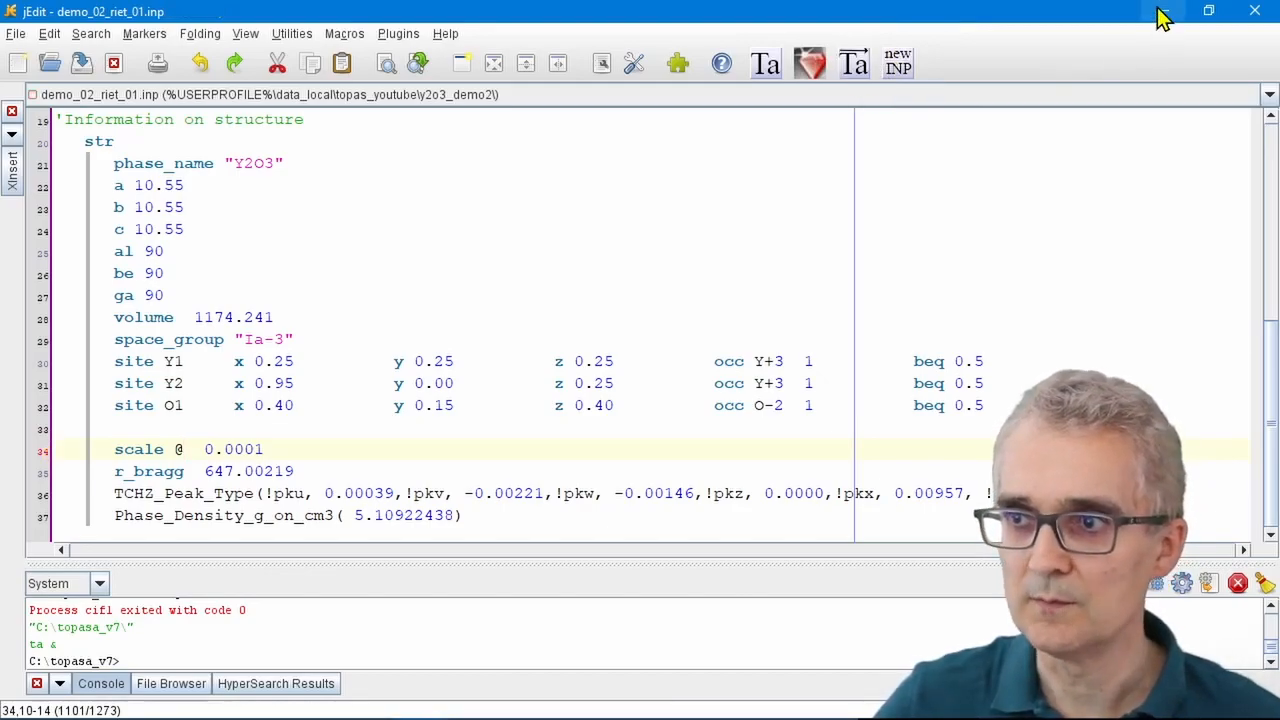
# - Return to TOPAS-Academic and reset the plot to the full 2Th range
pyautogui.click(1160, 12)
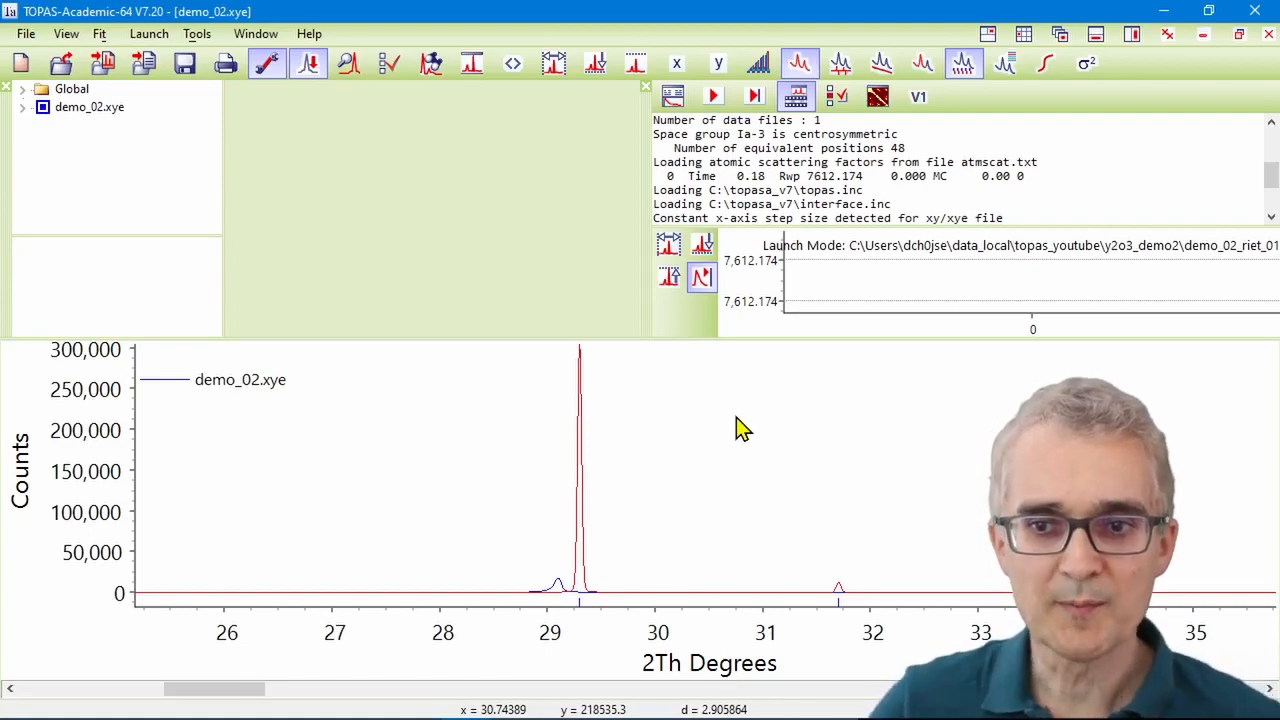
pyautogui.rightClick(749, 383)
pyautogui.click(800, 398)
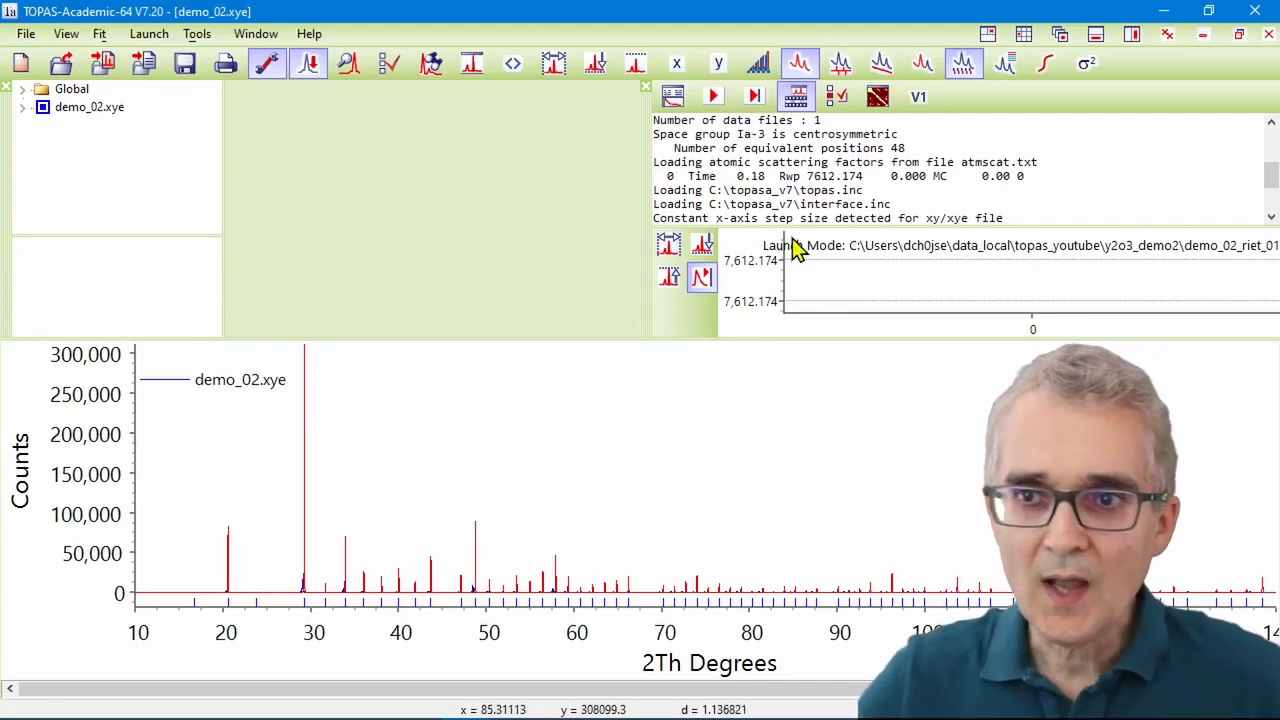
# - Step the refinement through its first iteration, checking Rwp in the fit log and the convergence plot
pyautogui.click(755, 98)
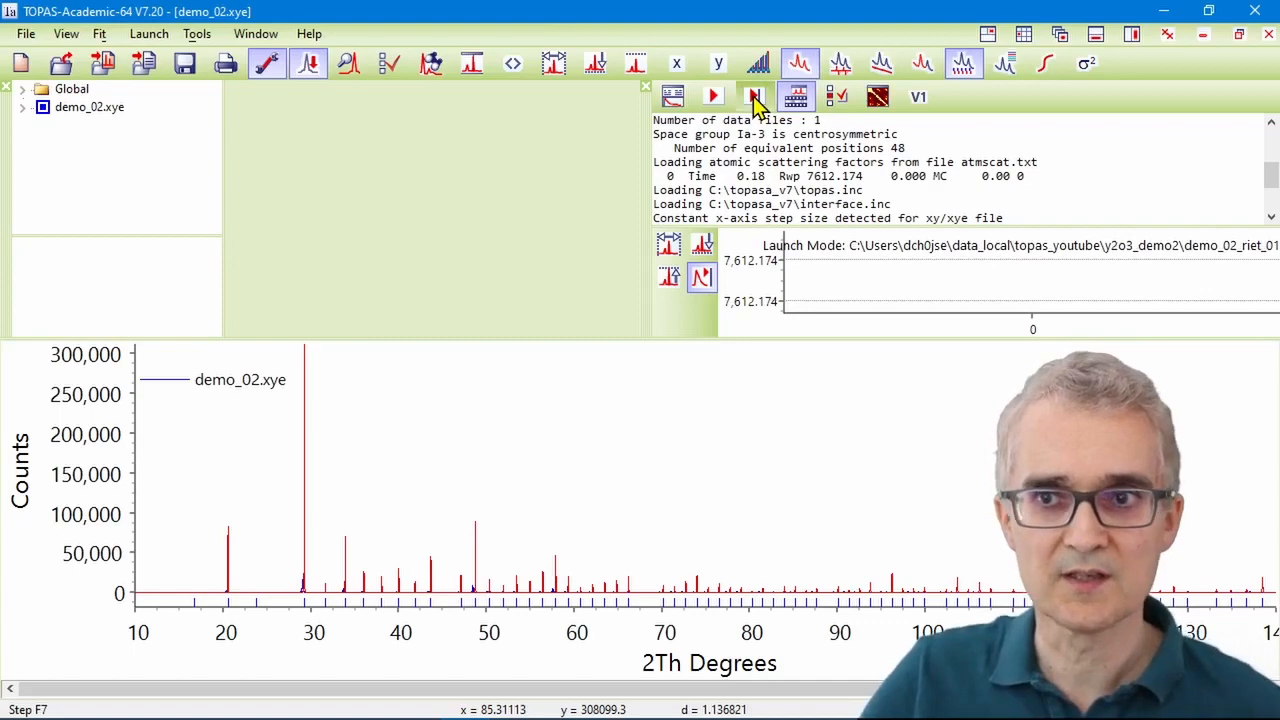
pyautogui.moveTo(808, 203); pyautogui.dragTo(870, 213)
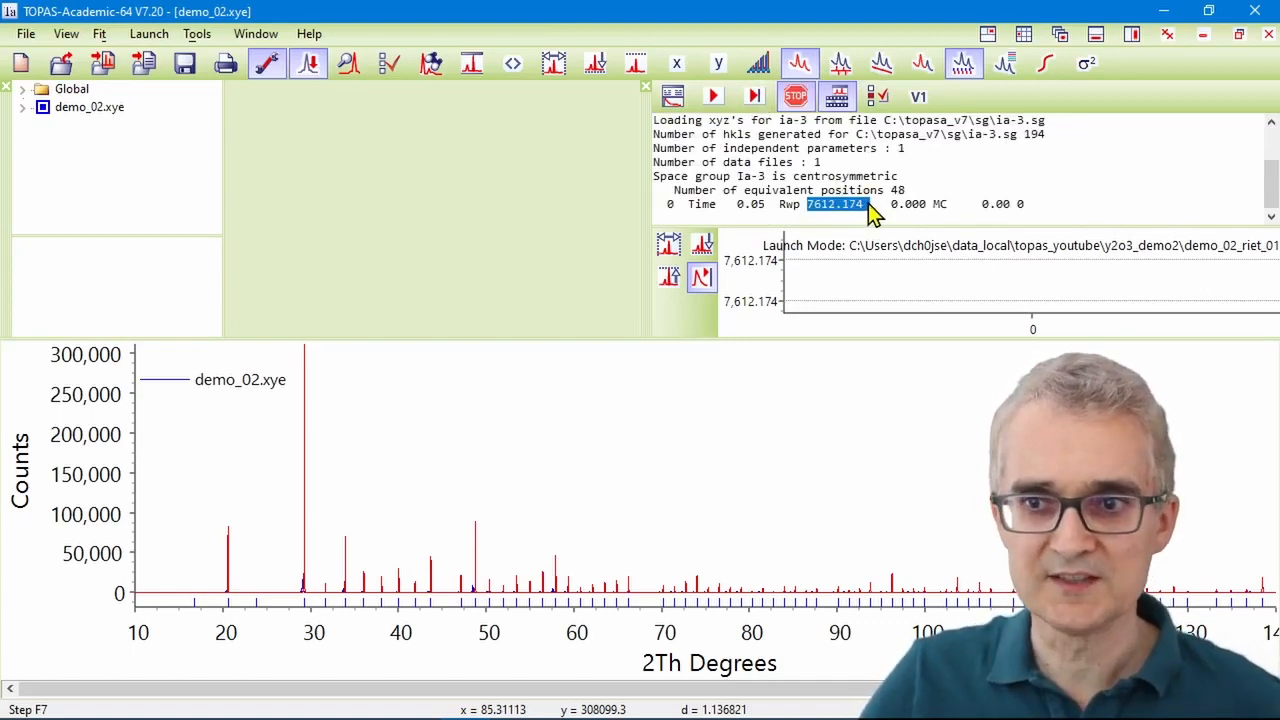
pyautogui.click(755, 98)
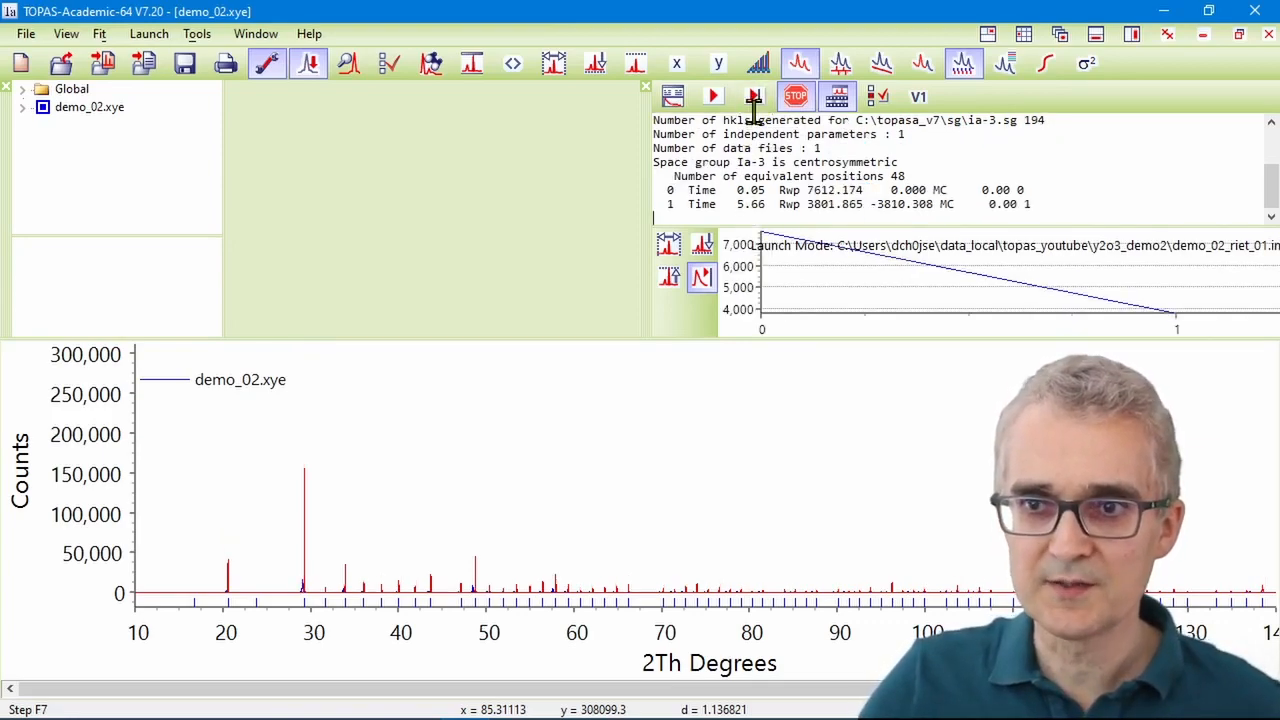
pyautogui.moveTo(806, 204); pyautogui.dragTo(862, 205)
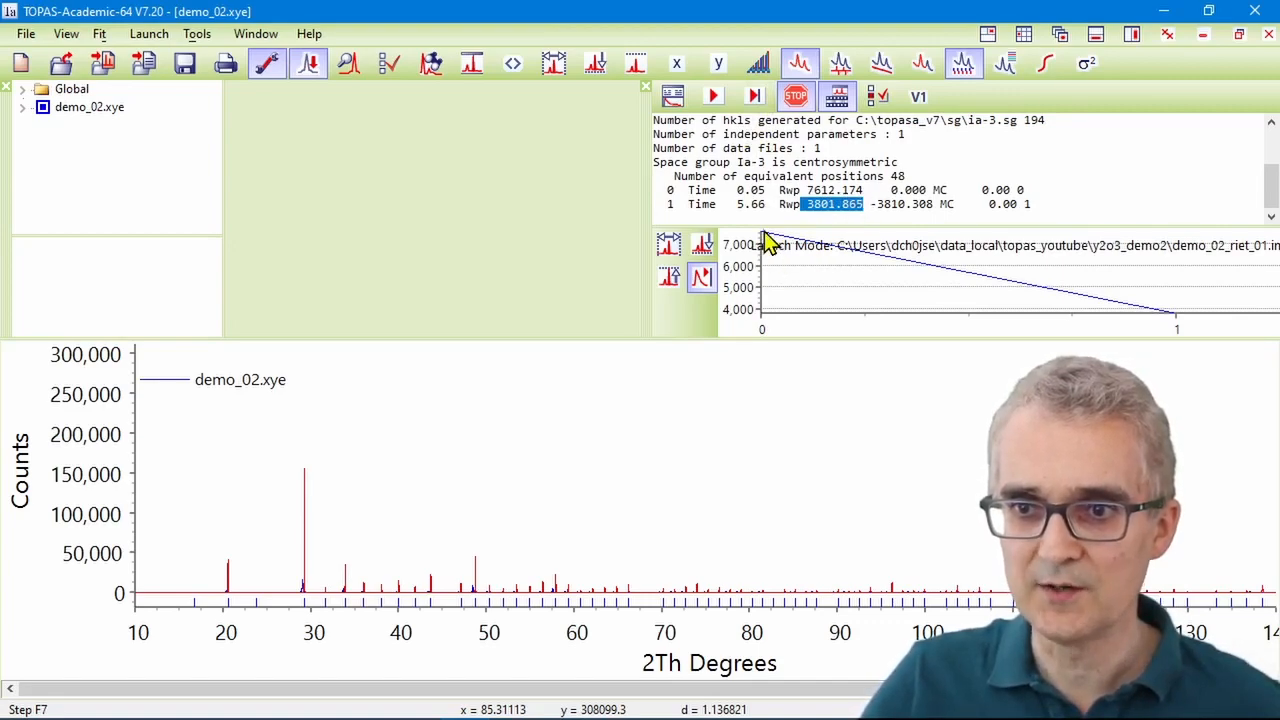
pyautogui.click(1152, 320)
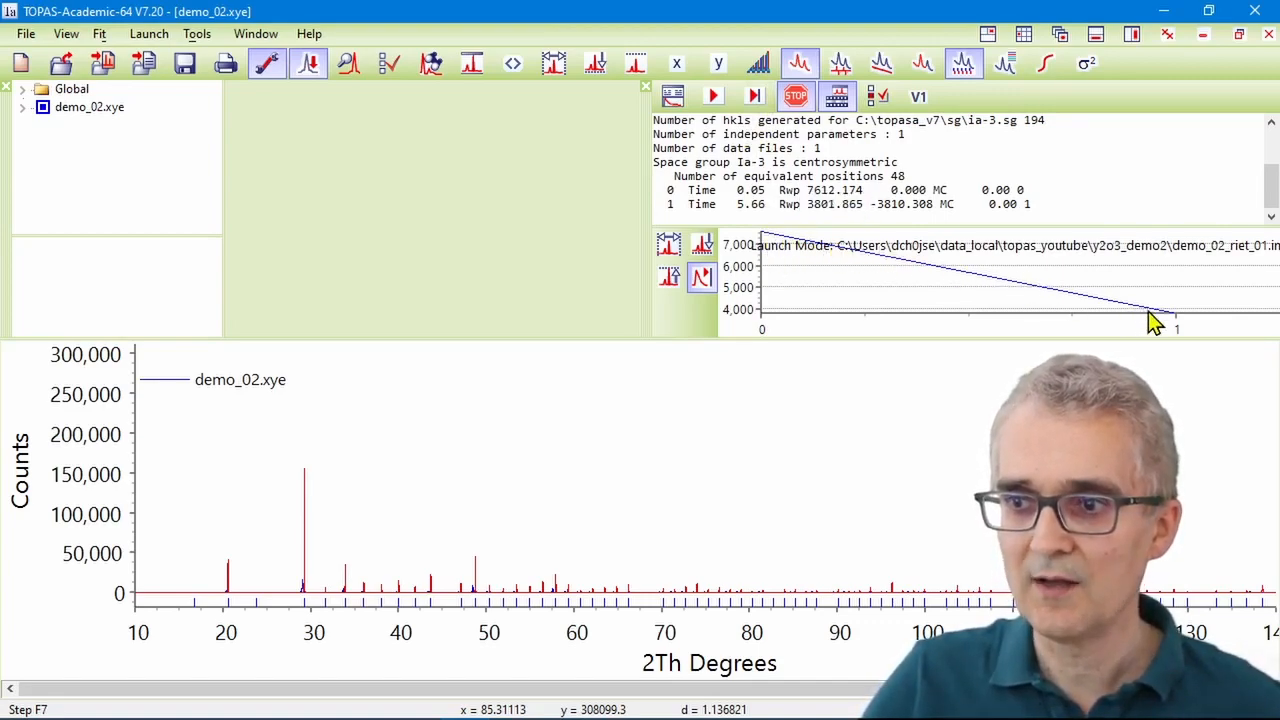
# - Step the scale refinement through its remaining iterations until it converges, following Rwp in the fit log and the convergence plot
pyautogui.click(753, 92)
pyautogui.click(753, 92)
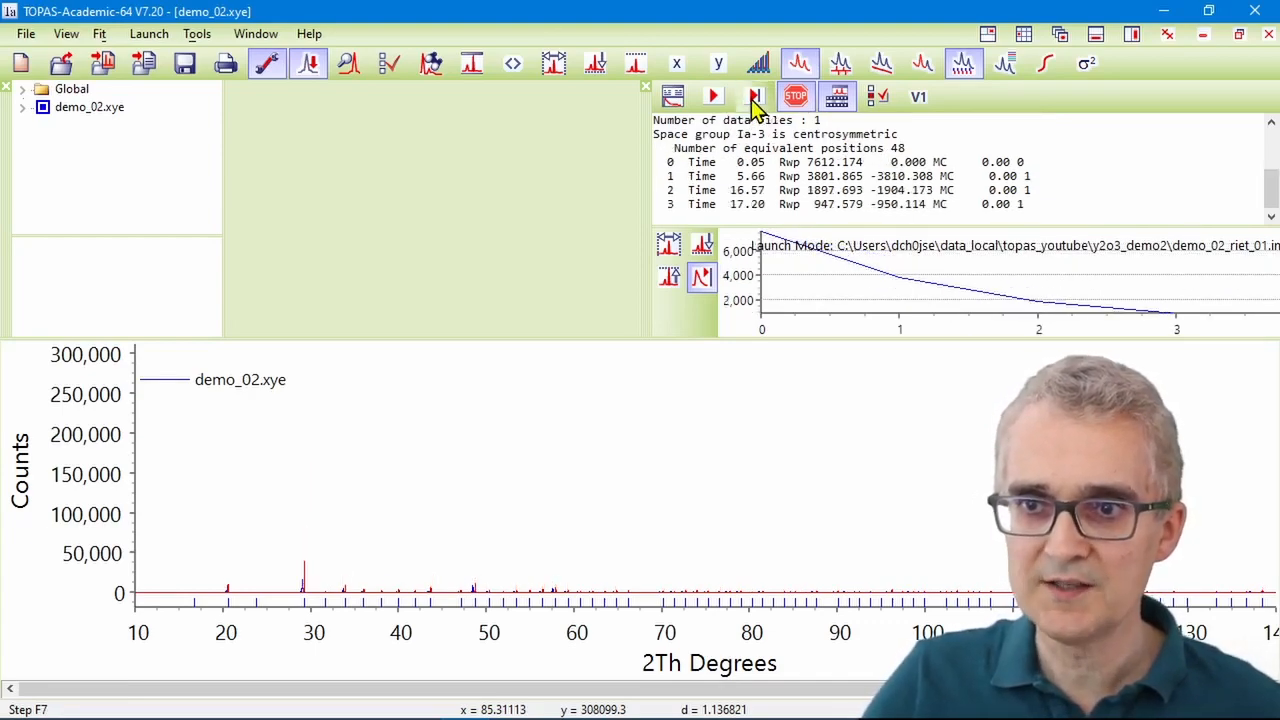
pyautogui.click(753, 92)
pyautogui.click(753, 93)
pyautogui.click(753, 93)
pyautogui.click(753, 93)
pyautogui.click(753, 95)
pyautogui.click(753, 95)
pyautogui.click(753, 95)
pyautogui.click(753, 95)
pyautogui.click(753, 95)
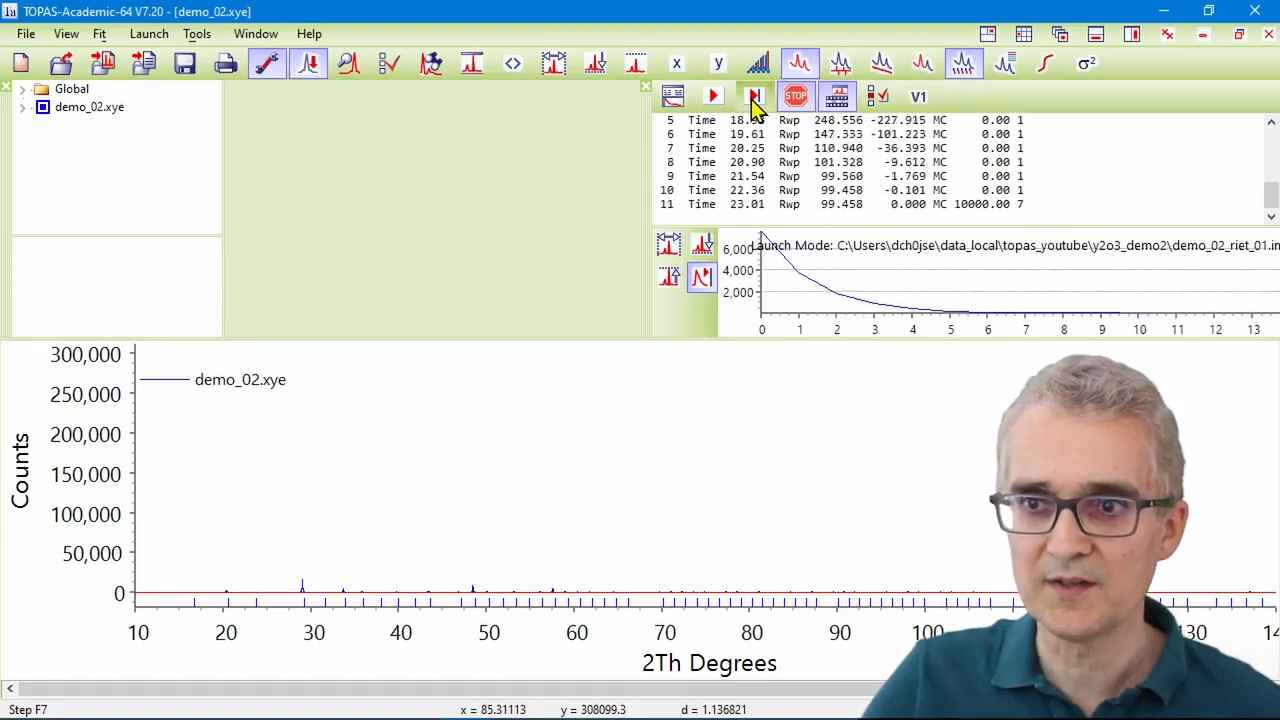
# - Examine the final Rwp and the peaks around 26–38 degrees 2Th, and decline updating the input file with the refined output
pyautogui.click(820, 148)
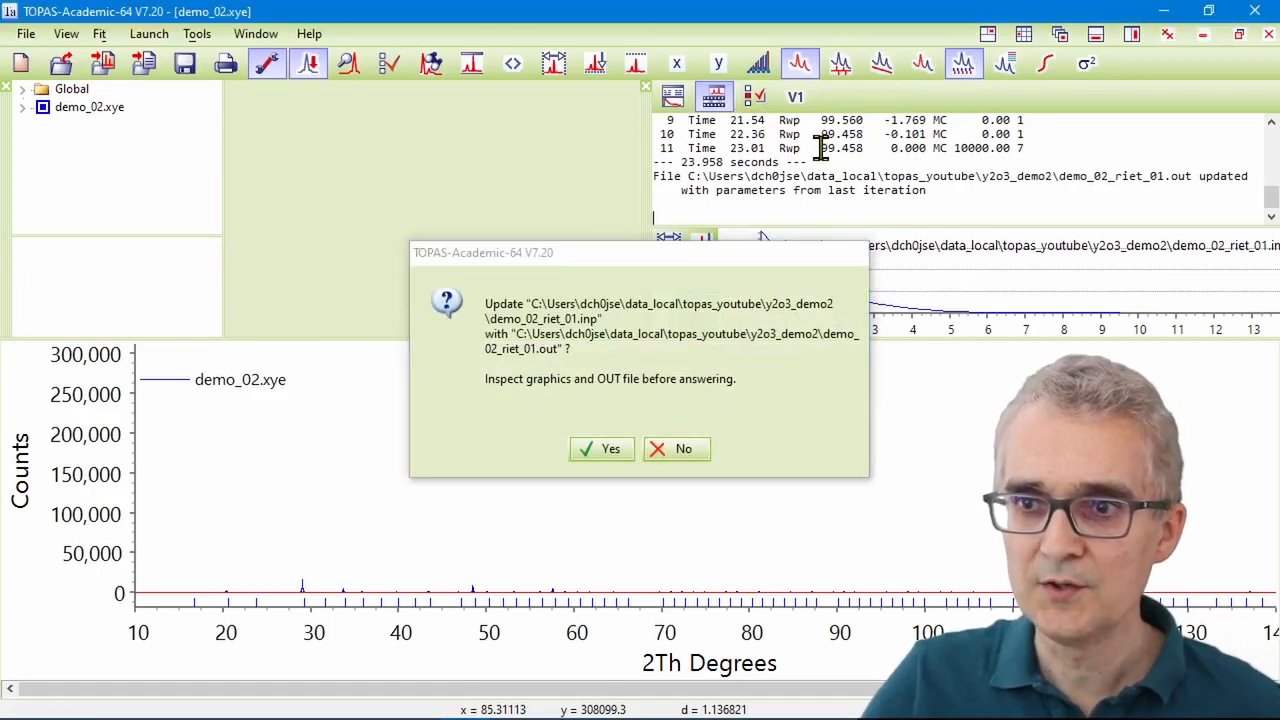
pyautogui.doubleClick(830, 148)
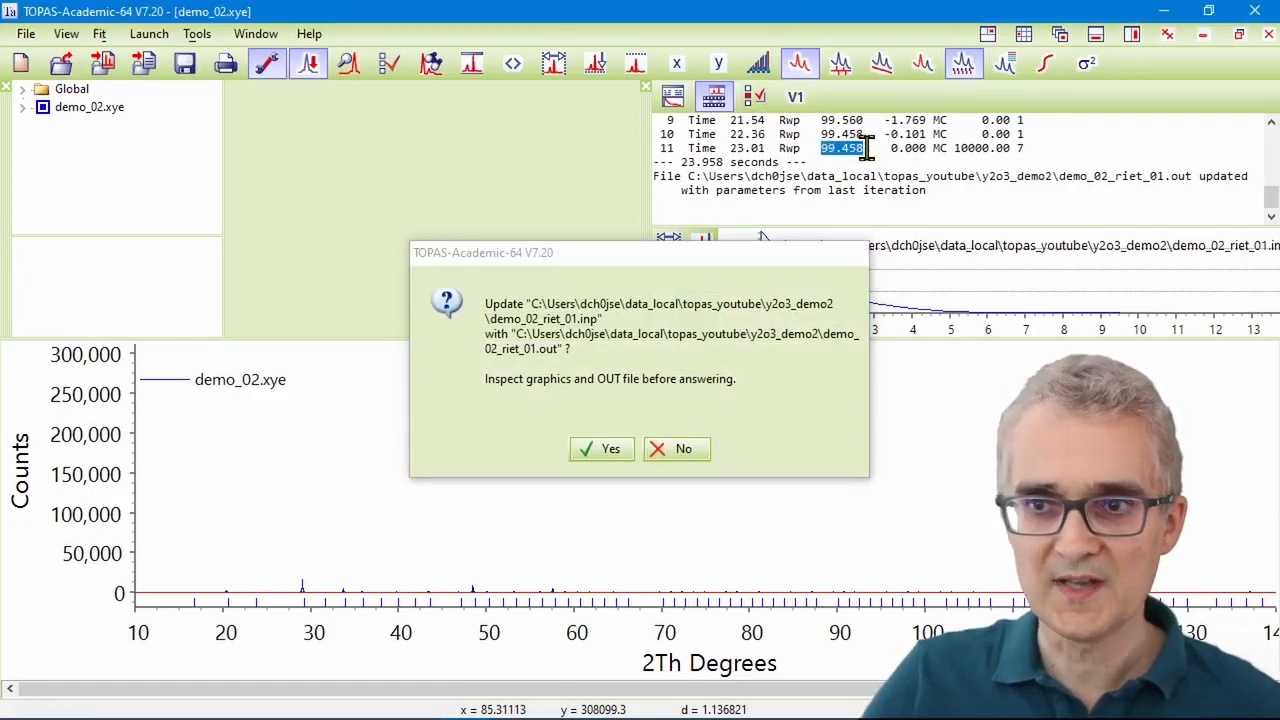
pyautogui.moveTo(650, 254); pyautogui.dragTo(970, 243)
pyautogui.moveTo(235, 551); pyautogui.dragTo(480, 632)
pyautogui.moveTo(334, 466); pyautogui.dragTo(855, 649)
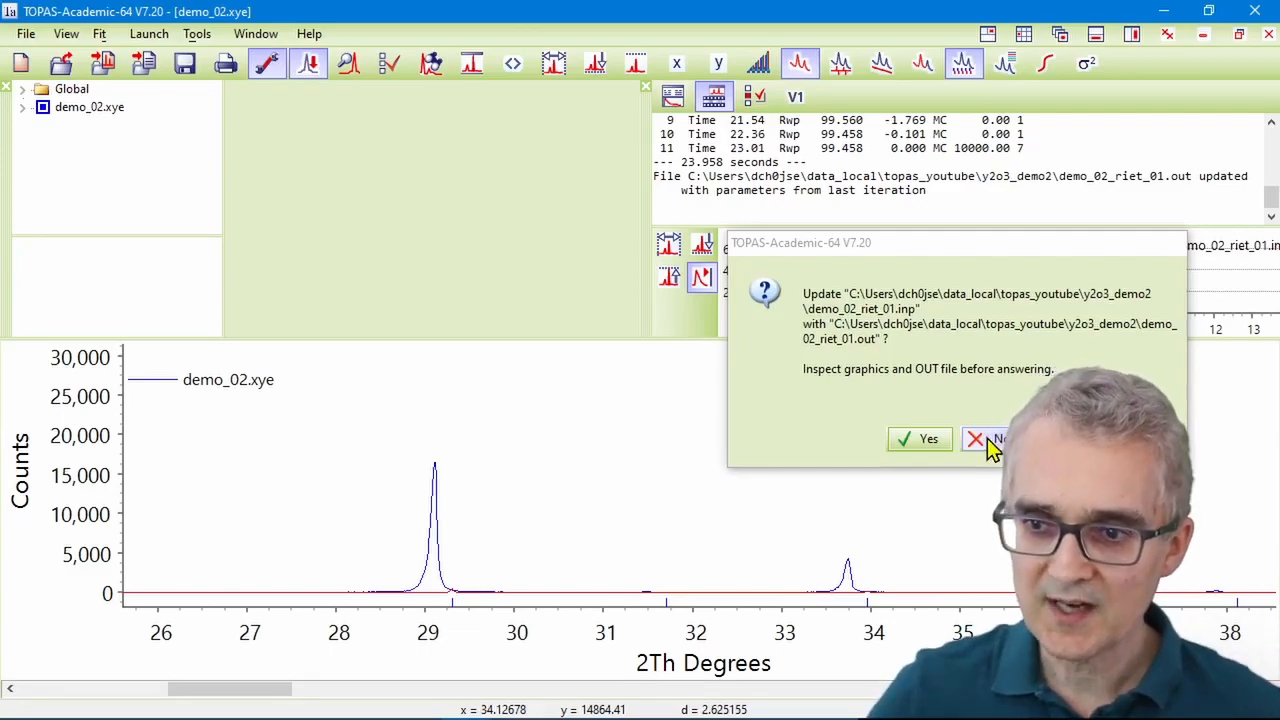
pyautogui.click(990, 440)
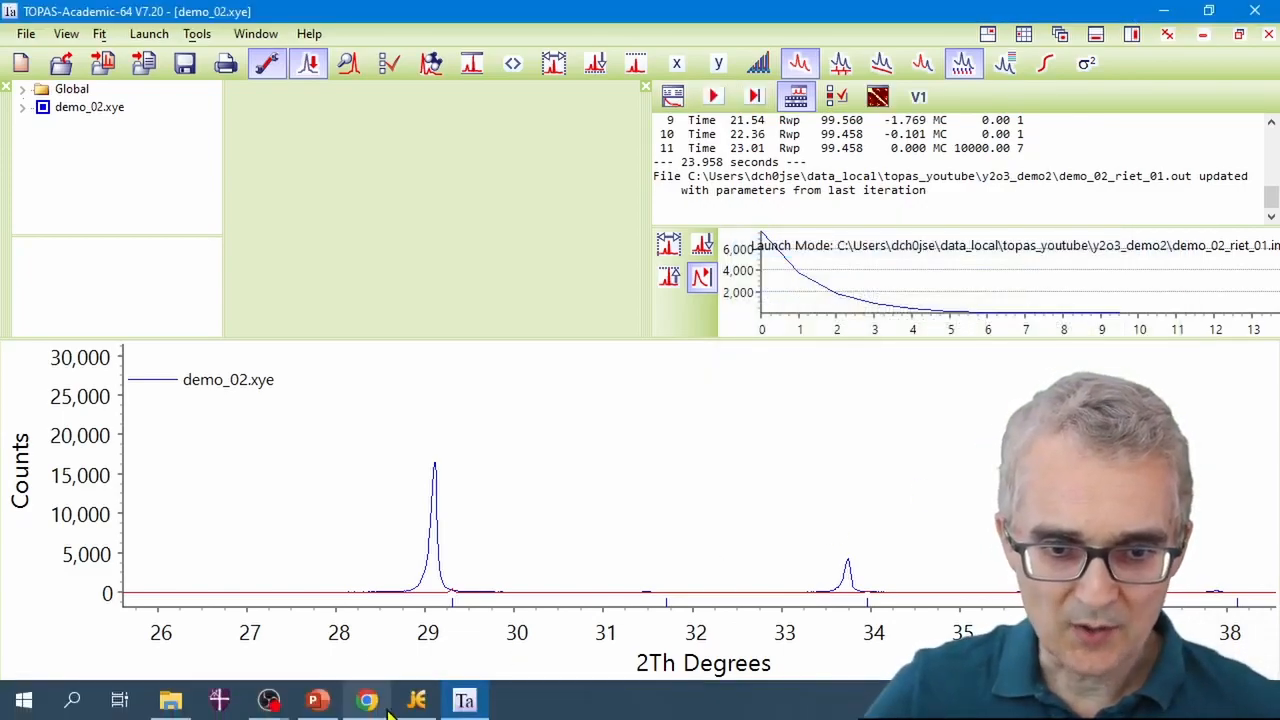
# - Switch to jEdit, fix the scale by removing its "@" flag, set it to 0.00001 and save the file for TOPAS
pyautogui.click(417, 702)
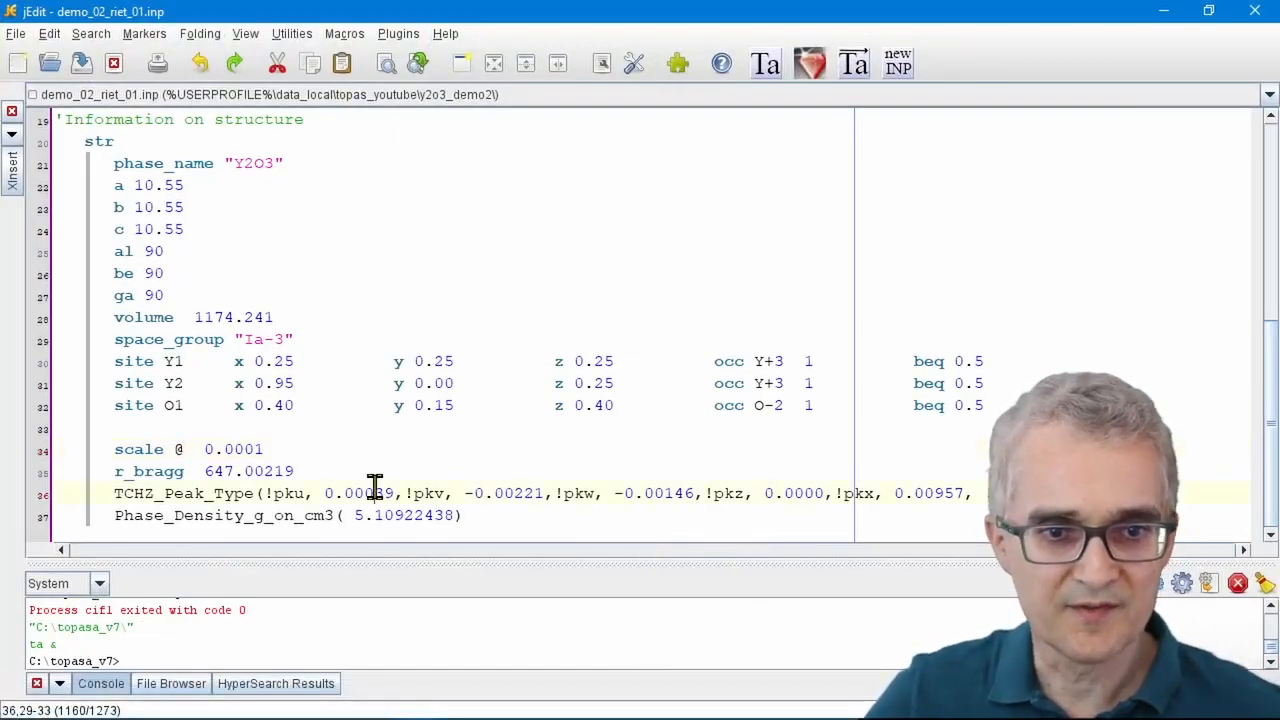
pyautogui.click(178, 449)
pyautogui.press('Delete')
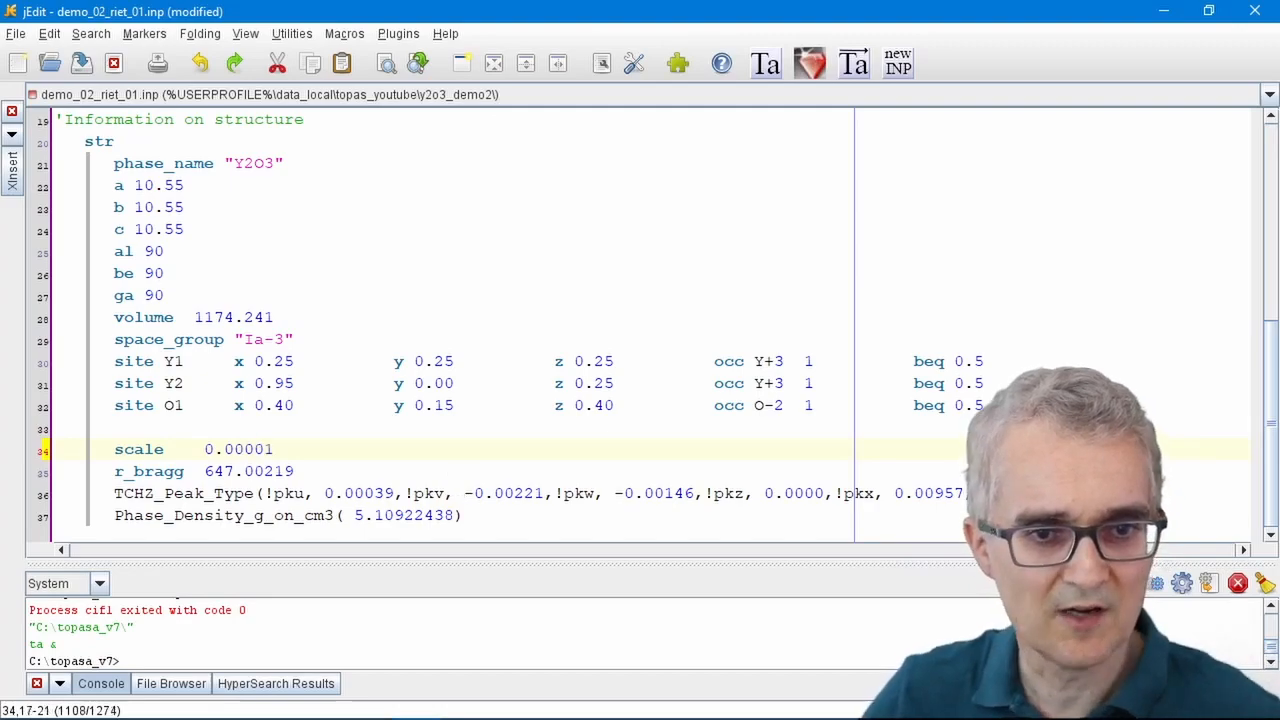
pyautogui.click(850, 69)
# - Switch to TOPAS-Academic, calculate the pattern with the fixed scale and accept the input file update
pyautogui.moveTo(265, 710)
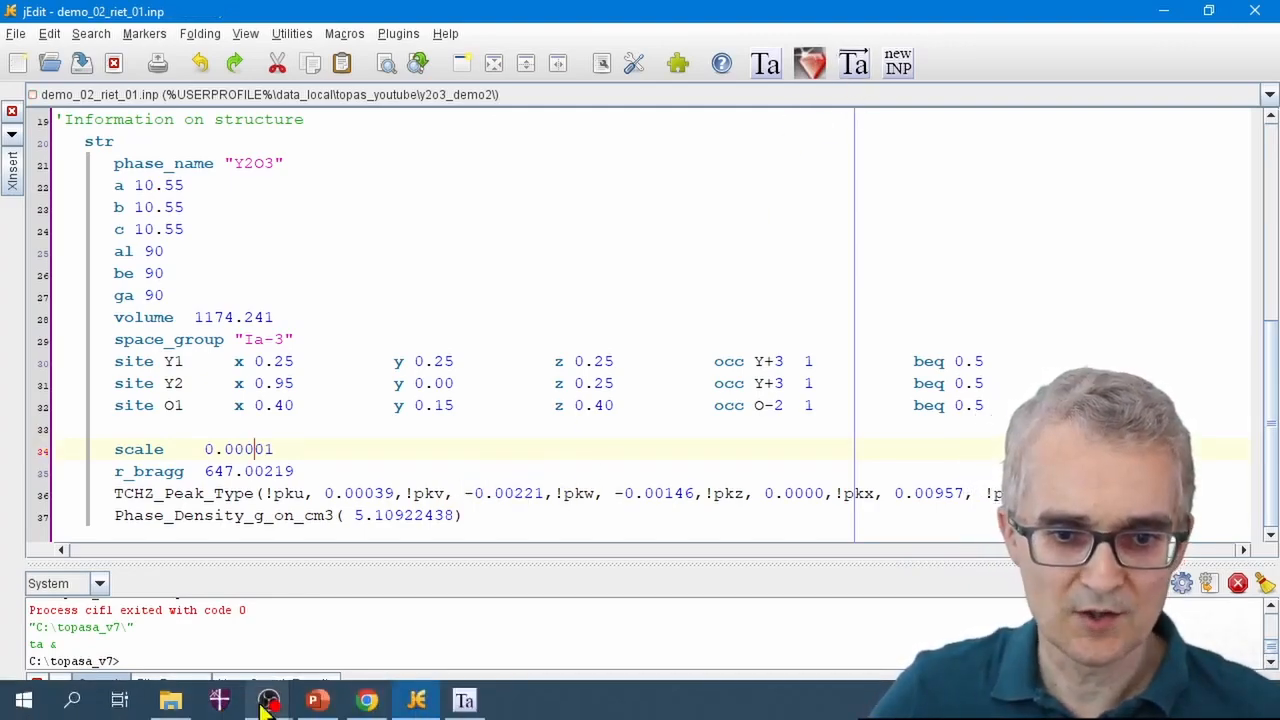
pyautogui.click(464, 700)
pyautogui.click(712, 96)
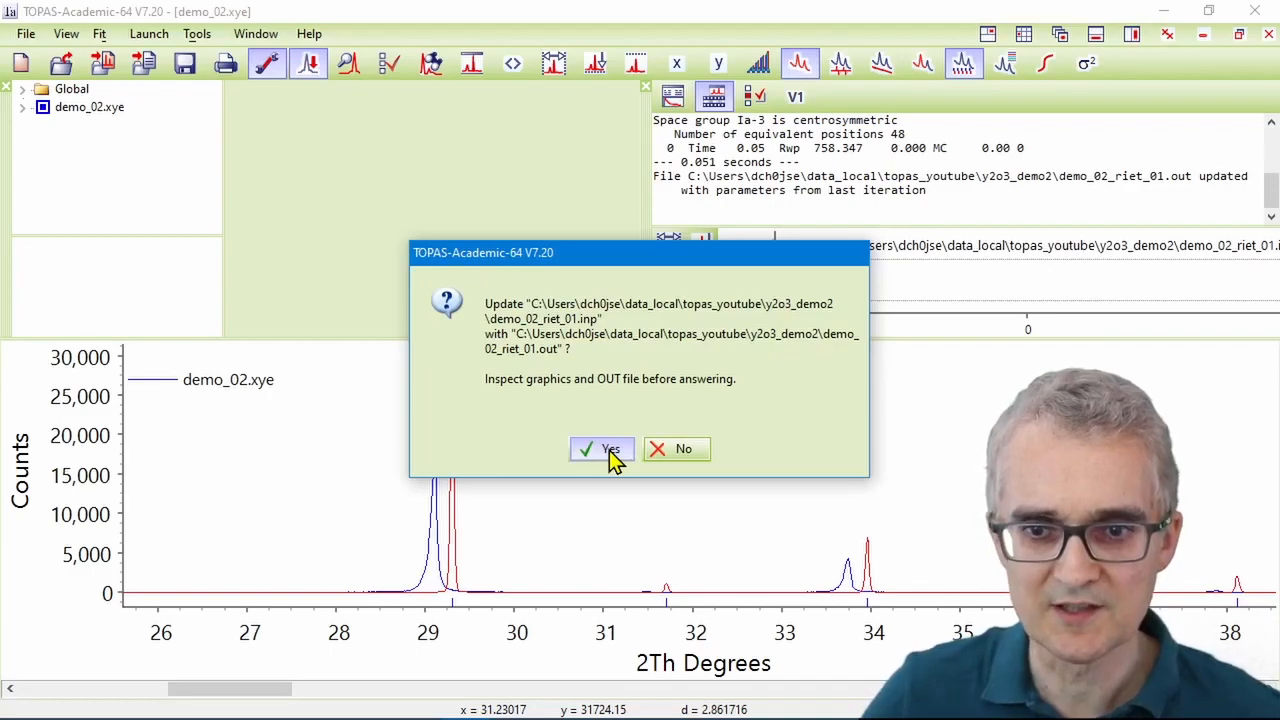
pyautogui.click(610, 451)
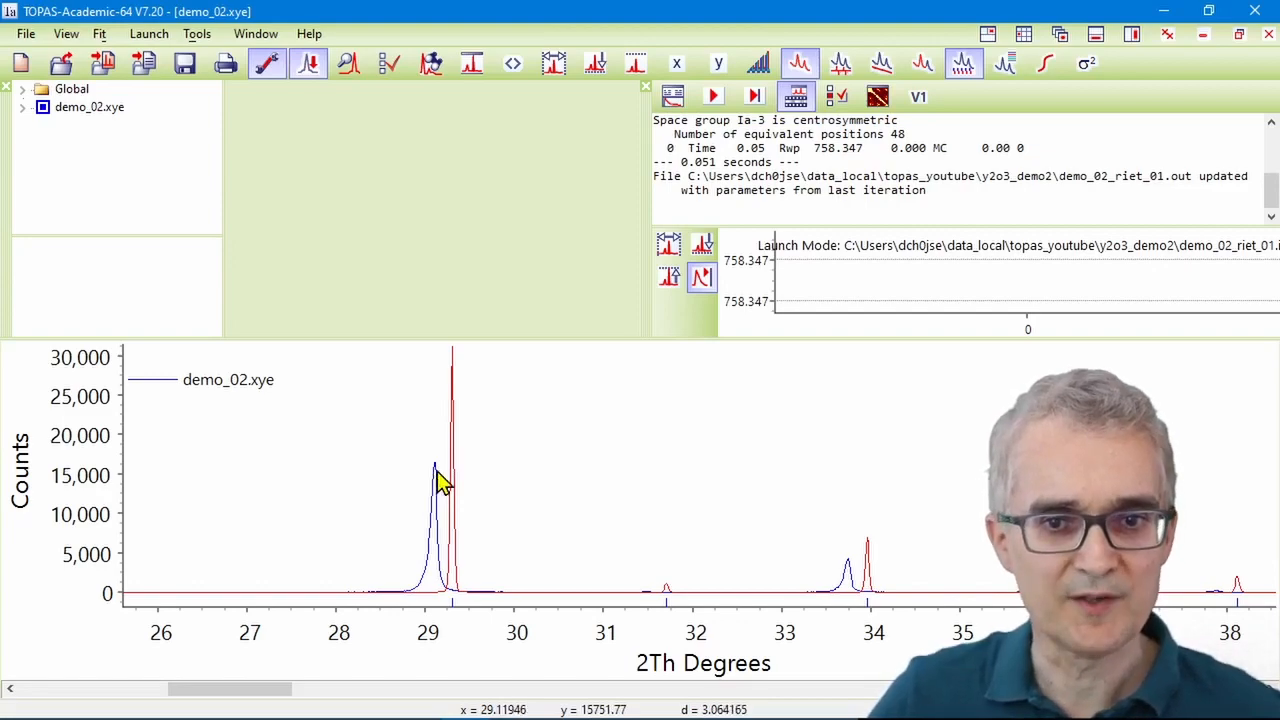
# - Reset the plot to the full 2Th range and compare observed and calculated peak positions around 43–69 degrees
pyautogui.rightClick(614, 427)
pyautogui.click(652, 440)
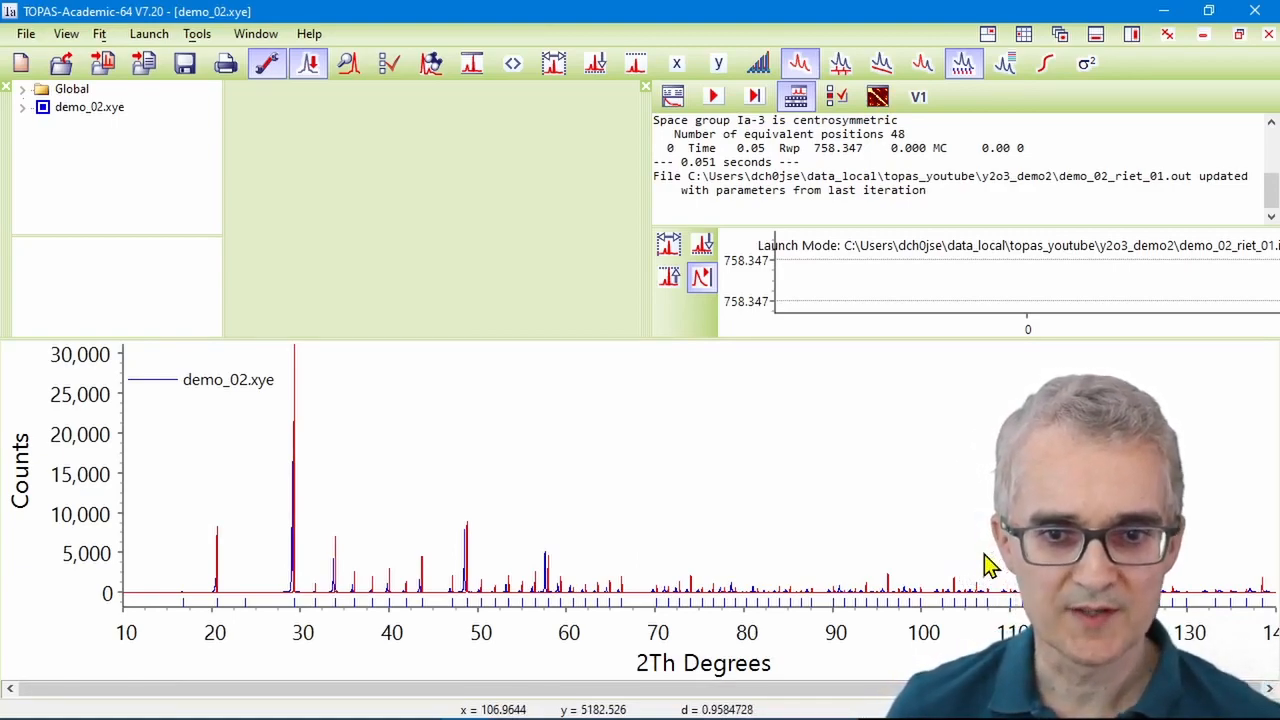
pyautogui.moveTo(414, 472); pyautogui.dragTo(651, 623)
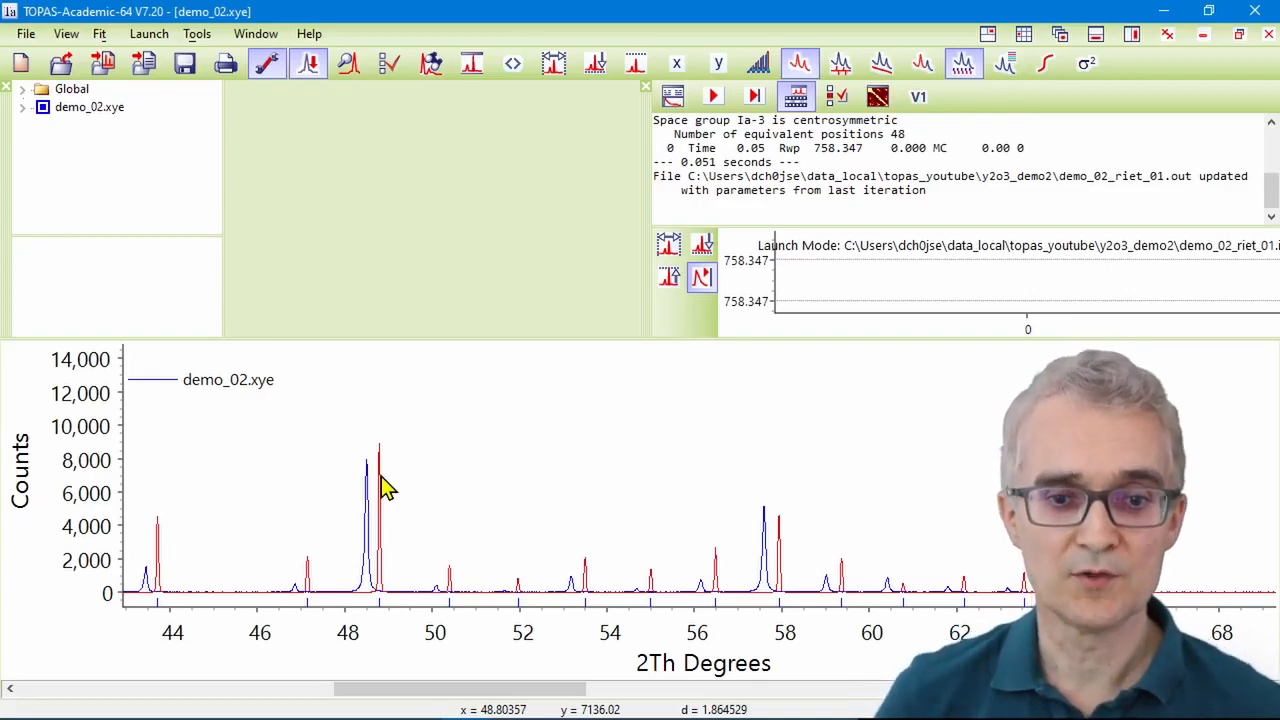
# - Switch to jEdit, reload the input file, set cell parameters a, b and c to 10.65 and save it for TOPAS
pyautogui.moveTo(384, 716)
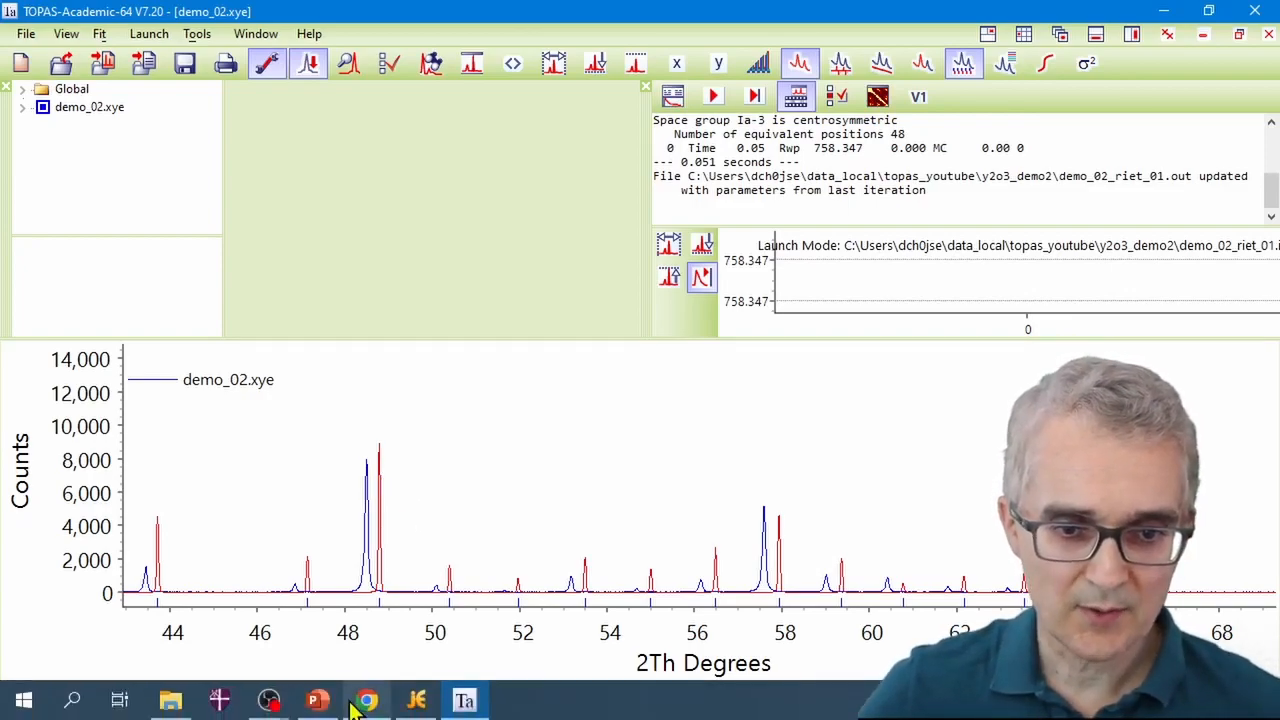
pyautogui.click(416, 700)
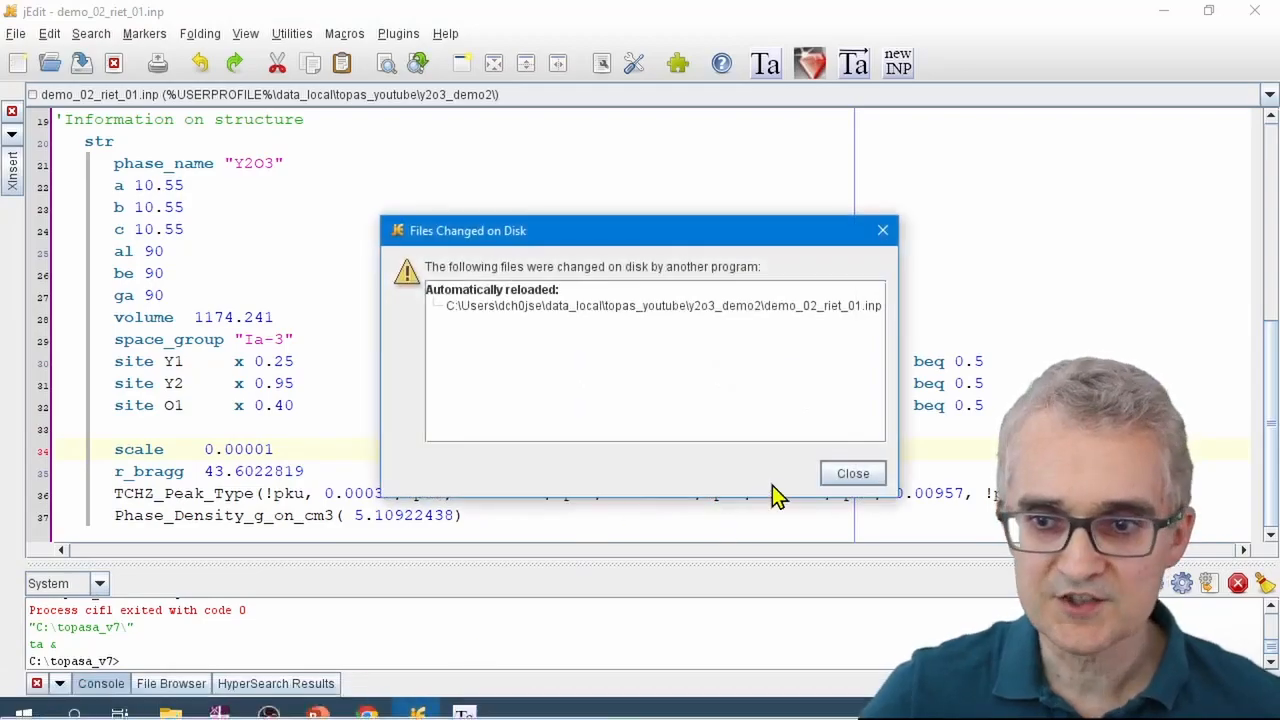
pyautogui.click(845, 474)
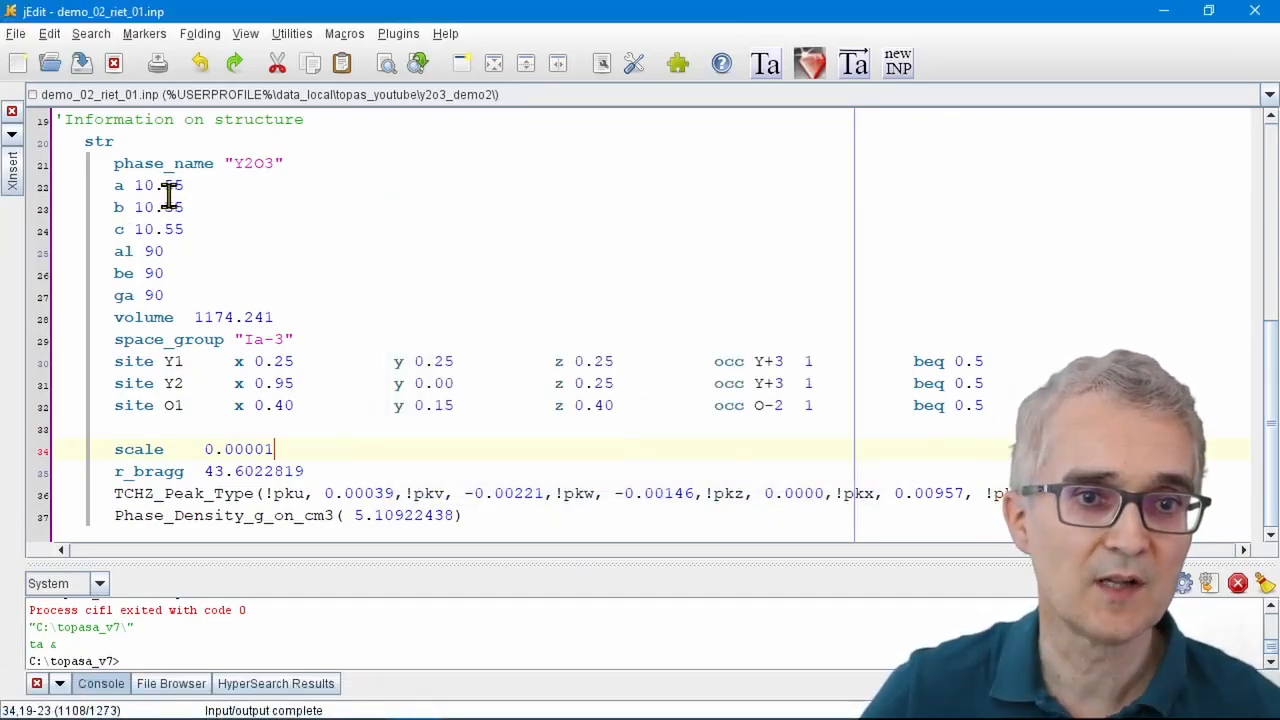
pyautogui.moveTo(163, 193); pyautogui.dragTo(172, 228)
pyautogui.write('6')
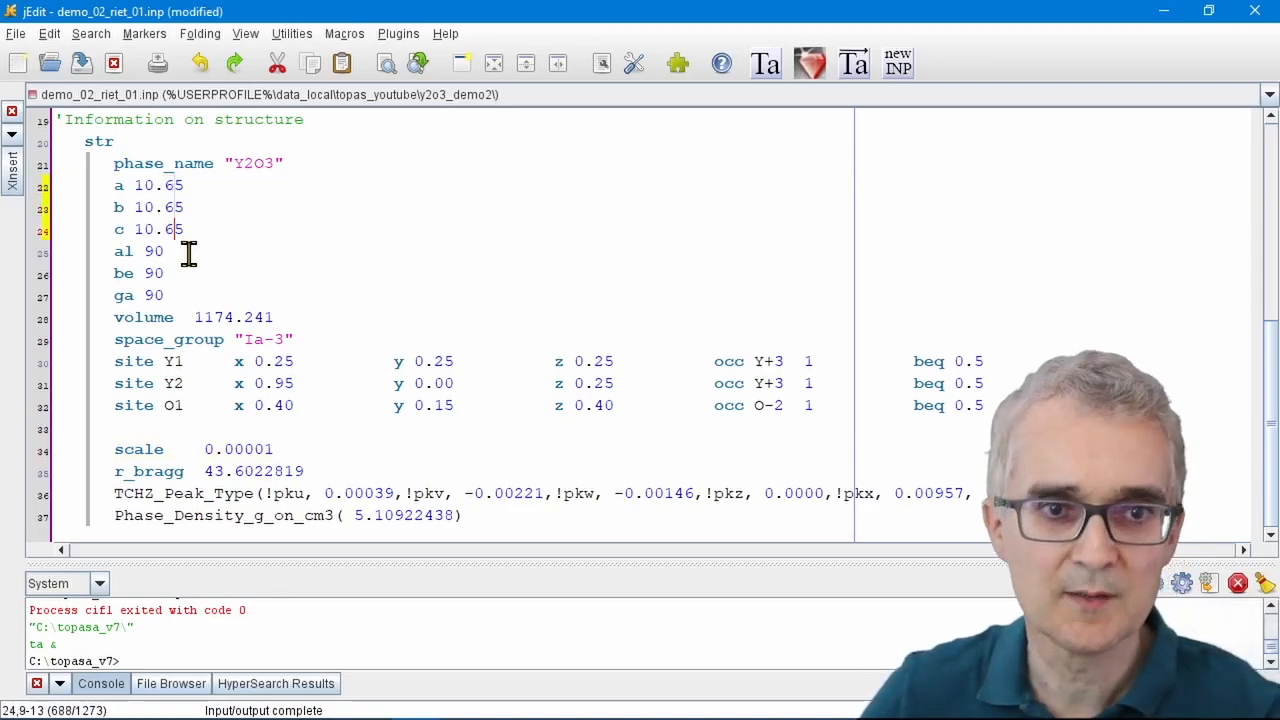
pyautogui.click(844, 62)
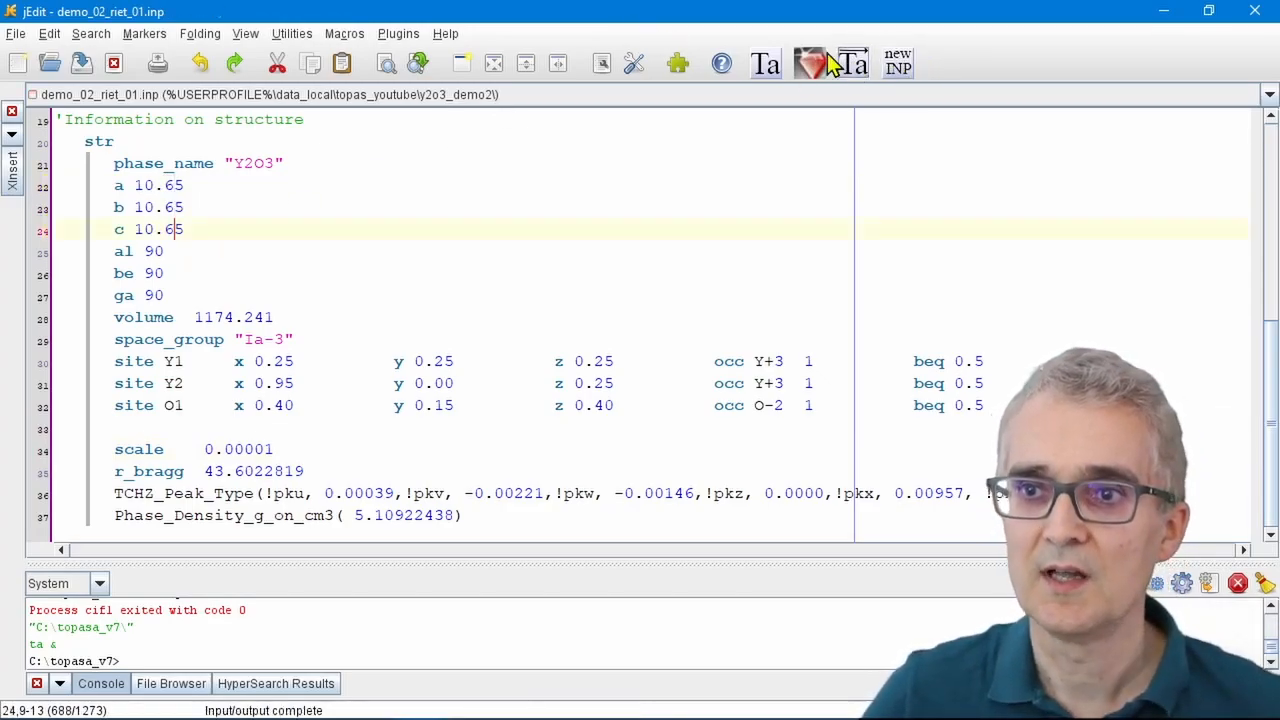
# - Return to TOPAS-Academic, calculate the pattern with the 10.65 cell and accept the input file update
pyautogui.click(1163, 12)
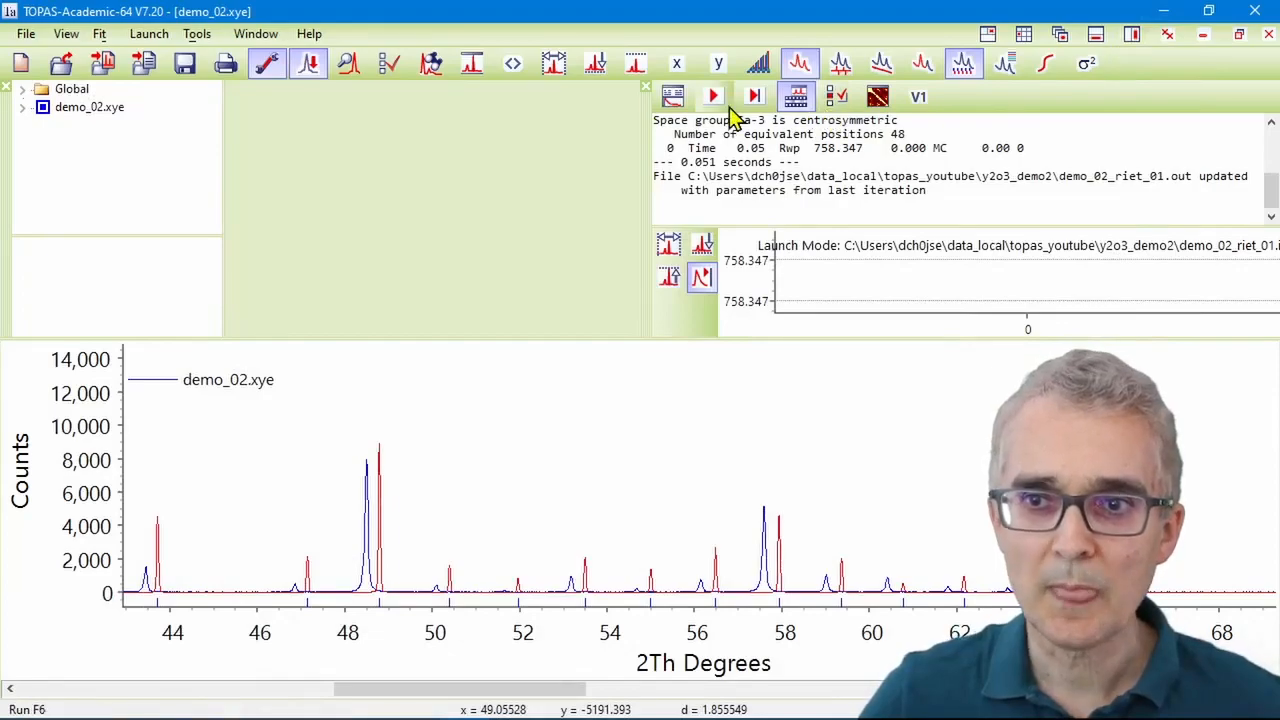
pyautogui.click(757, 97)
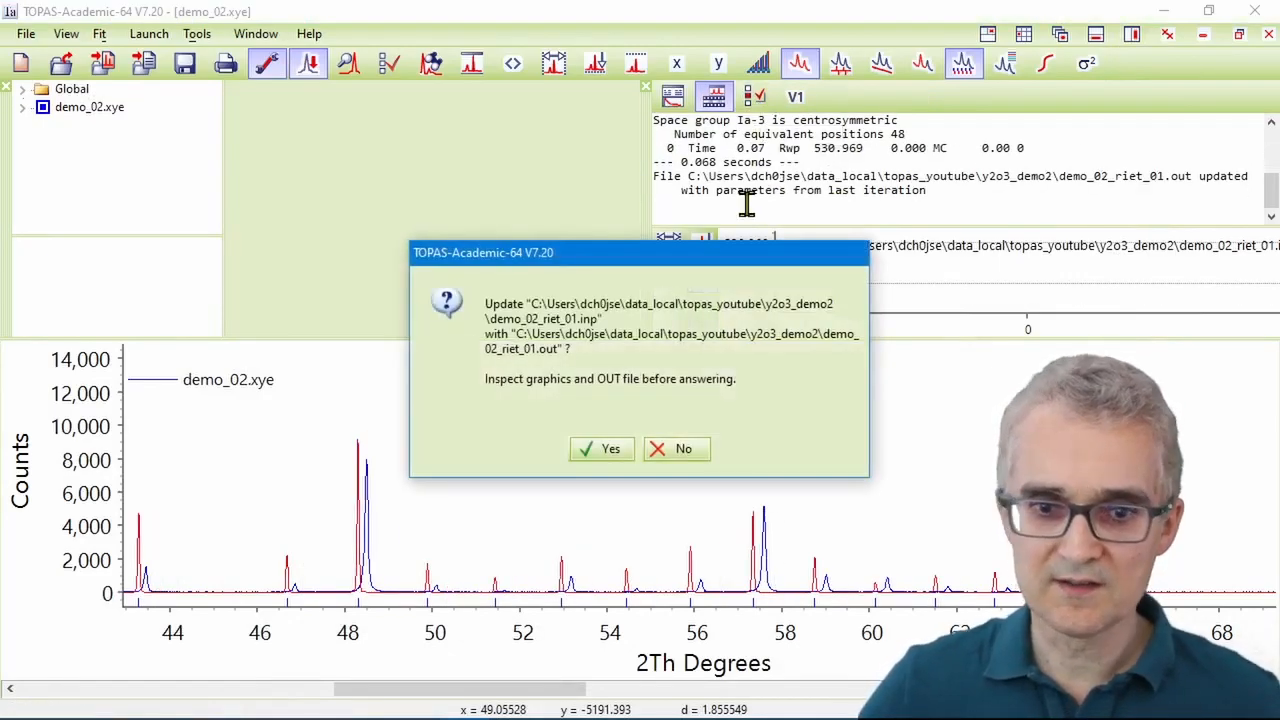
pyautogui.click(606, 451)
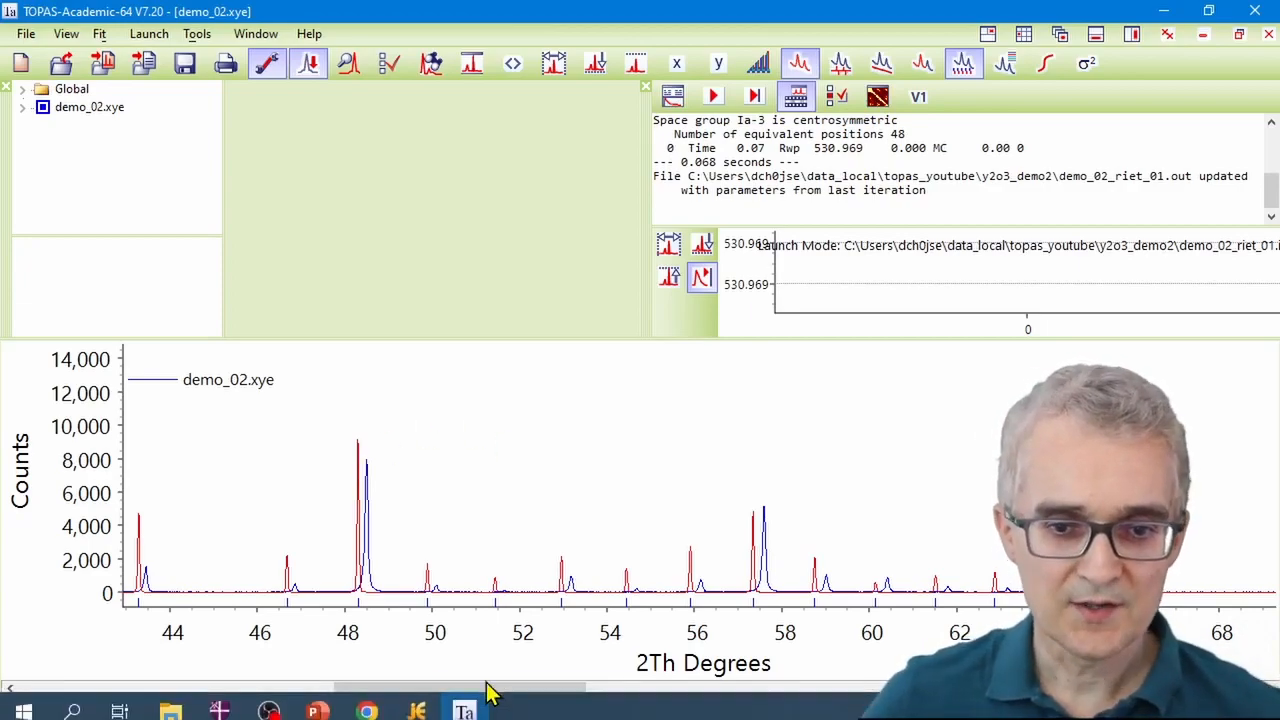
# - Switch to jEdit, reload the input file, set cell parameters a, b and c to 10.60 and save it for TOPAS
pyautogui.click(416, 700)
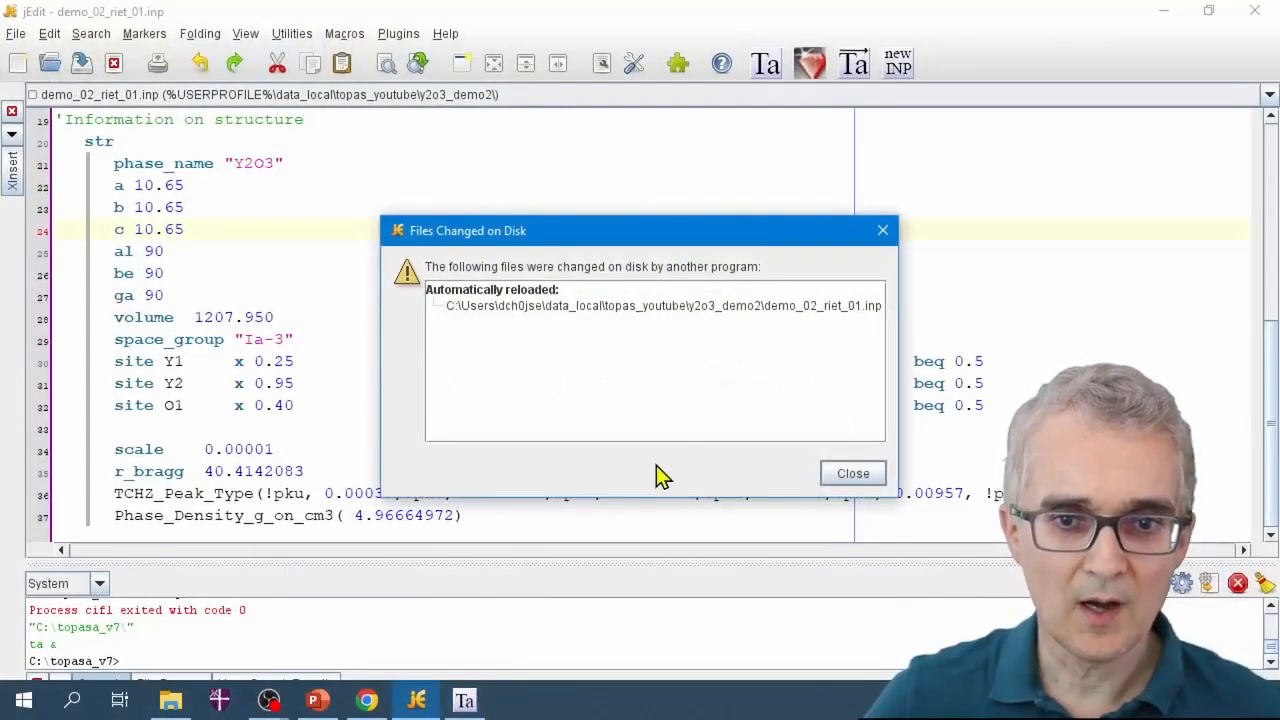
pyautogui.click(853, 475)
pyautogui.moveTo(175, 192); pyautogui.dragTo(183, 228)
pyautogui.write('0')
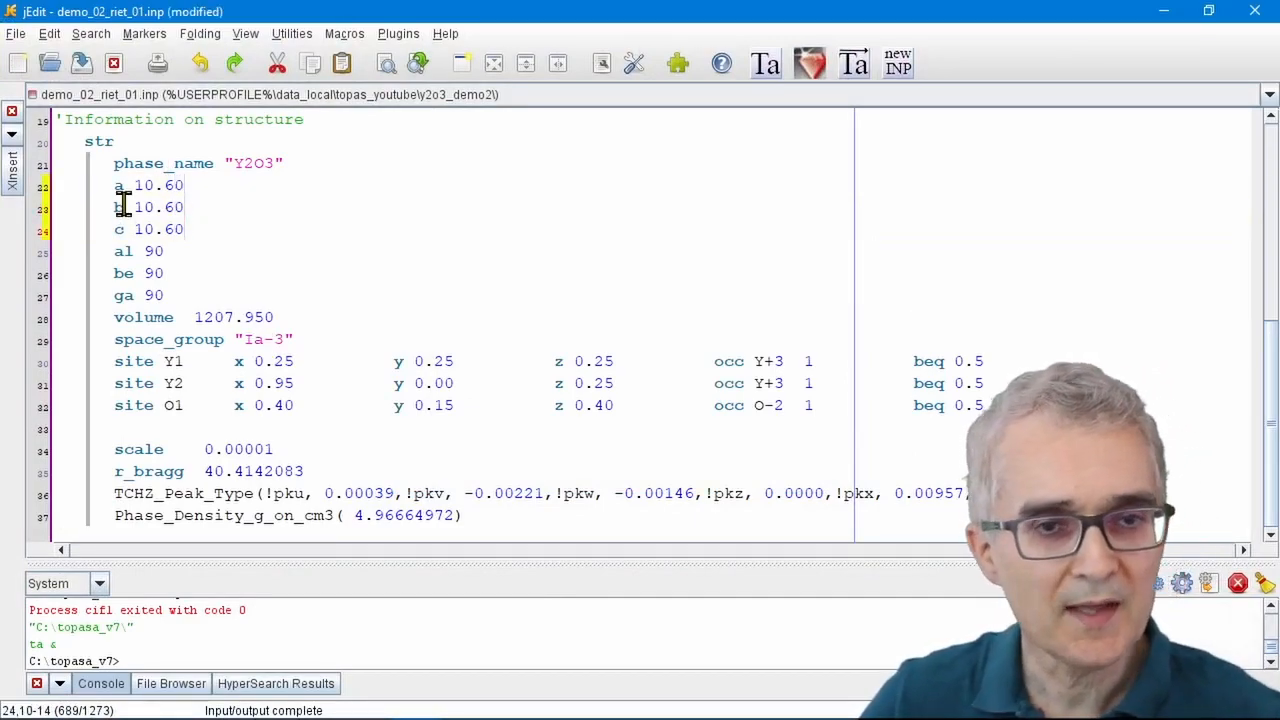
# - Return to TOPAS-Academic, calculate the pattern with the 10.60 cell and accept the input file update
pyautogui.click(1163, 11)
pyautogui.click(706, 95)
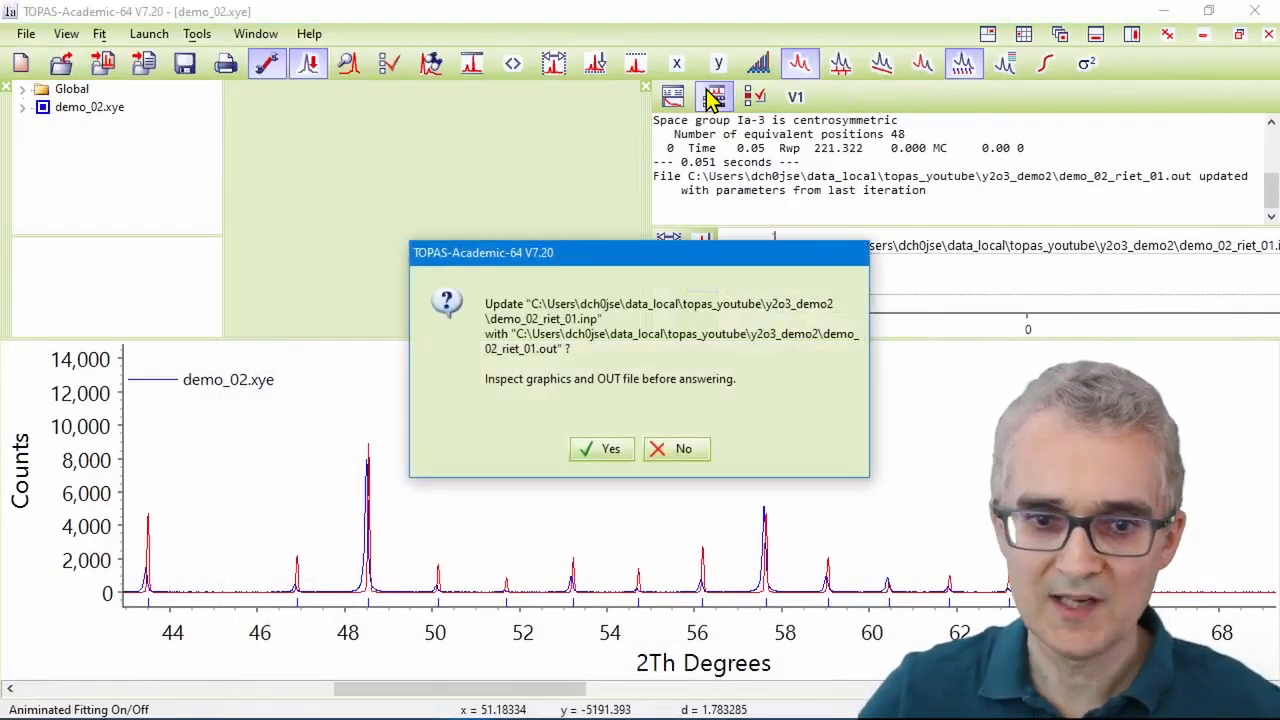
pyautogui.click(600, 450)
# - Compare observed and calculated peak positions near 48.5 degrees, at high angle and near 20.5 degrees 2Th
pyautogui.moveTo(305, 397); pyautogui.dragTo(457, 632)
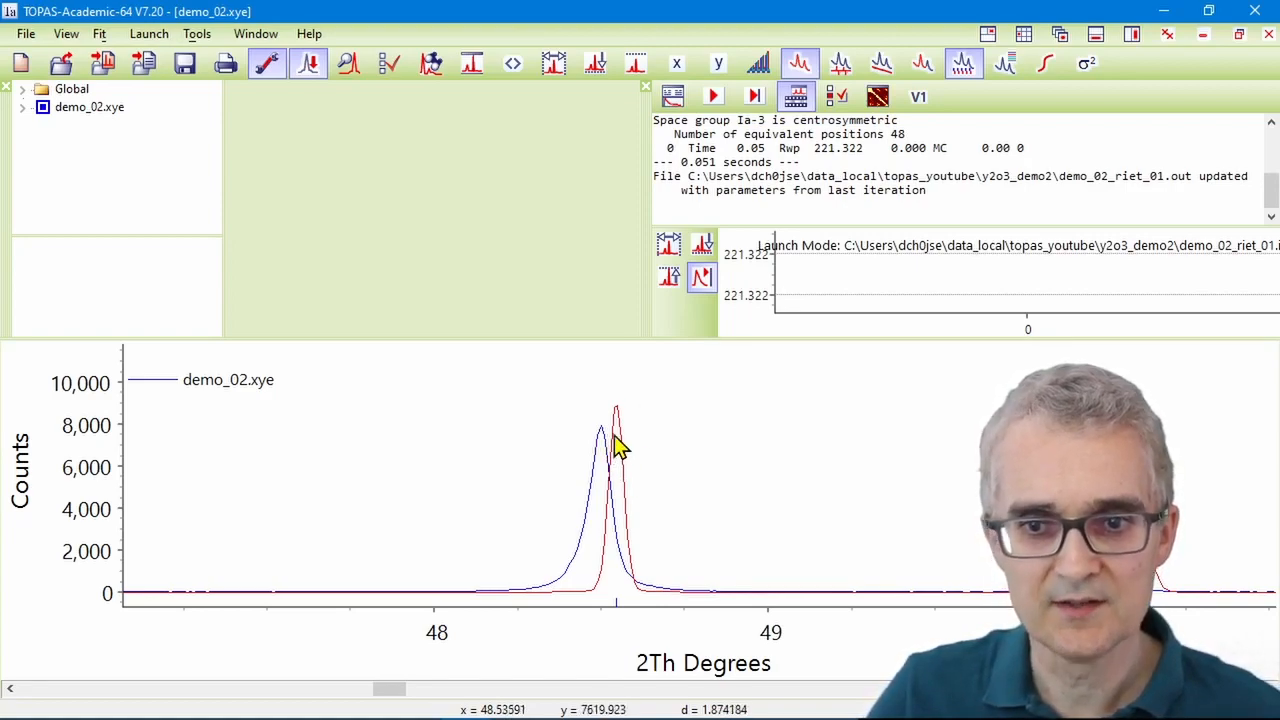
pyautogui.rightClick(727, 398)
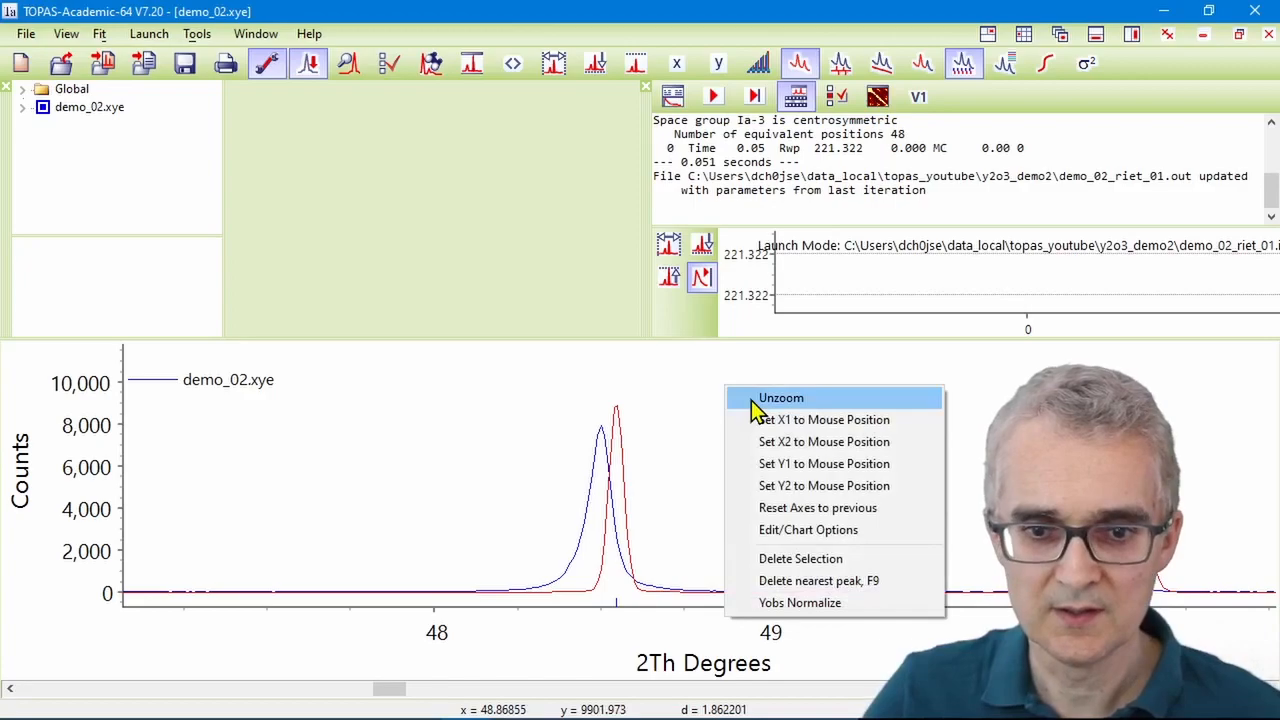
pyautogui.click(751, 400)
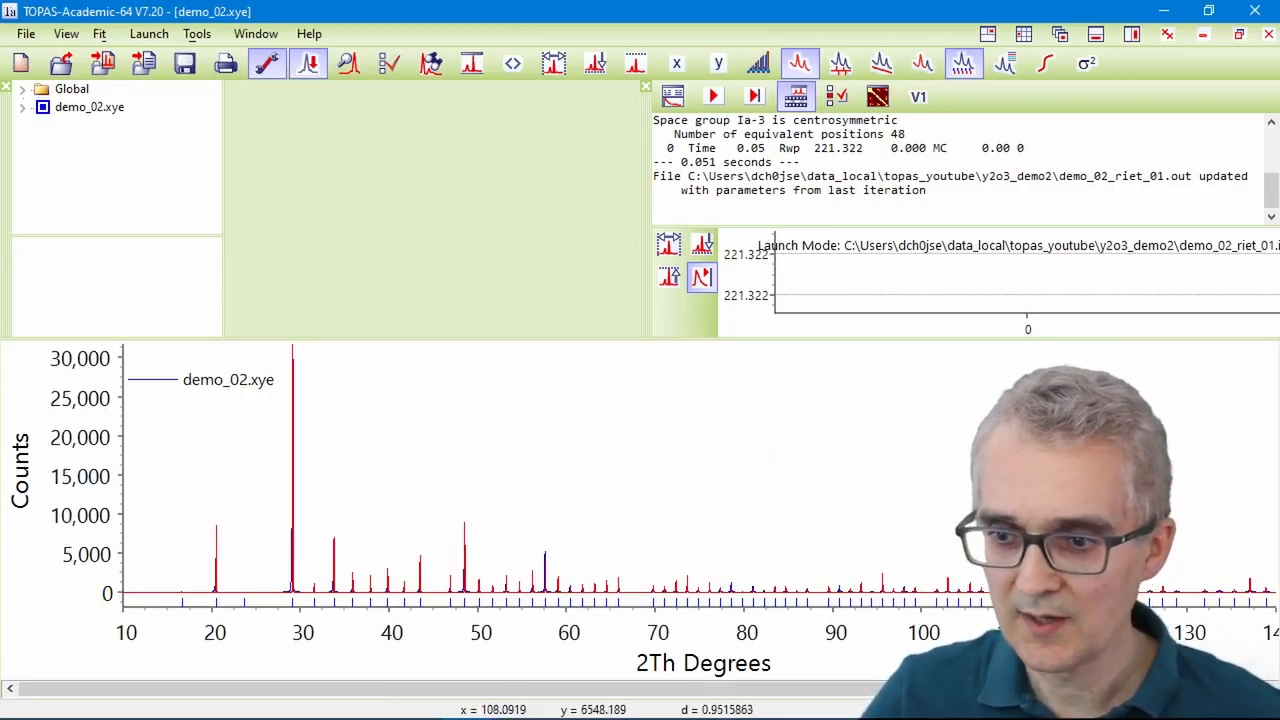
pyautogui.moveTo(992, 541); pyautogui.dragTo(1094, 622)
pyautogui.moveTo(678, 540); pyautogui.dragTo(990, 650)
pyautogui.rightClick(670, 481)
pyautogui.click(740, 482)
pyautogui.moveTo(171, 495); pyautogui.dragTo(278, 630)
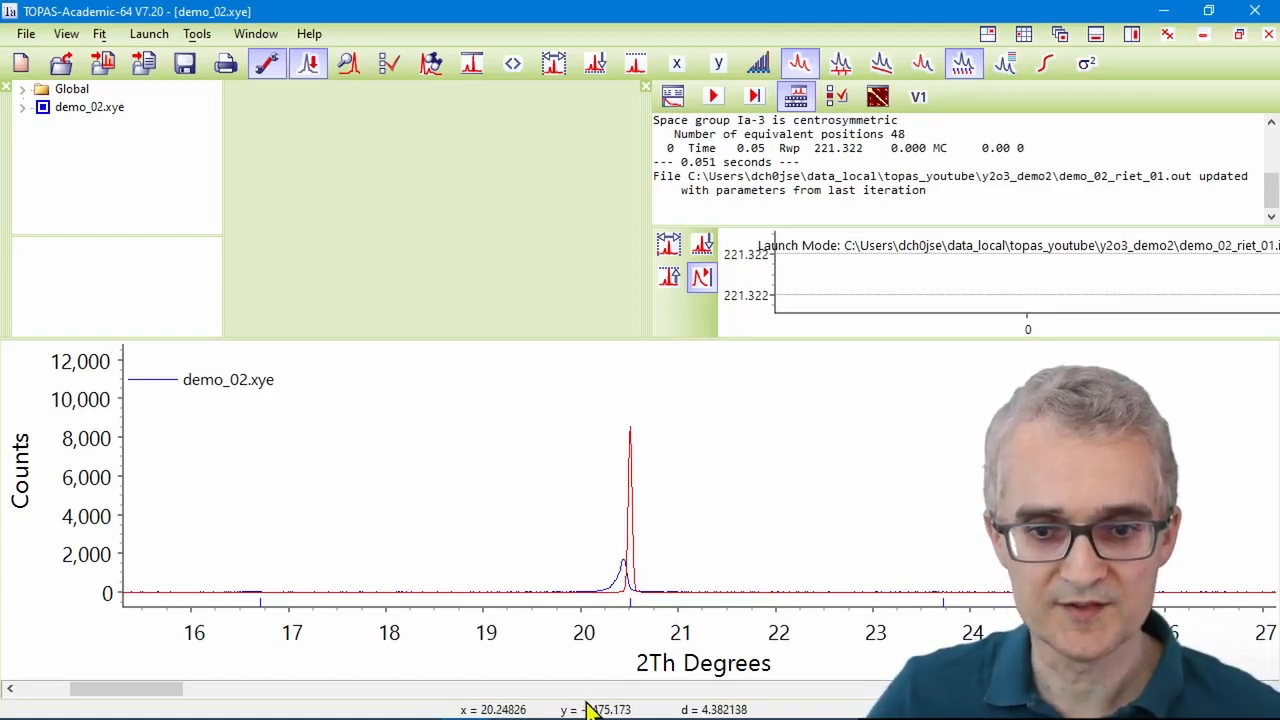
# - Switch to jEdit, reload the input file, set the Zero_Error value to -0.1 with zero kept fixed and save it for TOPAS
pyautogui.moveTo(460, 715)
pyautogui.click(417, 703)
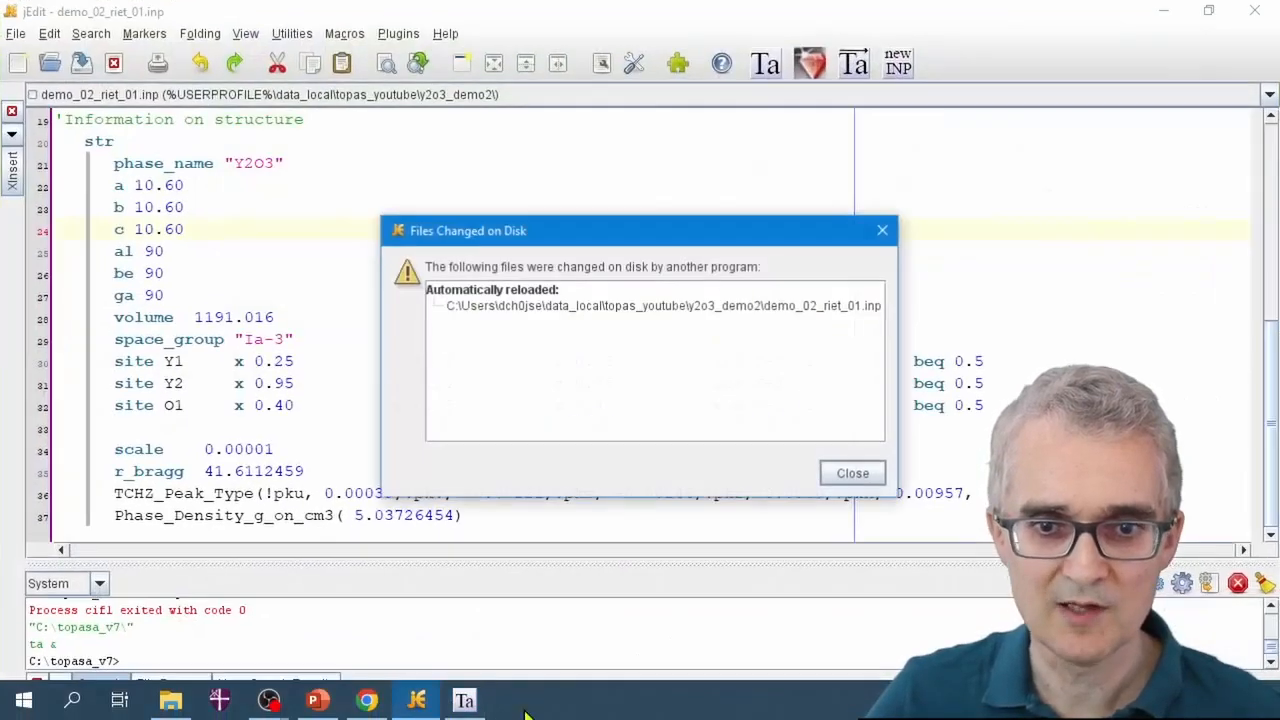
pyautogui.click(846, 476)
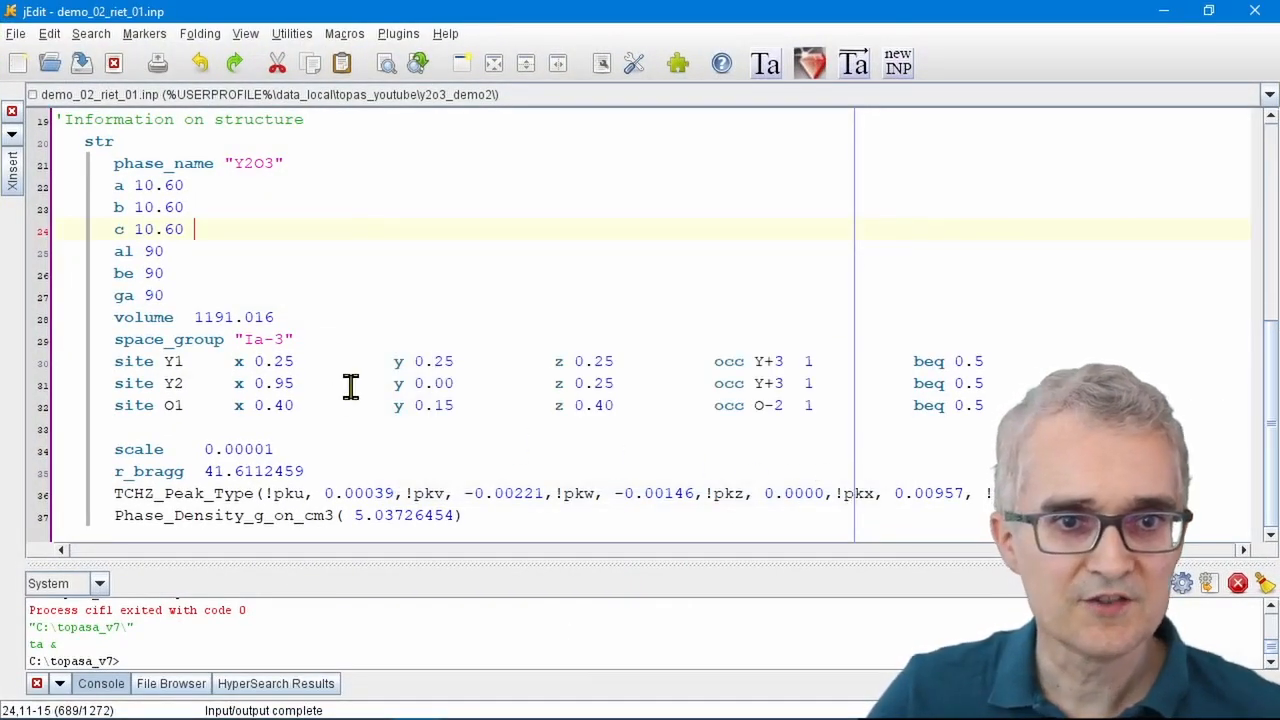
pyautogui.scroll(3, 348, 390)
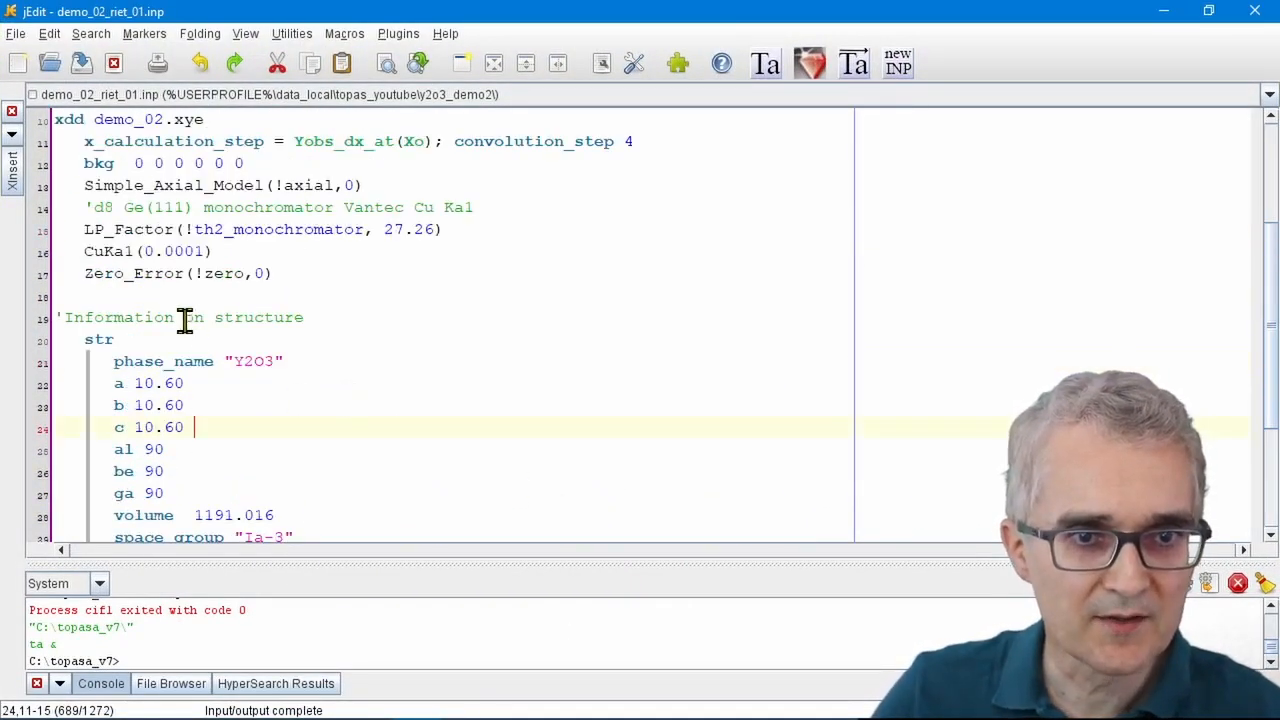
pyautogui.write('!')
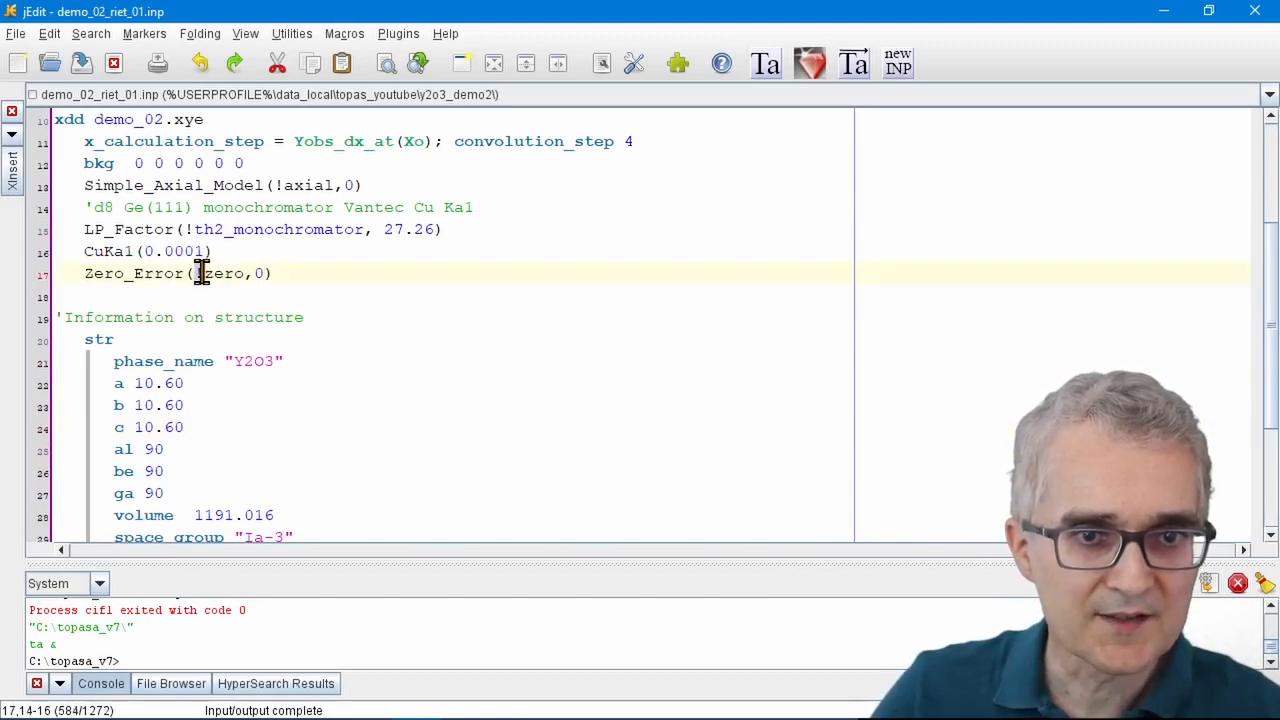
pyautogui.press('BackSpace')
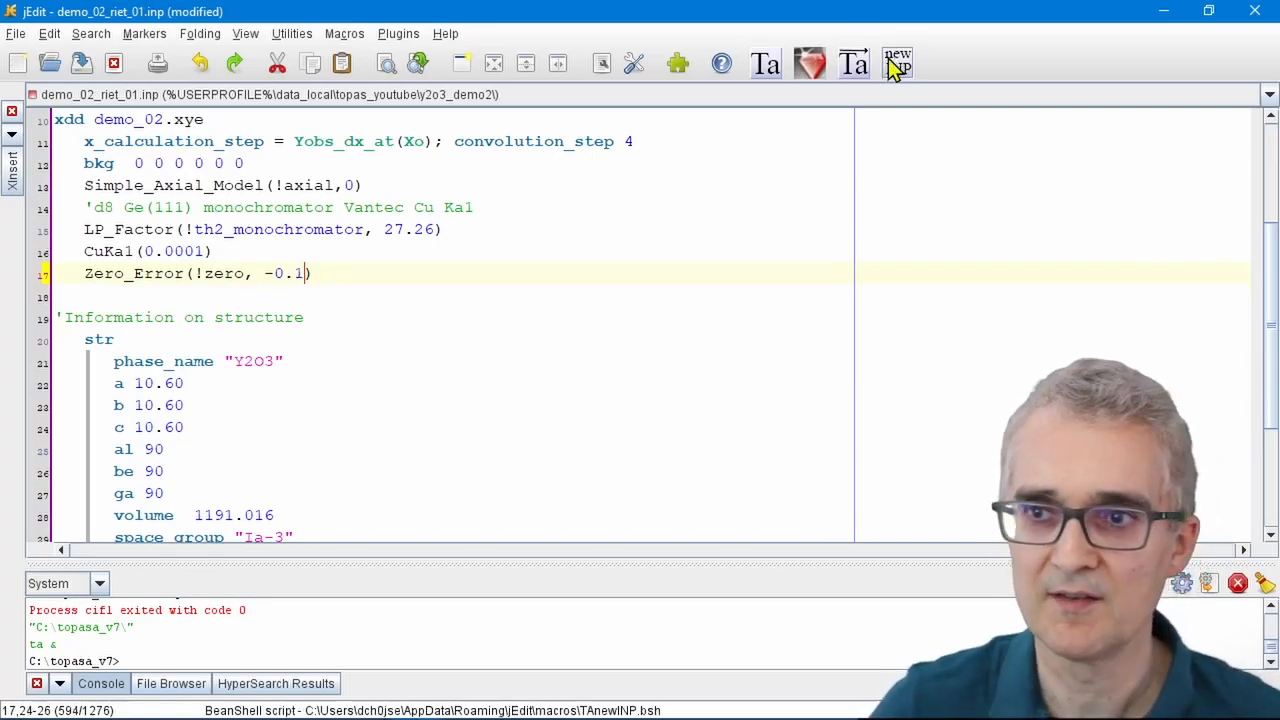
pyautogui.click(854, 63)
# - Return to TOPAS-Academic, calculate the pattern with the -0.1 zero error and accept the input file update
pyautogui.click(1160, 11)
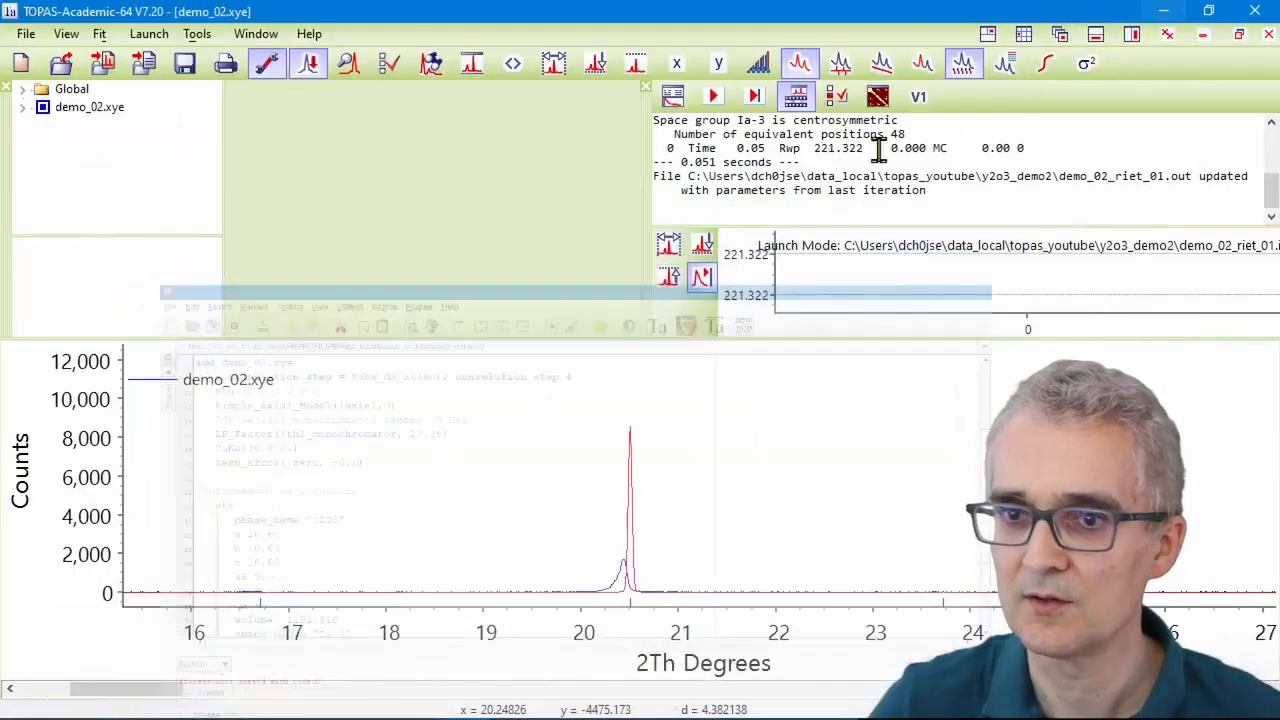
pyautogui.click(756, 98)
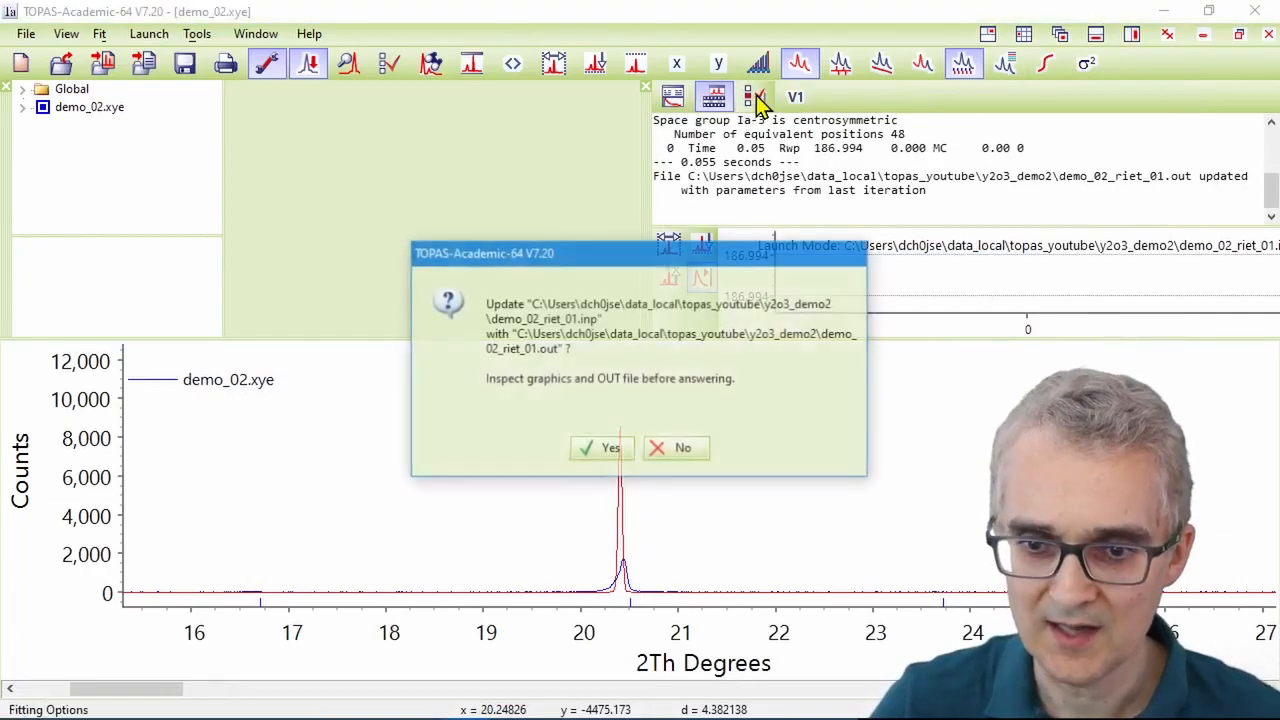
pyautogui.click(610, 450)
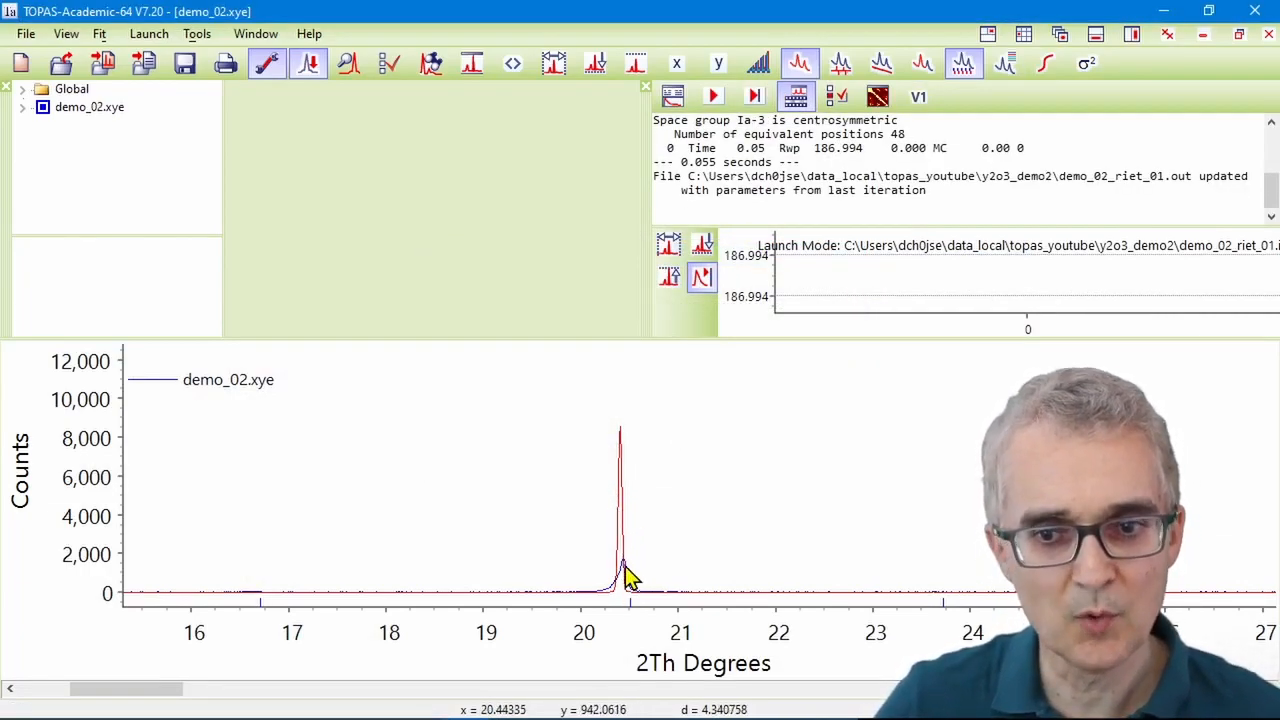
# - Compare observed and calculated peak positions at high angle, between about 99 and 115 degrees 2Th
pyautogui.rightClick(719, 457)
pyautogui.click(764, 467)
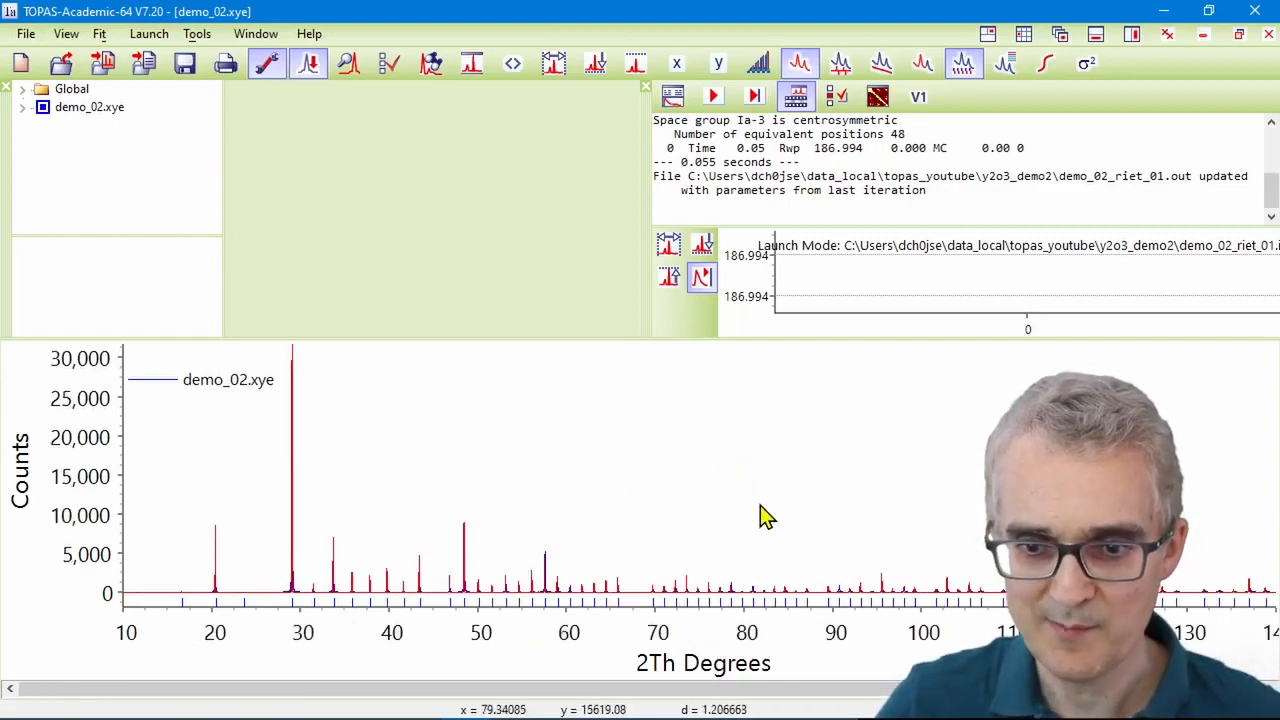
pyautogui.moveTo(912, 568); pyautogui.dragTo(993, 610)
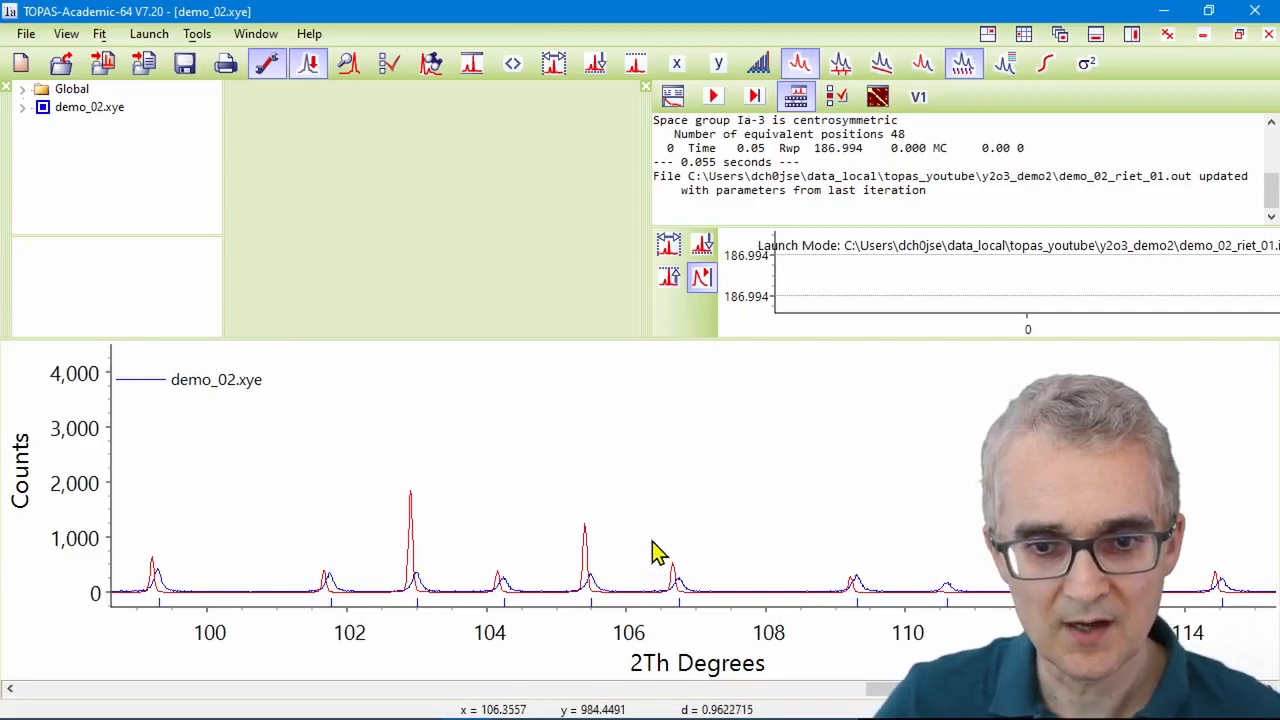
# - Switch to jEdit, reload the input file, free the zero error by removing the ! before zero and save it for TOPAS
pyautogui.click(1166, 11)
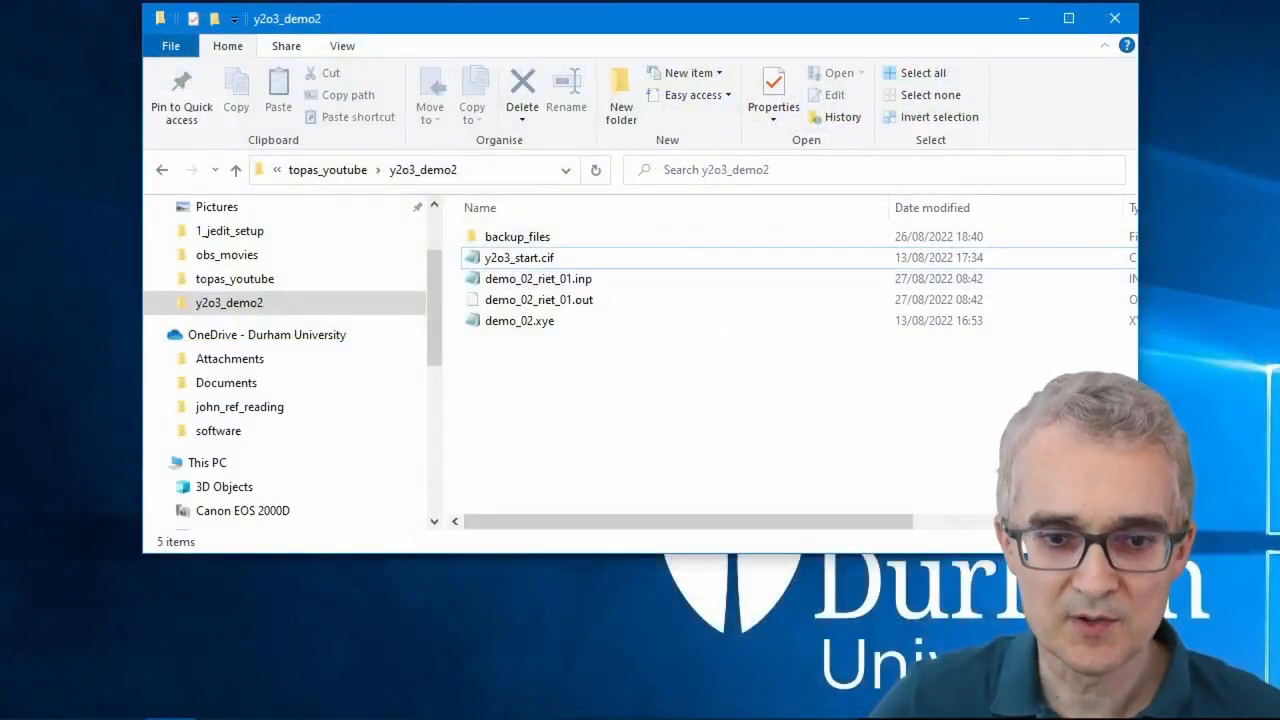
pyautogui.click(416, 700)
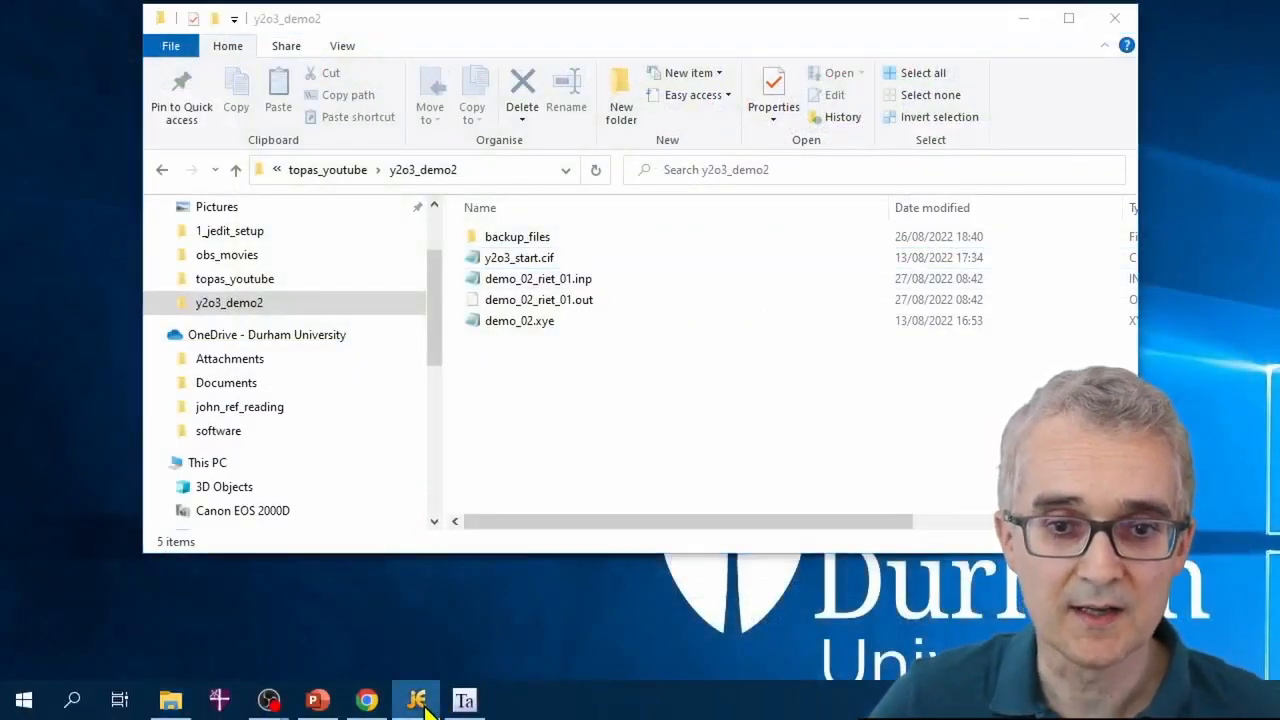
pyautogui.click(862, 468)
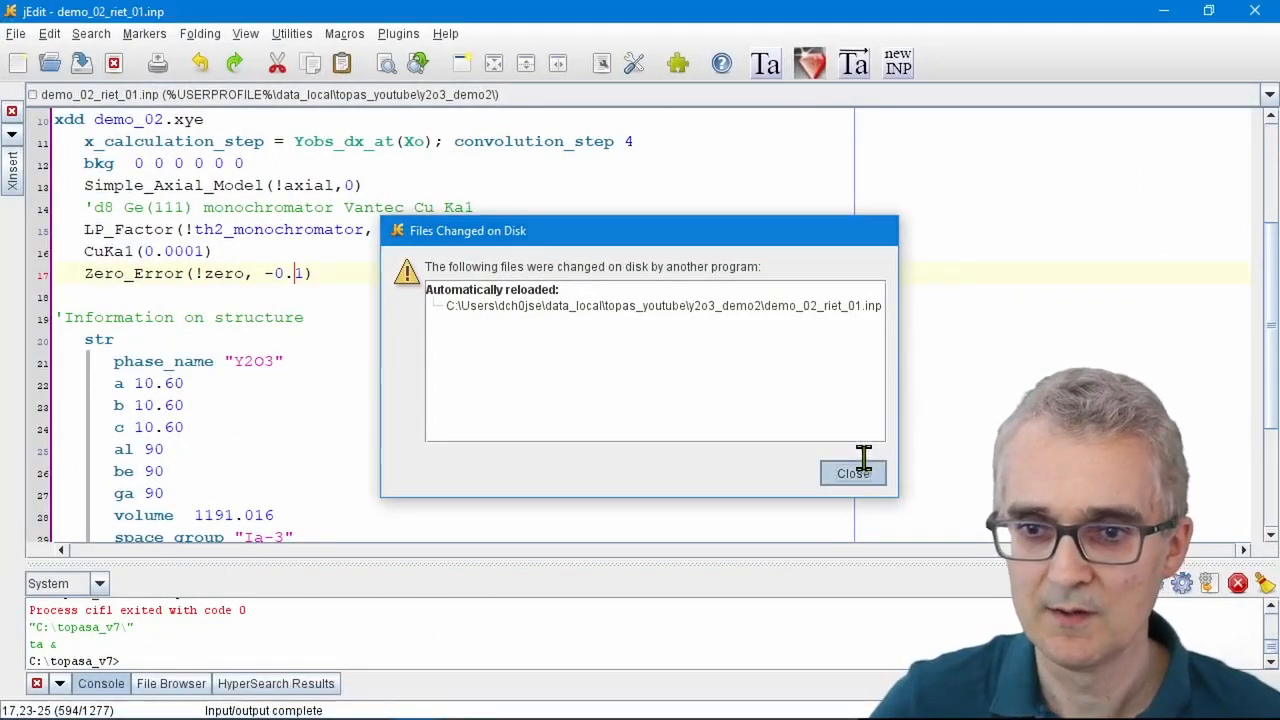
pyautogui.click(198, 273)
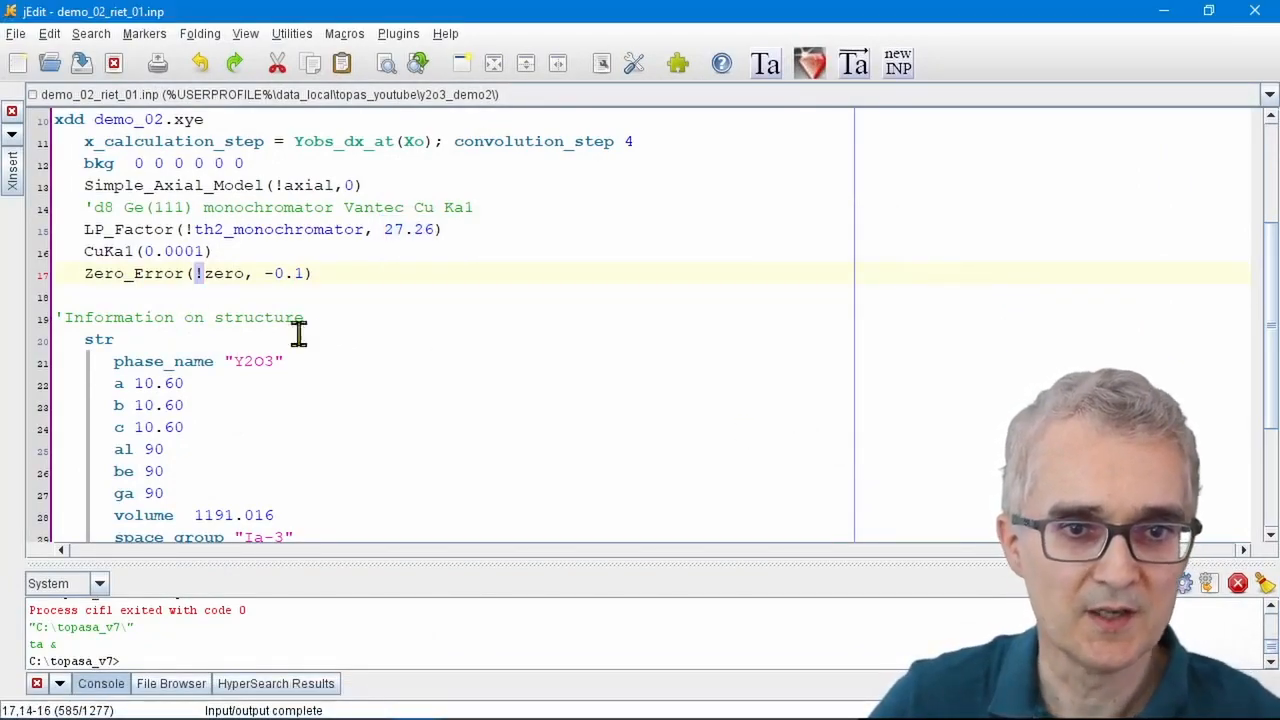
pyautogui.moveTo(62, 276); pyautogui.dragTo(55, 287)
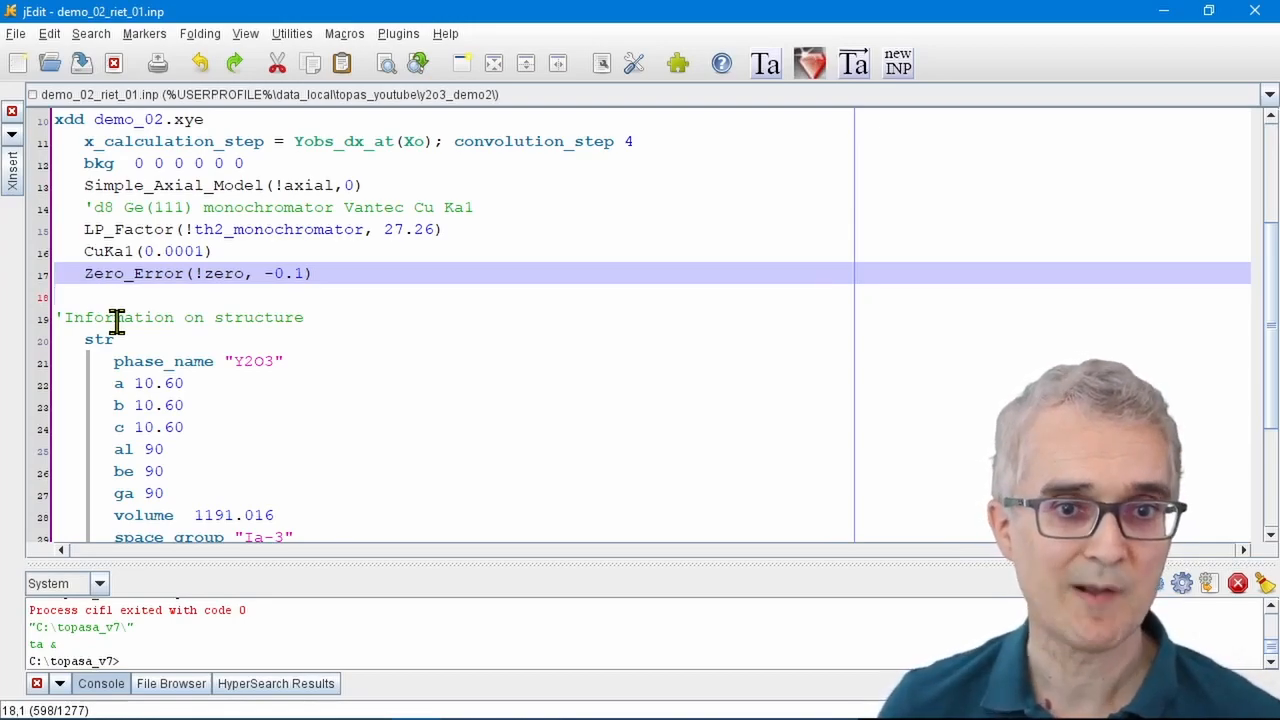
pyautogui.click(331, 316)
pyautogui.click(194, 274)
pyautogui.moveTo(194, 274); pyautogui.dragTo(246, 273)
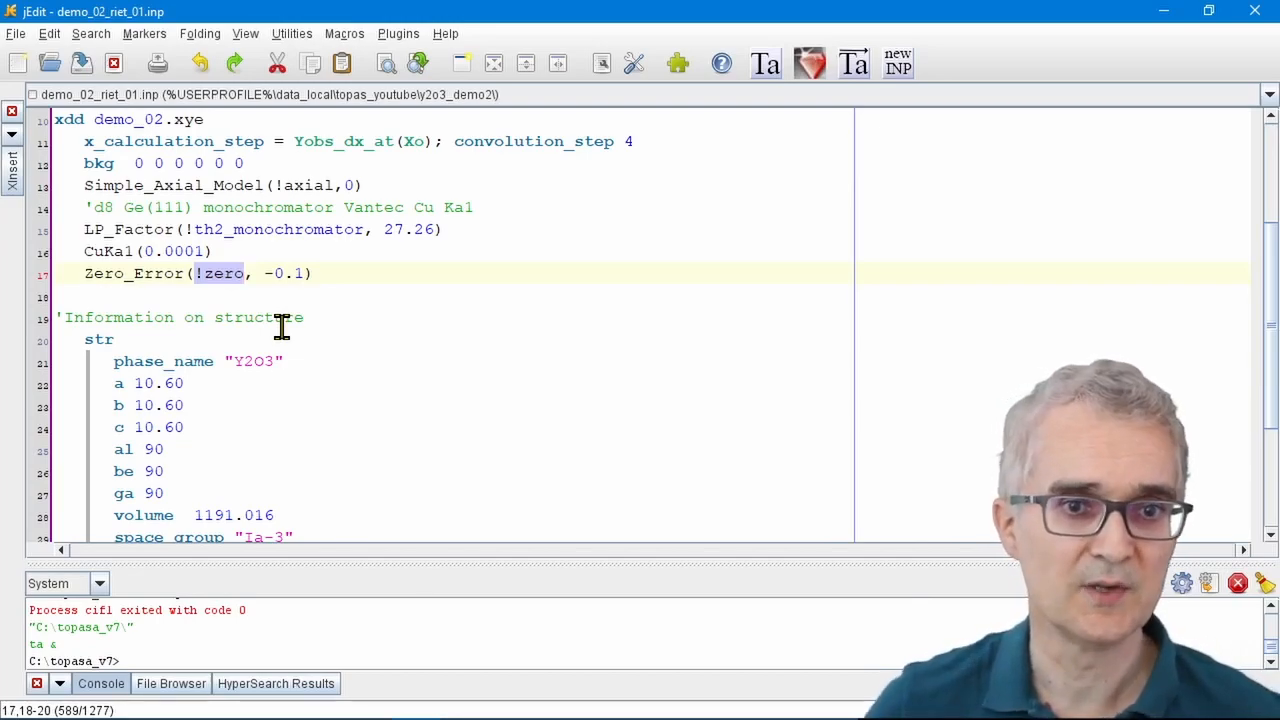
pyautogui.click(202, 293)
pyautogui.click(195, 274)
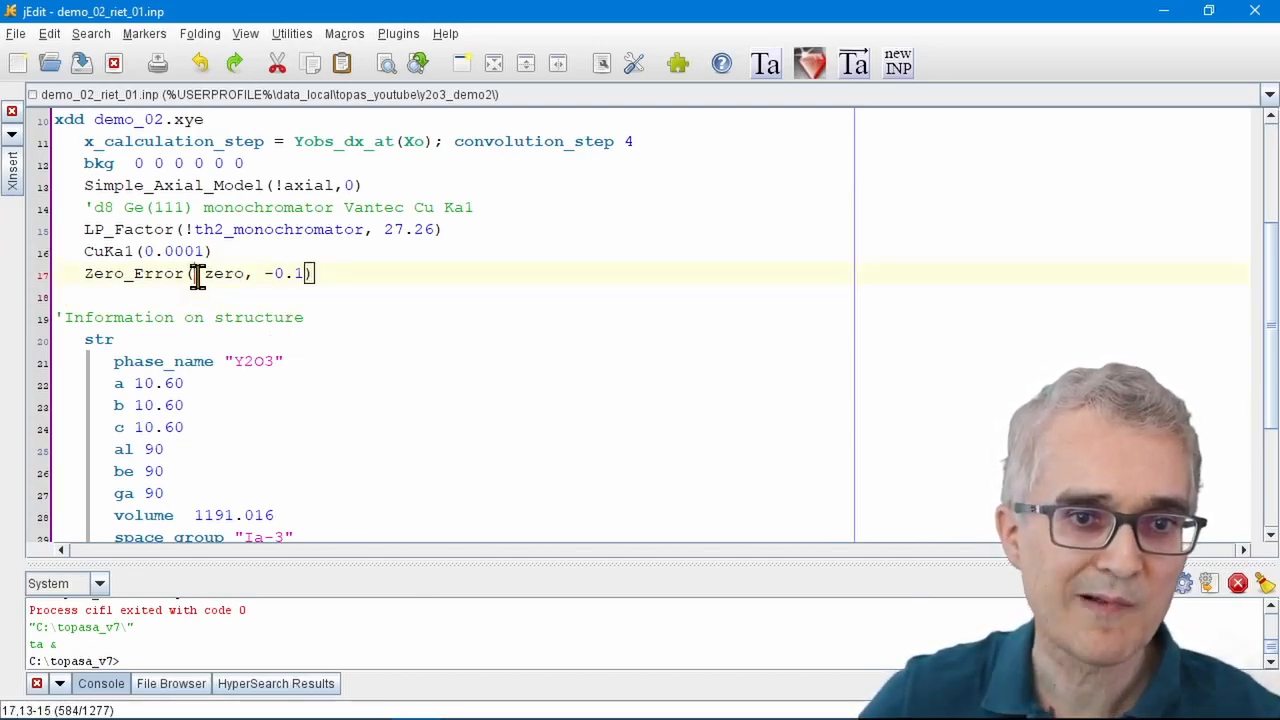
pyautogui.press('Delete')
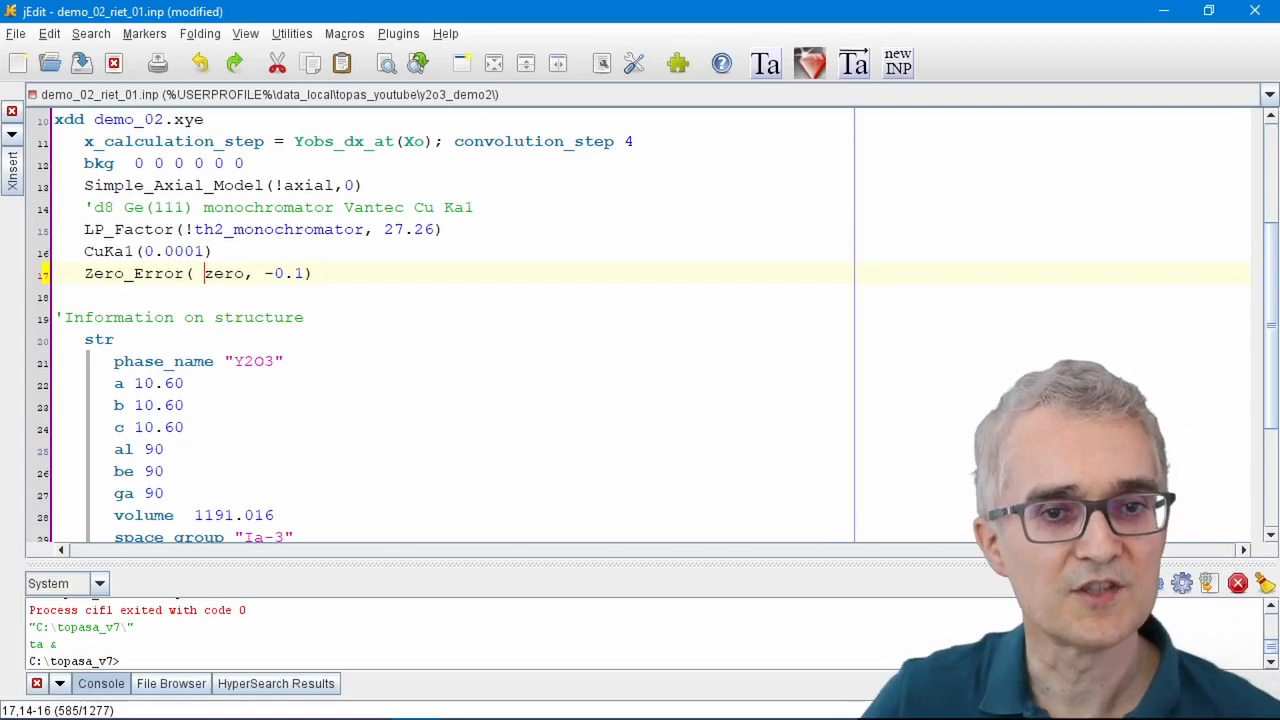
pyautogui.click(853, 63)
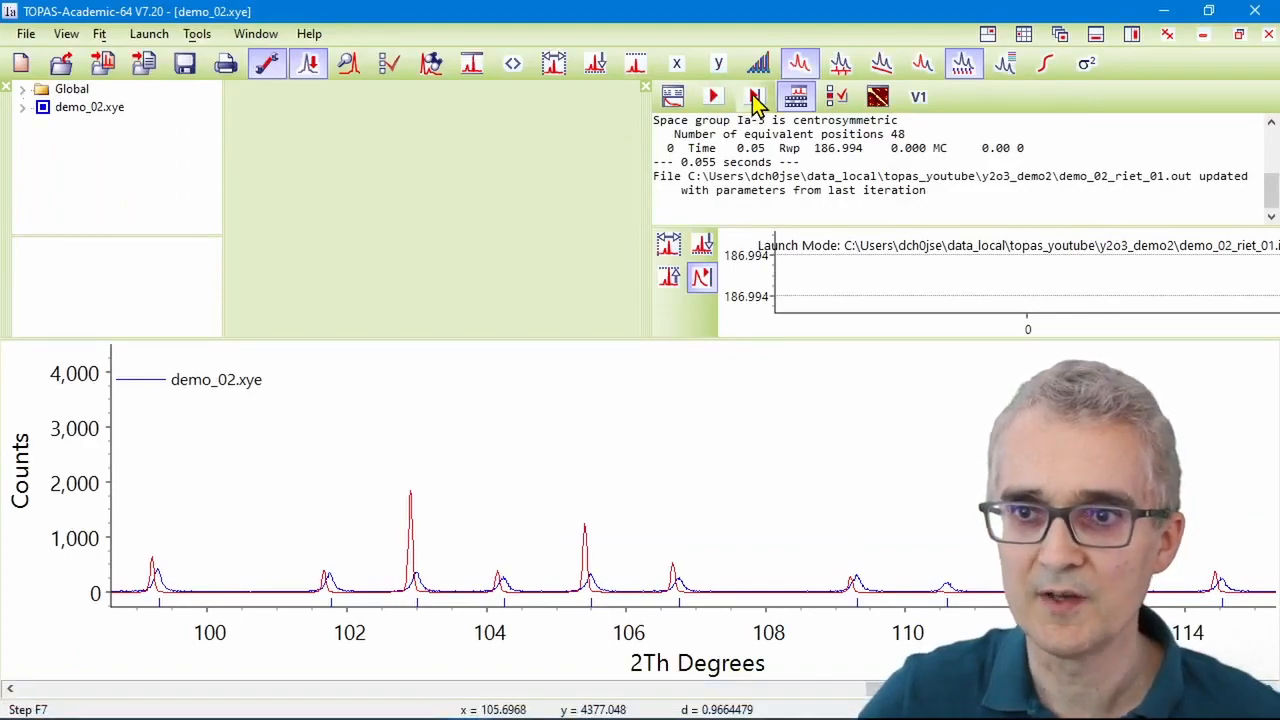
# - Start a stepped refinement in TOPAS-Academic and check the number of independent parameters in the fit log
pyautogui.click(755, 96)
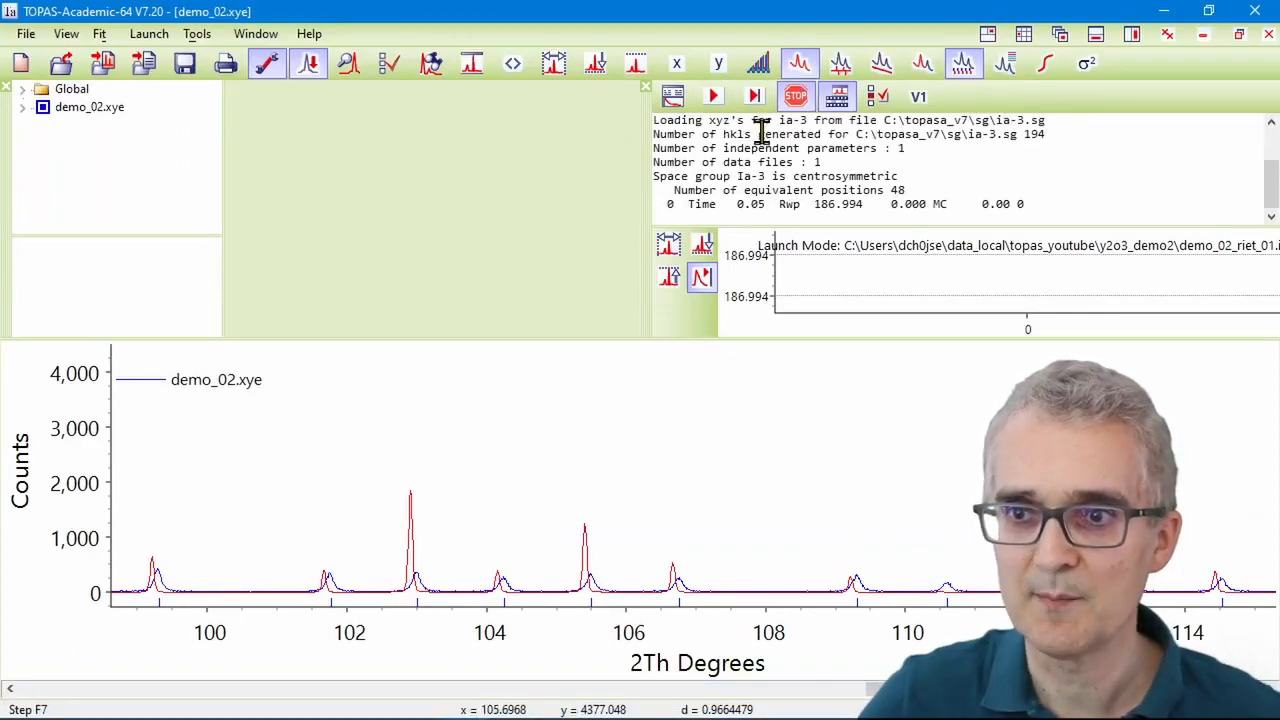
pyautogui.scroll(3, 765, 172)
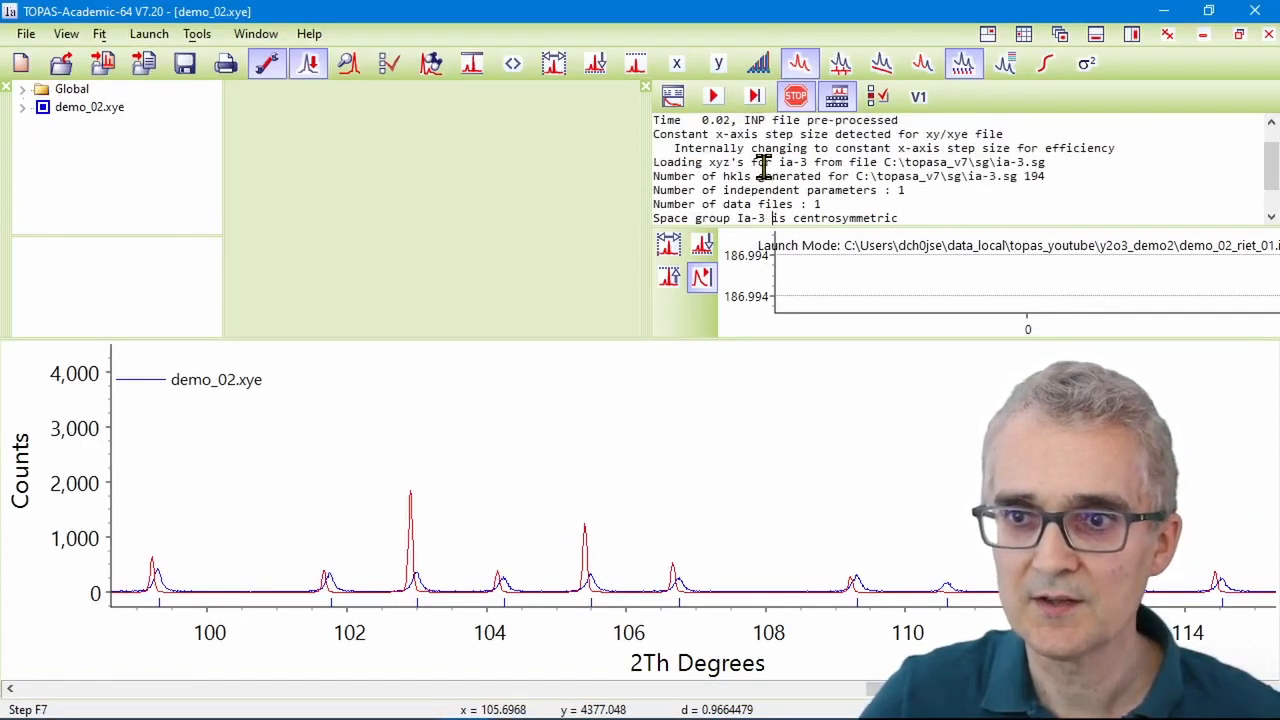
pyautogui.scroll(-3, 700, 165)
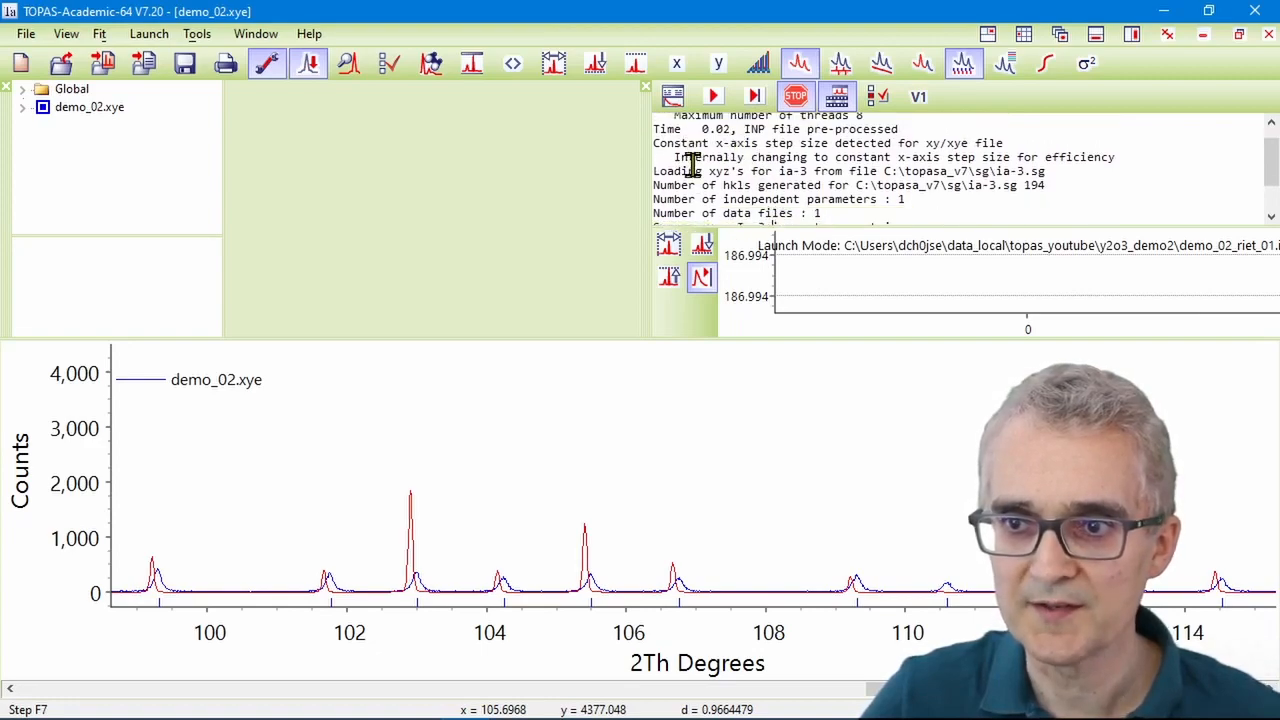
pyautogui.moveTo(660, 152); pyautogui.dragTo(912, 150)
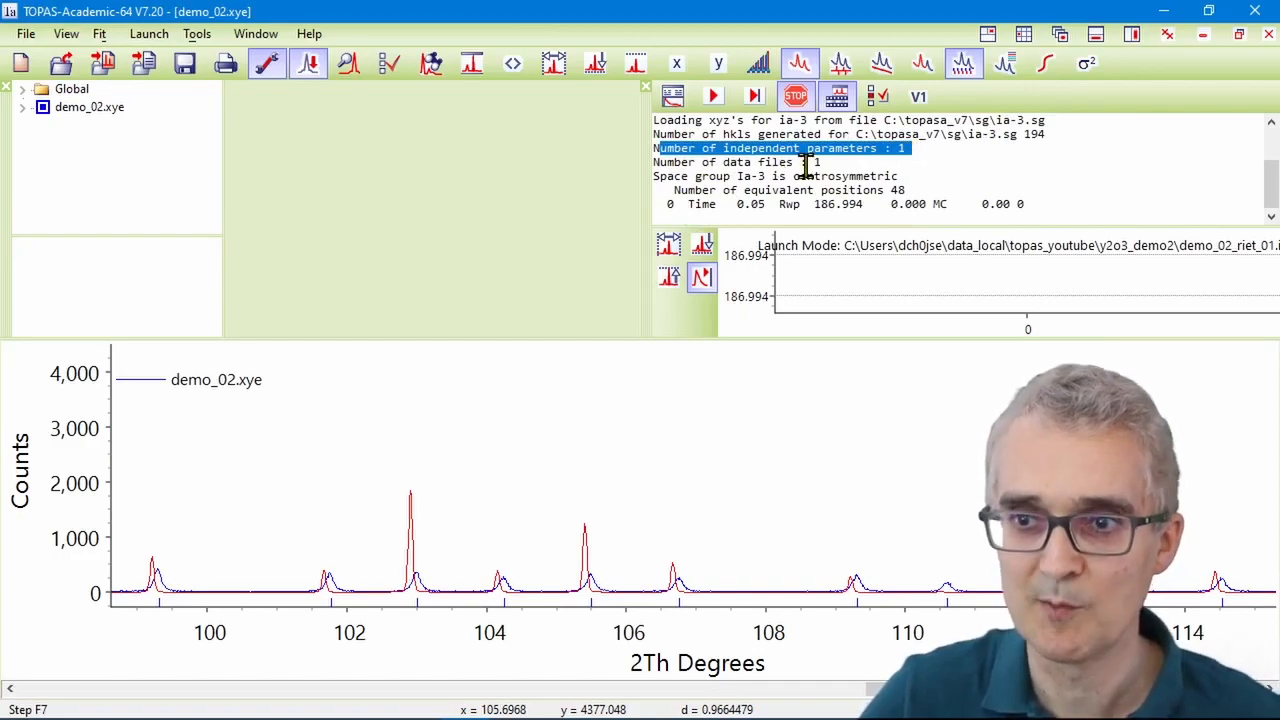
# - Run the zero error refinement to completion, accept the input file update and examine the refined Zero_Error value in jEdit
pyautogui.click(712, 97)
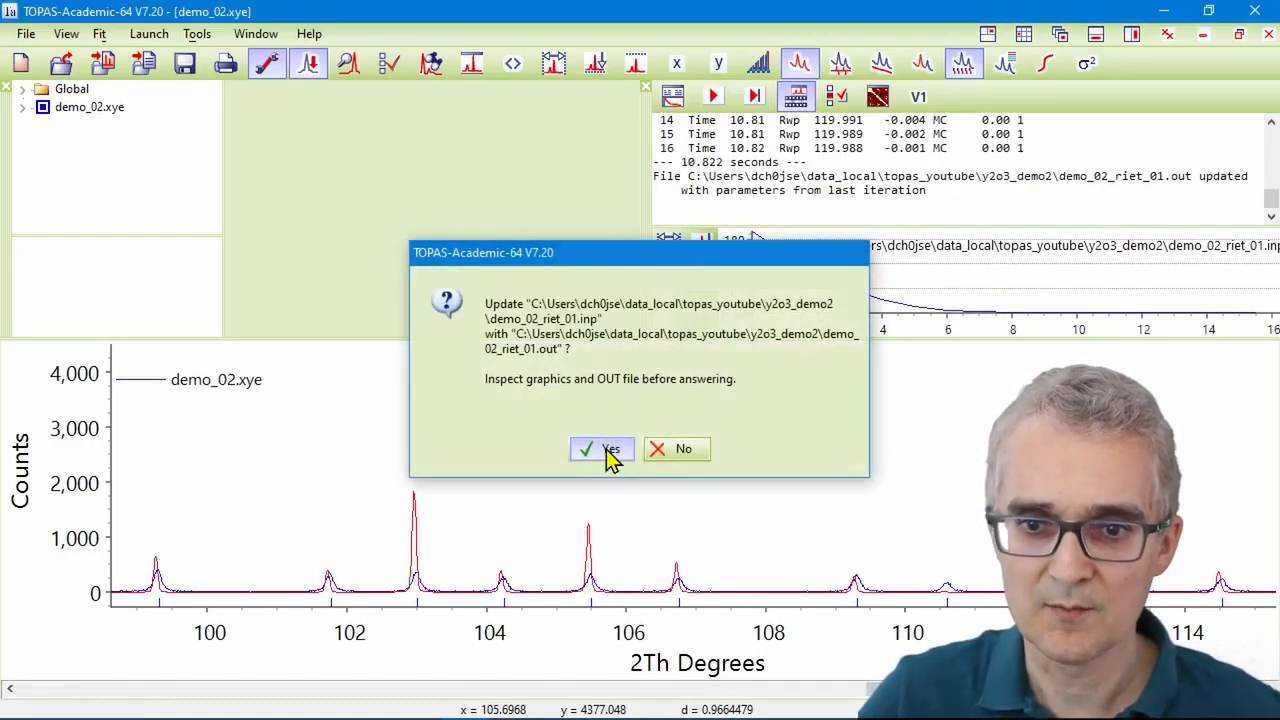
pyautogui.click(610, 449)
pyautogui.click(423, 696)
pyautogui.click(852, 474)
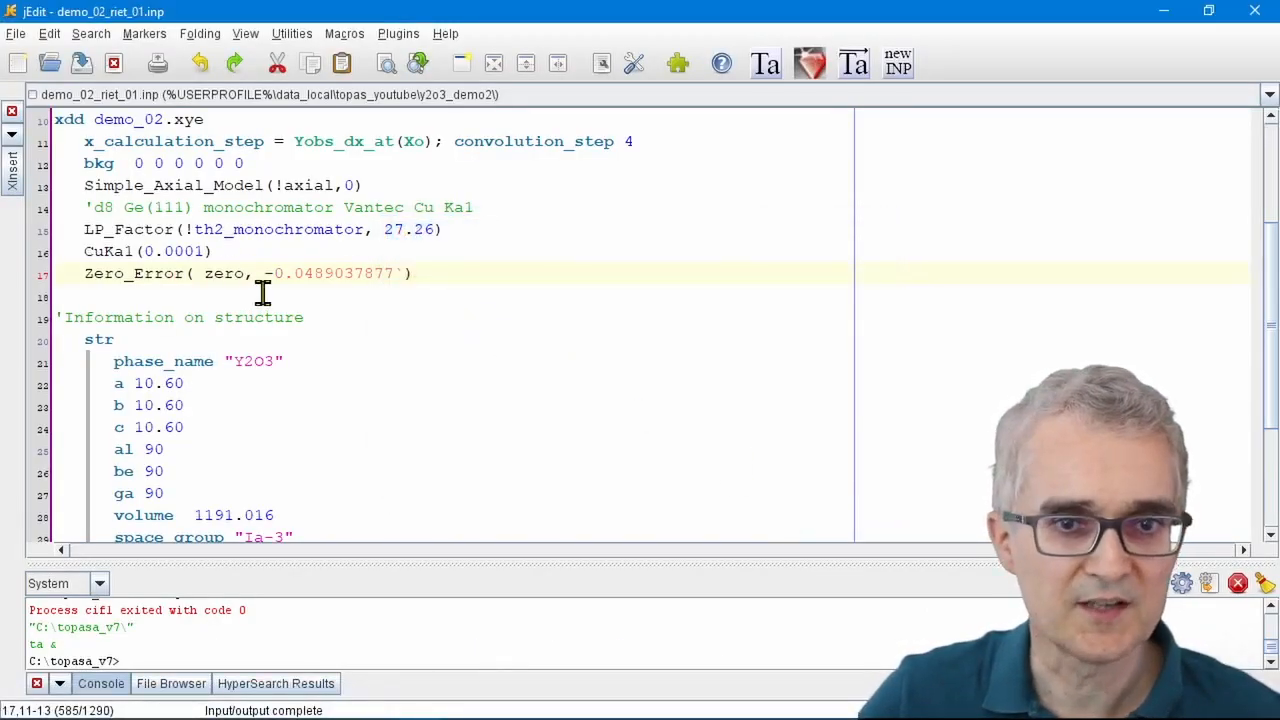
pyautogui.moveTo(266, 275); pyautogui.dragTo(388, 280)
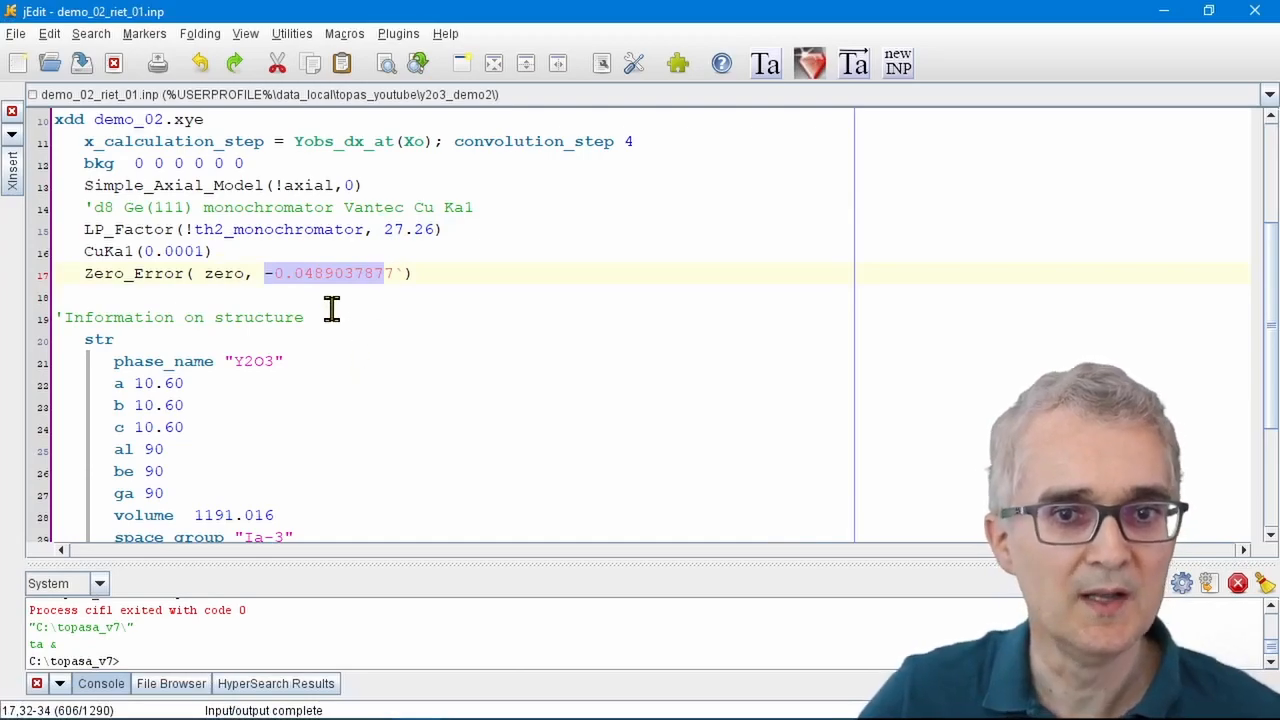
pyautogui.click(303, 276)
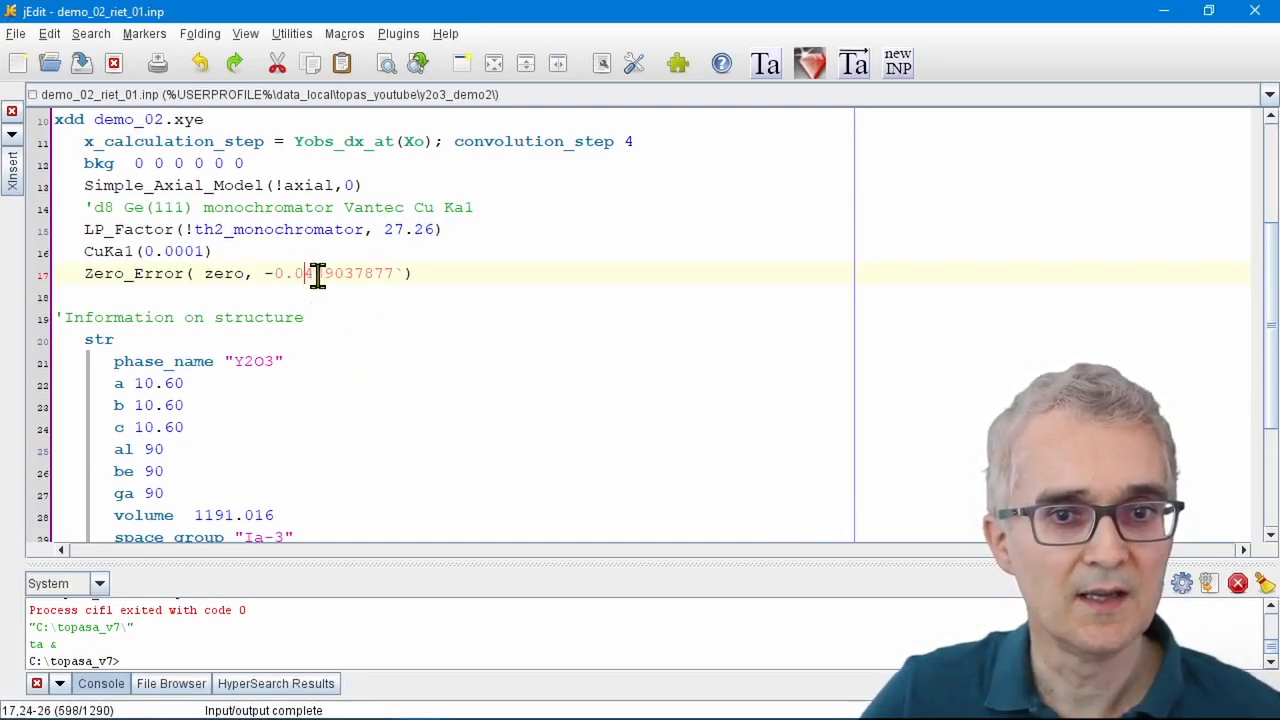
# - Fix the refined zero error by inserting ! before zero in the Zero_Error line and save the input file for TOPAS
pyautogui.click(205, 273)
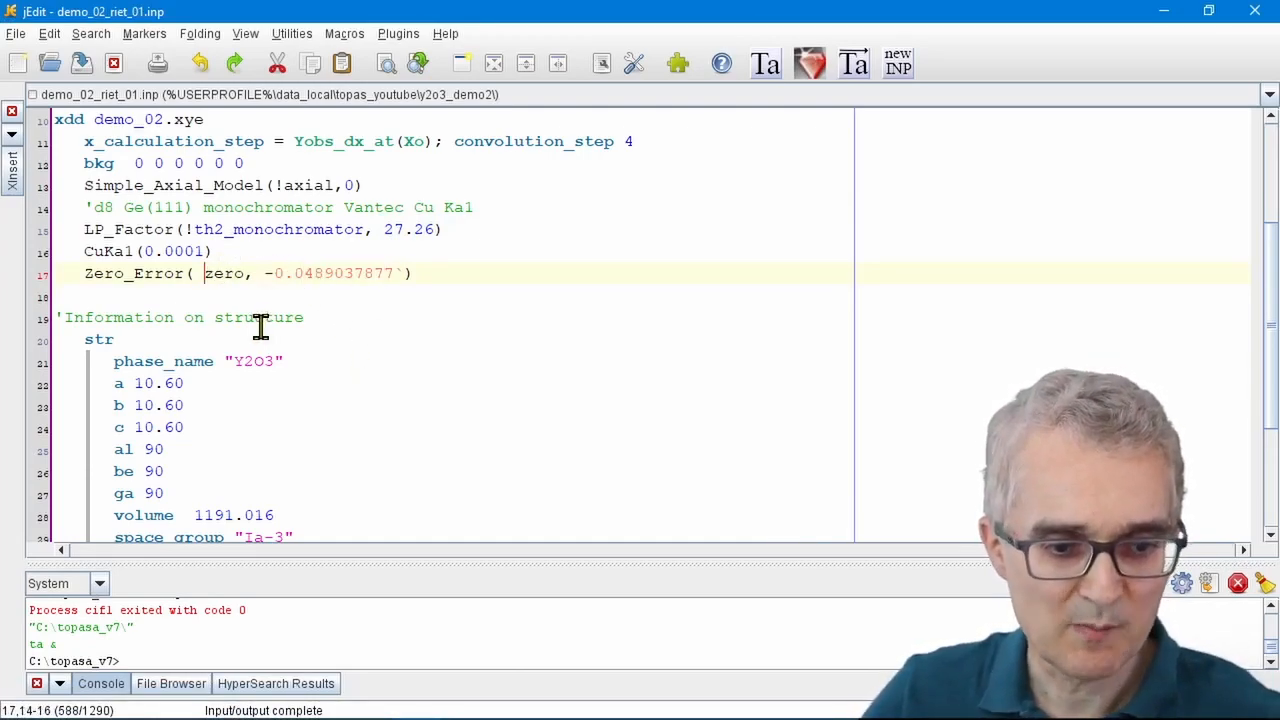
pyautogui.write('!')
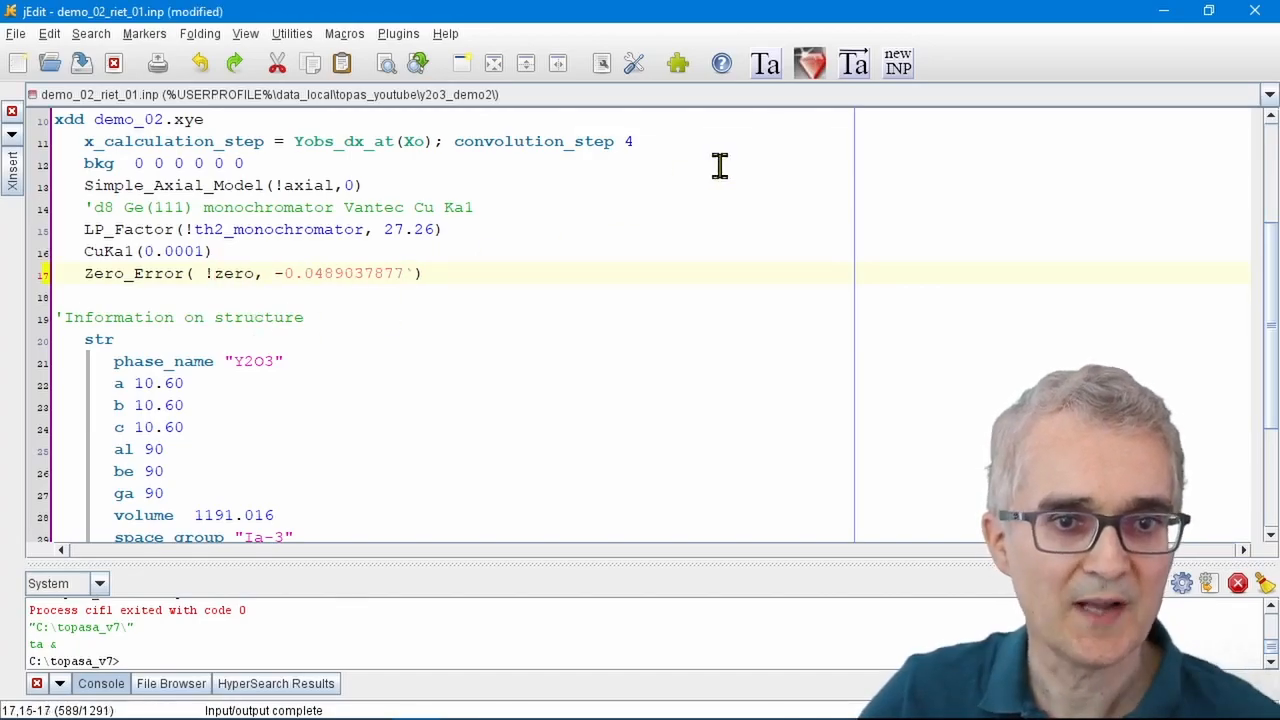
pyautogui.click(853, 63)
# - Run TOPAS-Academic with the zero error fixed, accept the input file update and examine the reloaded Zero_Error line in jEdit
pyautogui.click(1160, 11)
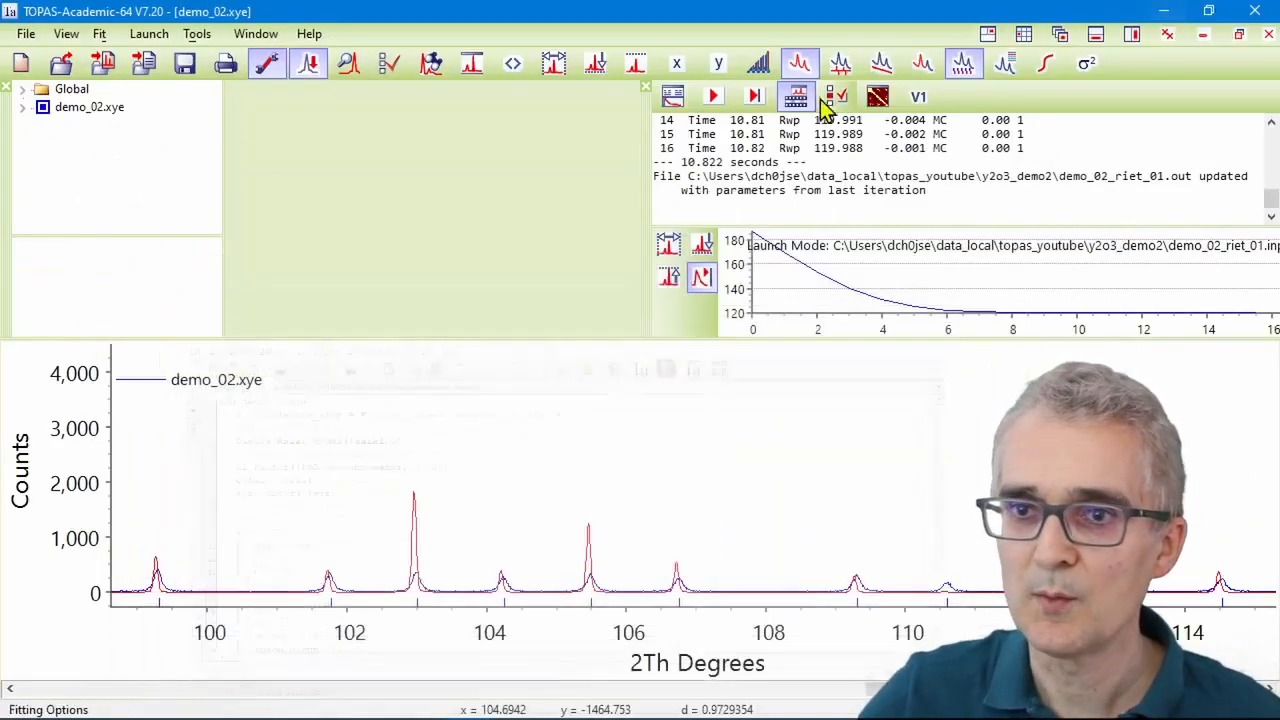
pyautogui.click(716, 96)
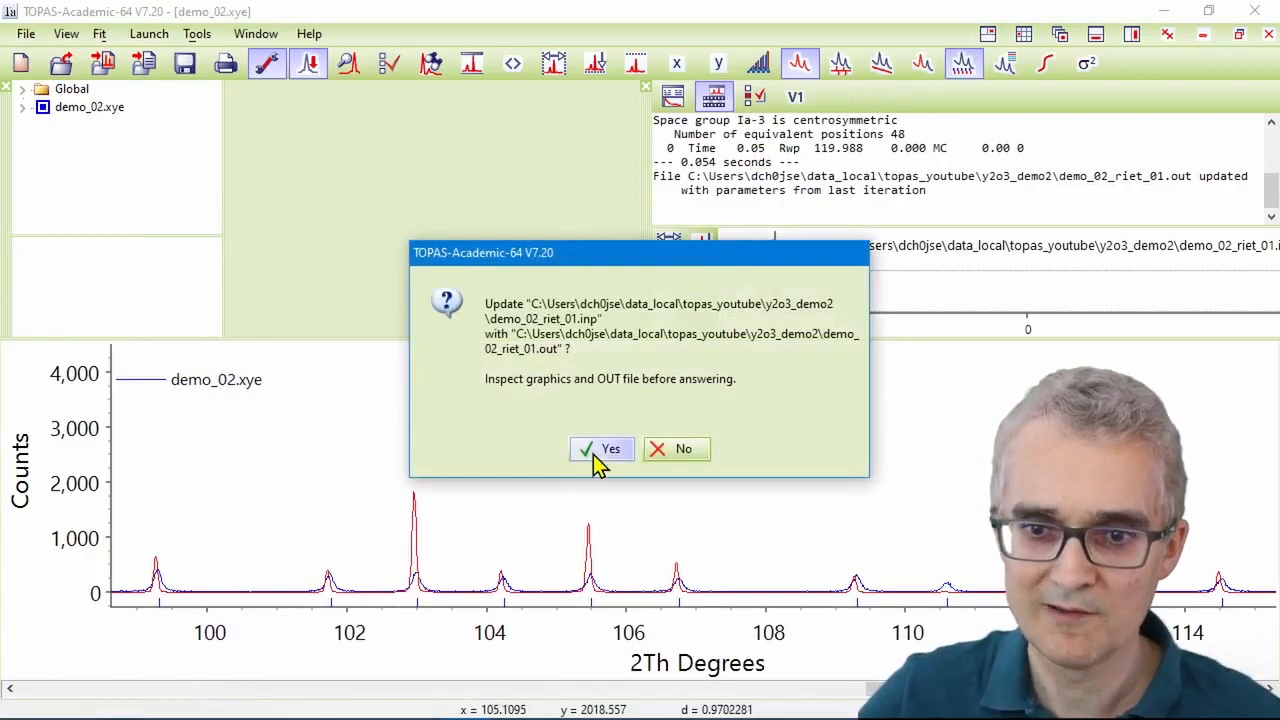
pyautogui.click(598, 449)
pyautogui.click(416, 702)
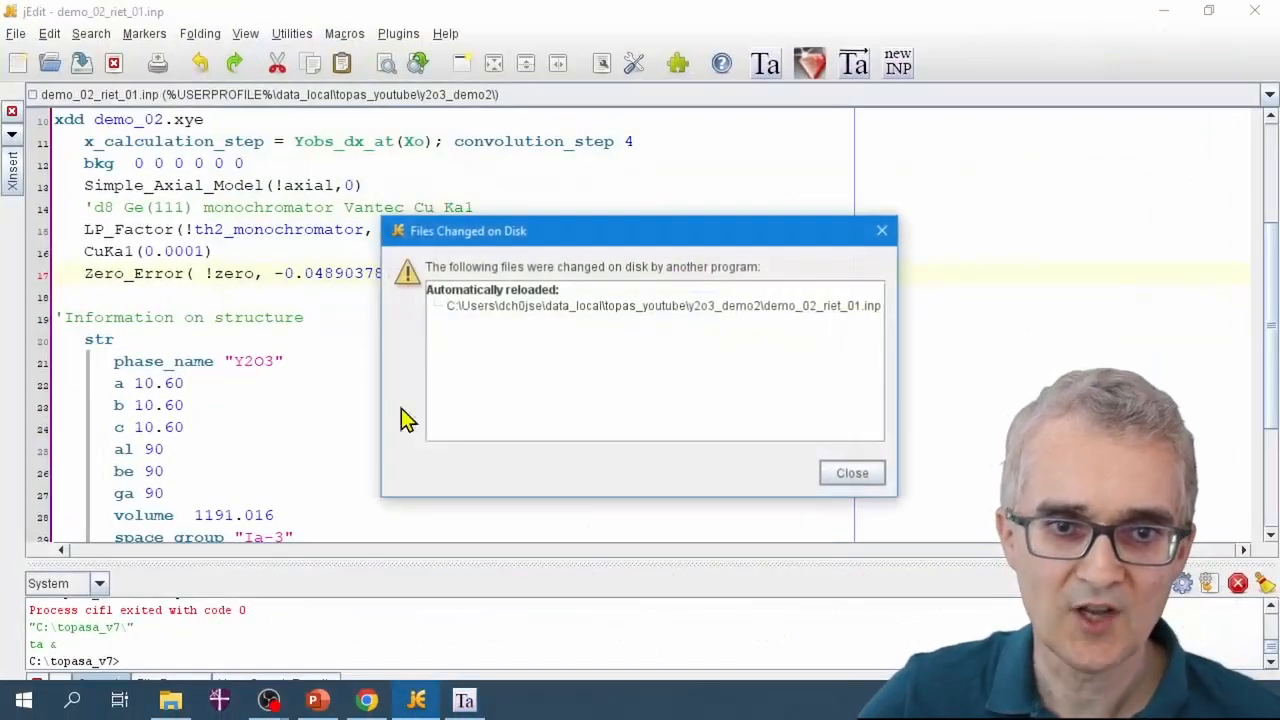
pyautogui.click(855, 473)
pyautogui.click(228, 287)
pyautogui.moveTo(206, 273); pyautogui.dragTo(402, 277)
pyautogui.moveTo(276, 273); pyautogui.dragTo(406, 274)
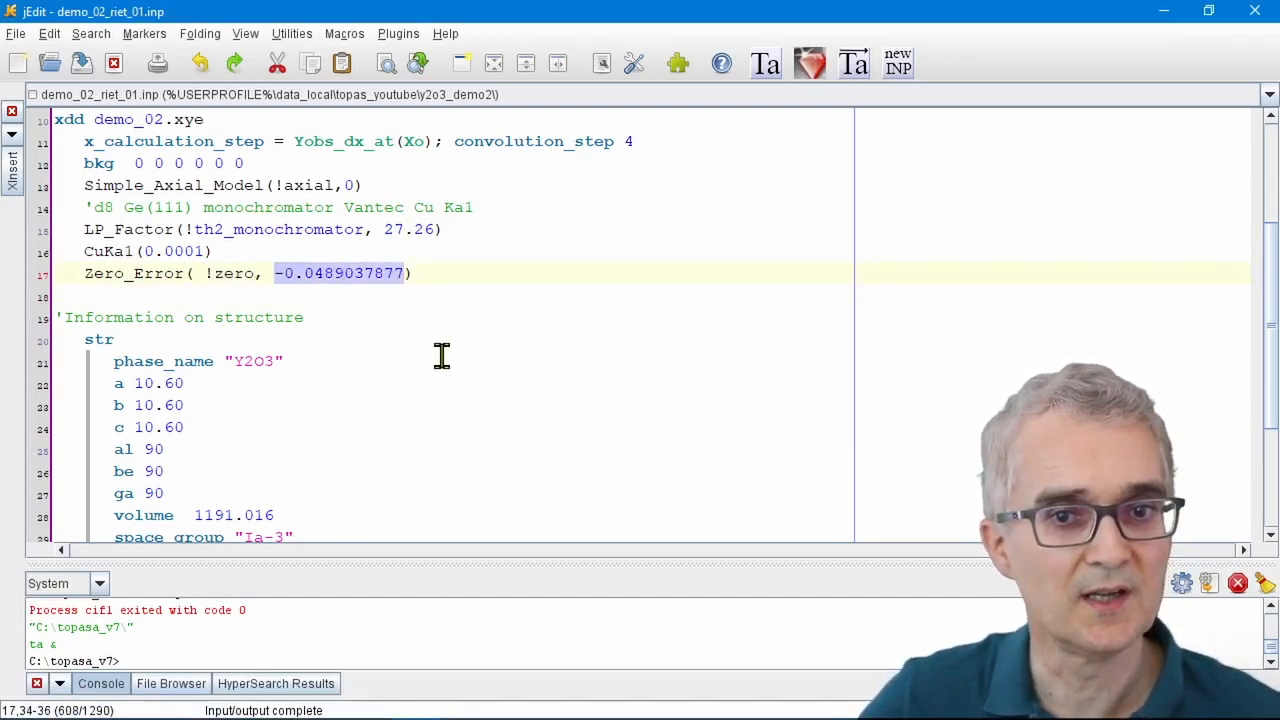
# - Delete the parameter name !zero from the Zero_Error line, leaving the name blank, and save the input file for TOPAS
pyautogui.click(205, 276)
pyautogui.moveTo(205, 276); pyautogui.dragTo(250, 278)
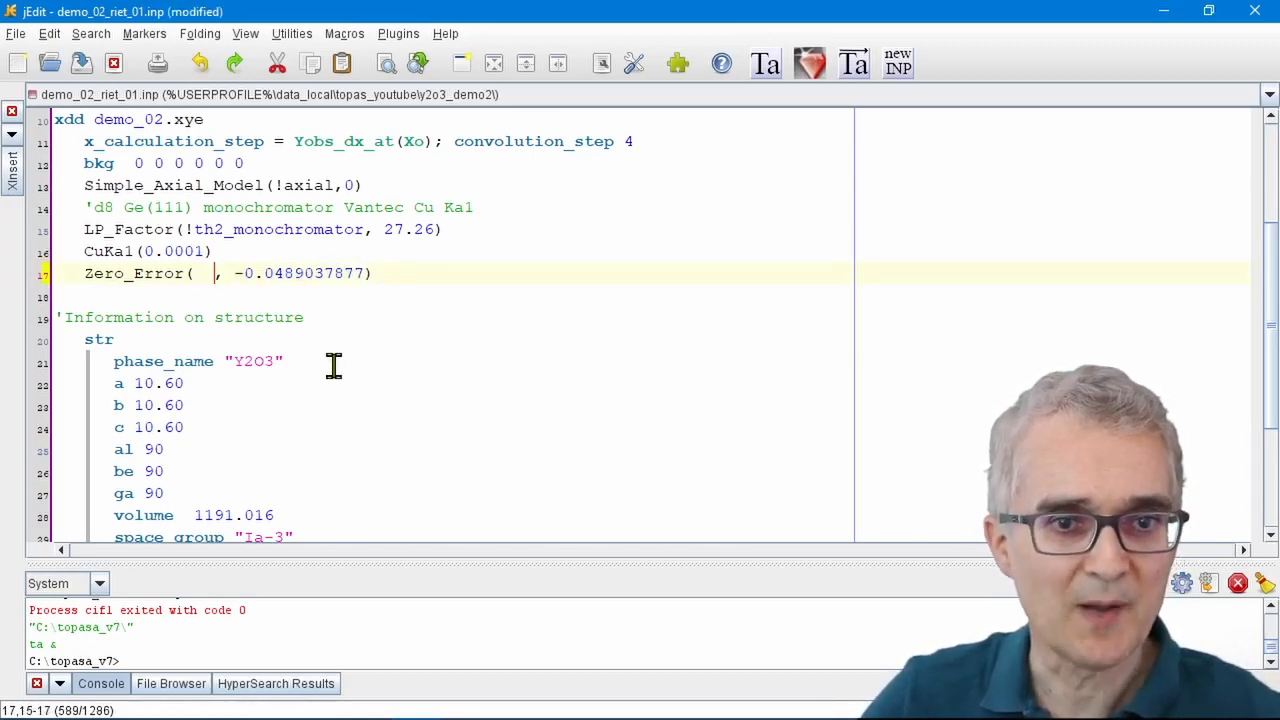
pyautogui.click(854, 64)
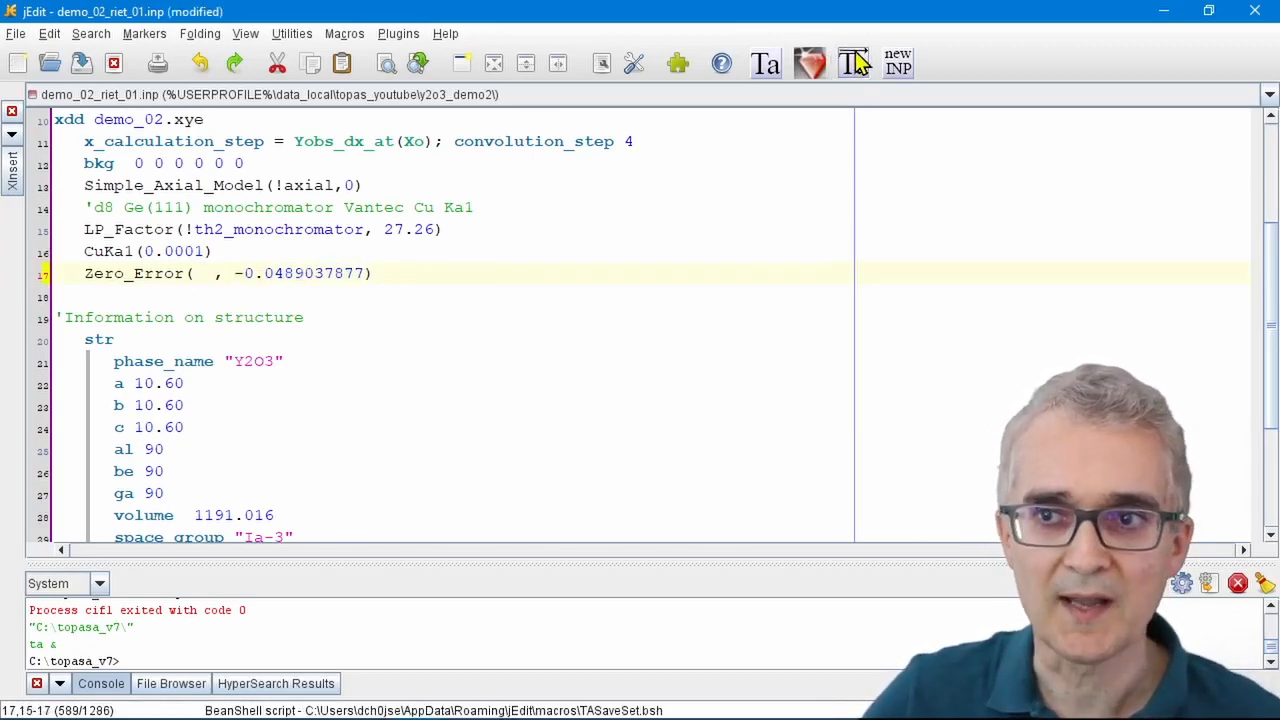
# - Switch to TOPAS-Academic, run the fit with the unnamed zero error parameter and accept the input file update
pyautogui.click(464, 700)
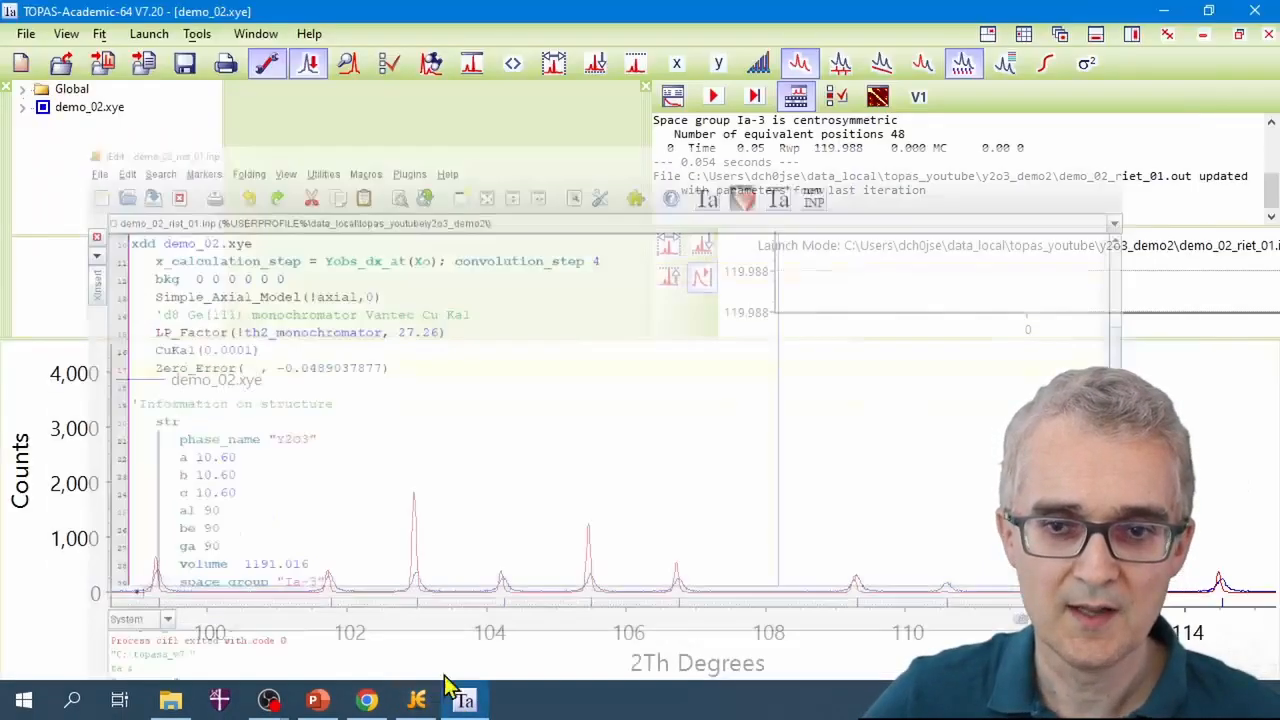
pyautogui.click(715, 99)
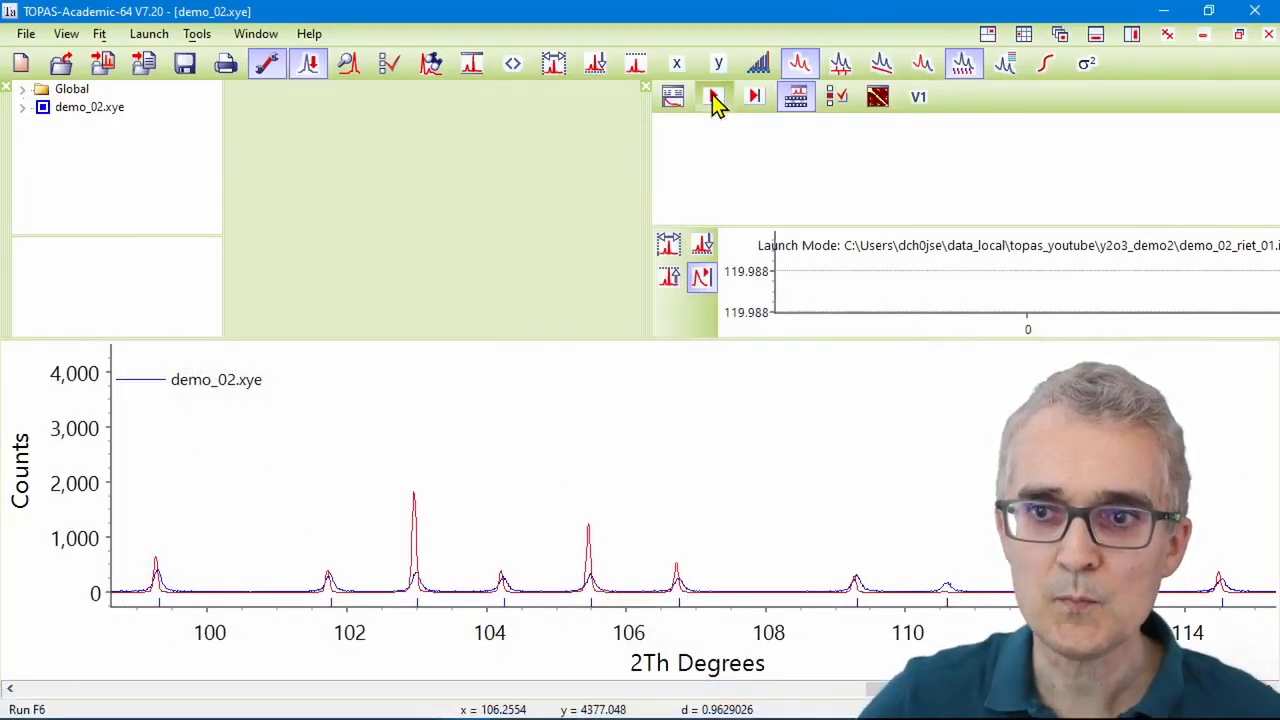
pyautogui.click(609, 450)
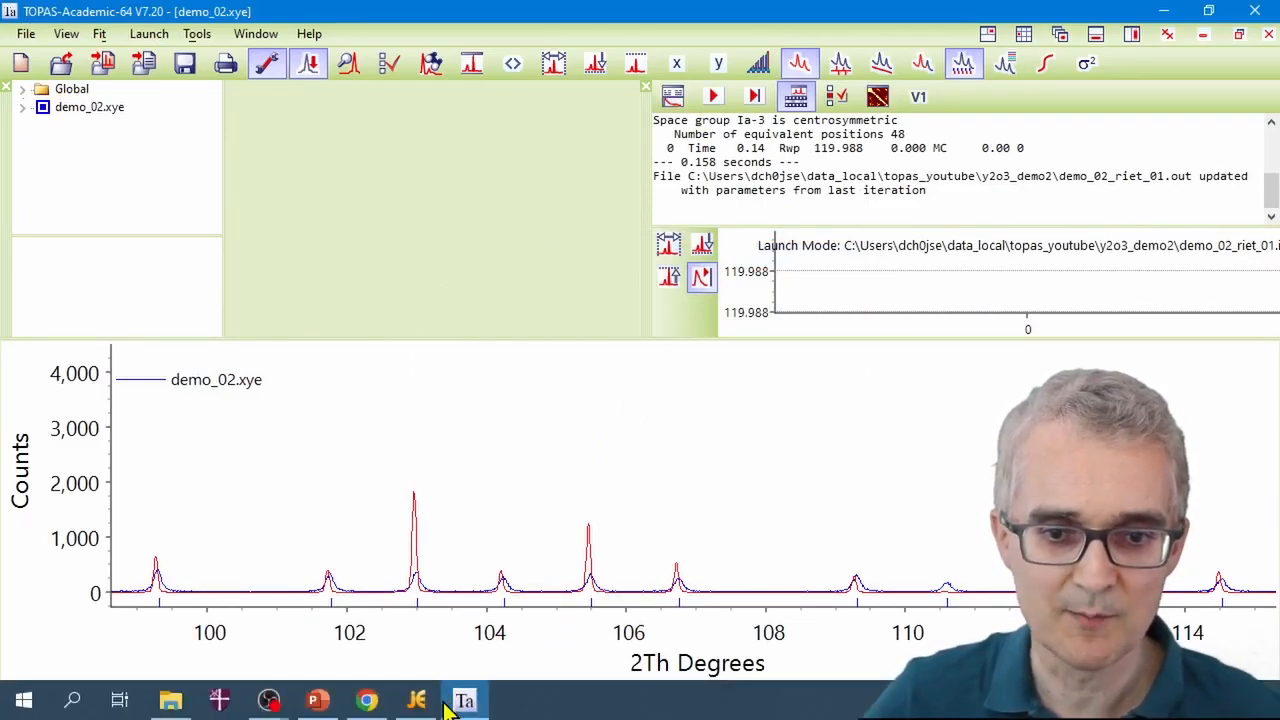
# - Switch to jEdit, reload the input file and enter @ in place of the blank Zero_Error parameter name
pyautogui.click(417, 706)
pyautogui.click(838, 477)
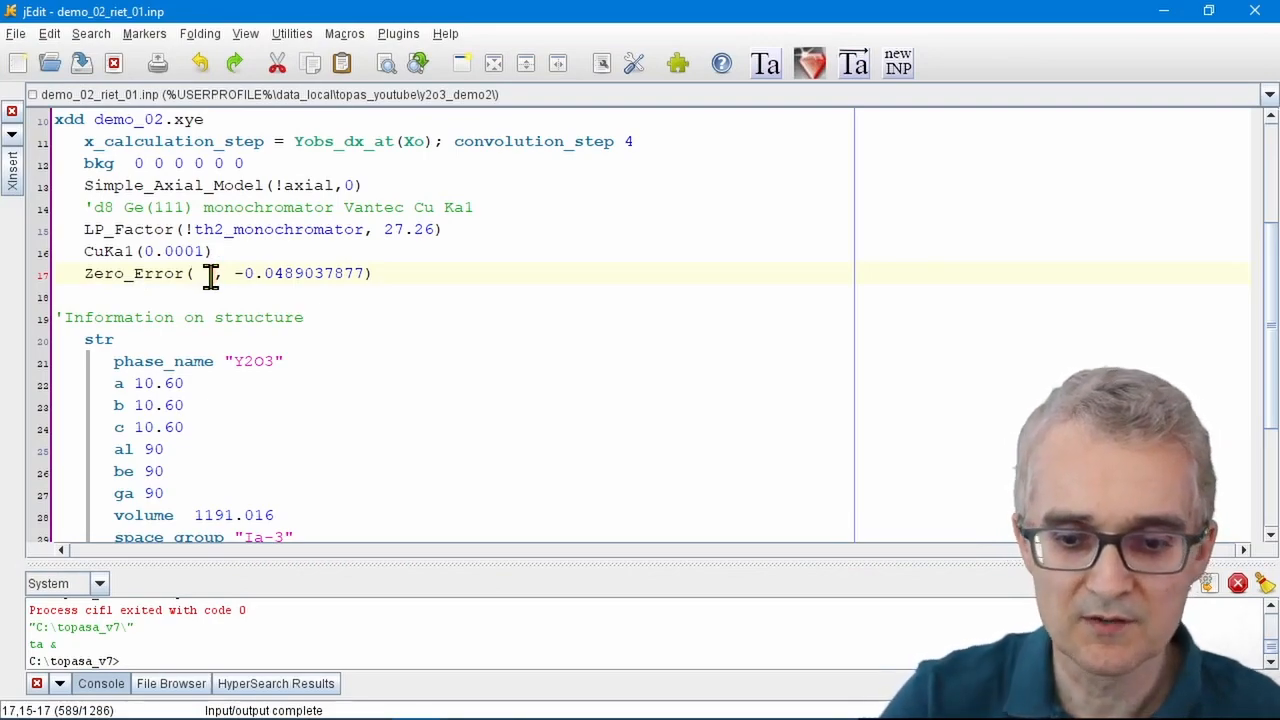
pyautogui.write('@')
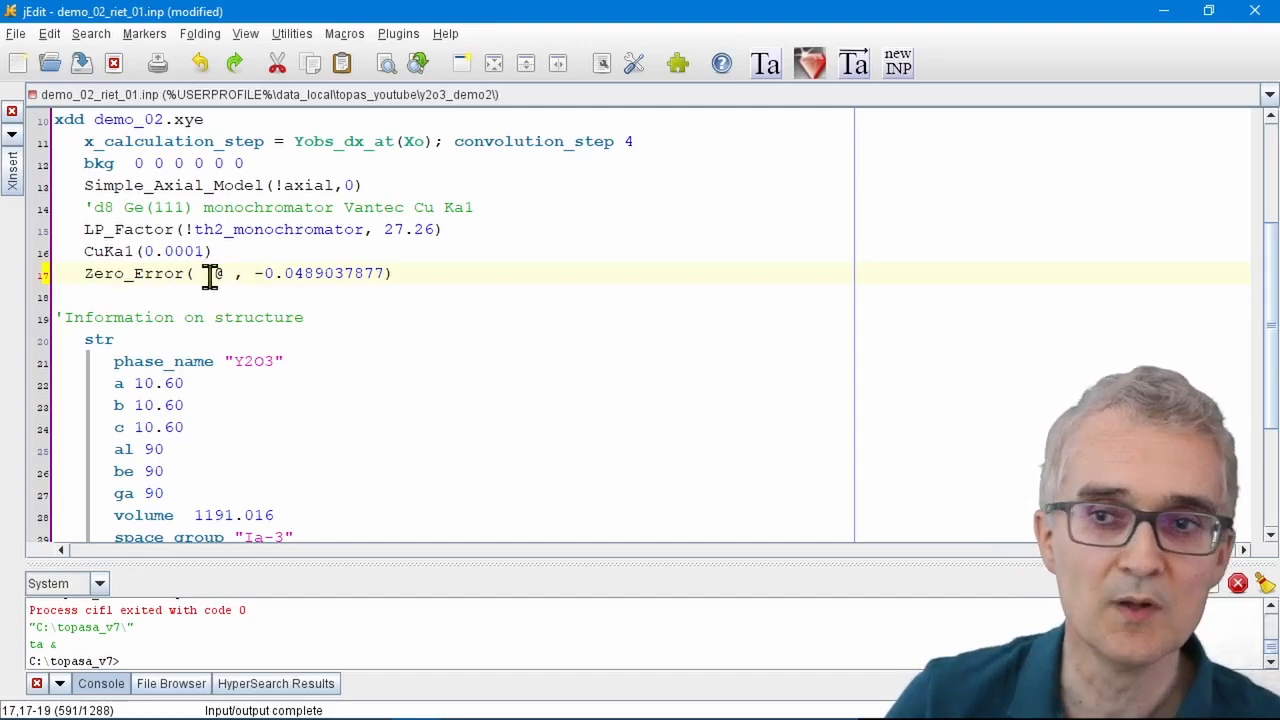
# - Save the input file for TOPAS, switch to TOPAS-Academic, run the fit with the @ zero error parameter and accept the input file update
pyautogui.click(851, 66)
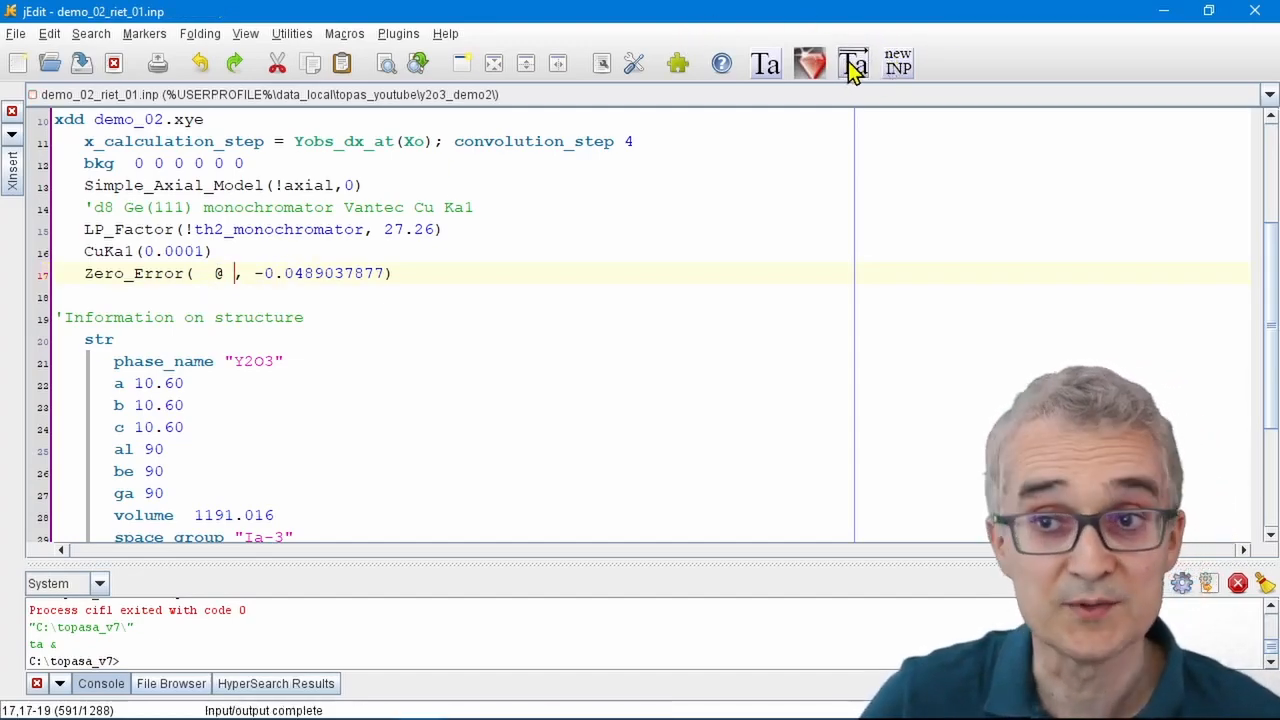
pyautogui.moveTo(522, 716)
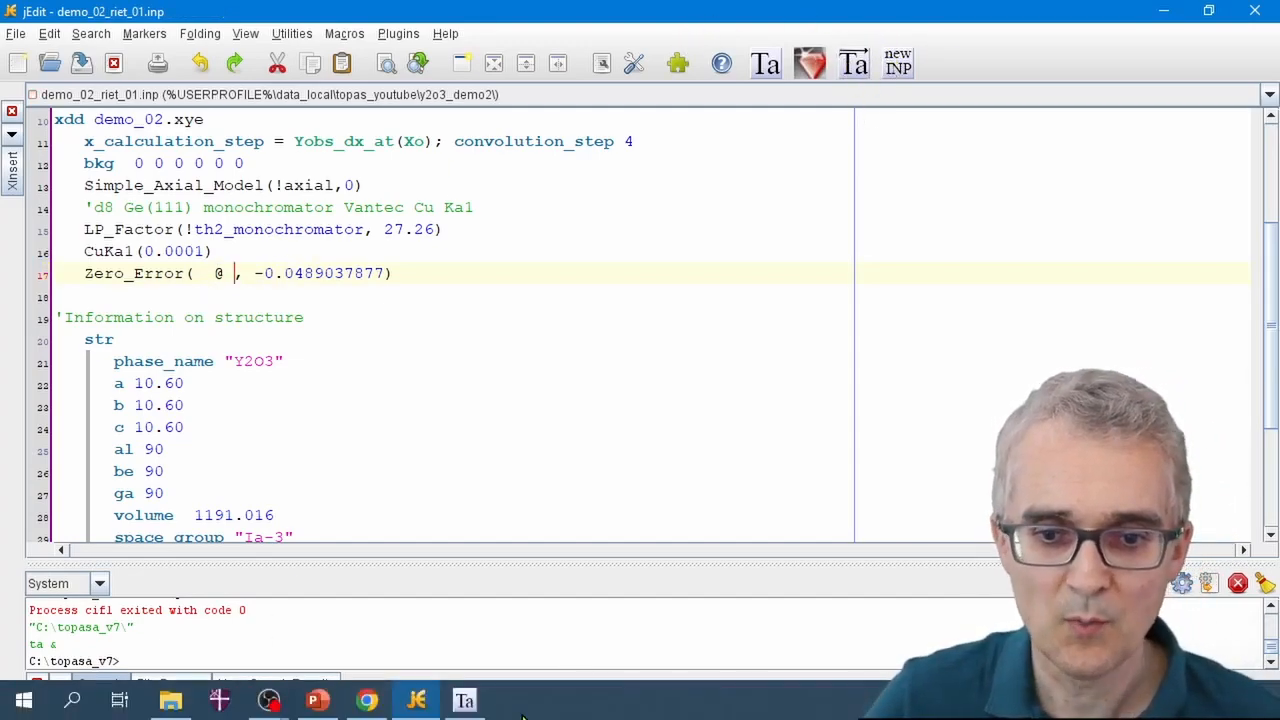
pyautogui.click(464, 700)
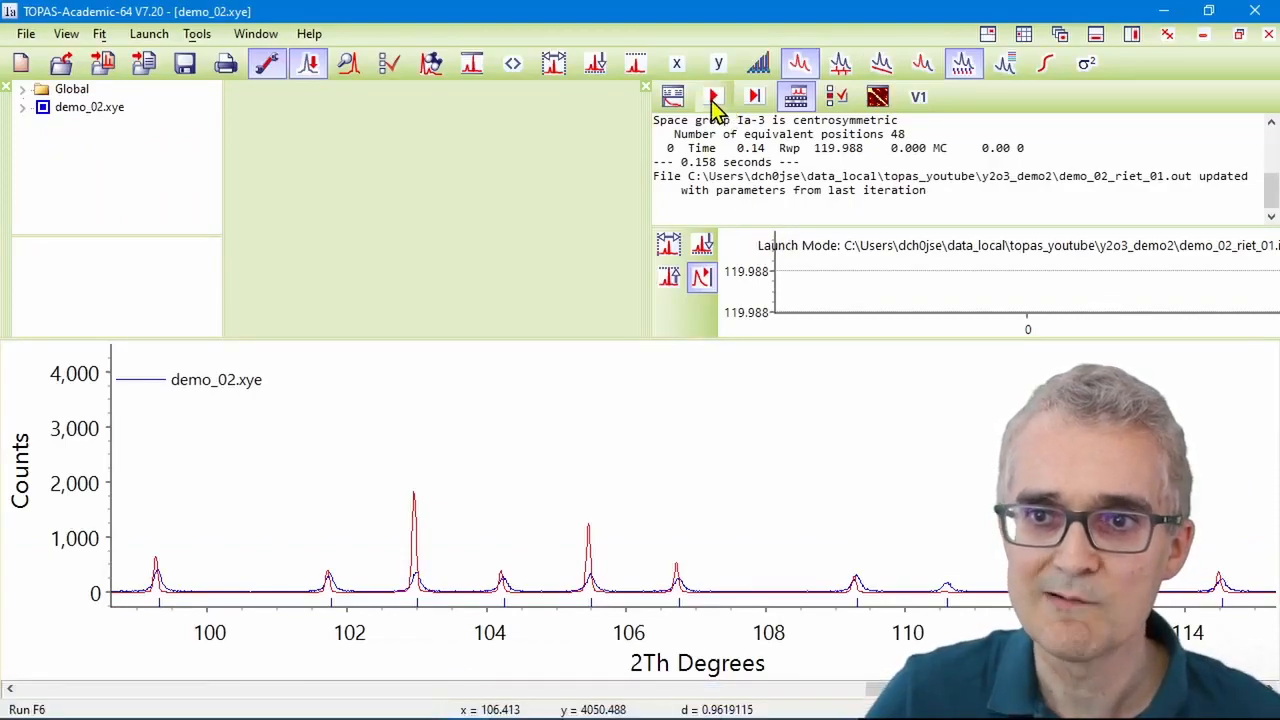
pyautogui.click(714, 98)
pyautogui.click(616, 451)
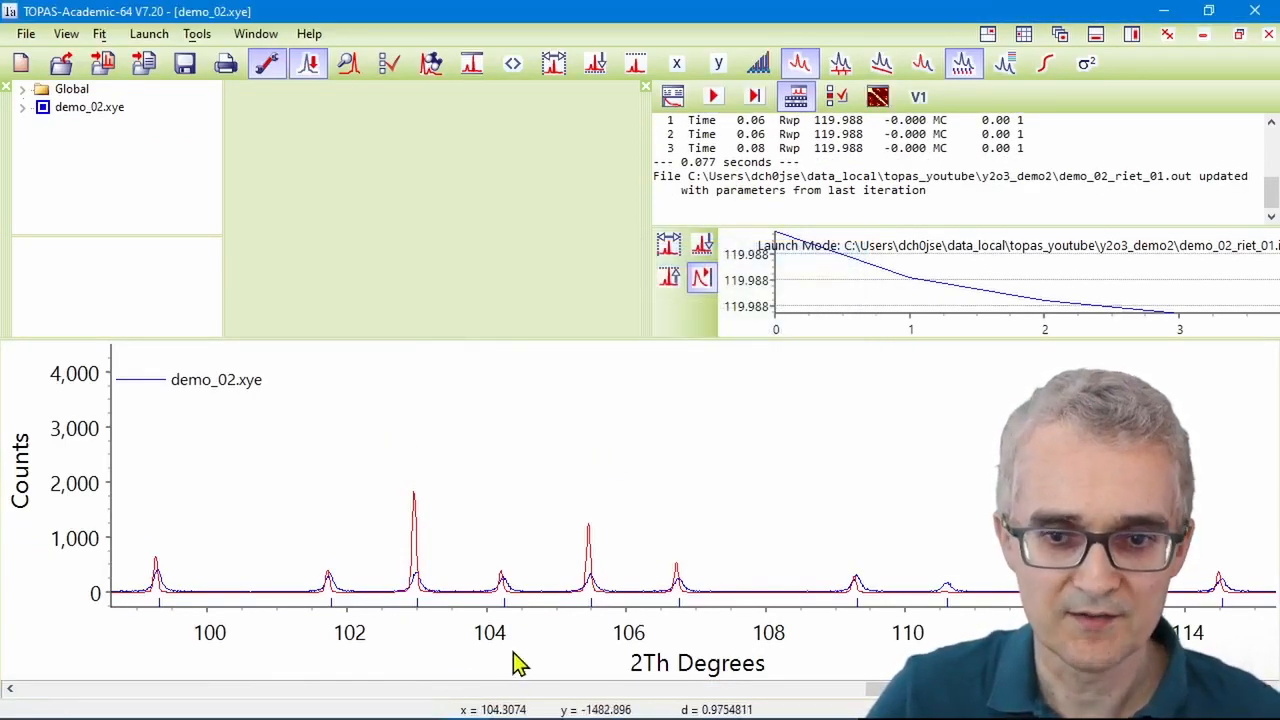
# - Switch to jEdit, dismiss the file reload notice and examine the refined value and syntax of the Zero_Error line
pyautogui.moveTo(512, 716)
pyautogui.click(418, 712)
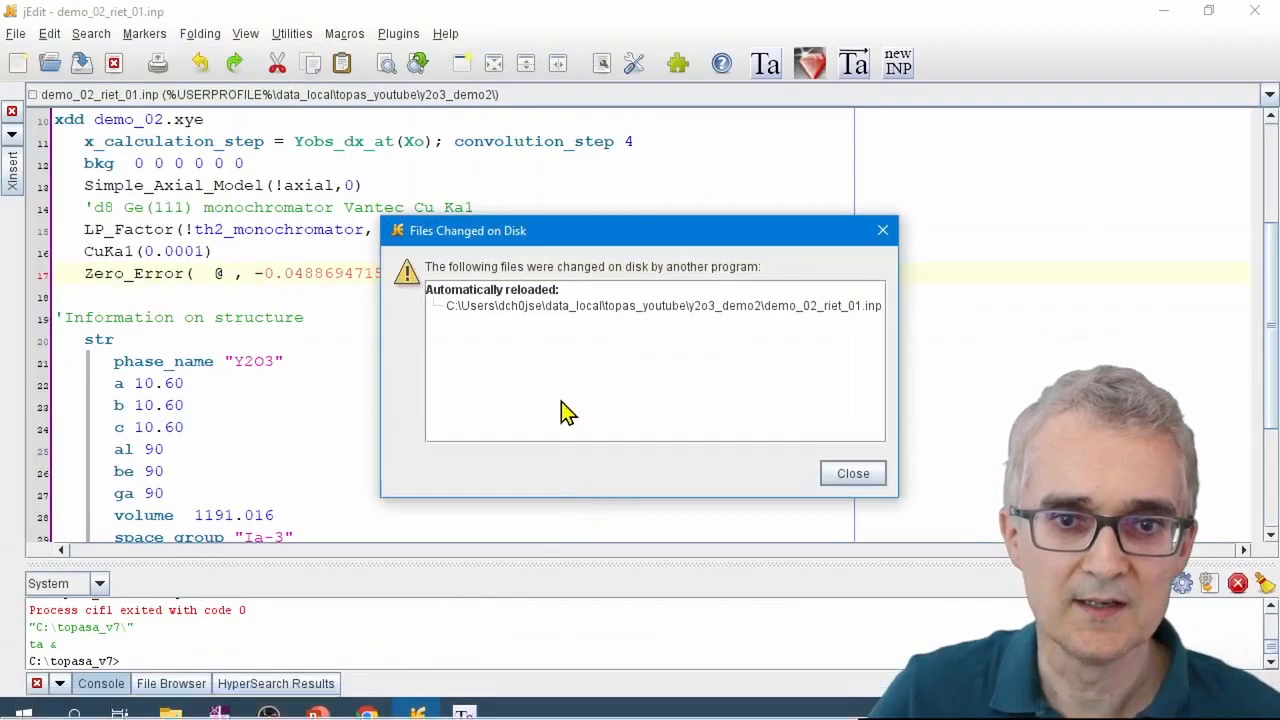
pyautogui.click(853, 473)
pyautogui.moveTo(255, 273); pyautogui.dragTo(374, 273)
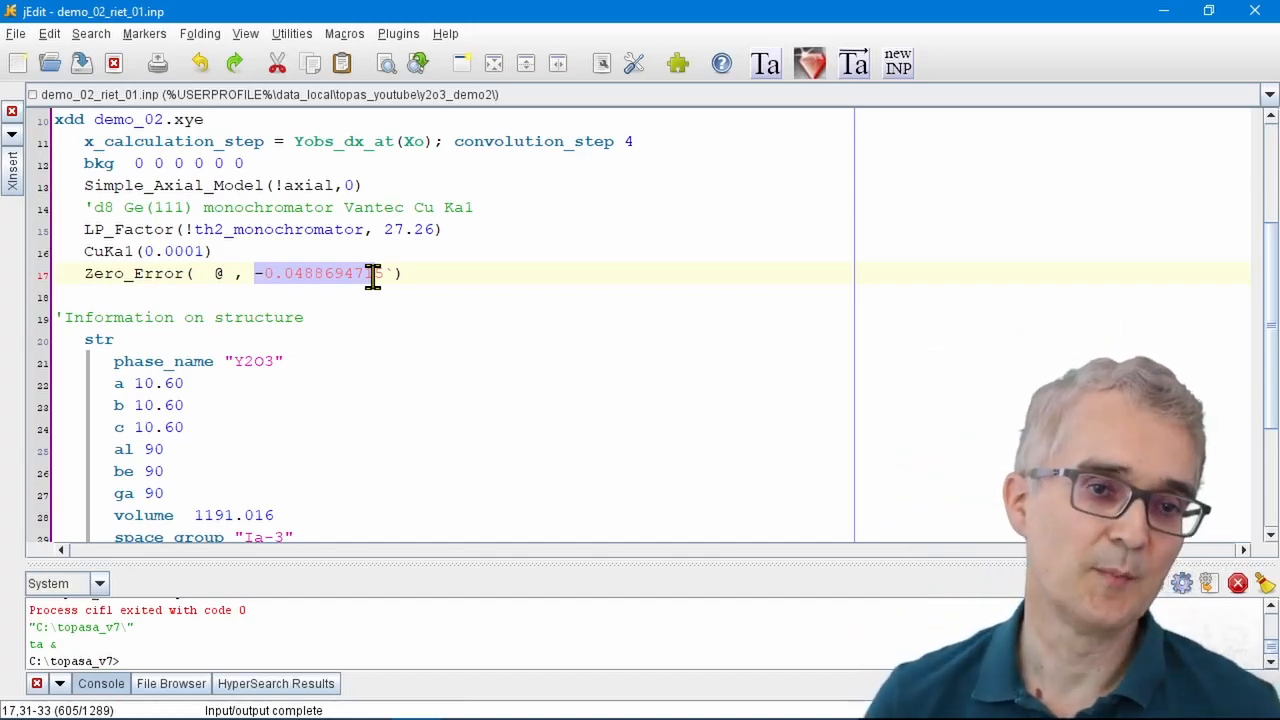
pyautogui.click(413, 272)
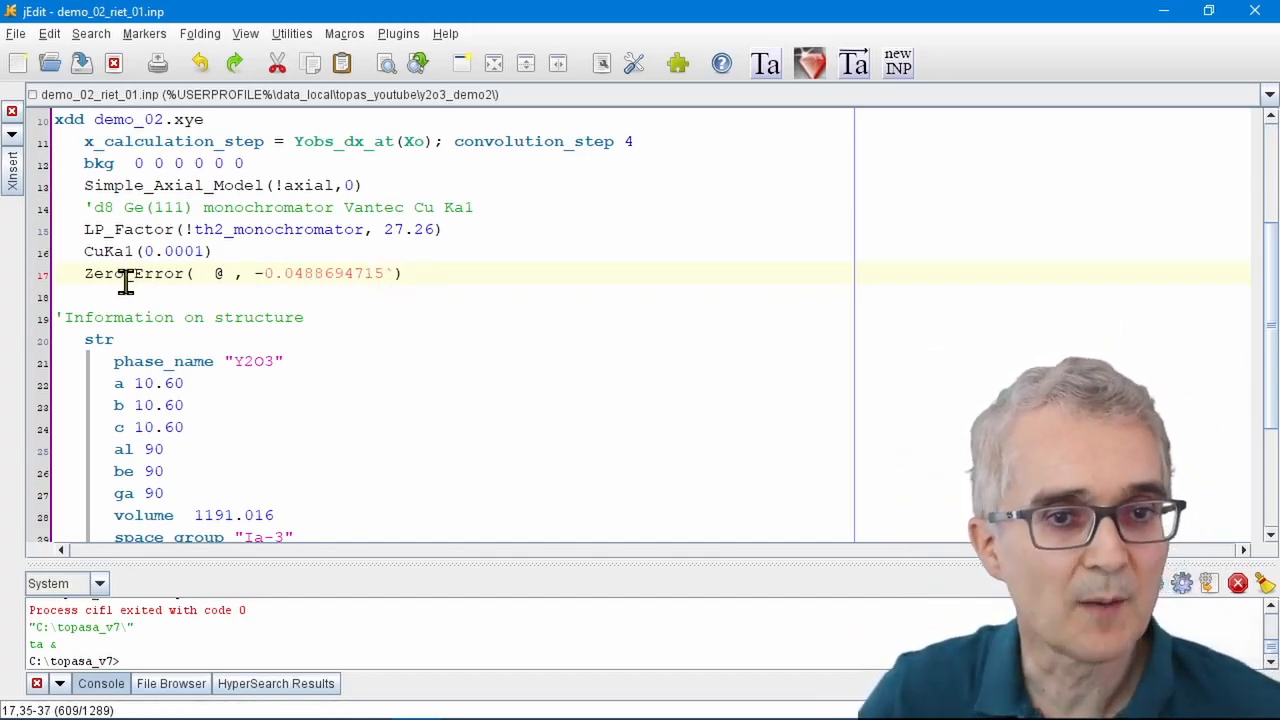
pyautogui.moveTo(84, 273); pyautogui.dragTo(457, 274)
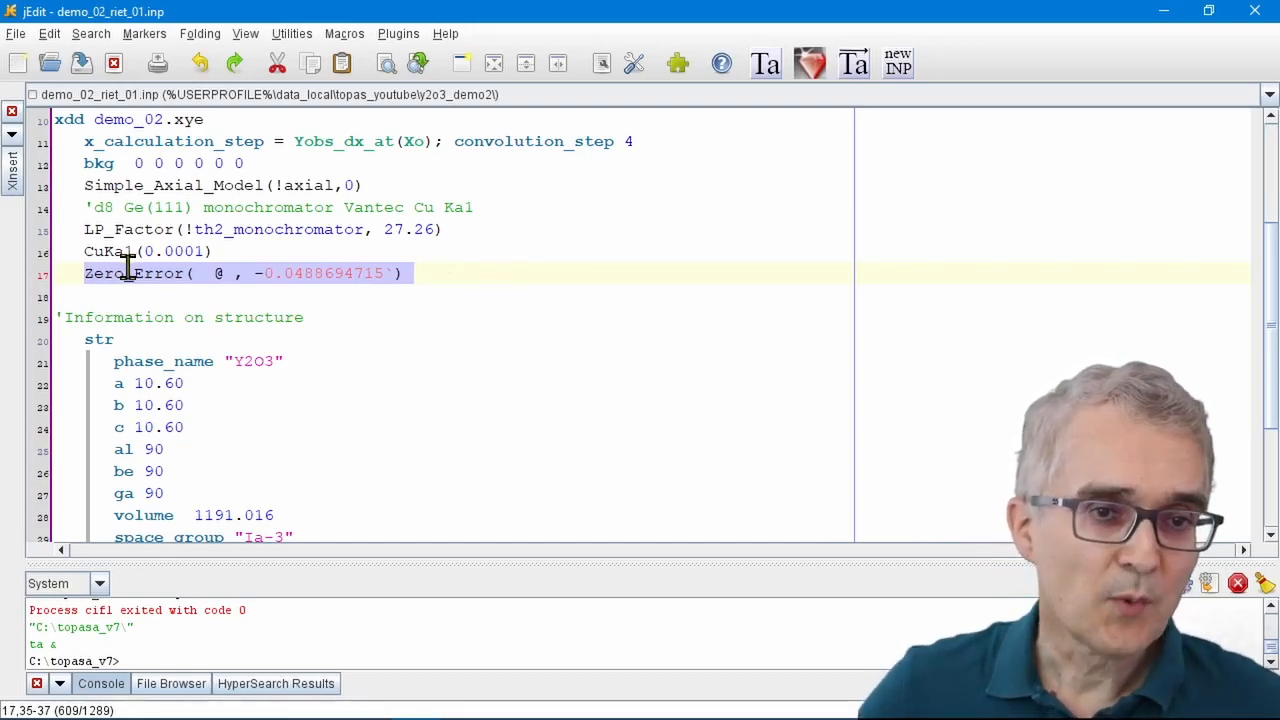
pyautogui.click(86, 292)
pyautogui.moveTo(84, 274); pyautogui.dragTo(395, 280)
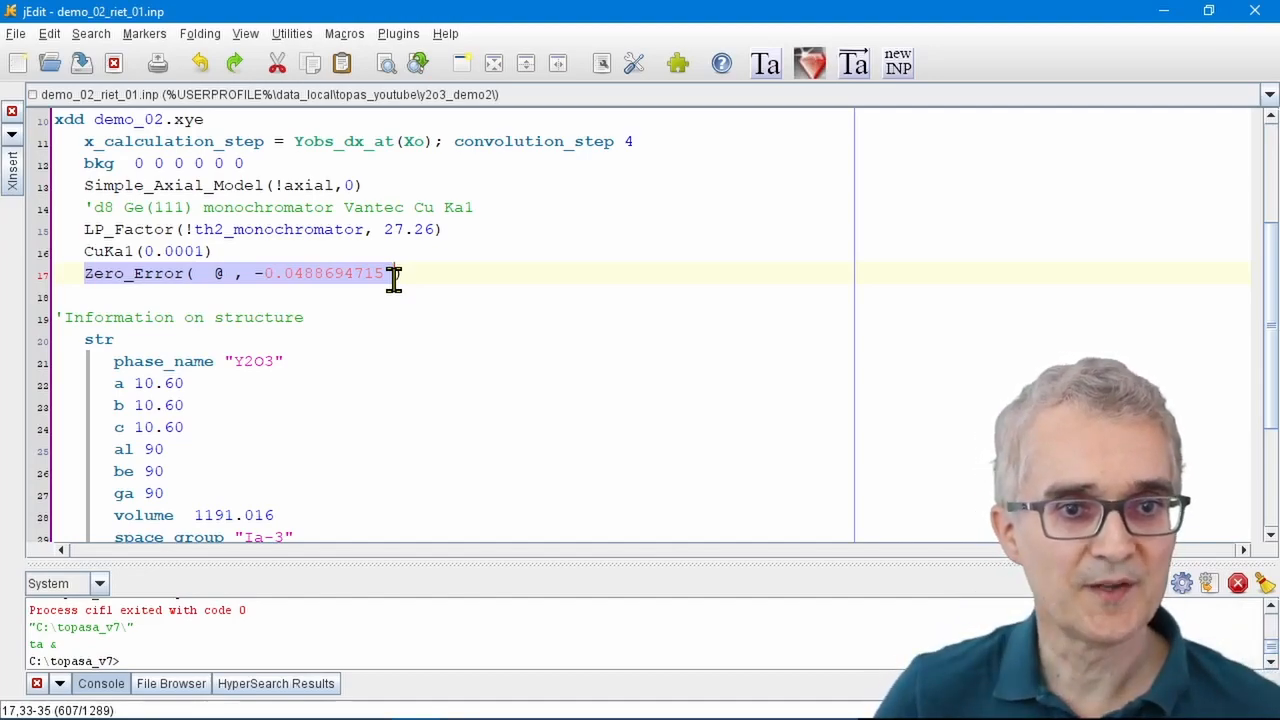
# - Show the TOPAS insert tree, collapse Simple Rietveld Refinement, expand Help/General/Links and locate the topas.log entry
pyautogui.click(12, 175)
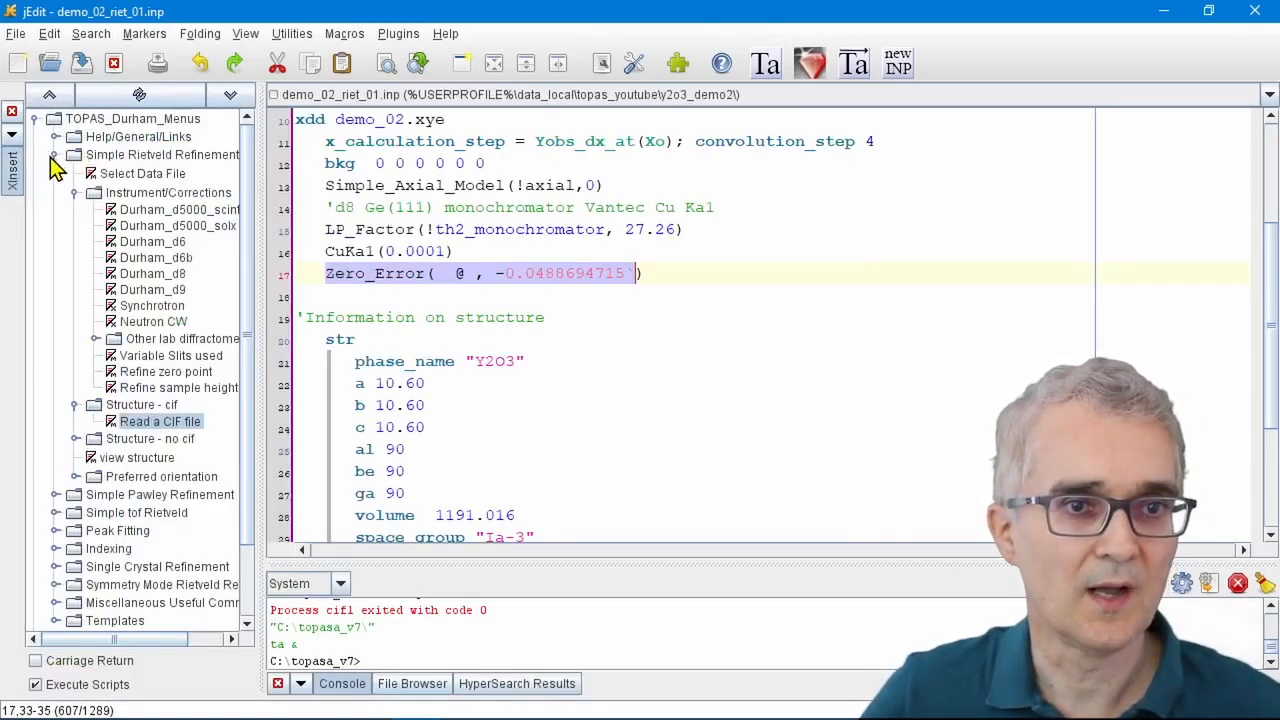
pyautogui.click(54, 155)
pyautogui.click(55, 137)
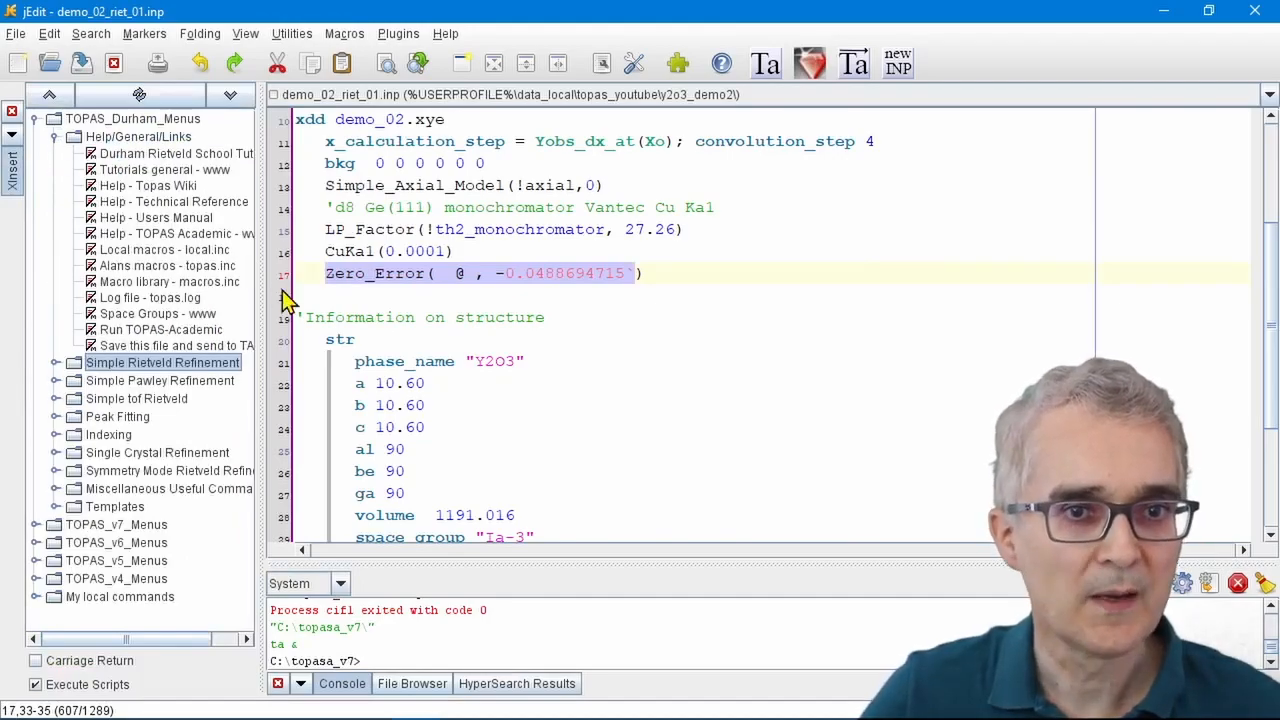
pyautogui.click(183, 303)
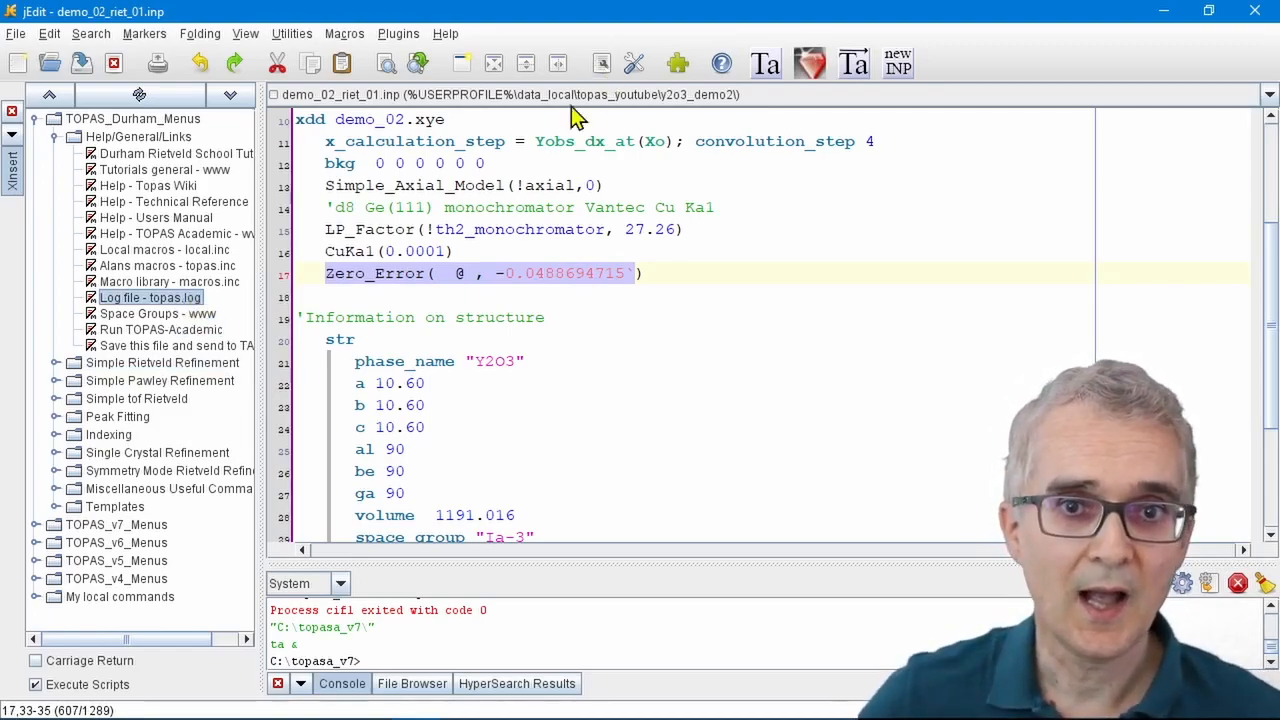
pyautogui.click(465, 166)
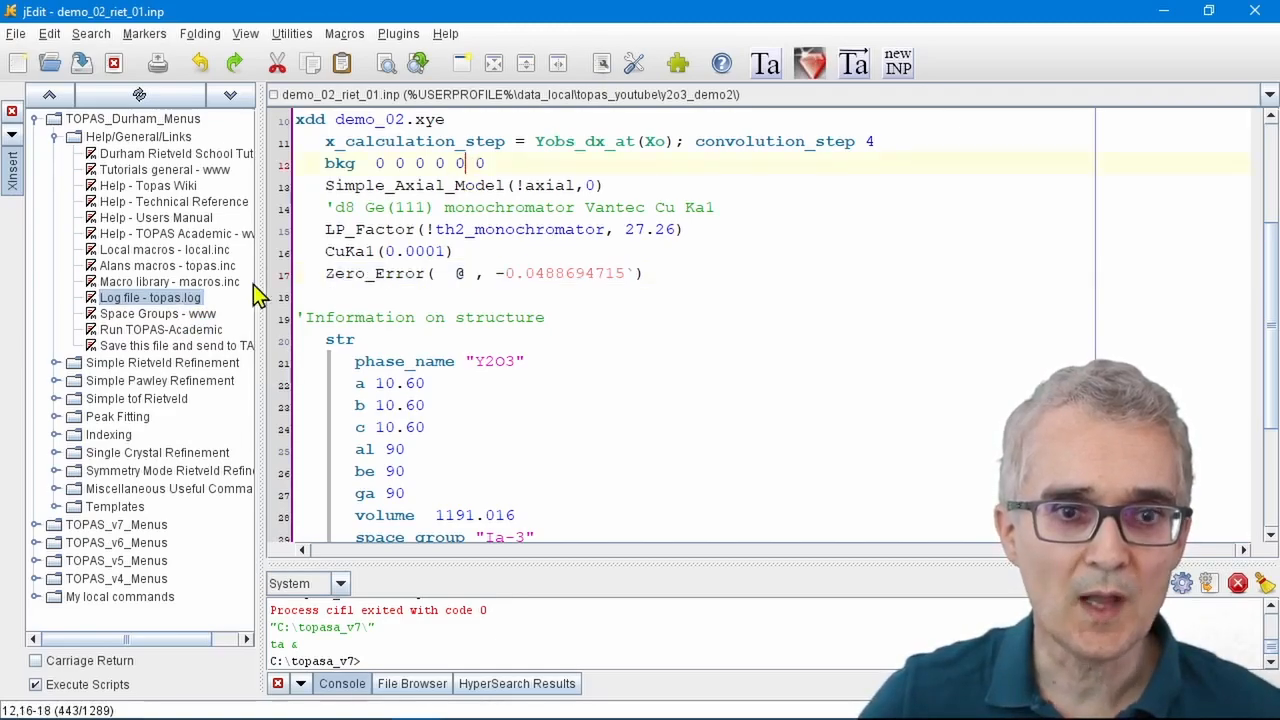
# - Replace @ with the parameter name zero in the Zero_Error line and save the input file for TOPAS
pyautogui.moveTo(333, 277); pyautogui.dragTo(733, 277)
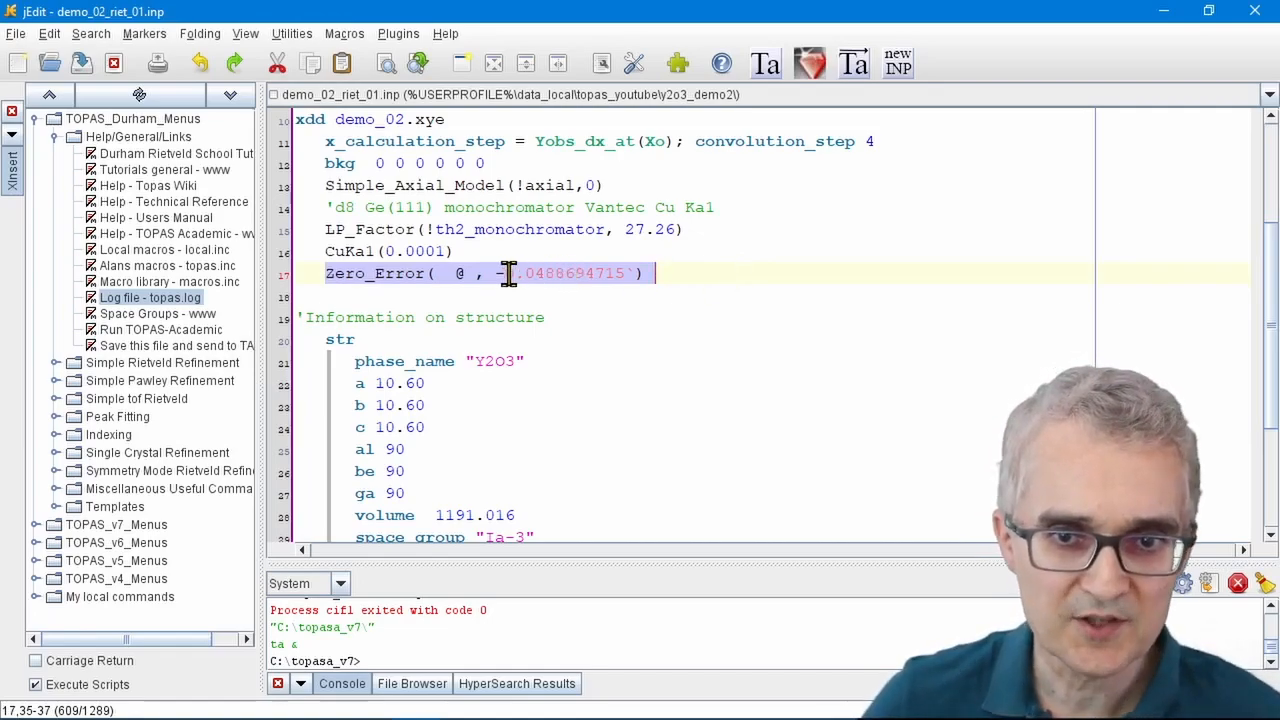
pyautogui.click(470, 274)
pyautogui.doubleClick(459, 274)
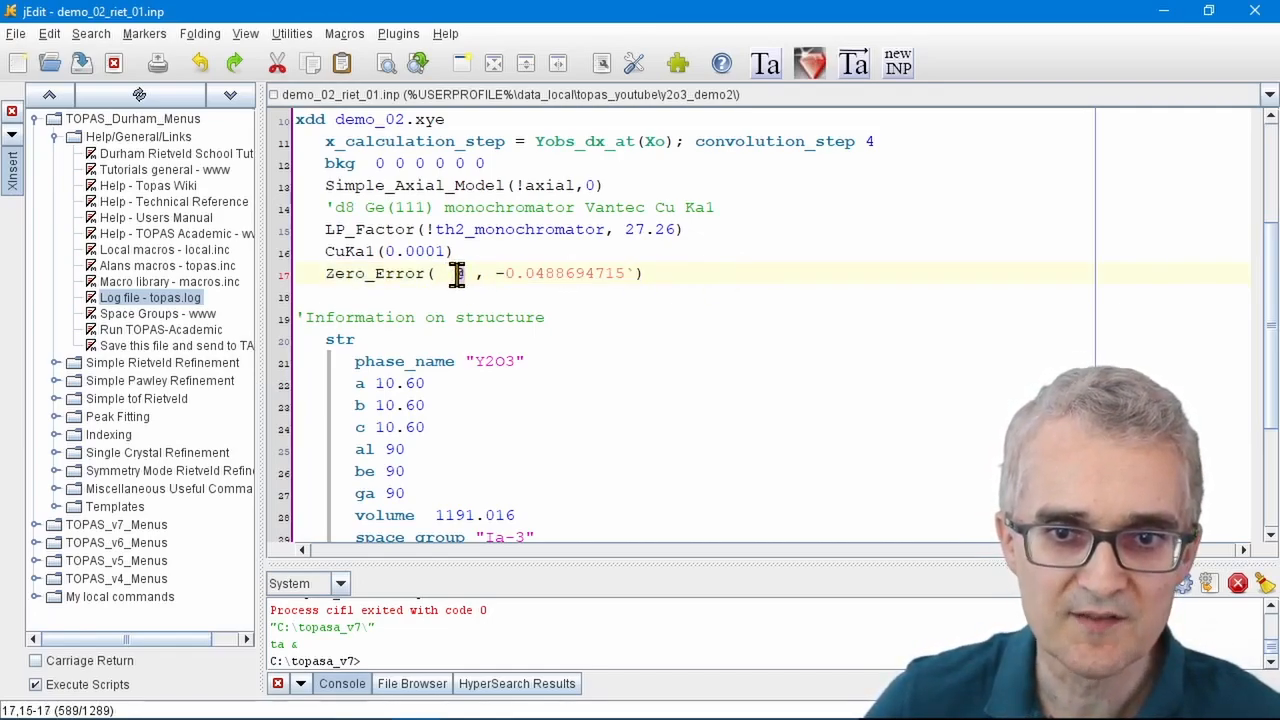
pyautogui.write('zero')
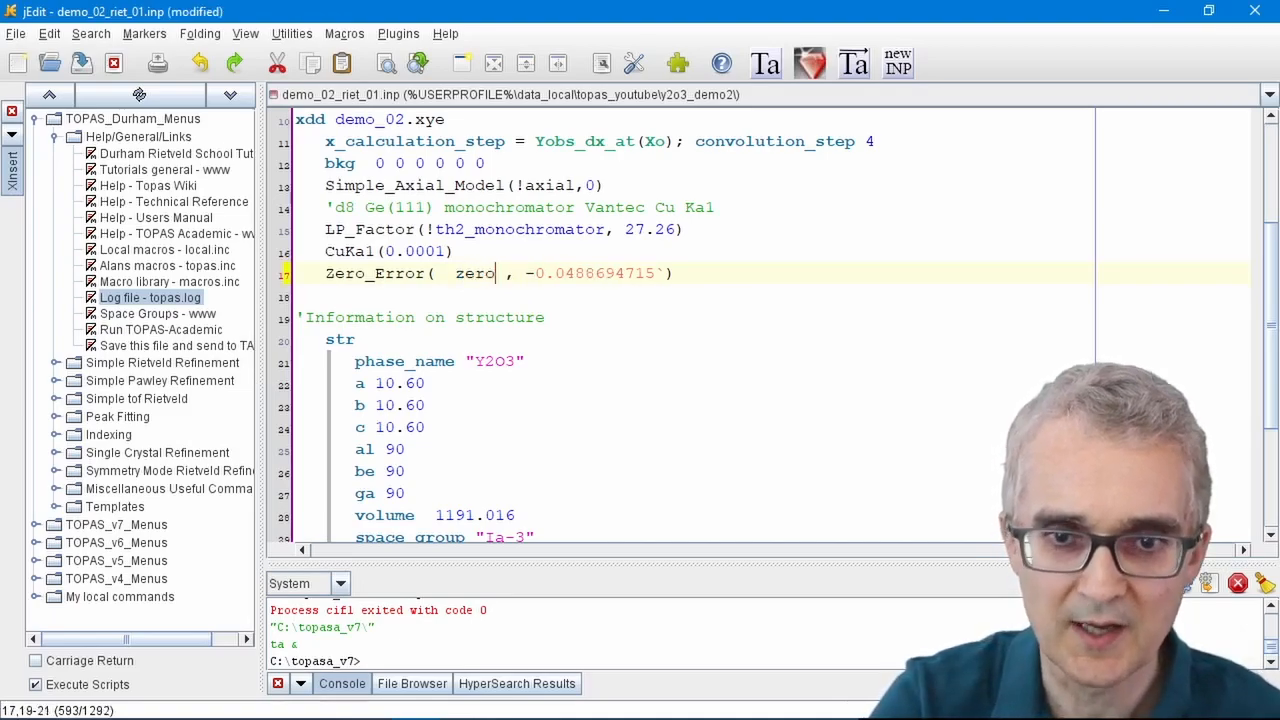
pyautogui.click(854, 64)
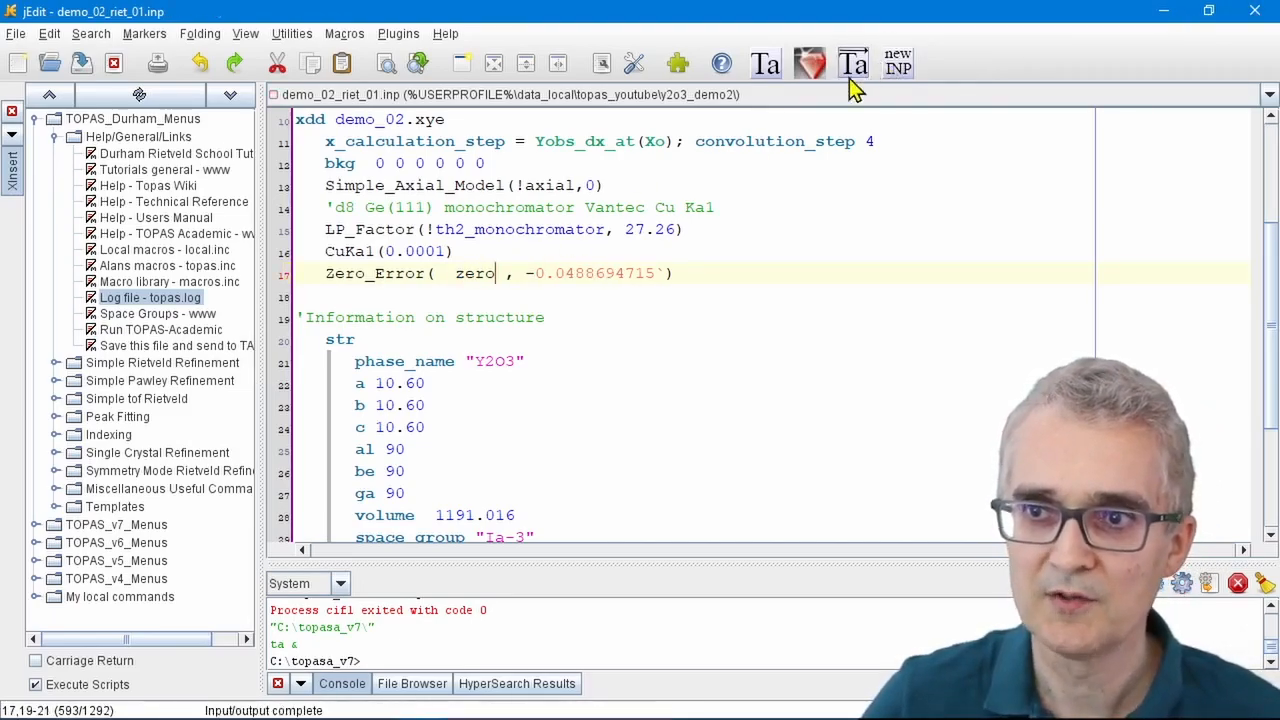
# - Run the fit in TOPAS-Academic with the parameter named zero, accept the input file update and return to the reloaded file in jEdit
pyautogui.moveTo(508, 717)
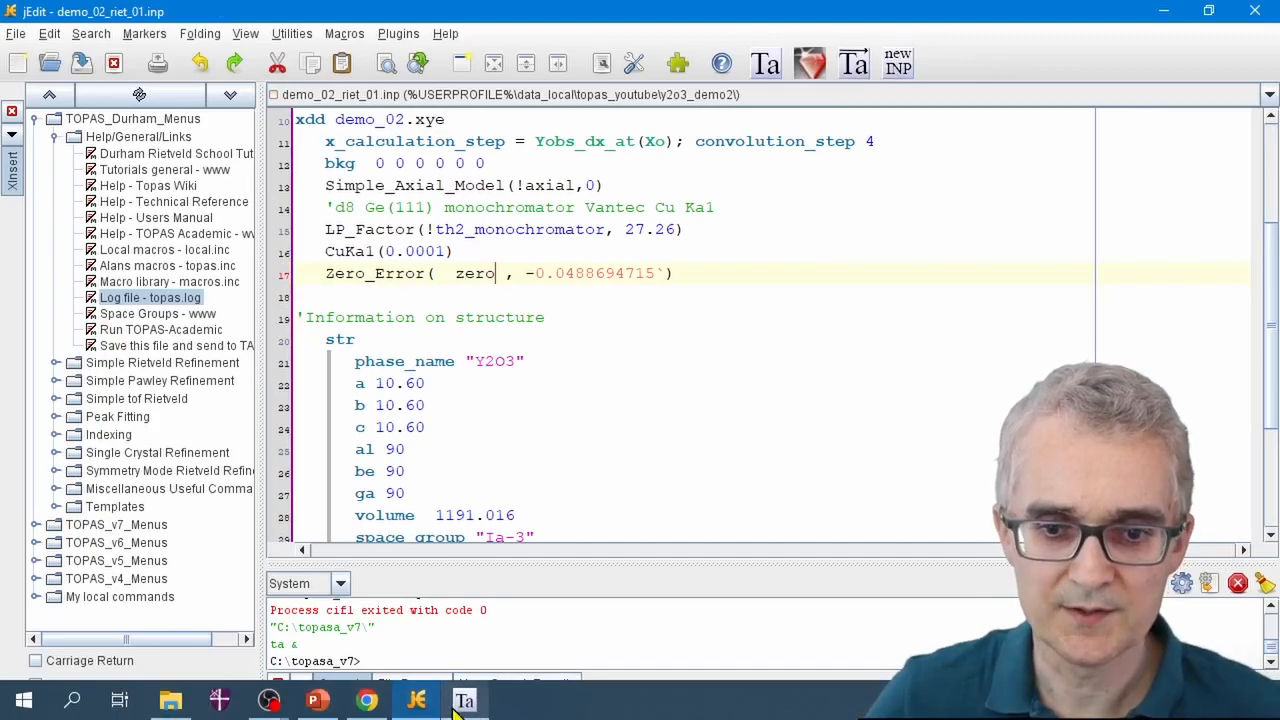
pyautogui.click(465, 701)
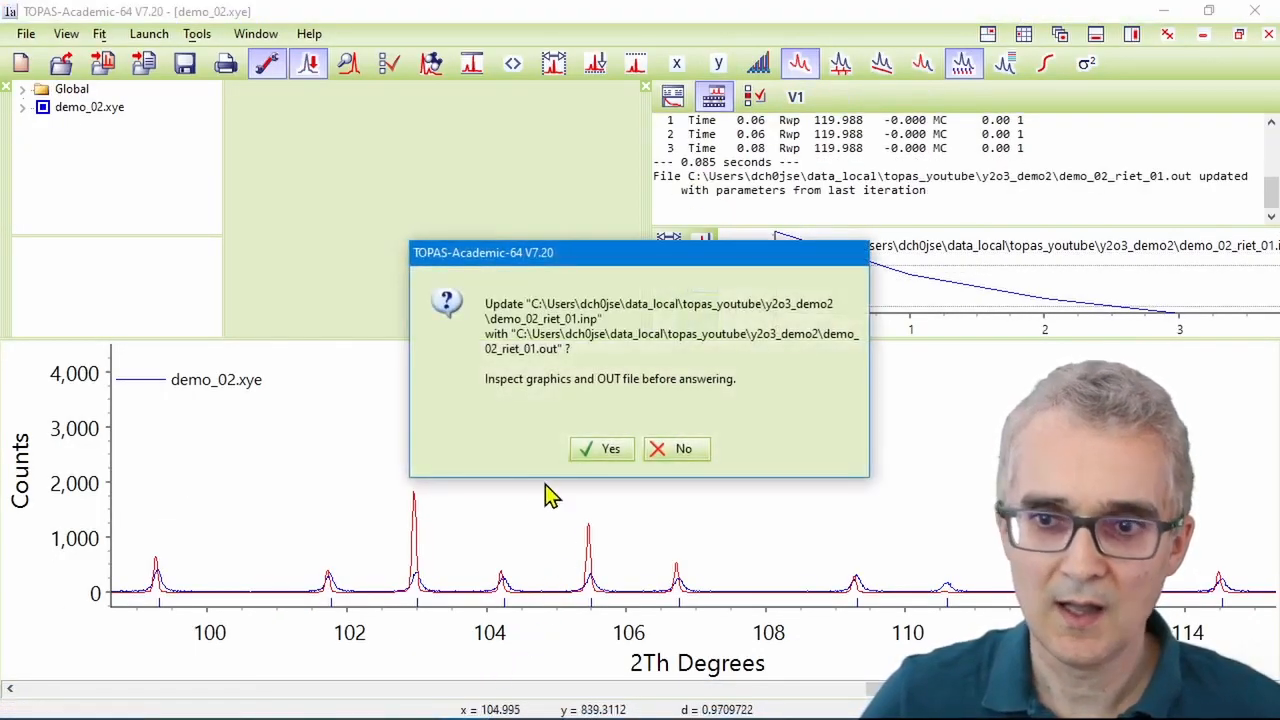
pyautogui.click(610, 446)
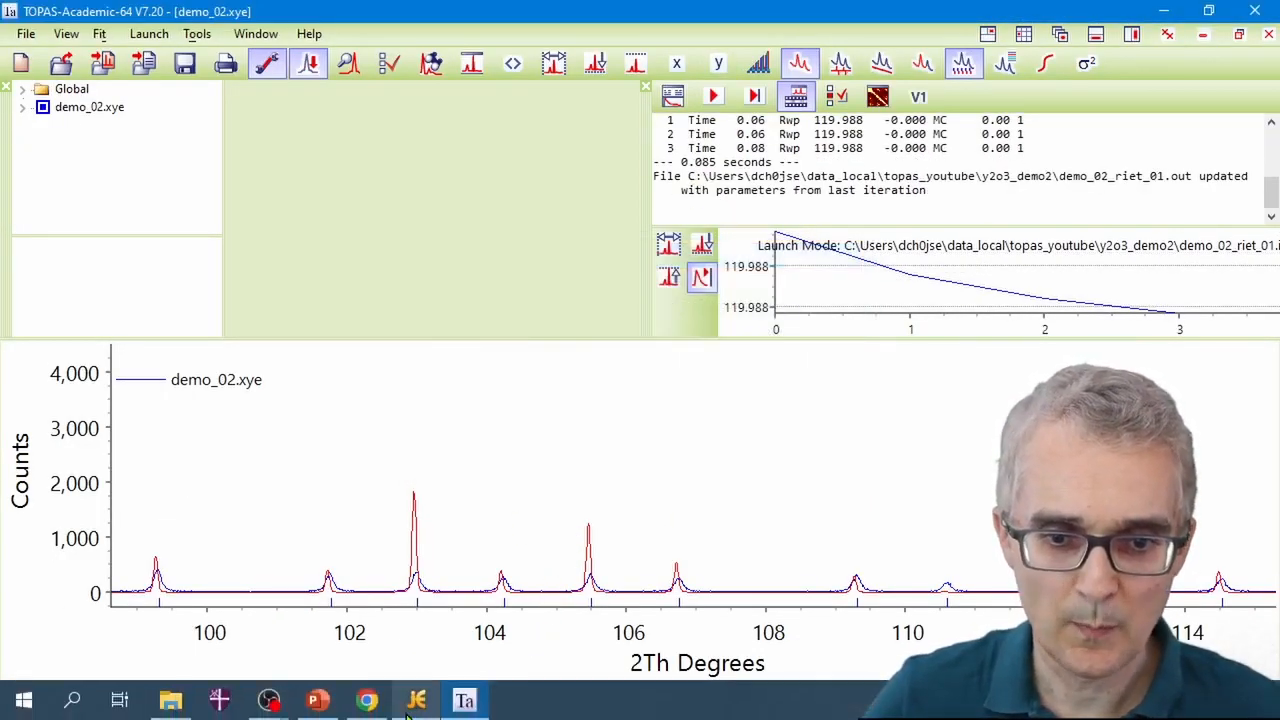
pyautogui.click(416, 708)
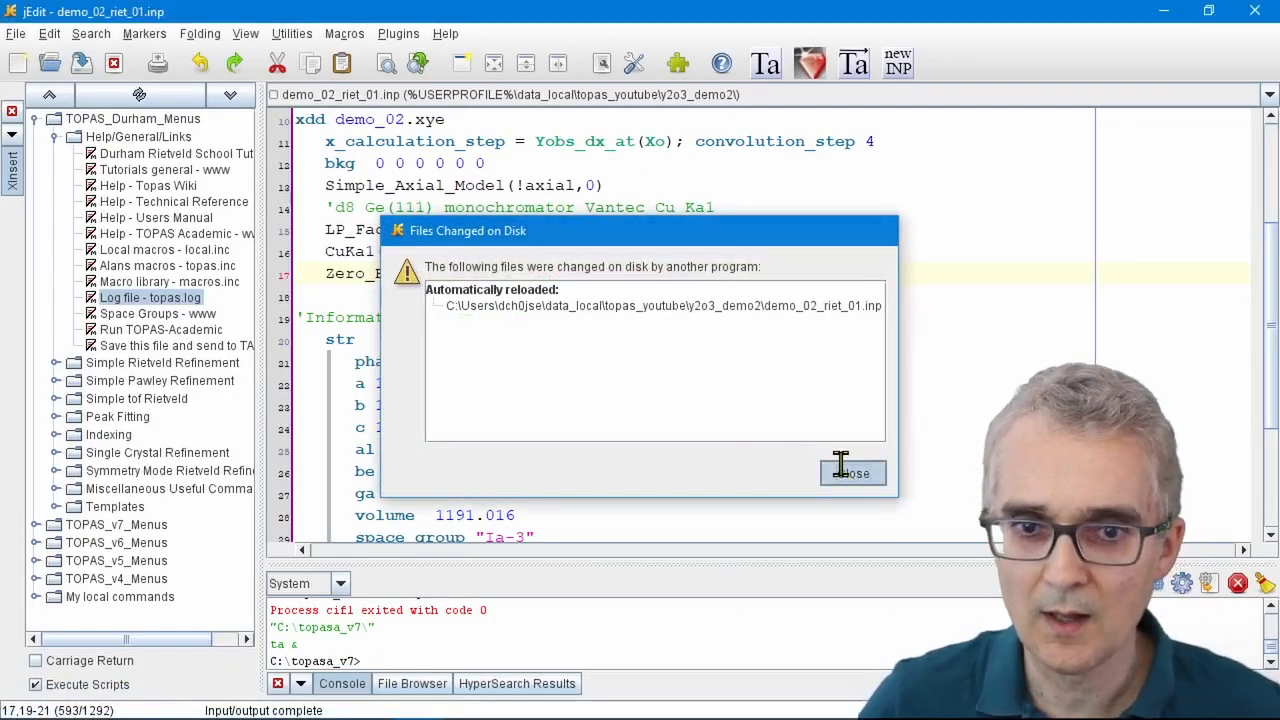
pyautogui.click(845, 471)
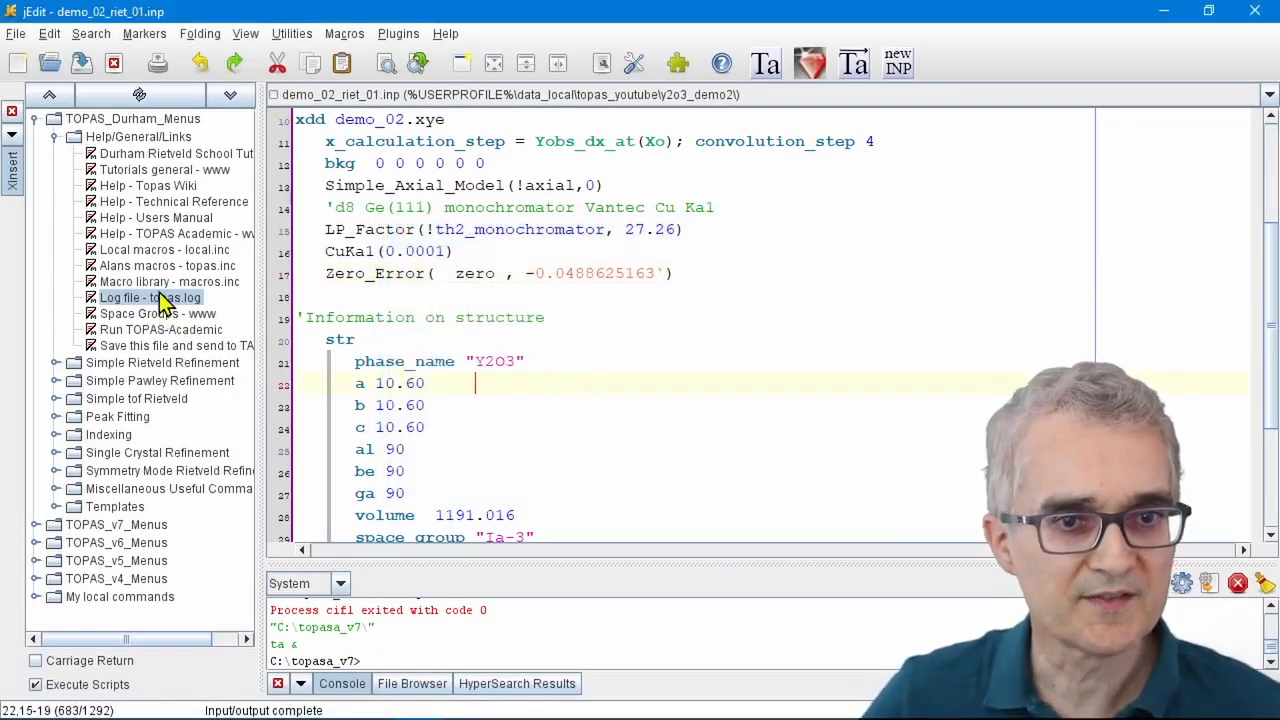
# - Open topas.log and find the heading that marks the start of the expanded input file
pyautogui.click(138, 303)
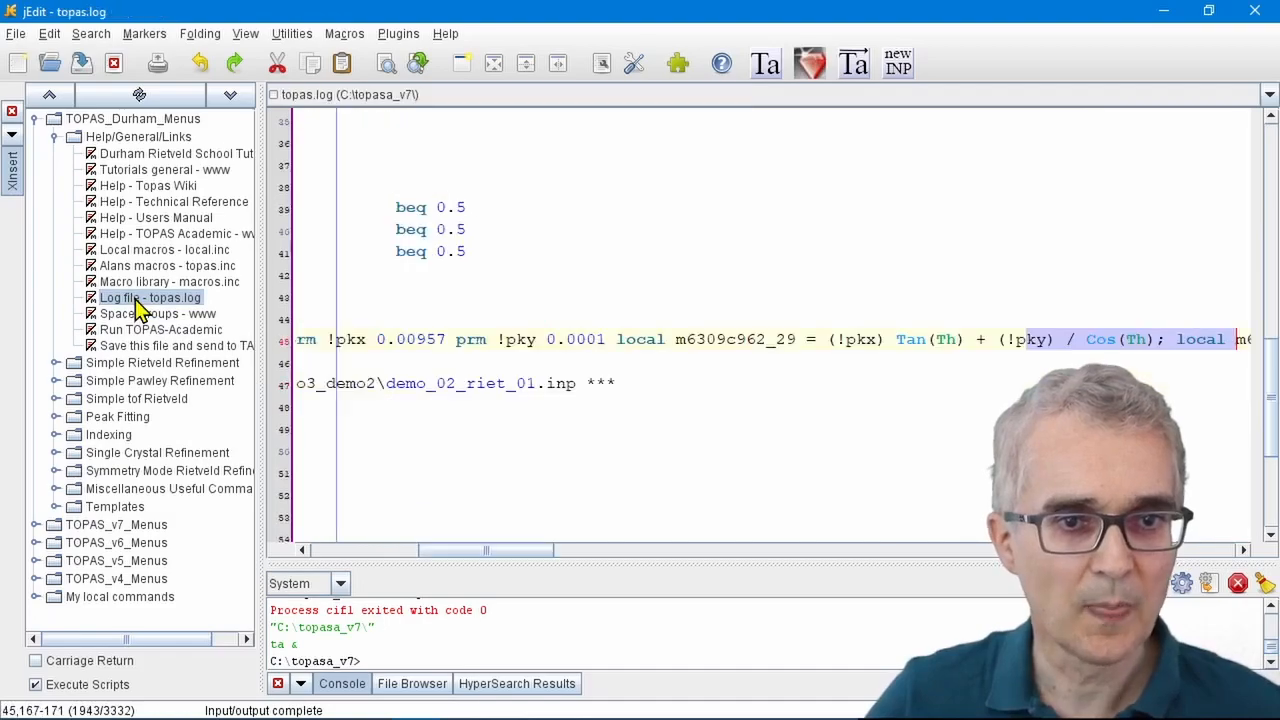
pyautogui.moveTo(518, 551); pyautogui.dragTo(348, 503)
pyautogui.scroll(12, 532, 383)
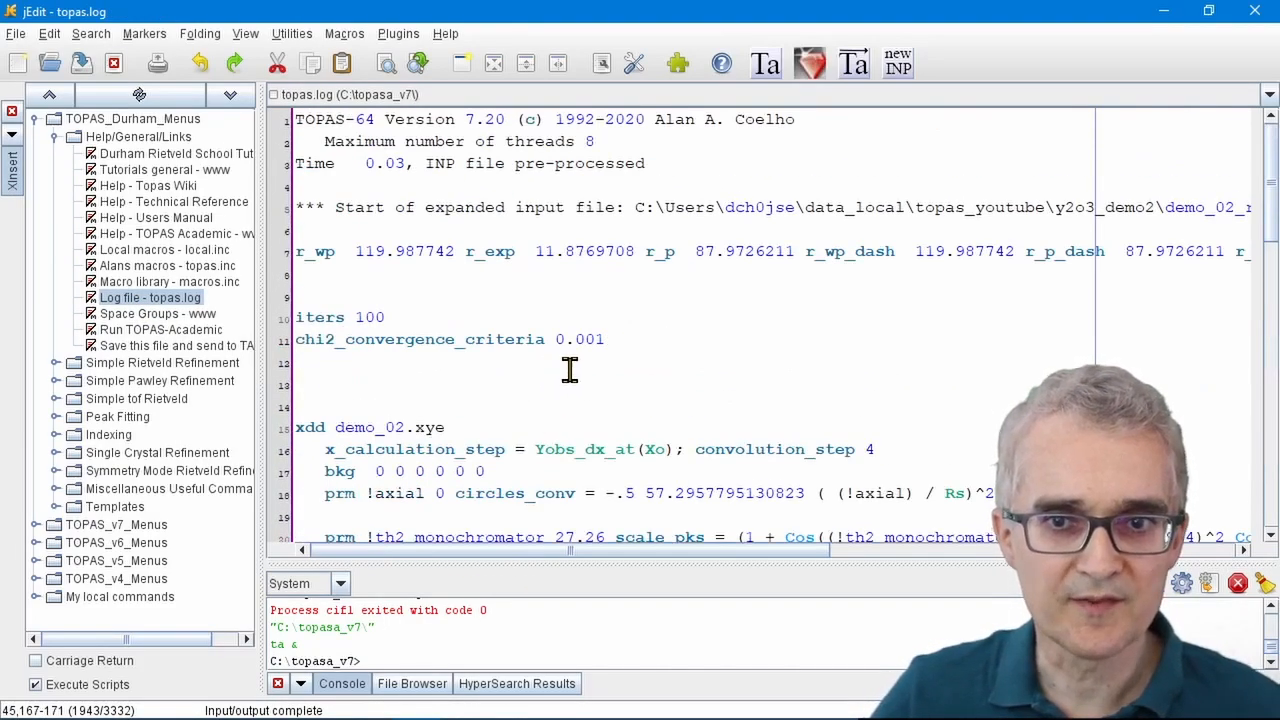
pyautogui.moveTo(335, 207); pyautogui.dragTo(625, 207)
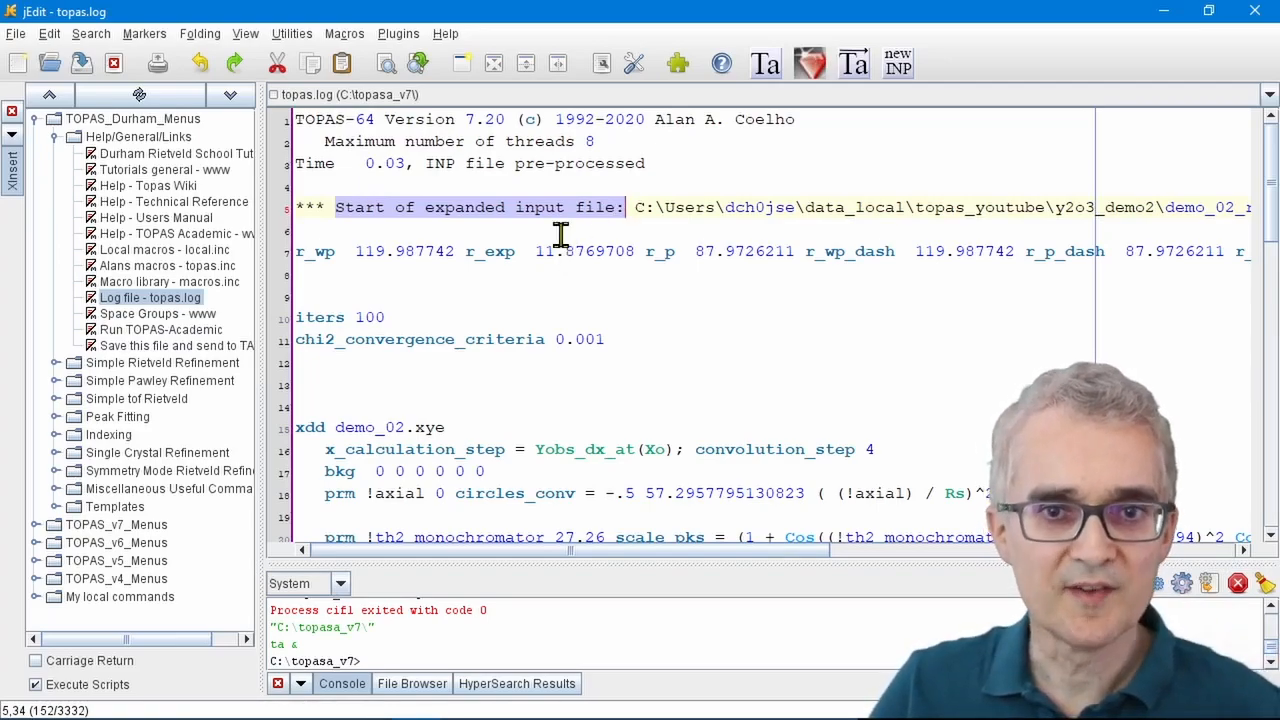
# - Examine how the log expands the Zero_Error macro, from the prm zero definition to the th2_offset expression at the line's end
pyautogui.scroll(-3, 560, 232)
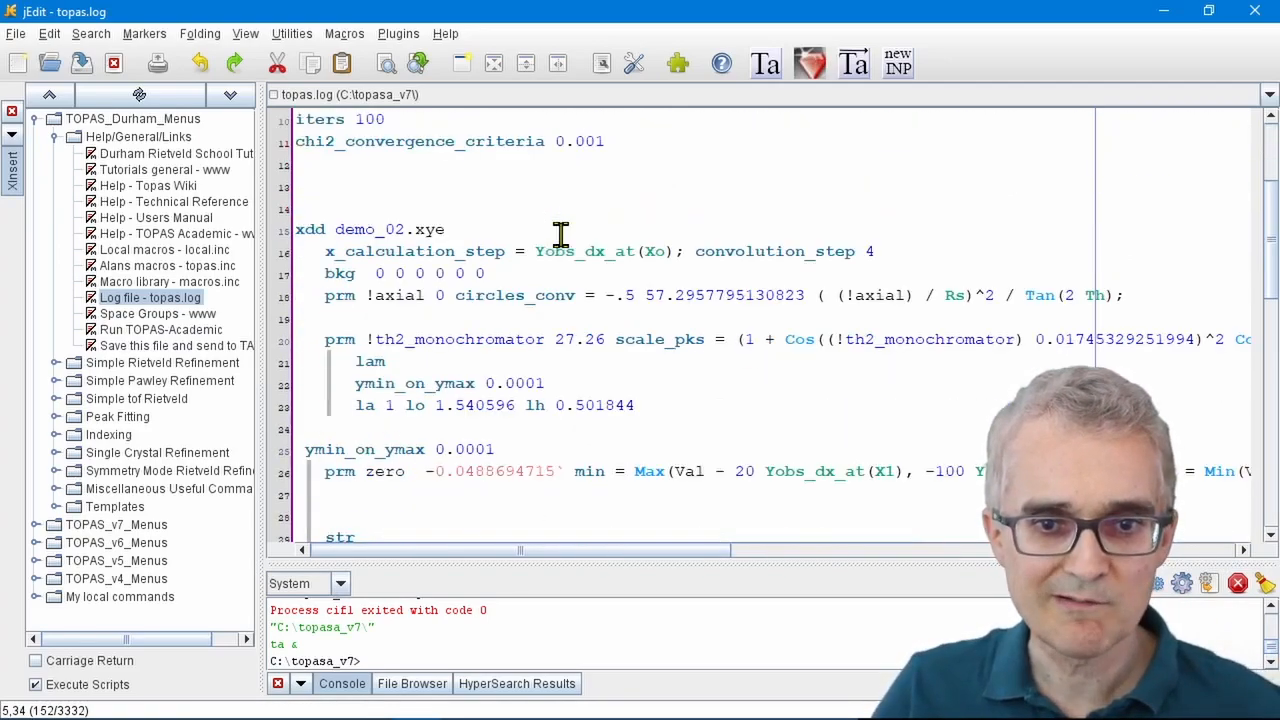
pyautogui.scroll(-3, 560, 232)
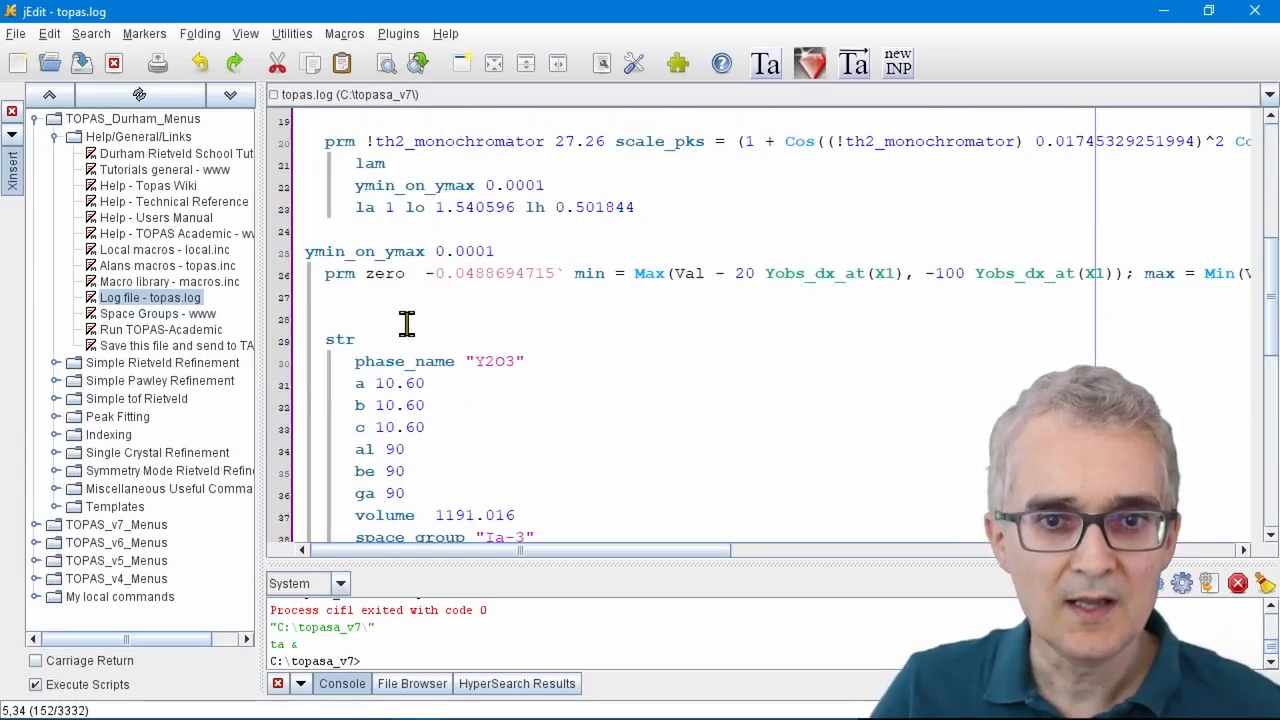
pyautogui.click(324, 276)
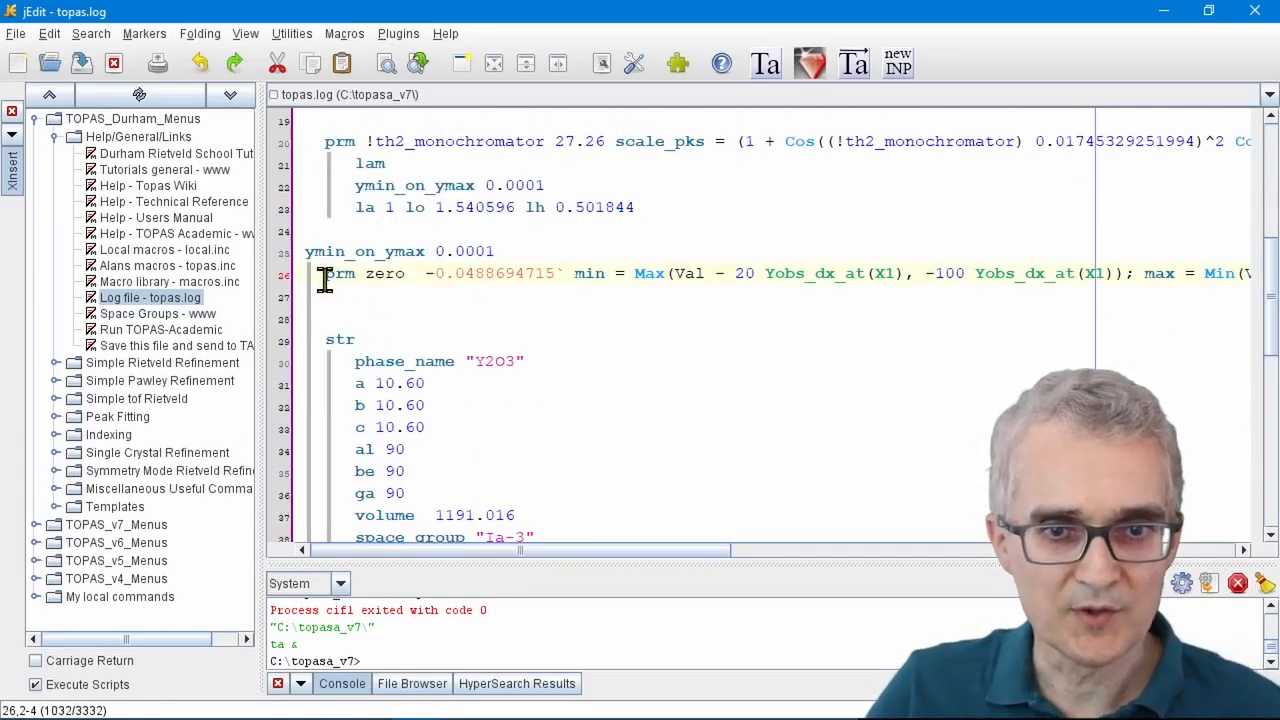
pyautogui.moveTo(332, 278); pyautogui.dragTo(565, 278)
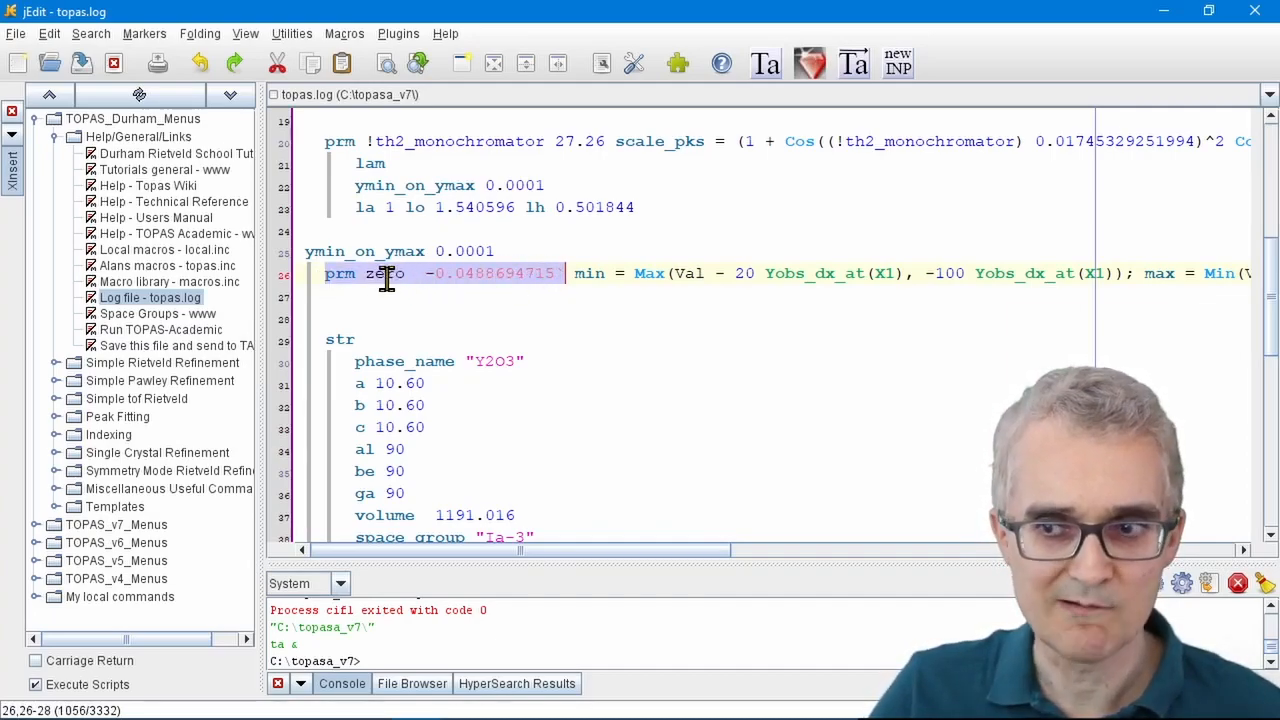
pyautogui.moveTo(450, 550); pyautogui.dragTo(954, 551)
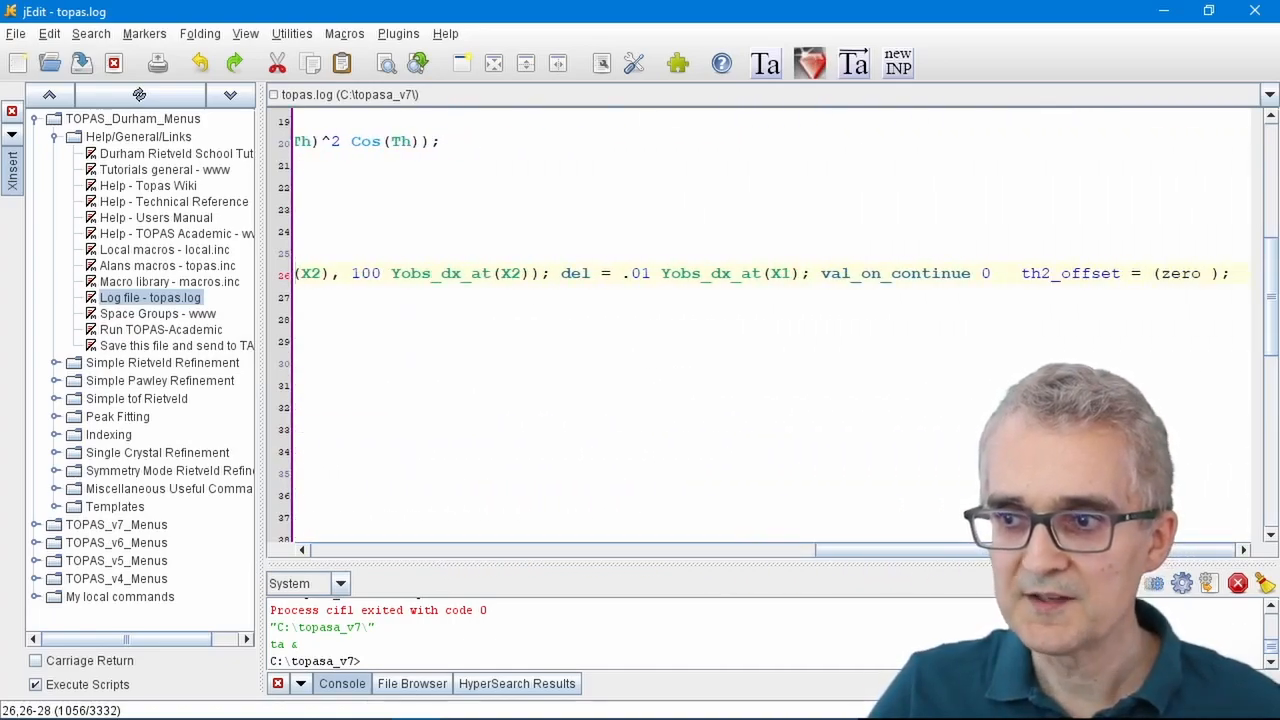
pyautogui.click(1046, 384)
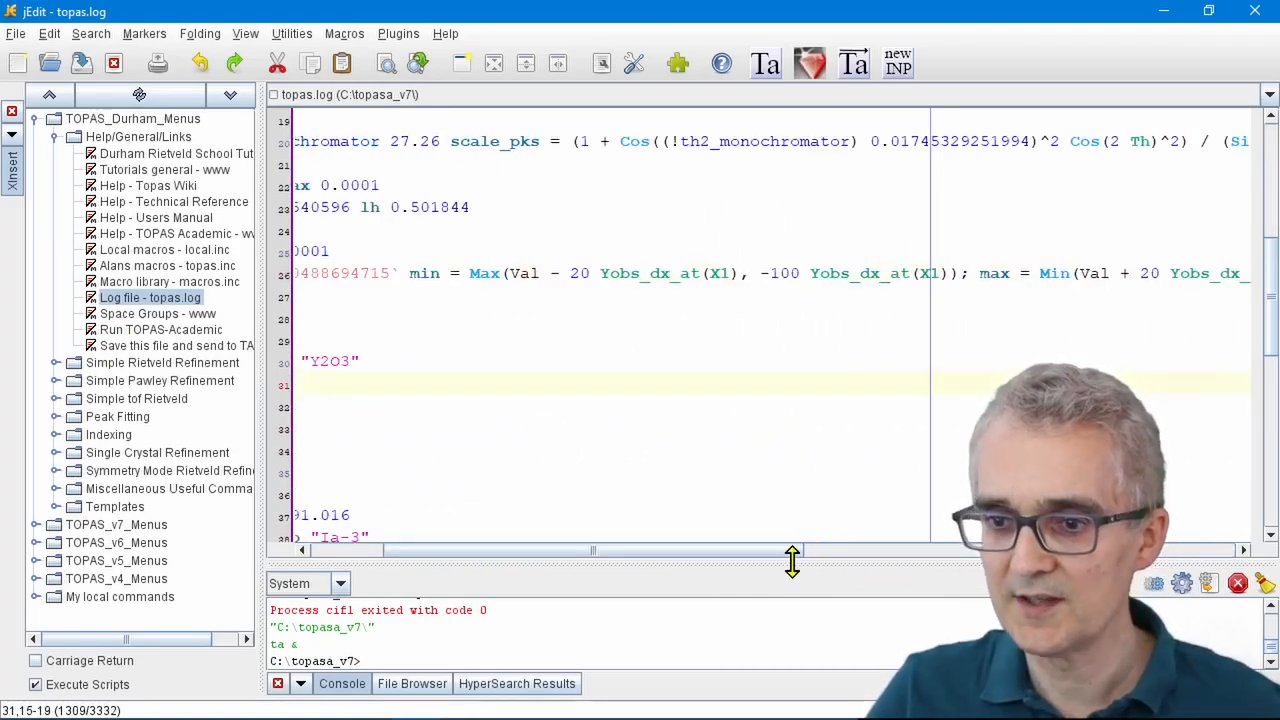
pyautogui.moveTo(768, 553); pyautogui.dragTo(1230, 548)
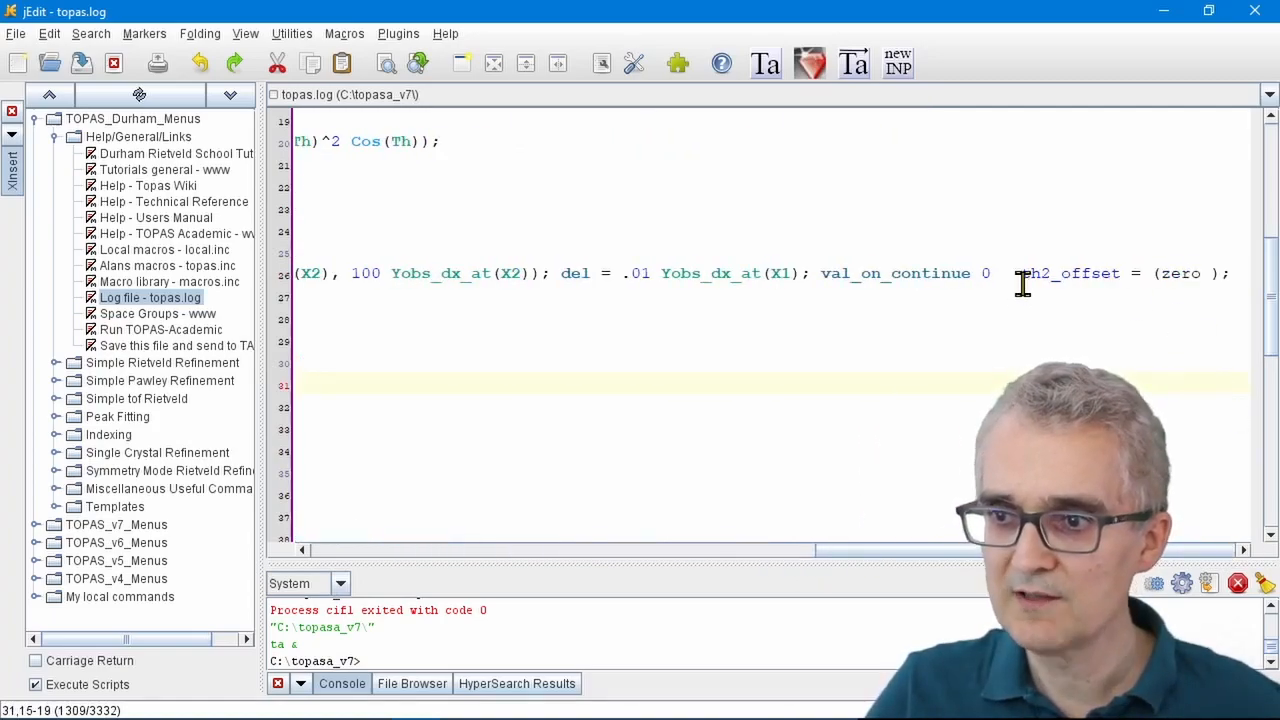
pyautogui.moveTo(1022, 279); pyautogui.dragTo(1231, 278)
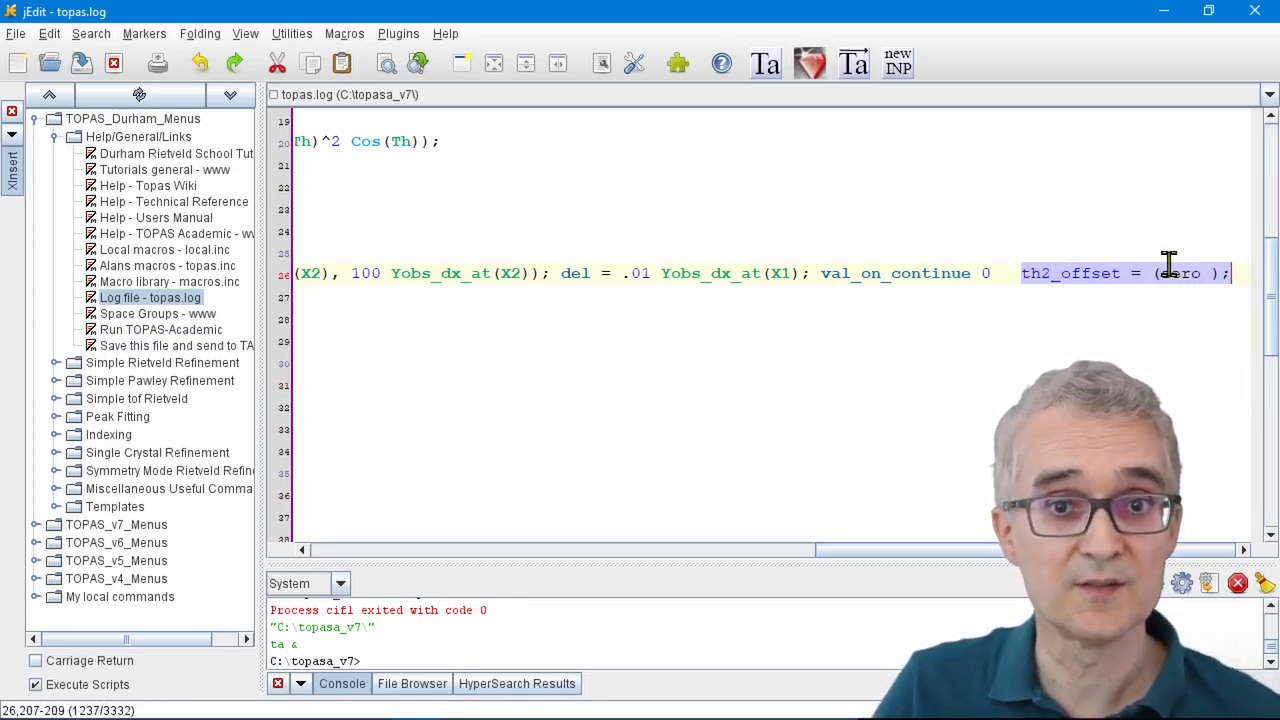
# - Return to demo_02_riet_01.inp and comment out the Zero_Error line with a leading apostrophe
pyautogui.click(445, 95)
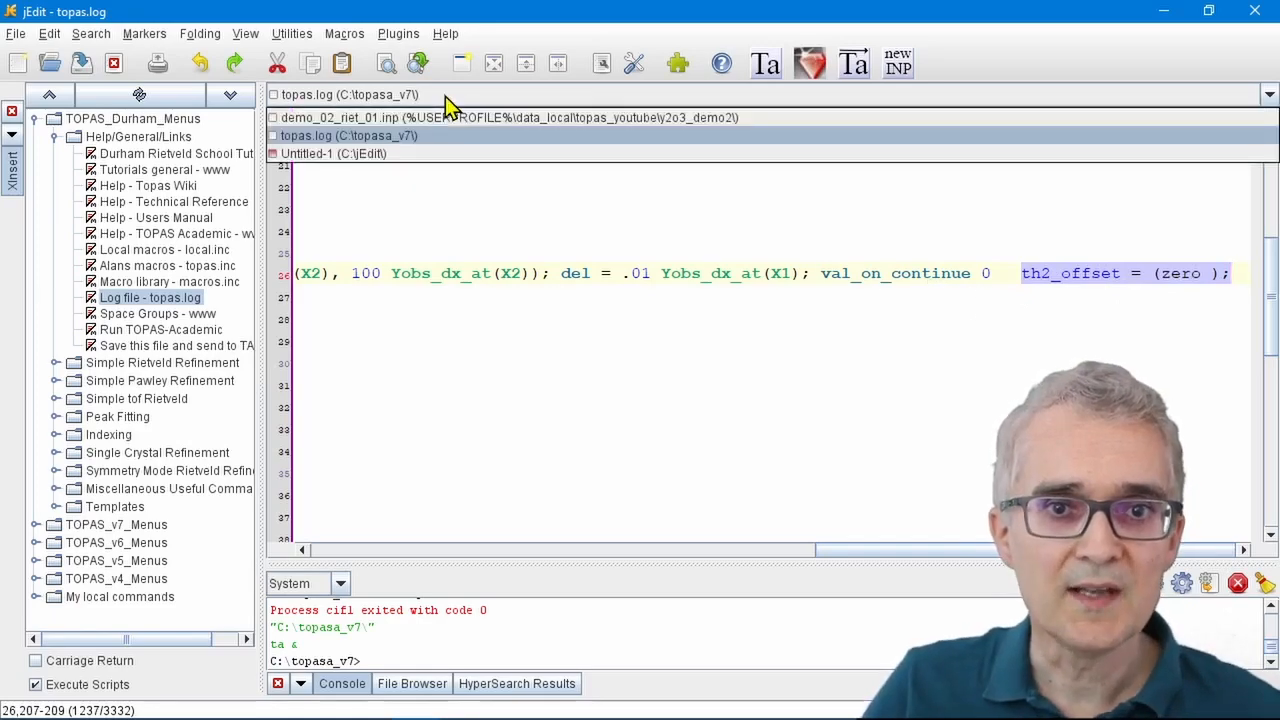
pyautogui.click(432, 118)
pyautogui.click(328, 278)
pyautogui.write("'")
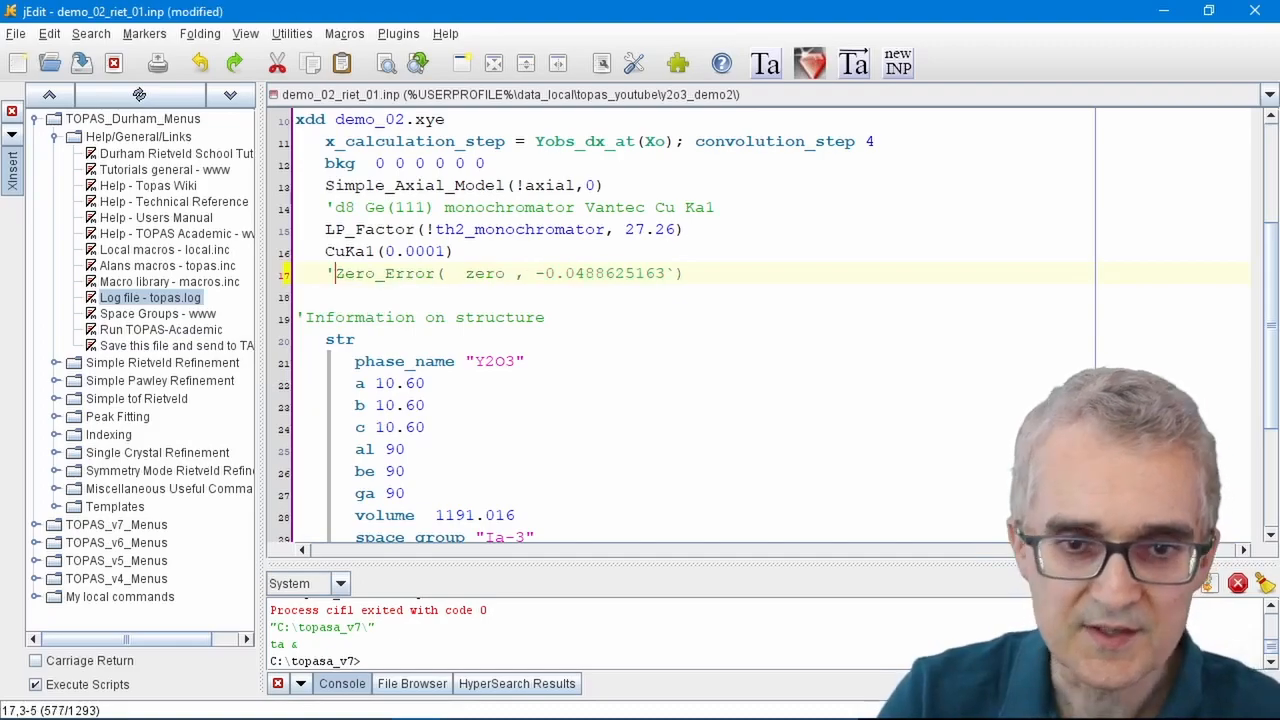
# - Add the line "prm zero -0.03 min -0.1 max 0.1" directly below the commented-out Zero_Error line
pyautogui.click(728, 276)
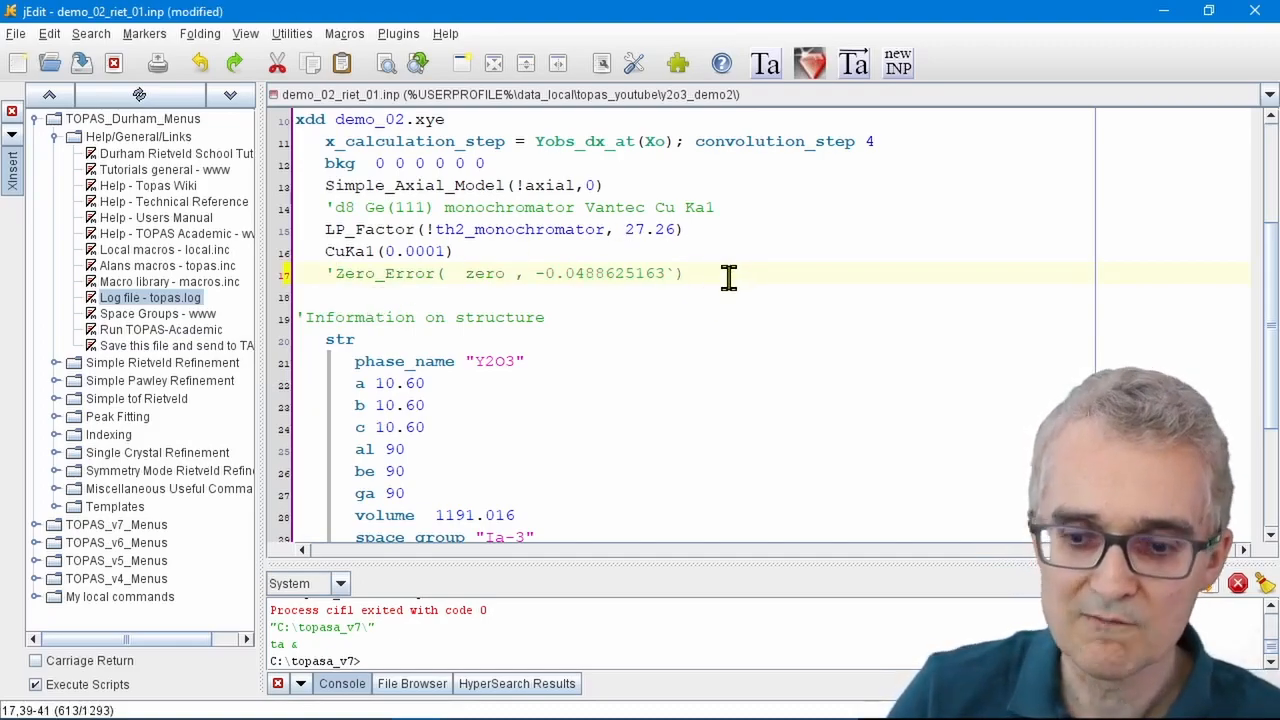
pyautogui.press('Return')
pyautogui.write('prm zero ')
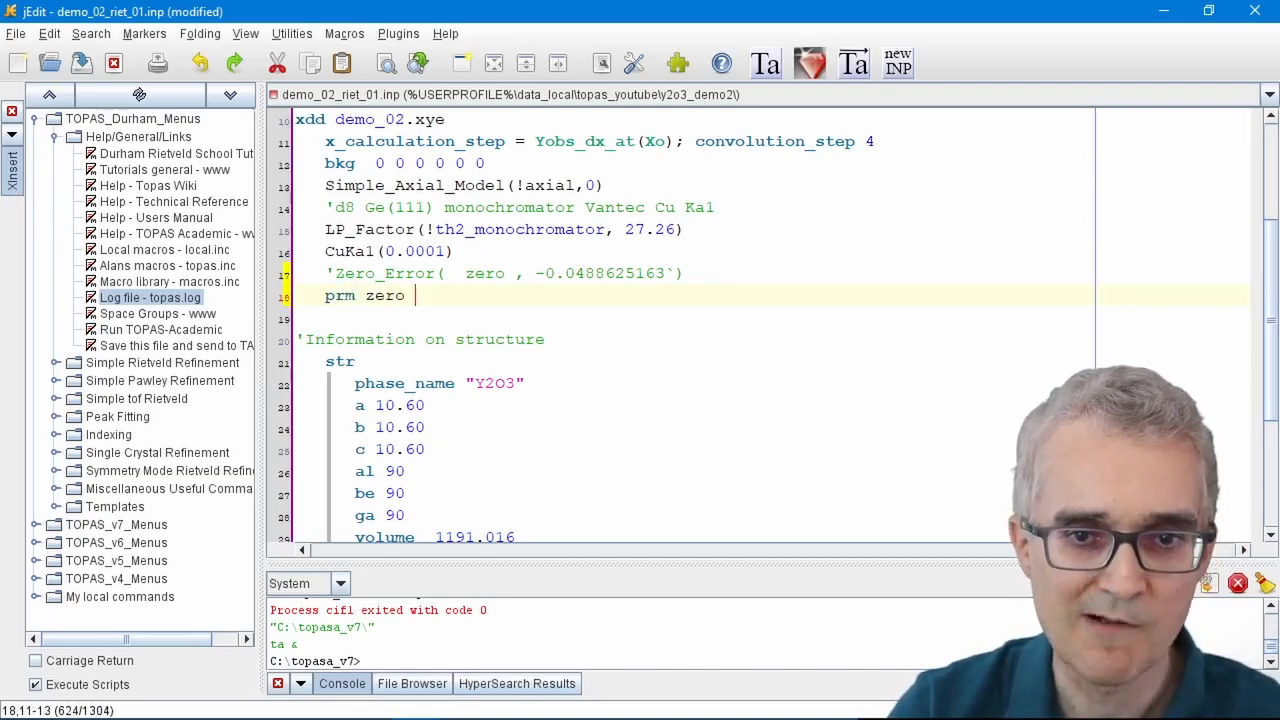
pyautogui.write('-0.')
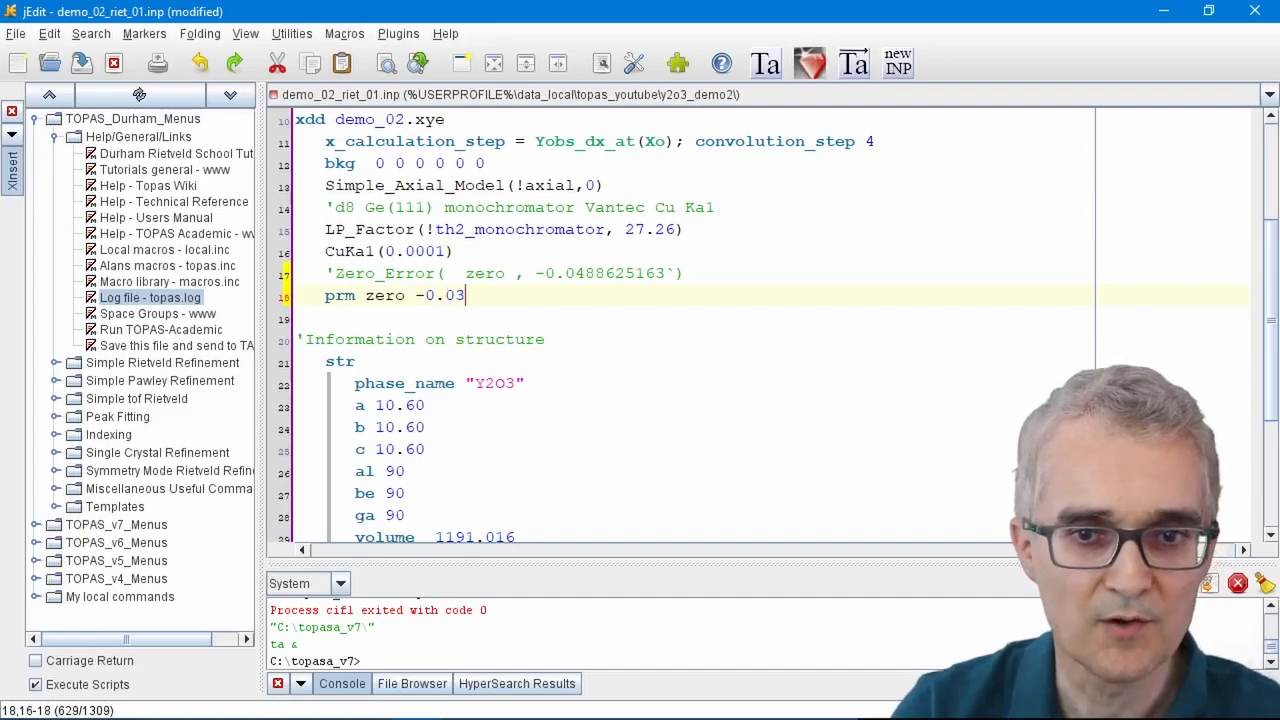
pyautogui.write('03')
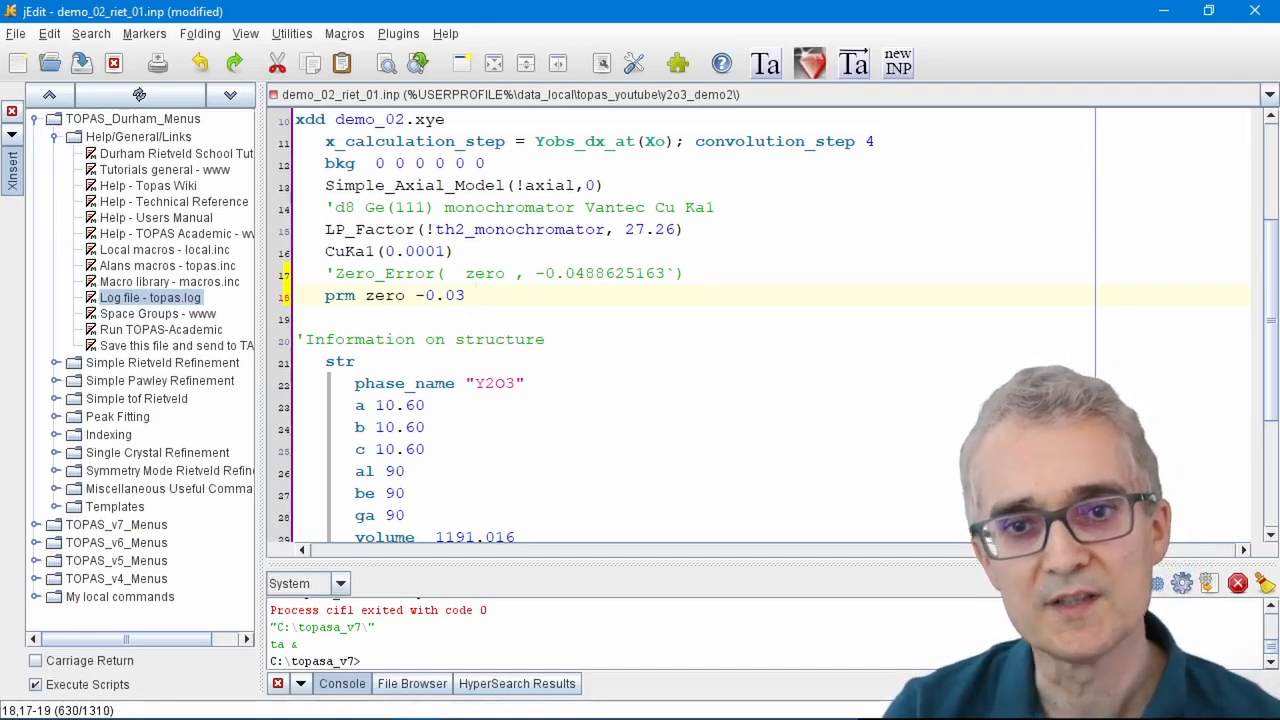
pyautogui.write('m')
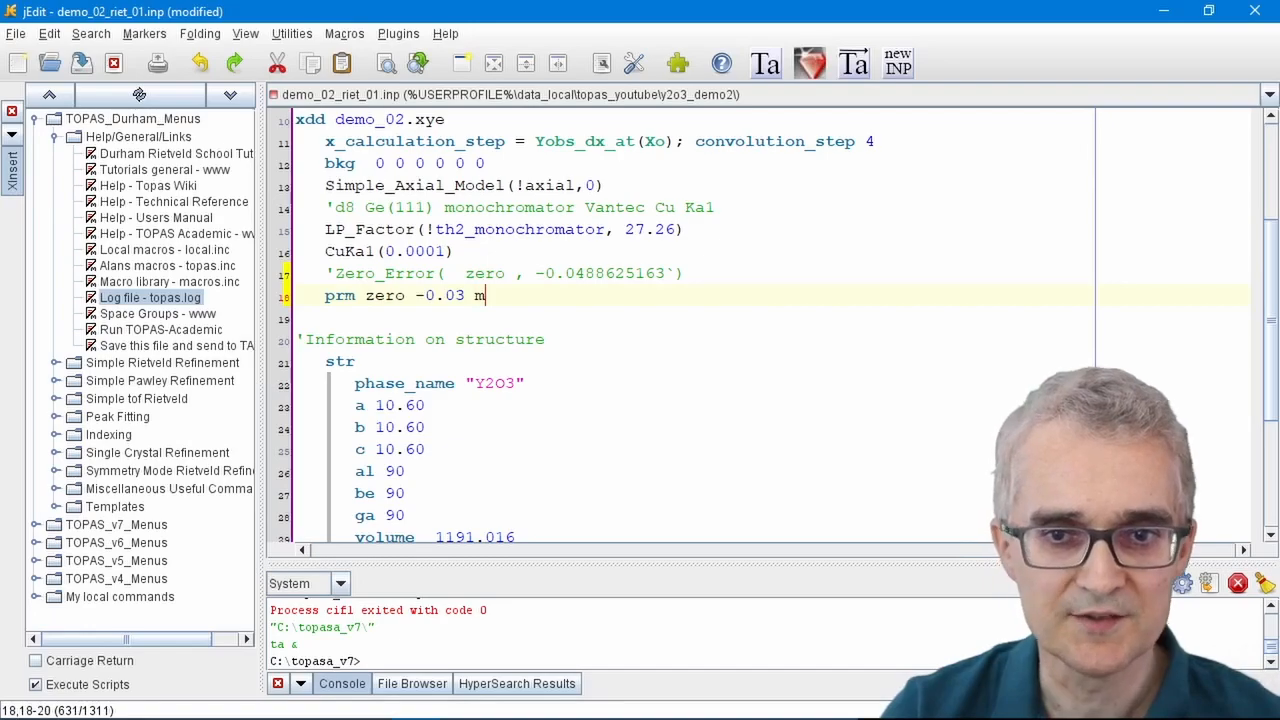
pyautogui.write('in ')
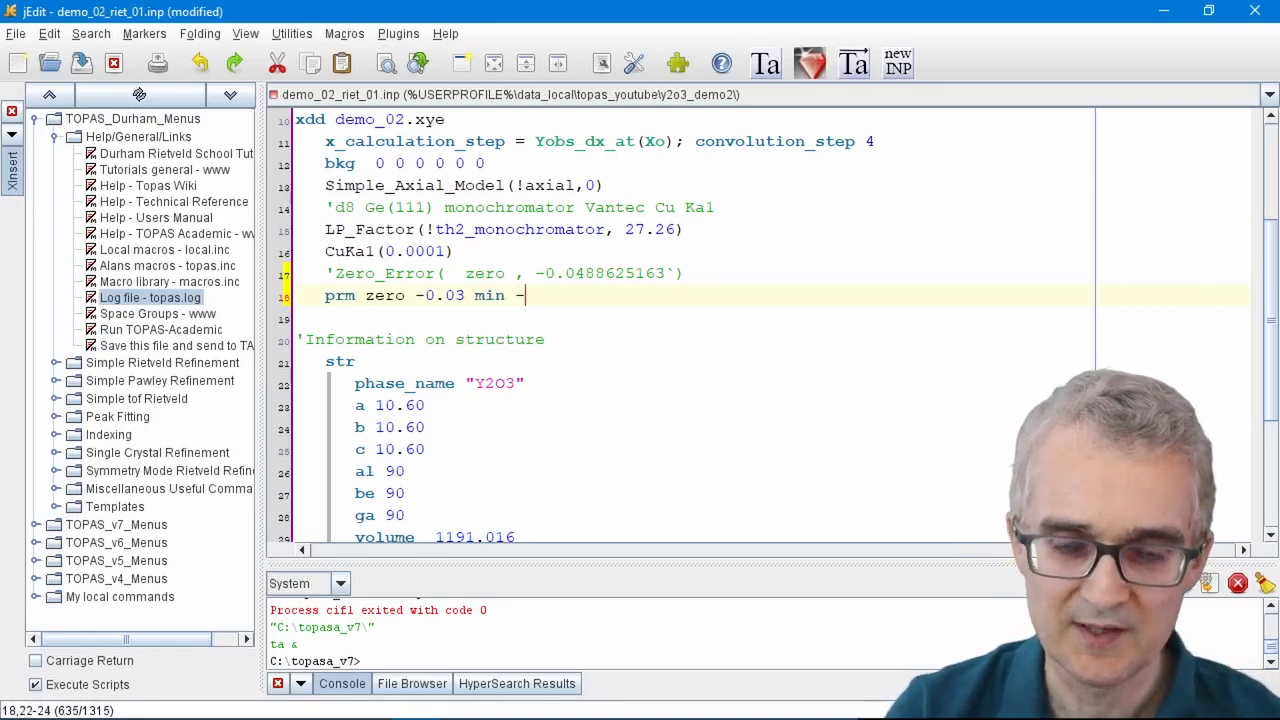
pyautogui.write('-0')
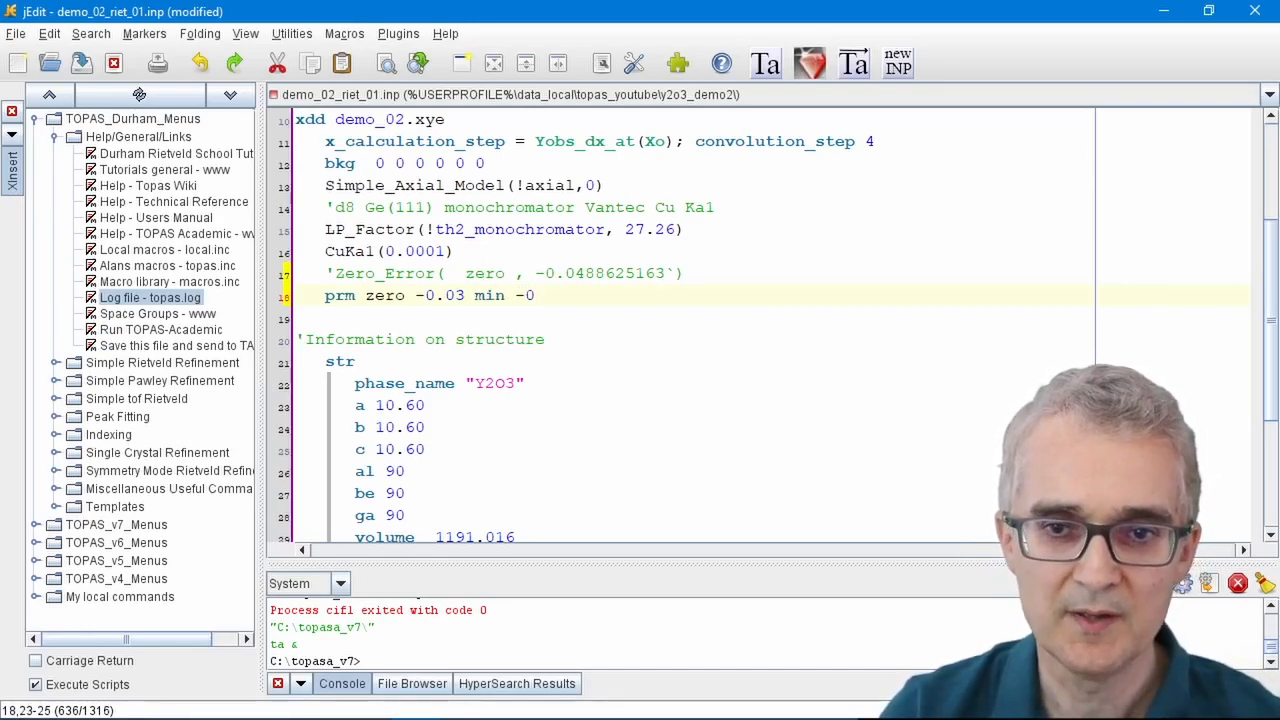
pyautogui.write('.1 max 0.1')
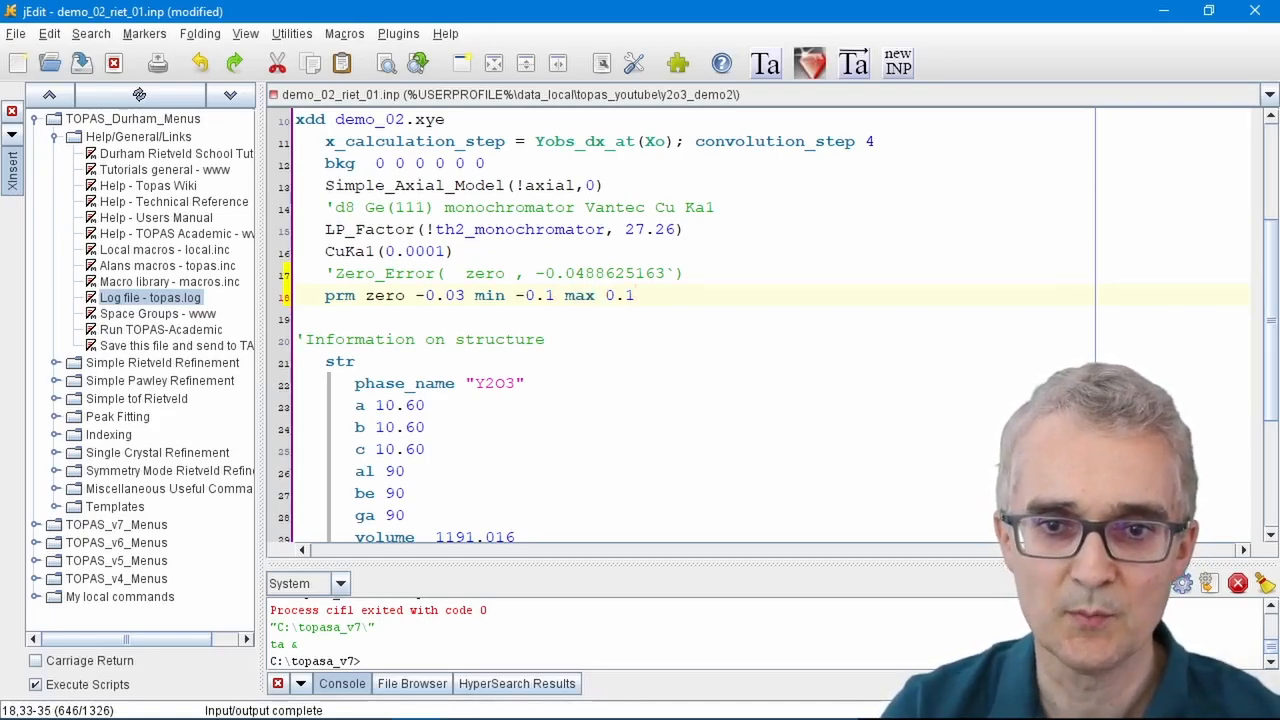
# - Add the line "th2_offset = zero;:0" directly below the prm zero definition
pyautogui.press('Return')
pyautogui.write('thr2')
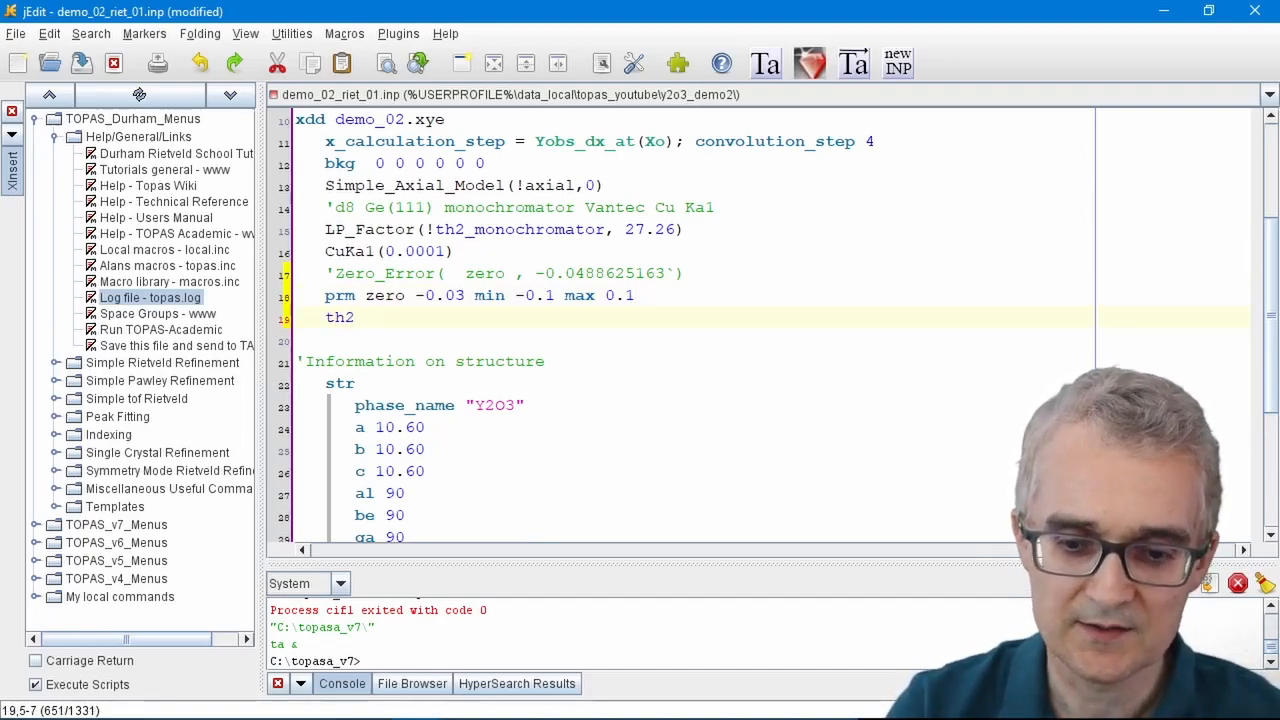
pyautogui.write('_offse')
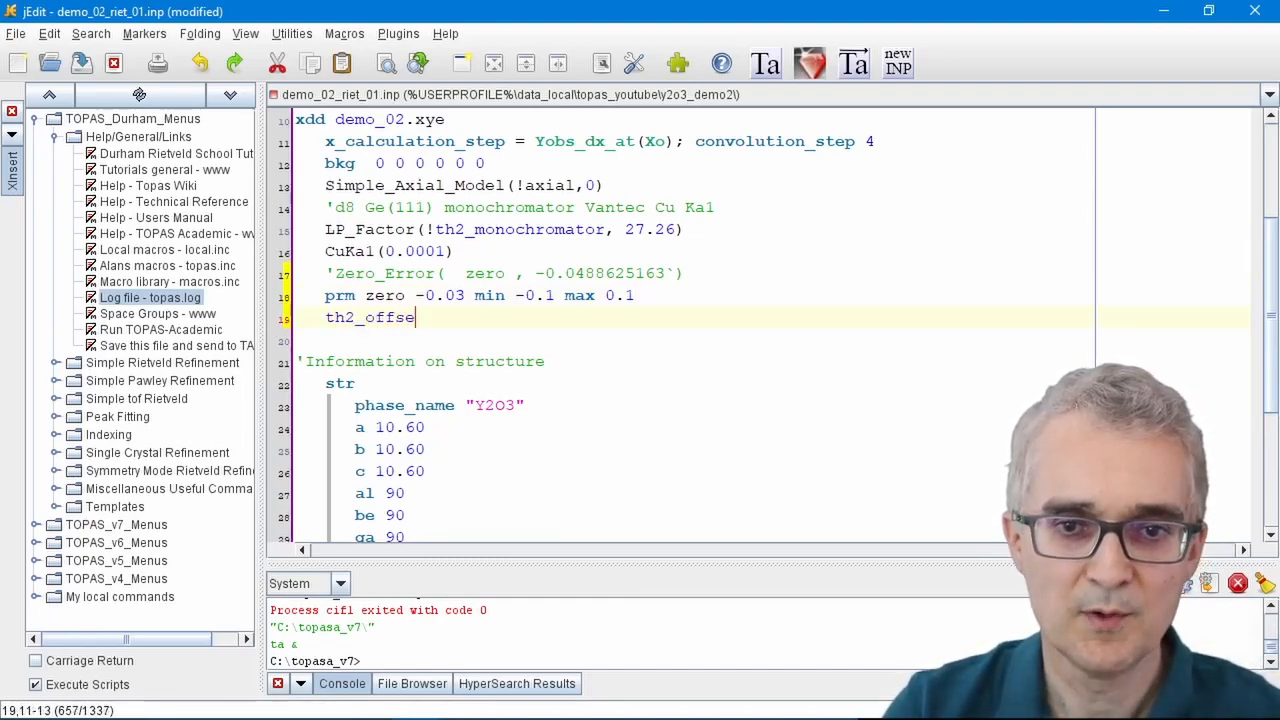
pyautogui.write('t = z')
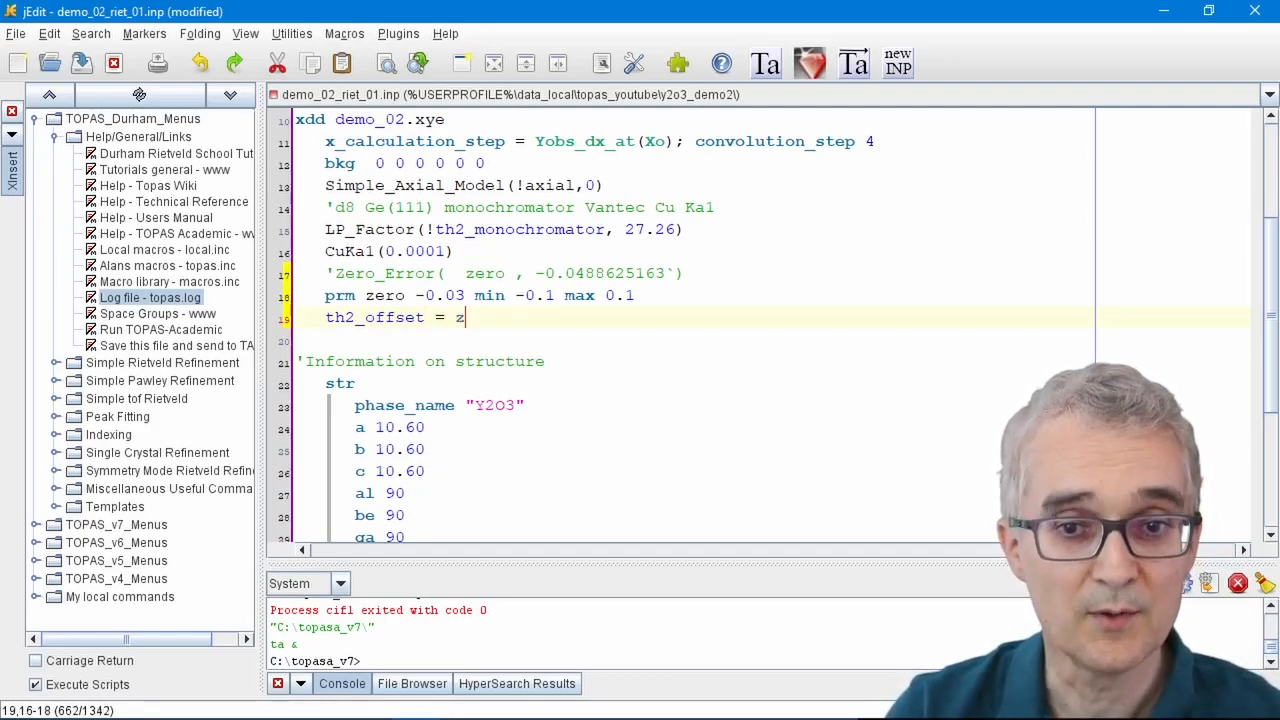
pyautogui.write('ero')
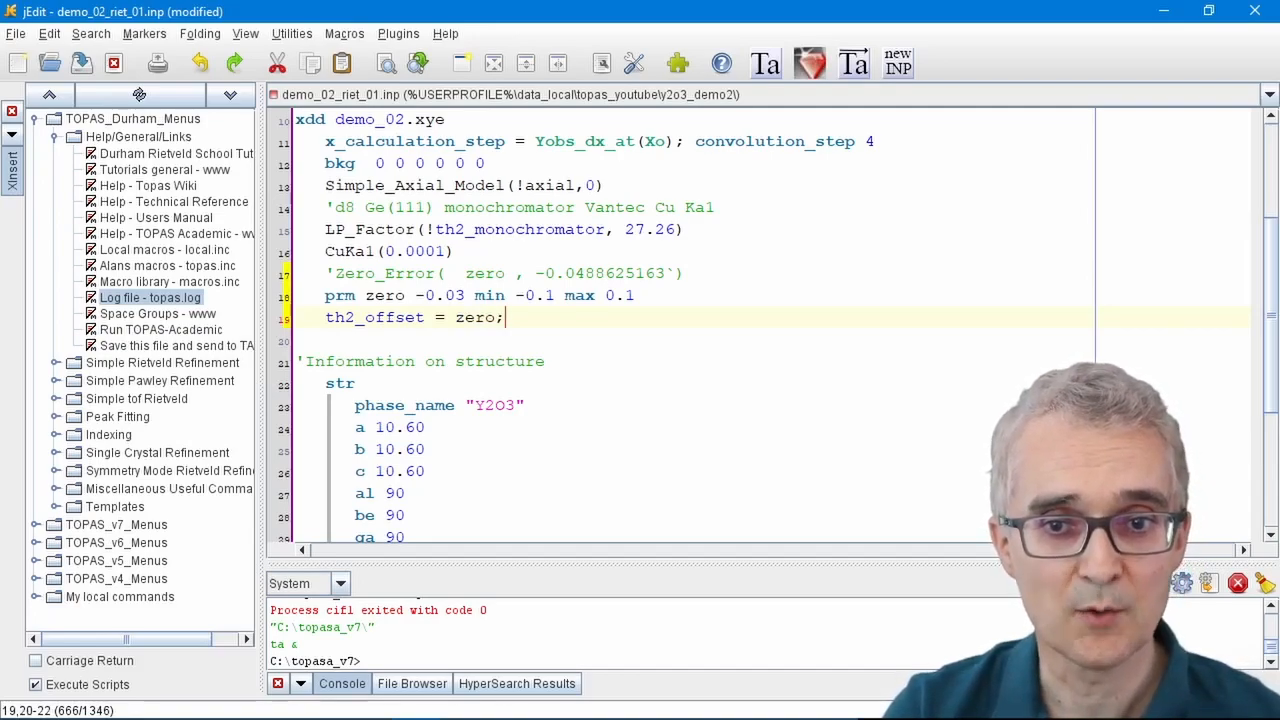
pyautogui.write(':0')
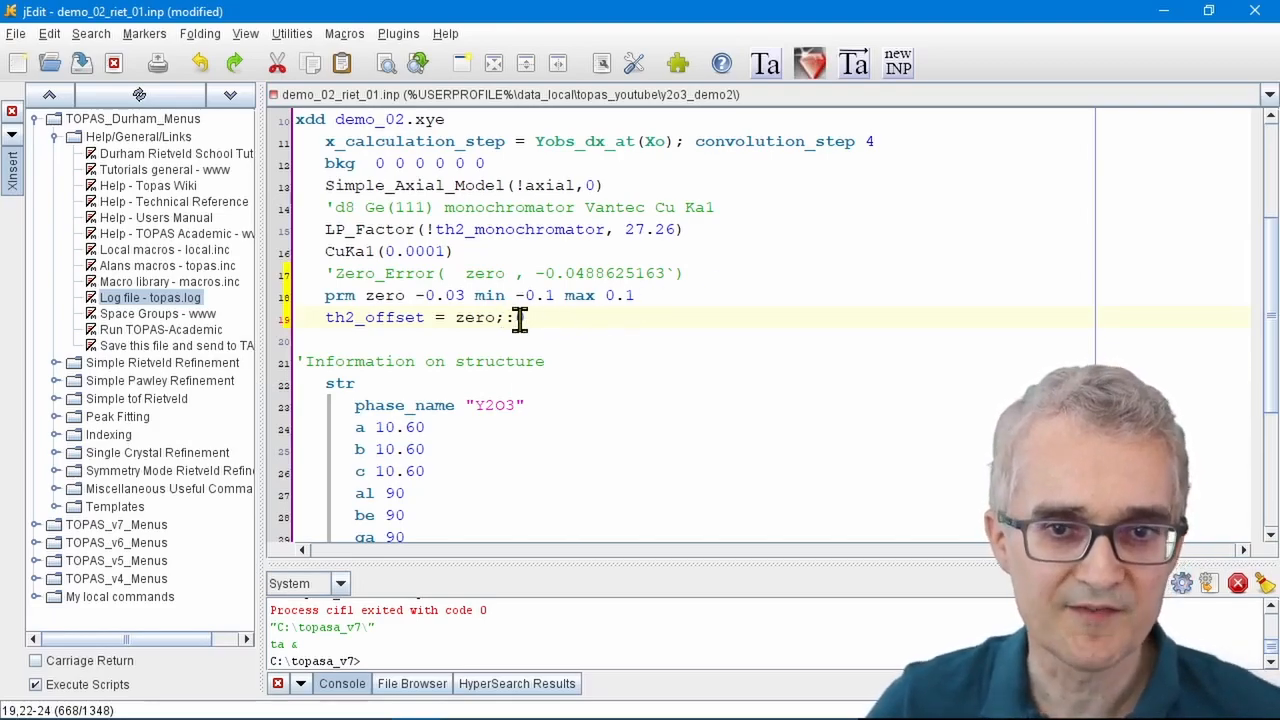
pyautogui.moveTo(320, 320); pyautogui.dragTo(530, 322)
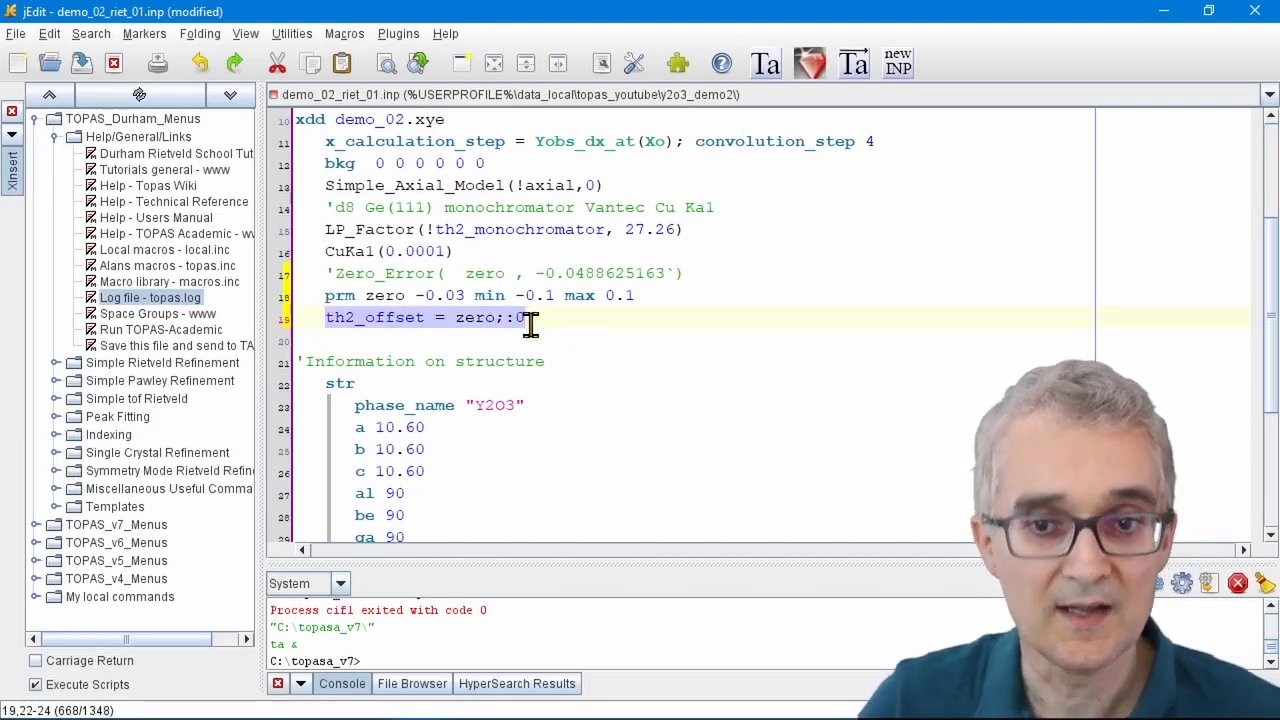
pyautogui.click(516, 320)
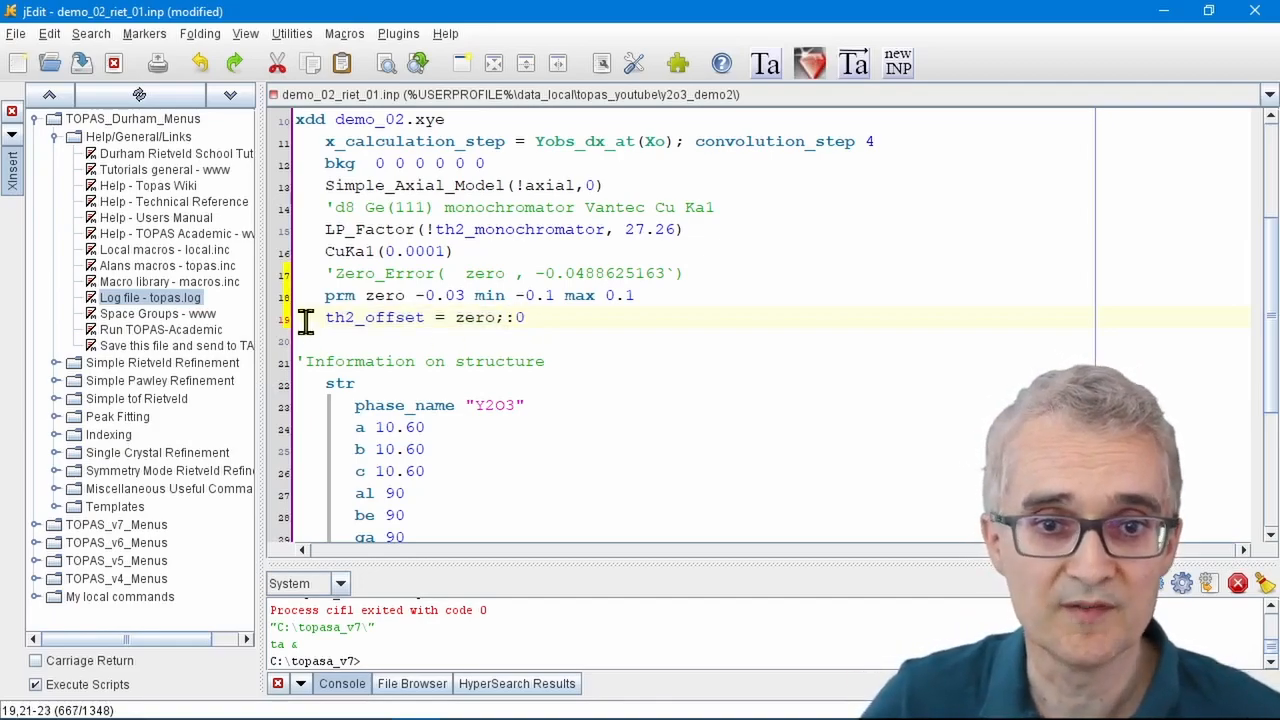
pyautogui.moveTo(297, 300); pyautogui.dragTo(297, 336)
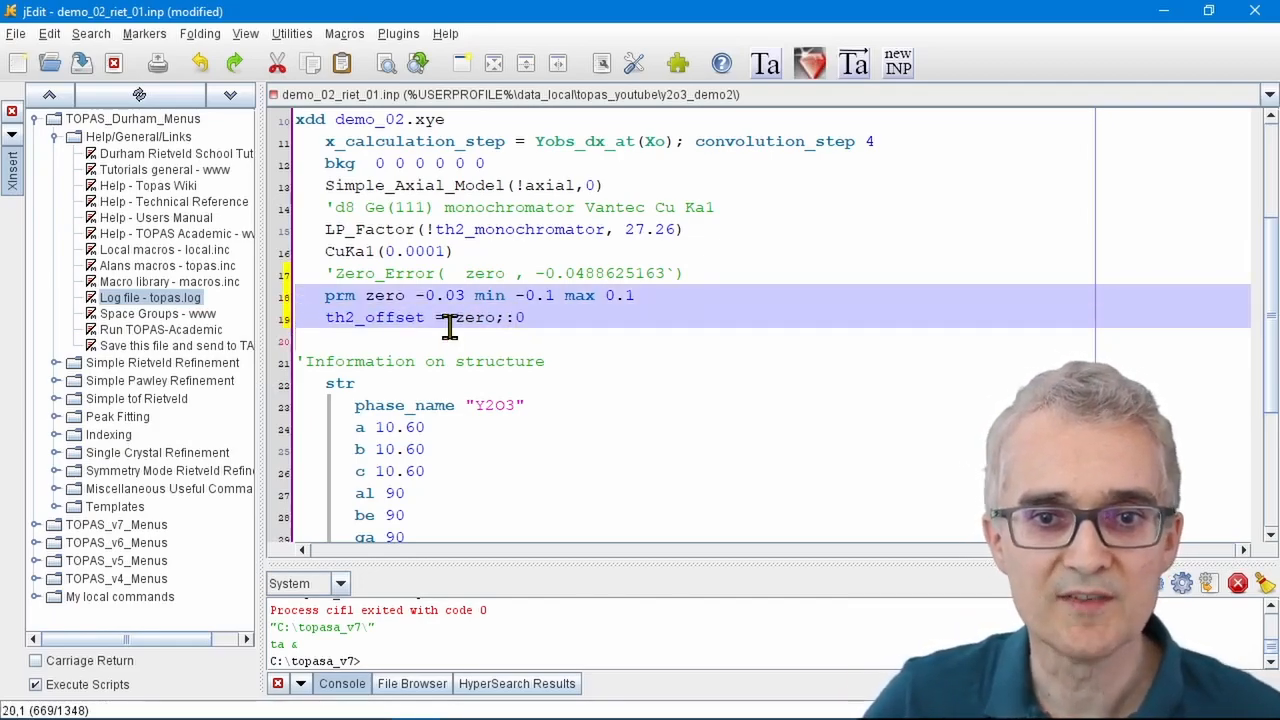
# - Save the input file, run the fit in TOPAS-Academic, accept the update and return to the reloaded prm zero and th2_offset lines in jEdit
pyautogui.click(855, 64)
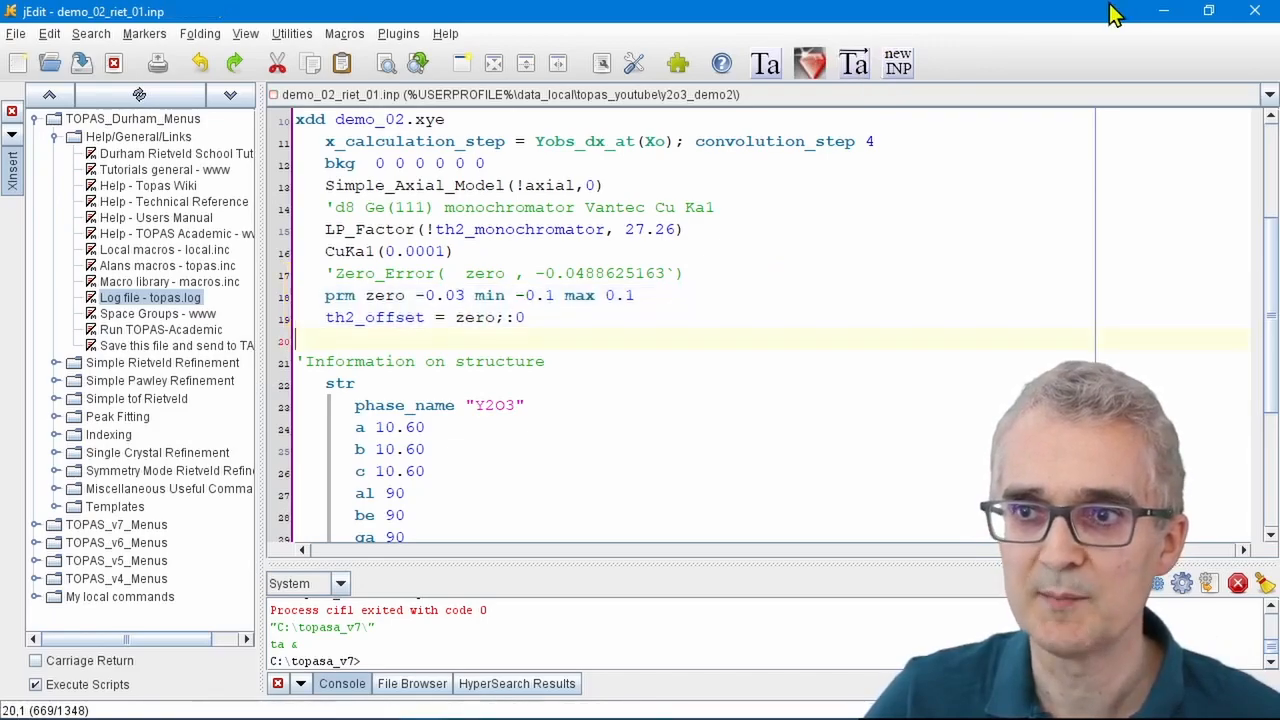
pyautogui.click(1166, 10)
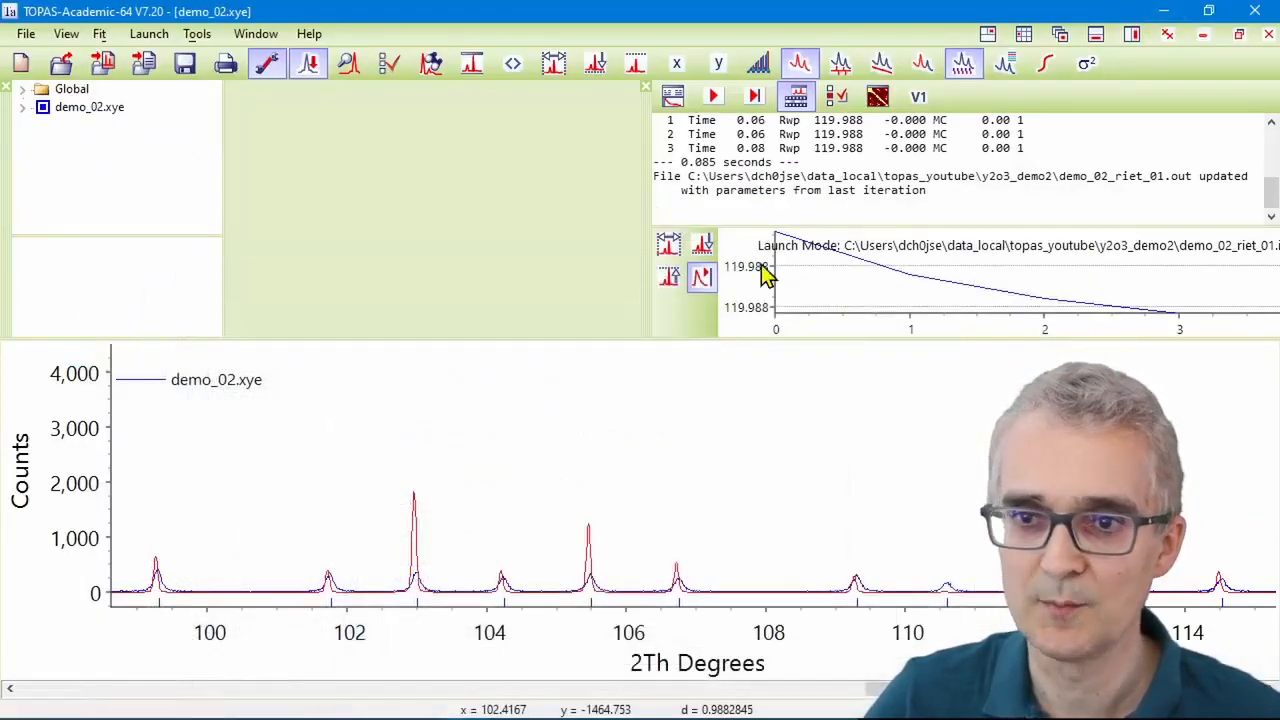
pyautogui.click(716, 100)
pyautogui.click(605, 452)
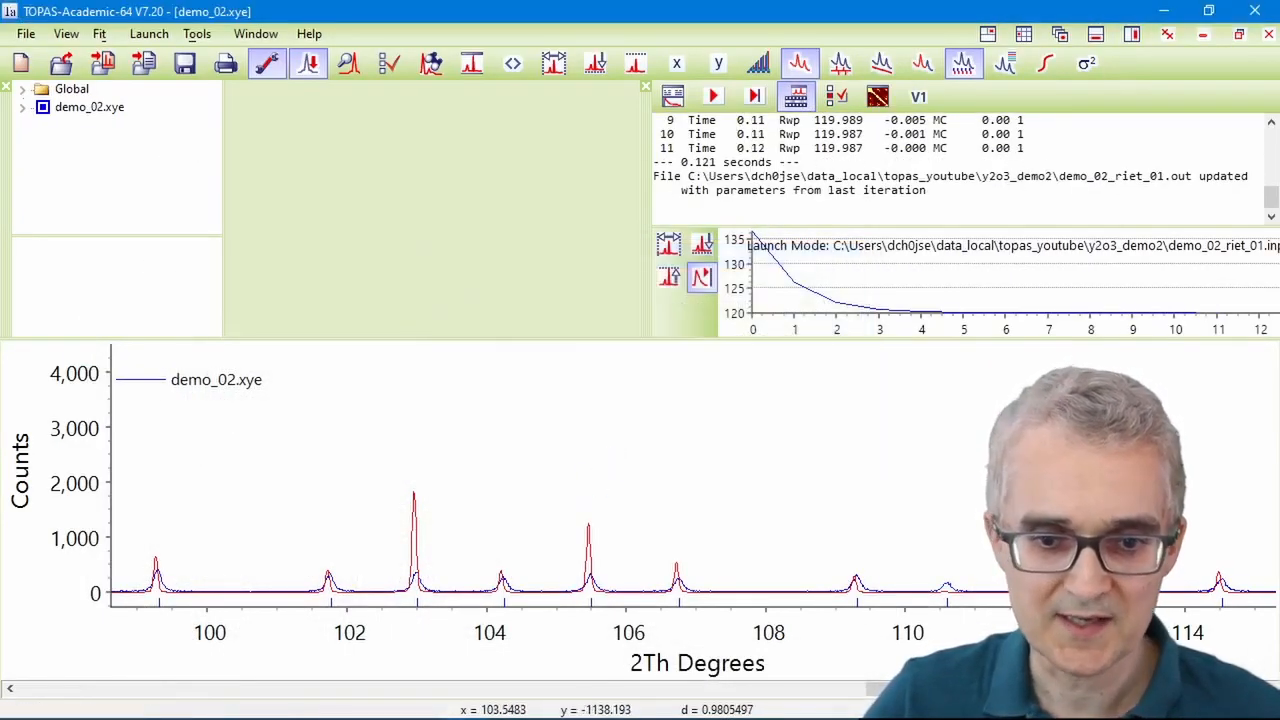
pyautogui.click(417, 712)
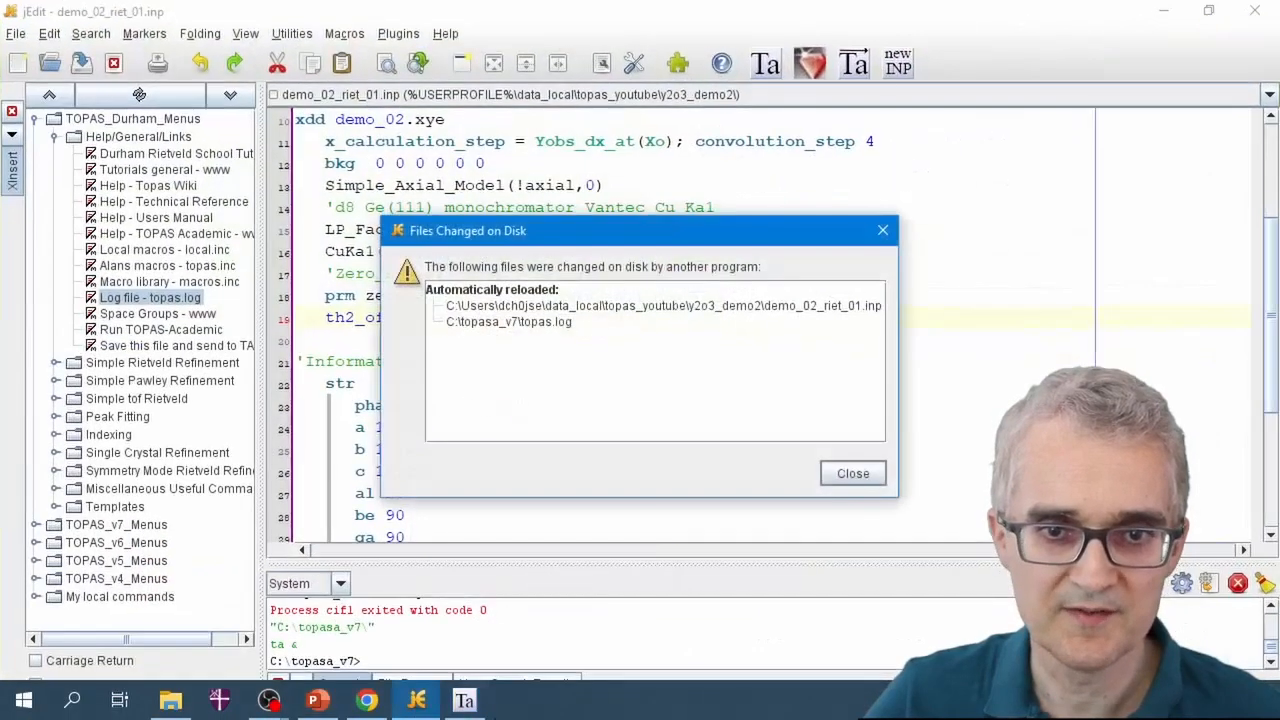
pyautogui.click(853, 473)
pyautogui.moveTo(298, 296); pyautogui.dragTo(298, 320)
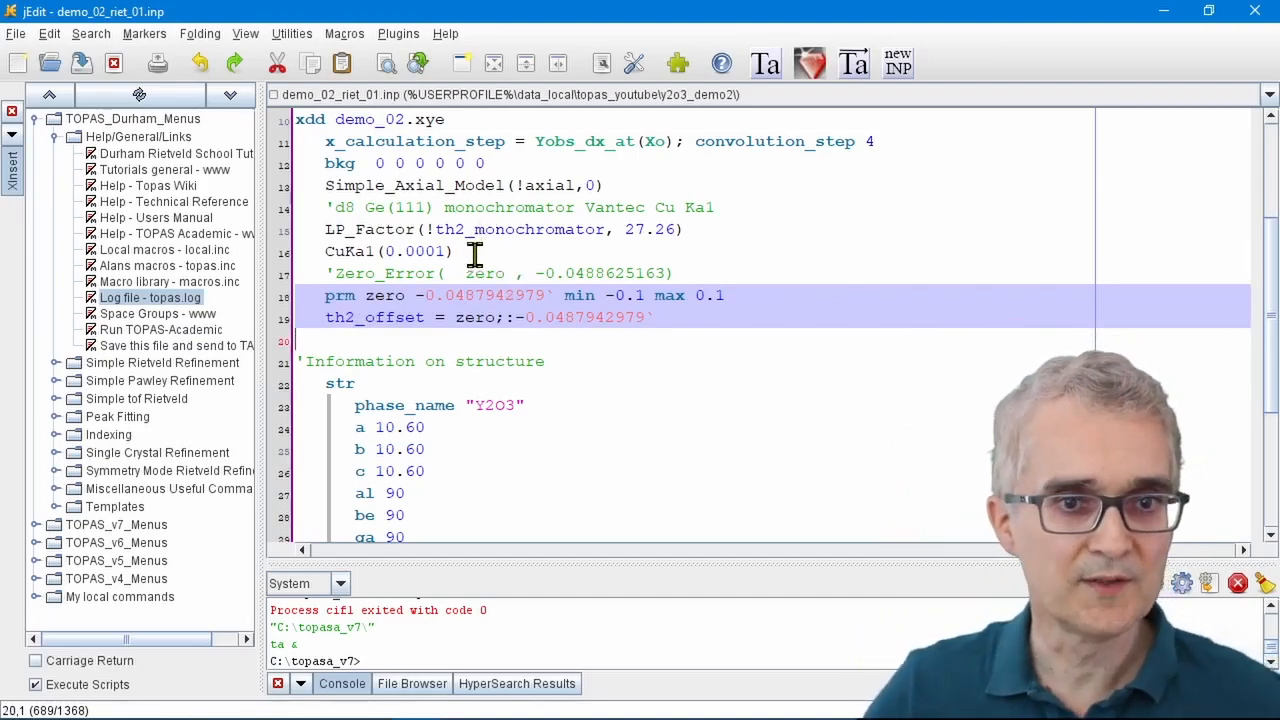
# - Open the macro library file topas.inc and browse its macro definitions around I_Penalty and TCHZ_Peak_Type
pyautogui.click(141, 270)
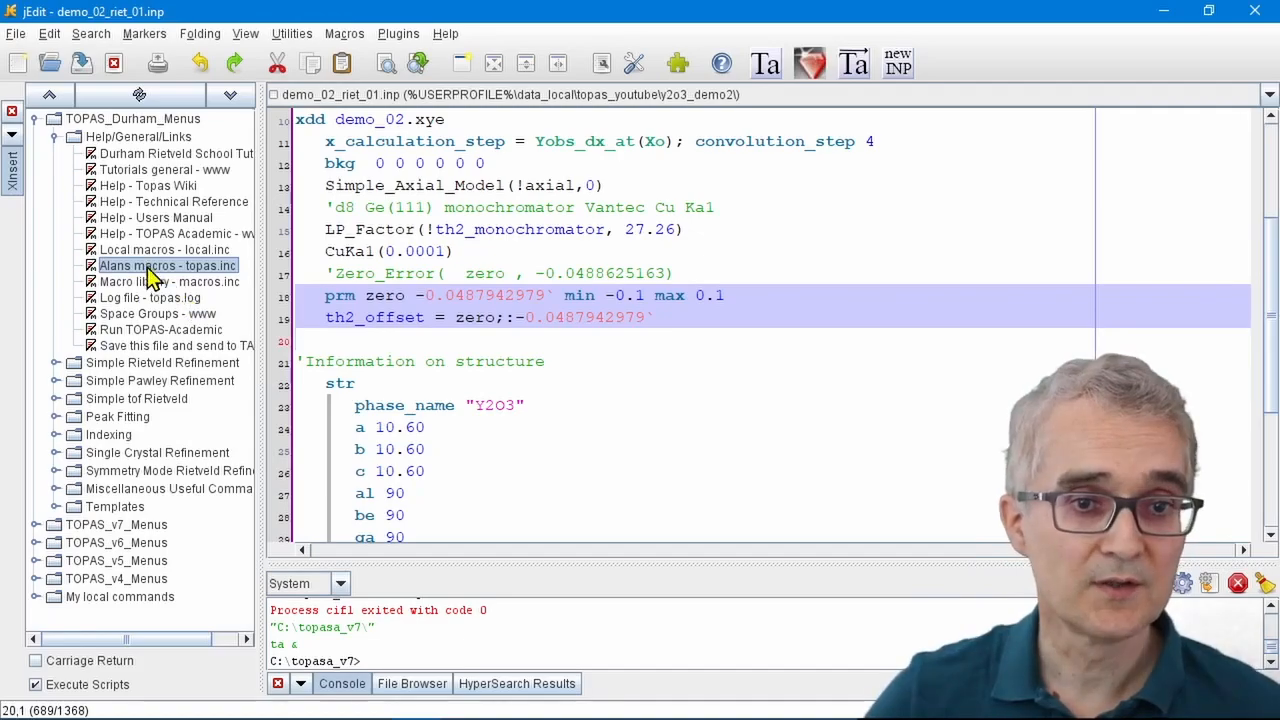
pyautogui.doubleClick(148, 277)
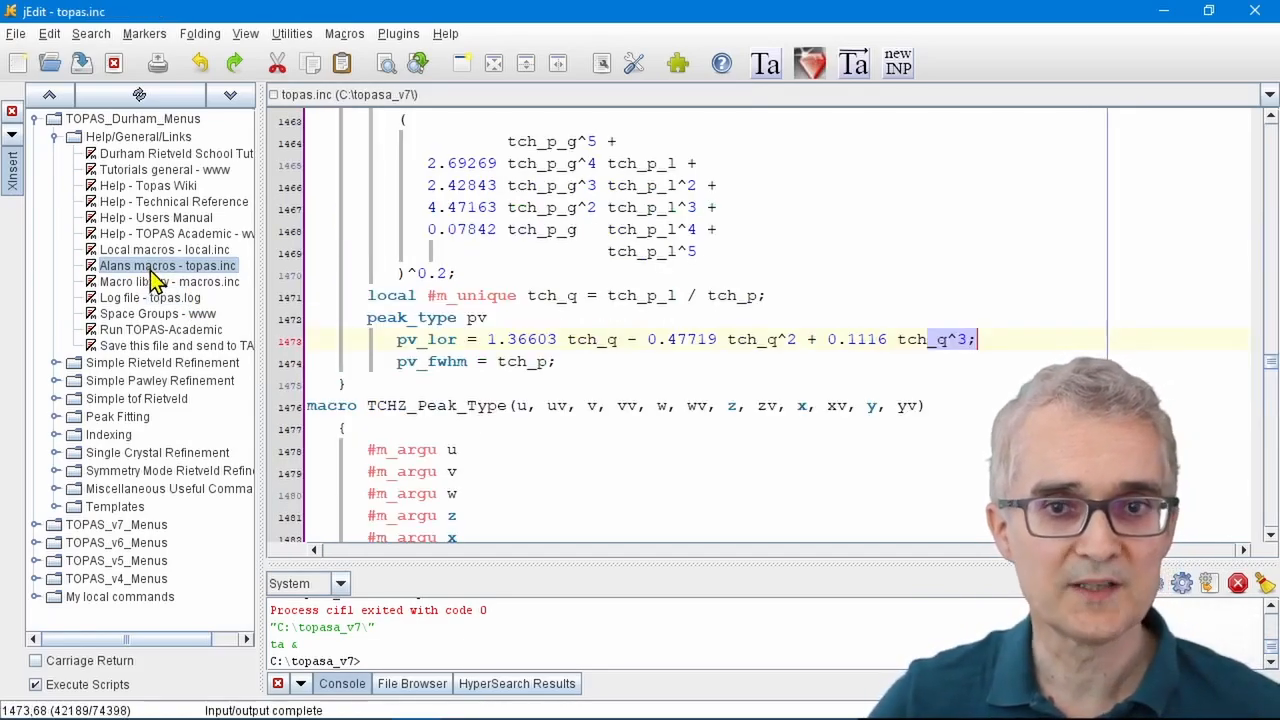
pyautogui.click(517, 304)
pyautogui.scroll(10, 517, 304)
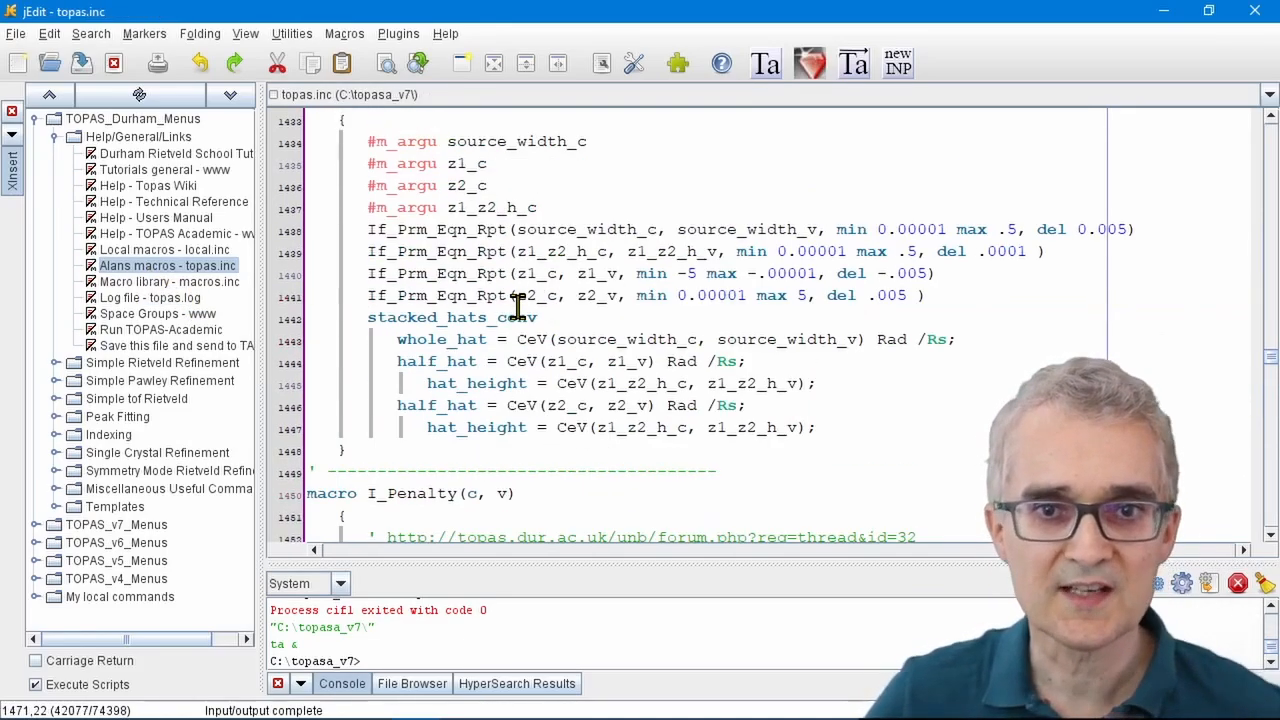
pyautogui.scroll(-5, 517, 304)
pyautogui.click(528, 268)
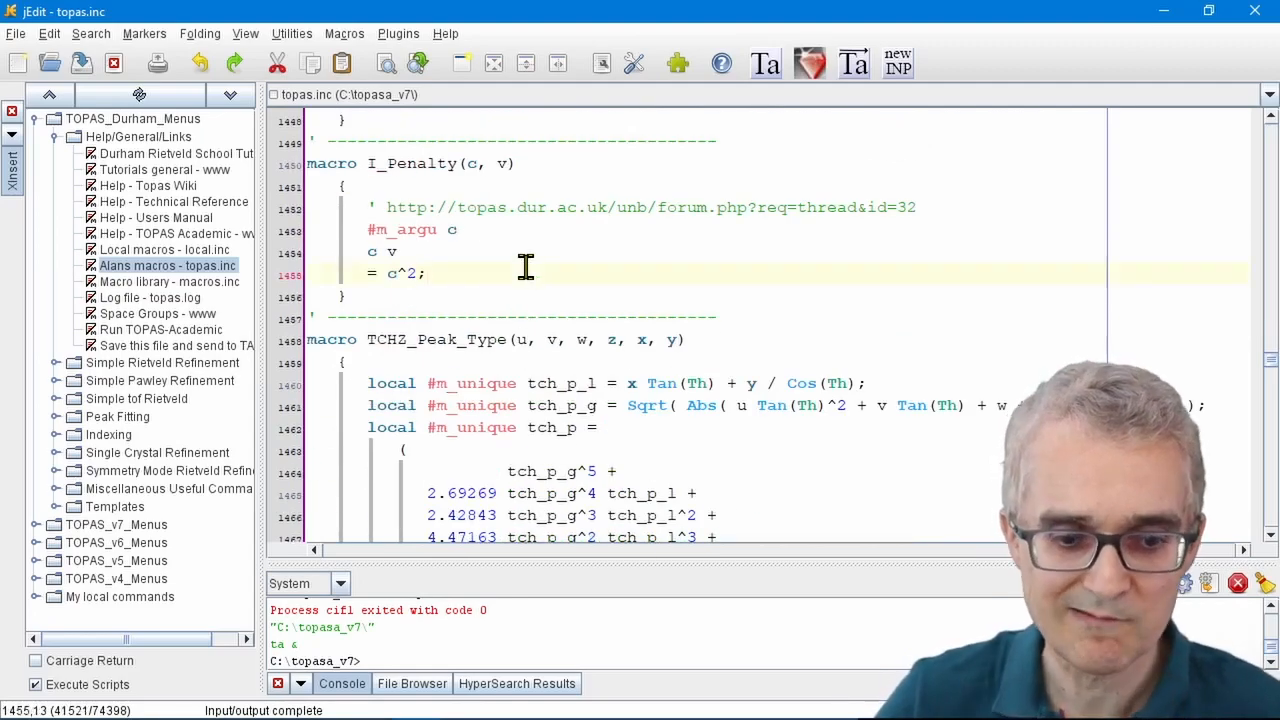
# - Search topas.inc for "Zero" and find the Zero_Error macro definition
pyautogui.hotkey('ctrl', 'f')
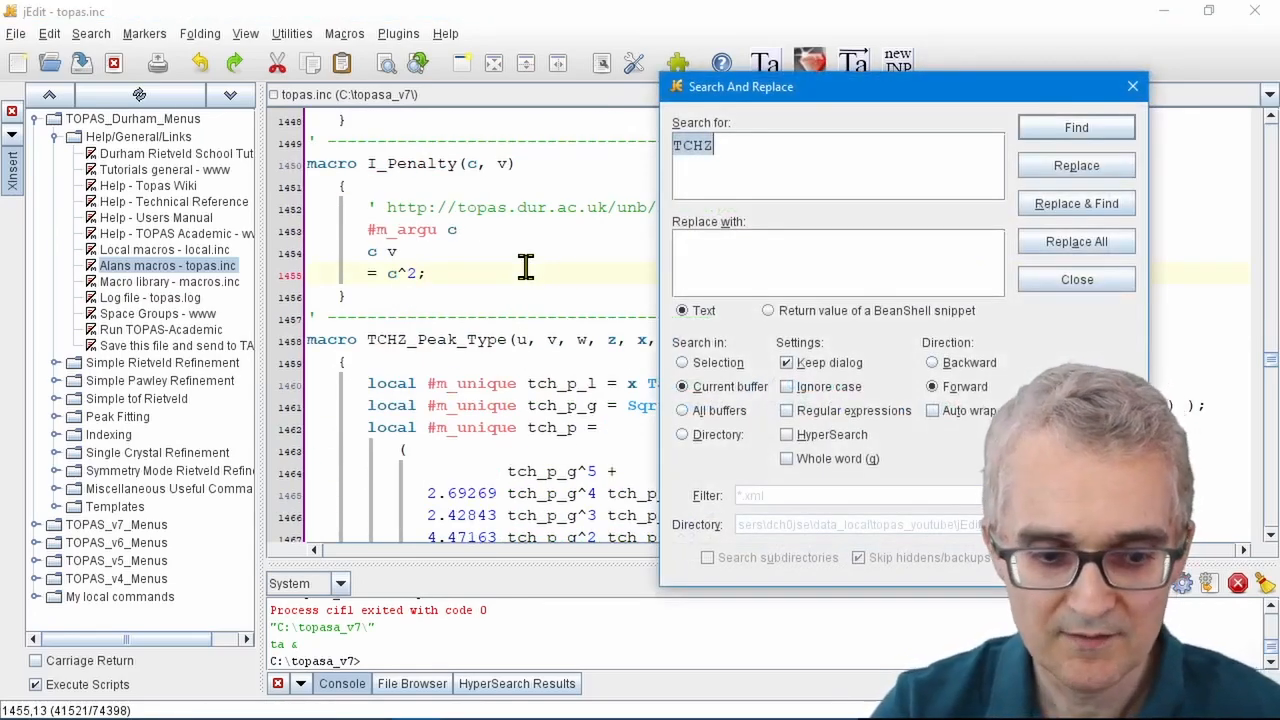
pyautogui.write('Zero')
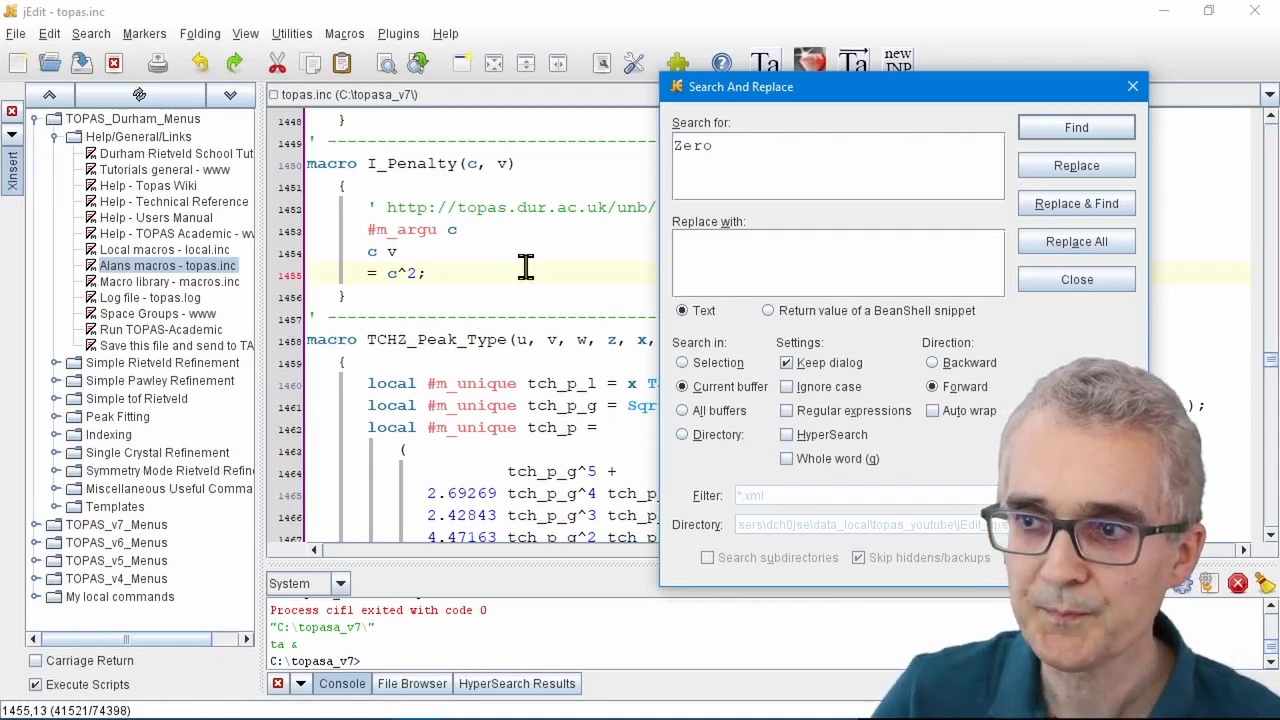
pyautogui.click(1107, 131)
pyautogui.click(510, 312)
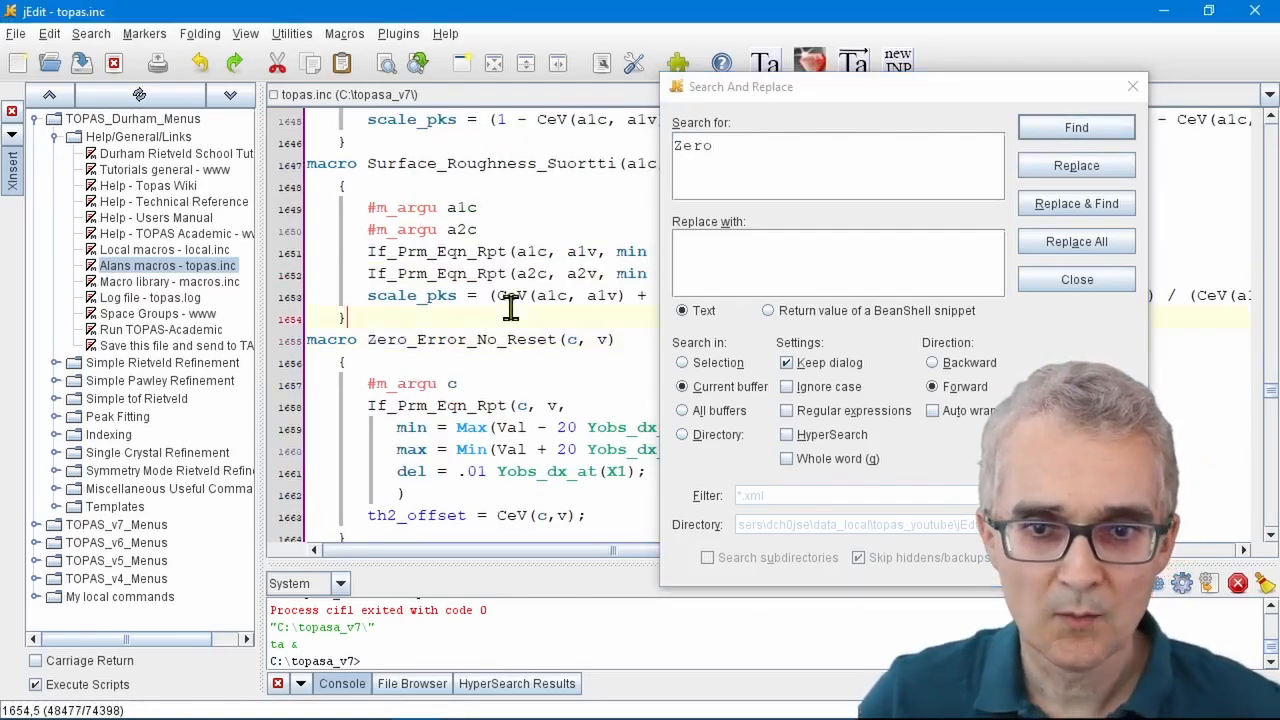
pyautogui.scroll(-4, 510, 312)
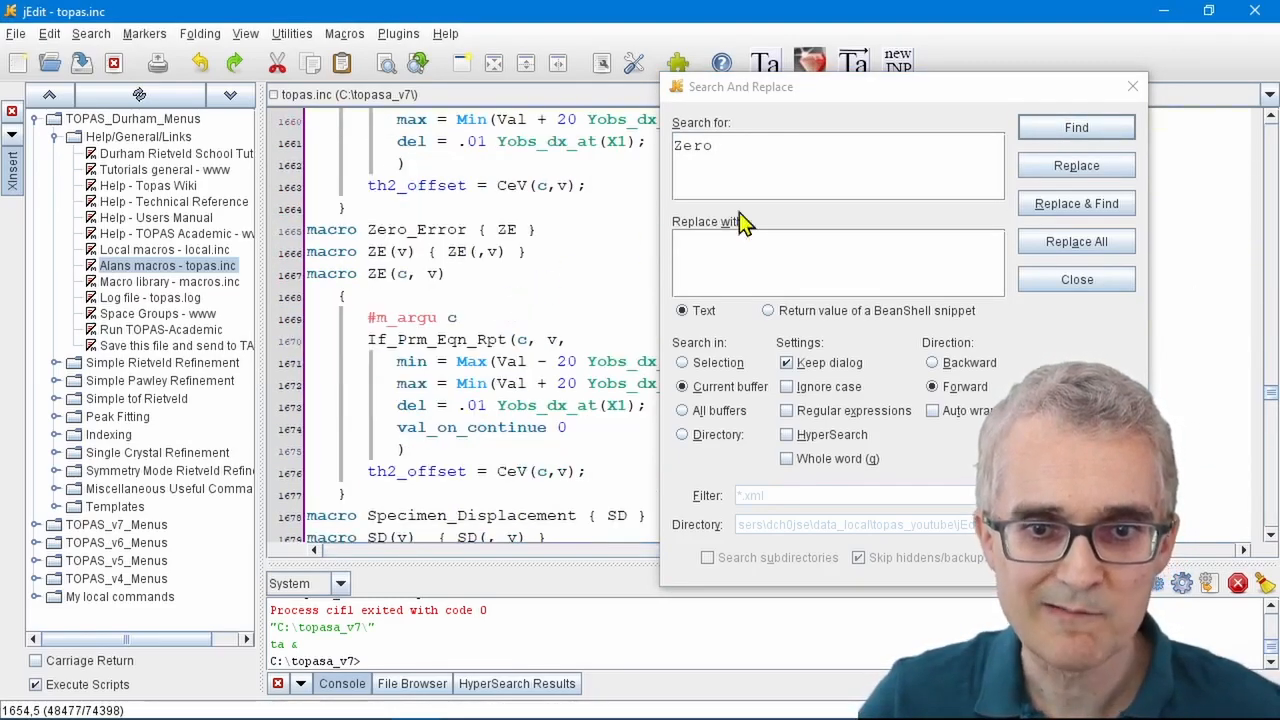
pyautogui.click(1135, 84)
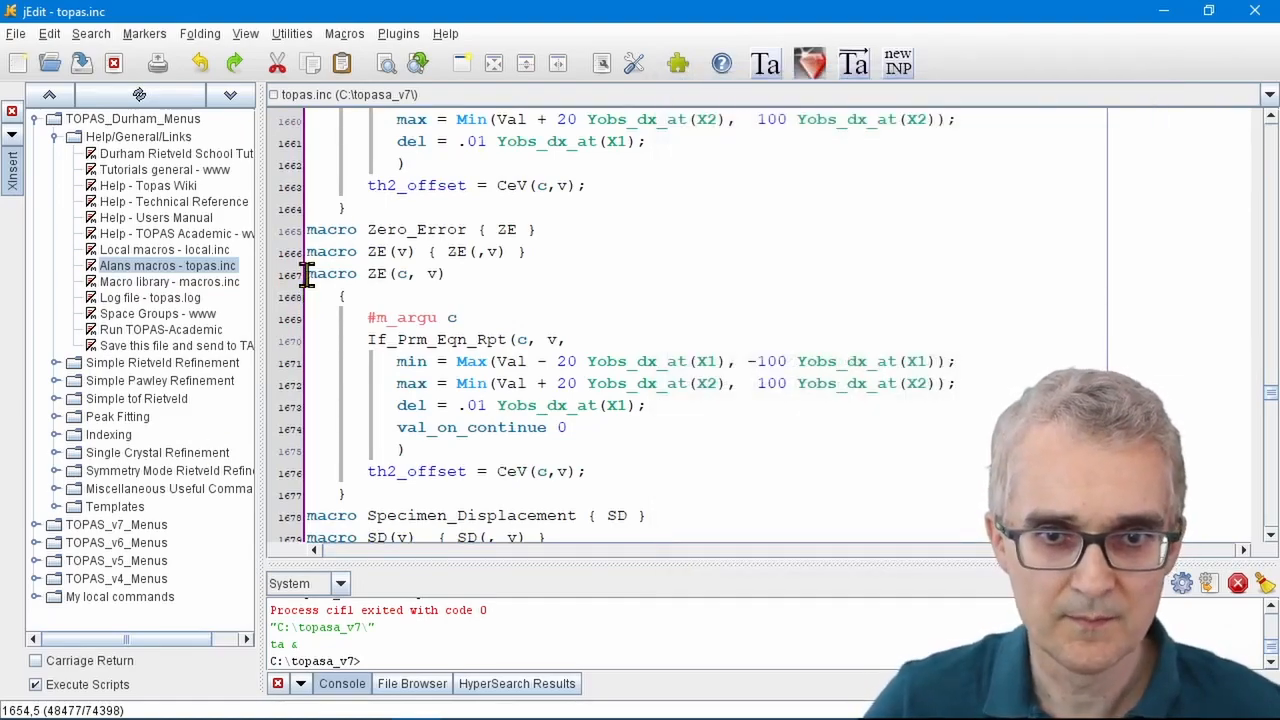
# - Examine how Zero_Error refers to the ZE macro, including the ZE(c, v) body and its th2_offset line
pyautogui.moveTo(307, 229); pyautogui.dragTo(543, 231)
pyautogui.click(513, 272)
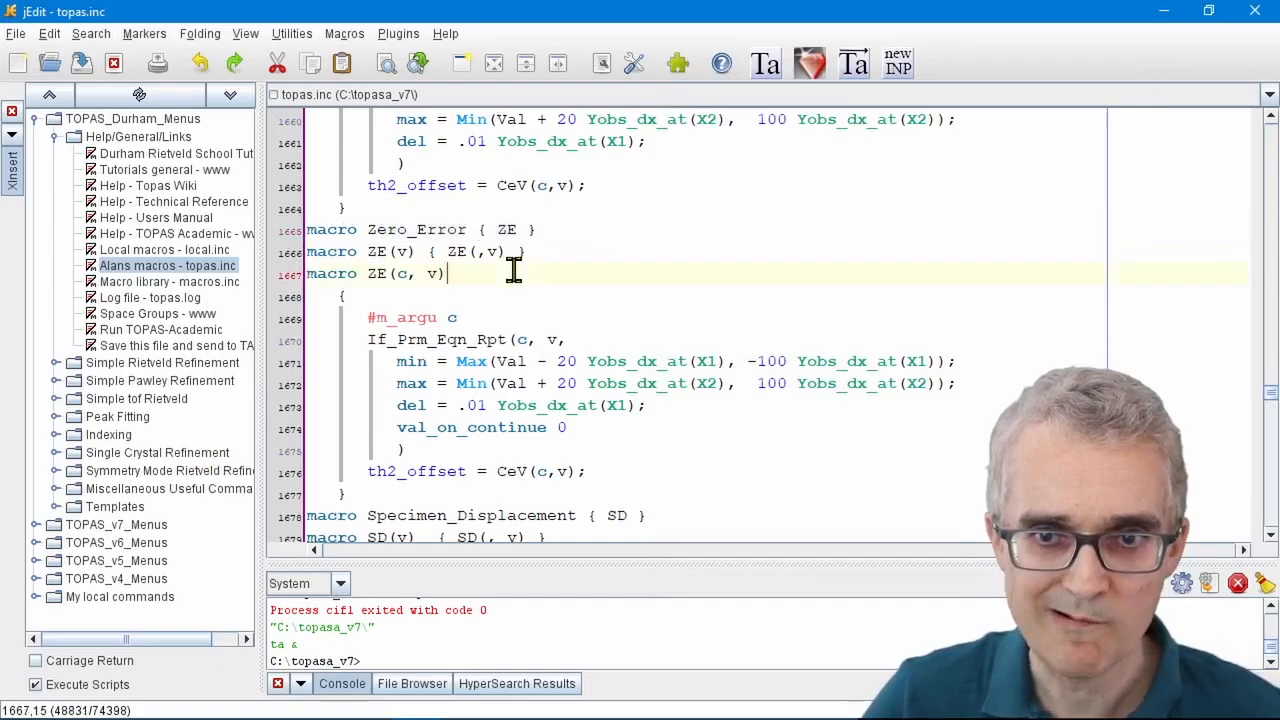
pyautogui.doubleClick(508, 229)
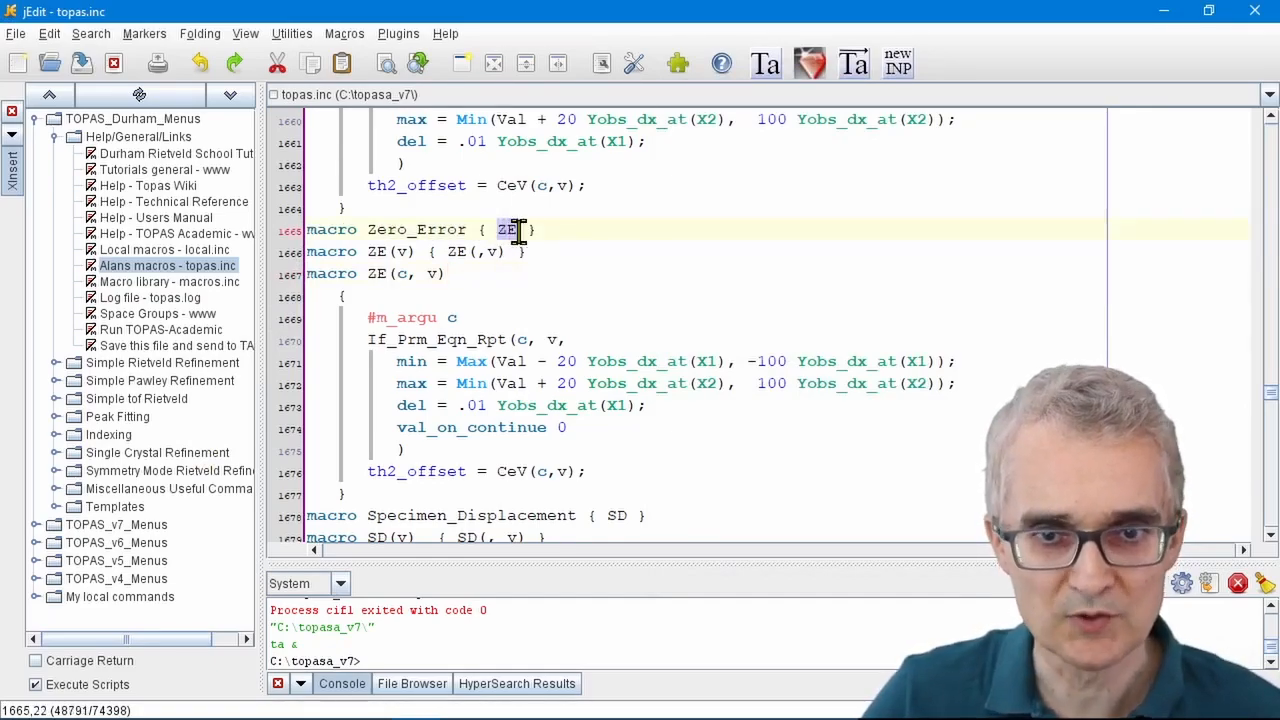
pyautogui.moveTo(307, 273); pyautogui.dragTo(434, 491)
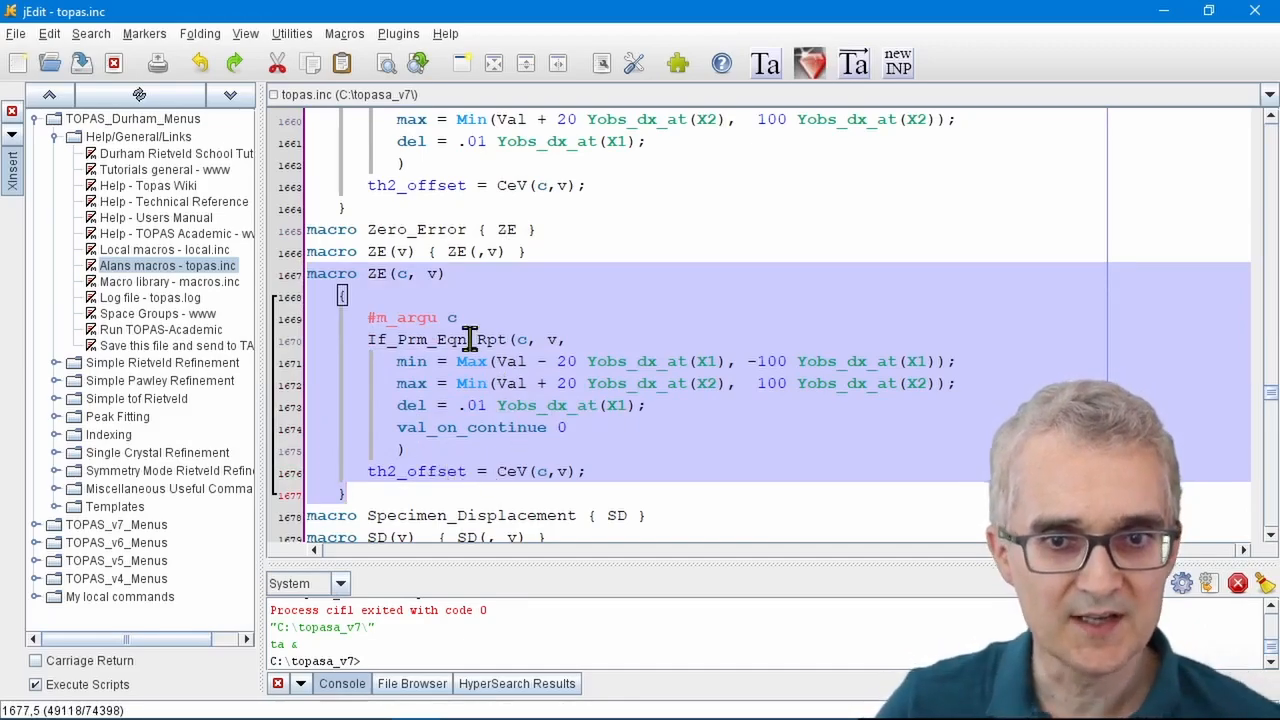
pyautogui.click(603, 472)
pyautogui.moveTo(603, 472); pyautogui.dragTo(360, 471)
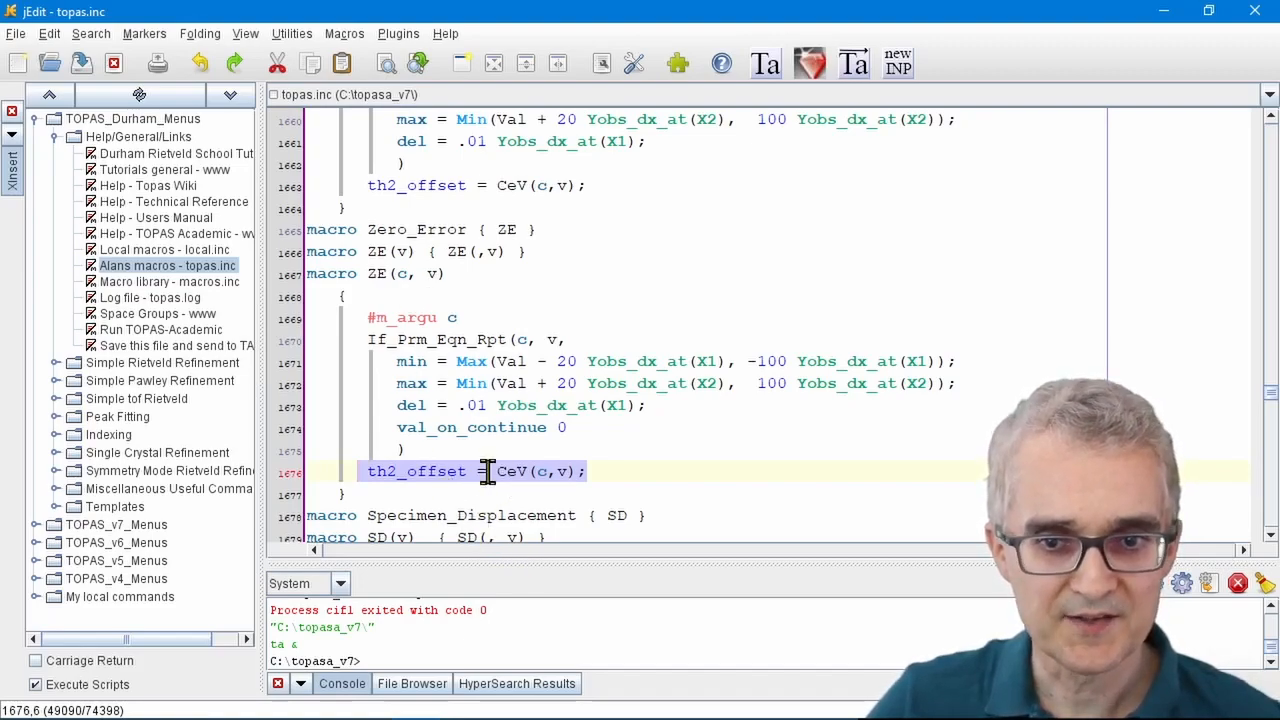
pyautogui.moveTo(606, 471); pyautogui.dragTo(300, 316)
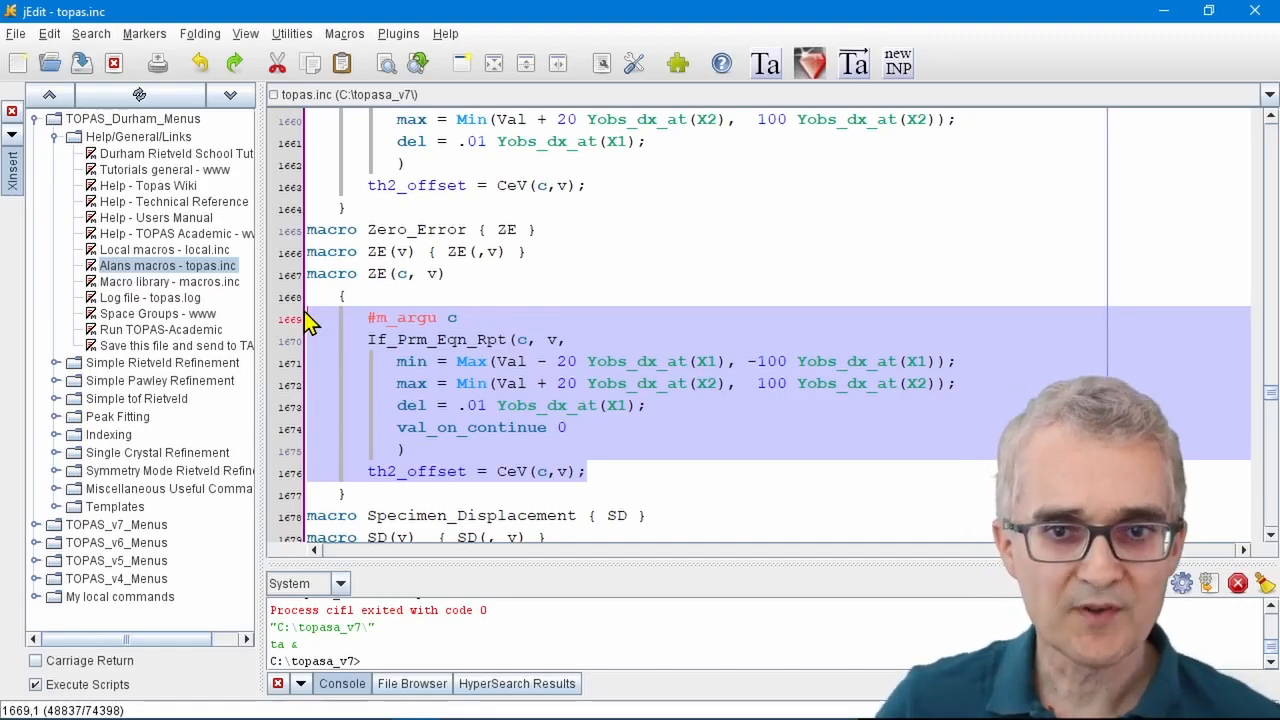
# - Search topas.inc for "TCHZ", continuing from the beginning of the file, and go to the TCHZ_Peak_Type macro
pyautogui.click(491, 289)
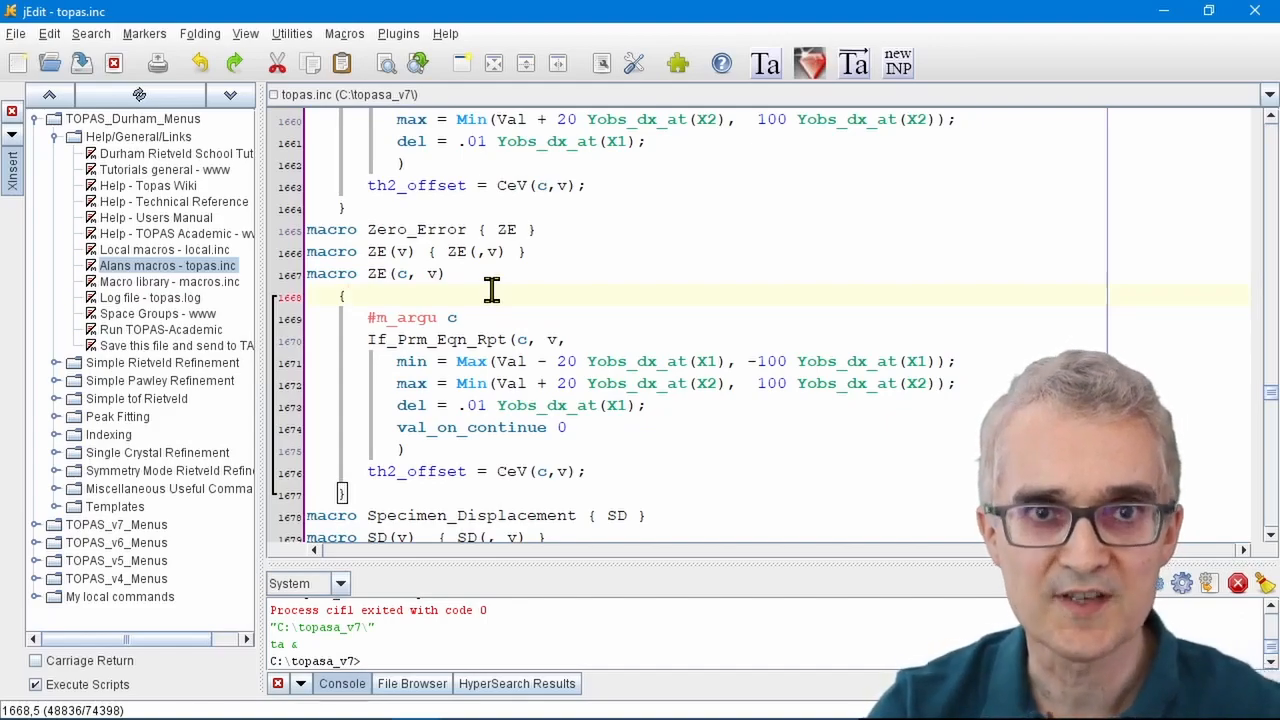
pyautogui.hotkey('ctrl', 'f')
pyautogui.write('TCHZ')
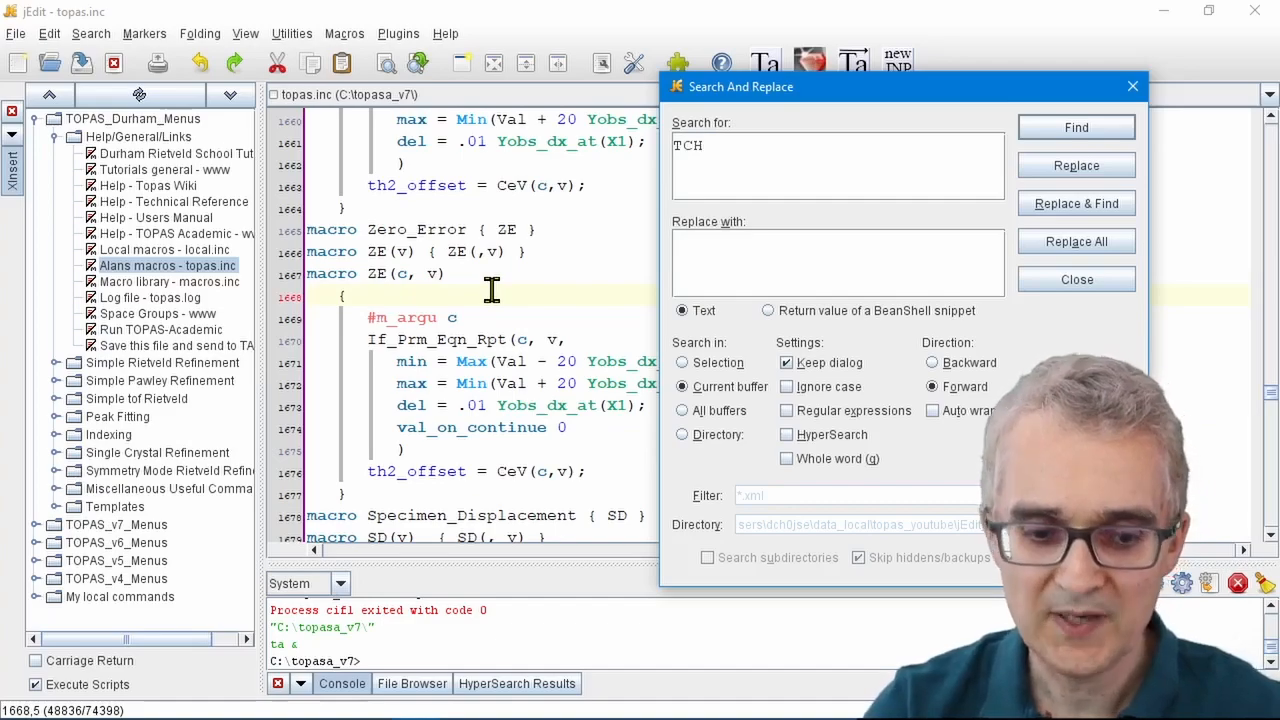
pyautogui.click(1083, 131)
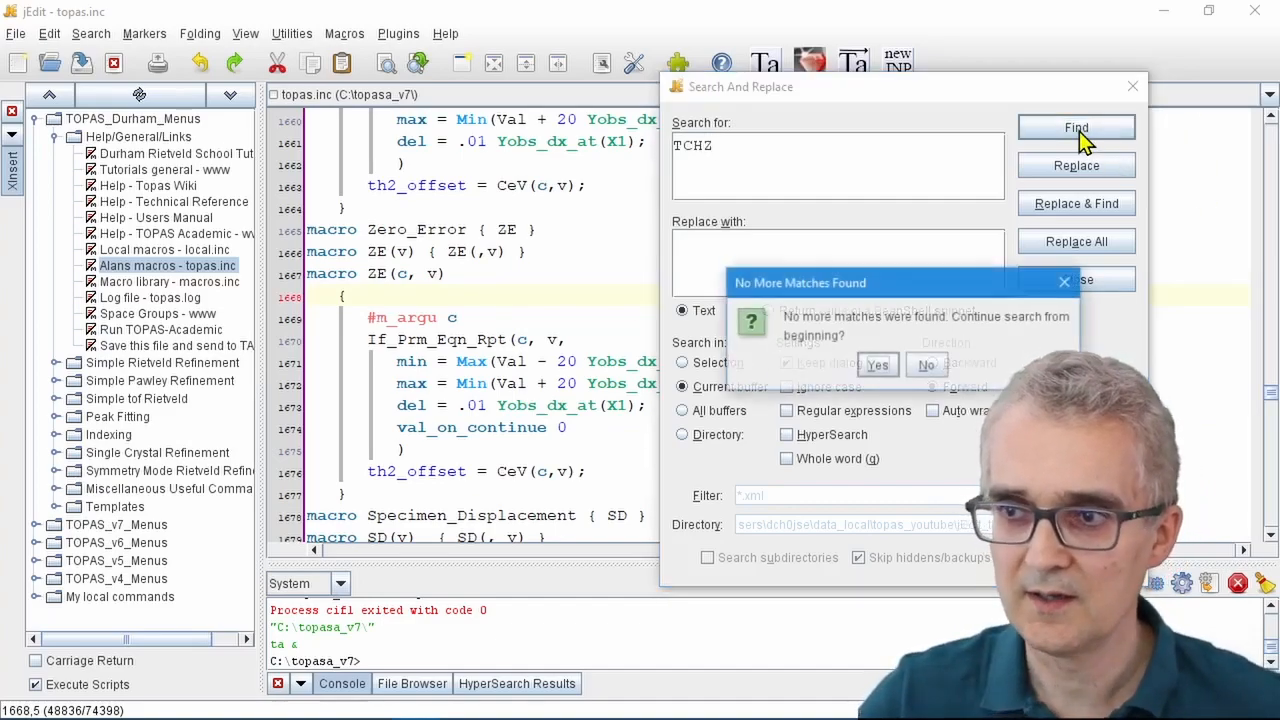
pyautogui.click(877, 366)
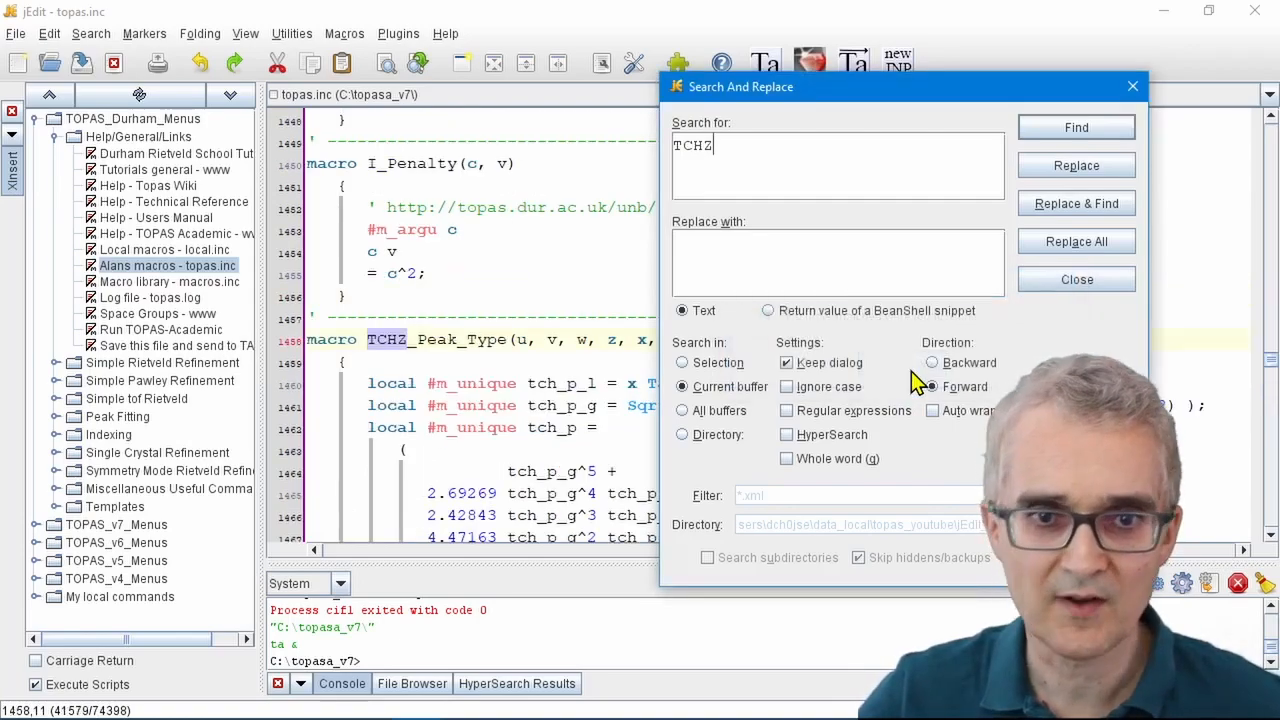
pyautogui.click(1133, 86)
pyautogui.click(386, 380)
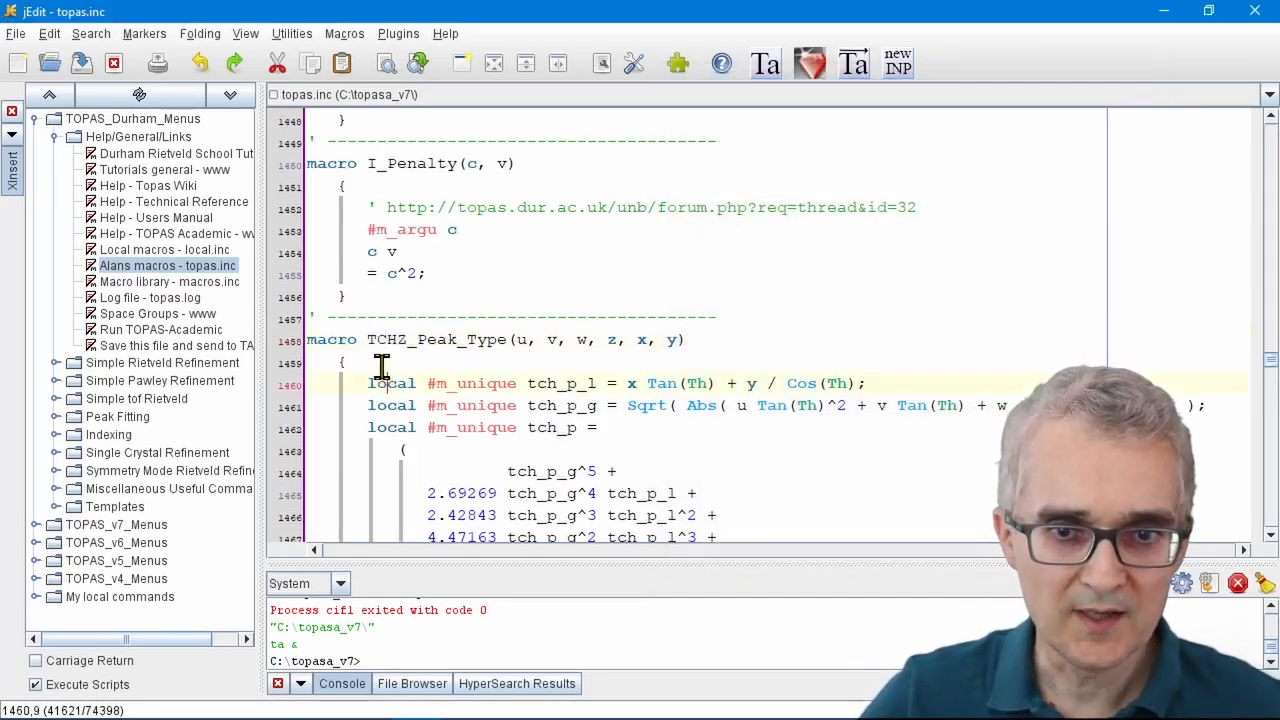
# - Examine the TCHZ_Peak_Type(u, v, w, z, x, y) definition and its local tch_p equations
pyautogui.moveTo(367, 340); pyautogui.dragTo(698, 340)
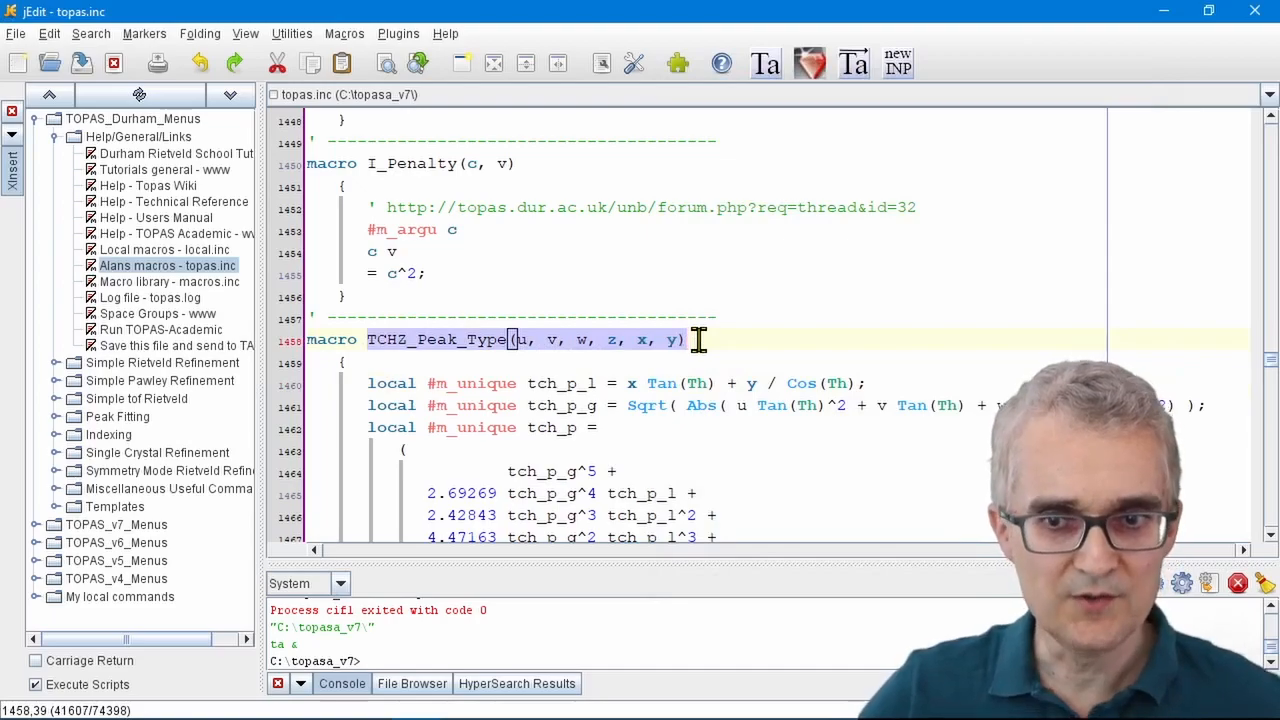
pyautogui.scroll(-1, 698, 340)
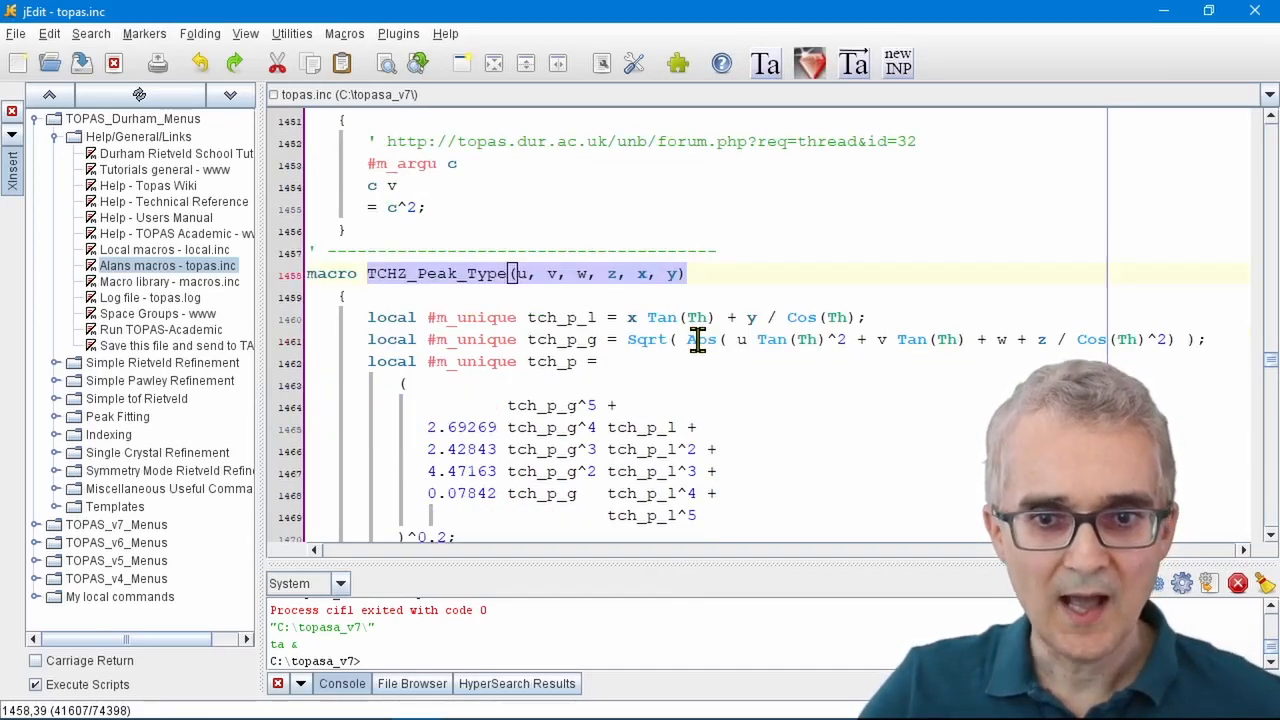
pyautogui.scroll(-1, 698, 340)
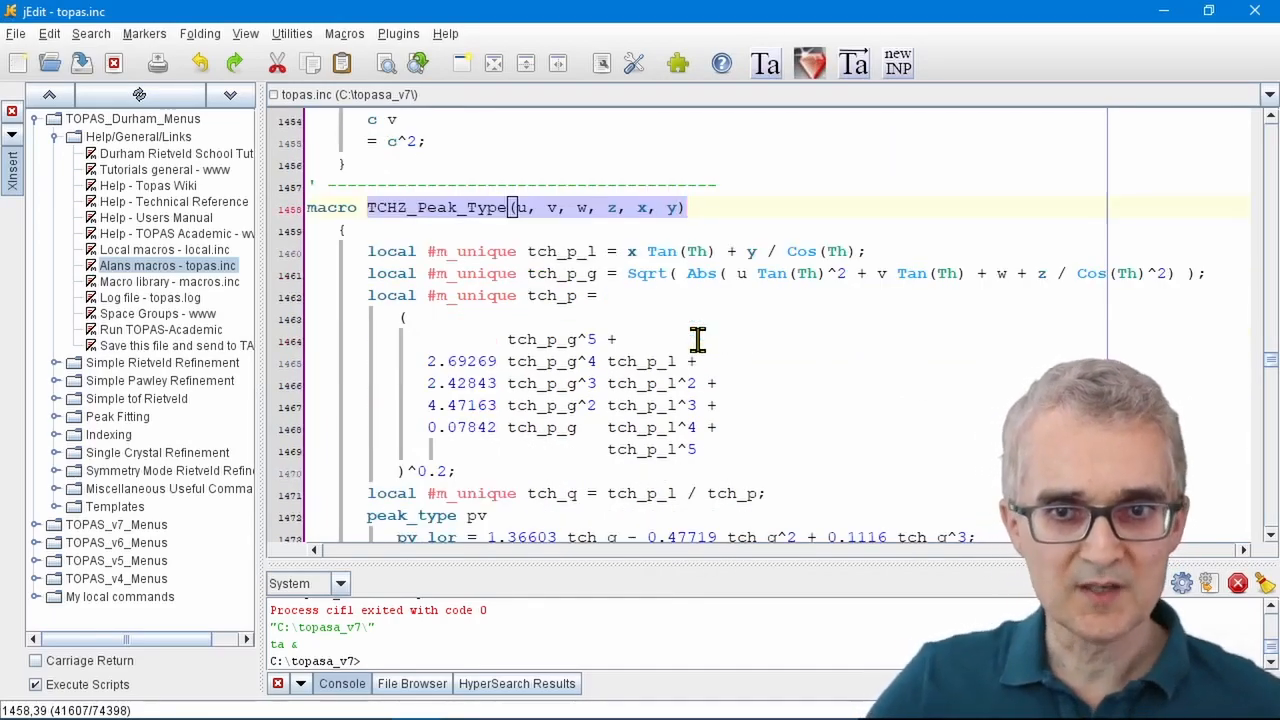
pyautogui.scroll(-1, 698, 340)
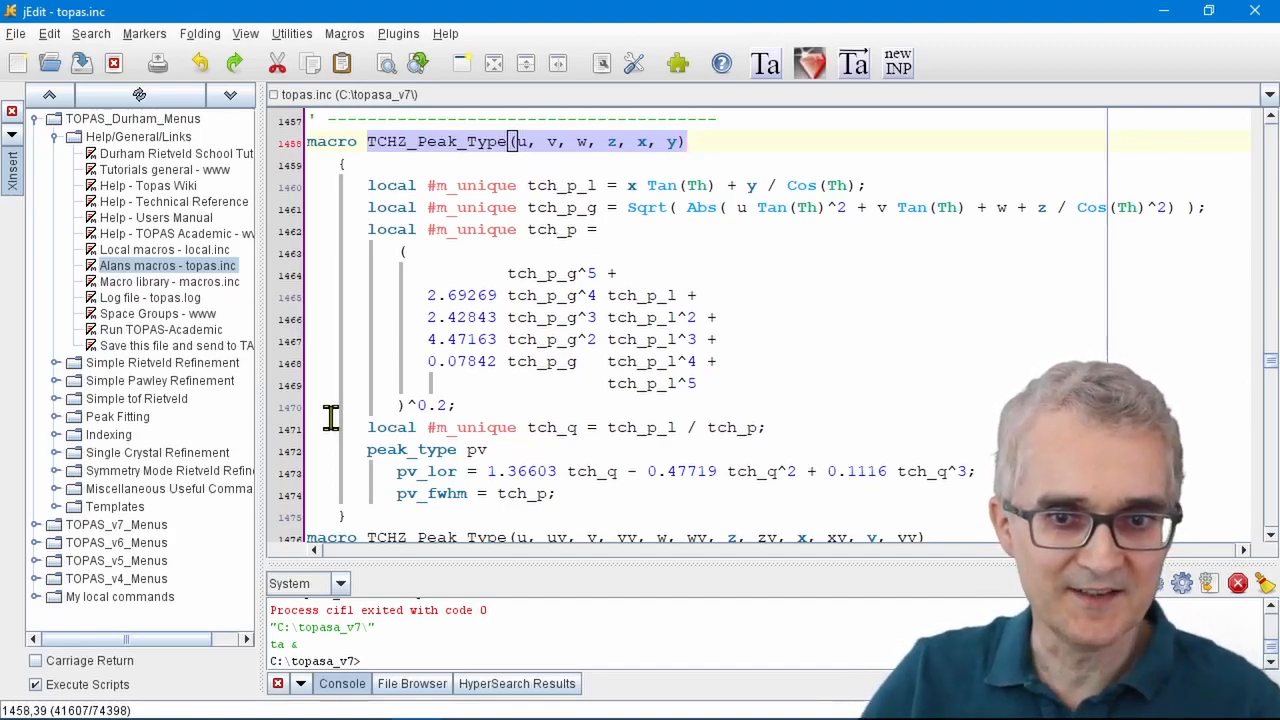
# - Inspect the pv_lor expression and its tch_q terms at the end of the TCHZ_Peak_Type macro
pyautogui.click(398, 474)
pyautogui.moveTo(398, 474); pyautogui.dragTo(990, 472)
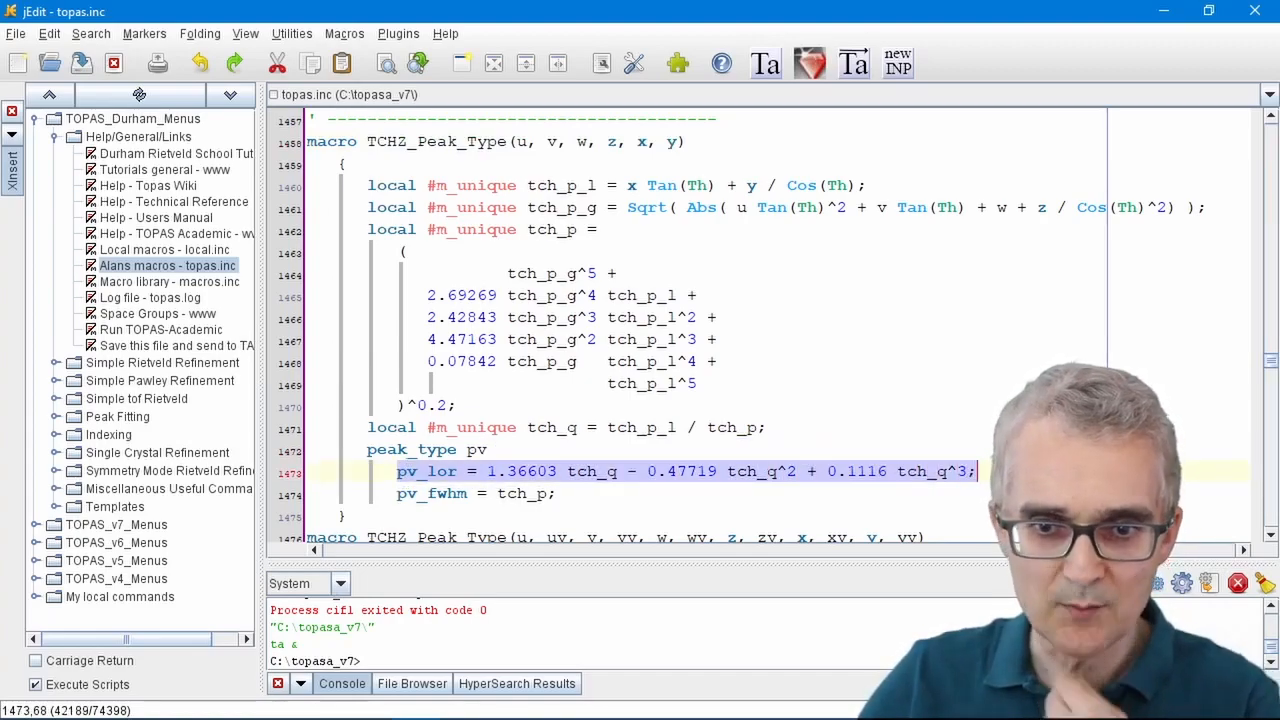
pyautogui.click(392, 472)
pyautogui.moveTo(397, 472); pyautogui.dragTo(977, 472)
pyautogui.click(686, 496)
pyautogui.moveTo(606, 477); pyautogui.dragTo(618, 476)
pyautogui.moveTo(767, 472); pyautogui.dragTo(798, 472)
pyautogui.moveTo(938, 472); pyautogui.dragTo(977, 472)
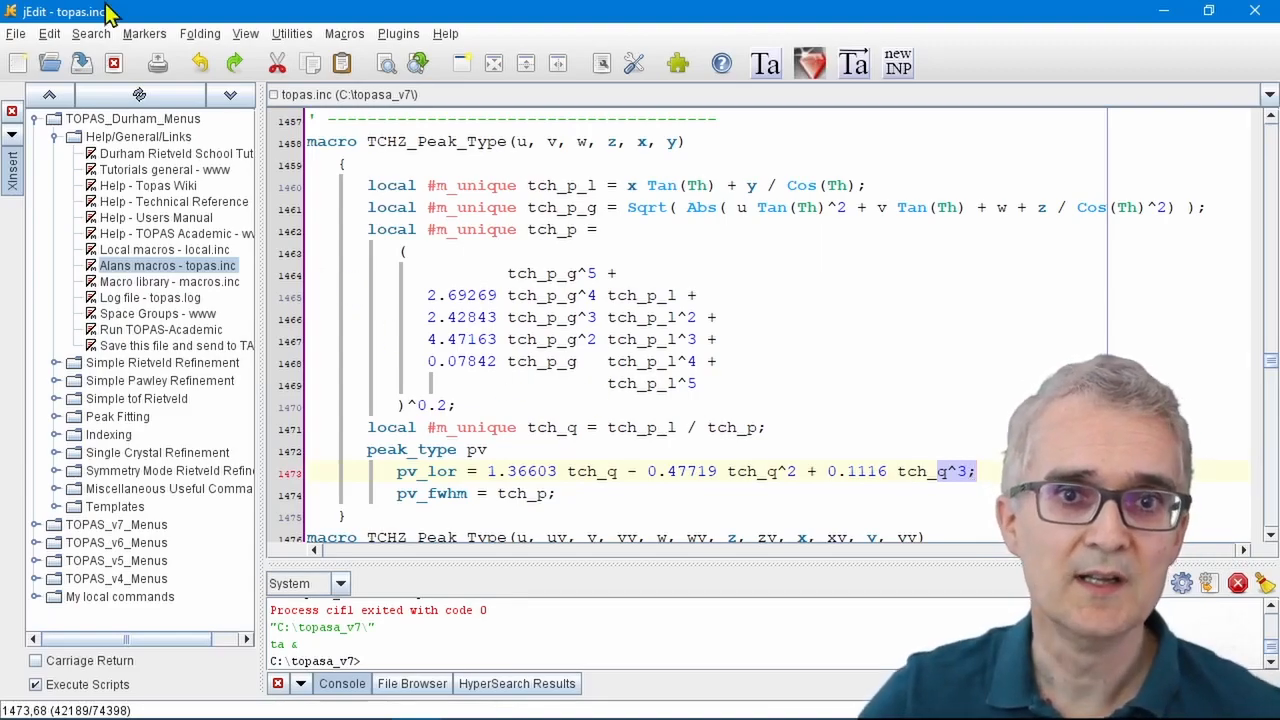
# - Close topas.inc and topas.log and return to the input file demo_02_riet_01.inp
pyautogui.click(116, 64)
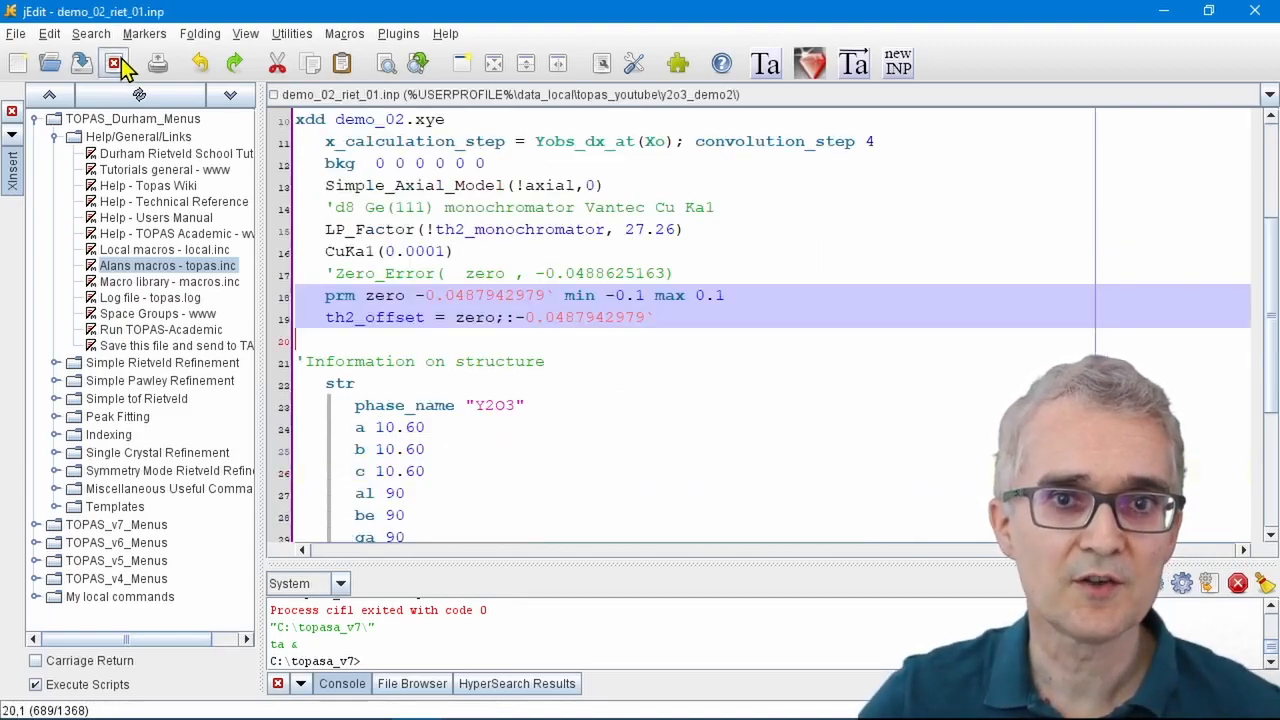
pyautogui.click(421, 96)
pyautogui.click(422, 133)
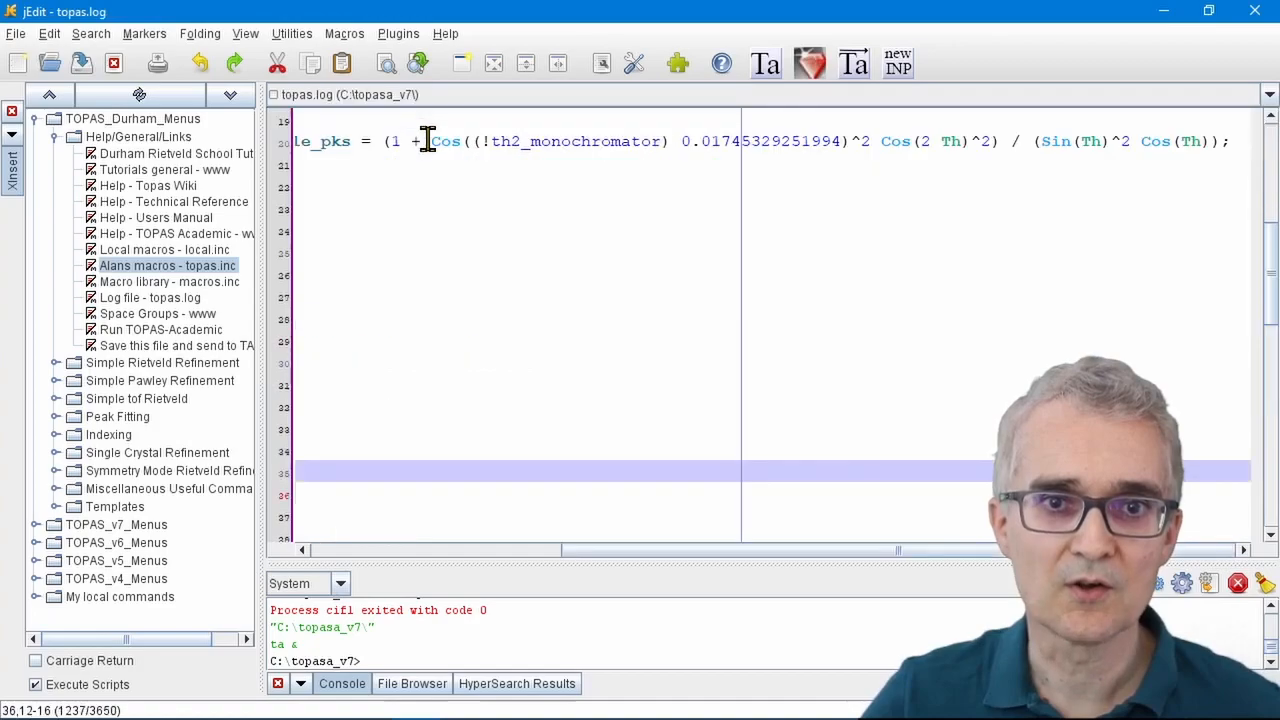
pyautogui.click(116, 66)
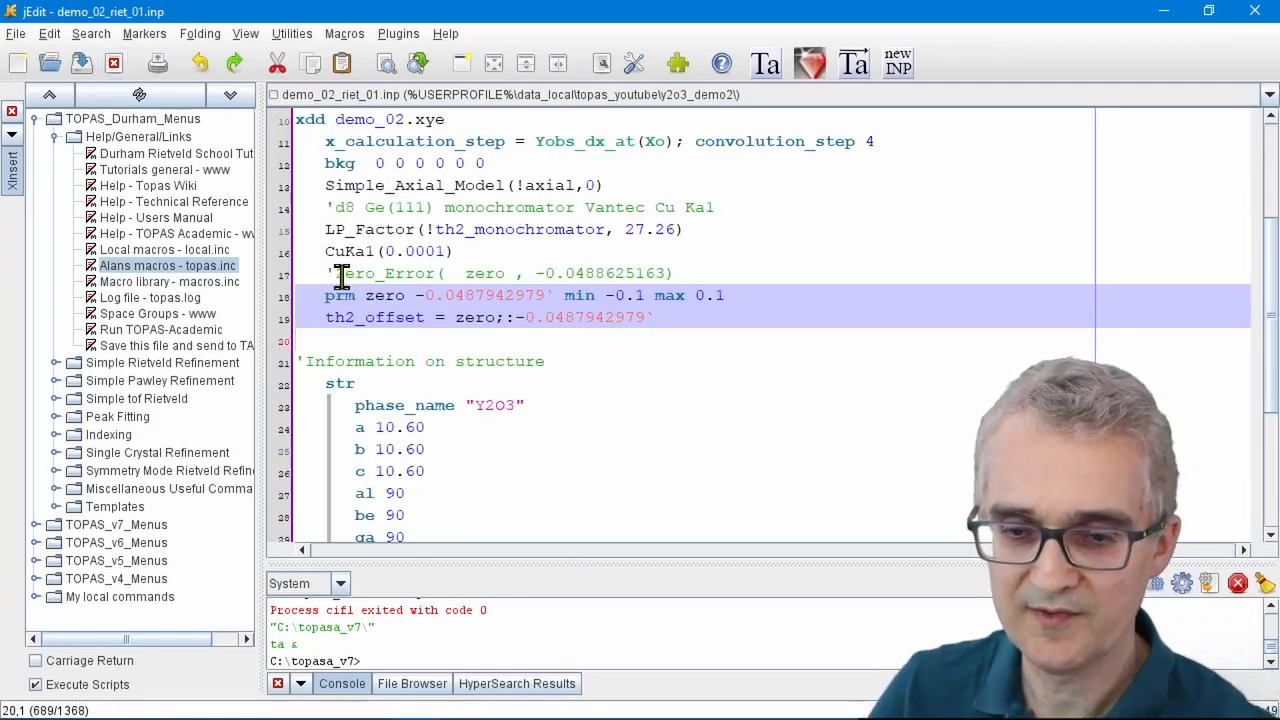
# - Delete the prm zero and th2_offset lines and uncomment the Zero_Error line
pyautogui.press('Delete')
pyautogui.click(335, 274)
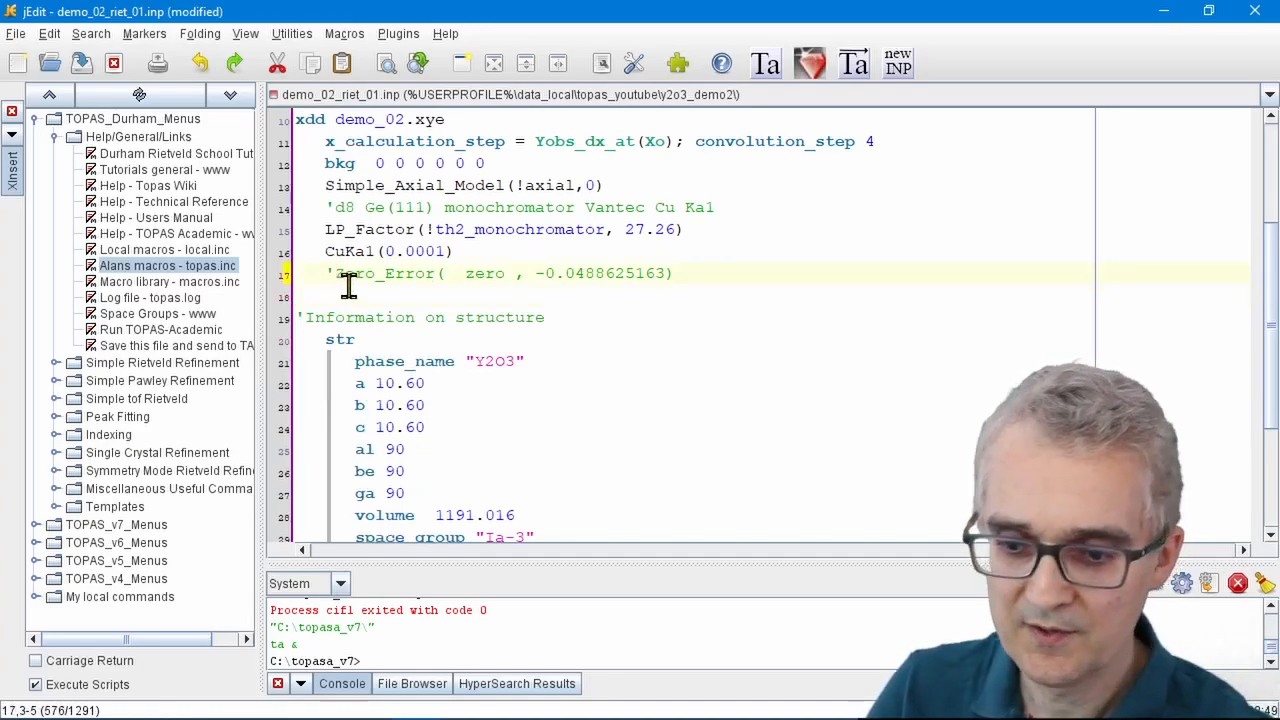
pyautogui.press('BackSpace')
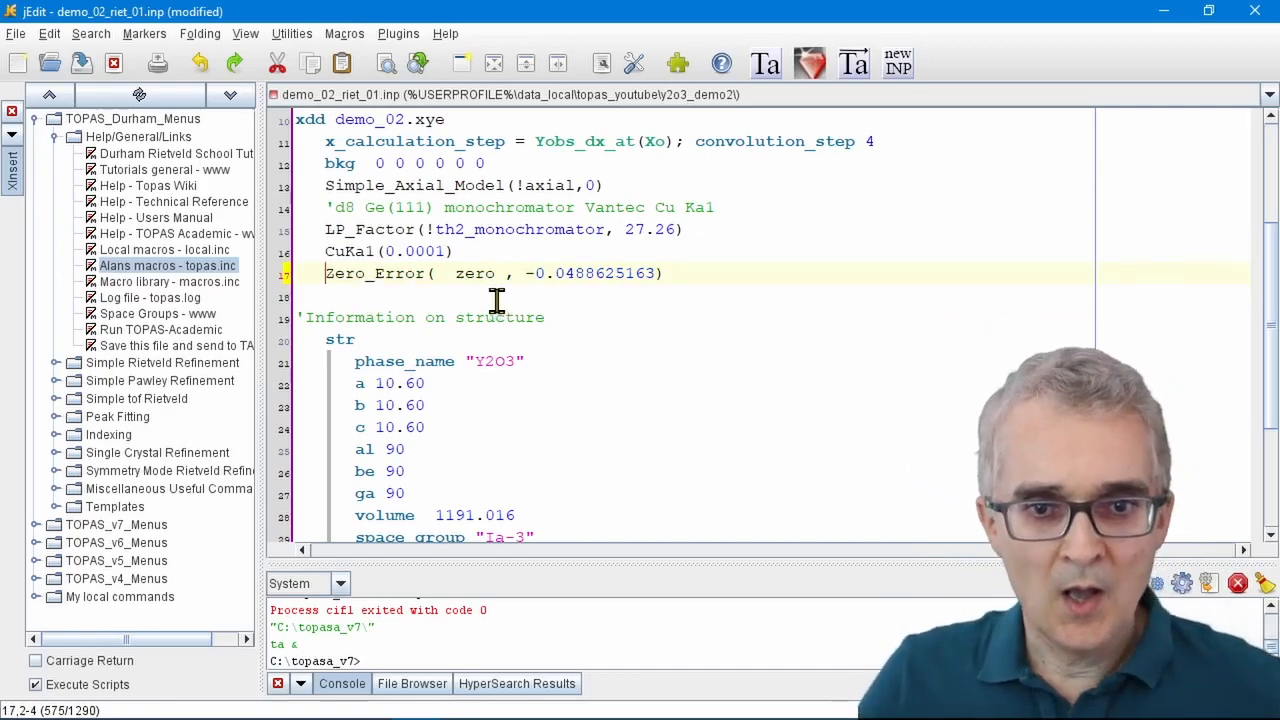
# - Launch the input file in TOPAS-Academic, run the refinement and accept updating the input file with the results
pyautogui.scroll(-1, 505, 310)
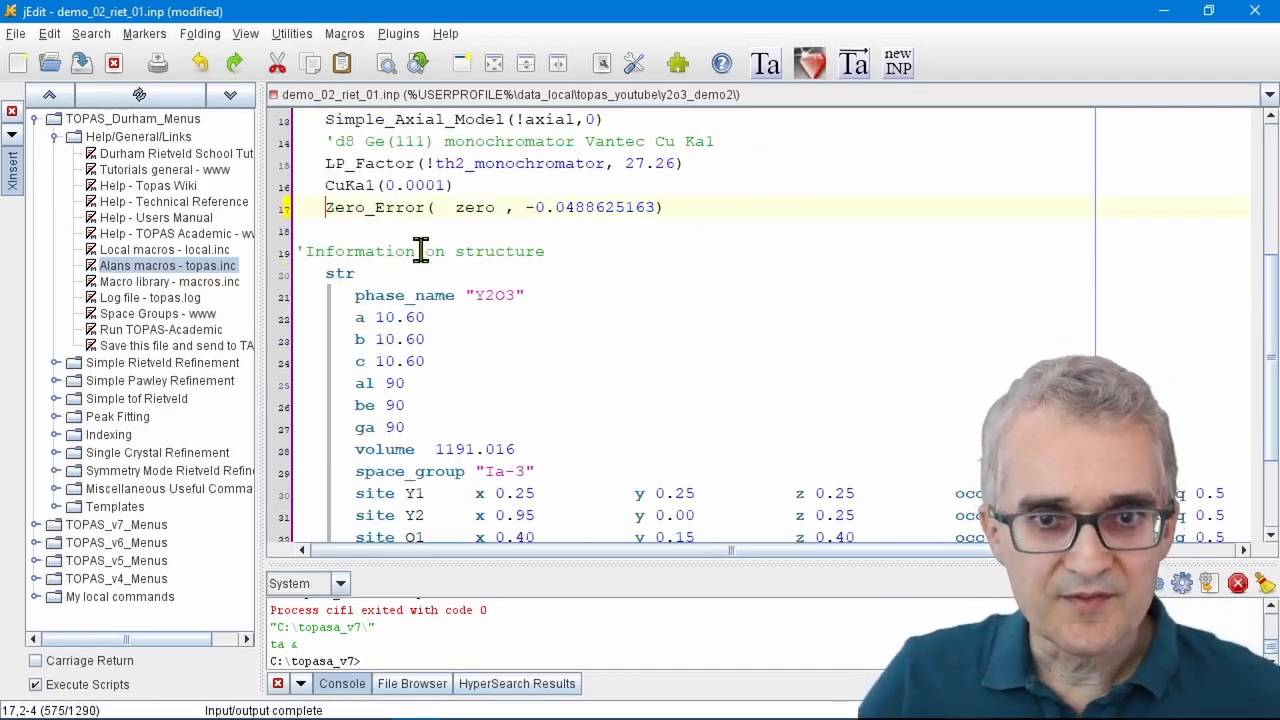
pyautogui.click(853, 64)
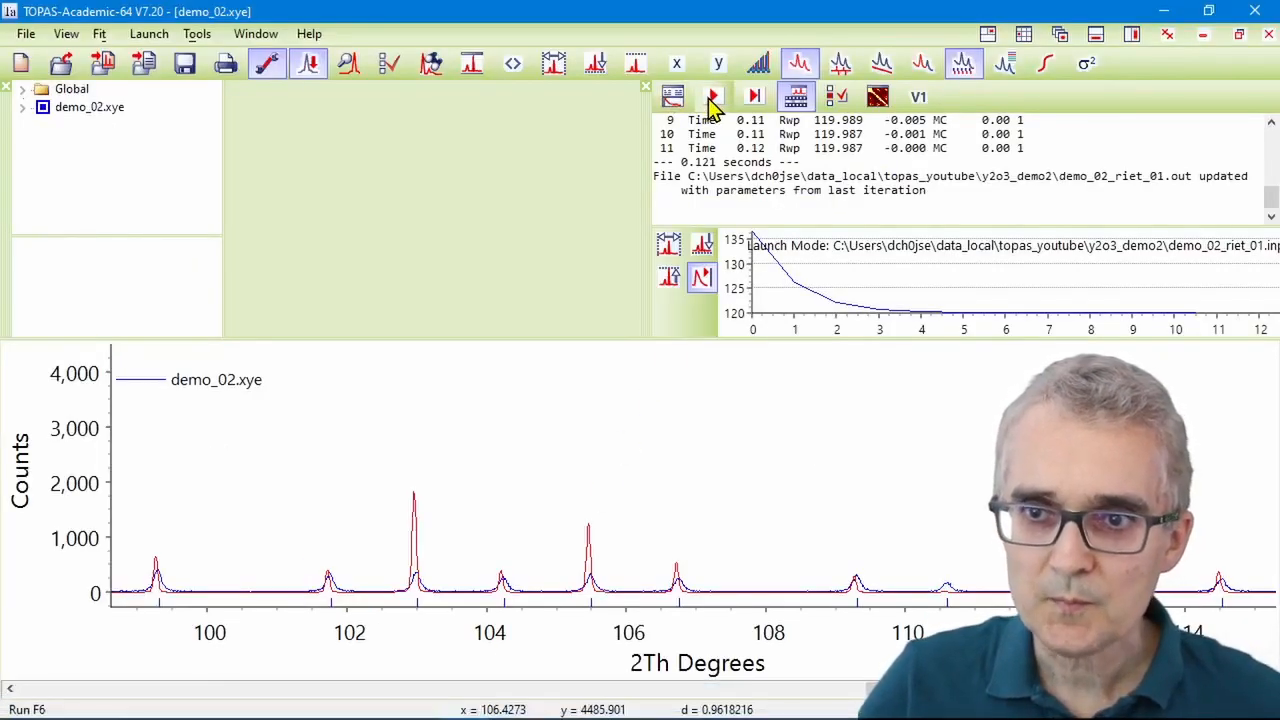
pyautogui.click(710, 101)
pyautogui.click(596, 450)
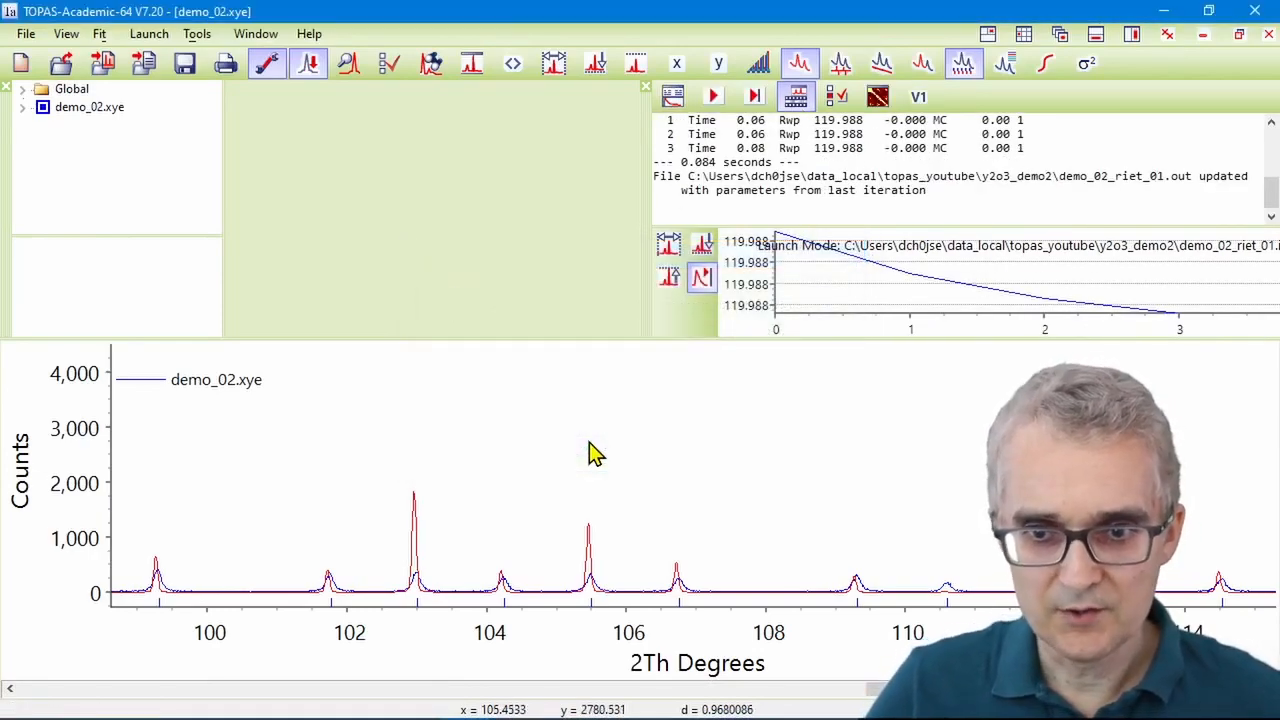
# - Clear all data in TOPAS-Academic, rerun the refinement and return to the reloaded input file in jEdit
pyautogui.scroll(-2, 609, 421)
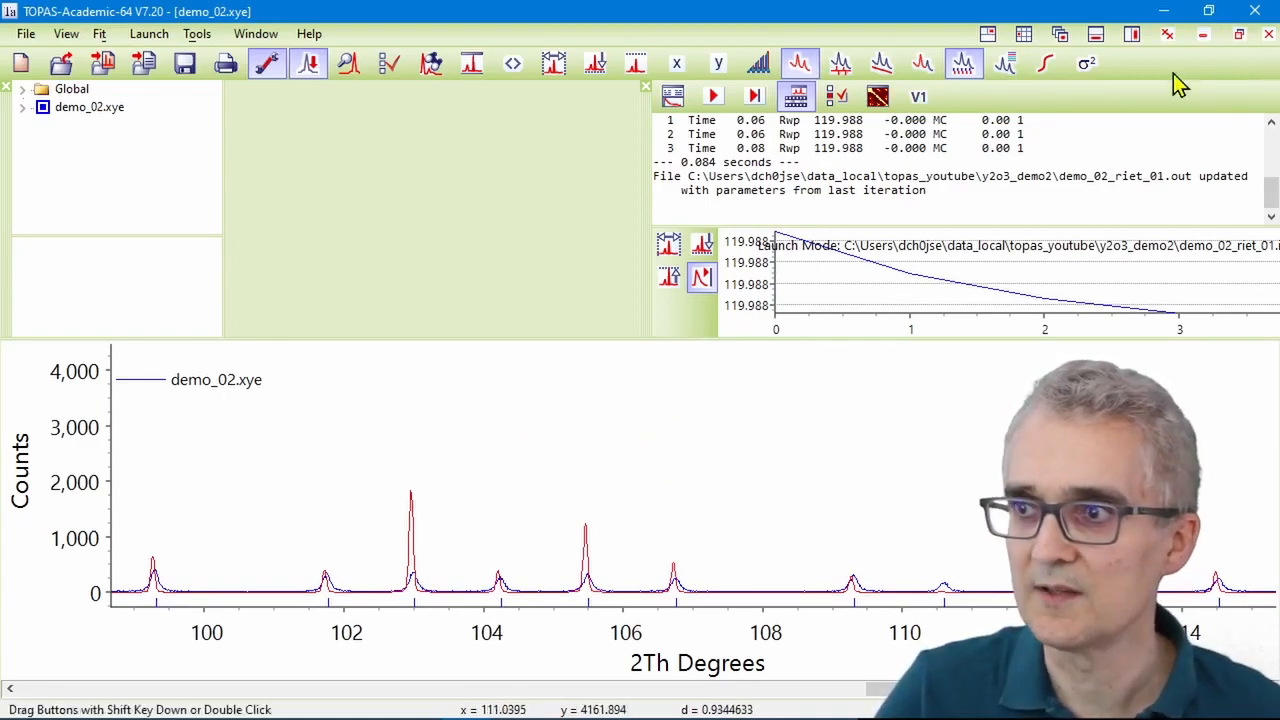
pyautogui.click(22, 65)
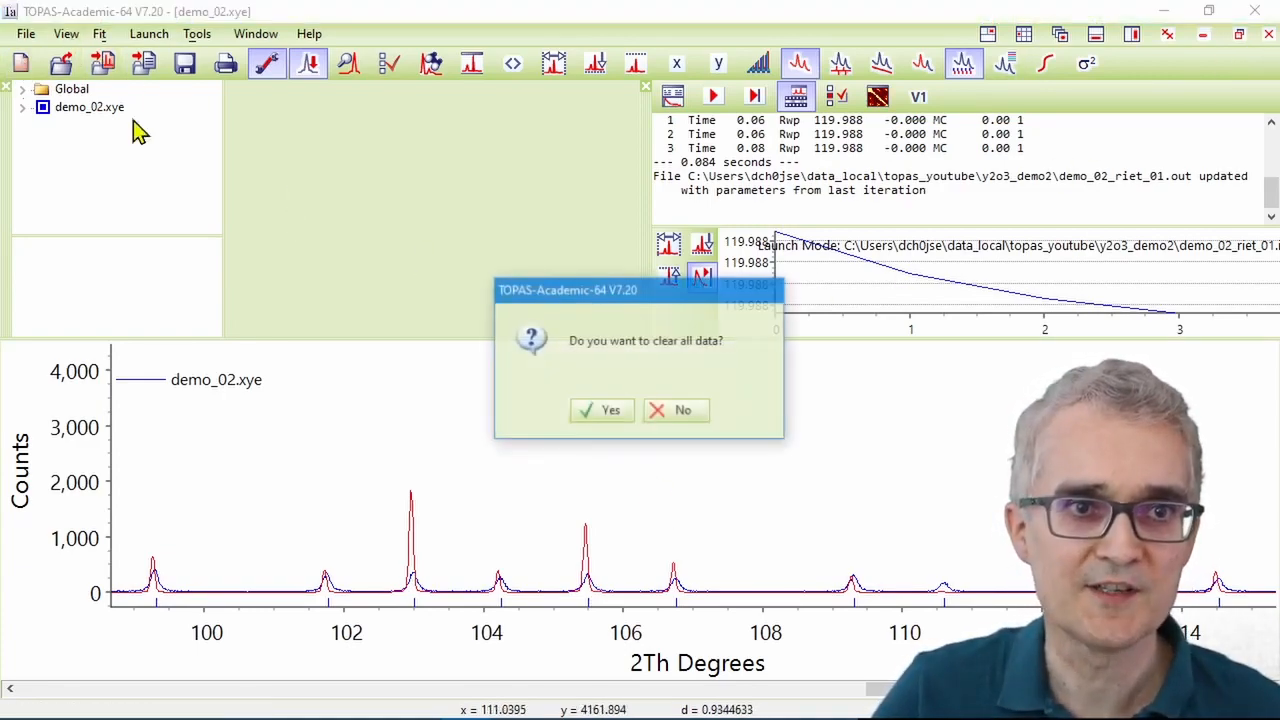
pyautogui.click(610, 412)
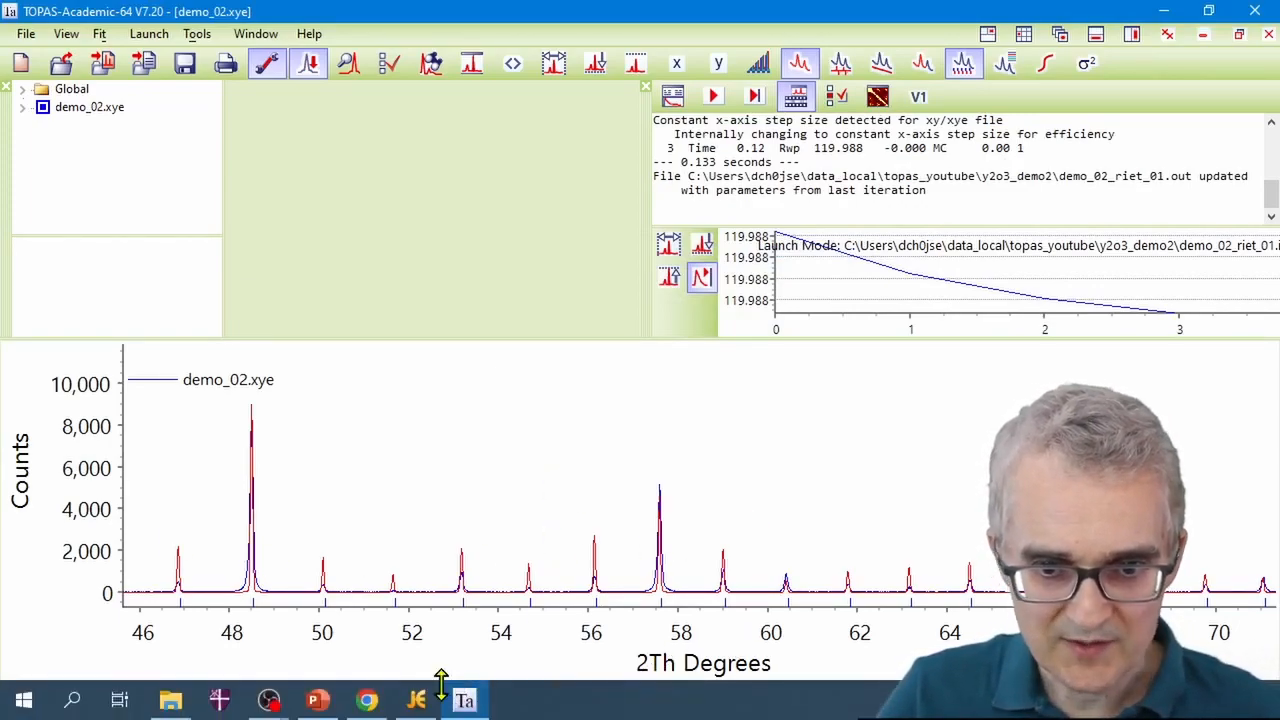
pyautogui.click(420, 700)
pyautogui.click(845, 472)
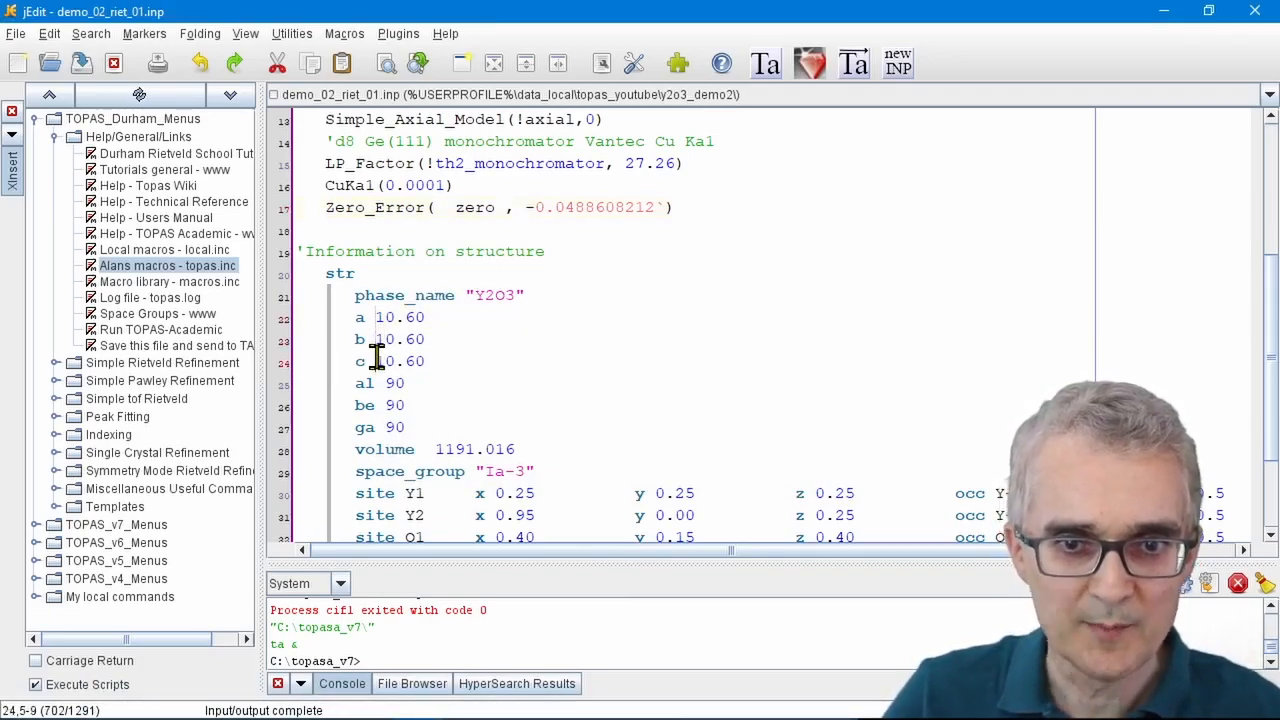
# - Give the a, b and c cell lengths the shared parameter name lpa
pyautogui.write('lp')
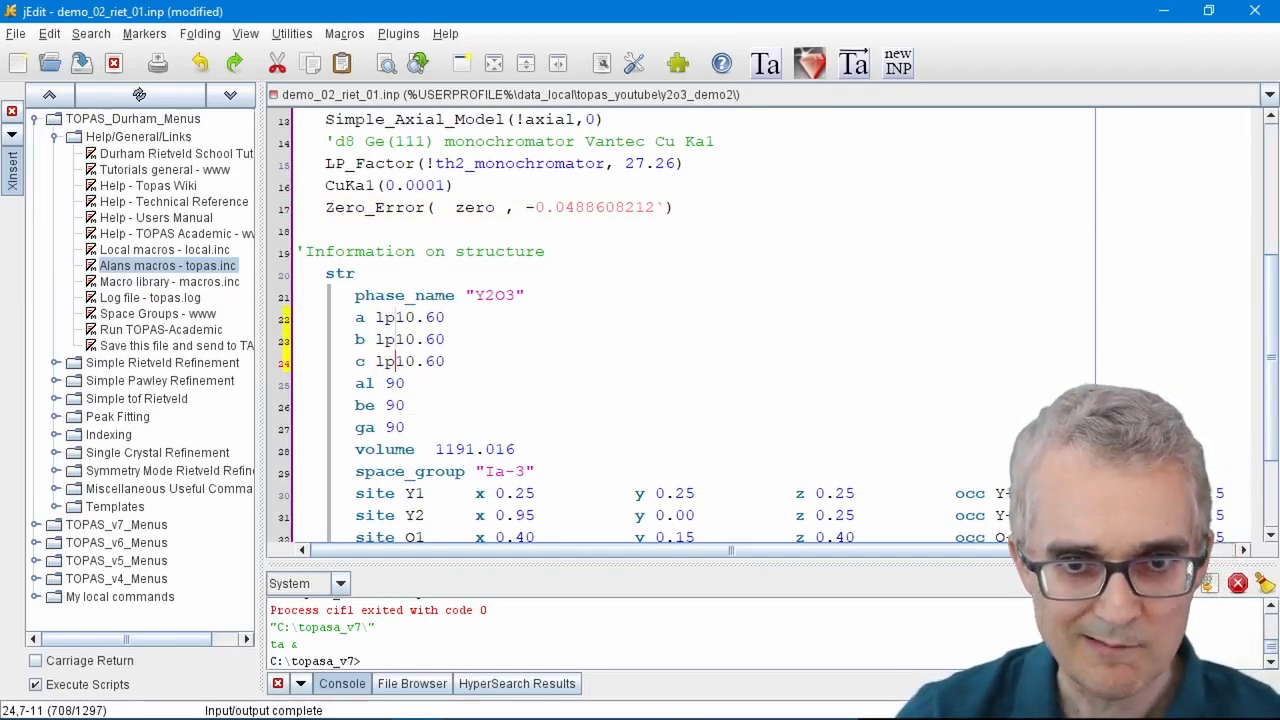
pyautogui.write('a')
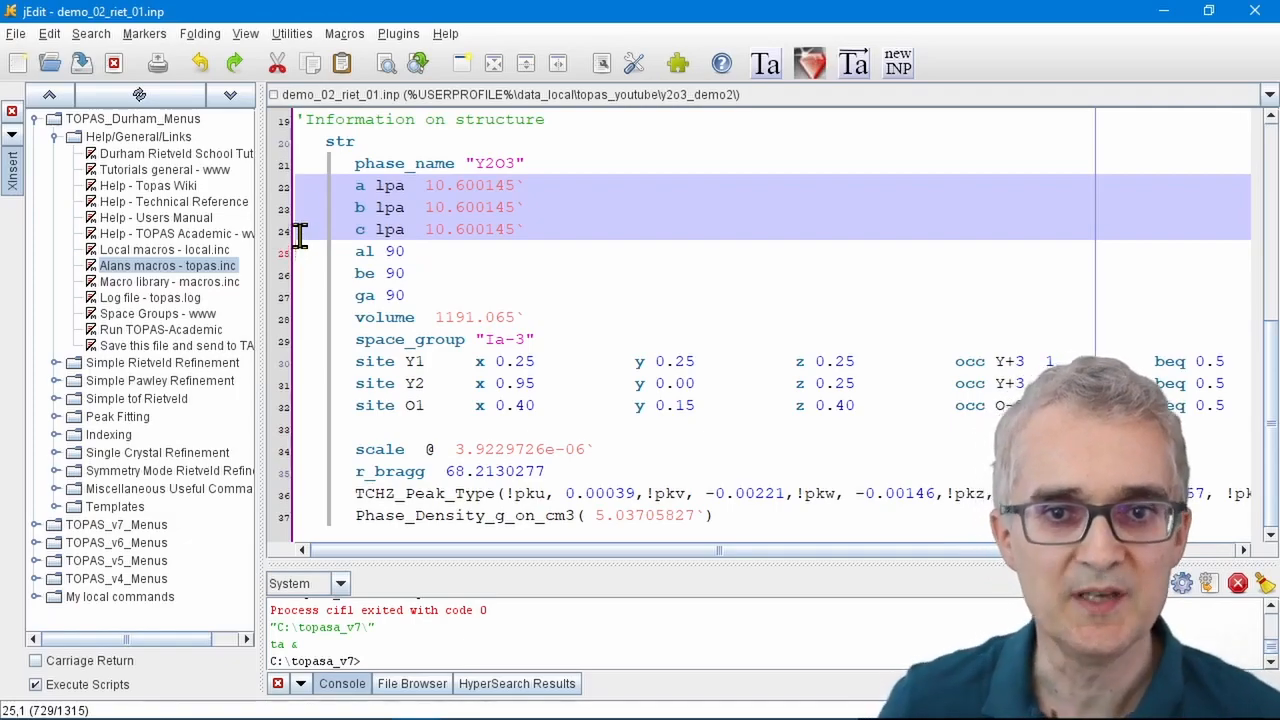
# - Replace the b and c cell length values with the equation "= Get(a);:0"
pyautogui.click(382, 207)
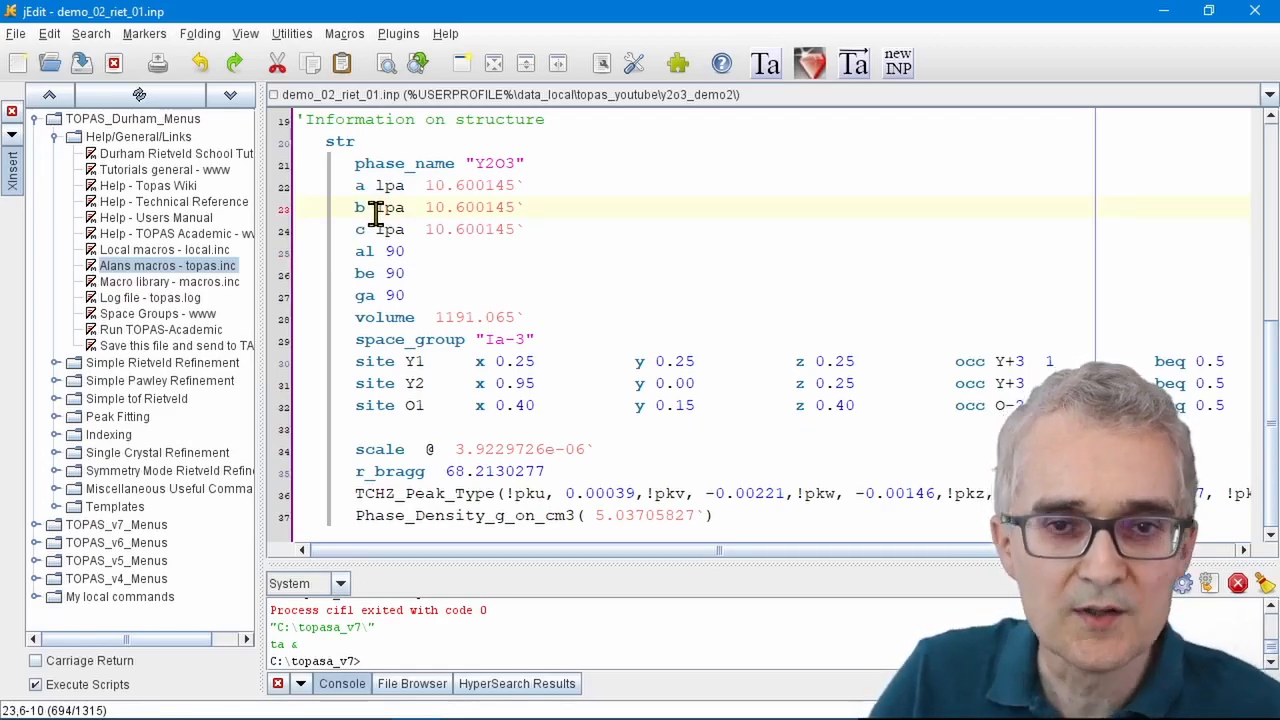
pyautogui.moveTo(376, 210); pyautogui.dragTo(522, 222)
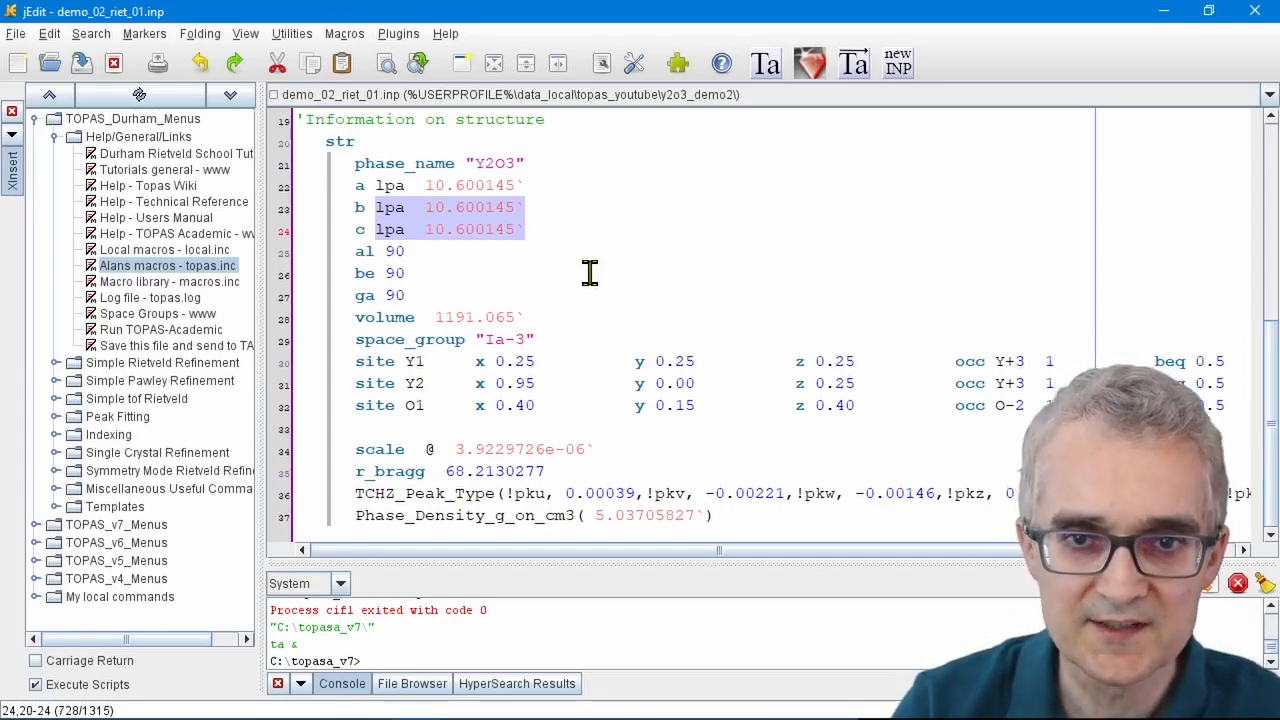
pyautogui.write('= ')
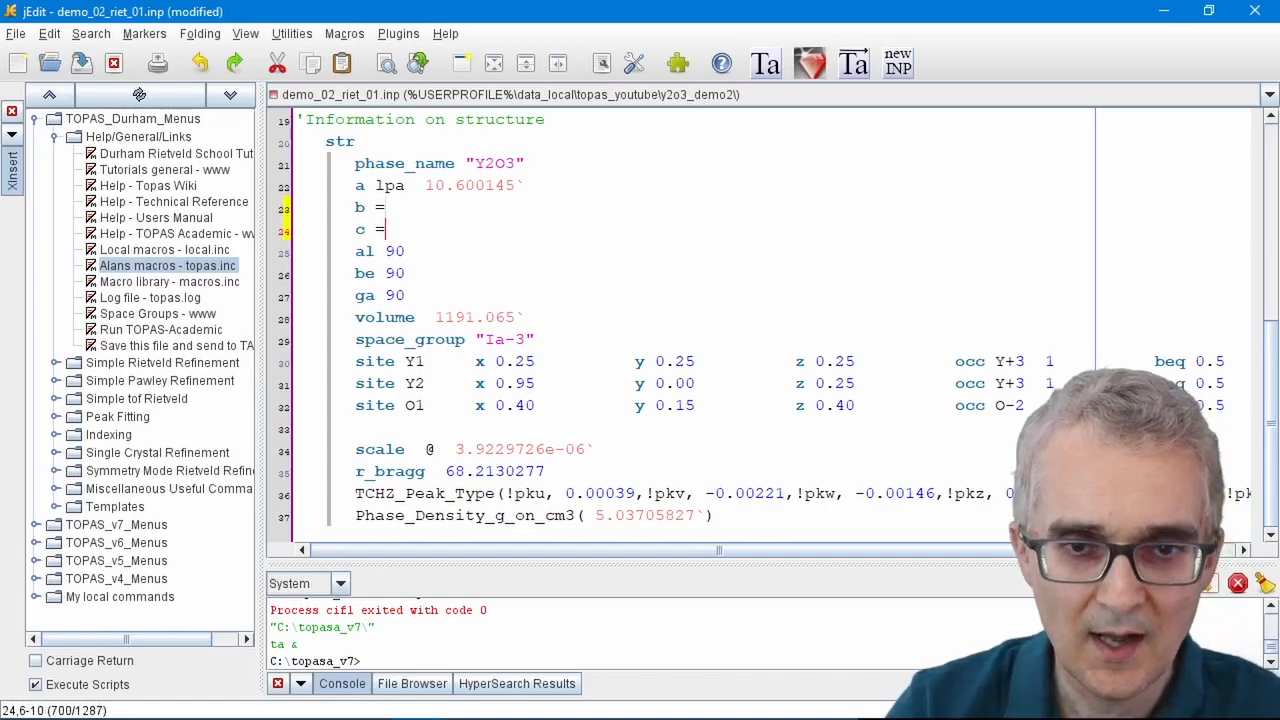
pyautogui.write('Get(')
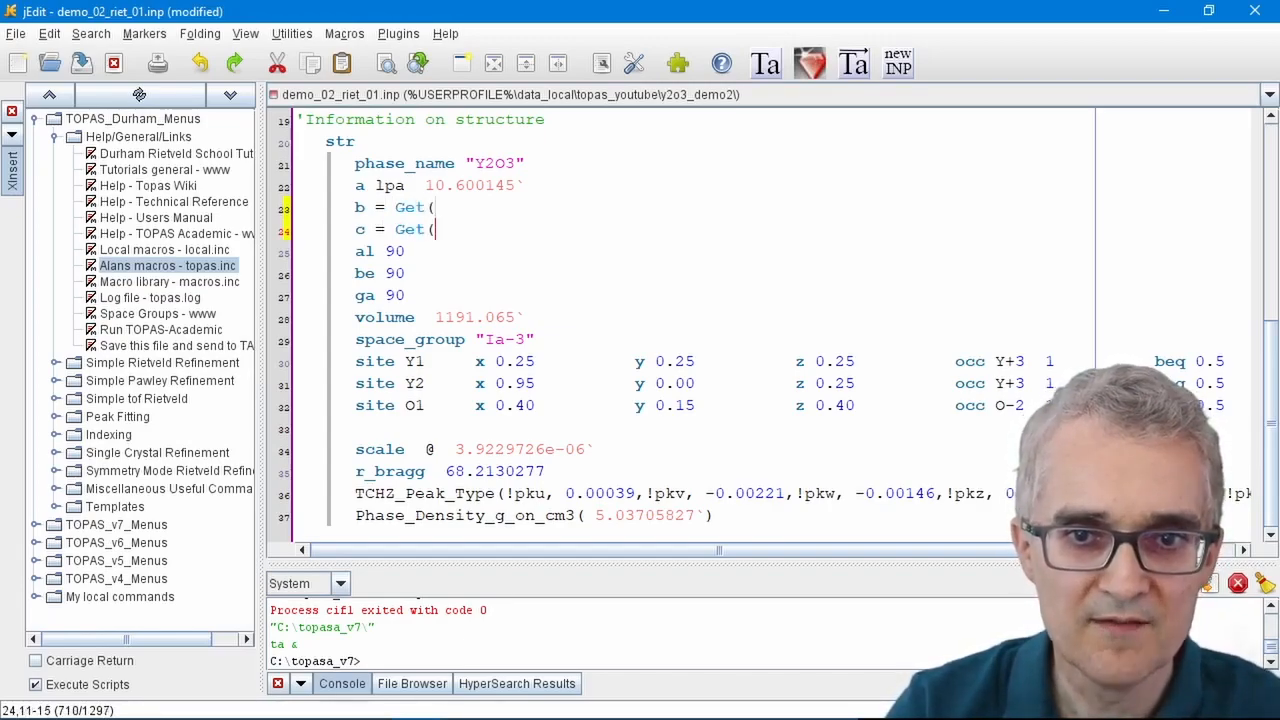
pyautogui.write('a)')
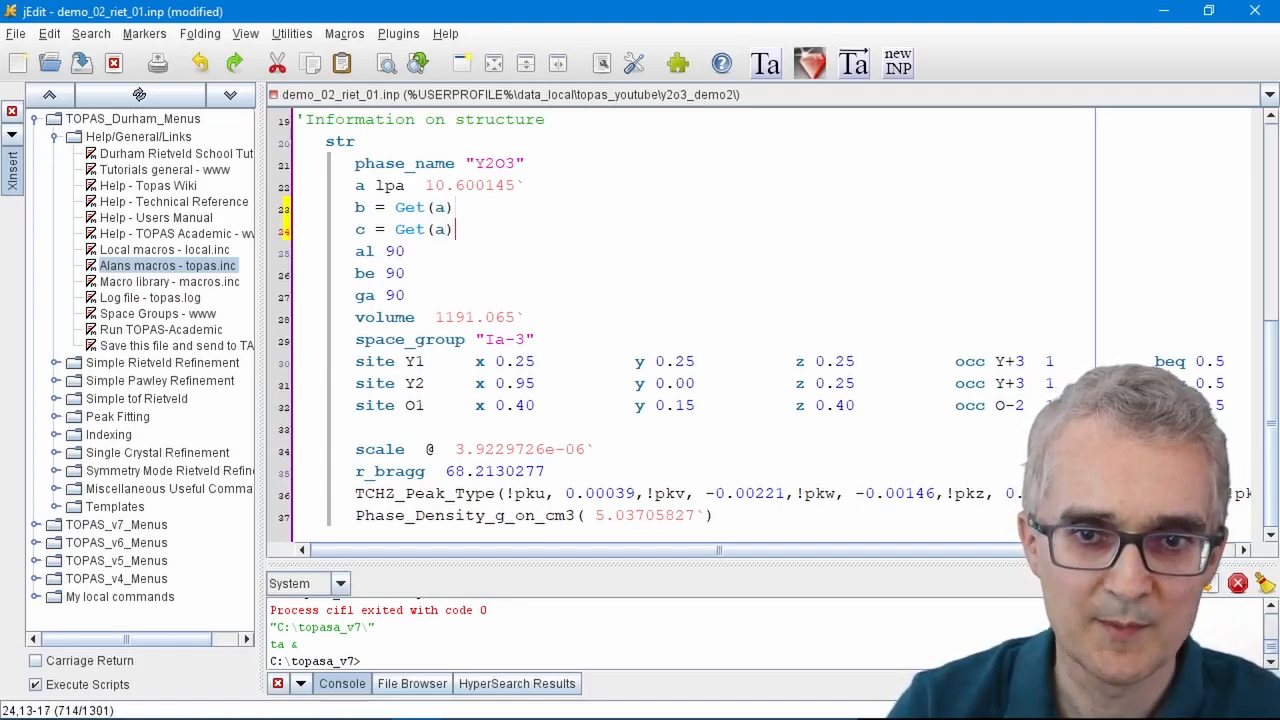
pyautogui.write(';:')
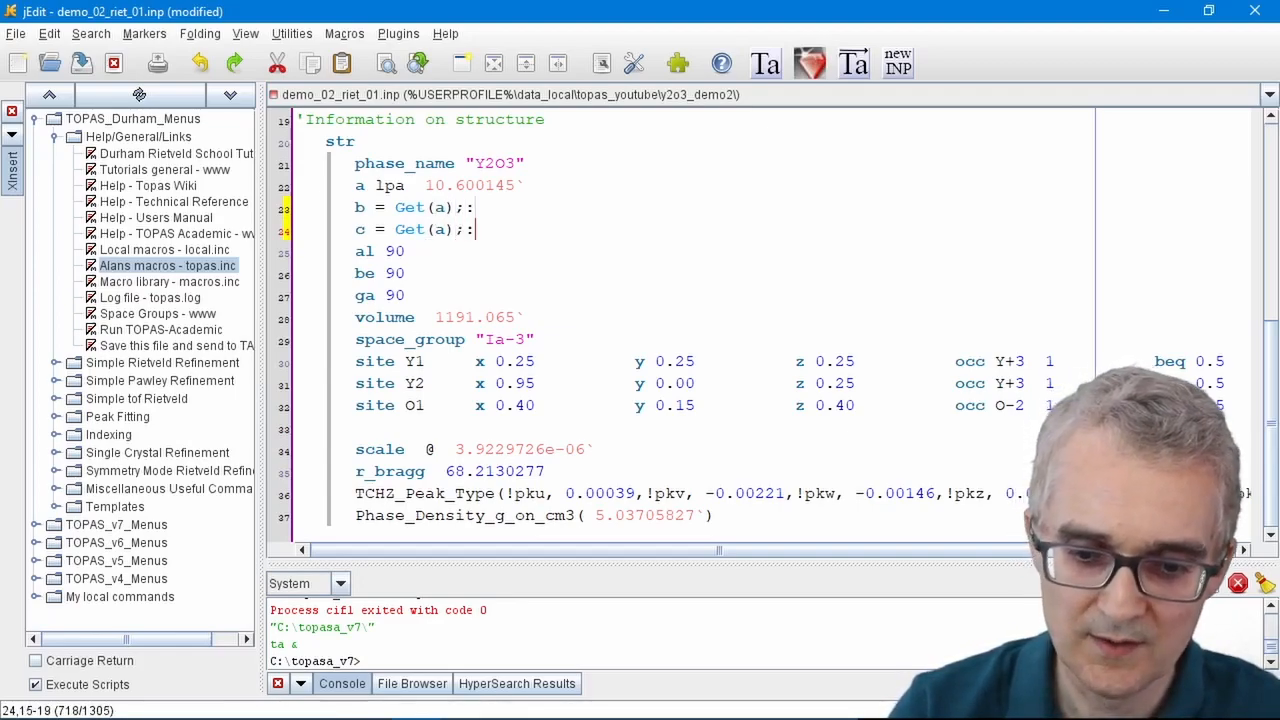
pyautogui.write('0')
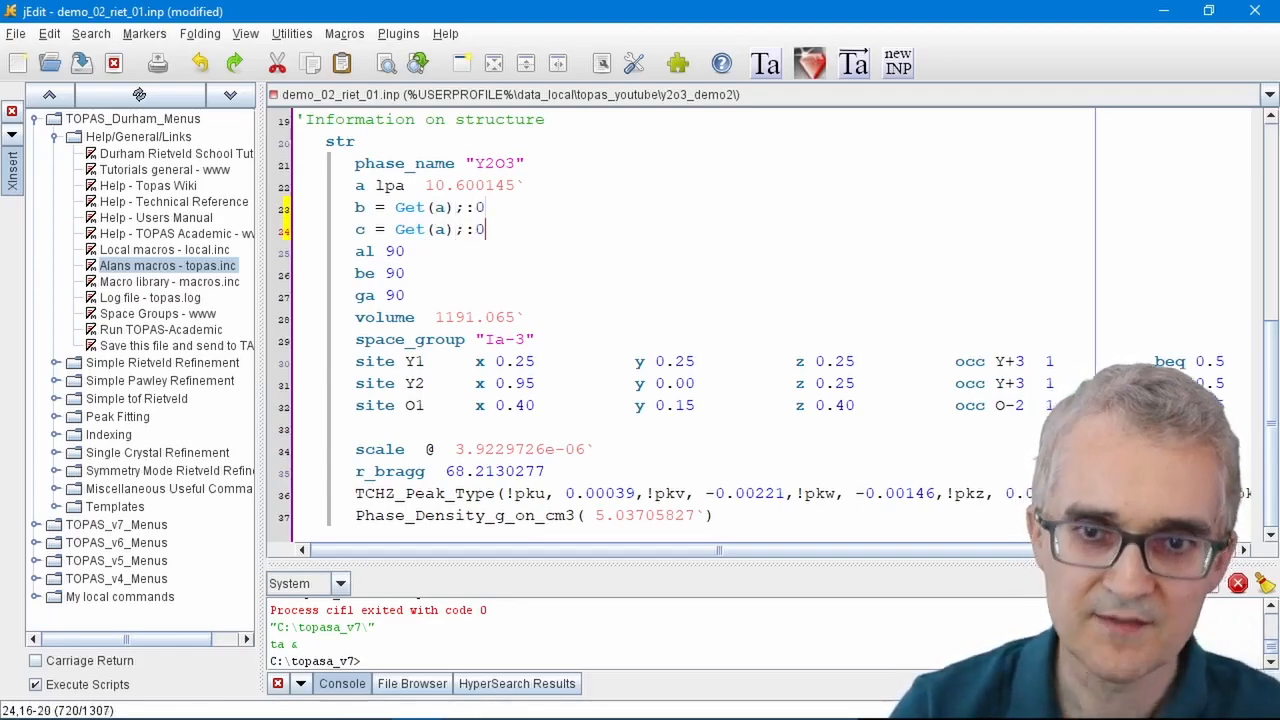
# - Run the fit in TOPAS-Academic, accept the update and review the reloaded a, b and c lines in jEdit
pyautogui.click(866, 67)
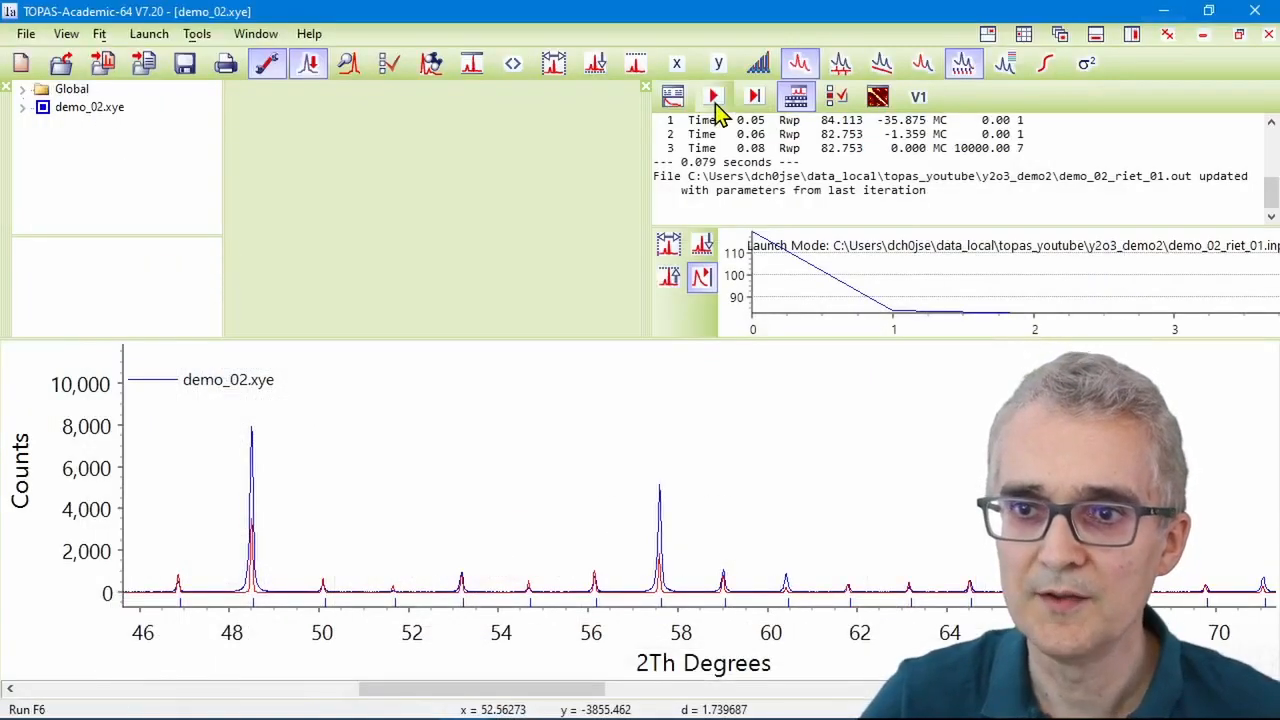
pyautogui.click(716, 108)
pyautogui.click(603, 449)
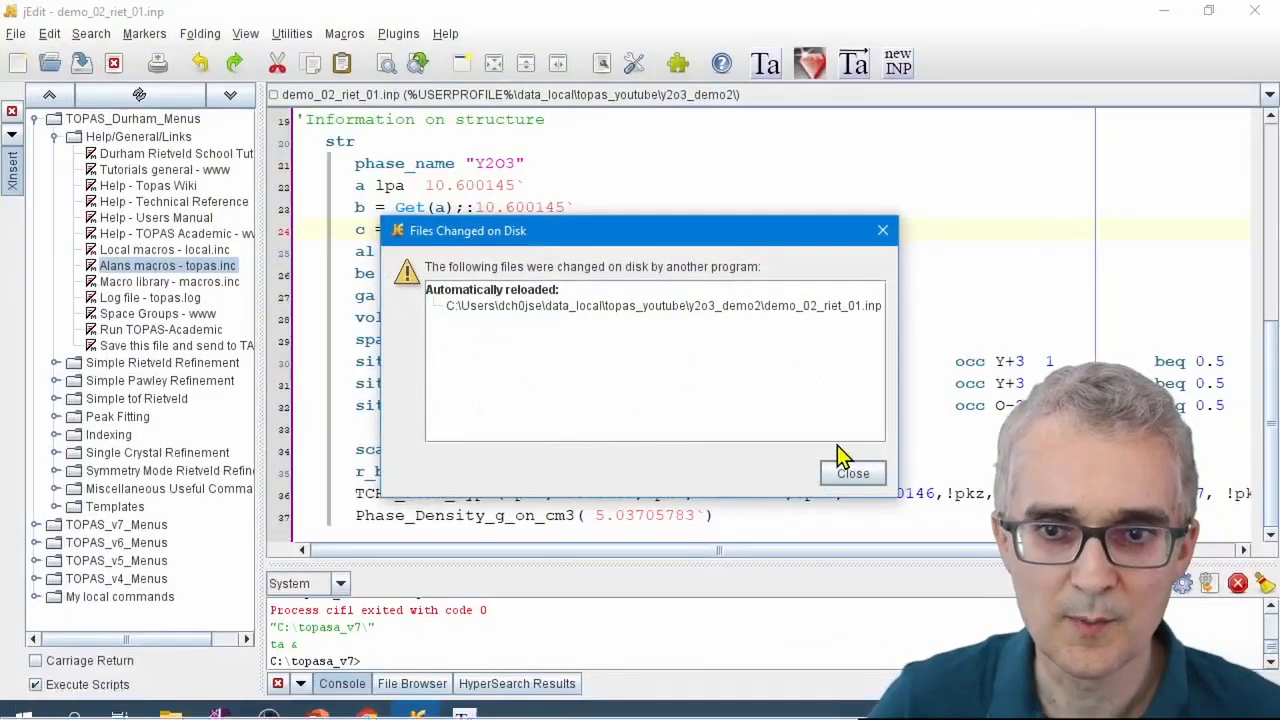
pyautogui.click(853, 473)
pyautogui.moveTo(311, 193); pyautogui.dragTo(306, 249)
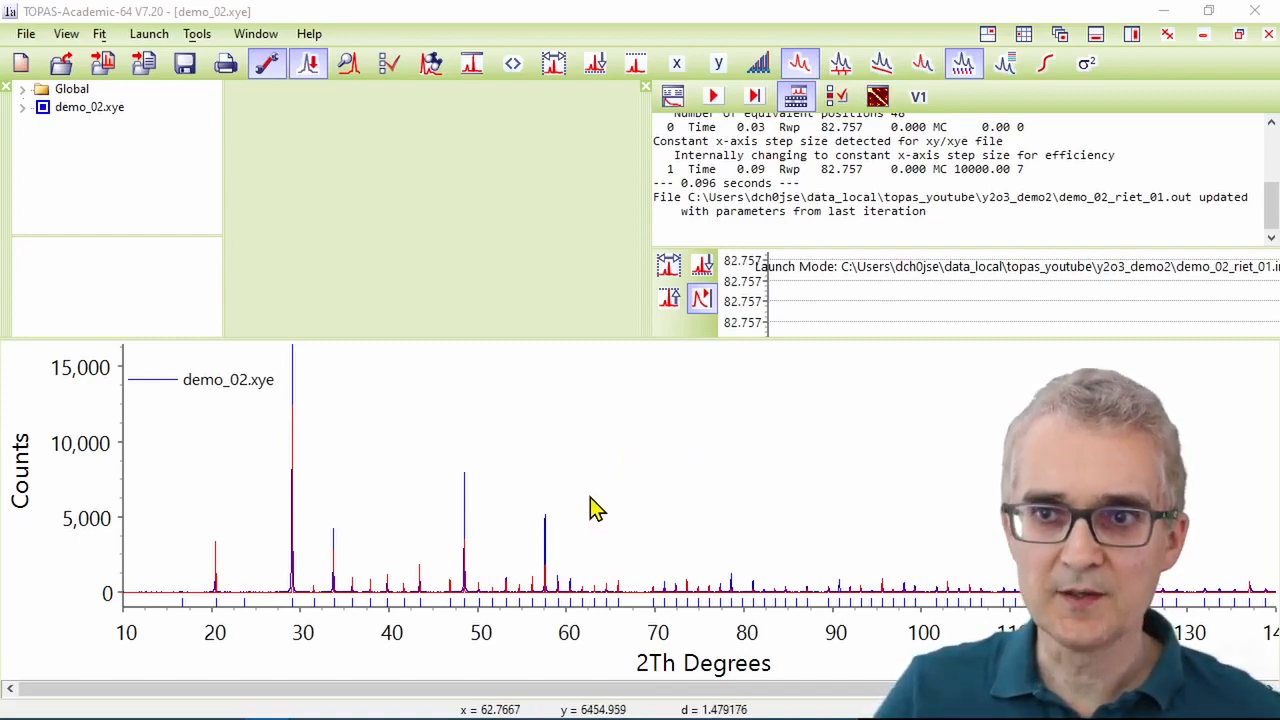
# - Display the difference curve and examine the fit in the region between about 72 and 96 degrees 2Th
pyautogui.click(840, 63)
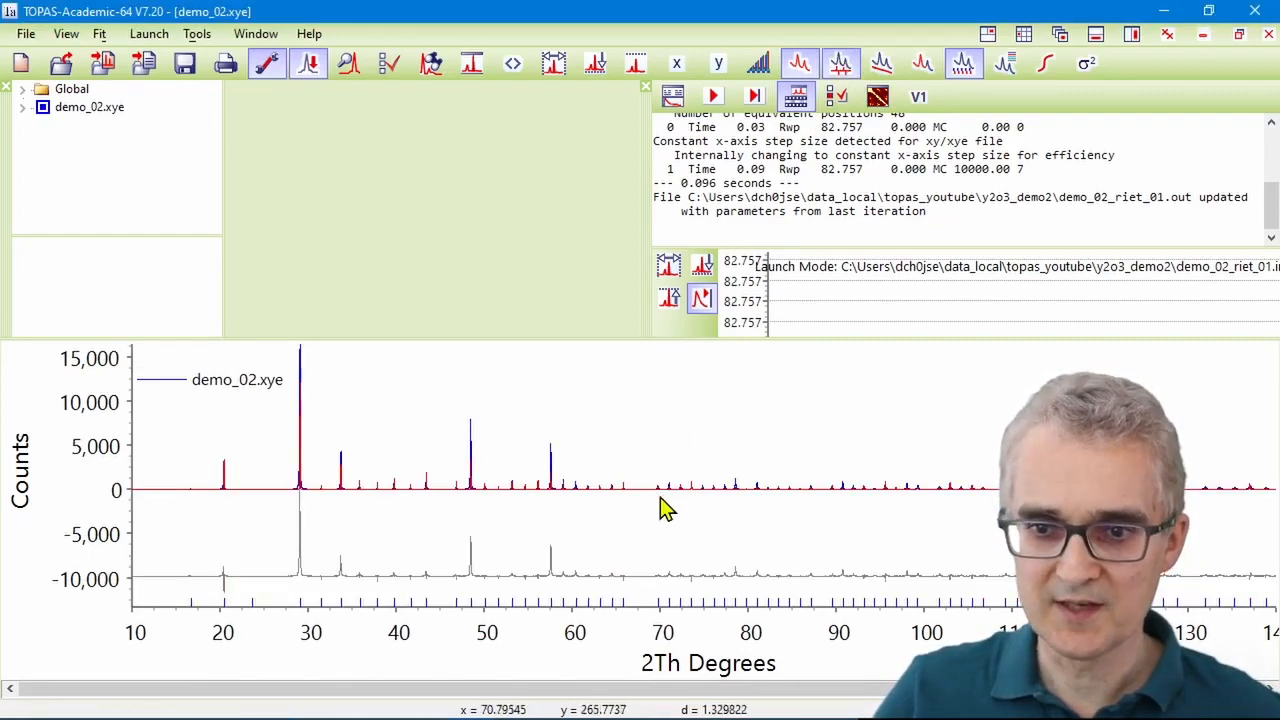
pyautogui.moveTo(631, 429); pyautogui.dragTo(995, 532)
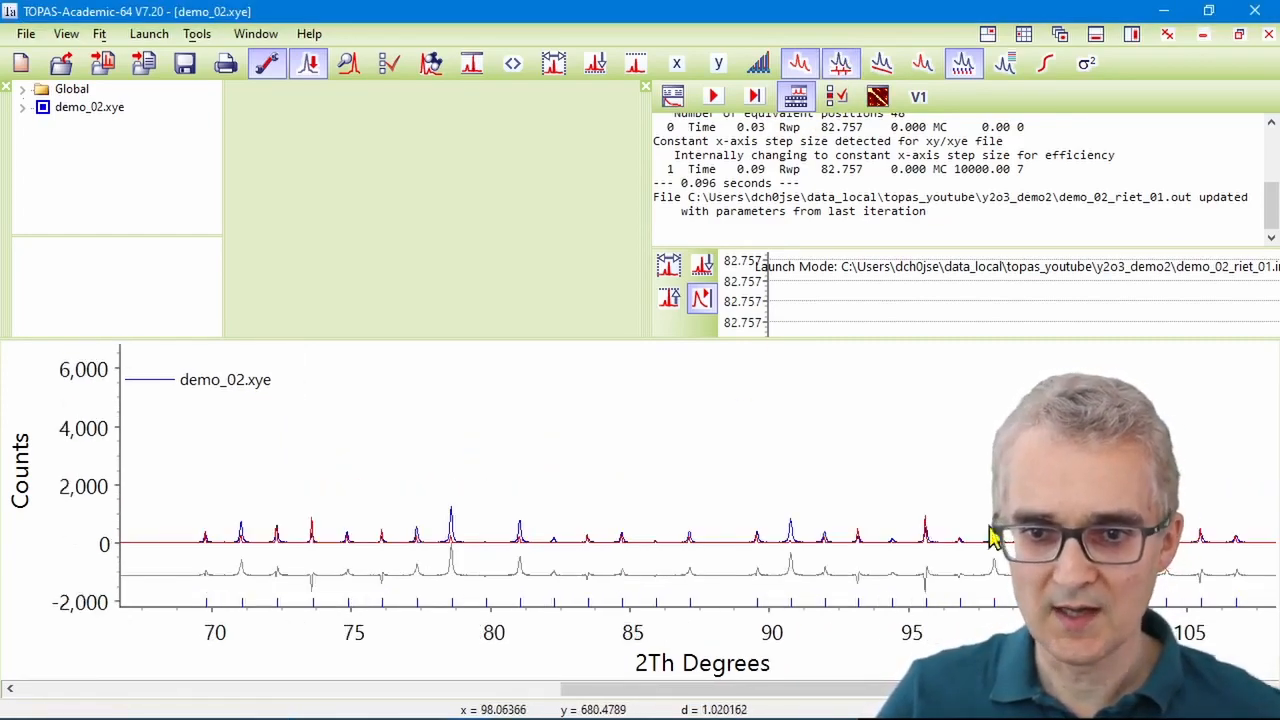
pyautogui.moveTo(279, 462); pyautogui.dragTo(930, 605)
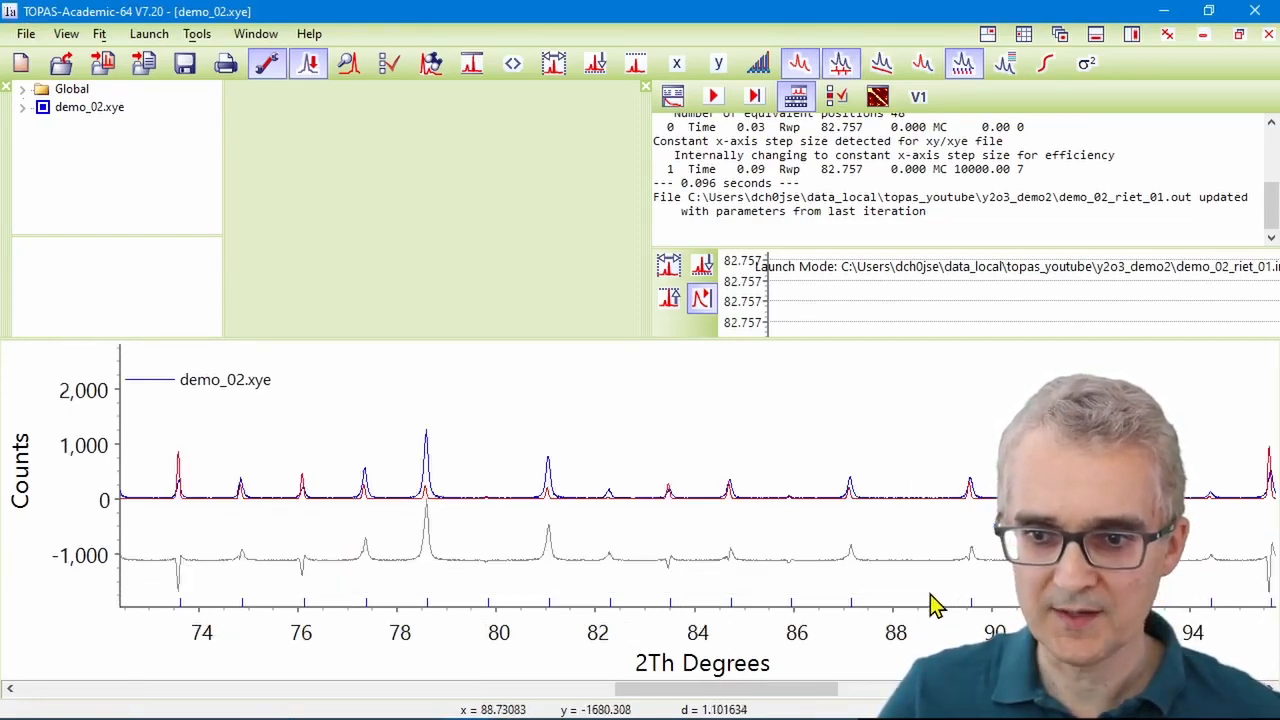
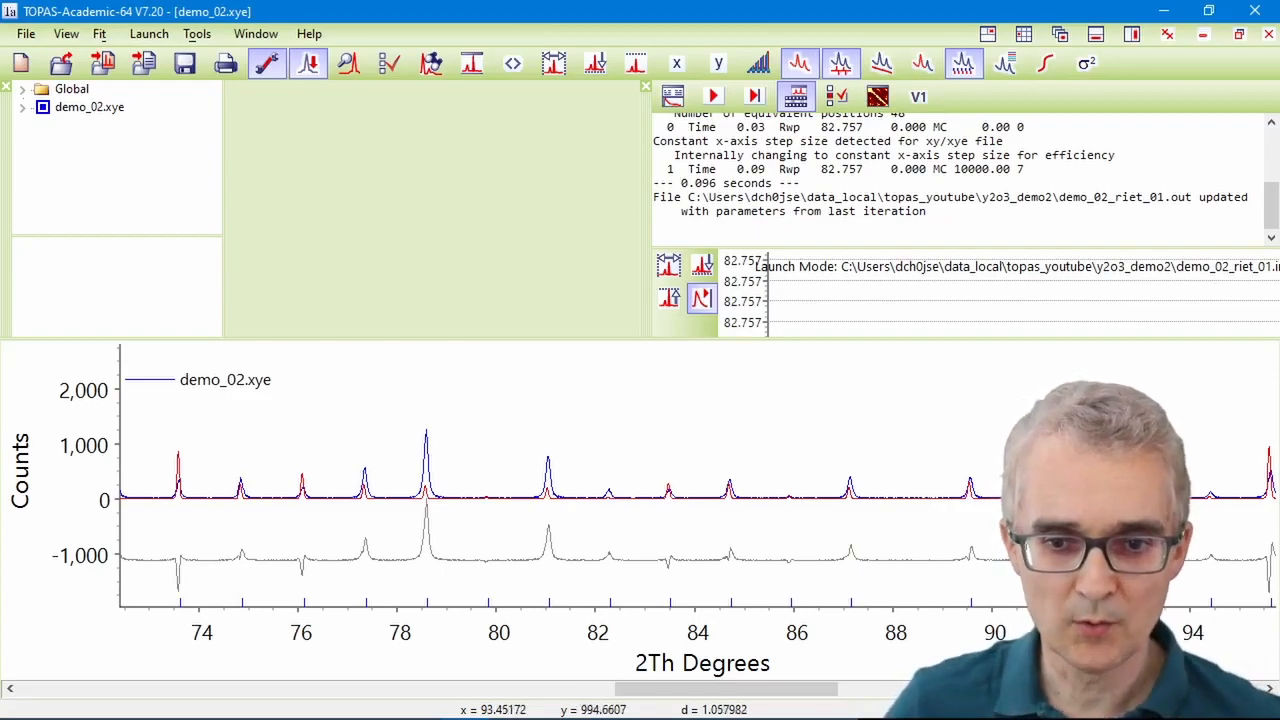
# - Switch to jEdit and examine the Y1, Y2 and O1 site lines, including the x, y and z coordinates of O1
pyautogui.click(402, 706)
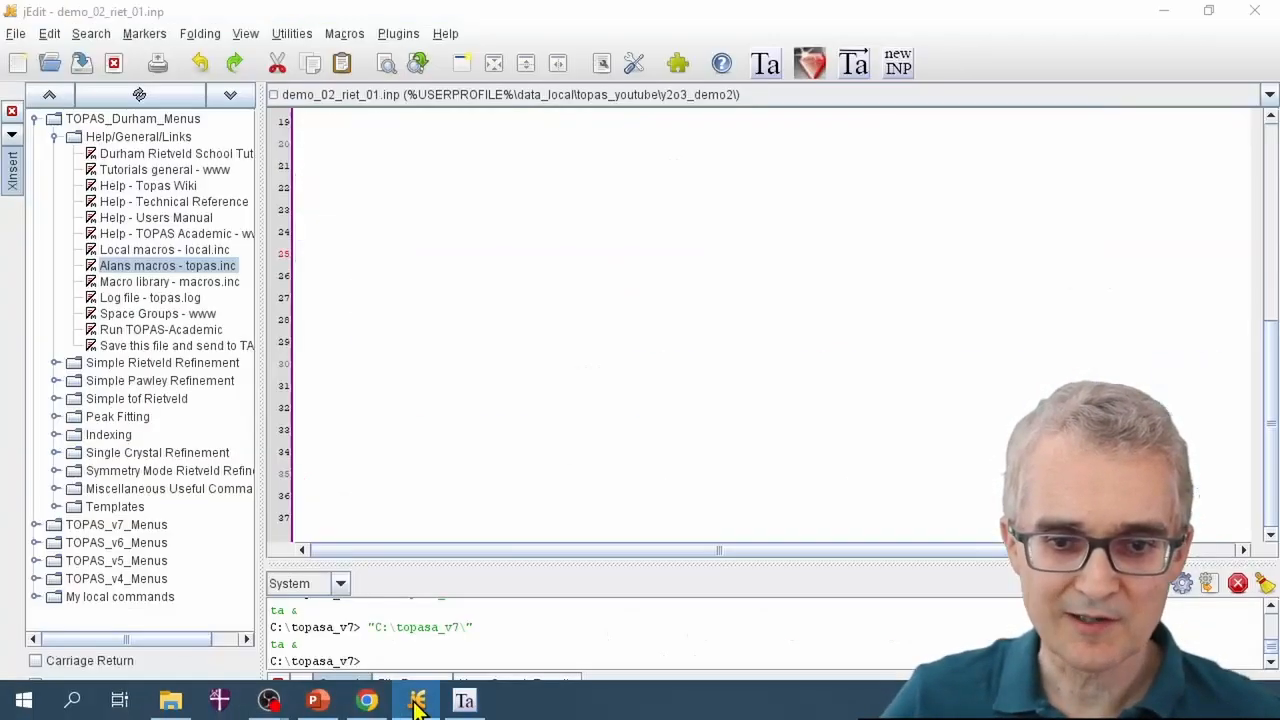
pyautogui.click(853, 476)
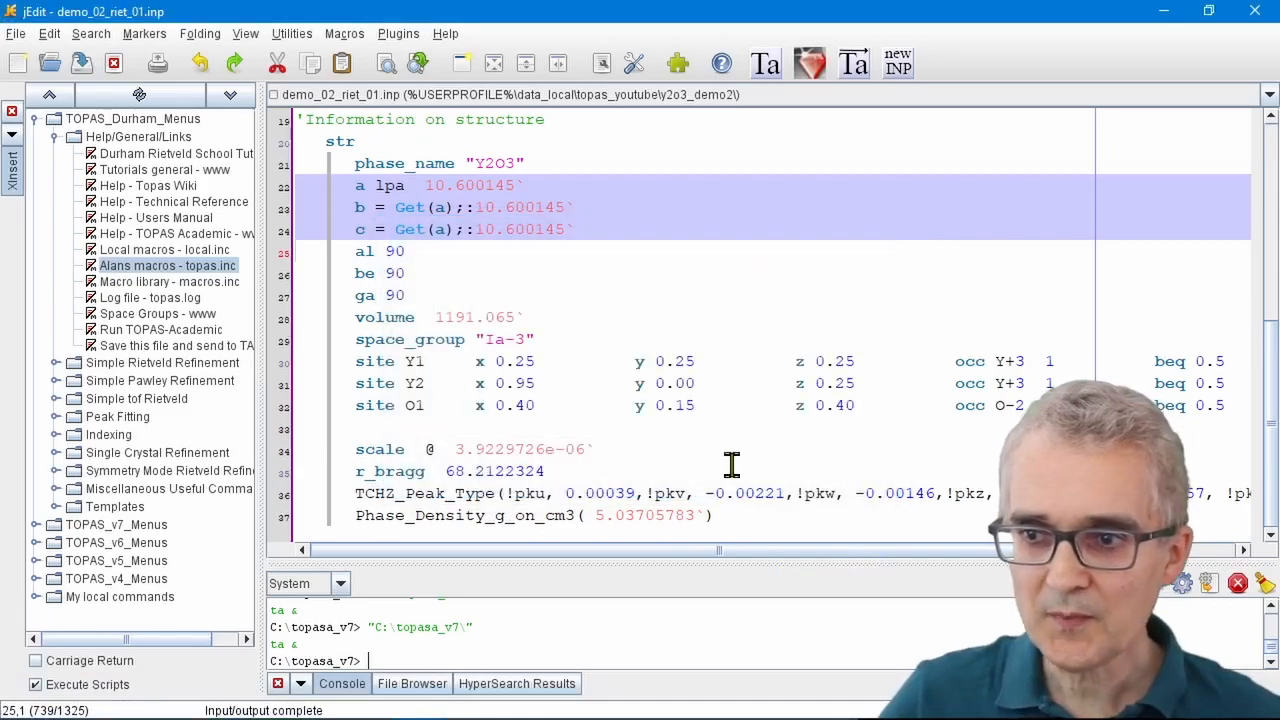
pyautogui.click(302, 368)
pyautogui.moveTo(300, 380); pyautogui.dragTo(297, 408)
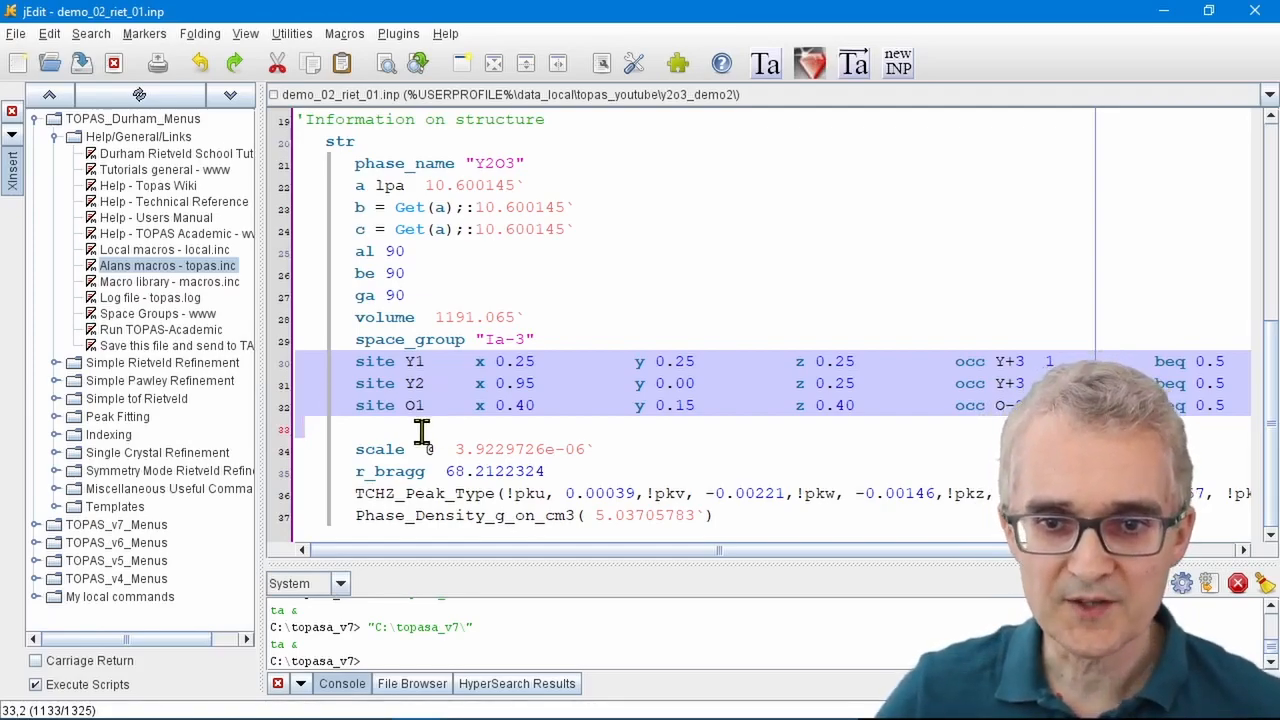
pyautogui.click(524, 410)
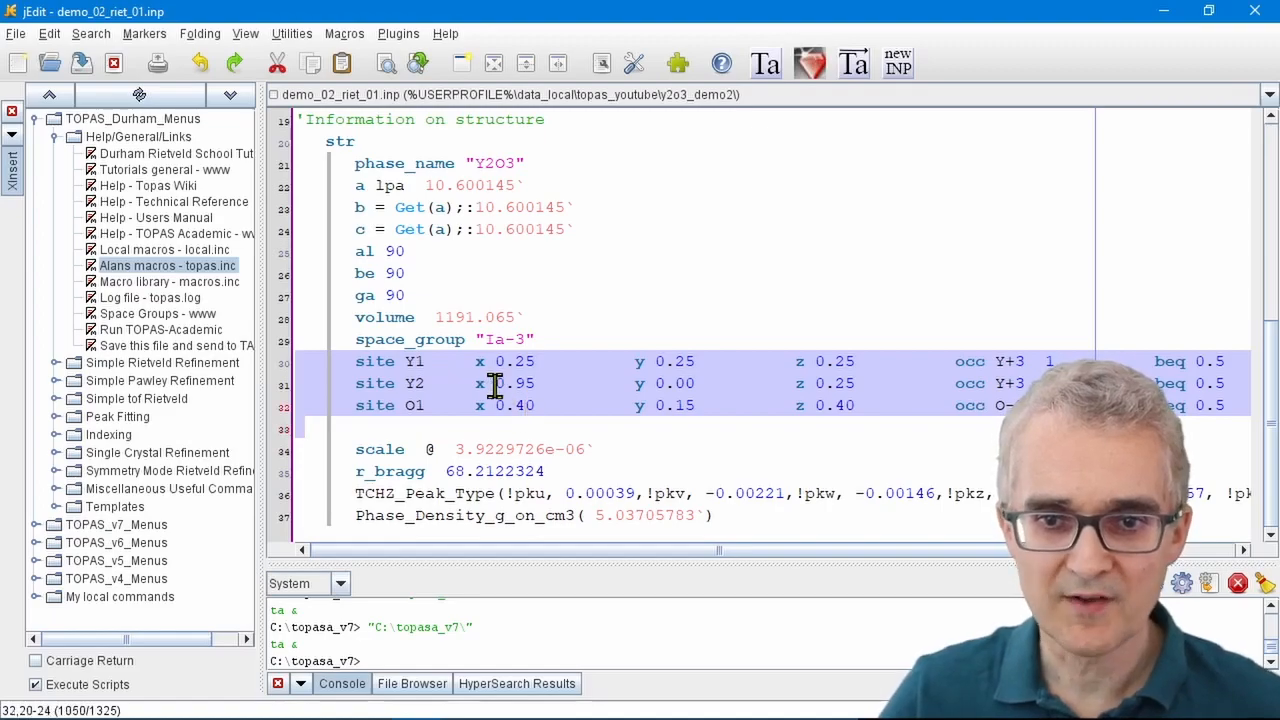
pyautogui.click(495, 383)
pyautogui.moveTo(495, 383); pyautogui.dragTo(874, 405)
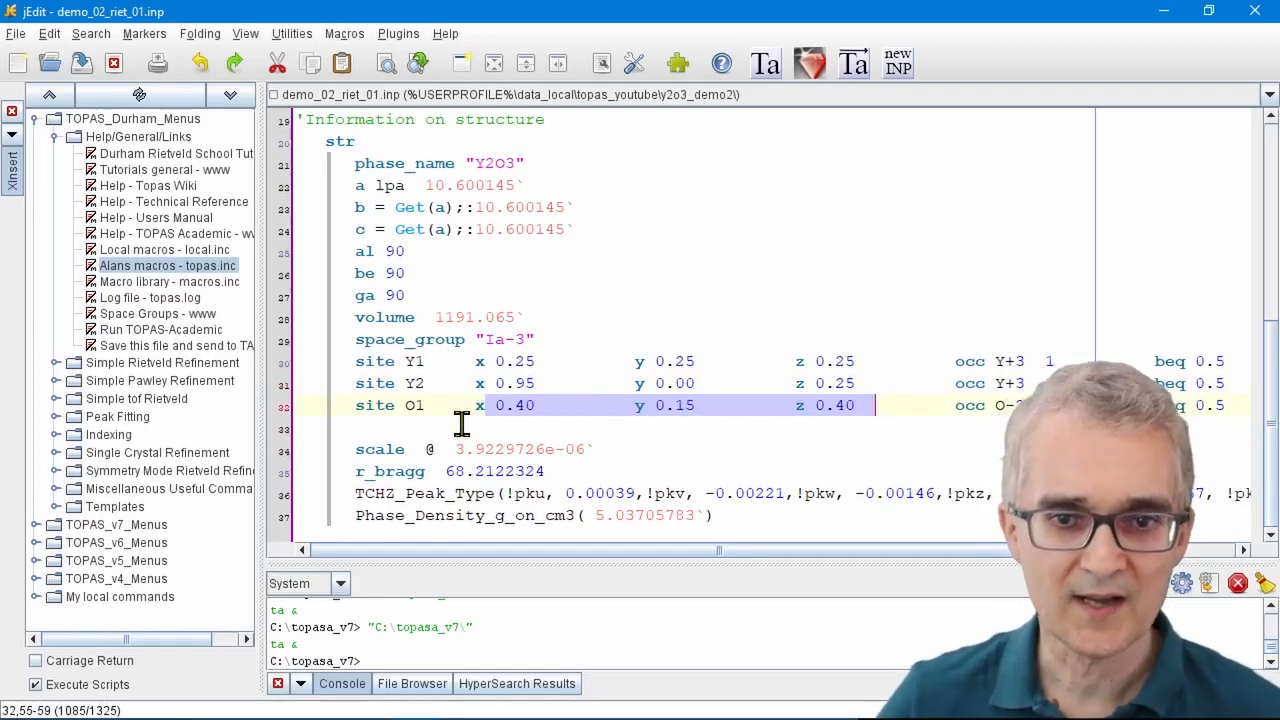
# - Insert the keyword num_posns after the site names on the Y1, Y2 and O1 lines together
pyautogui.moveTo(437, 368); pyautogui.dragTo(464, 400)
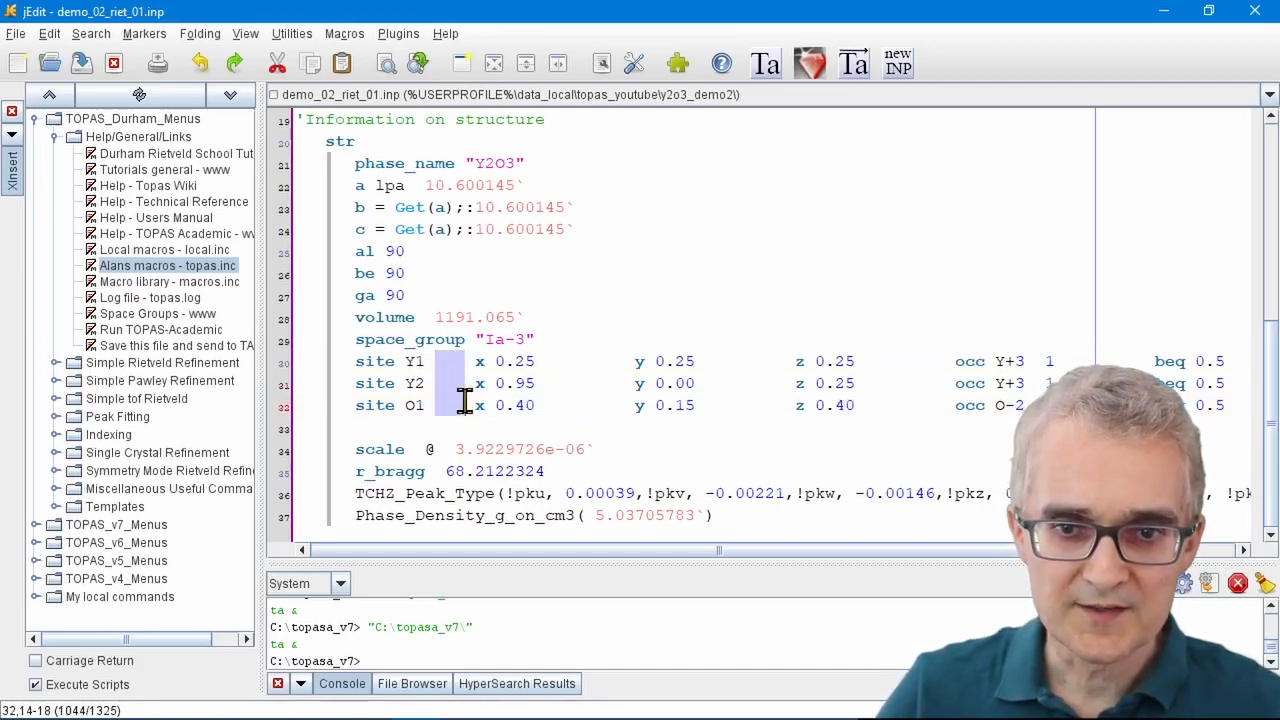
pyautogui.write('n')
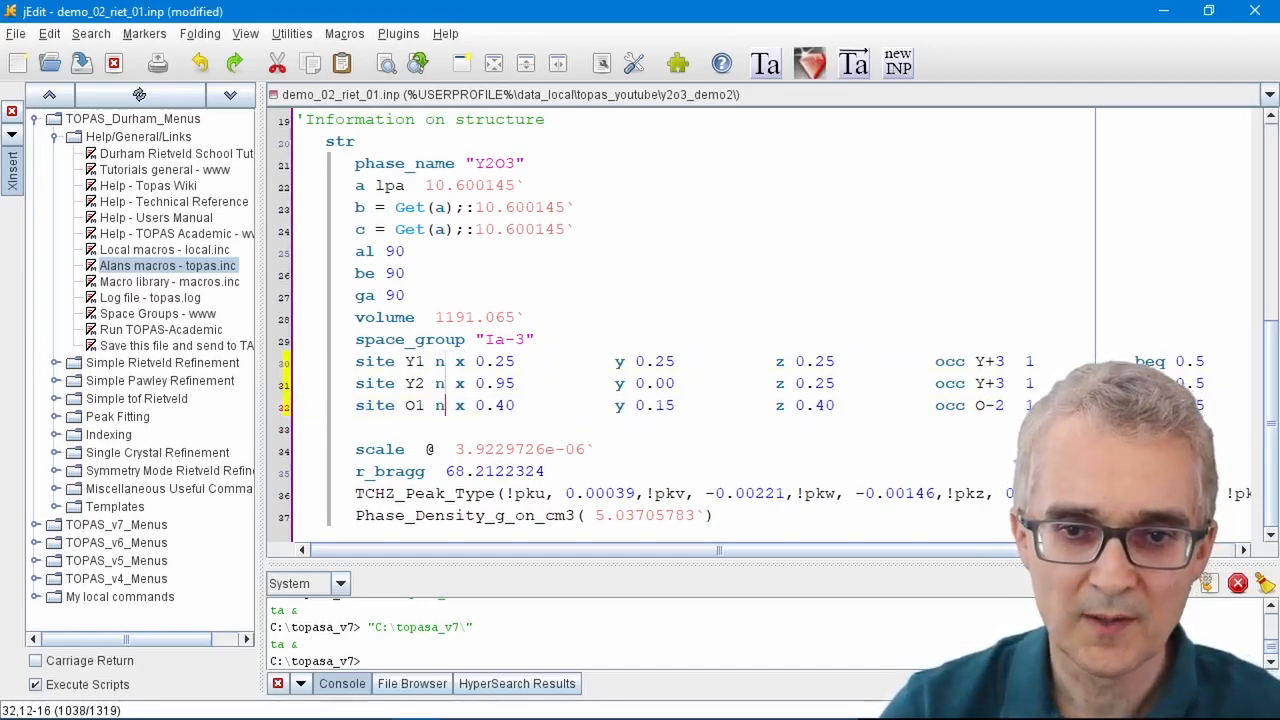
pyautogui.write('um_p')
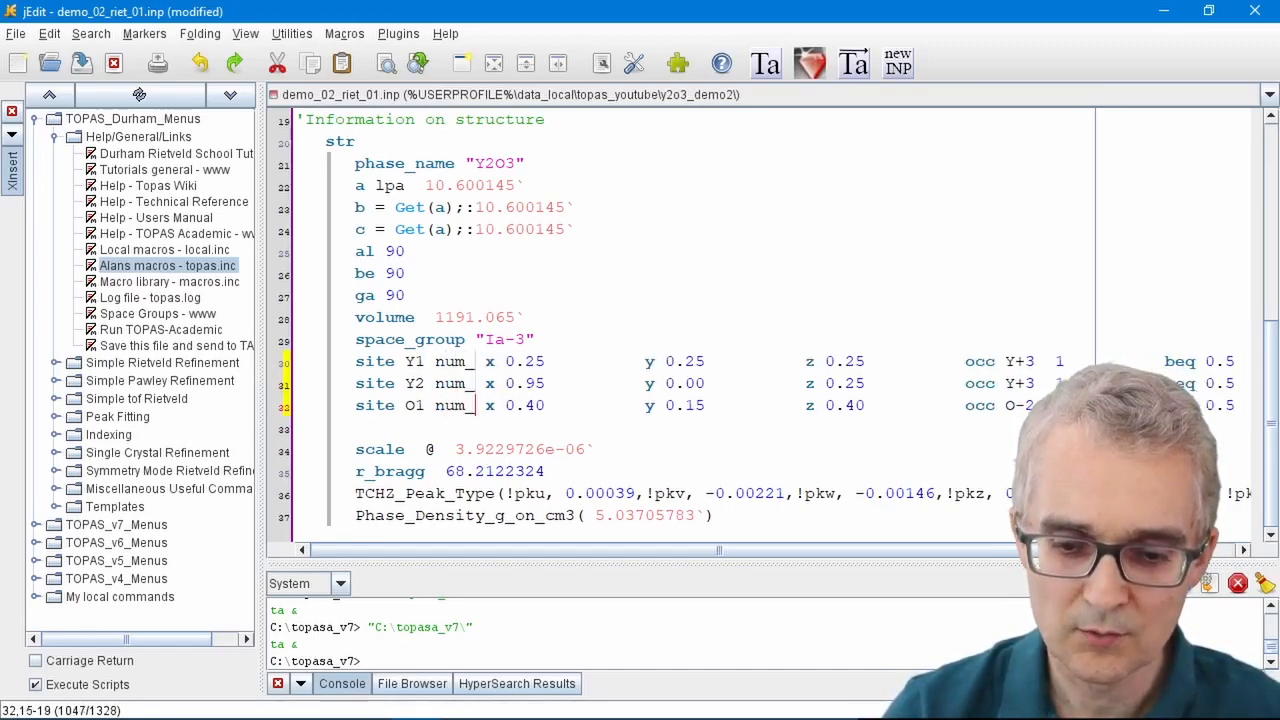
pyautogui.write('os')
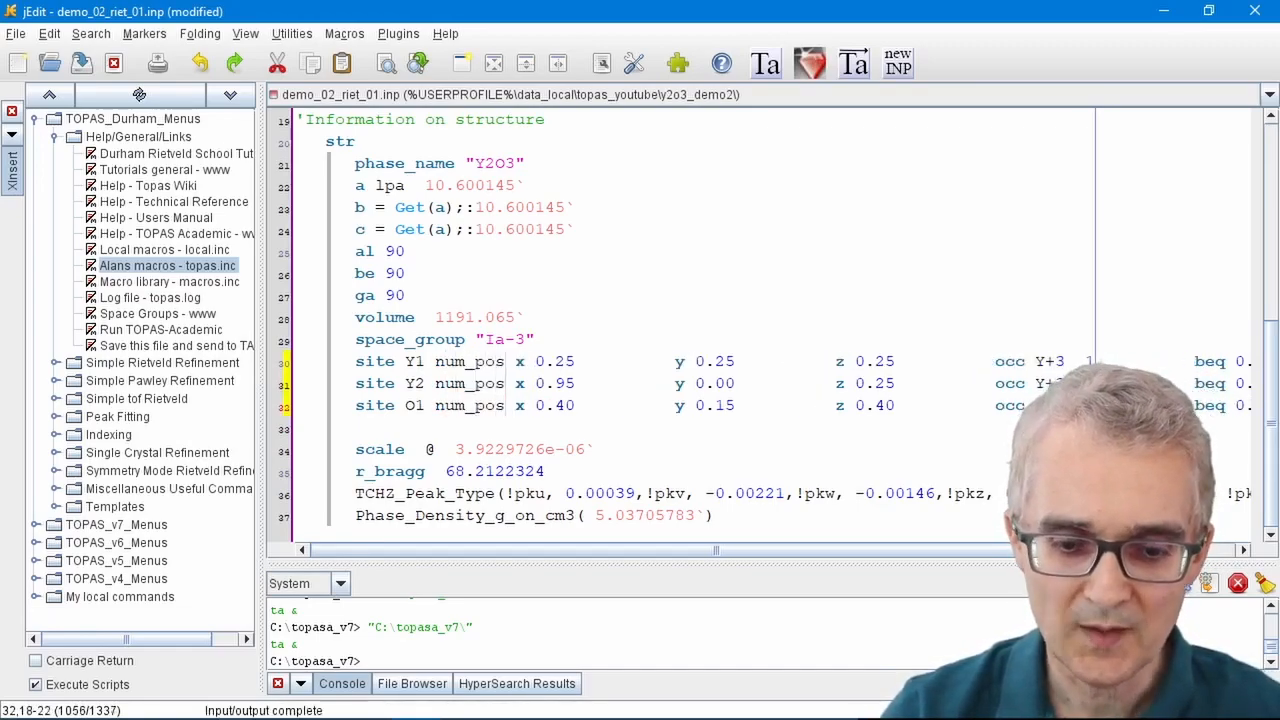
pyautogui.write('ns')
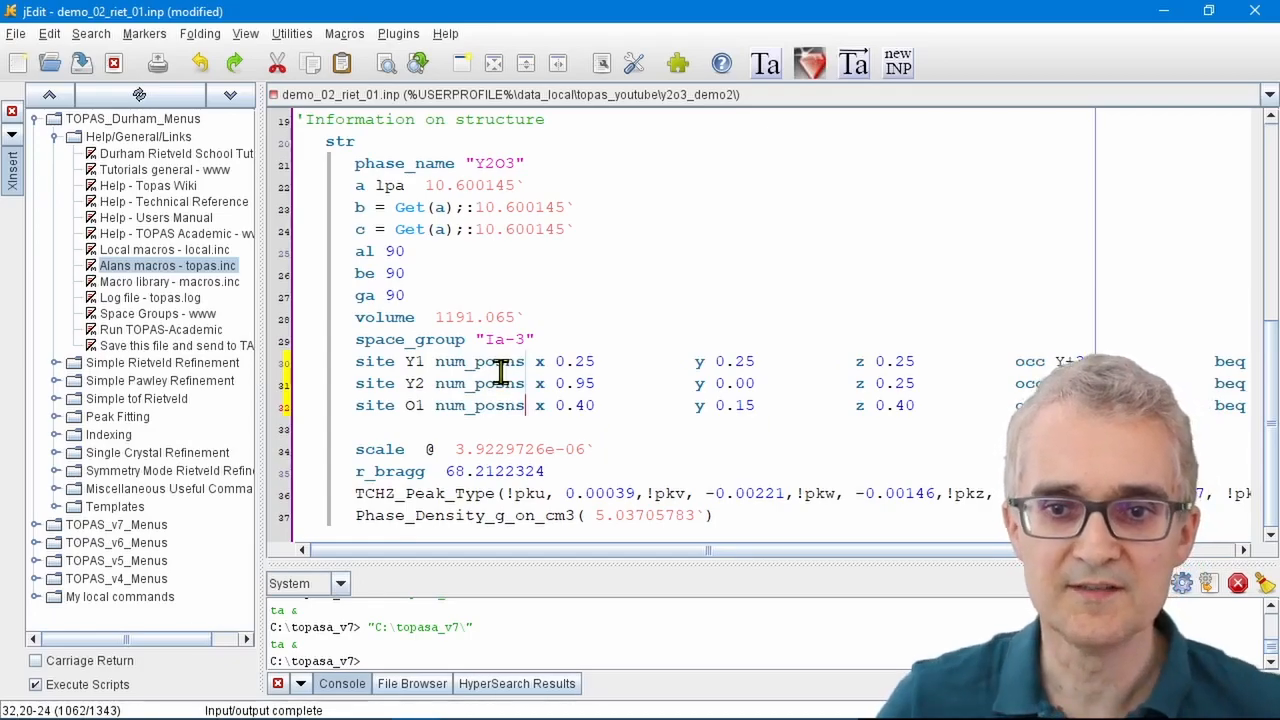
# - Set num_posns to 0 for sites Y1, Y2 and O1, and save the input file
pyautogui.write(' 0')
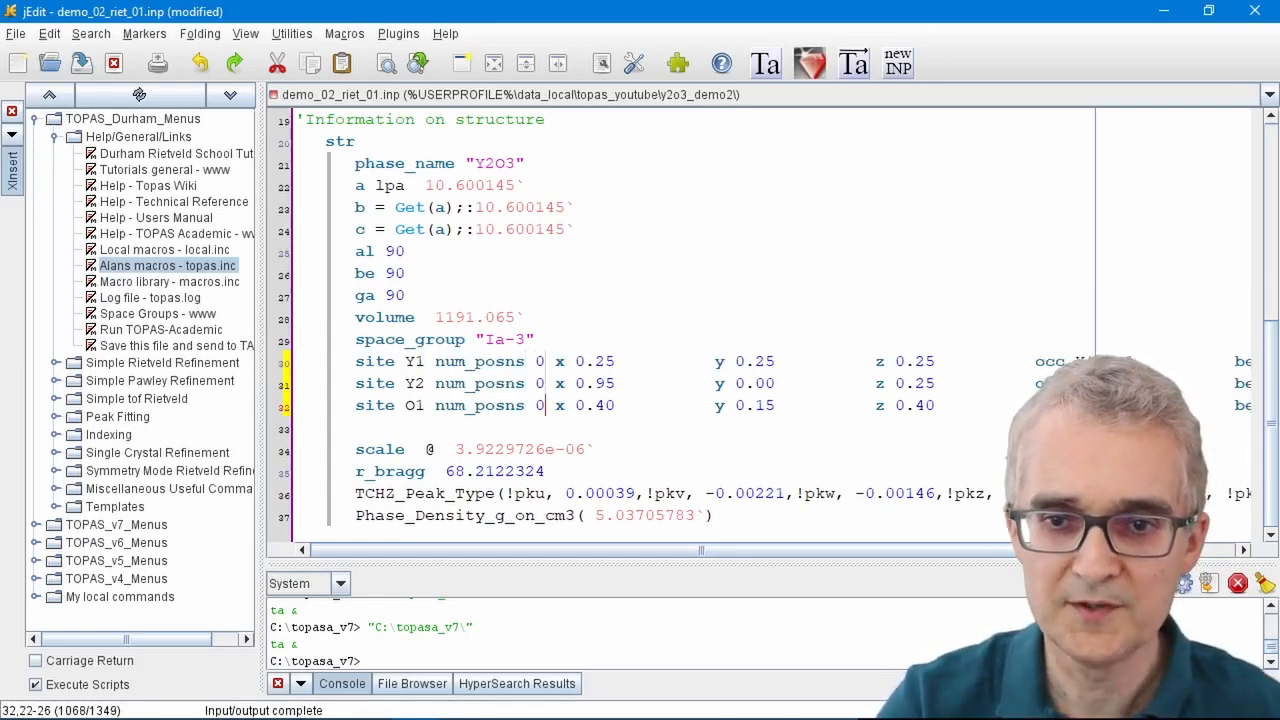
pyautogui.hotkey('ctrl', 's')
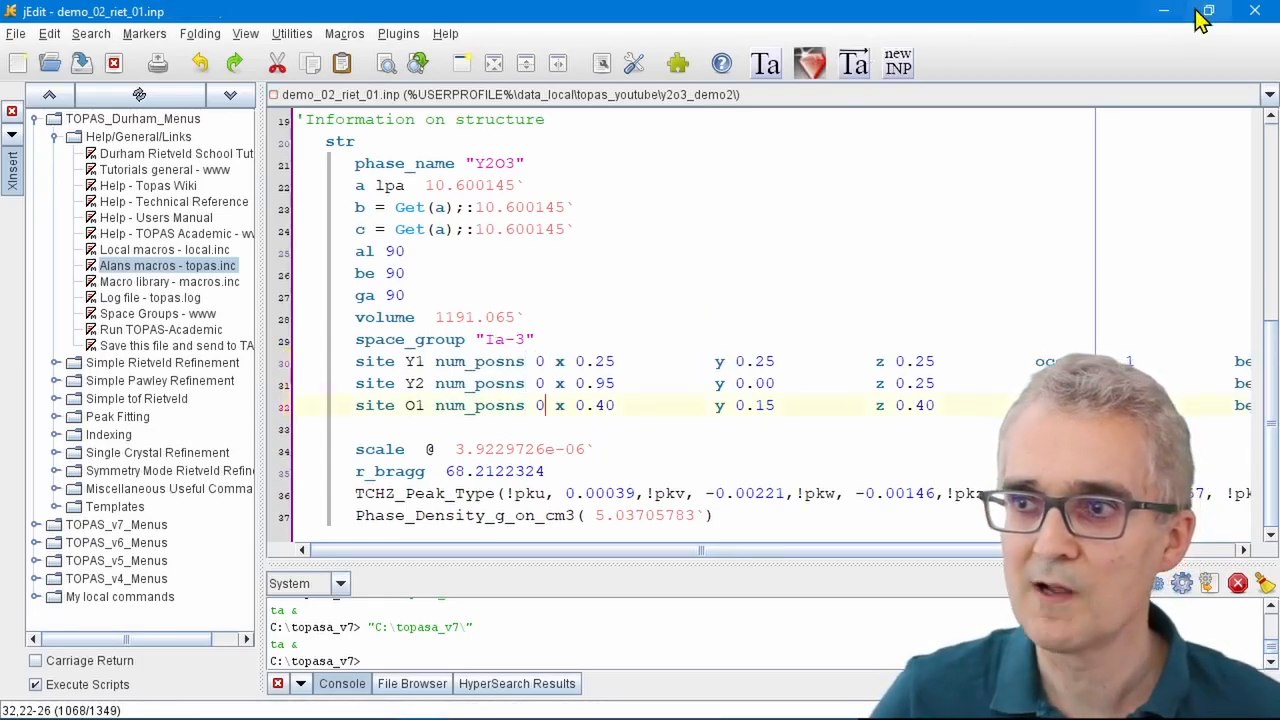
# - Run the refinement in TOPAS-Academic, accept updating demo_02_riet_01.inp from the .out file, and return to the reloaded file in jEdit
pyautogui.click(1171, 12)
pyautogui.click(717, 99)
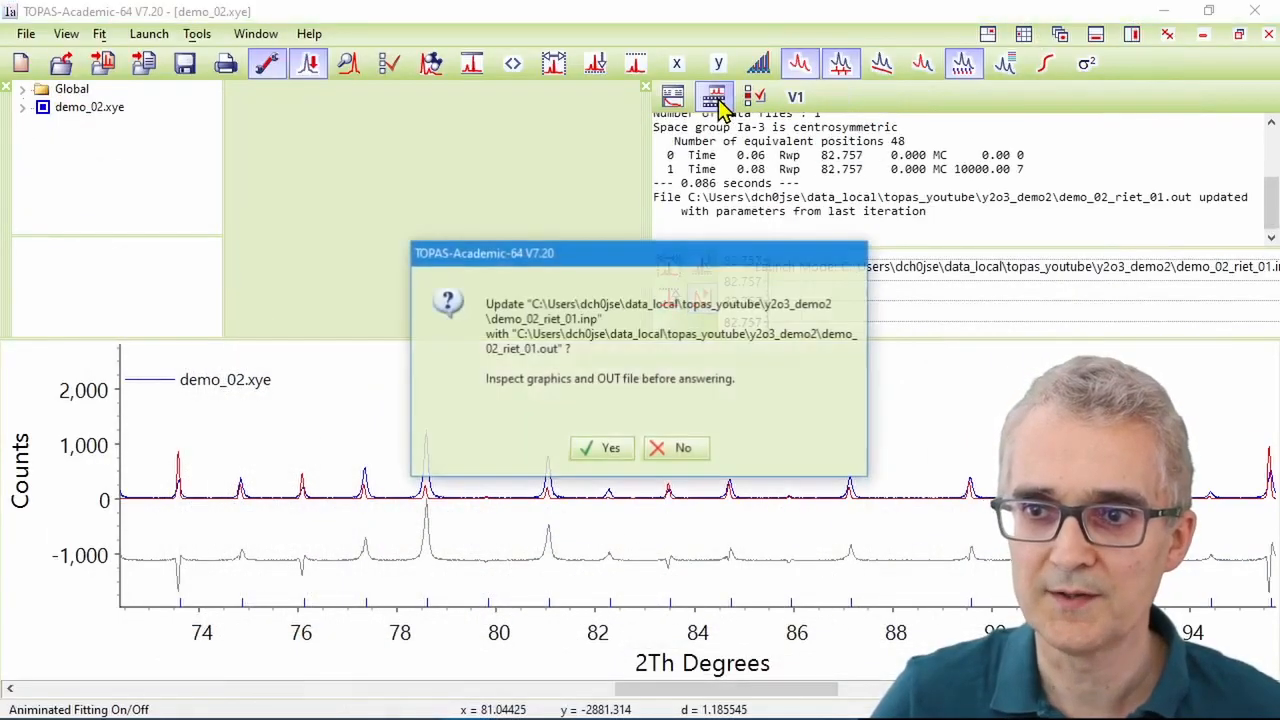
pyautogui.click(605, 449)
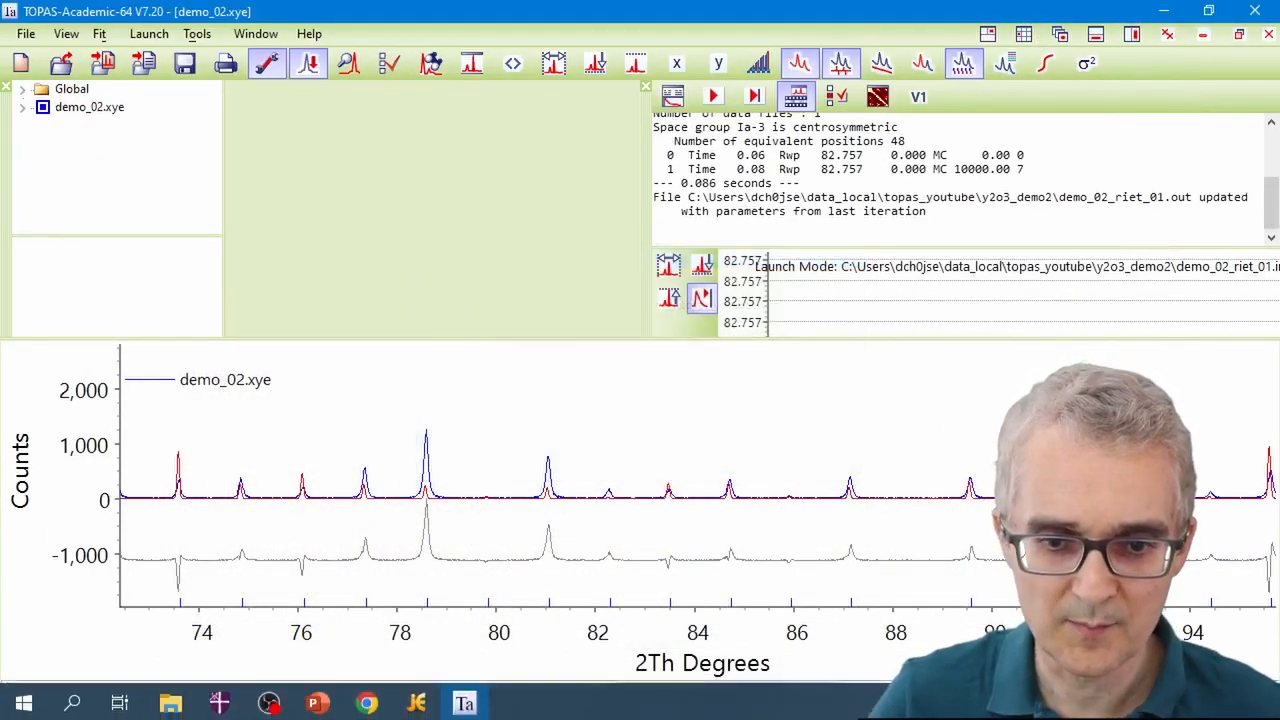
pyautogui.click(417, 705)
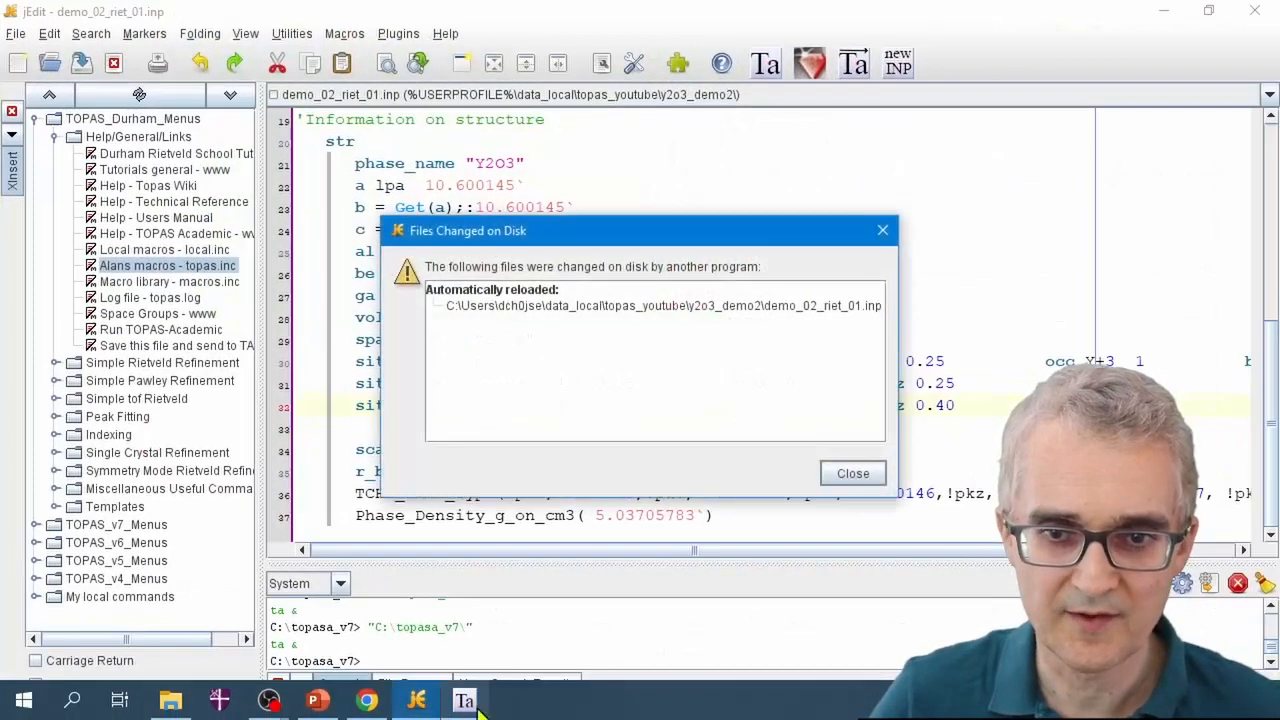
pyautogui.click(850, 475)
# - Examine the num_posns multiplicities of sites Y1, Y2 and O1 and the x, y, z coordinates of Y1
pyautogui.moveTo(540, 368); pyautogui.dragTo(568, 400)
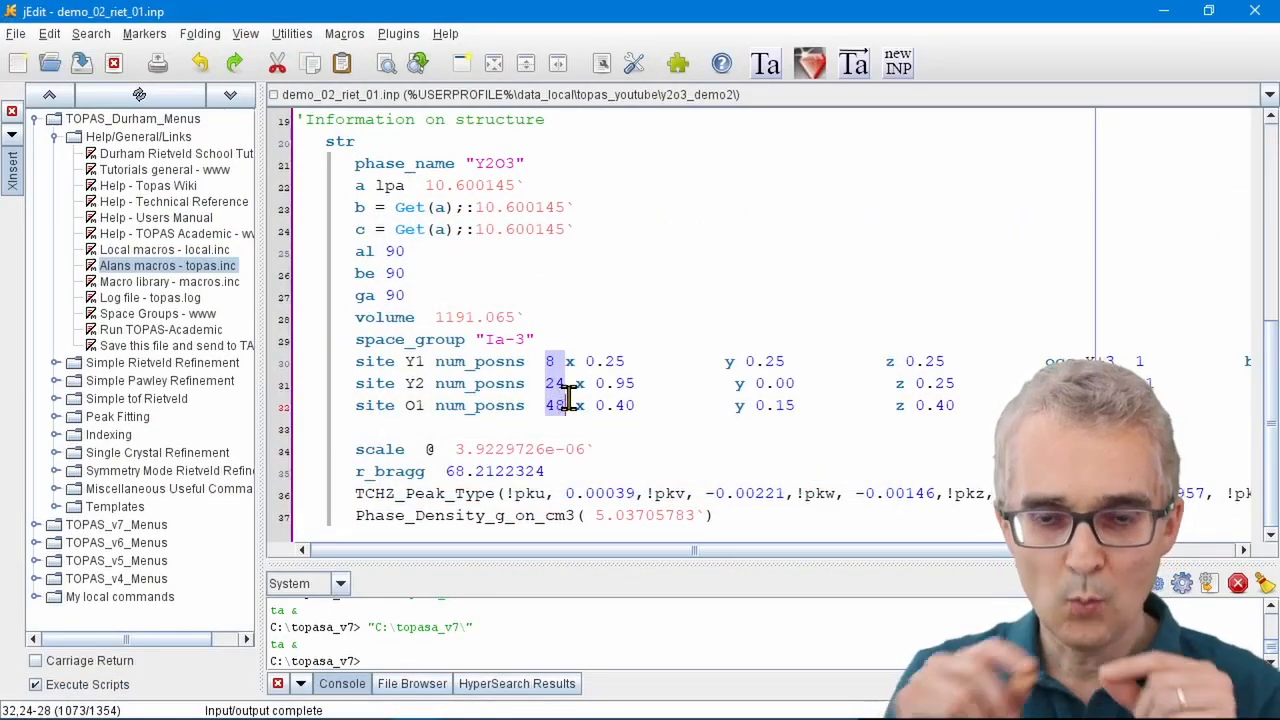
pyautogui.doubleClick(345, 368)
pyautogui.moveTo(300, 364); pyautogui.dragTo(298, 388)
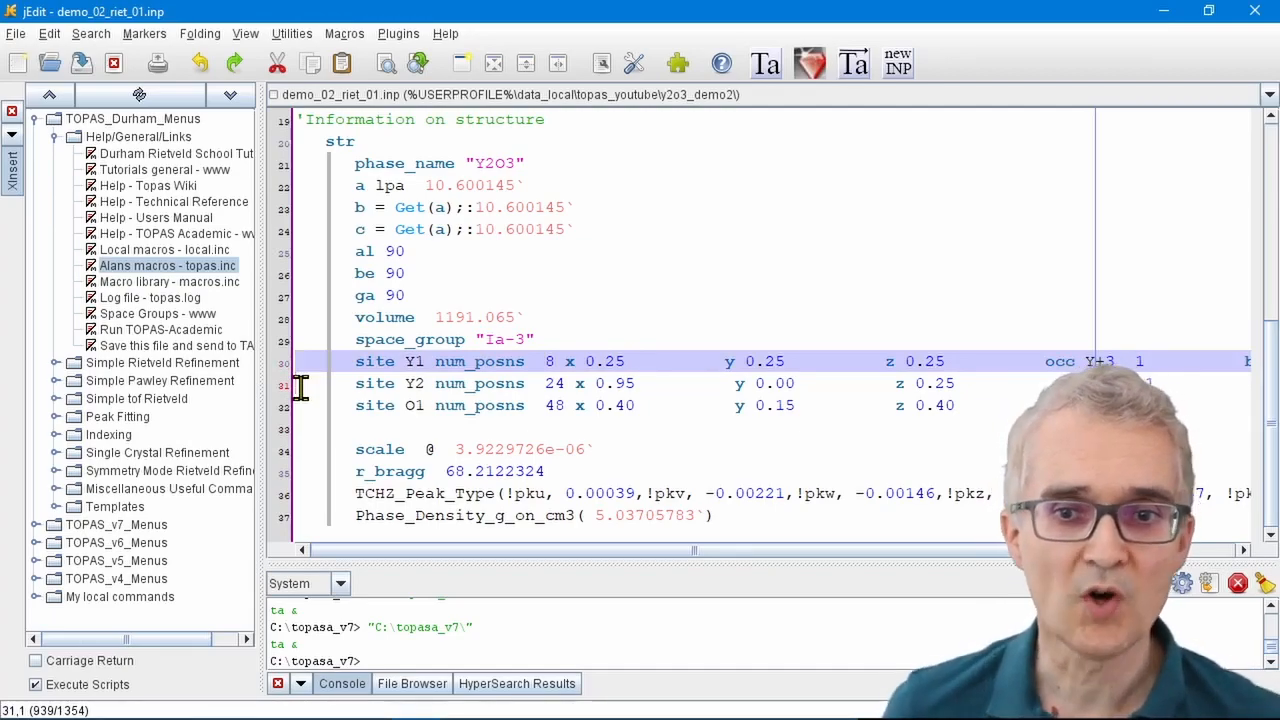
pyautogui.click(522, 365)
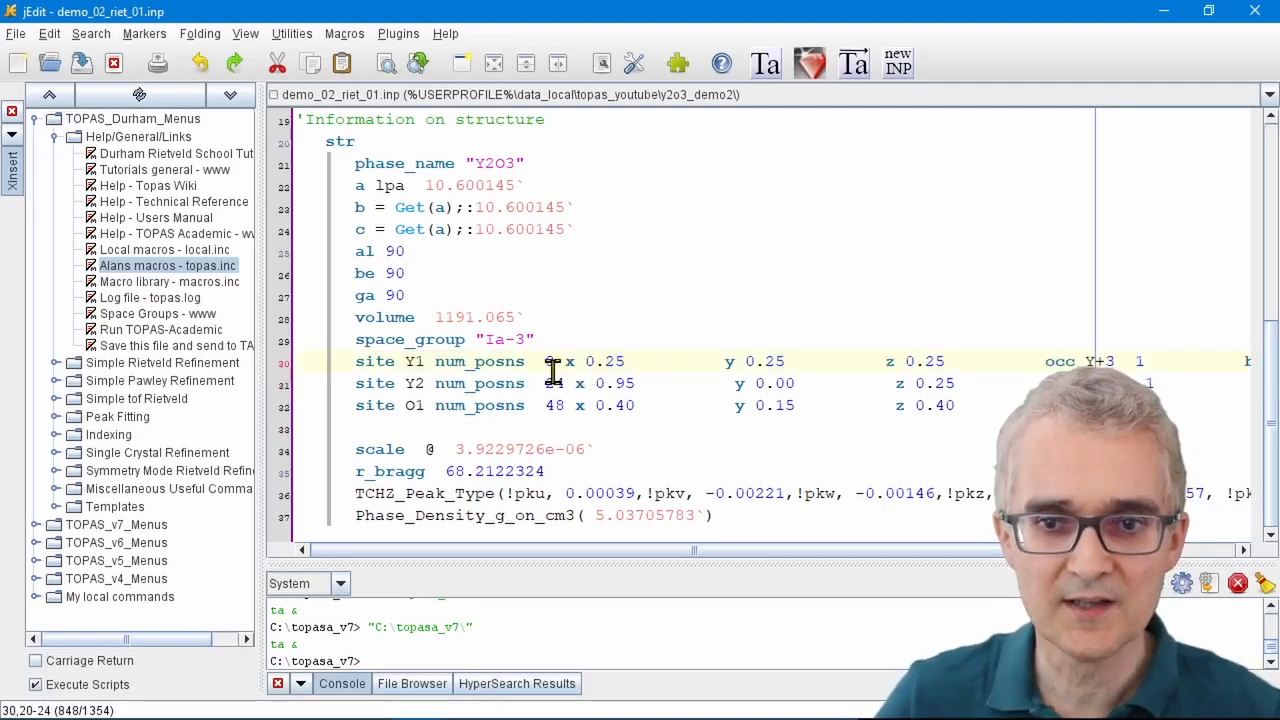
pyautogui.doubleClick(549, 362)
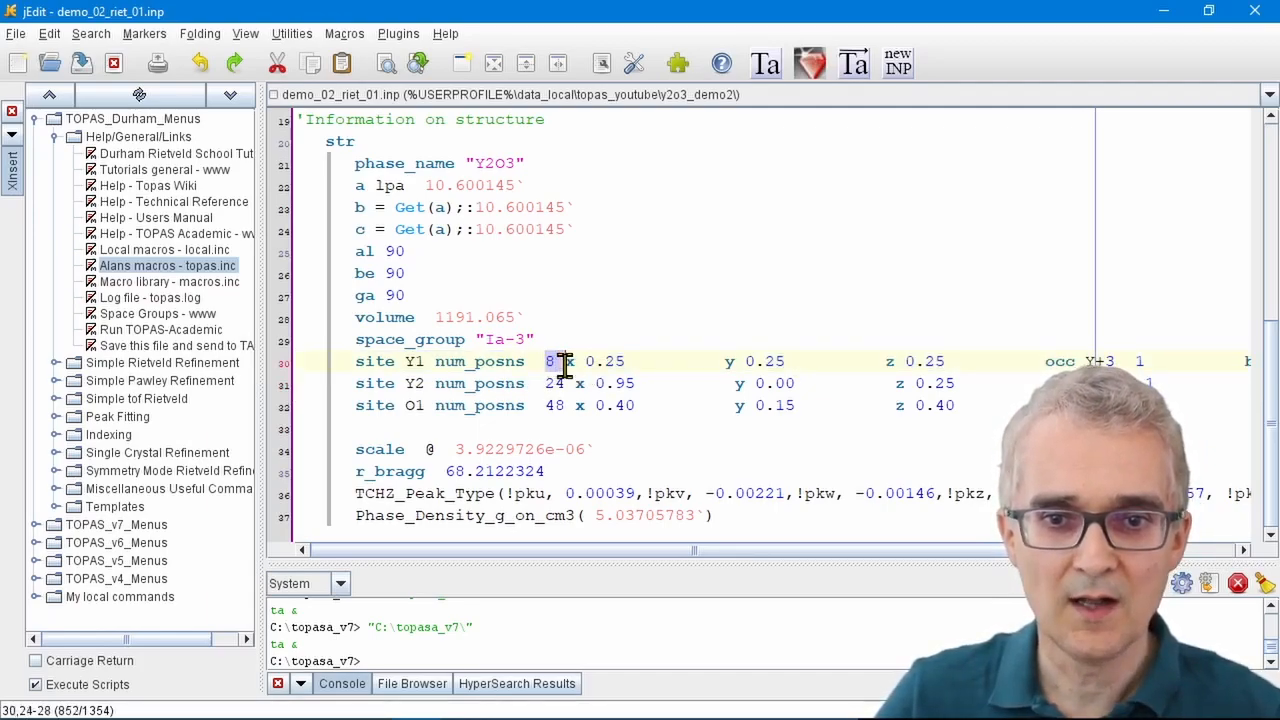
pyautogui.doubleClick(556, 384)
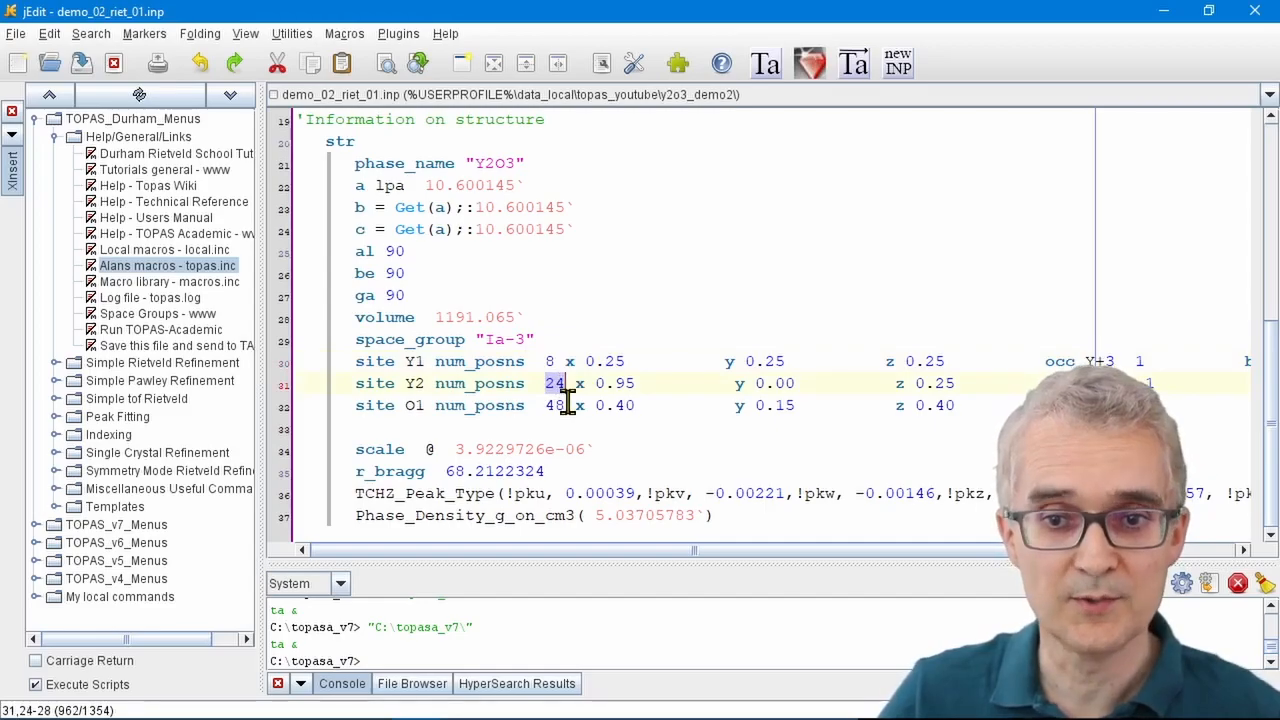
pyautogui.doubleClick(556, 406)
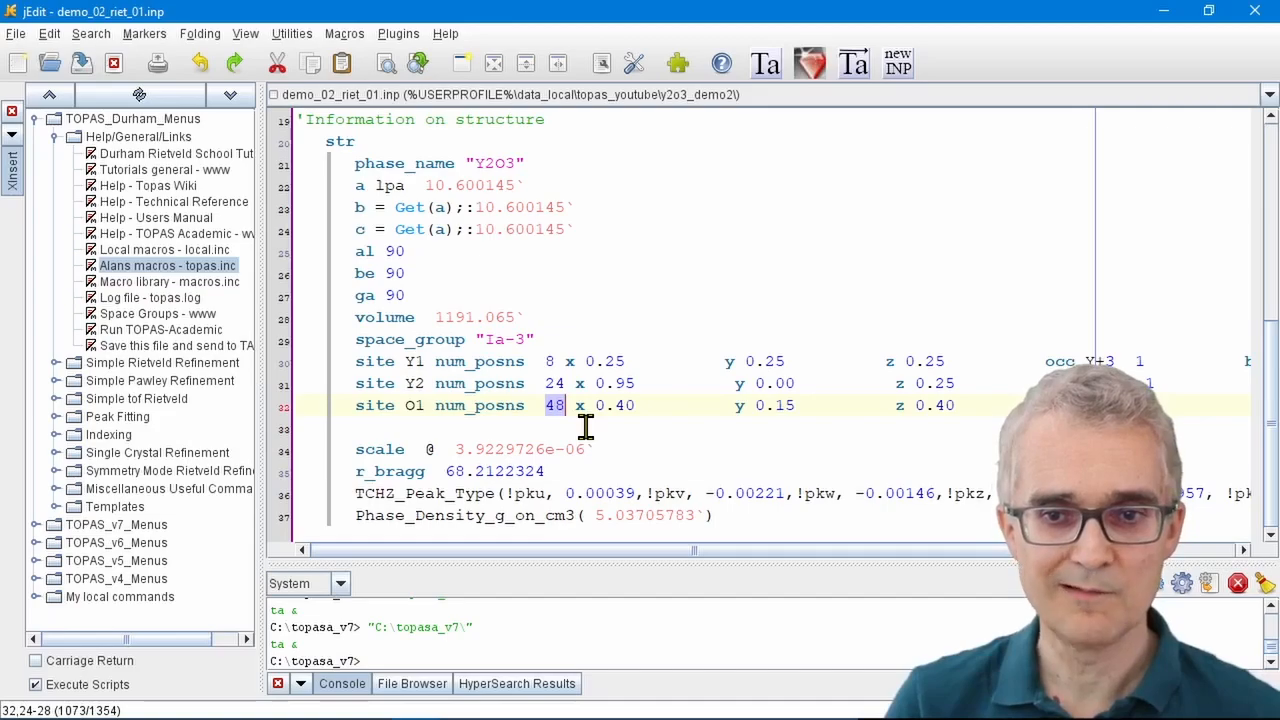
pyautogui.click(547, 362)
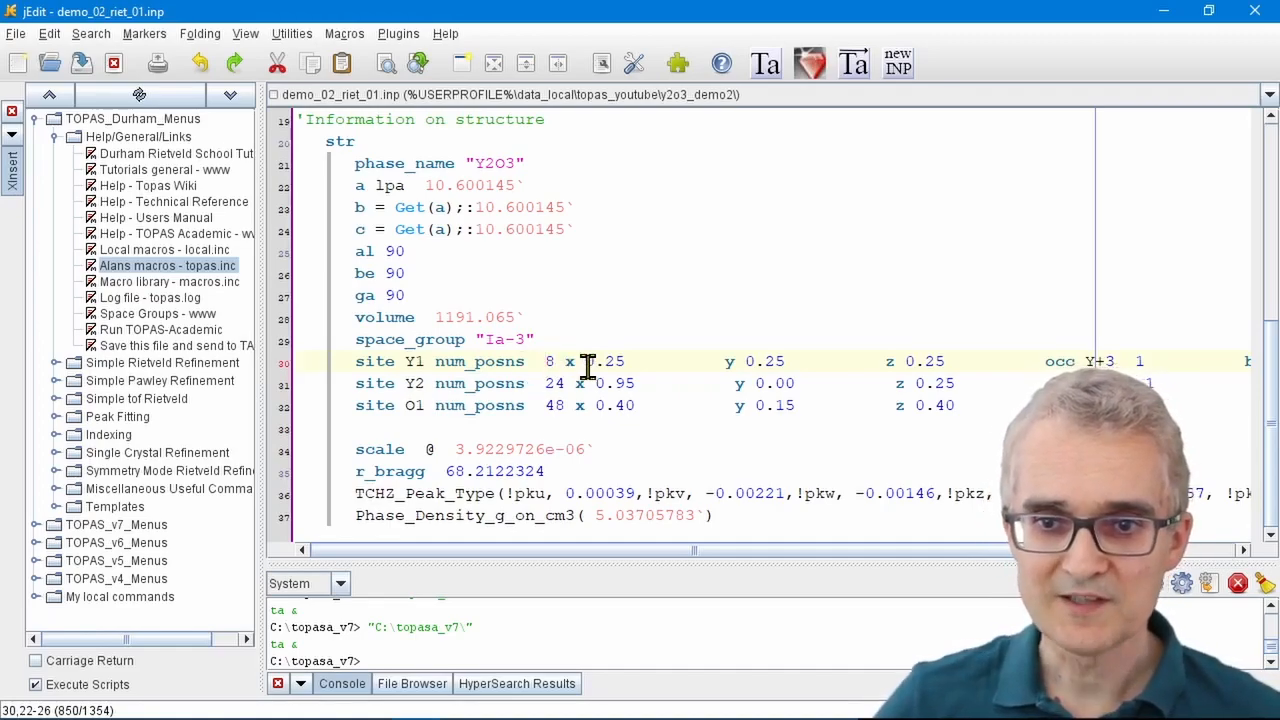
pyautogui.moveTo(563, 362); pyautogui.dragTo(948, 362)
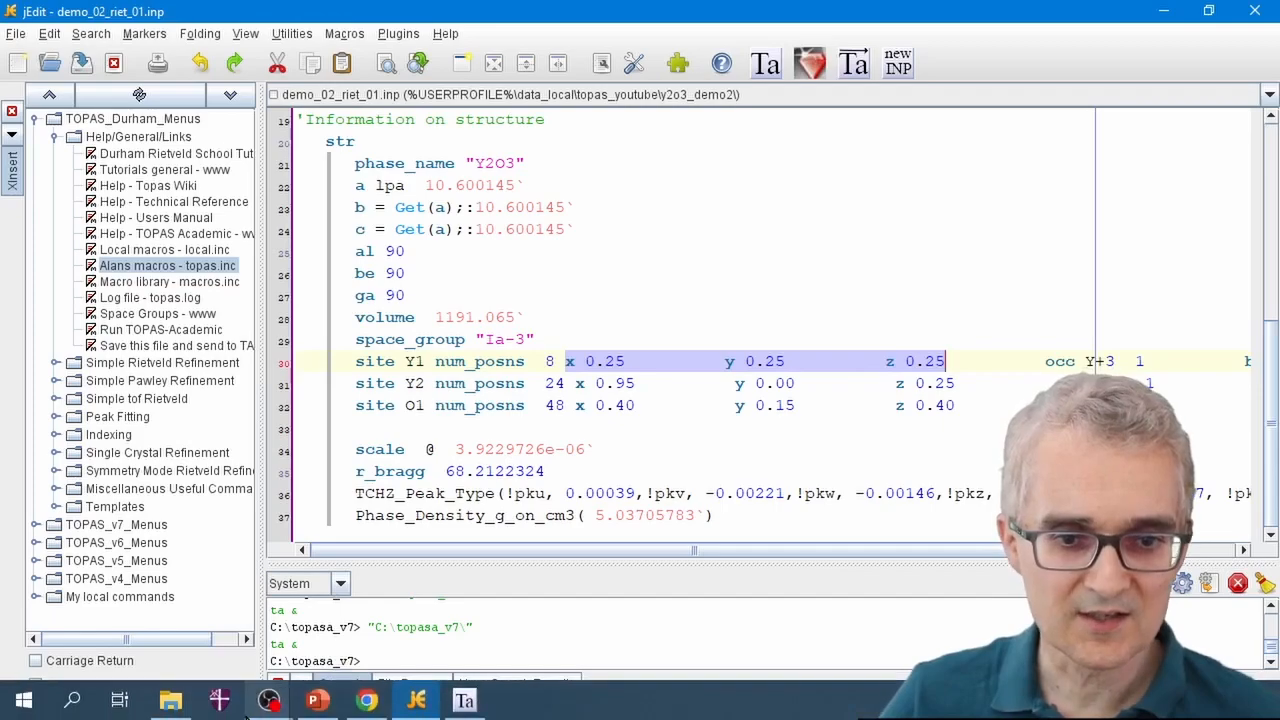
# - Switch to Chrome and open the ISOSPACEGROUP tool from the ISOTROPY Software Suite, reached through the ISODISTORT page
pyautogui.click(360, 706)
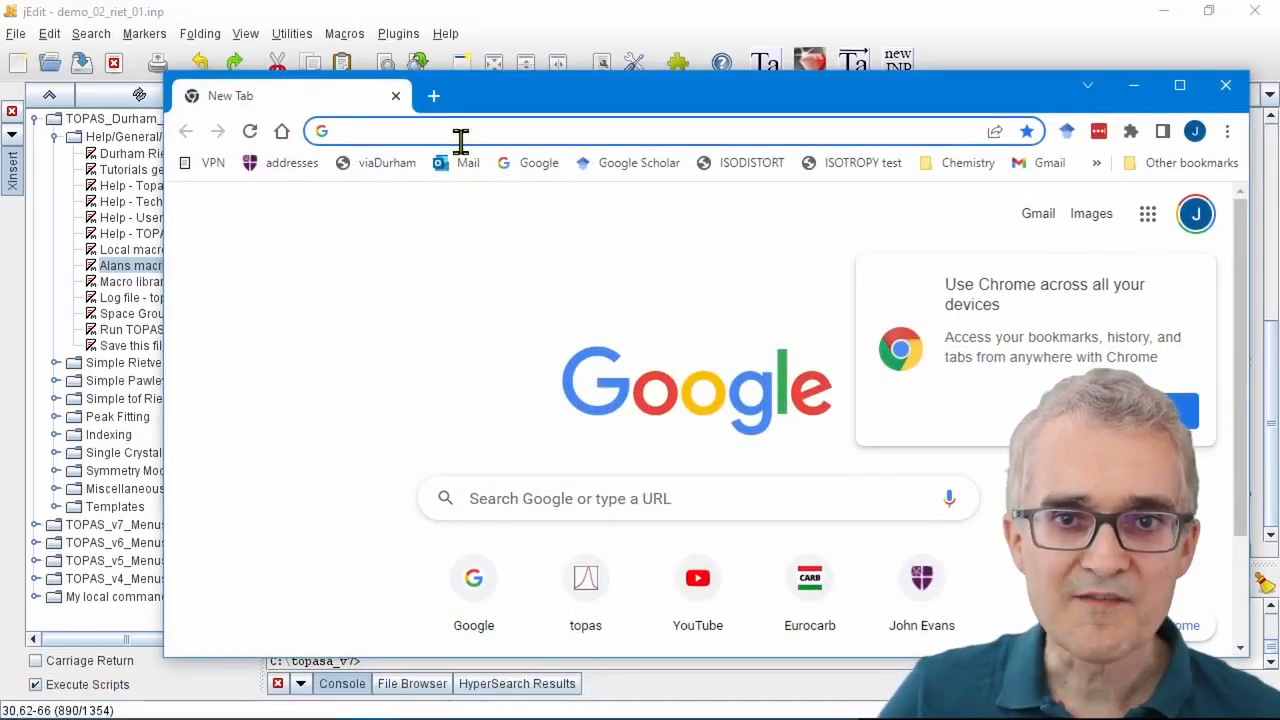
pyautogui.click(460, 137)
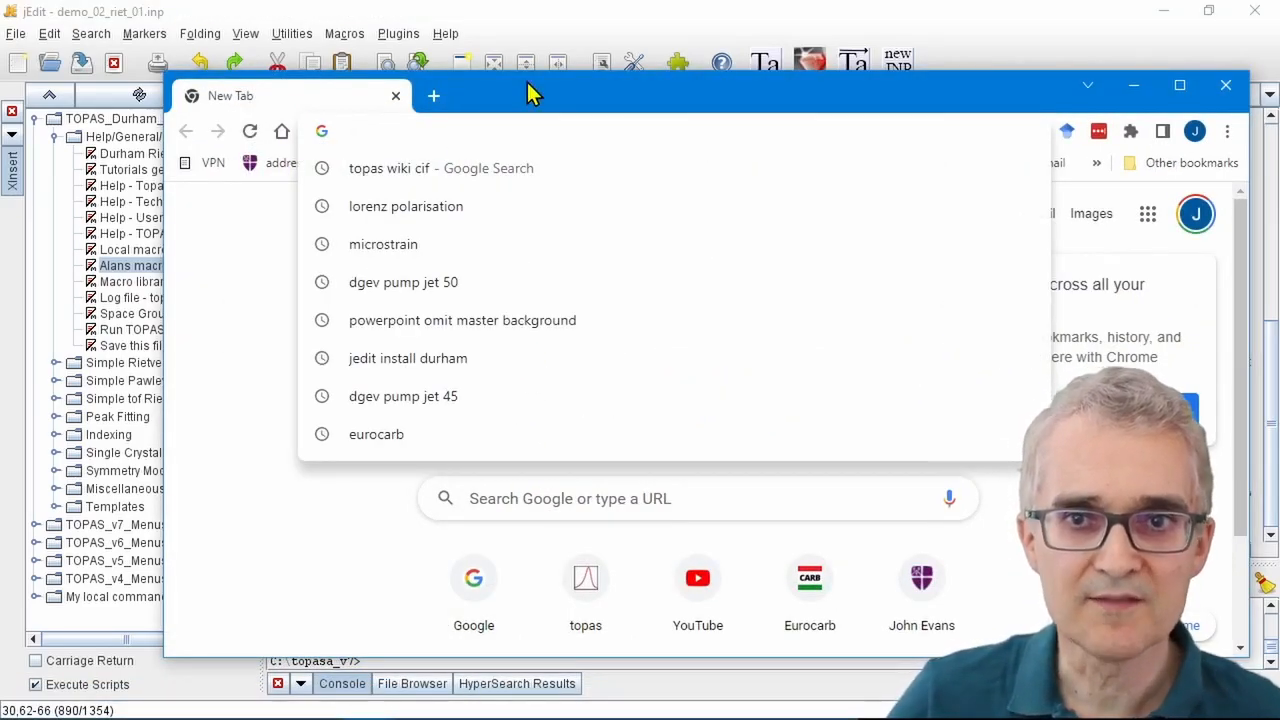
pyautogui.click(246, 336)
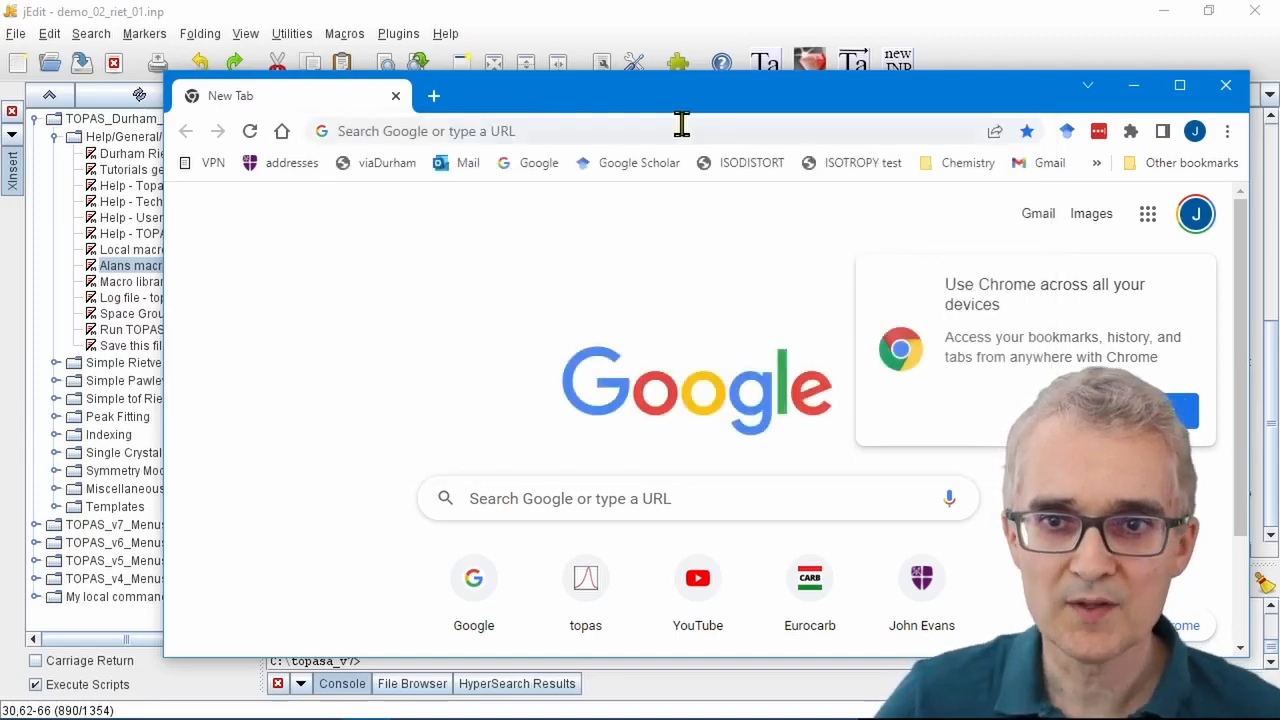
pyautogui.click(735, 163)
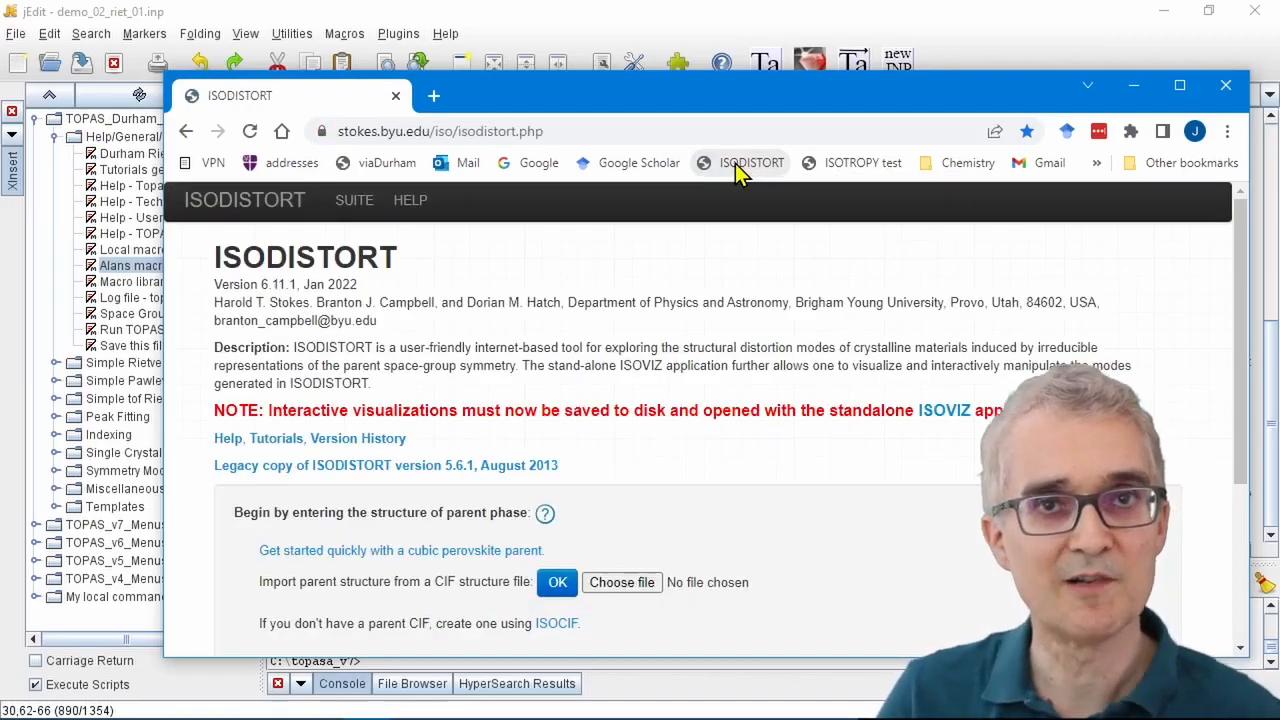
pyautogui.click(356, 205)
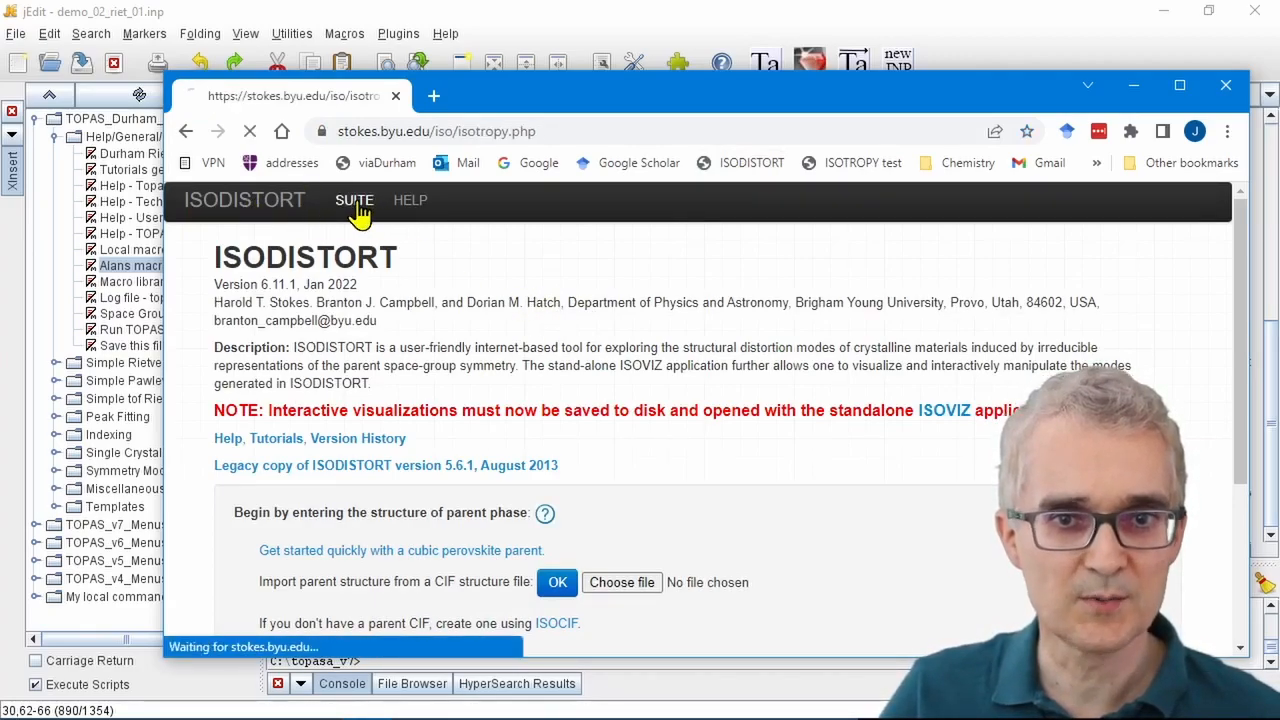
pyautogui.scroll(-1, 416, 335)
pyautogui.scroll(-2, 418, 338)
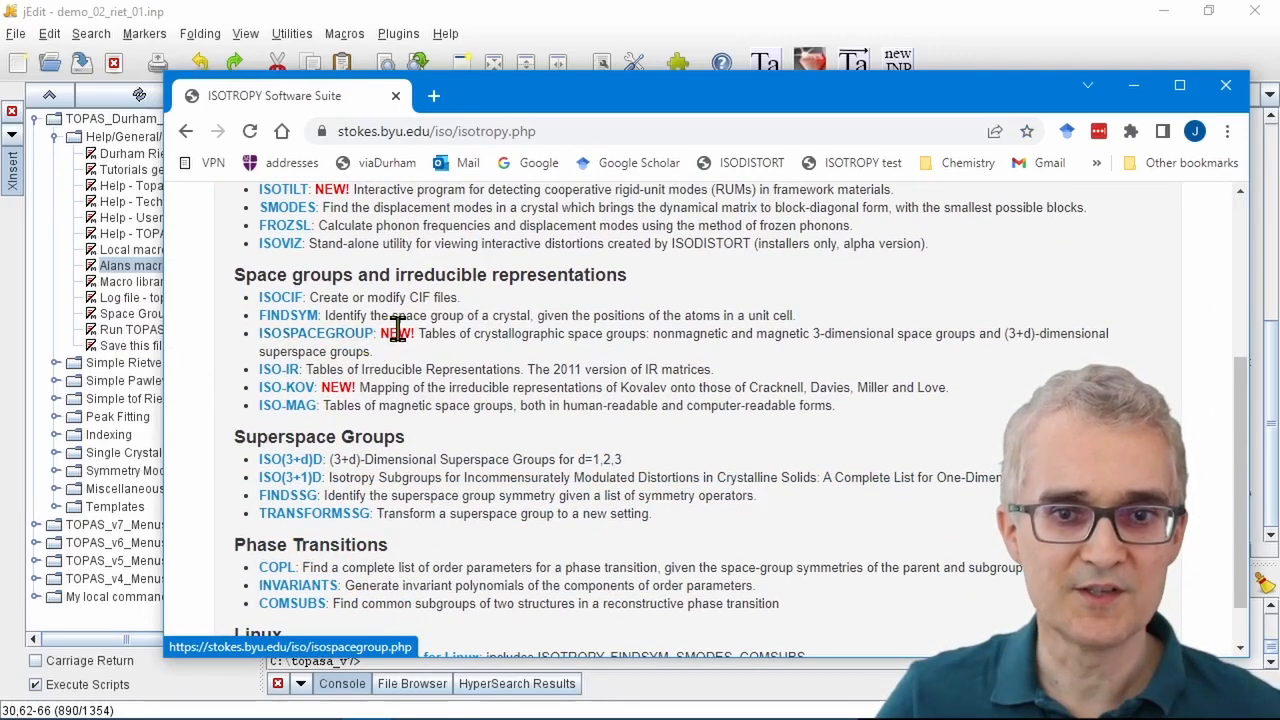
pyautogui.click(343, 343)
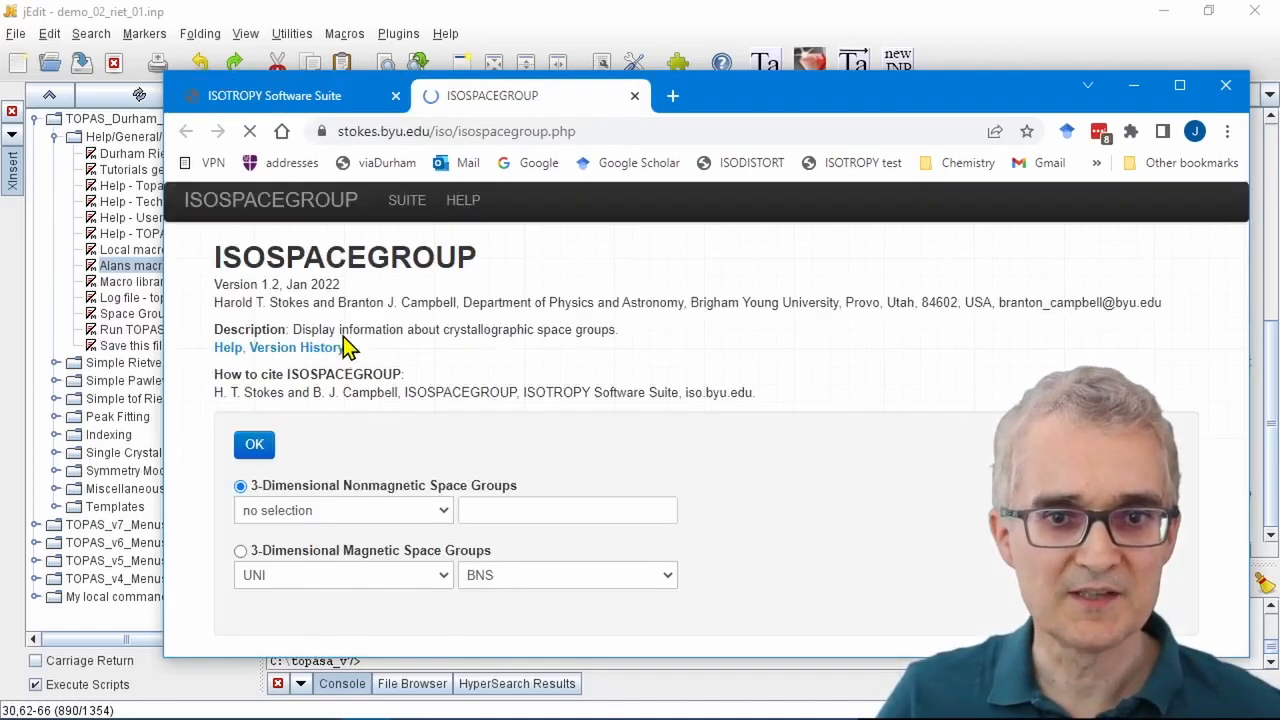
# - Select the 3-dimensional nonmagnetic space group 206 Ia-3 Th-7 and generate its space group information with the default display options
pyautogui.scroll(-2, 438, 398)
pyautogui.scroll(-2, 438, 398)
pyautogui.scroll(1, 403, 297)
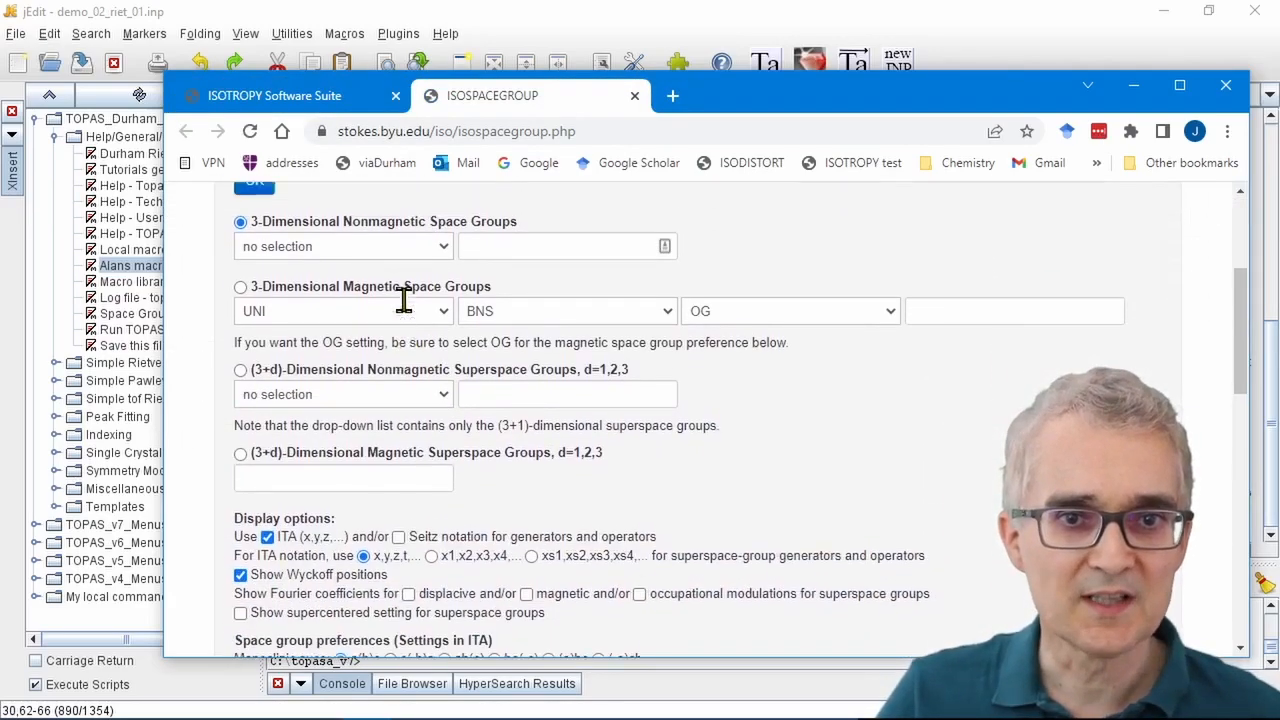
pyautogui.click(443, 311)
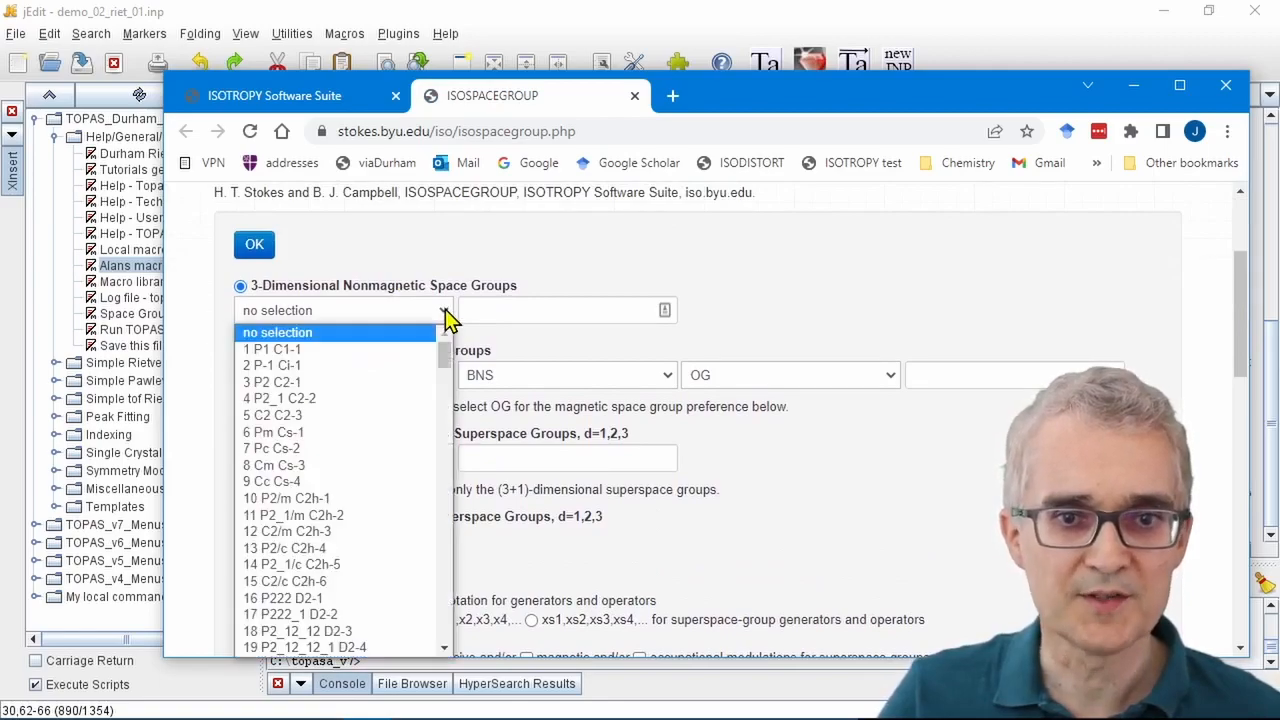
pyautogui.scroll(-20, 400, 451)
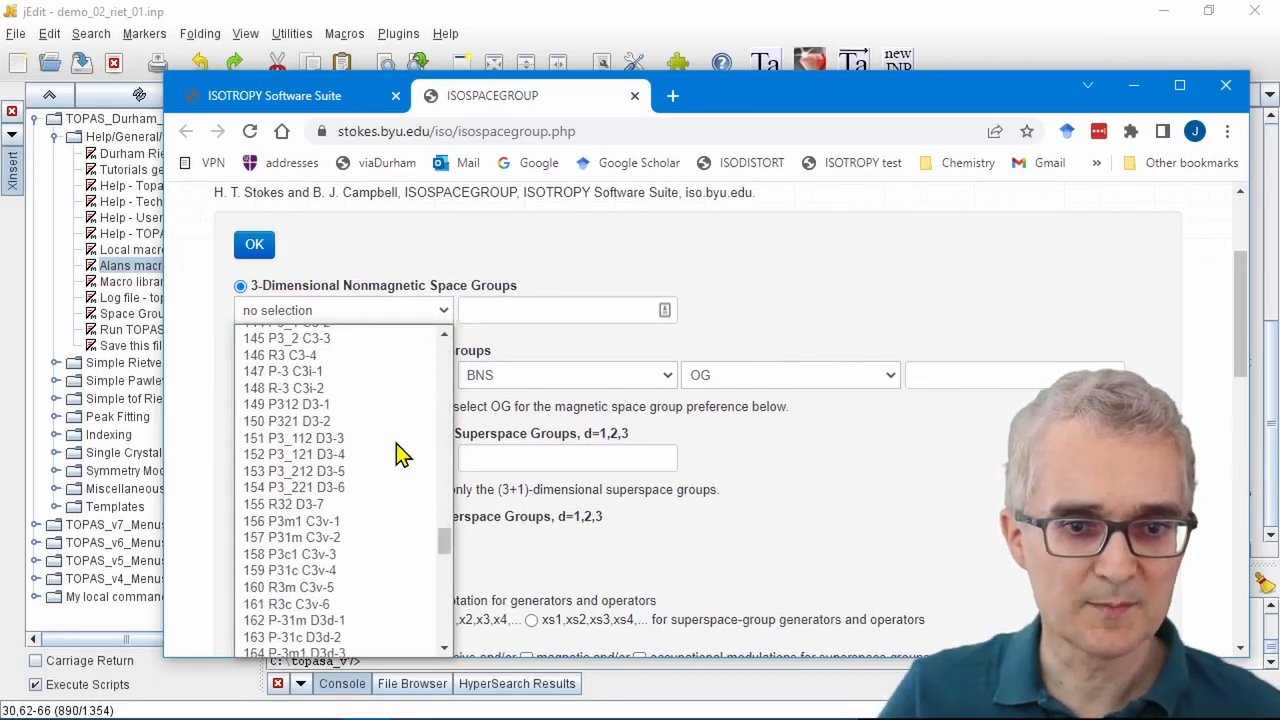
pyautogui.scroll(-10, 371, 508)
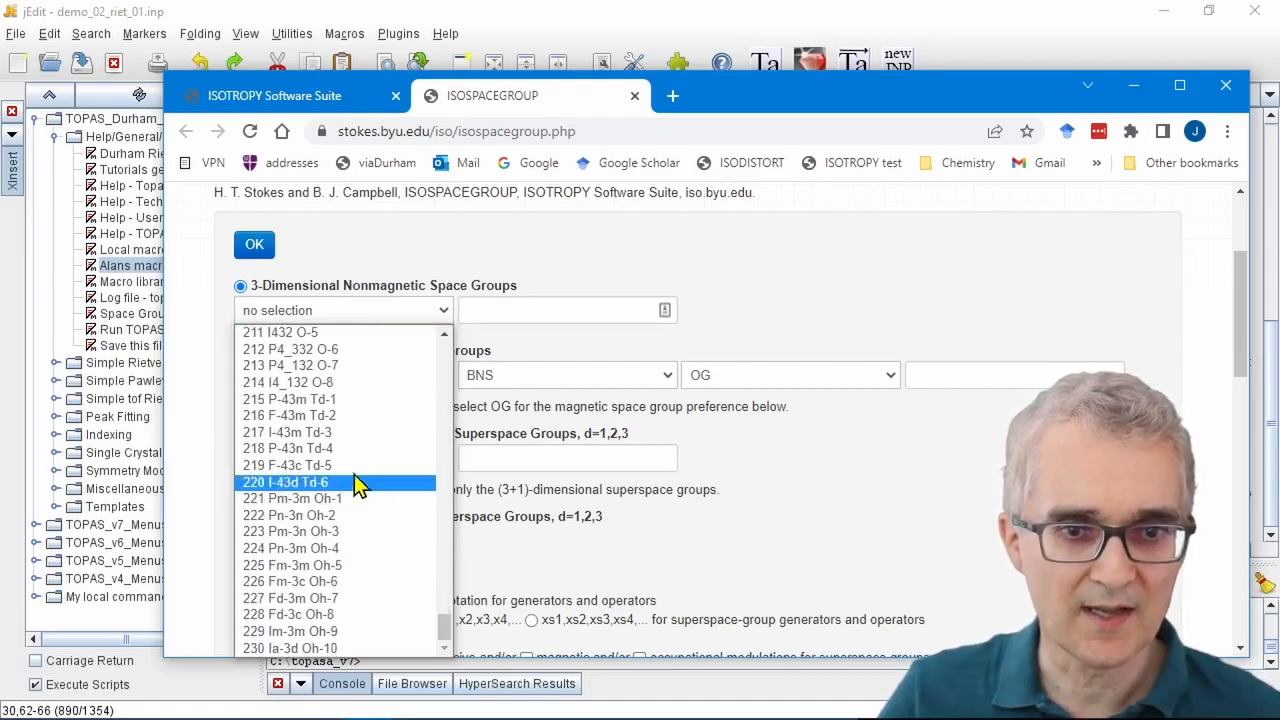
pyautogui.scroll(4, 347, 450)
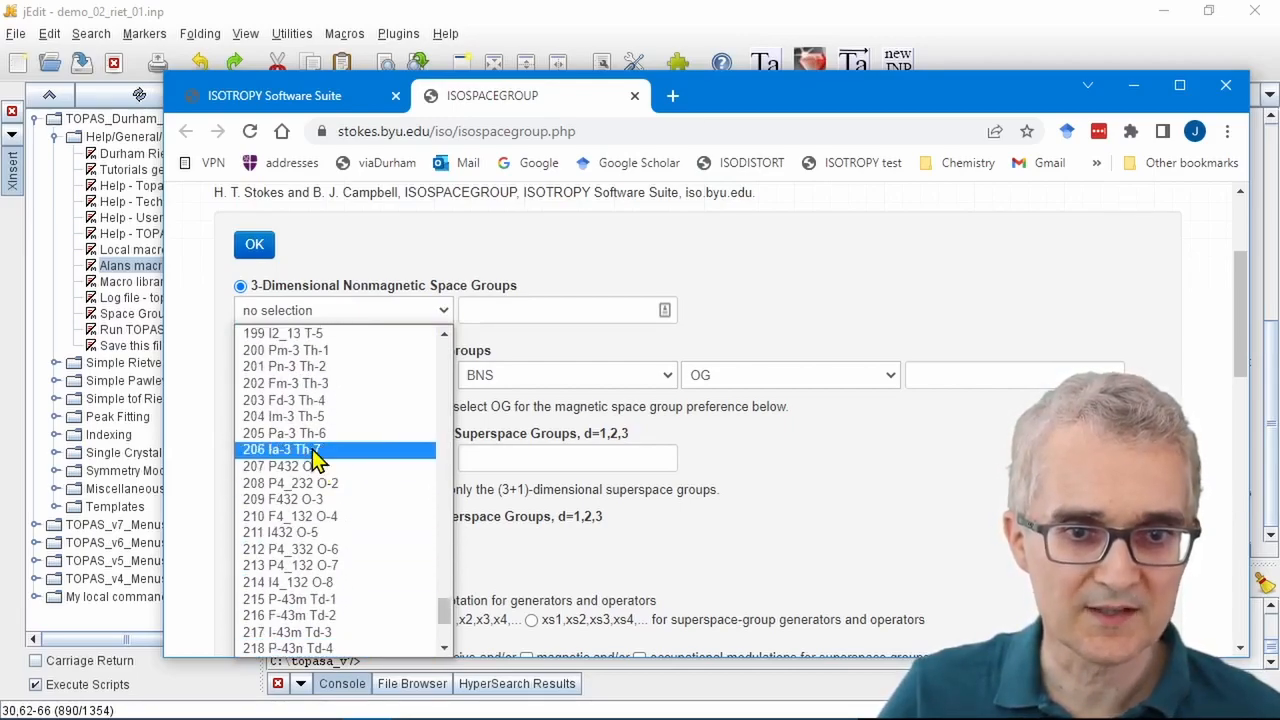
pyautogui.click(312, 456)
pyautogui.scroll(-4, 440, 390)
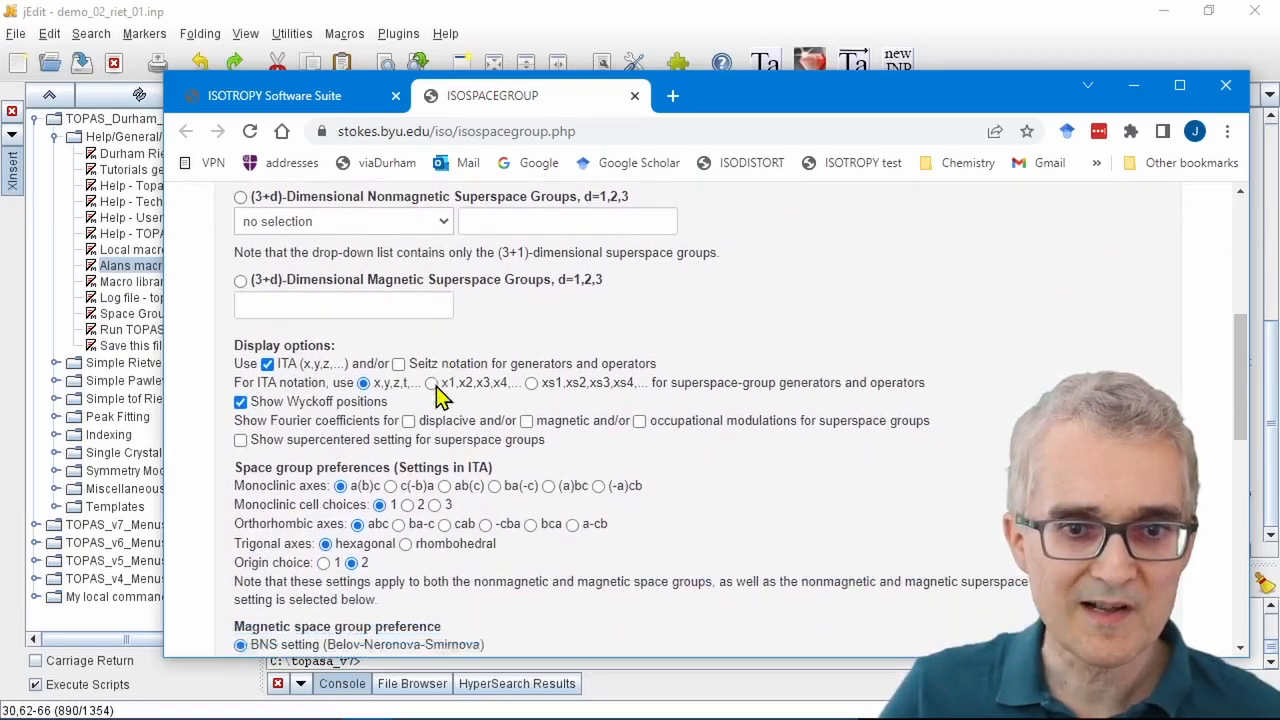
pyautogui.scroll(-2, 434, 381)
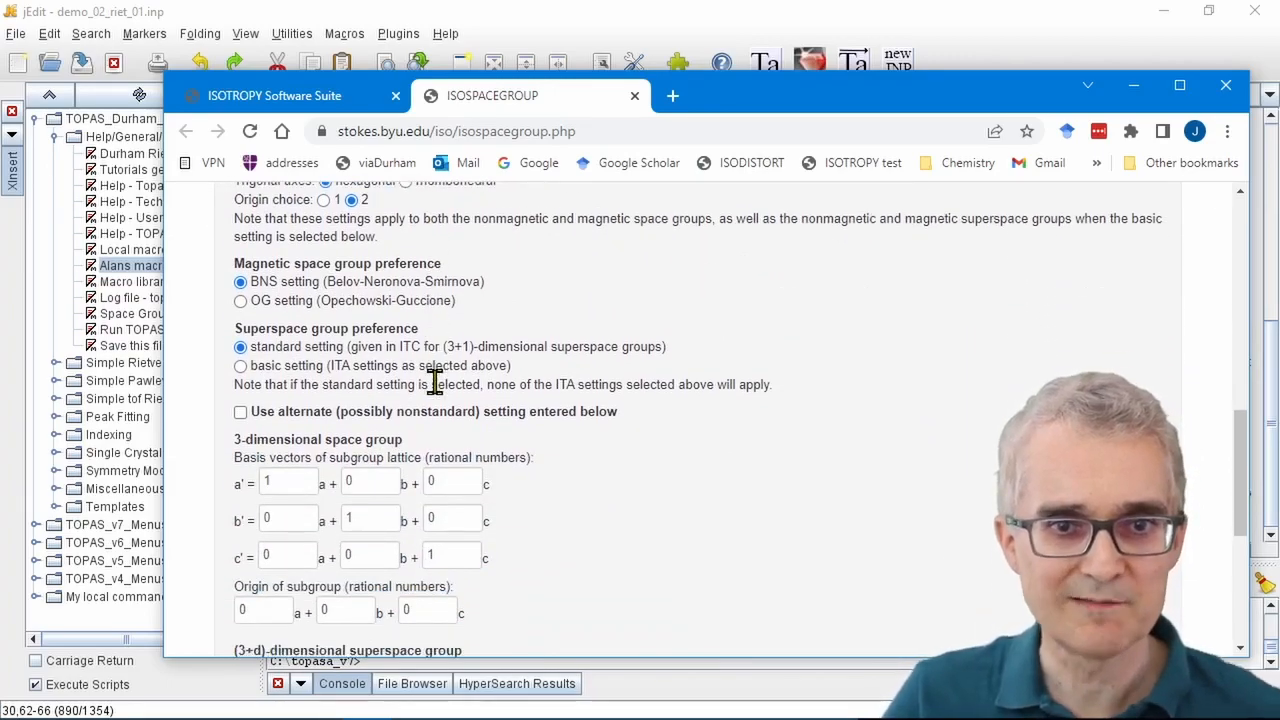
pyautogui.scroll(-4, 435, 380)
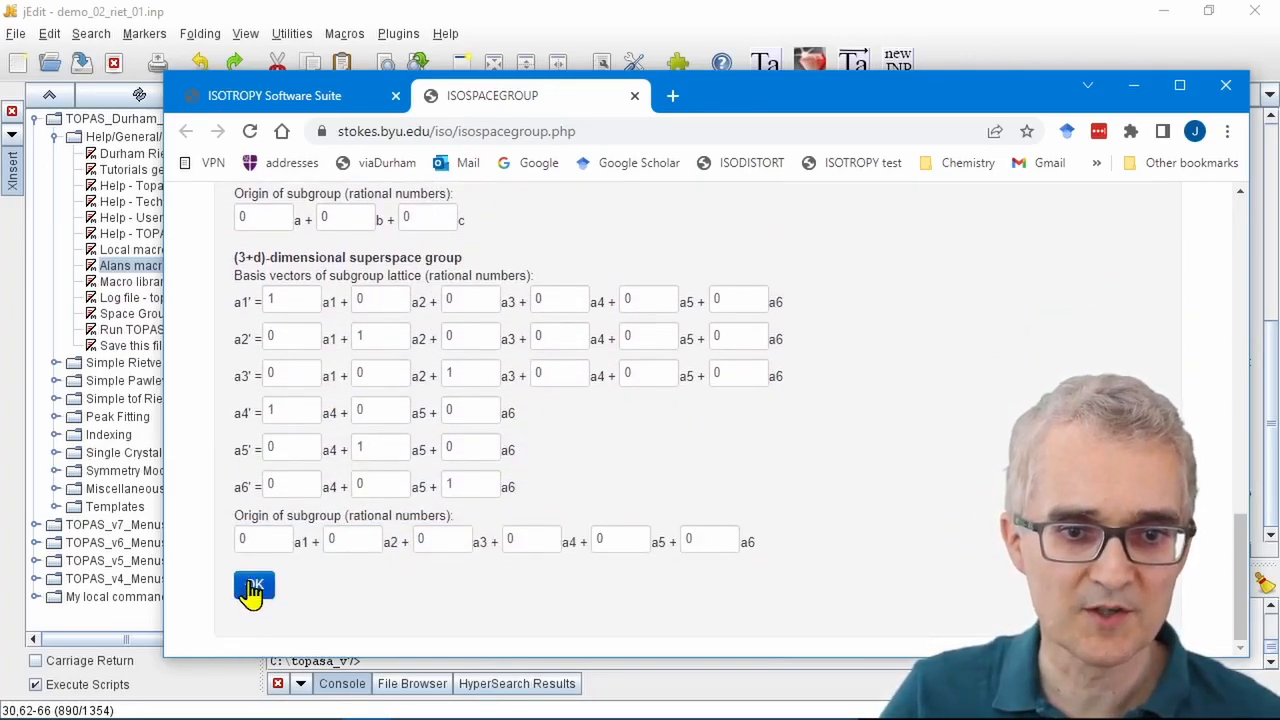
pyautogui.click(253, 587)
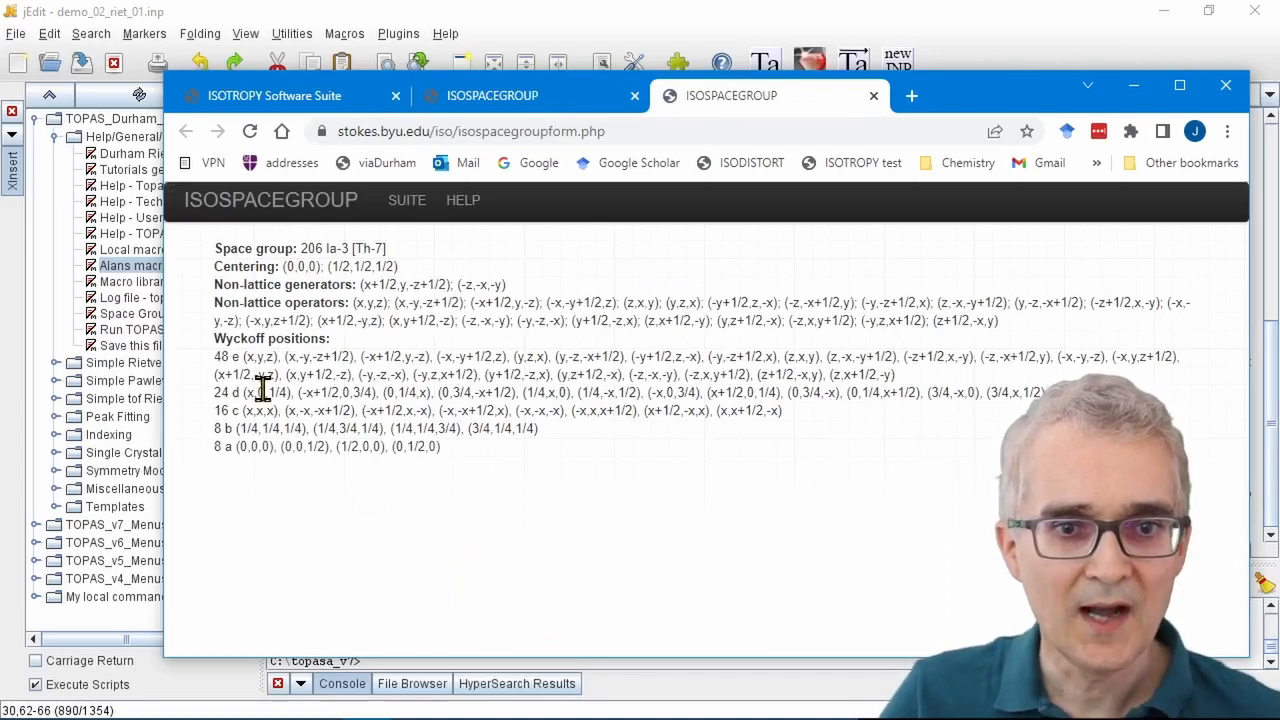
# - Examine the Wyckoff positions of Ia-3, particularly 8 b and 24 d, and return to the input file in jEdit
pyautogui.moveTo(214, 362); pyautogui.dragTo(554, 477)
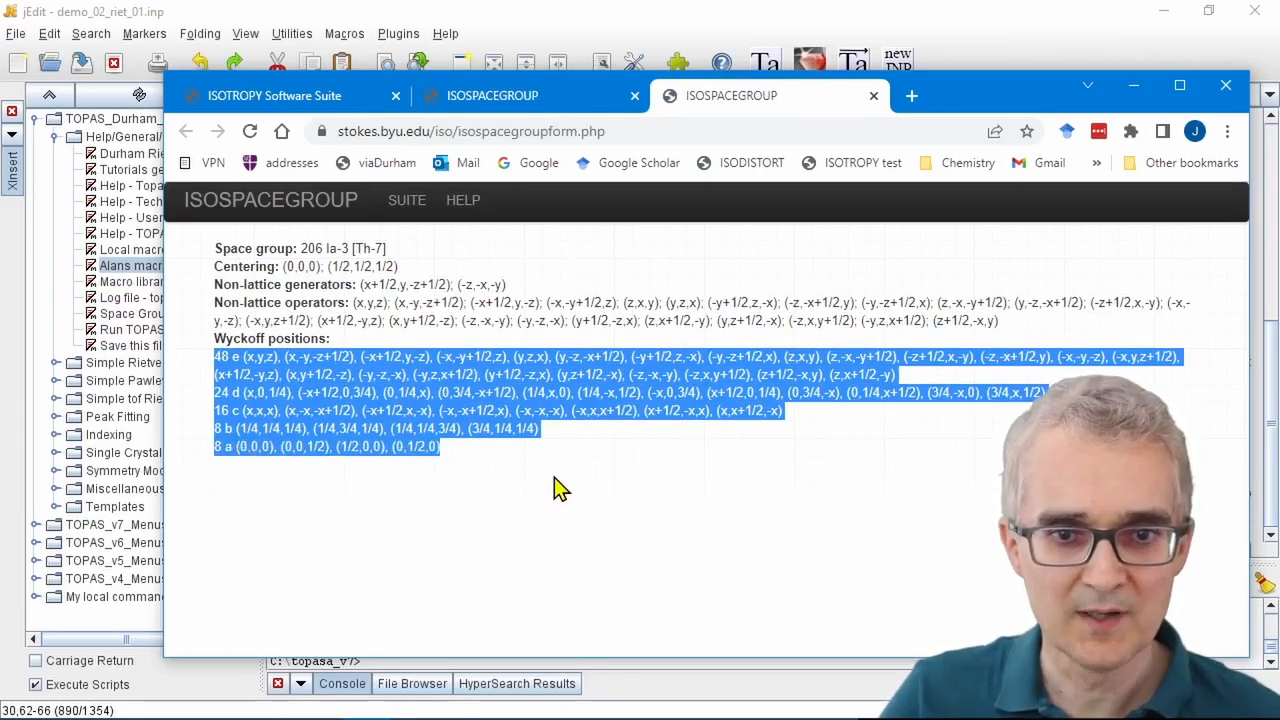
pyautogui.click(549, 470)
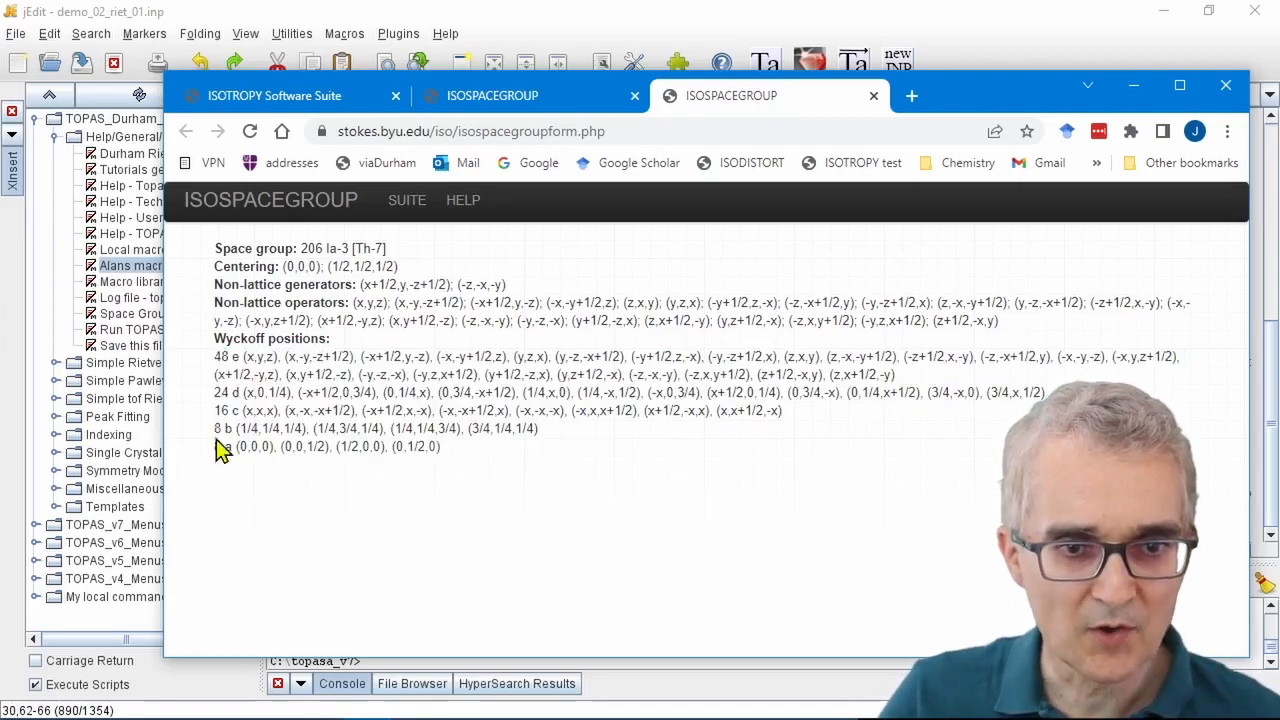
pyautogui.moveTo(215, 430); pyautogui.dragTo(552, 440)
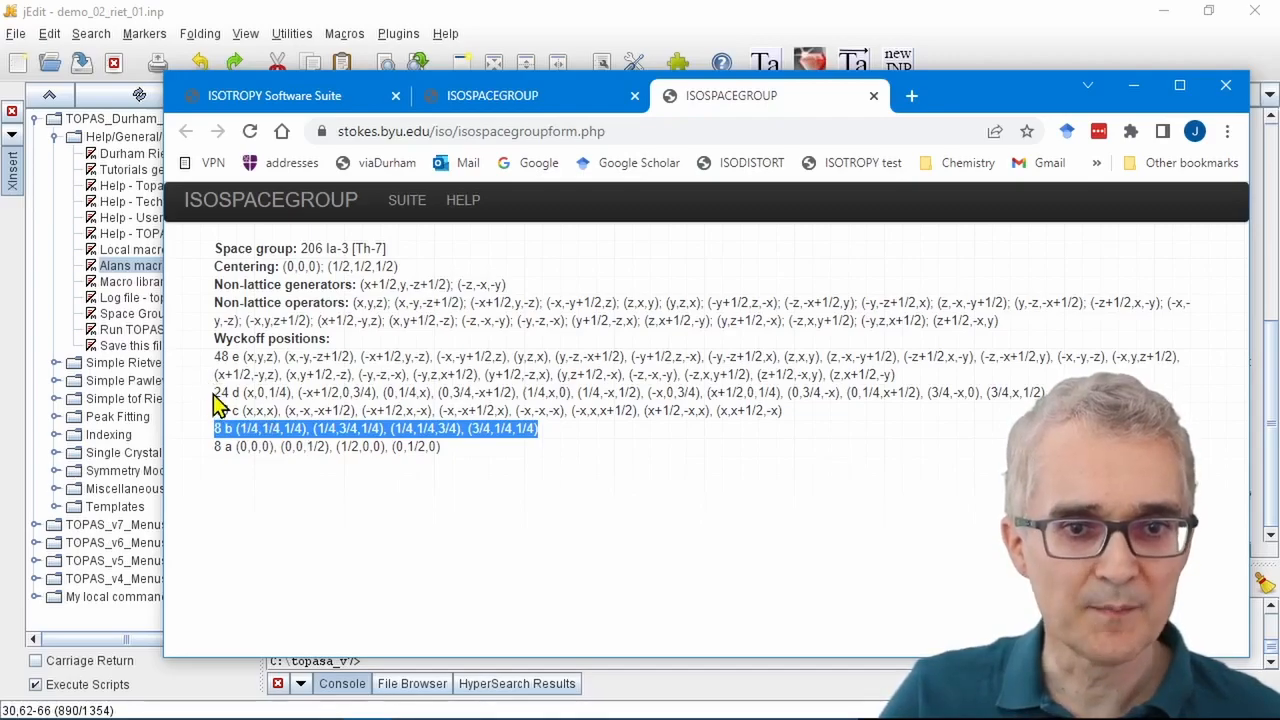
pyautogui.moveTo(214, 392); pyautogui.dragTo(292, 393)
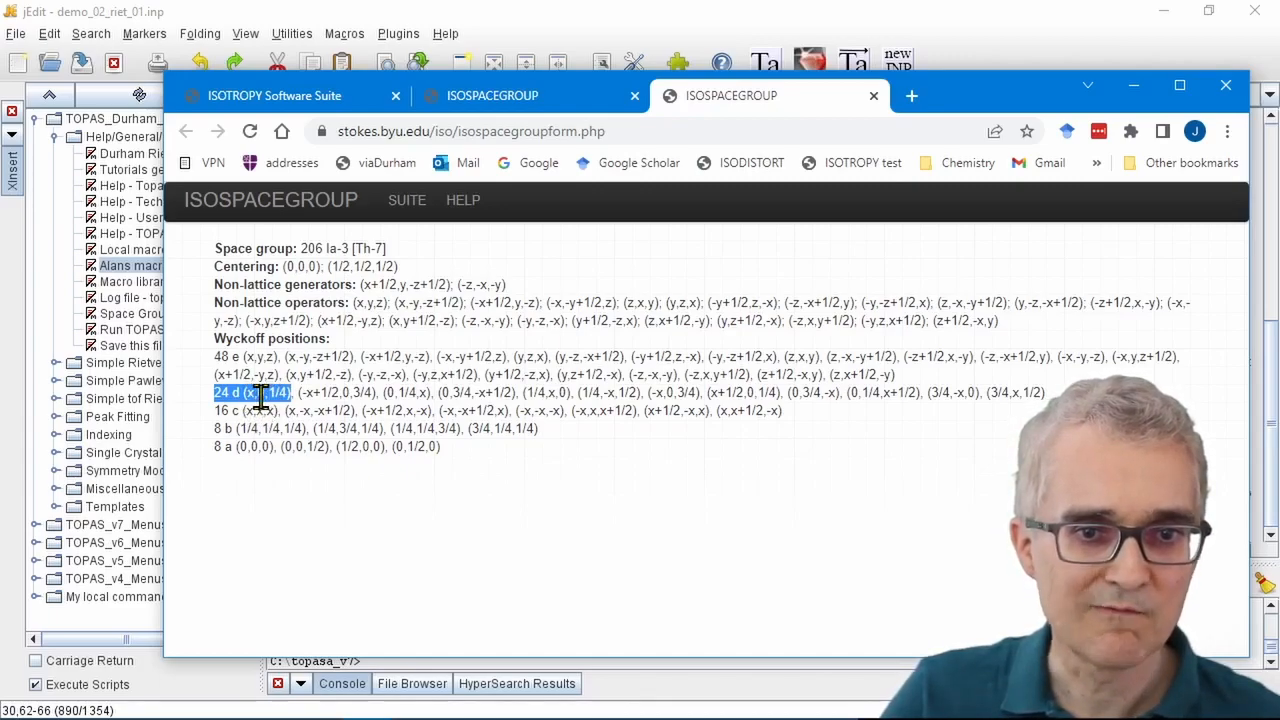
pyautogui.click(258, 394)
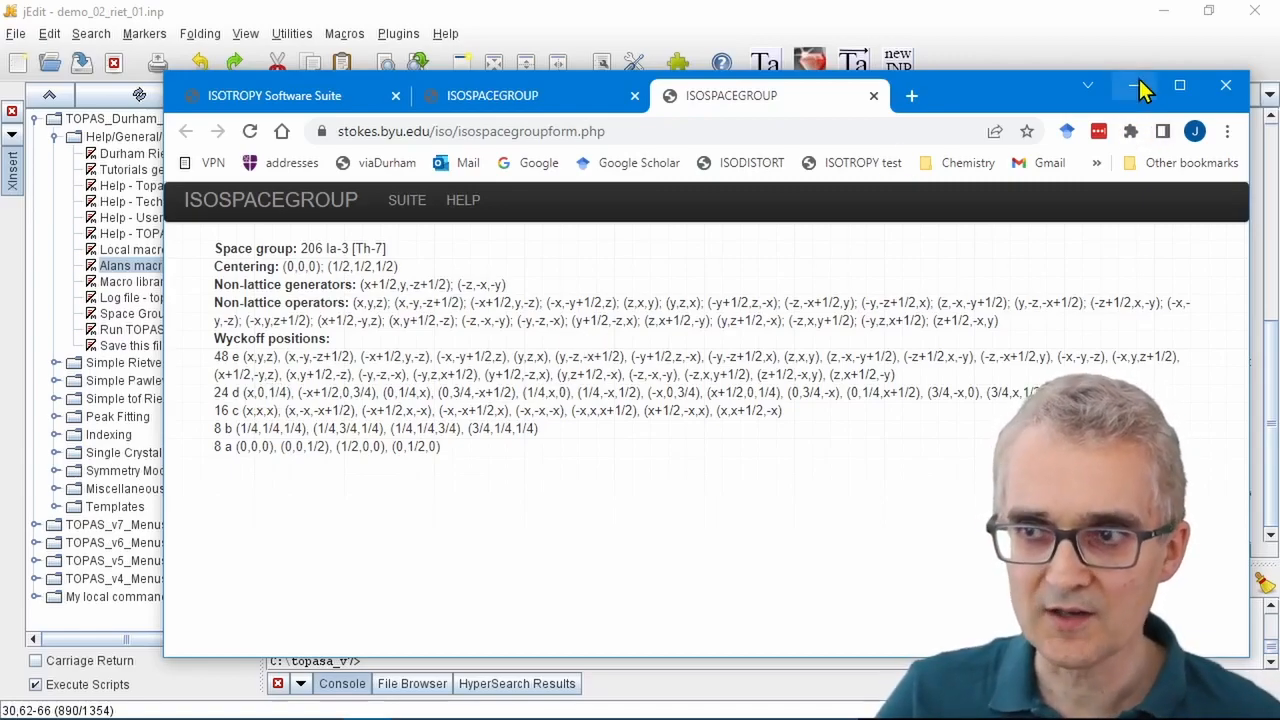
pyautogui.click(643, 22)
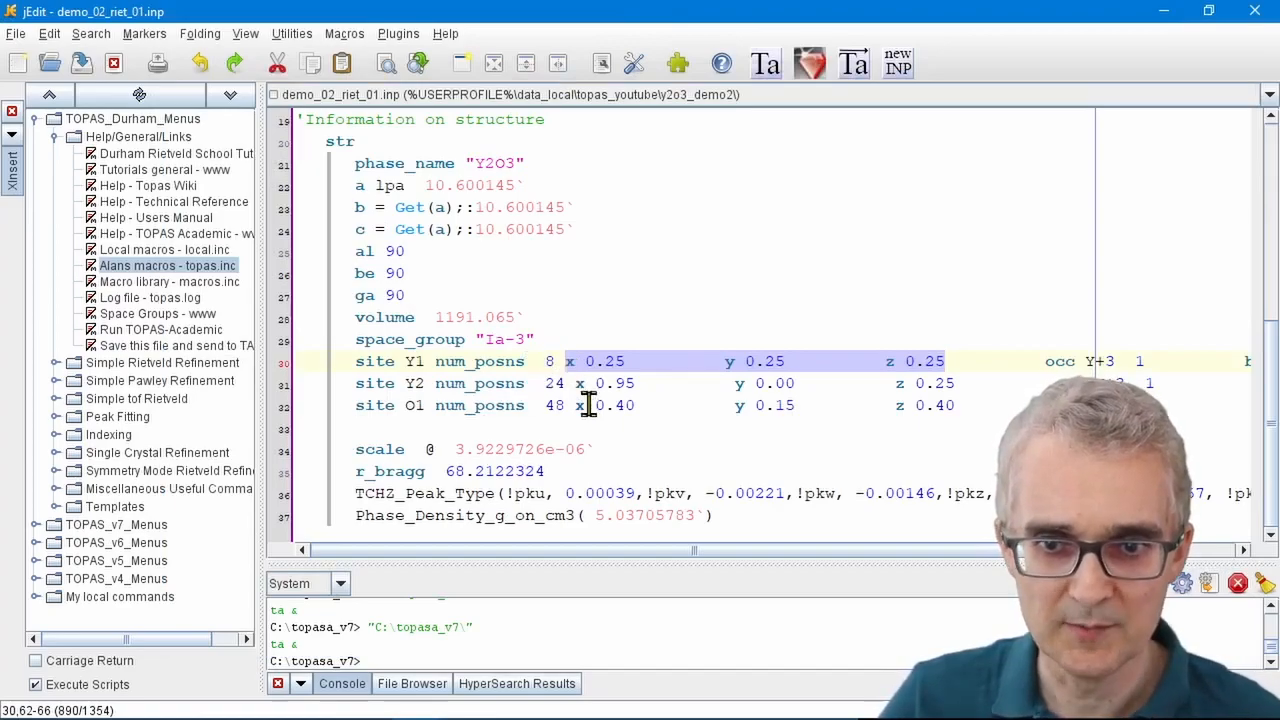
# - Insert a space before x on the Y1 site line so its coordinates align with the Y2 and O1 lines
pyautogui.click(568, 363)
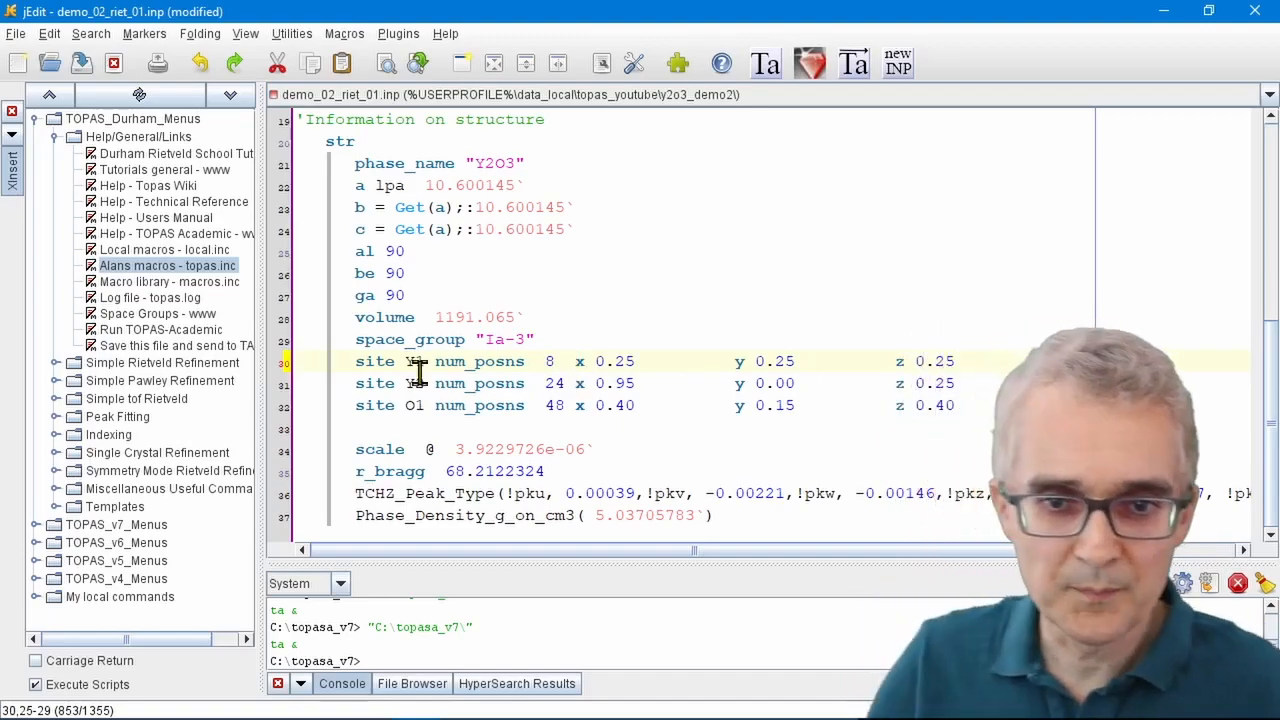
pyautogui.doubleClick(593, 367)
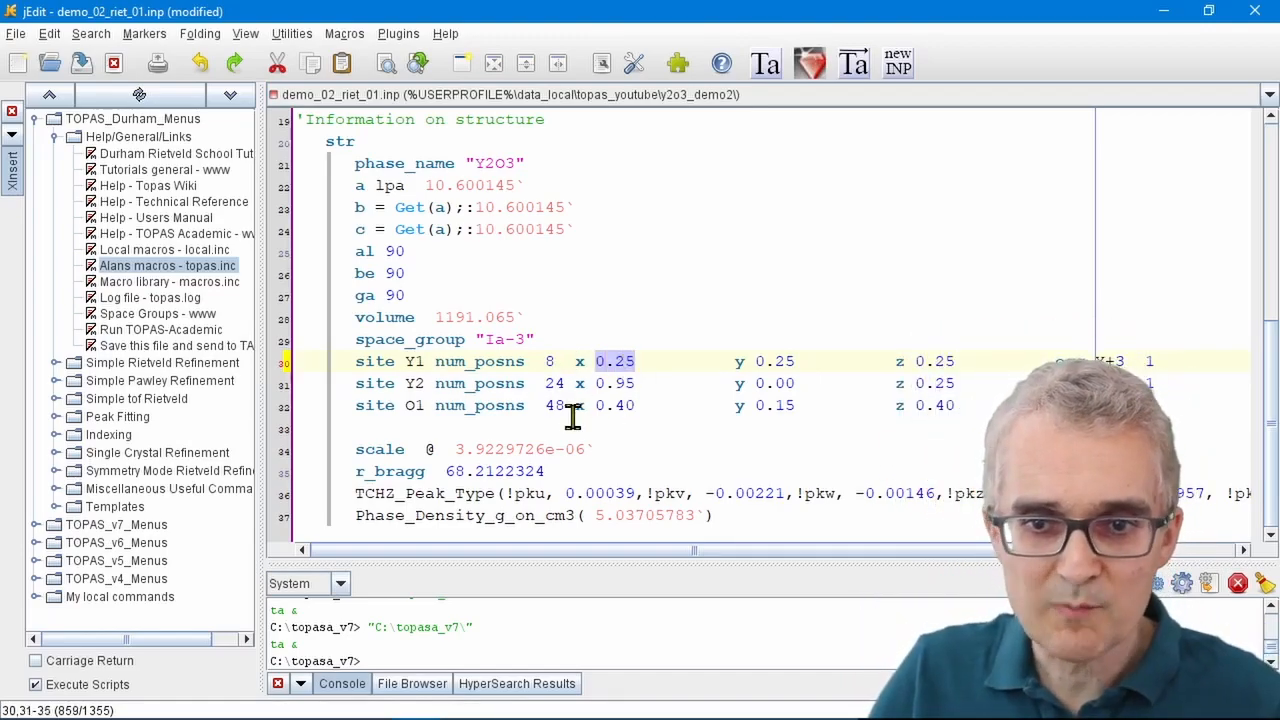
pyautogui.click(598, 365)
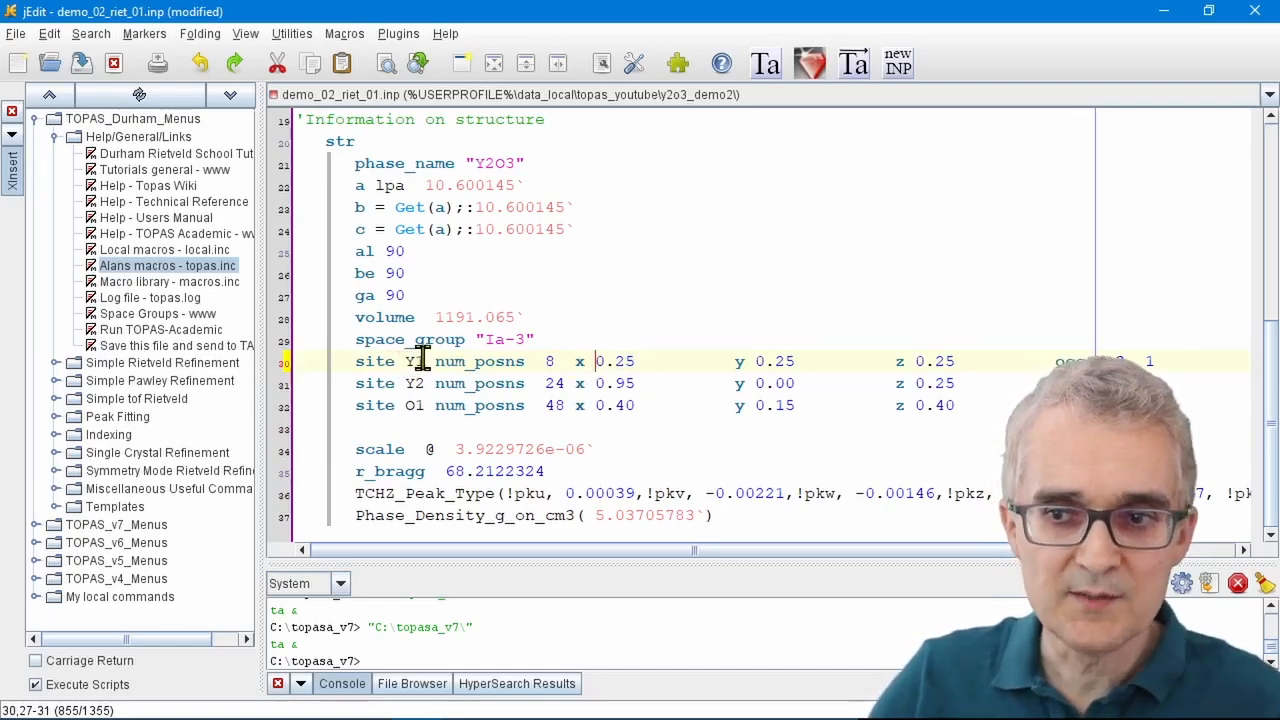
# - Copy the column of site names Y1, Y2 and O1 and use it to name the x coordinates xY1, xY2 and xO1
pyautogui.moveTo(405, 368); pyautogui.dragTo(422, 402)
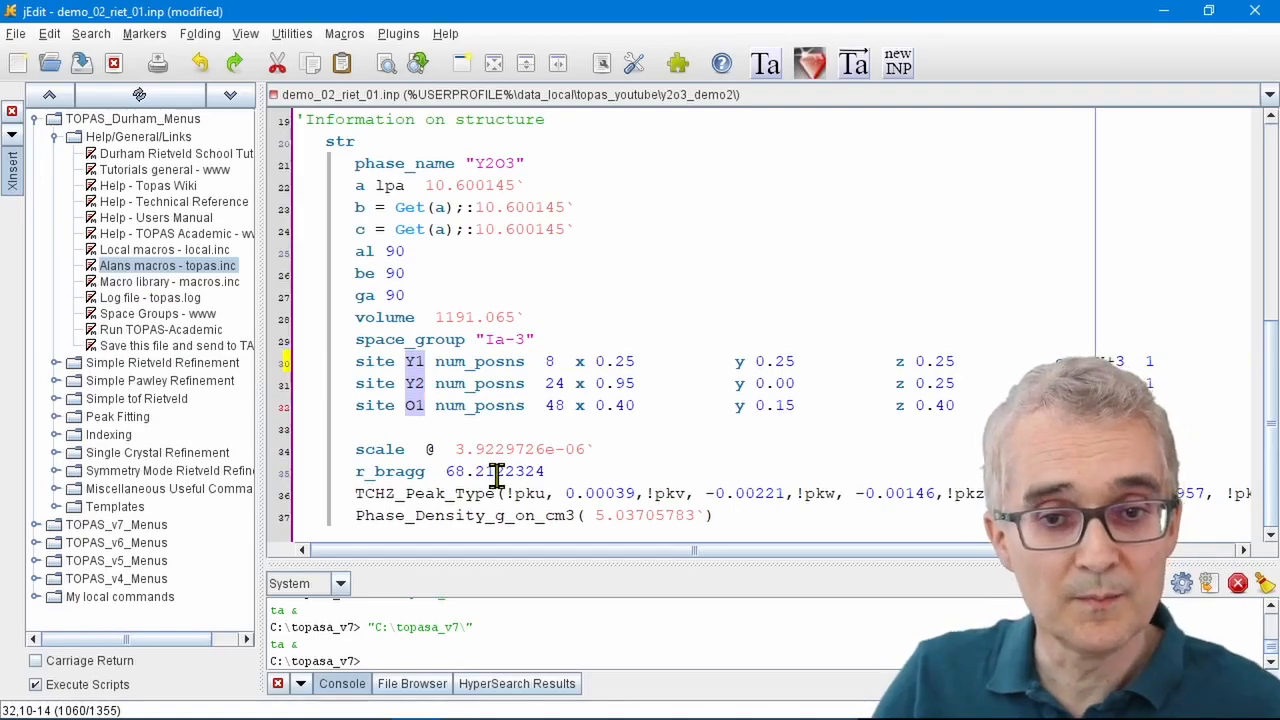
pyautogui.click(487, 367)
pyautogui.moveTo(405, 364); pyautogui.dragTo(421, 398)
pyautogui.hotkey('ctrl', 'c')
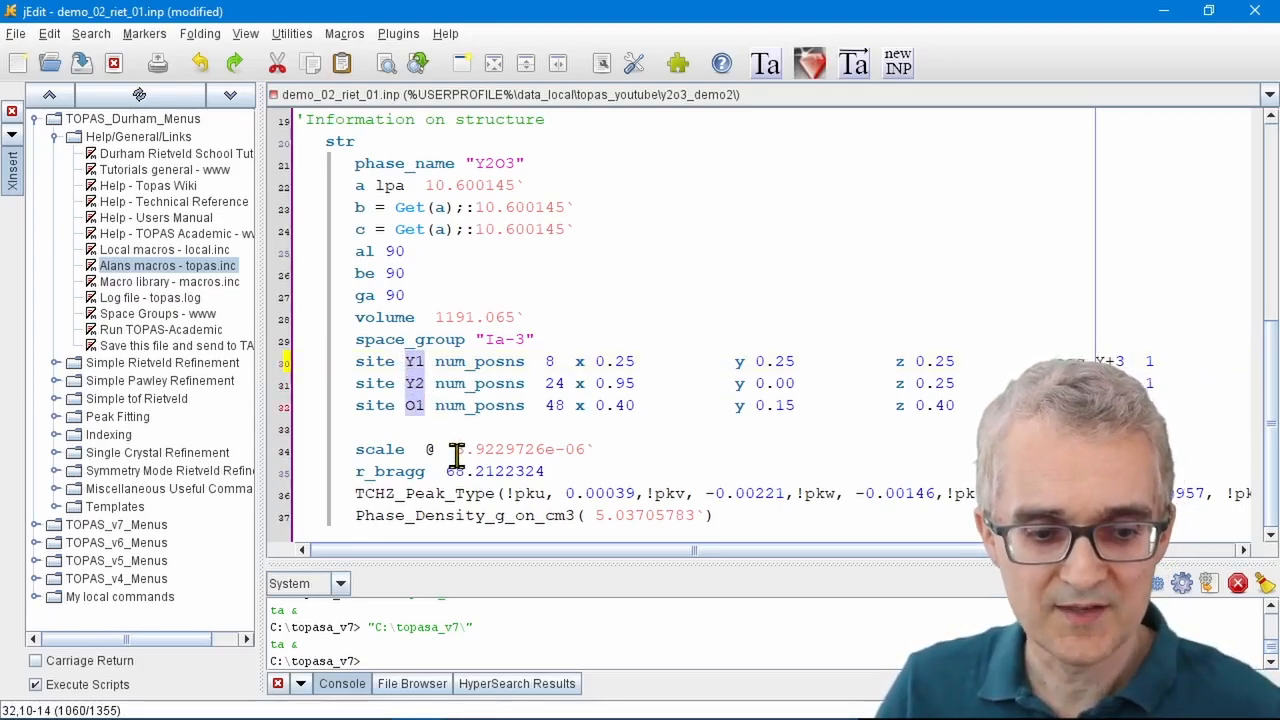
pyautogui.click(595, 364)
pyautogui.moveTo(595, 366); pyautogui.dragTo(597, 404)
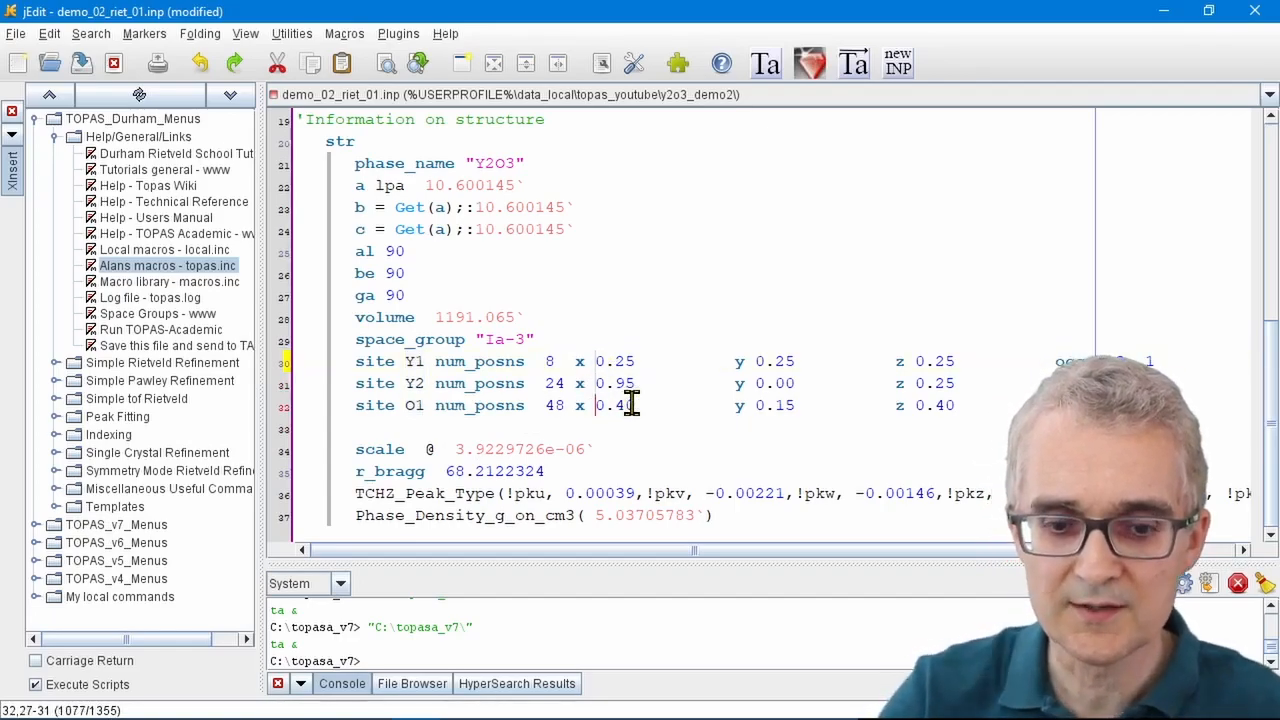
pyautogui.write('x')
pyautogui.press('BackSpace')
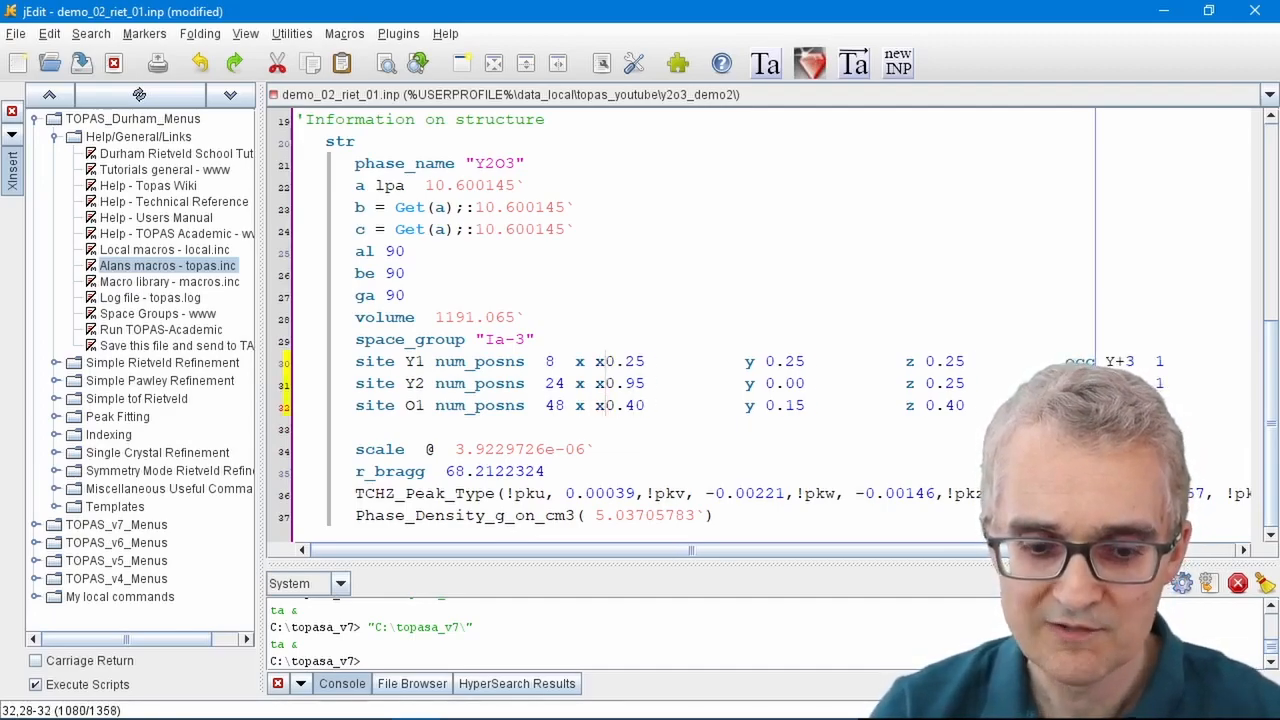
pyautogui.hotkey('ctrl', 'v')
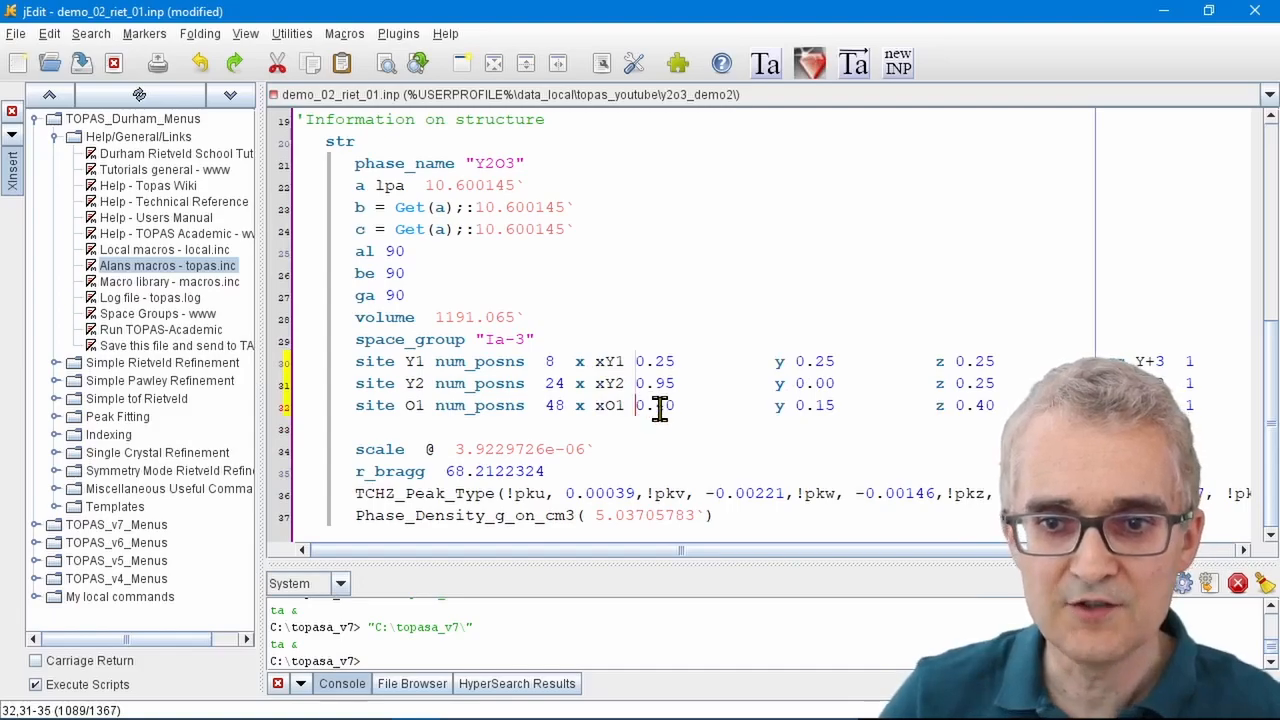
# - Name the y coordinates yY1, yY2 and yO1 and the z coordinates zY1, zY2 and zO1 from the copied site names
pyautogui.moveTo(795, 364); pyautogui.dragTo(795, 403)
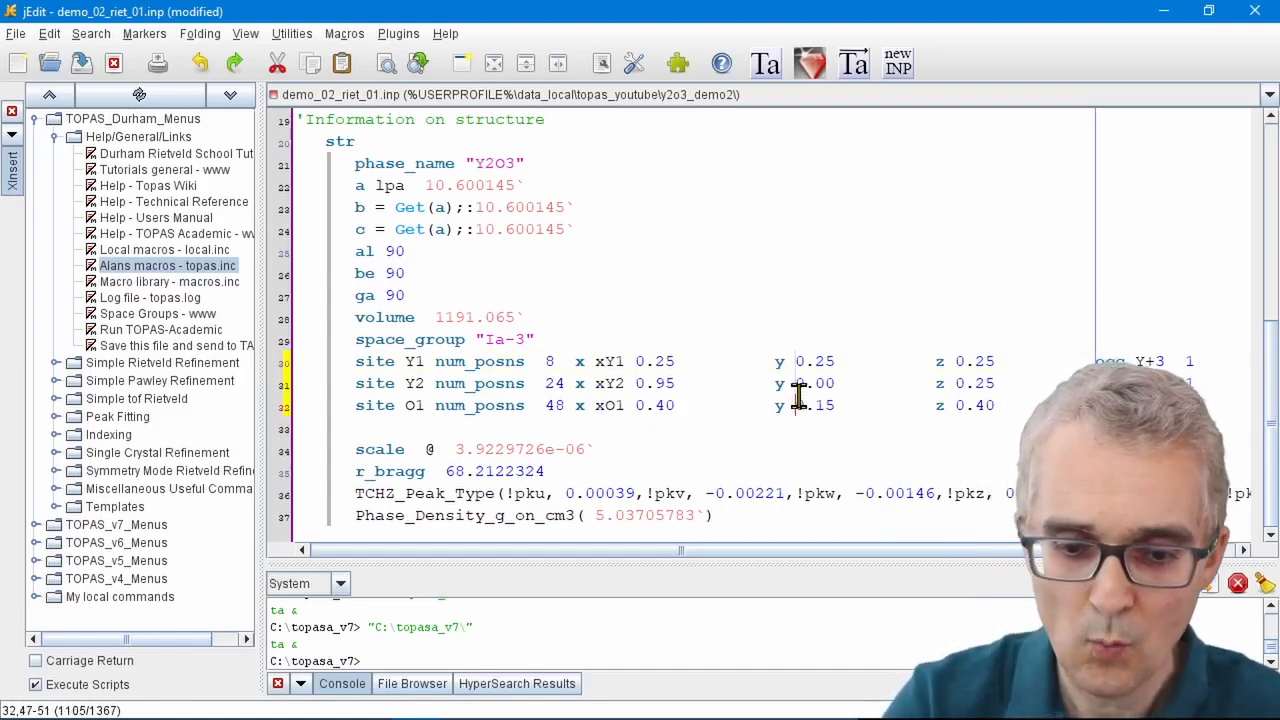
pyautogui.write('y')
pyautogui.hotkey('ctrl', 'v')
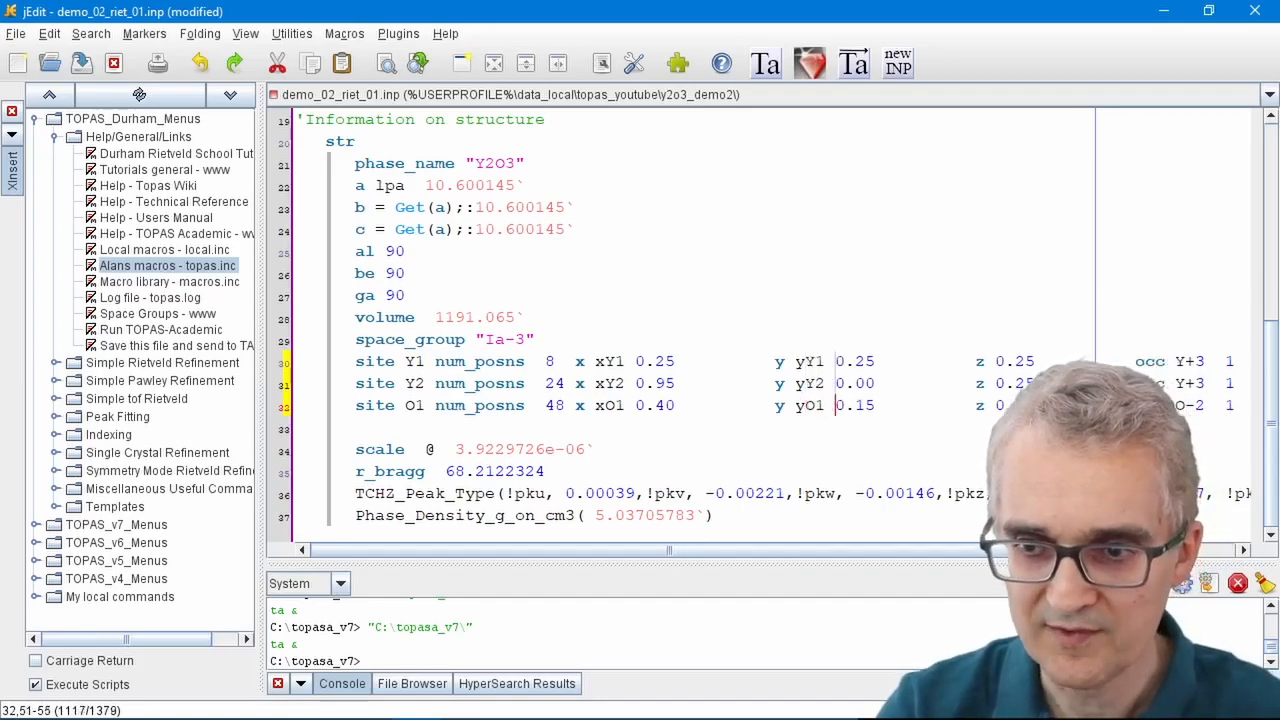
pyautogui.click(996, 362)
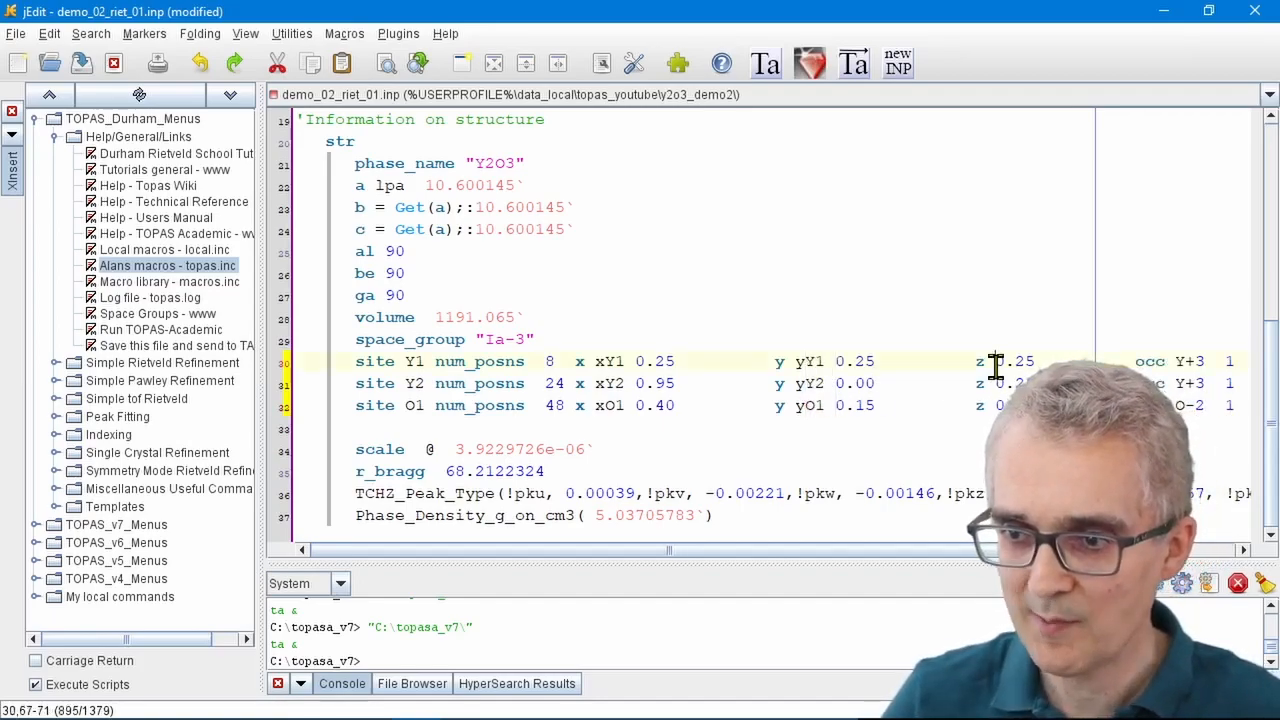
pyautogui.moveTo(996, 362); pyautogui.dragTo(996, 402)
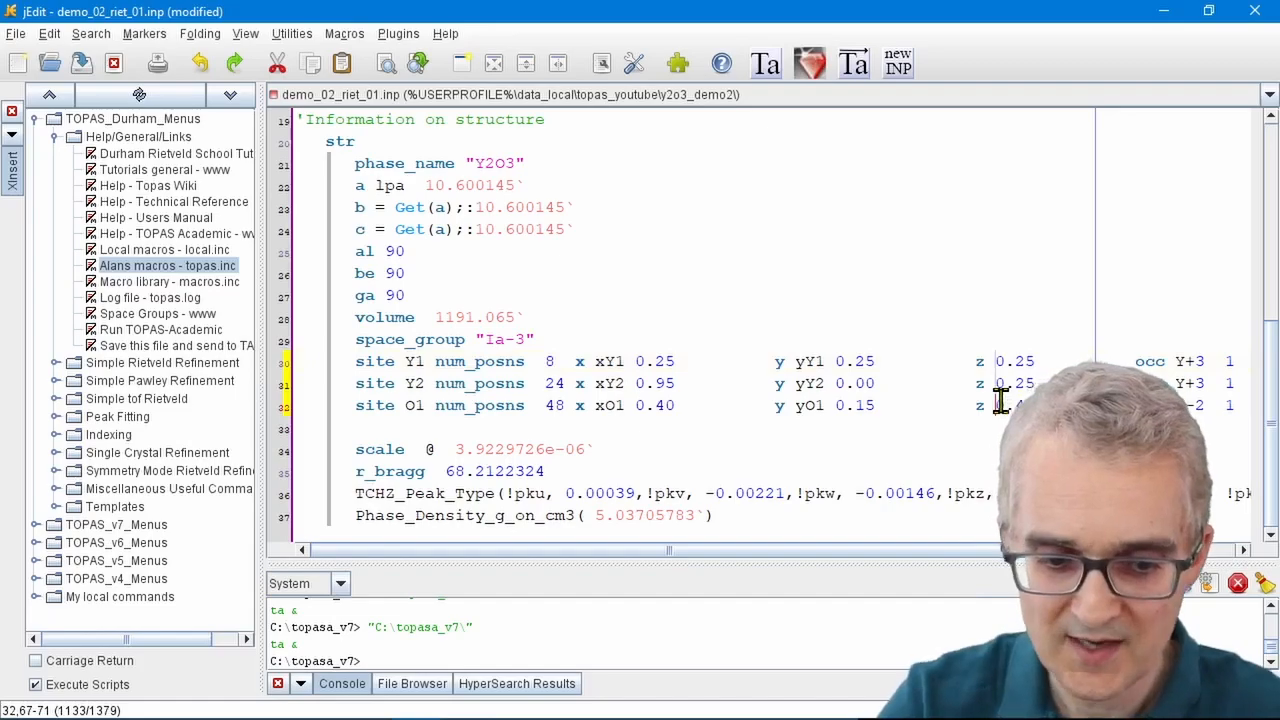
pyautogui.write('zY1')
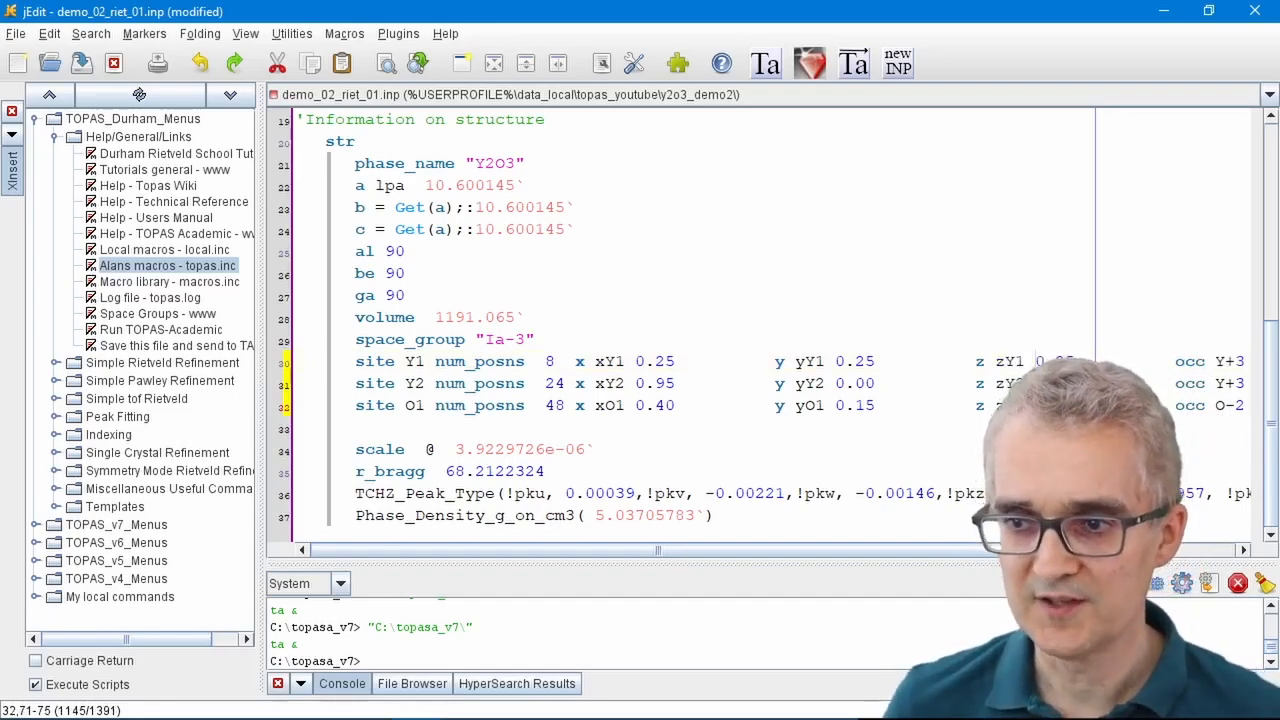
# - Fix all three coordinates of site Y1 by prefixing xY1, yY1 and zY1 with an exclamation mark
pyautogui.click(596, 361)
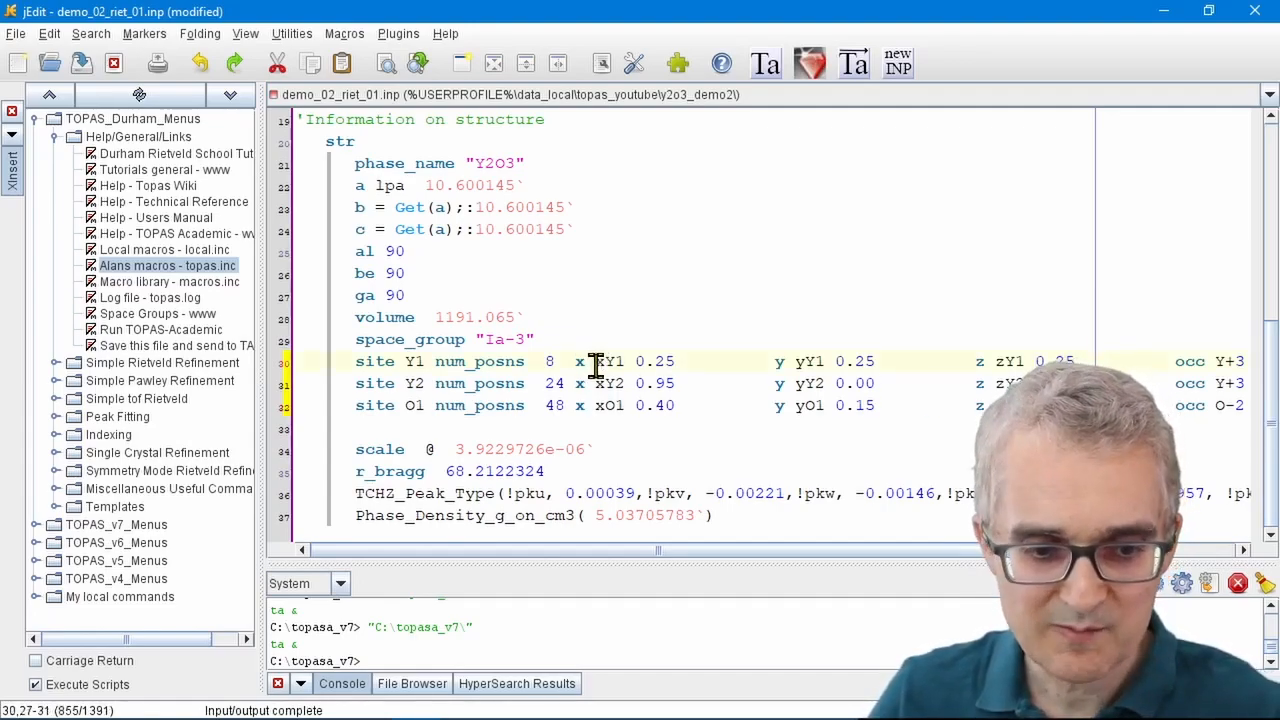
pyautogui.write('!')
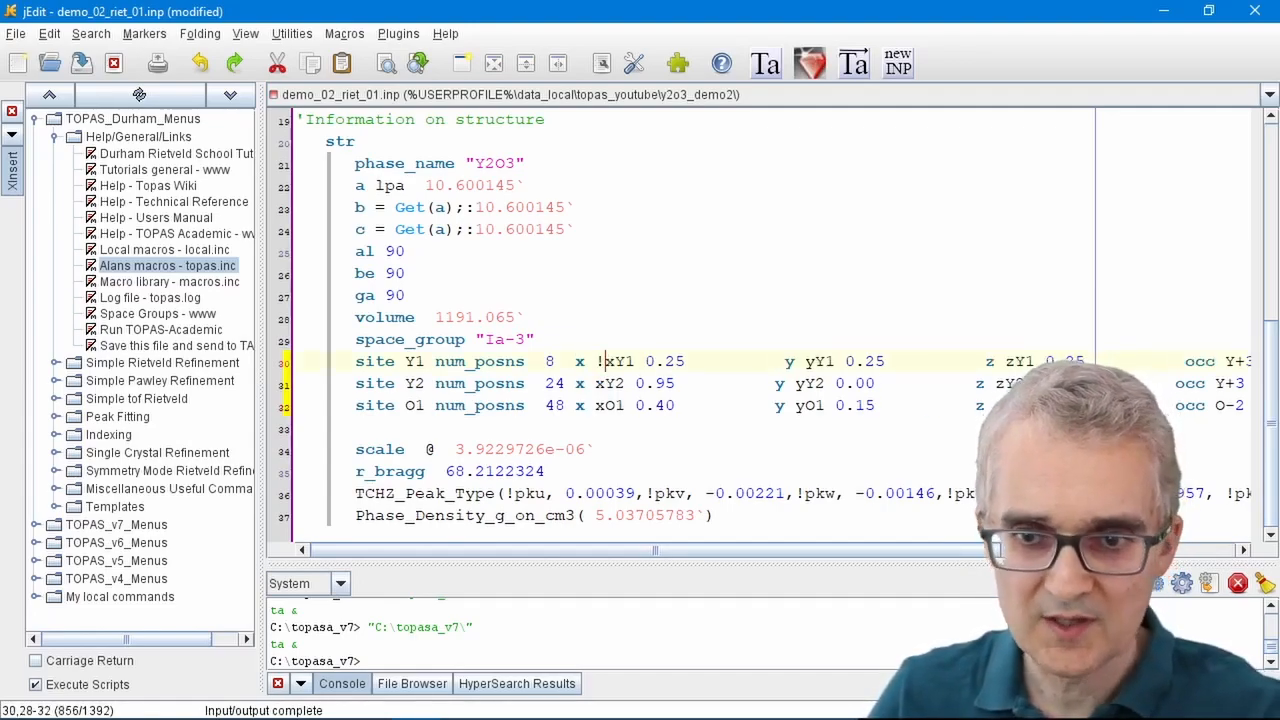
pyautogui.click(805, 361)
pyautogui.write('!')
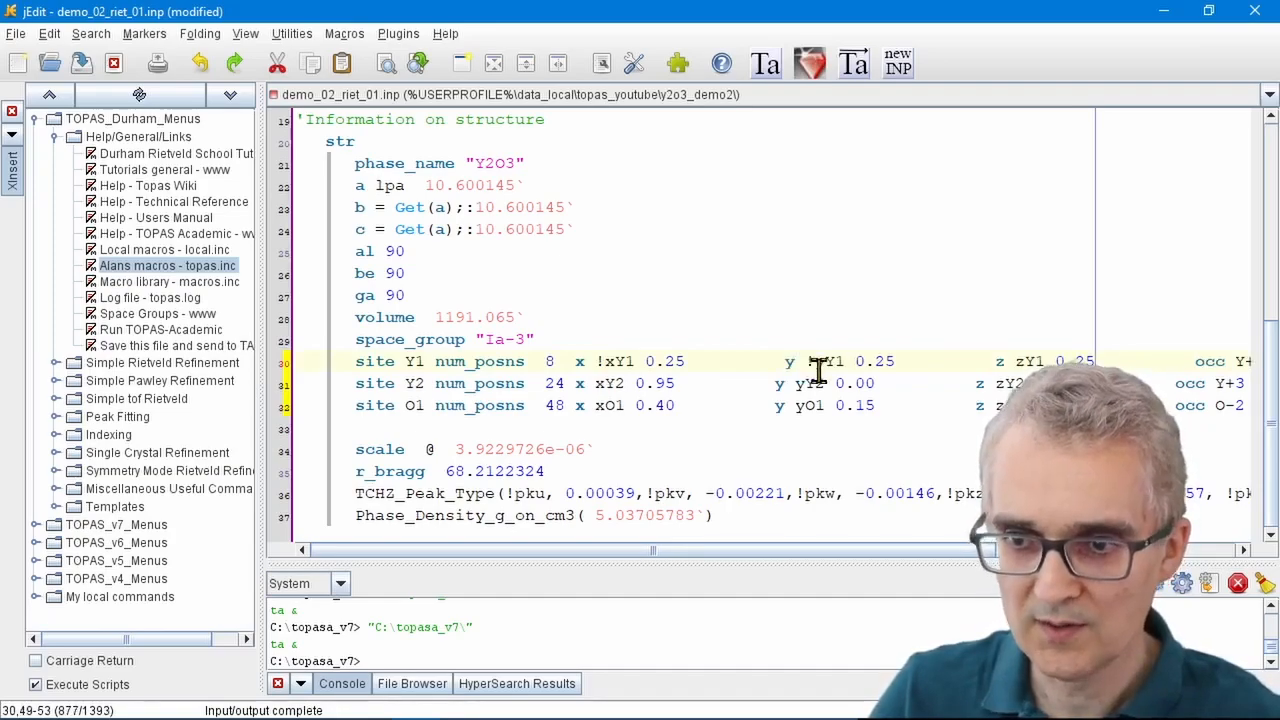
pyautogui.click(1020, 361)
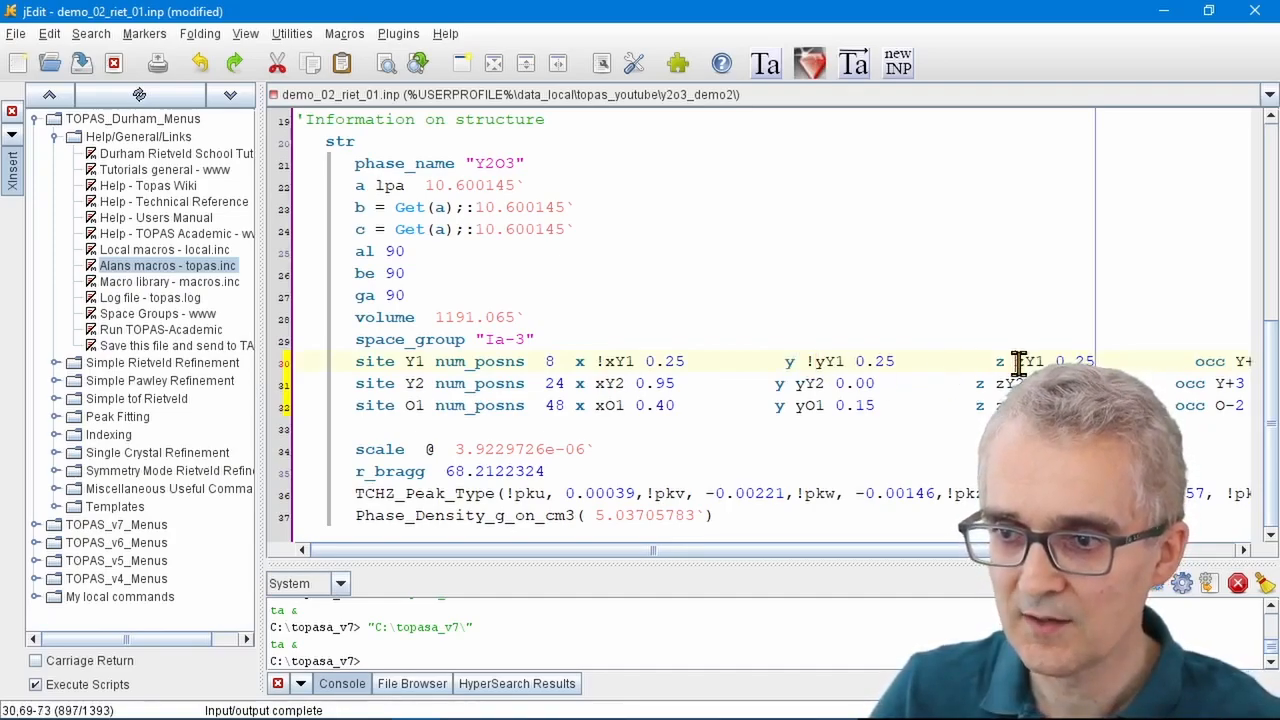
pyautogui.write('!')
# - Fix yY2 and zY2 of site Y2 with an exclamation mark, and put only an extra space before xY2
pyautogui.click(599, 386)
pyautogui.write('!')
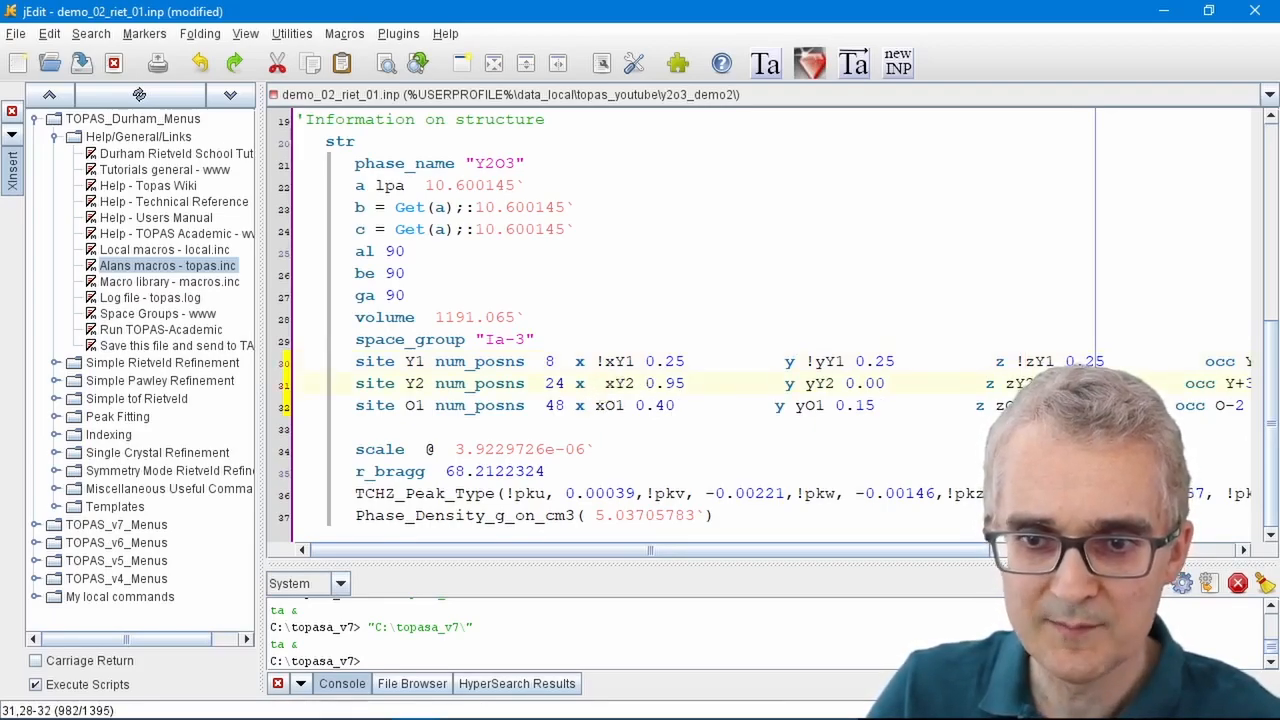
pyautogui.click(803, 385)
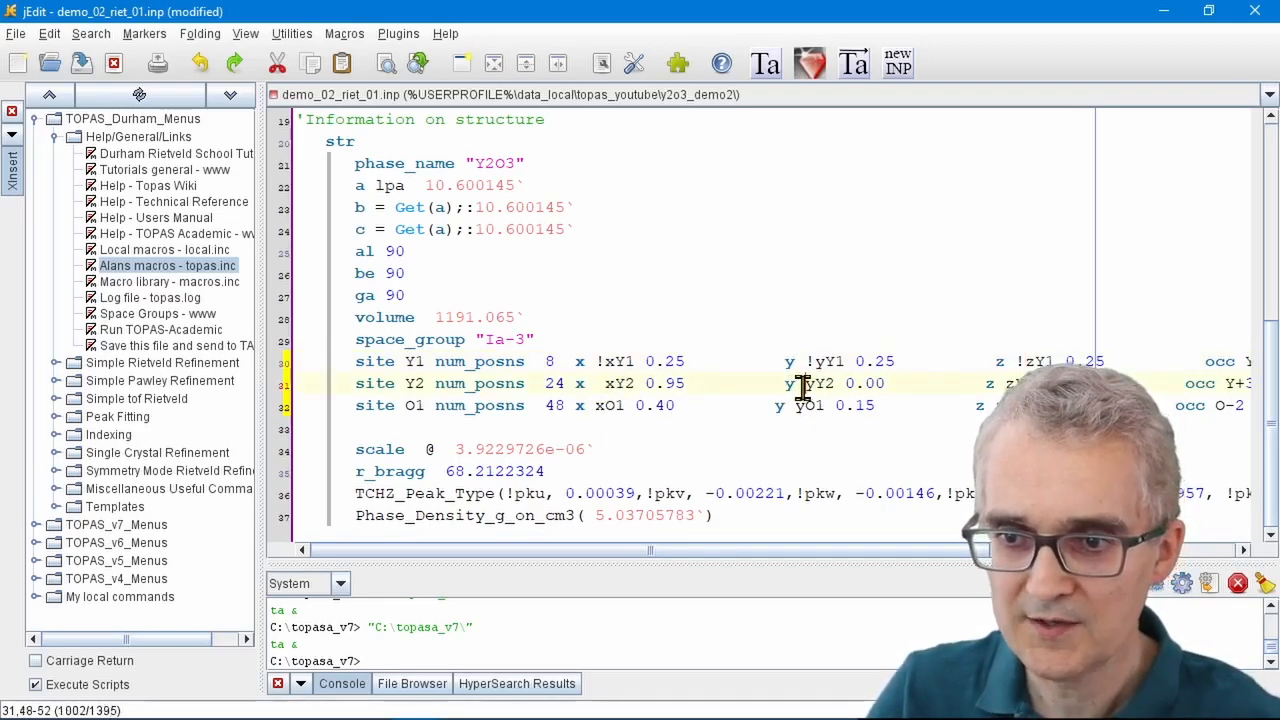
pyautogui.write('!')
pyautogui.click(1012, 383)
pyautogui.write('!')
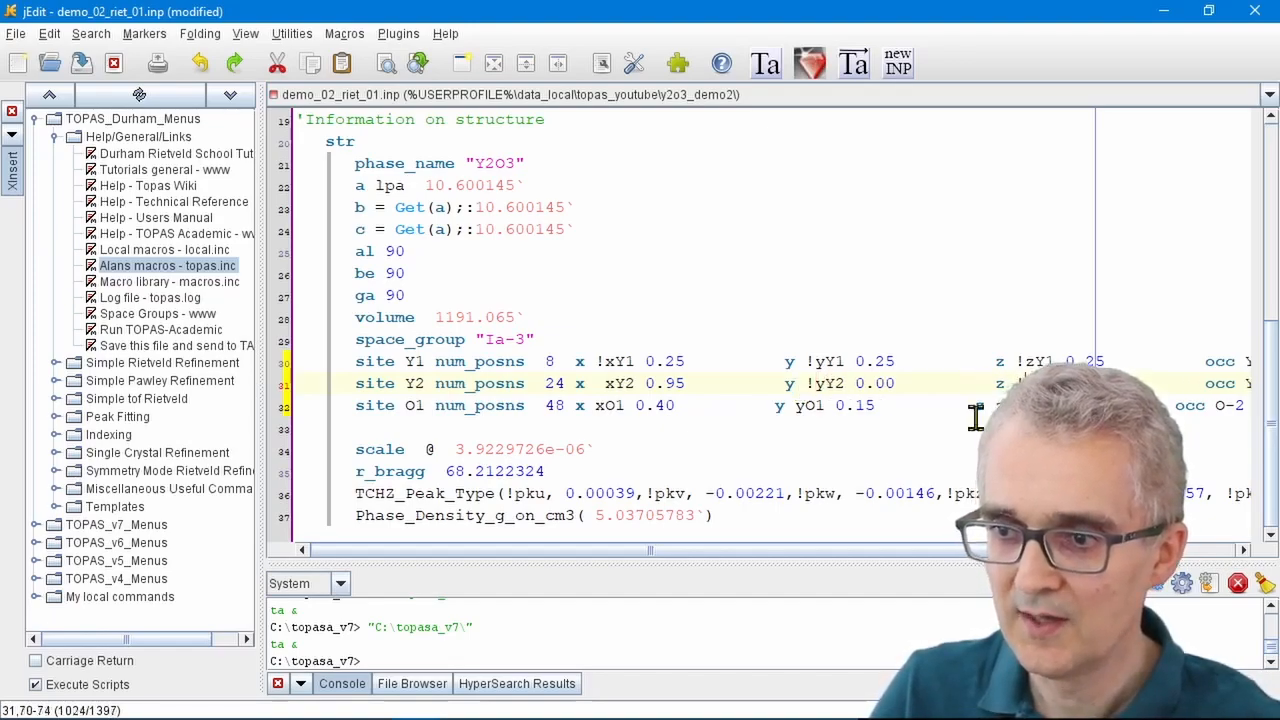
# - Pad the O1 coordinate names with spaces and remove the surplus blank columns after the x, y and z values of all three sites
pyautogui.click(596, 405)
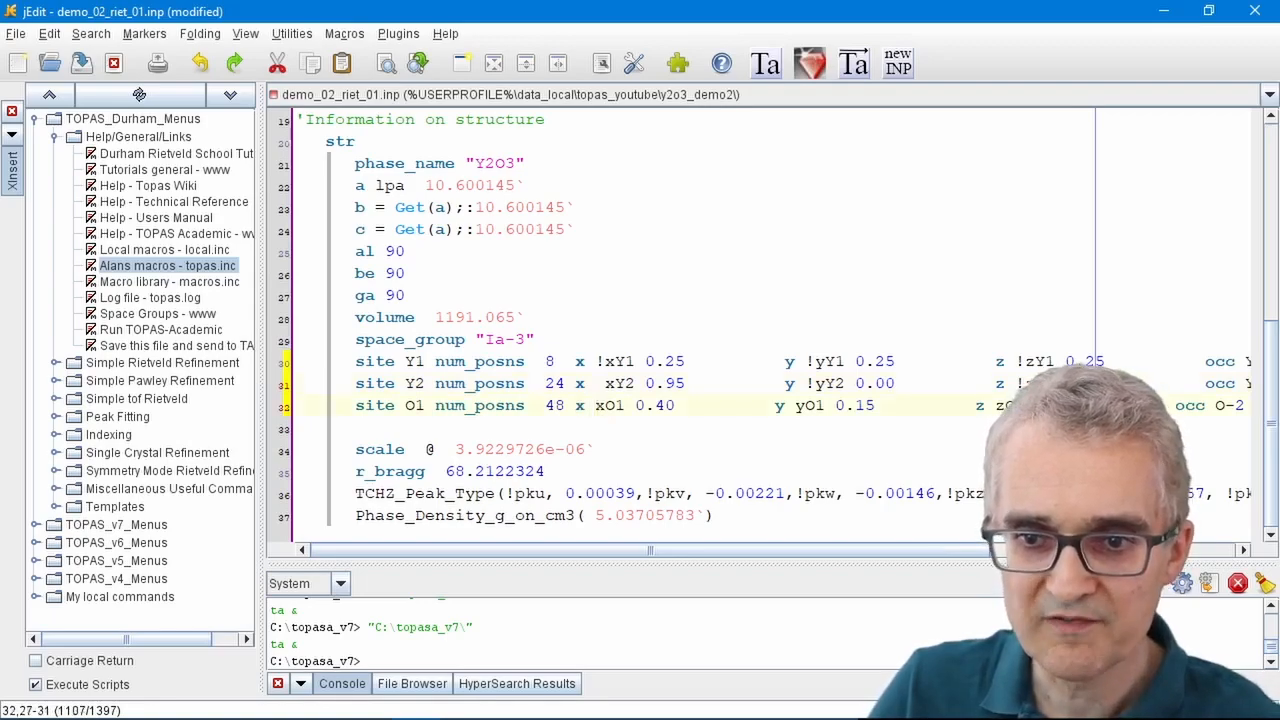
pyautogui.click(806, 405)
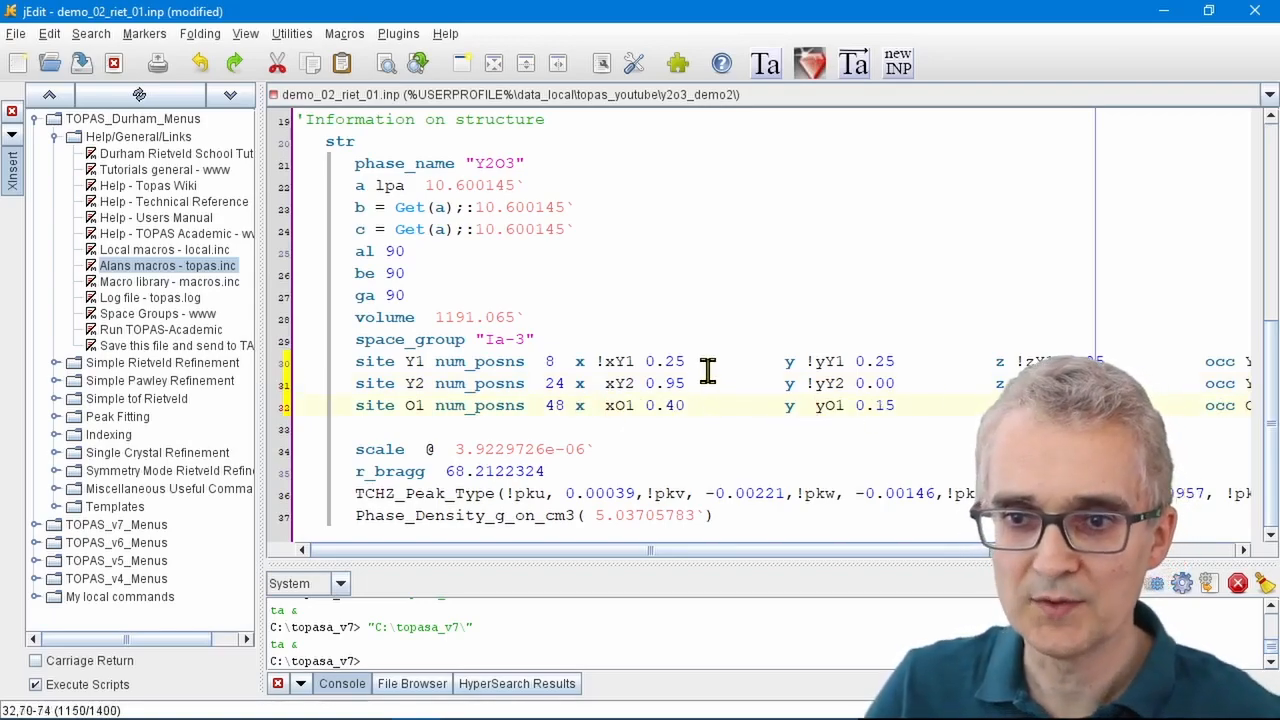
pyautogui.moveTo(700, 362); pyautogui.dragTo(780, 405)
pyautogui.press('Delete')
pyautogui.moveTo(826, 362); pyautogui.dragTo(906, 408)
pyautogui.press('Delete')
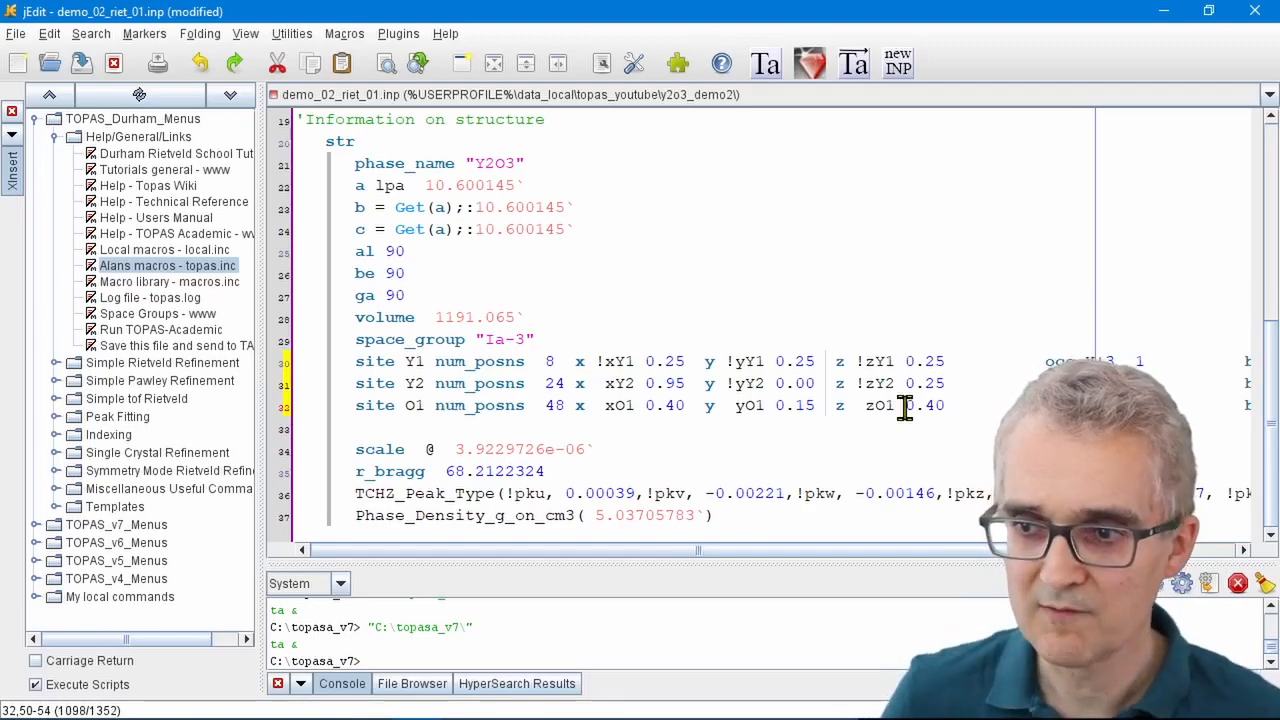
pyautogui.moveTo(965, 362); pyautogui.dragTo(1044, 407)
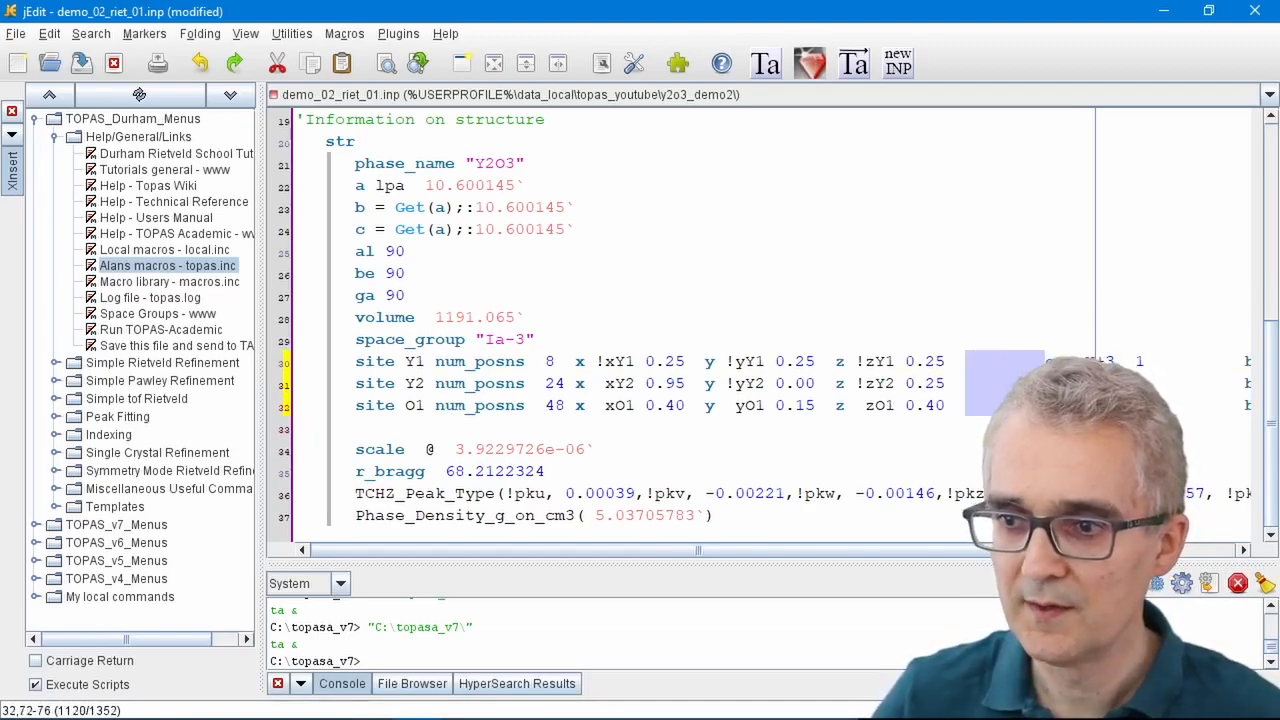
pyautogui.press('Delete')
pyautogui.click(575, 383)
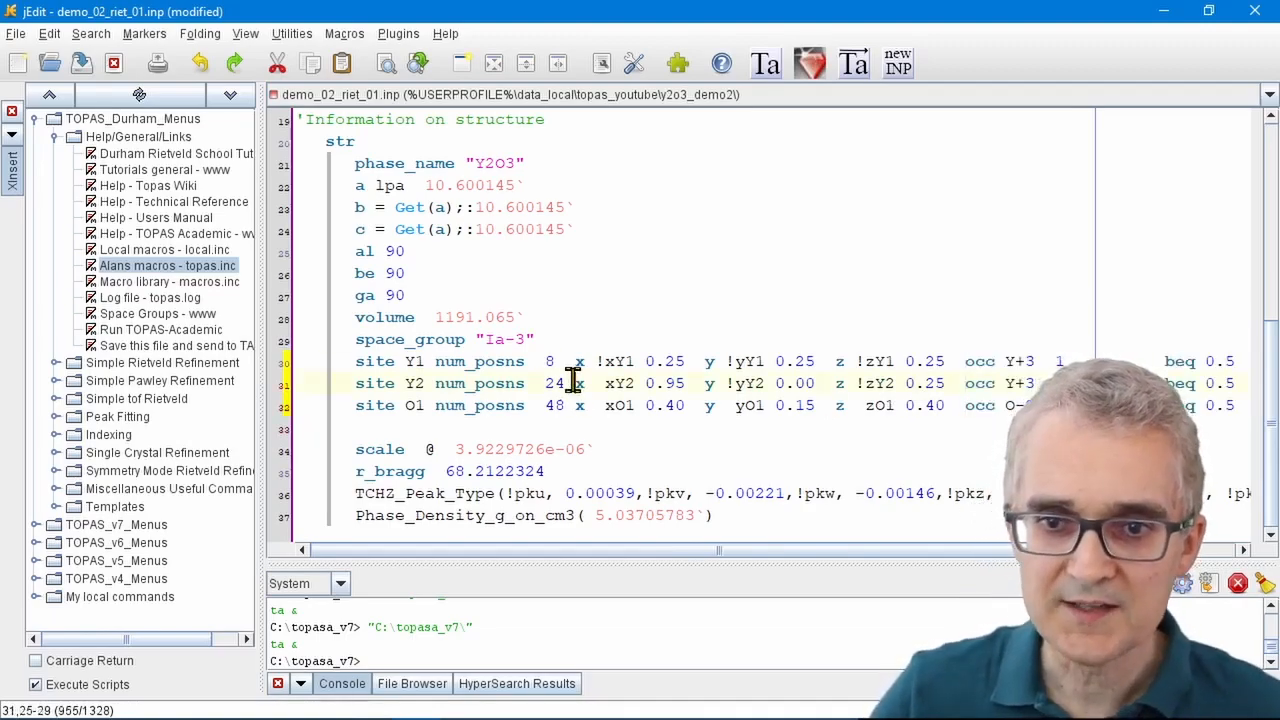
# - Send the input file to TOPAS-Academic, run the refinement and update demo_02_riet_01.inp with the refined parameters
pyautogui.click(853, 64)
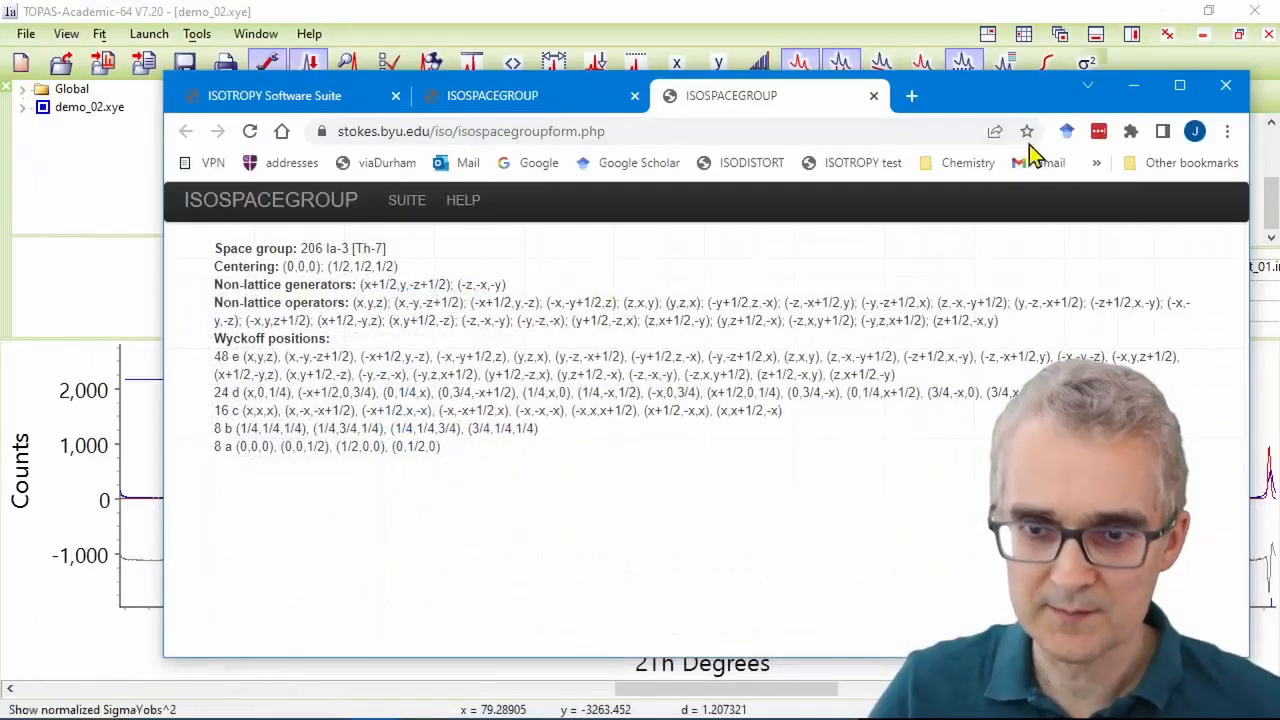
pyautogui.click(1163, 11)
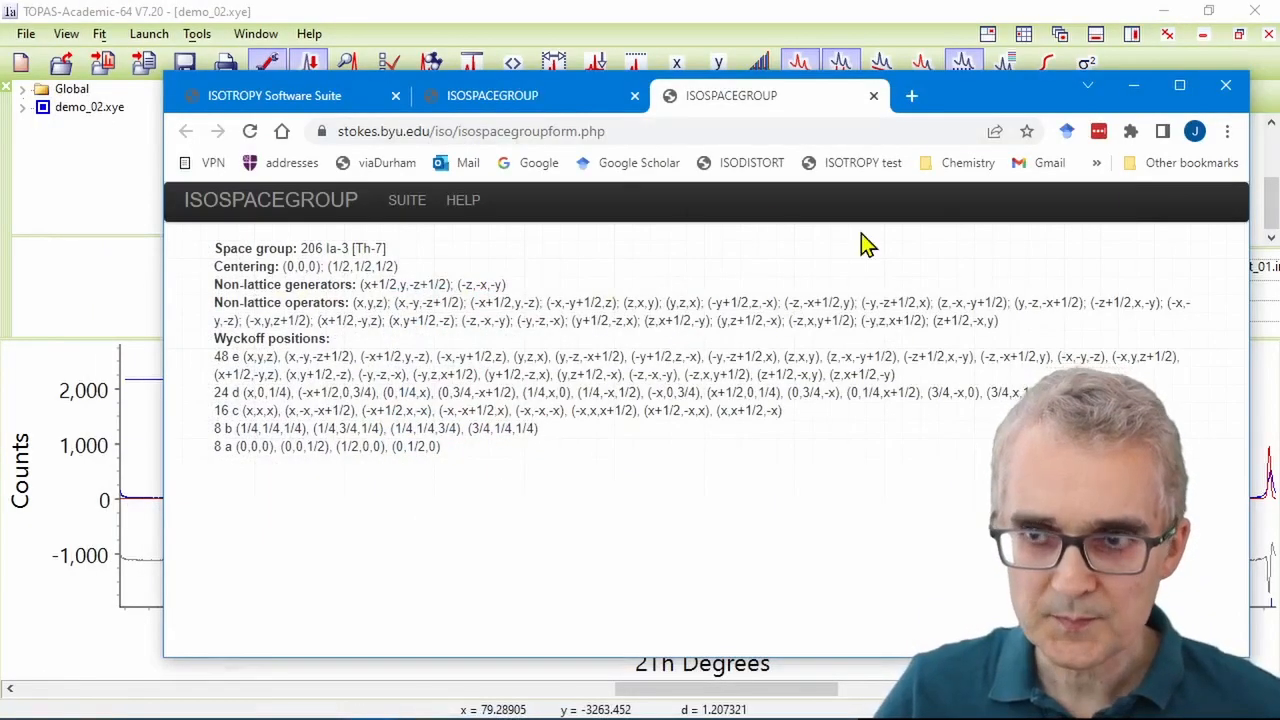
pyautogui.click(476, 12)
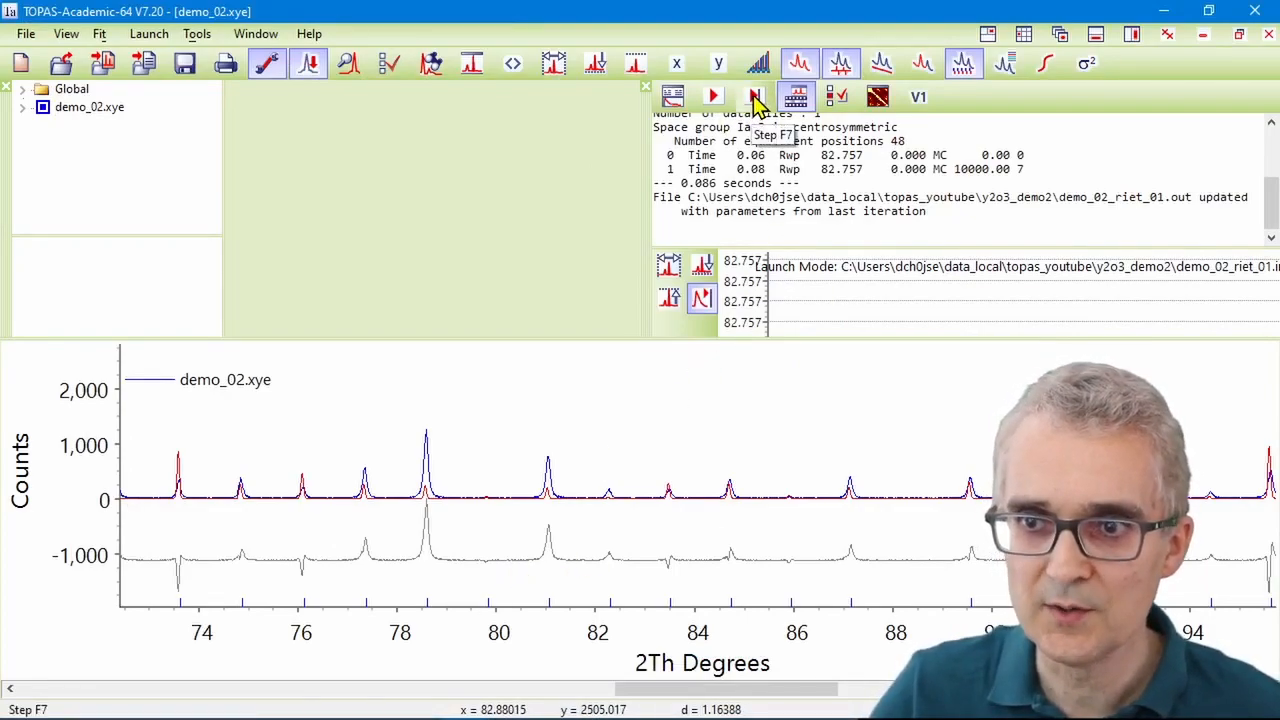
pyautogui.click(755, 97)
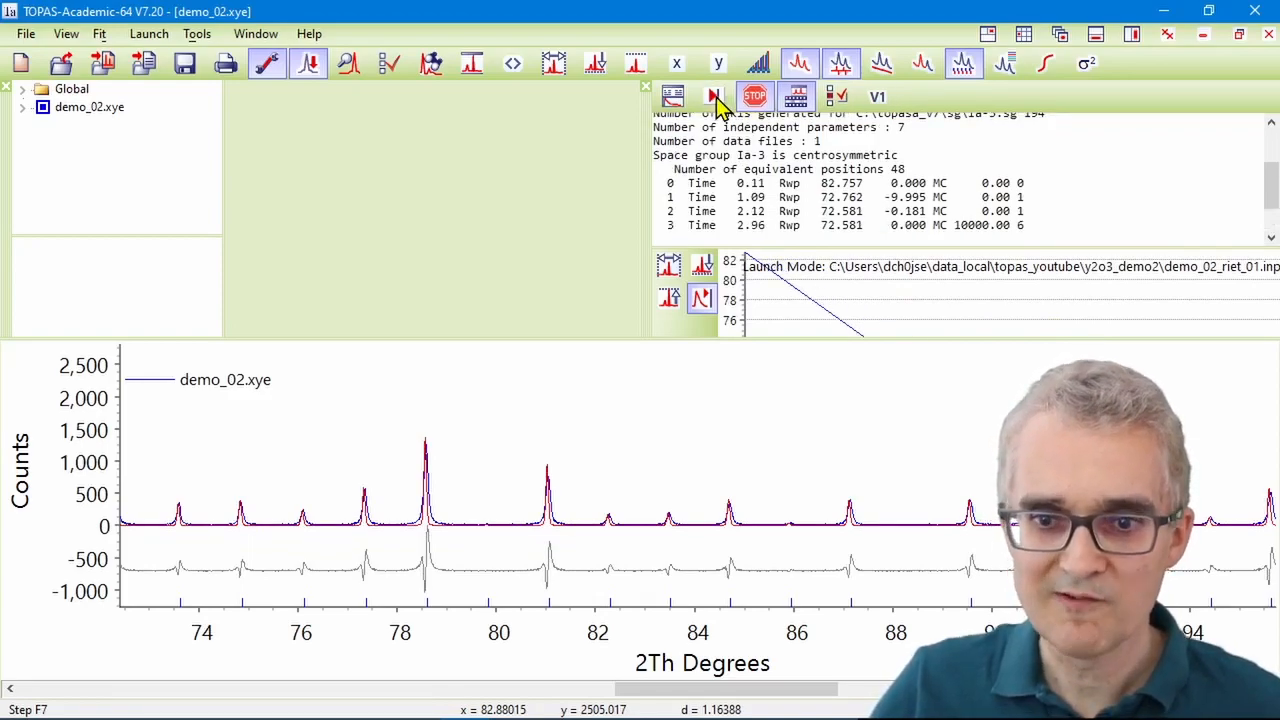
pyautogui.click(615, 455)
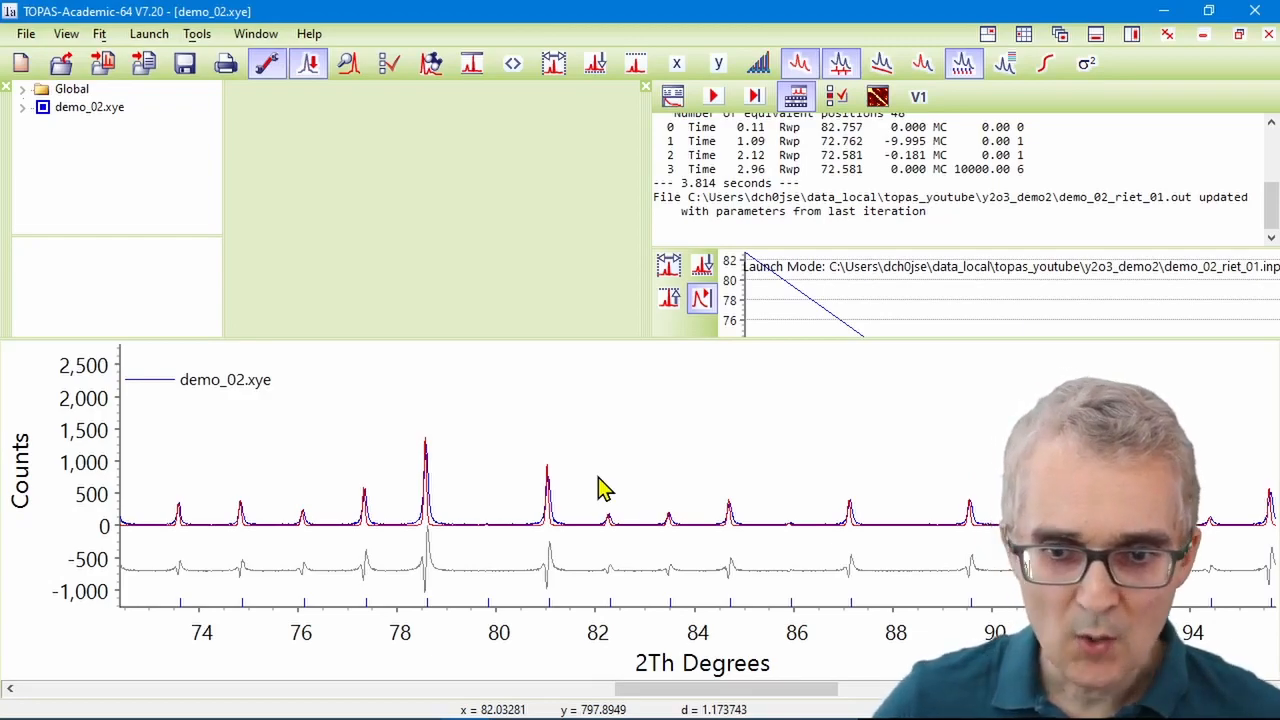
# - Inspect the background fit between 79 and 80 degrees, return to jEdit and add @ after bkg to refine the background terms
pyautogui.moveTo(475, 527); pyautogui.dragTo(531, 548)
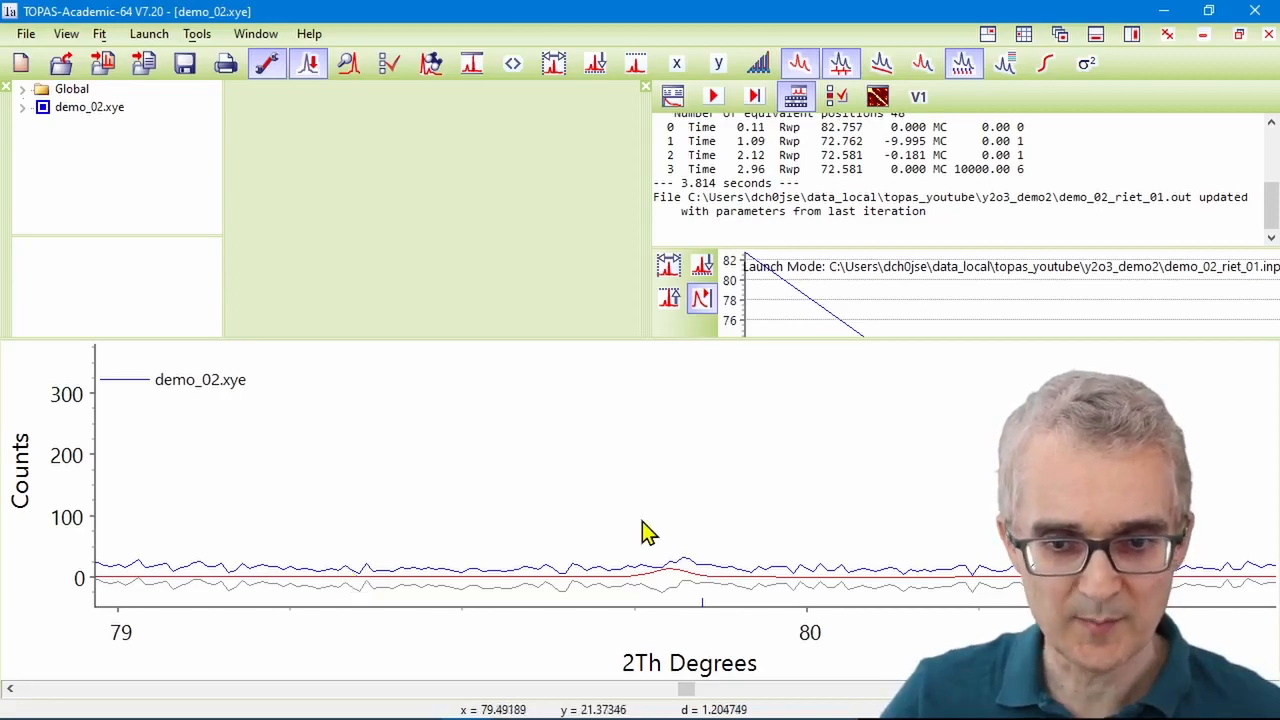
pyautogui.click(417, 705)
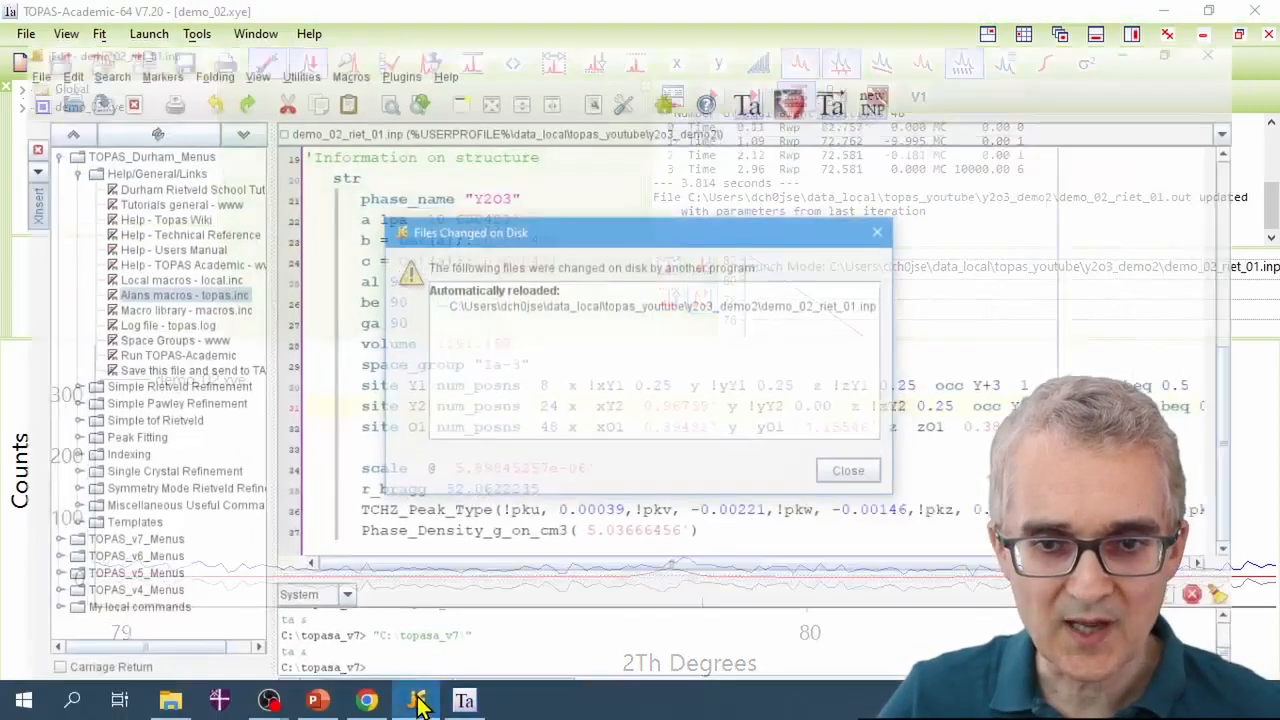
pyautogui.click(862, 479)
pyautogui.scroll(3, 623, 443)
pyautogui.click(362, 166)
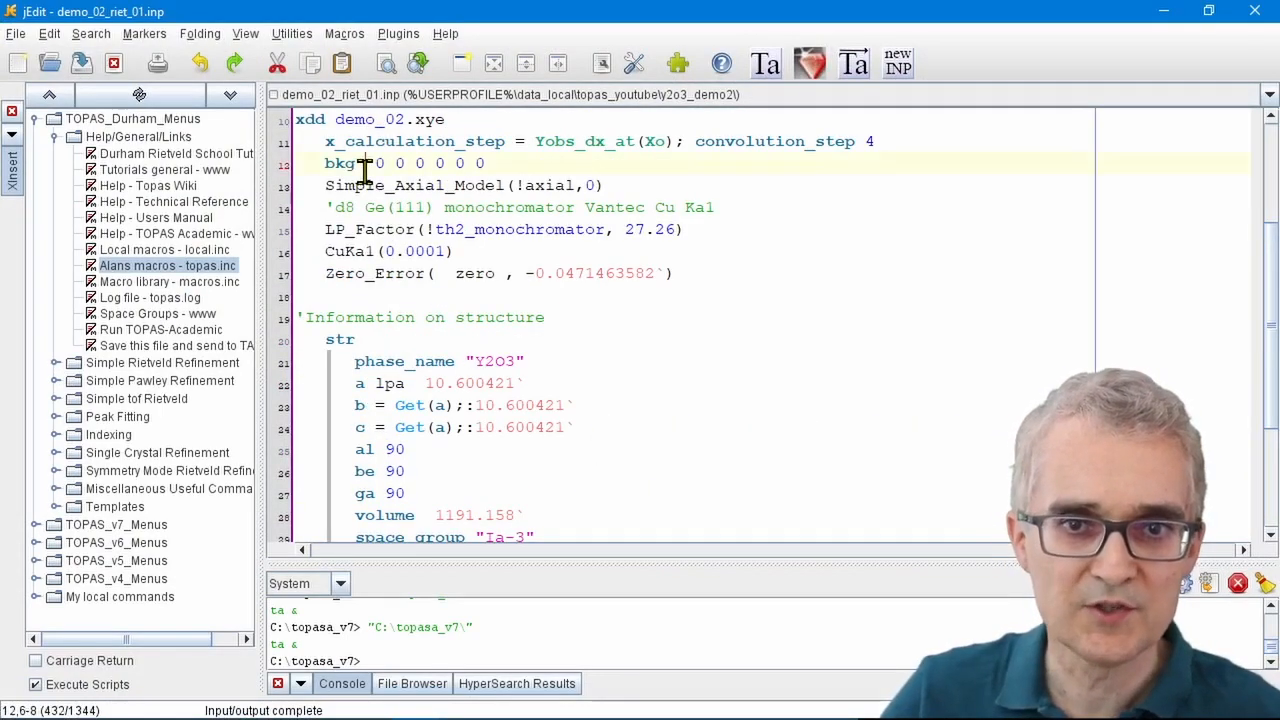
pyautogui.write('@')
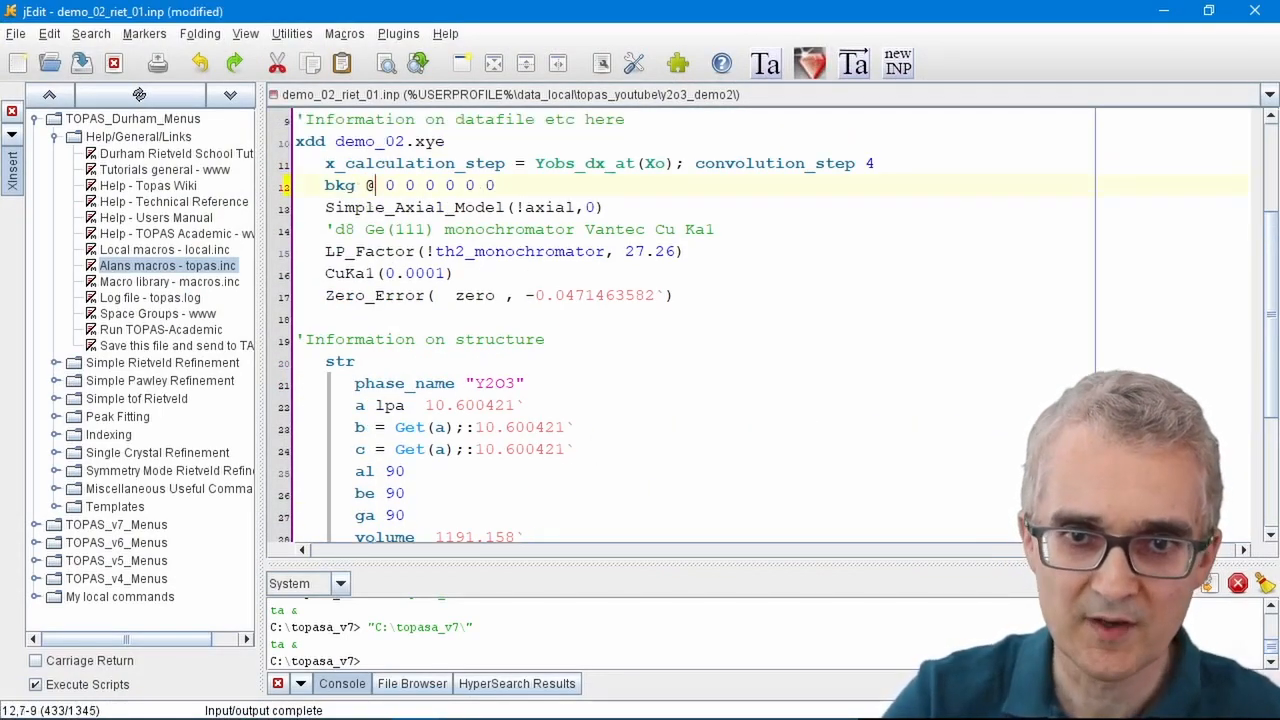
# - Switch to TOPAS-Academic, run the refinement with the background terms free and update demo_02_riet_01.inp with the results
pyautogui.click(1163, 11)
pyautogui.click(718, 94)
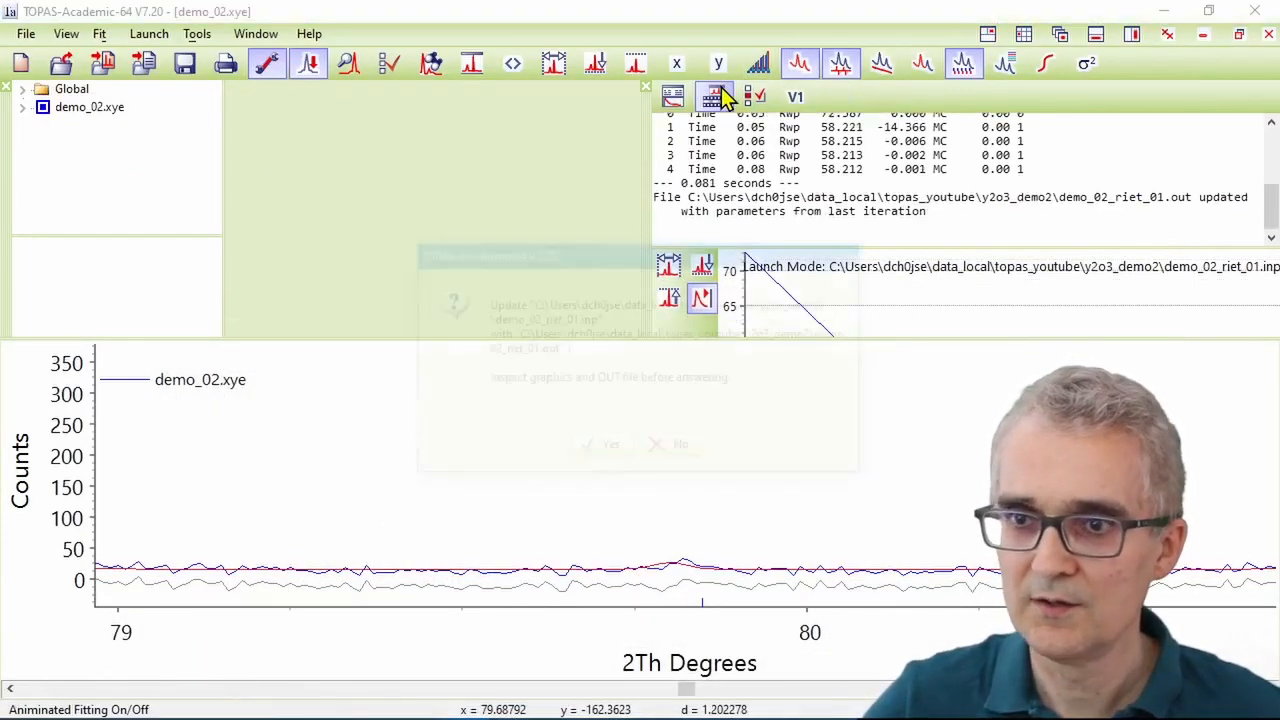
pyautogui.click(594, 451)
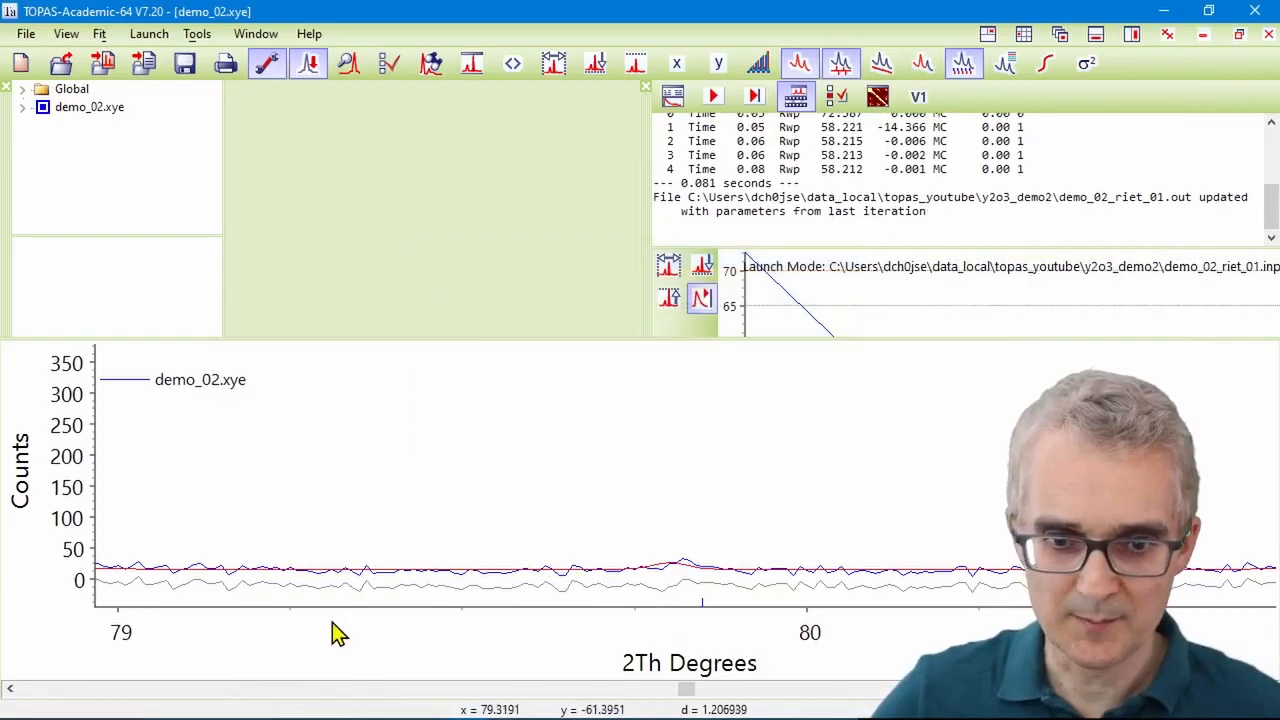
# - Inspect the peak fit between 76 and 82 degrees 2Th and bring up the slide on empirical peak shapes in powder diffraction
pyautogui.rightClick(449, 446)
pyautogui.click(500, 449)
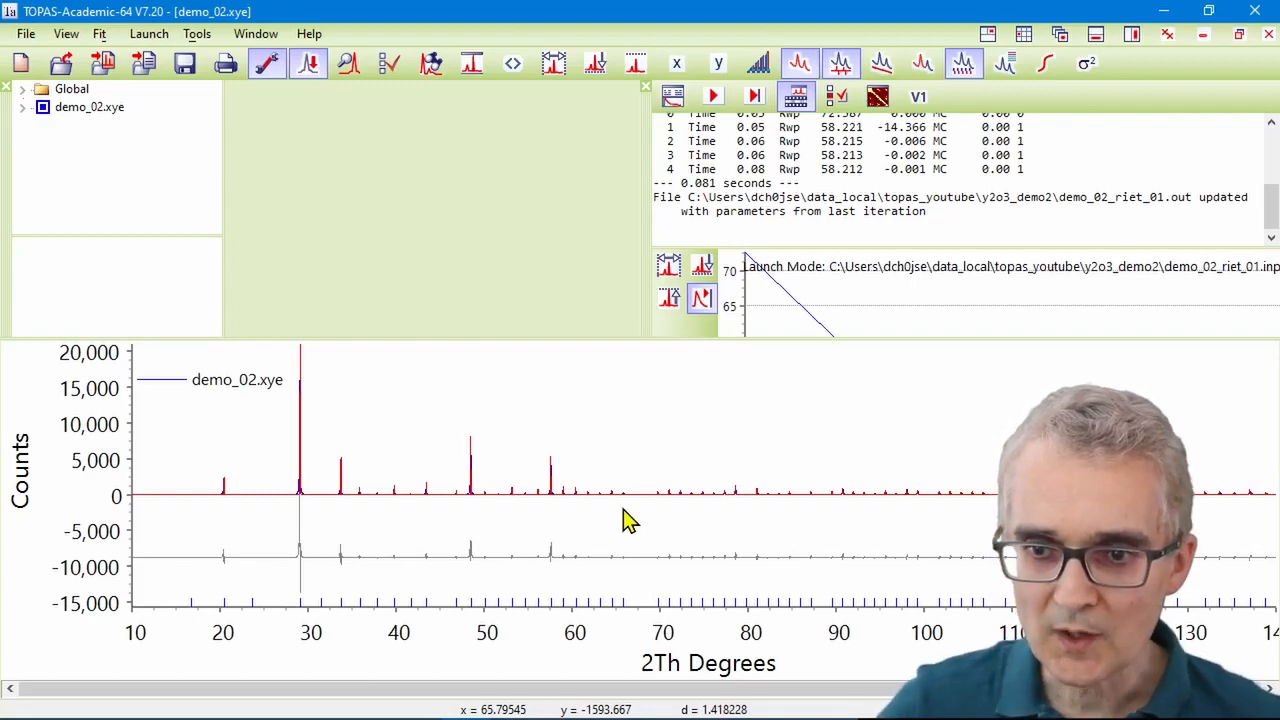
pyautogui.moveTo(791, 527); pyautogui.dragTo(796, 530)
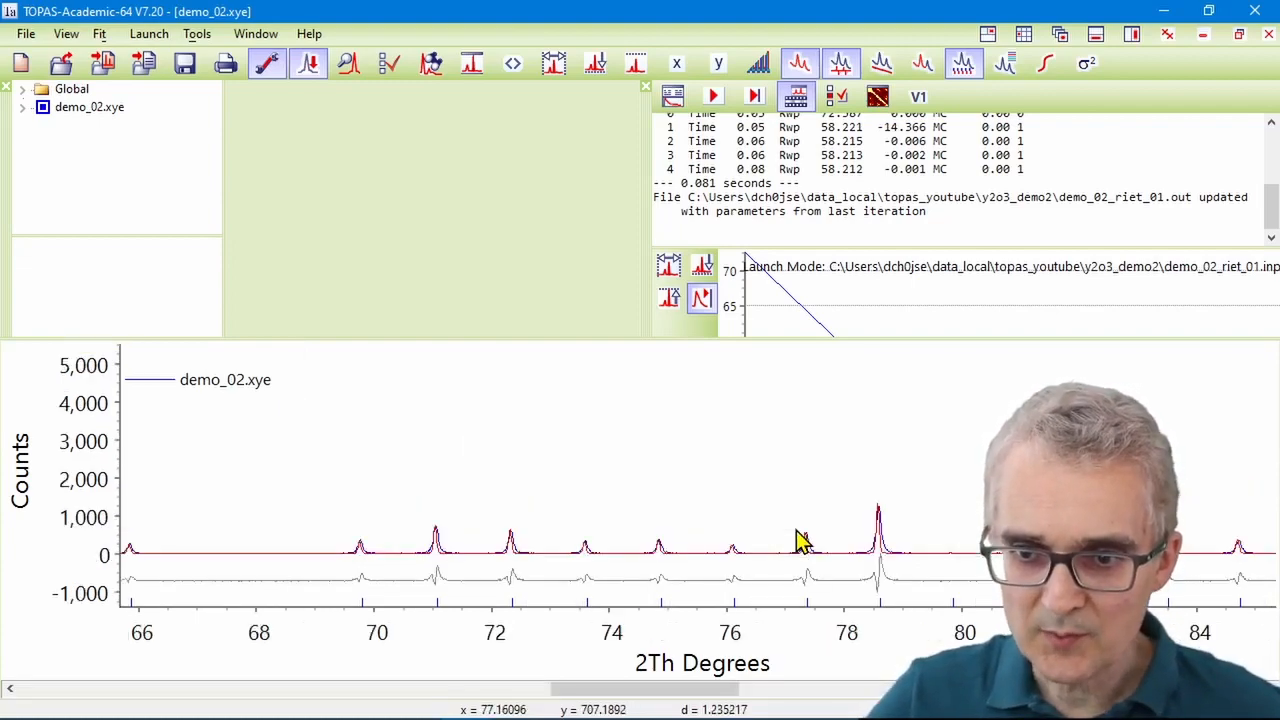
pyautogui.moveTo(722, 440); pyautogui.dragTo(972, 576)
pyautogui.moveTo(1088, 574); pyautogui.dragTo(1088, 575)
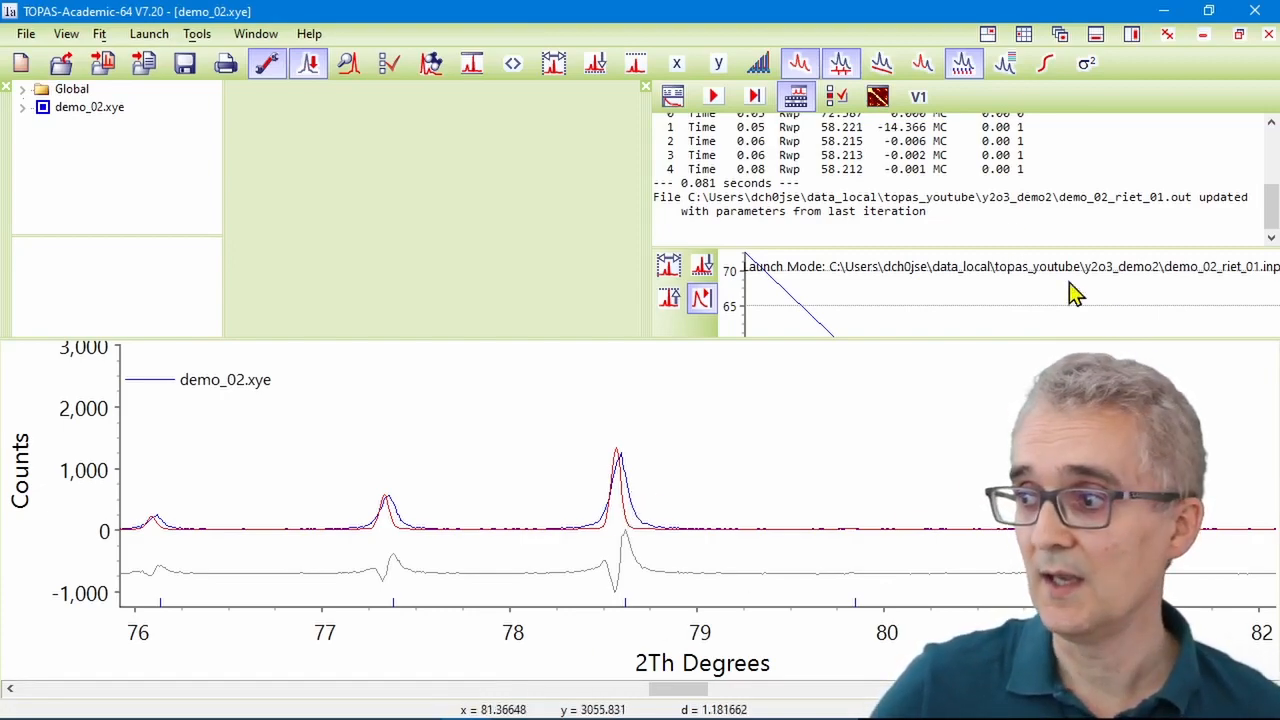
pyautogui.click(318, 719)
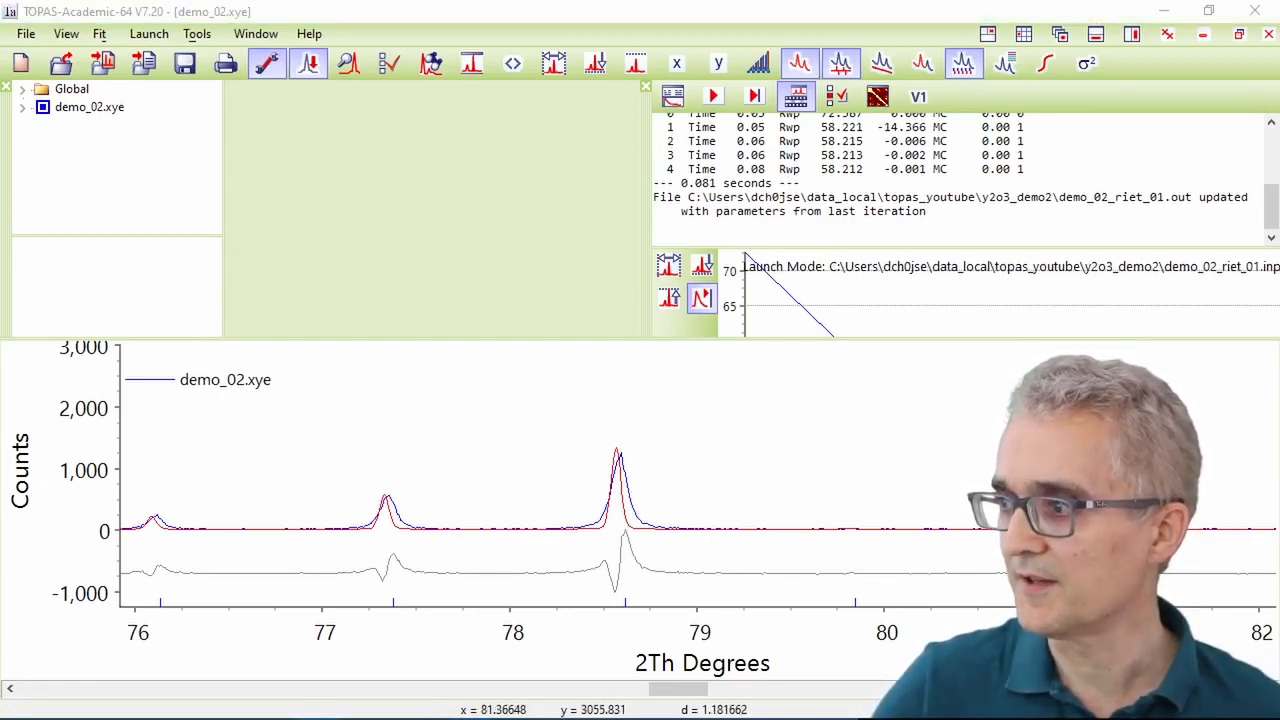
pyautogui.click(318, 719)
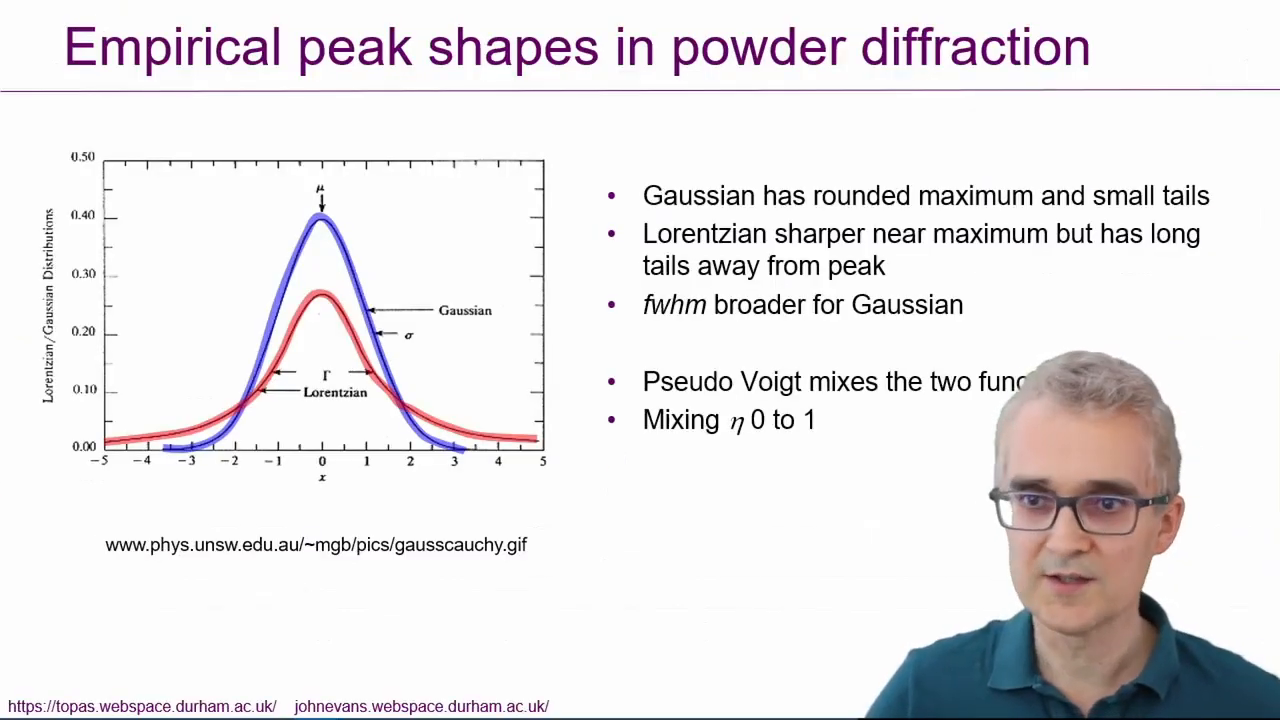
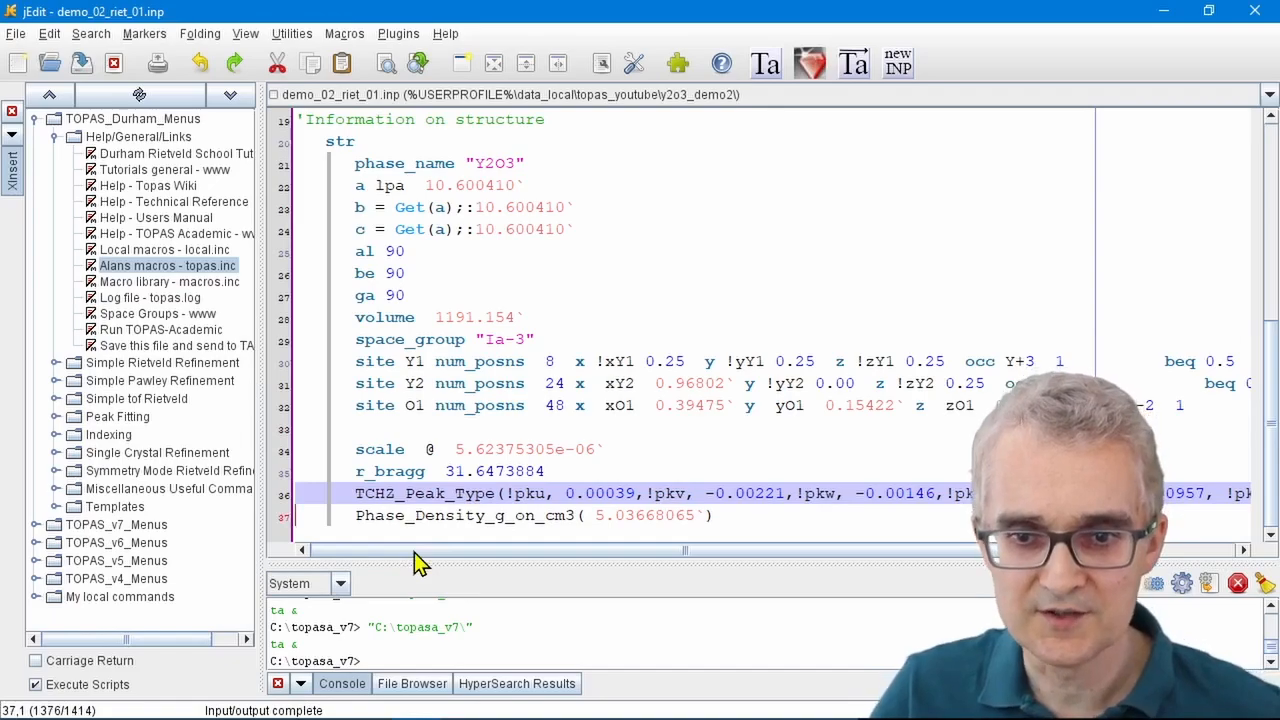
# - Set the pku, pkv, pkw and pky values of TCHZ_Peak_Type to 0.0001 in the structure section
pyautogui.hscroll(3, 442, 551)
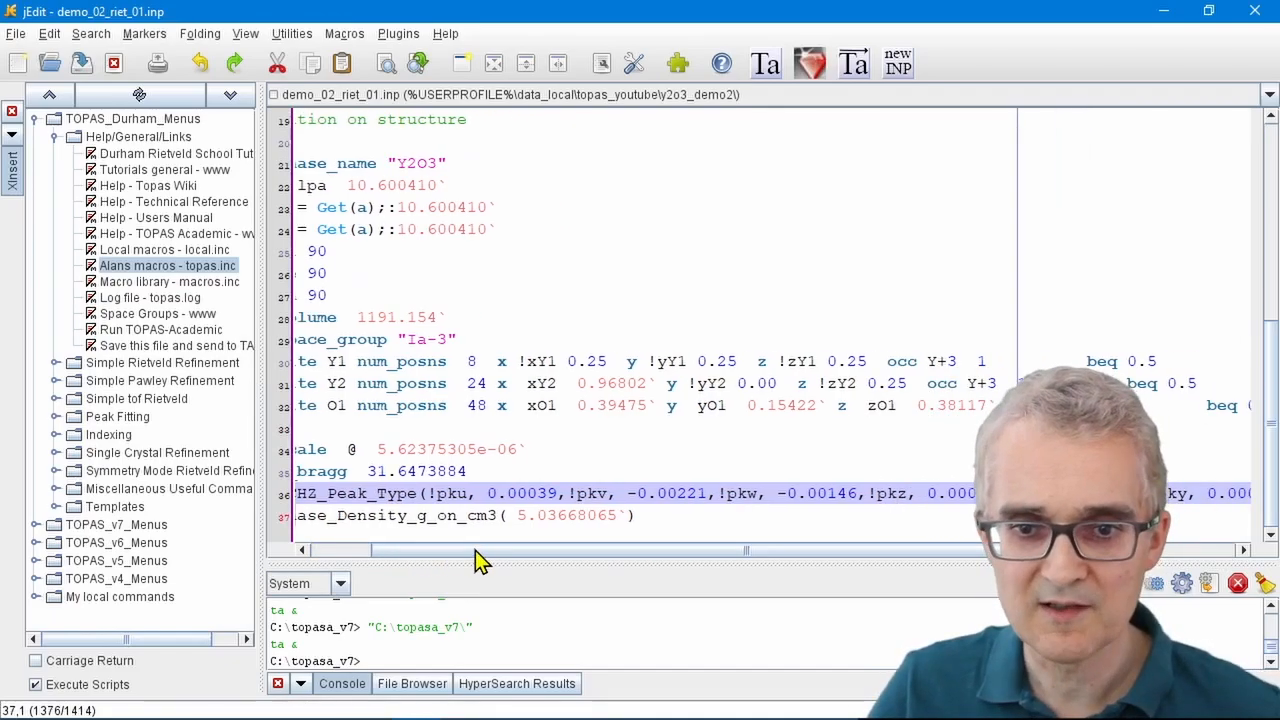
pyautogui.click(536, 493)
pyautogui.moveTo(536, 493); pyautogui.dragTo(557, 493)
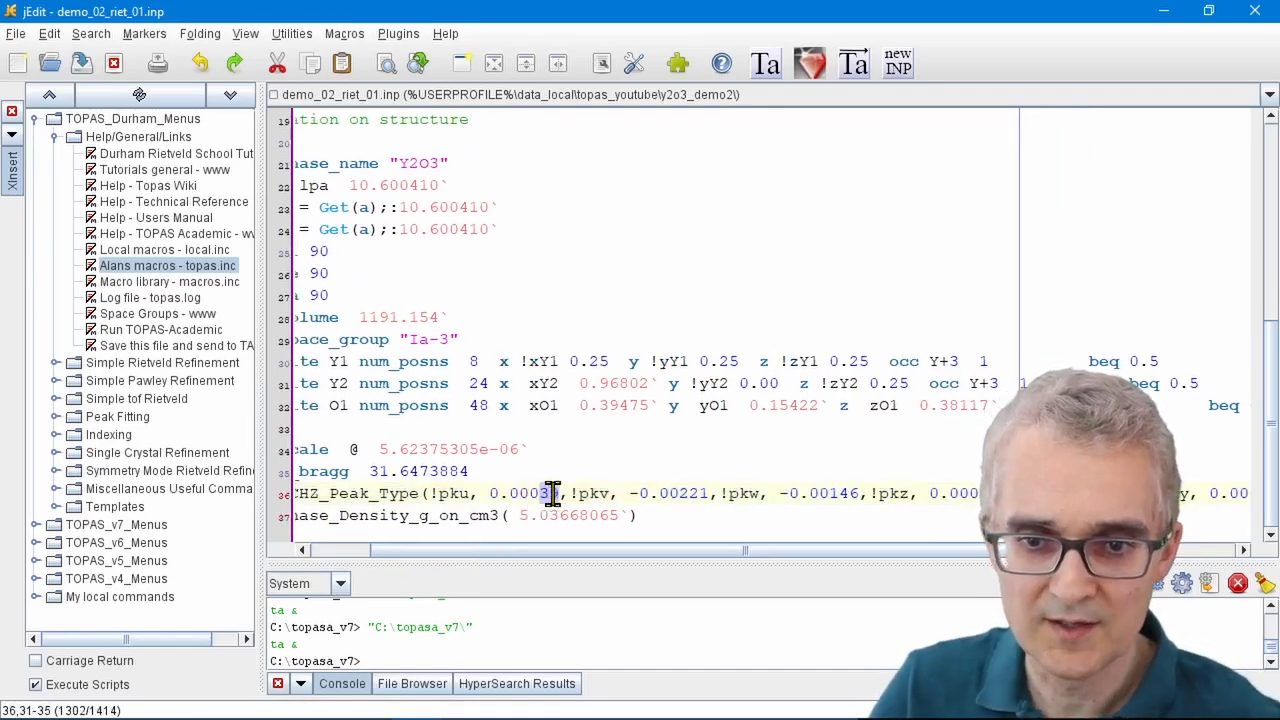
pyautogui.write('01')
pyautogui.click(621, 493)
pyautogui.moveTo(629, 493); pyautogui.dragTo(841, 493)
pyautogui.click(680, 494)
pyautogui.write('01')
pyautogui.write('01')
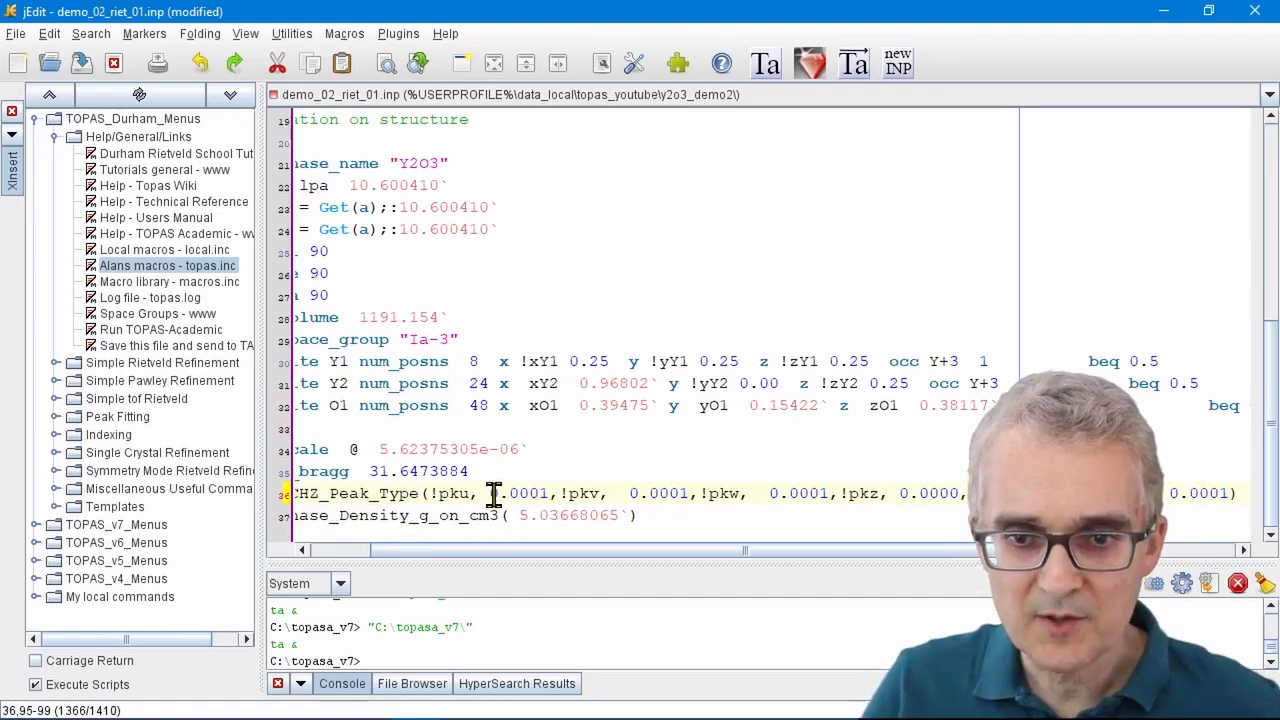
pyautogui.click(541, 493)
# - Send the input file with the reset peak-shape values to TOPAS-Academic, run the refinement and accept the update of demo_02_riet_01.inp
pyautogui.click(855, 63)
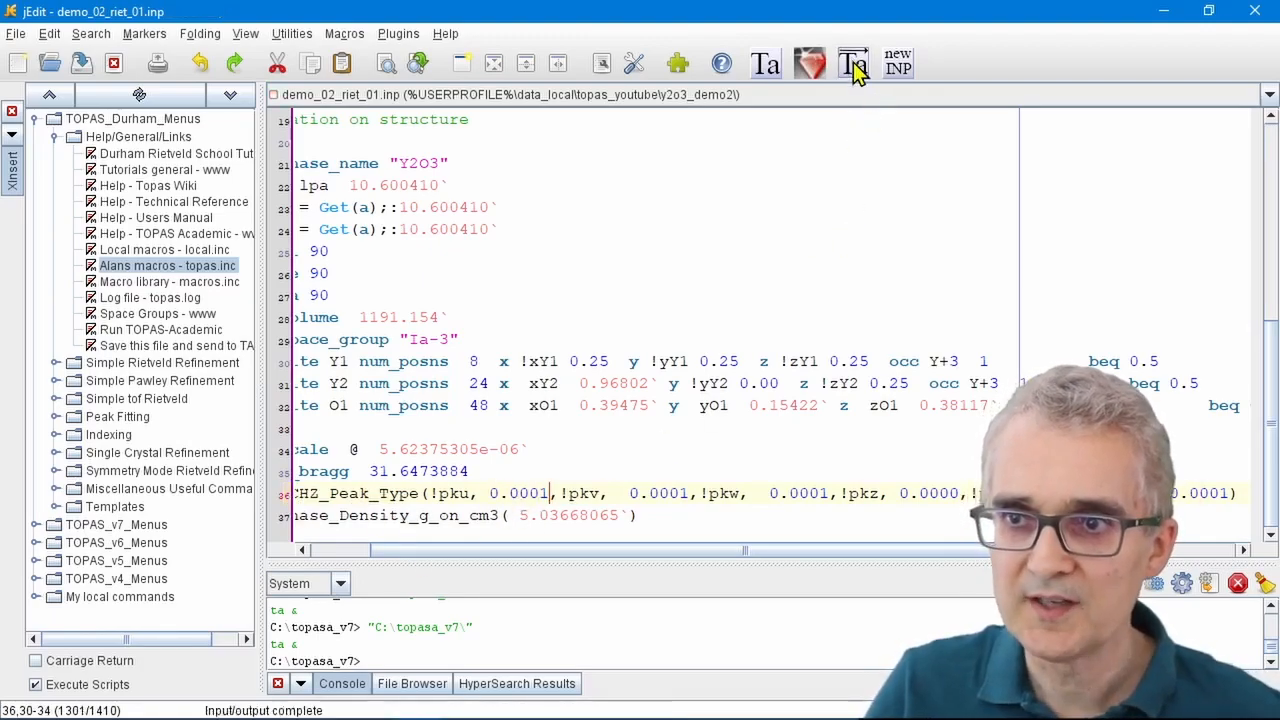
pyautogui.click(1165, 14)
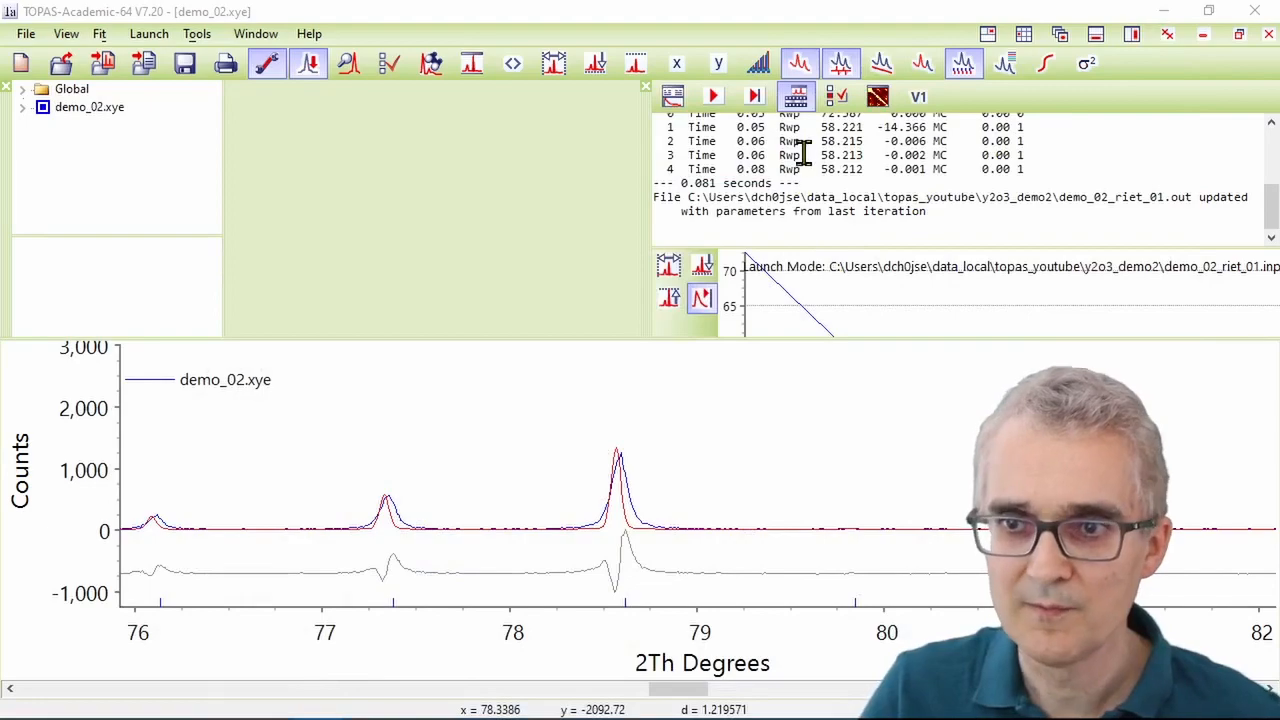
pyautogui.click(755, 97)
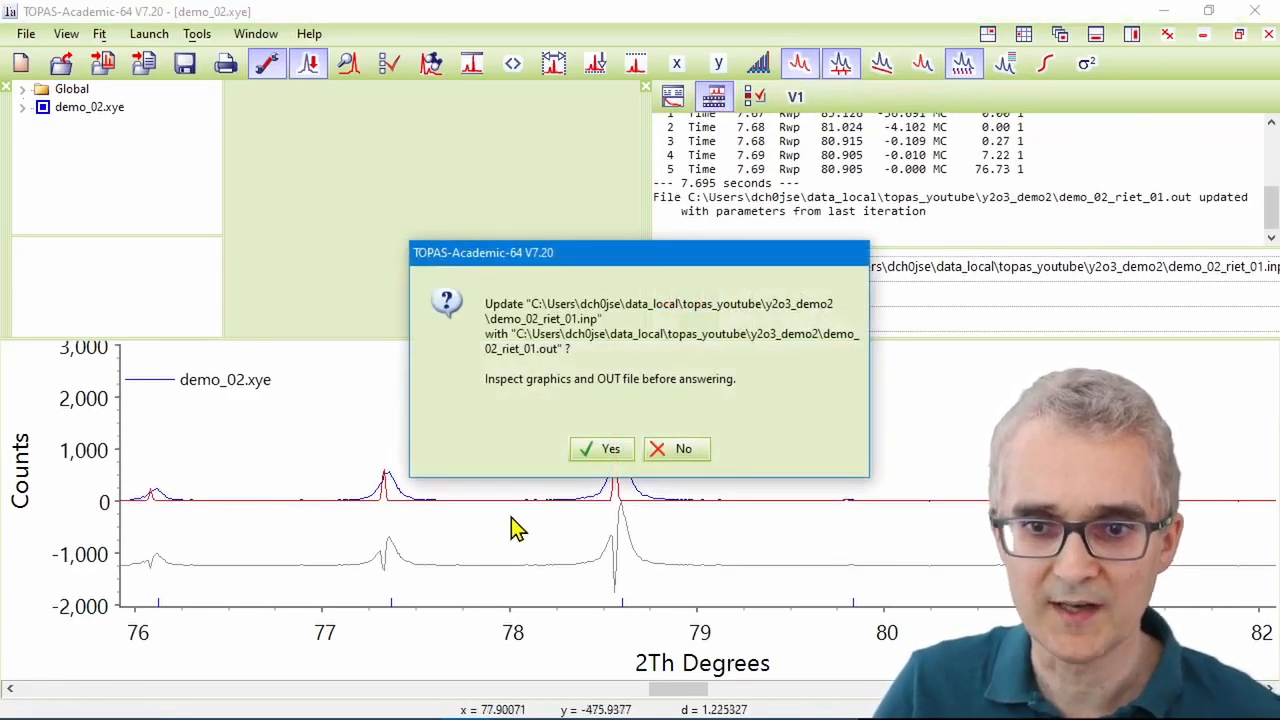
pyautogui.click(594, 449)
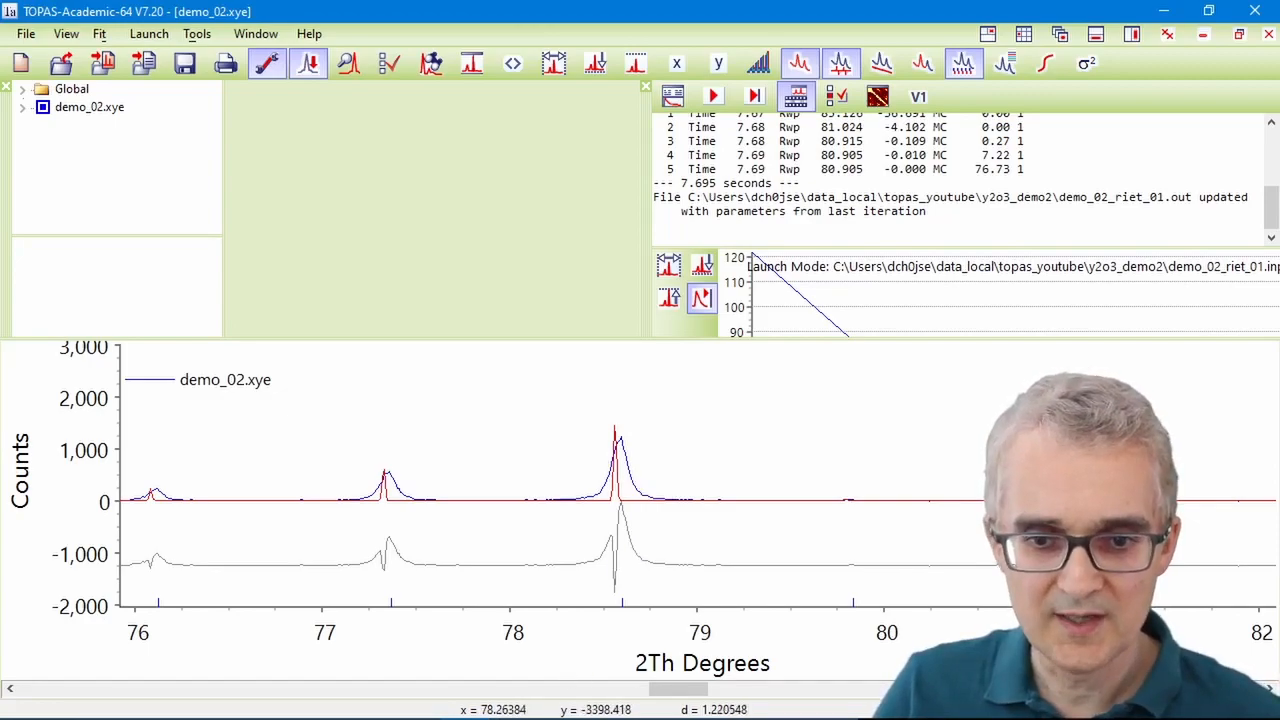
# - Return to jEdit, dismiss the file-reload notice and set pkw in TCHZ_Peak_Type to 0.1001
pyautogui.moveTo(555, 718)
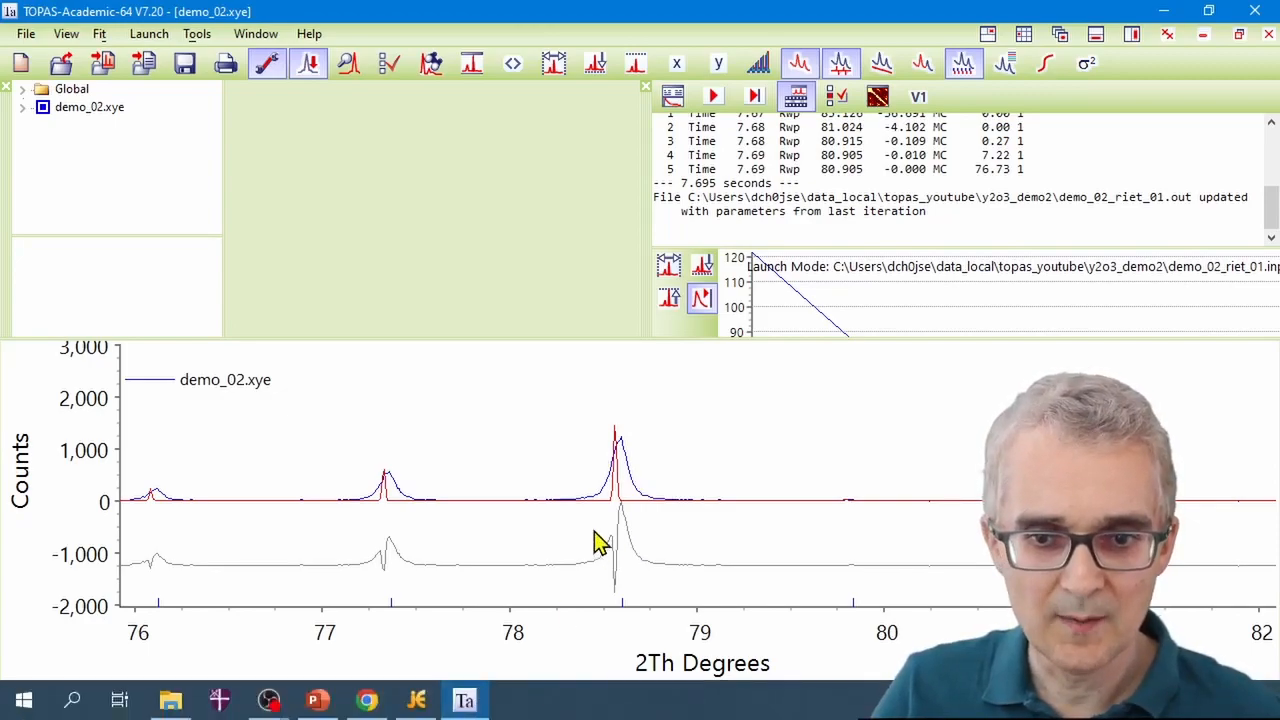
pyautogui.click(418, 706)
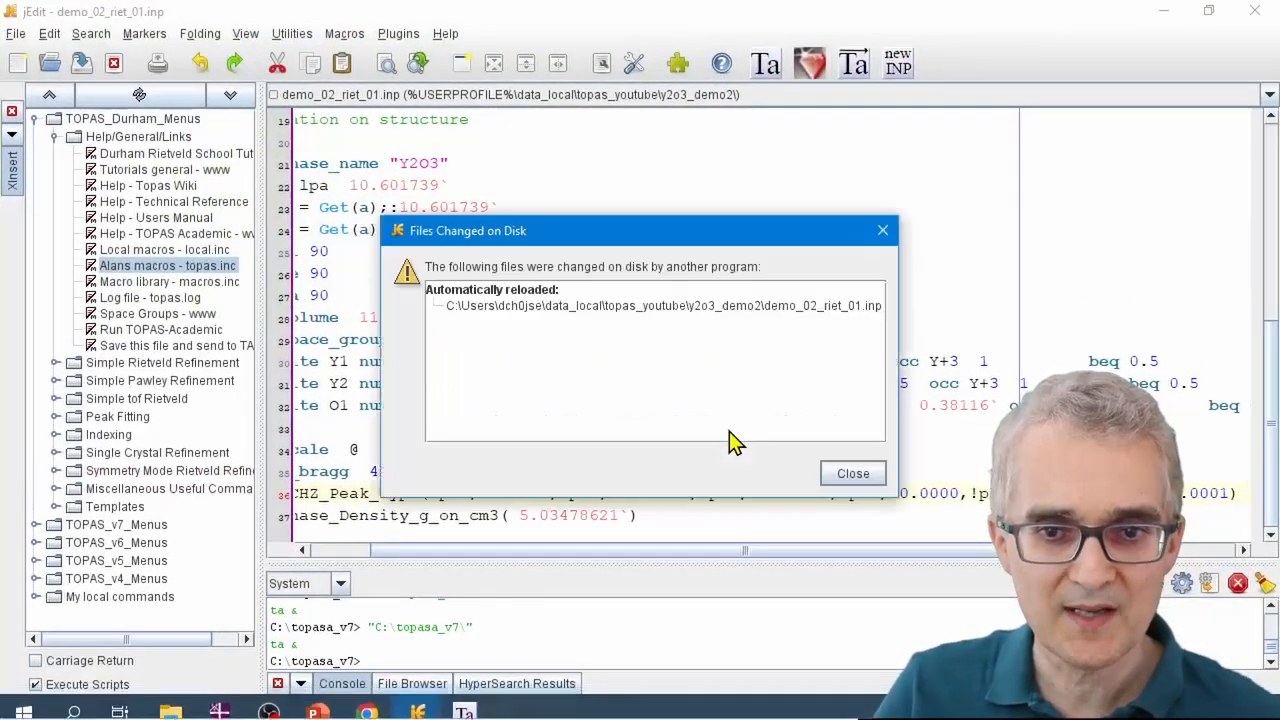
pyautogui.click(852, 476)
pyautogui.click(706, 540)
pyautogui.click(707, 549)
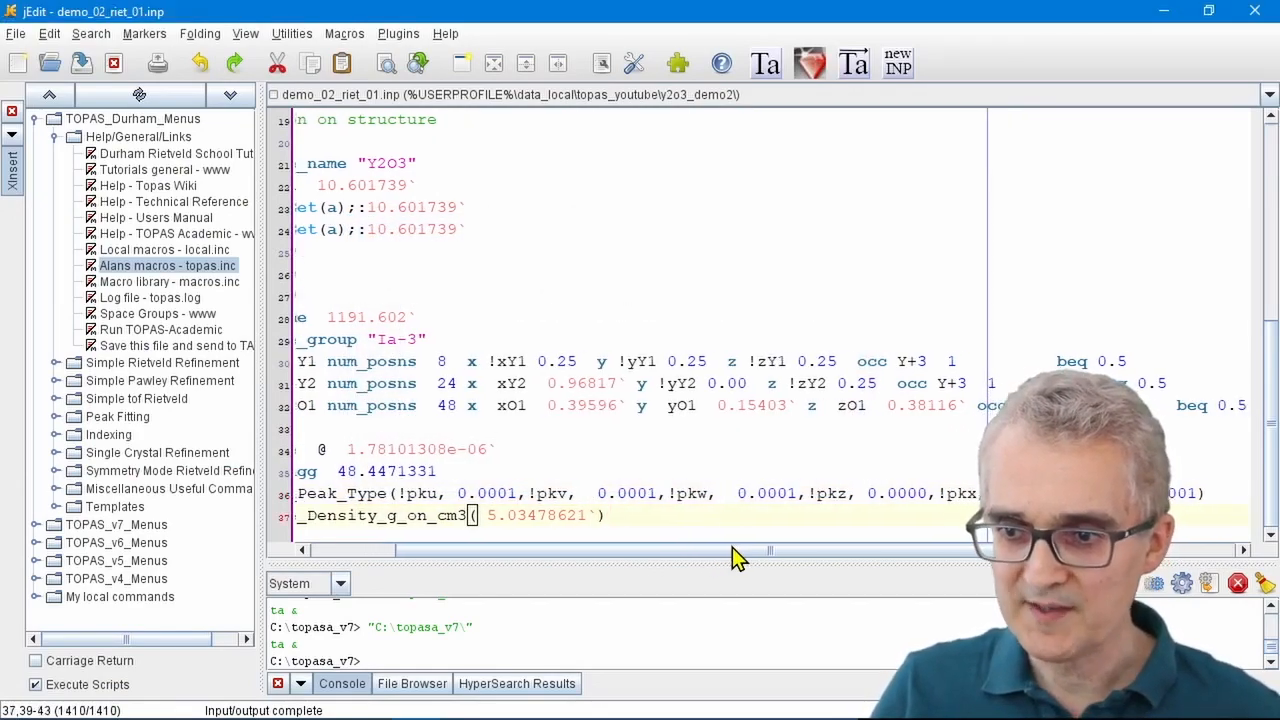
pyautogui.moveTo(776, 498); pyautogui.dragTo(880, 494)
pyautogui.click(875, 509)
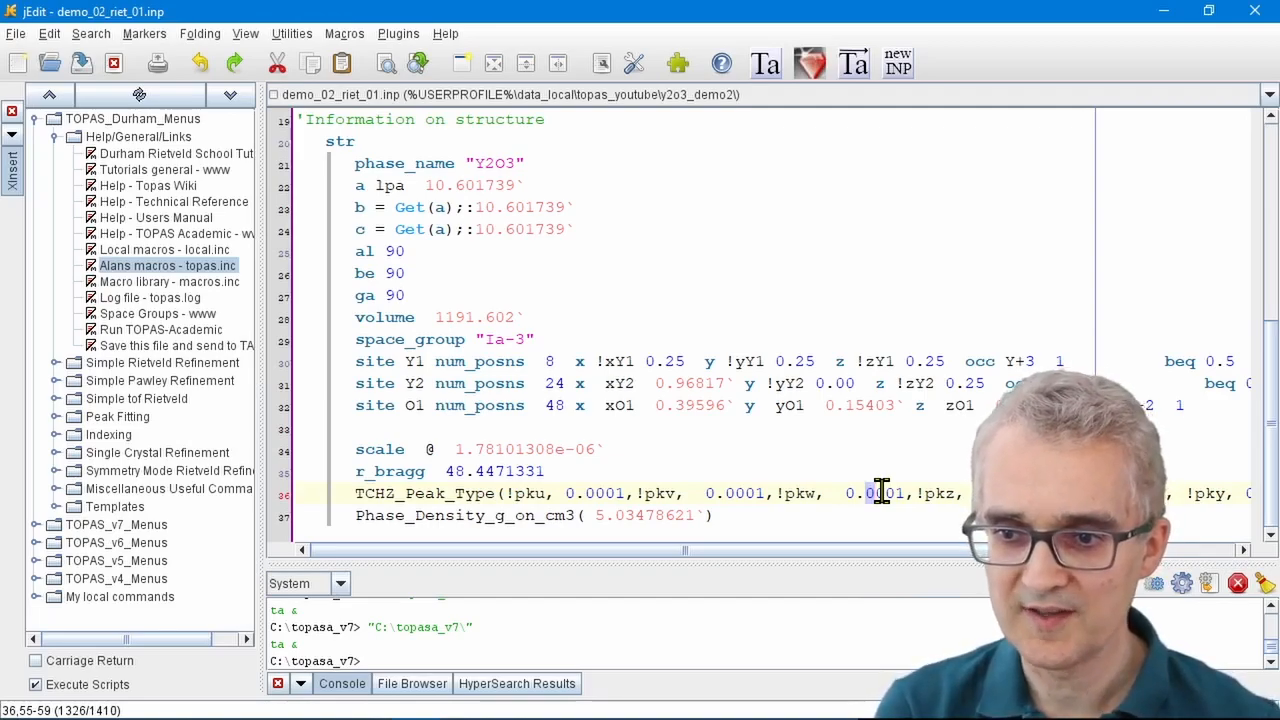
pyautogui.write('1')
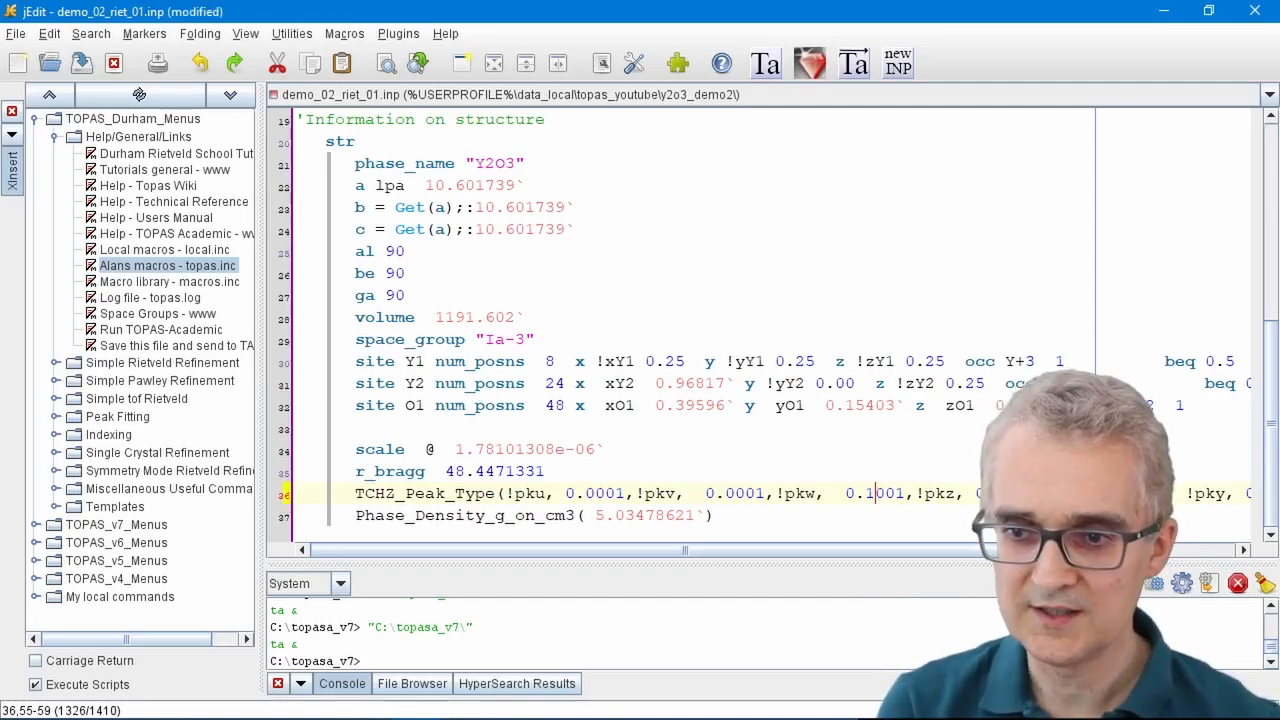
pyautogui.click(858, 495)
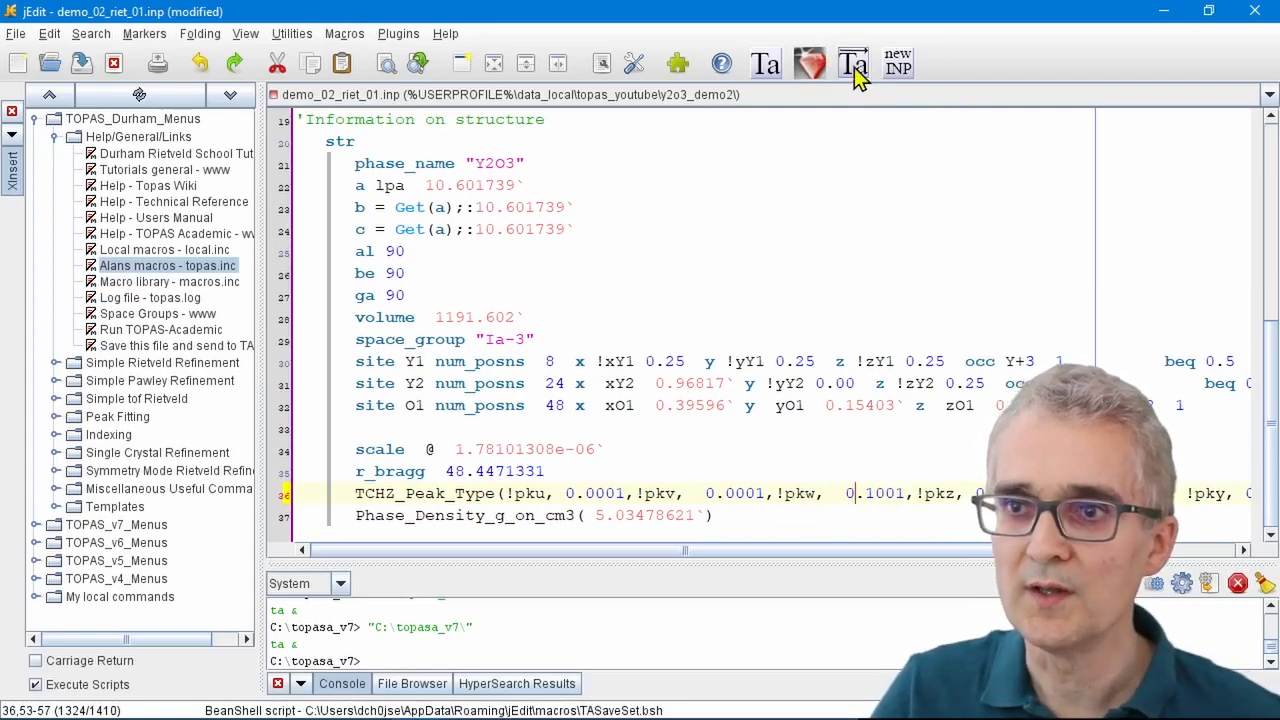
# - Rerun the refinement in TOPAS-Academic with pkw at 0.1001, update the input file and examine the peaks between 76 and 82 degrees
pyautogui.click(1163, 11)
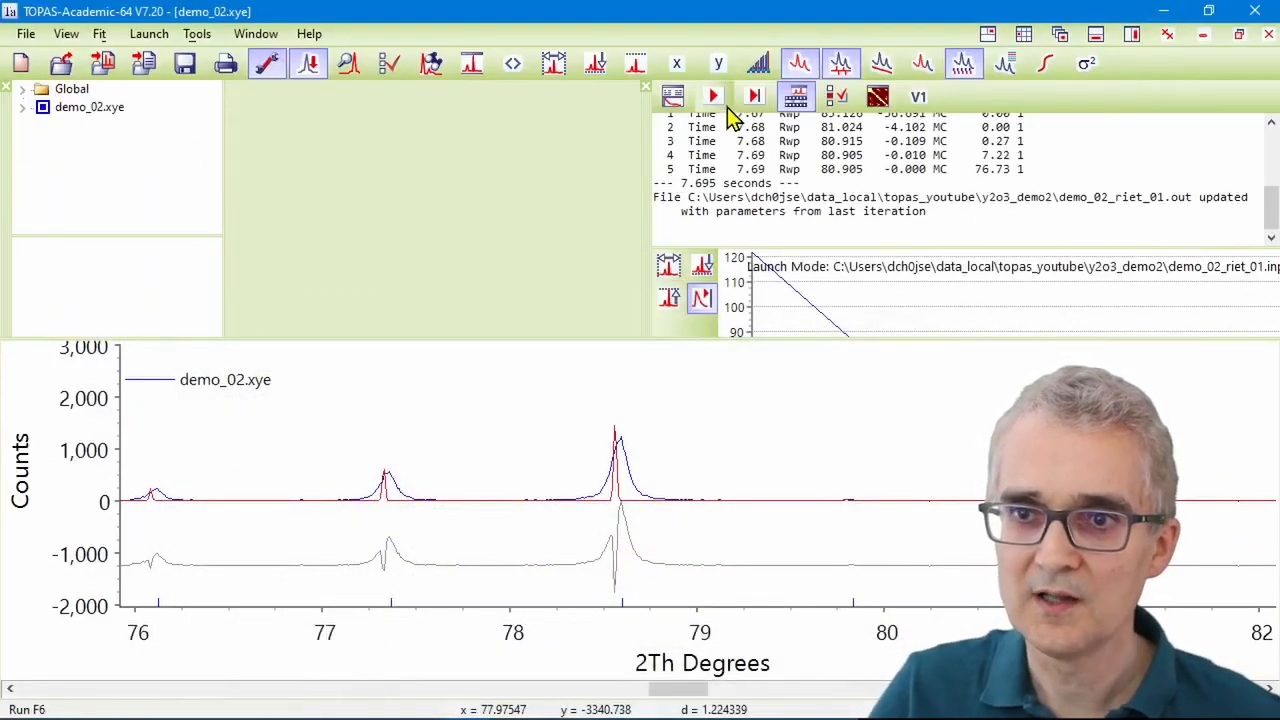
pyautogui.click(714, 97)
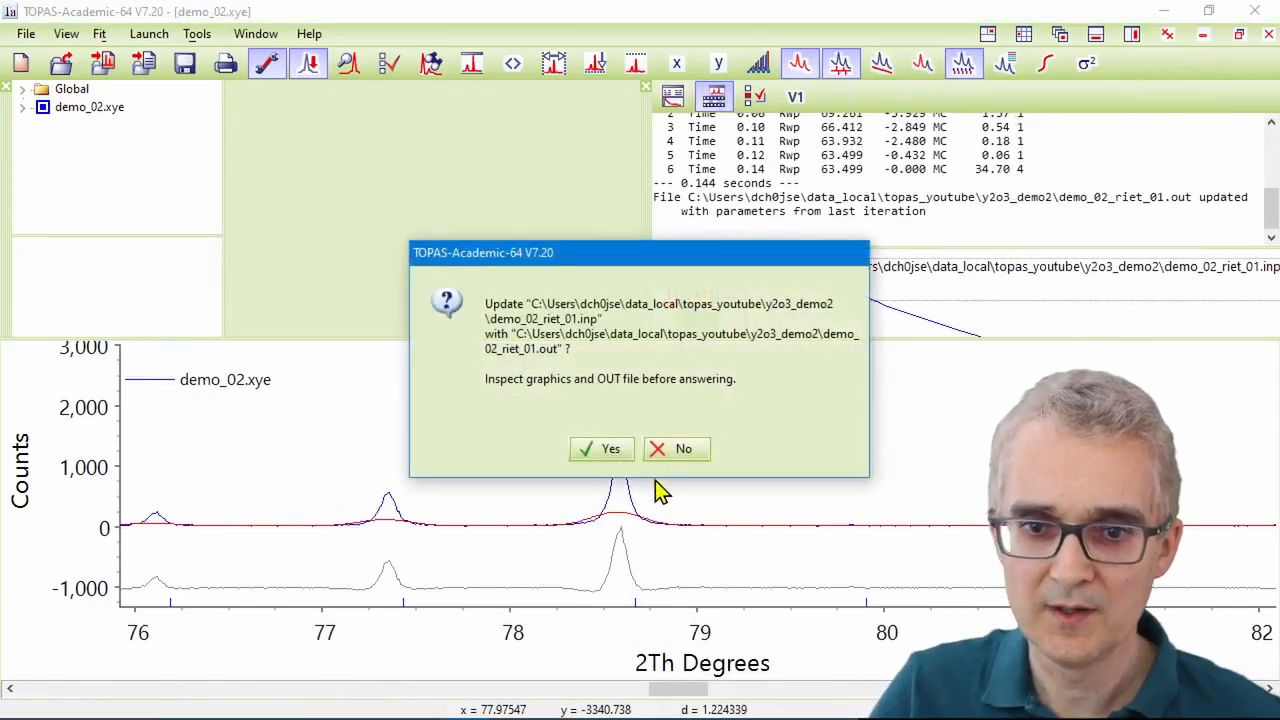
pyautogui.click(608, 449)
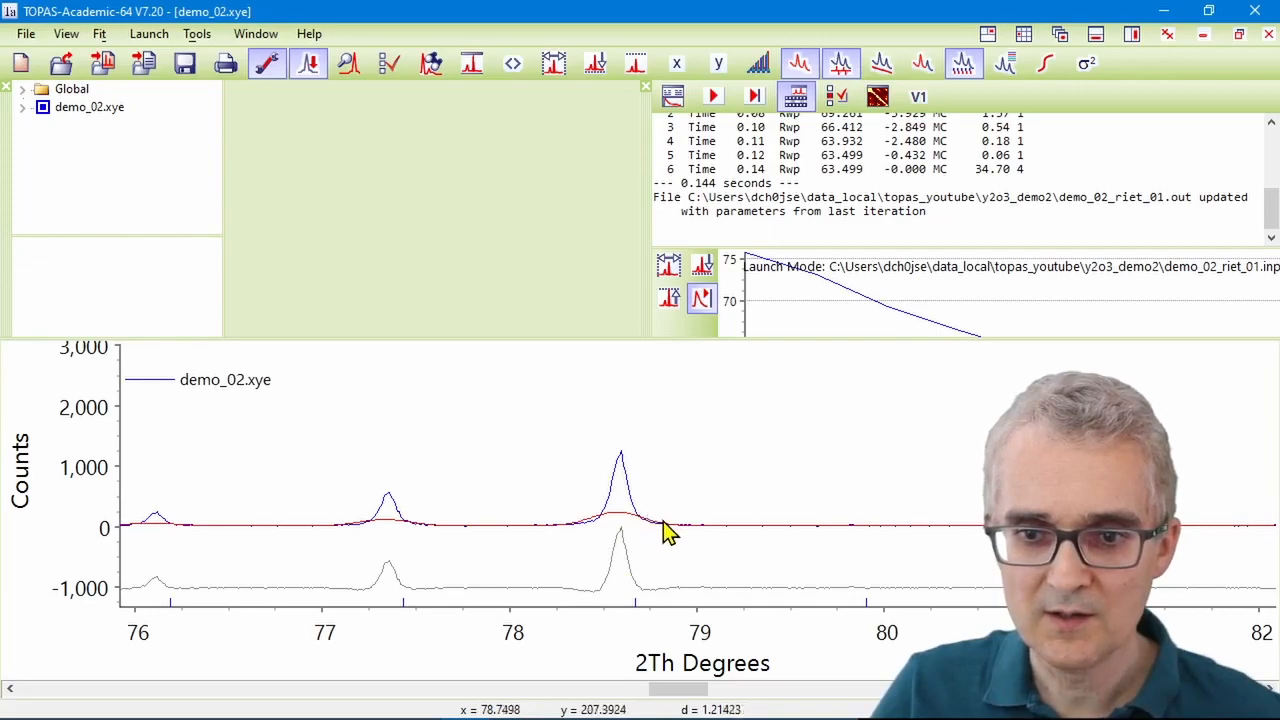
pyautogui.scroll(-1, 741, 386)
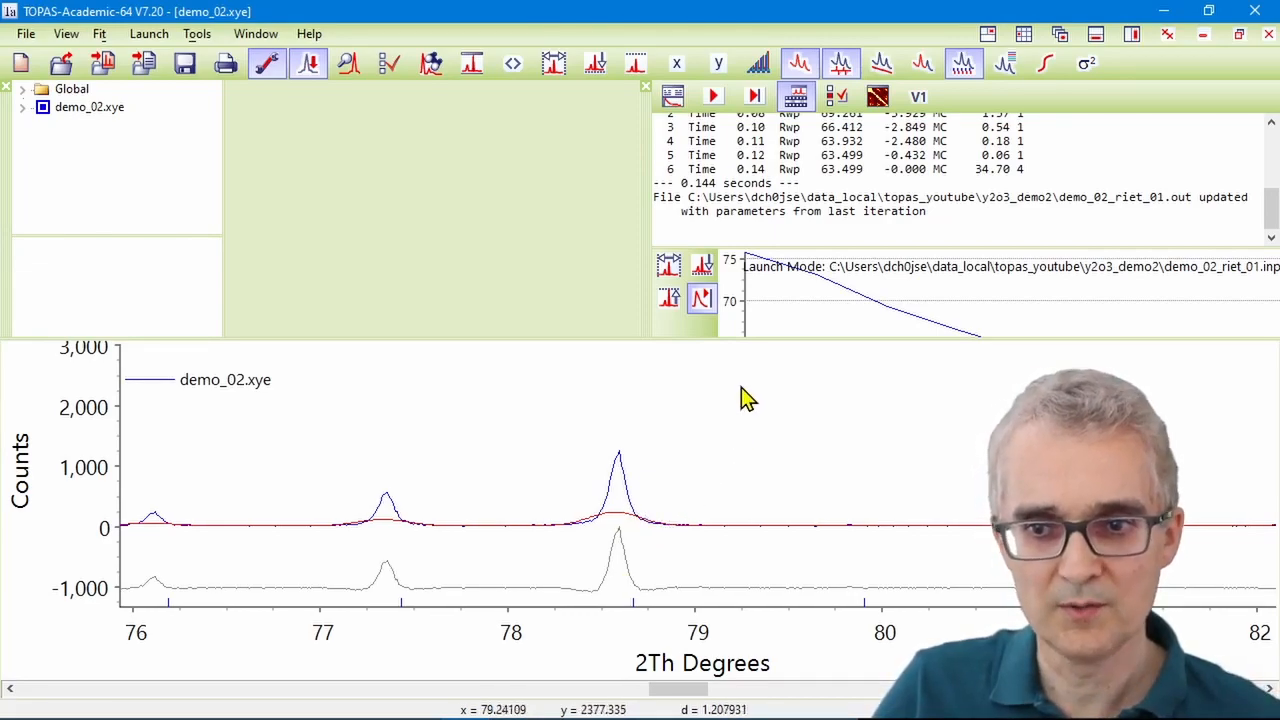
pyautogui.scroll(-1, 796, 423)
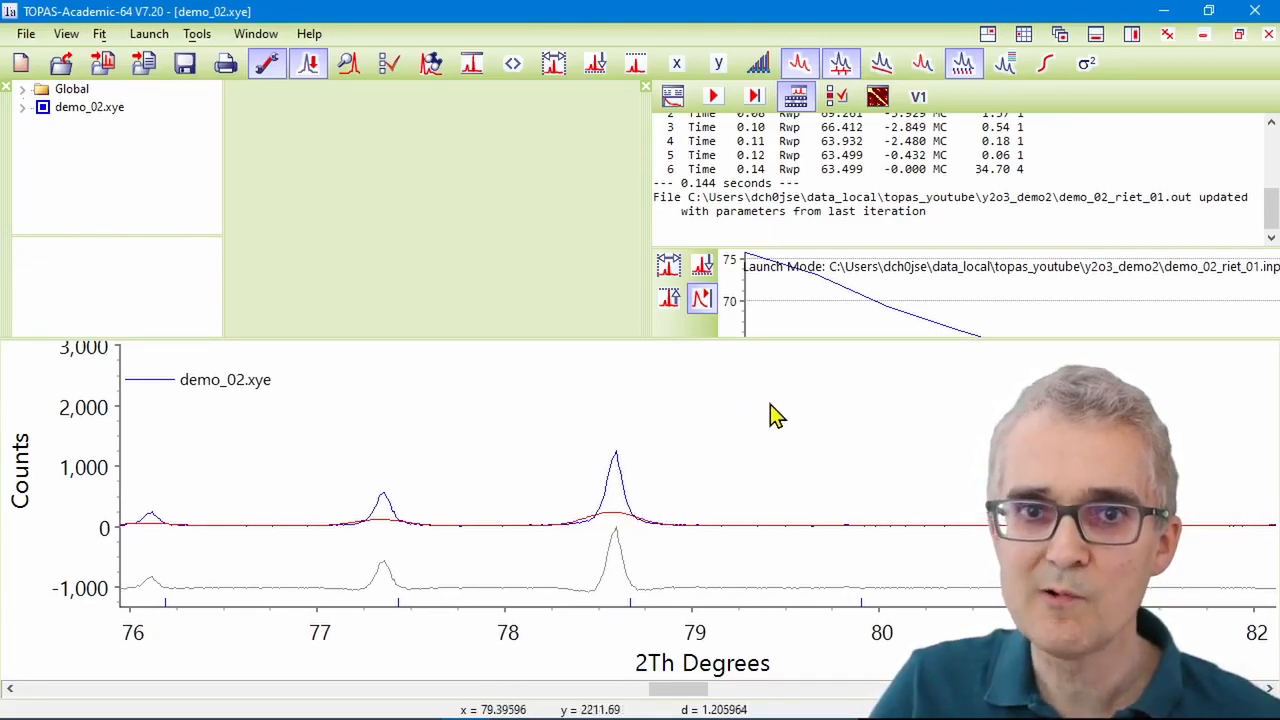
pyautogui.scroll(1, 774, 397)
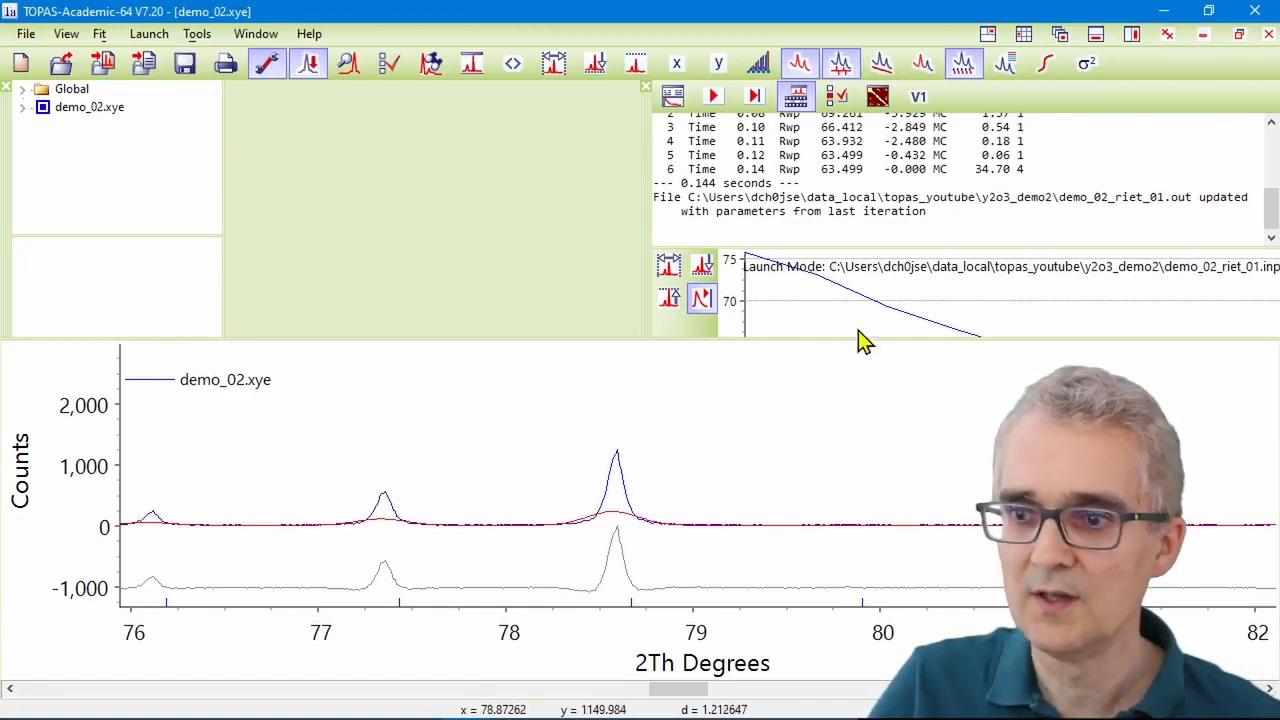
# - Close TOPAS-Academic, return to the reloaded input file in jEdit and set pkw in TCHZ_Peak_Type to 0.0301
pyautogui.click(1256, 12)
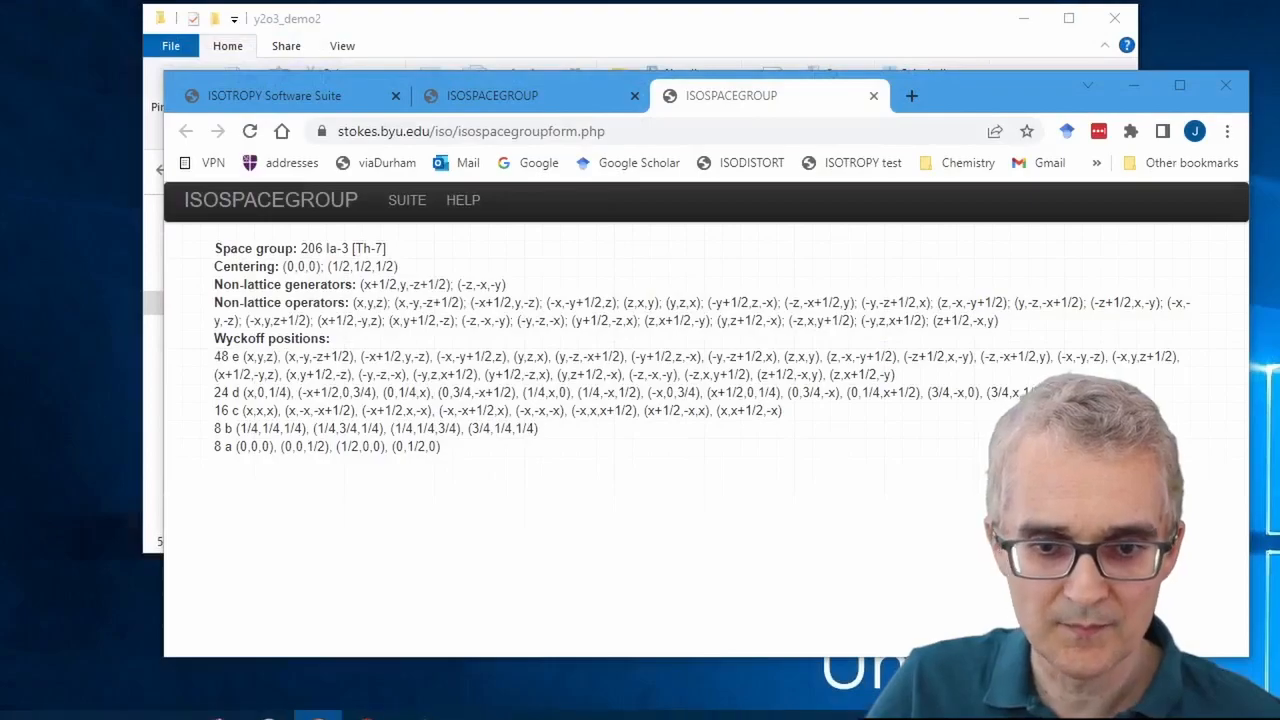
pyautogui.click(416, 700)
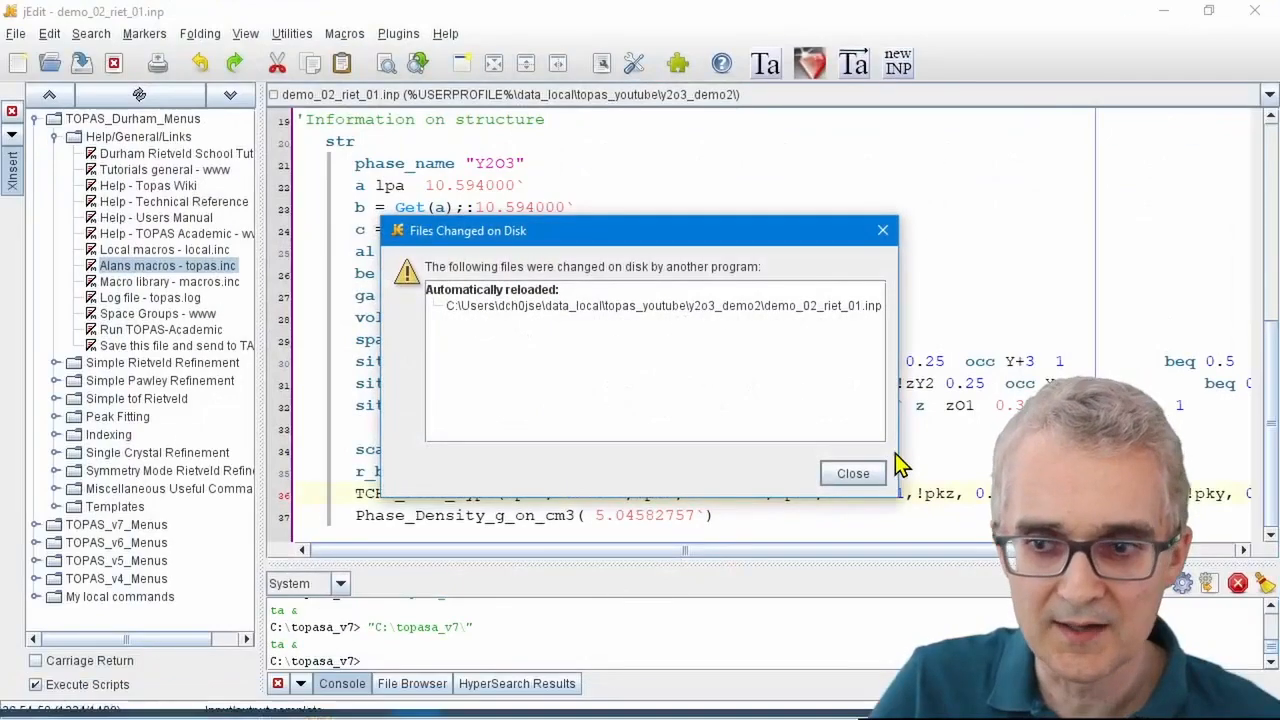
pyautogui.click(851, 474)
pyautogui.moveTo(936, 549); pyautogui.dragTo(990, 550)
pyautogui.moveTo(797, 497); pyautogui.dragTo(815, 499)
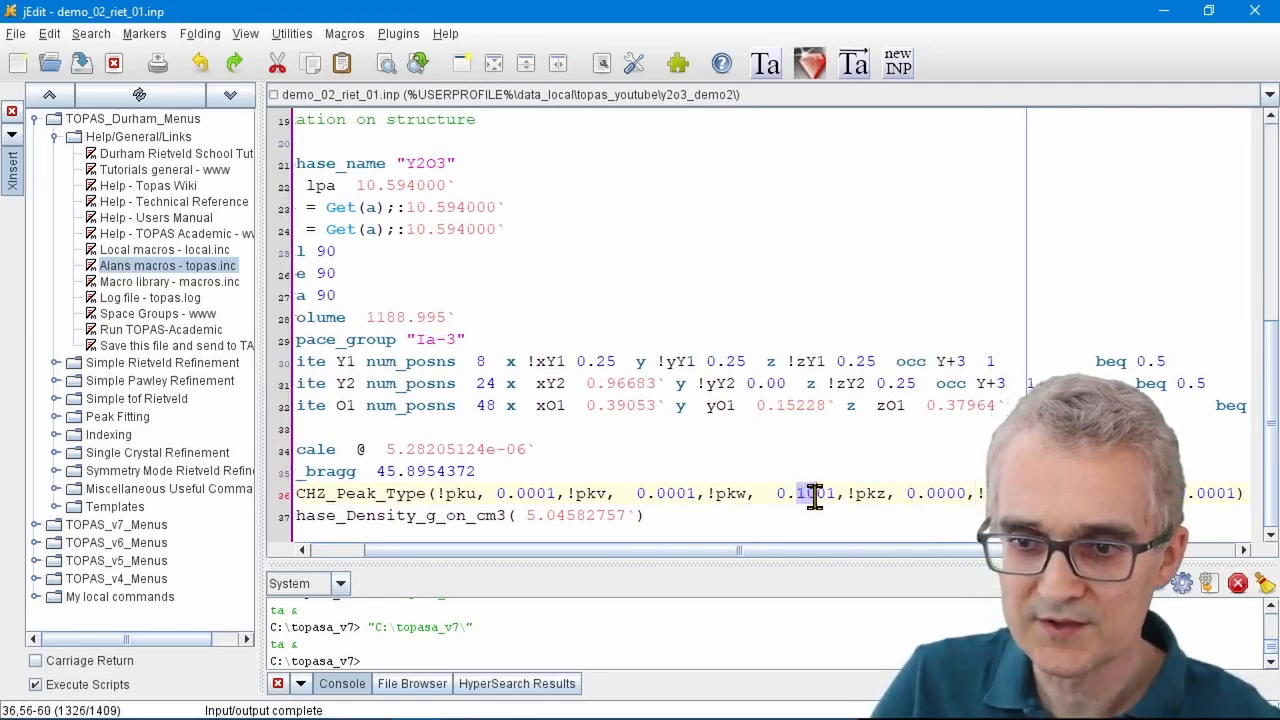
pyautogui.write('03')
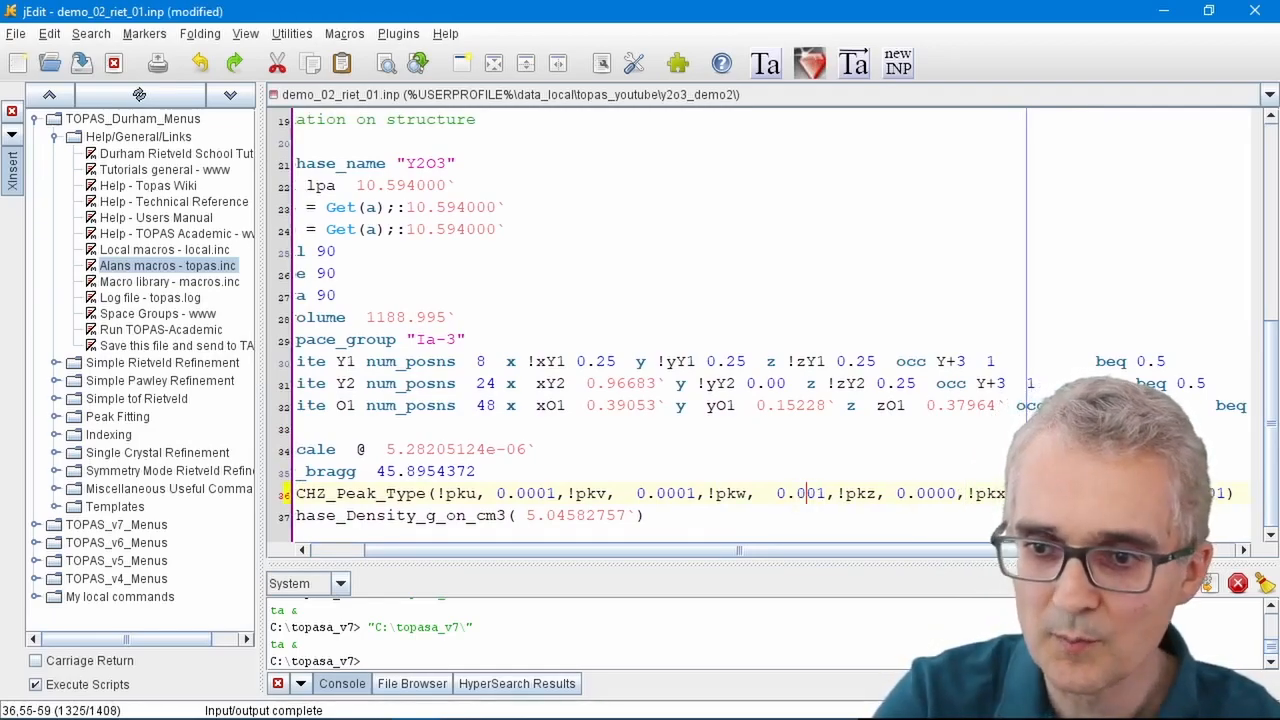
# - Relaunch TOPAS-Academic with the edited input, run the refinement, update demo_02_riet_01.inp and inspect the peaks between 74 and 91 degrees
pyautogui.click(856, 68)
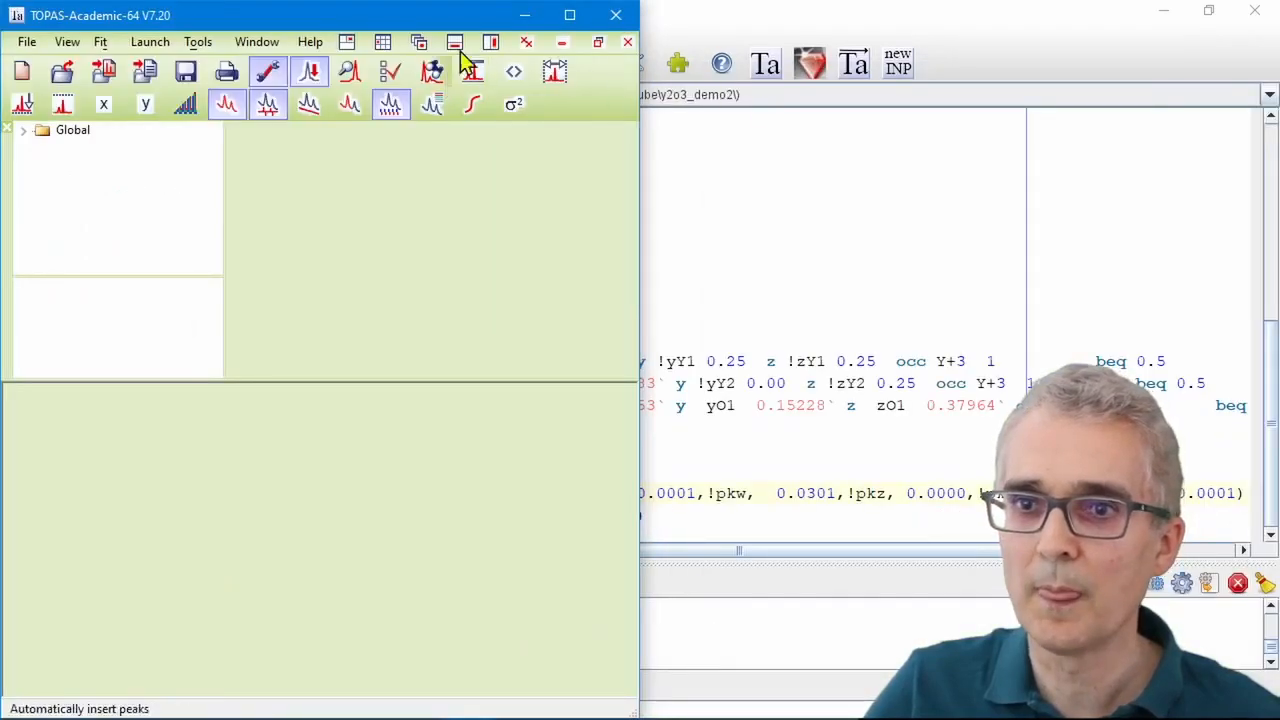
pyautogui.click(569, 15)
pyautogui.click(710, 97)
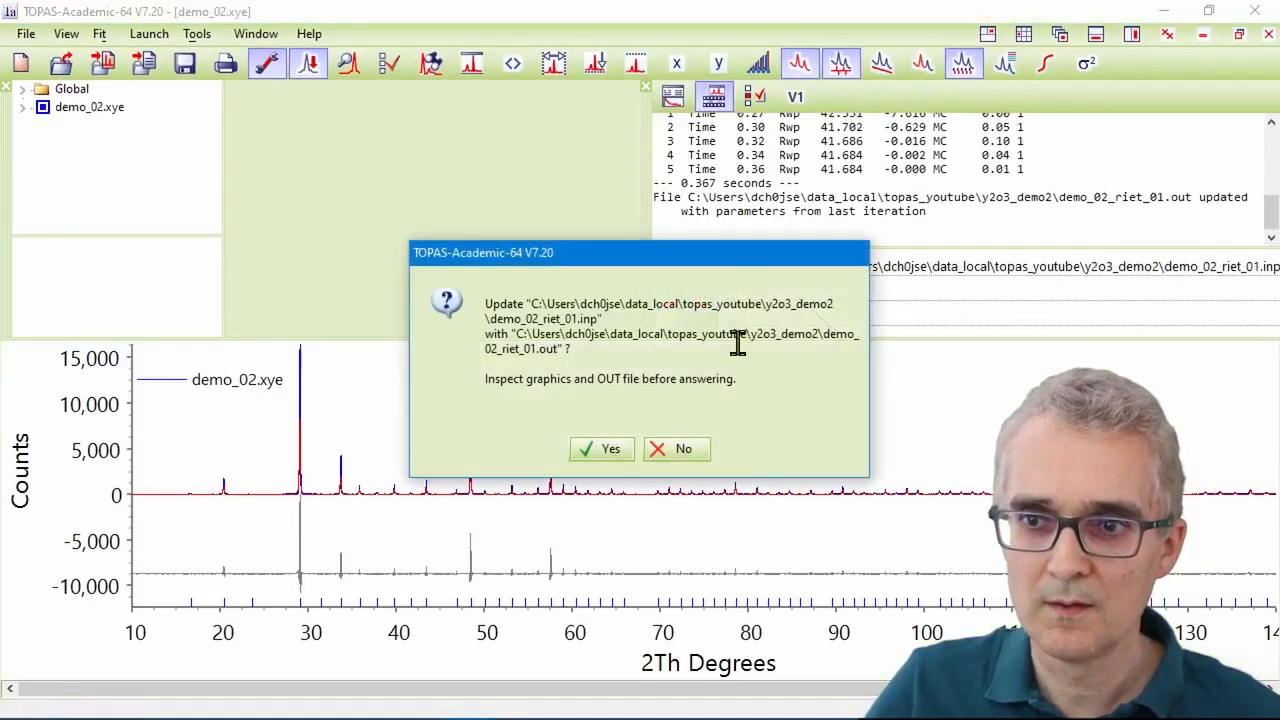
pyautogui.click(611, 449)
pyautogui.moveTo(694, 458); pyautogui.dragTo(849, 547)
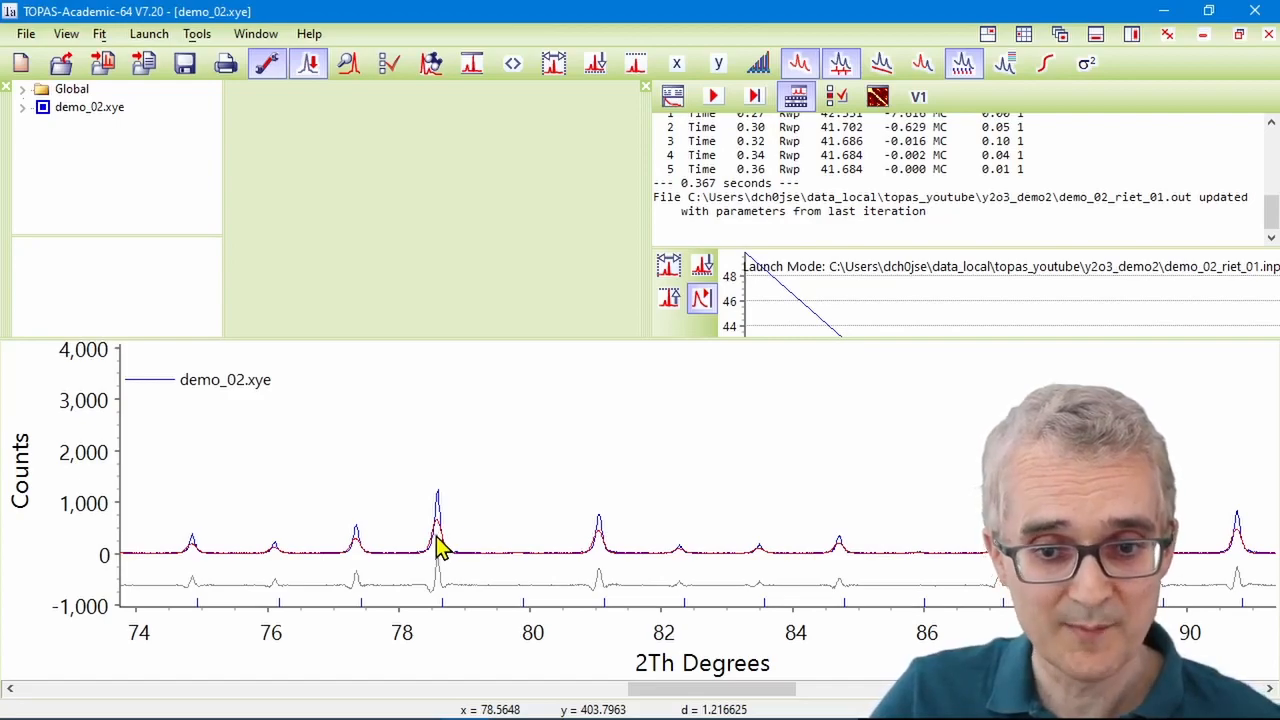
pyautogui.moveTo(510, 715)
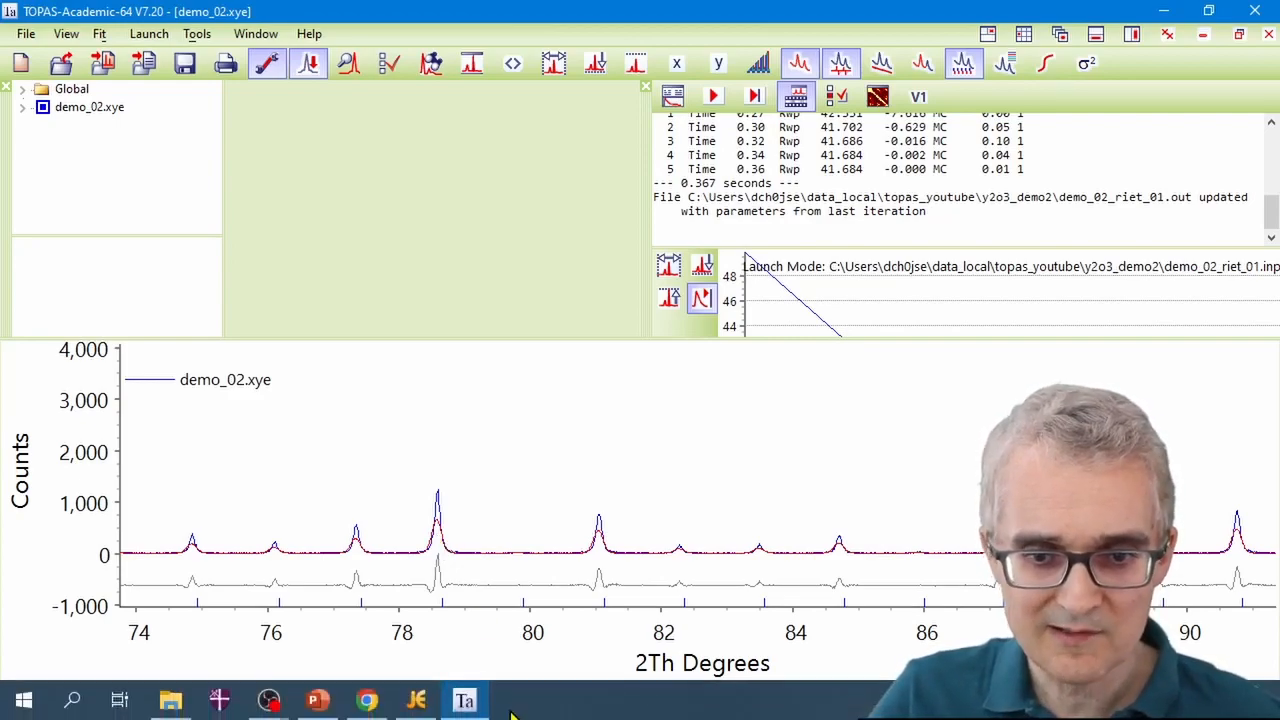
# - Return to jEdit, dismiss the reload notice and free pku, pkv, pkw and the two parameters after pkz in TCHZ_Peak_Type, keeping pkz fixed
pyautogui.click(416, 700)
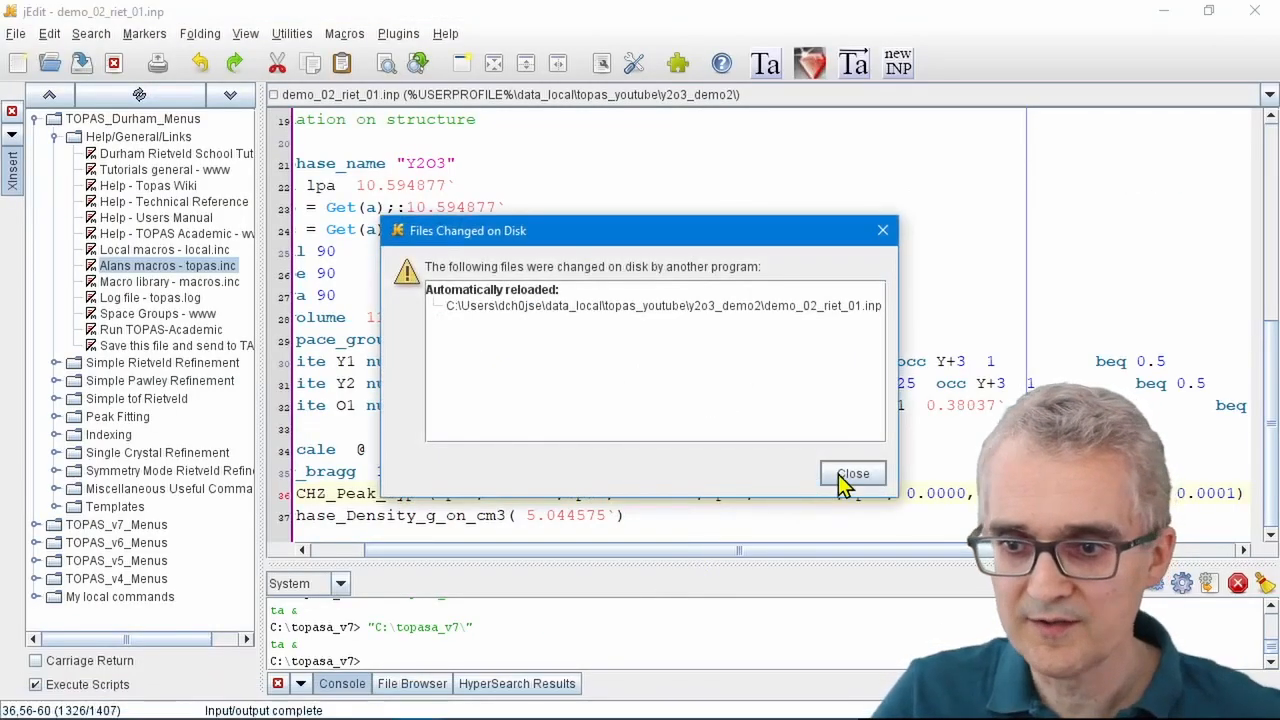
pyautogui.click(845, 476)
pyautogui.click(441, 490)
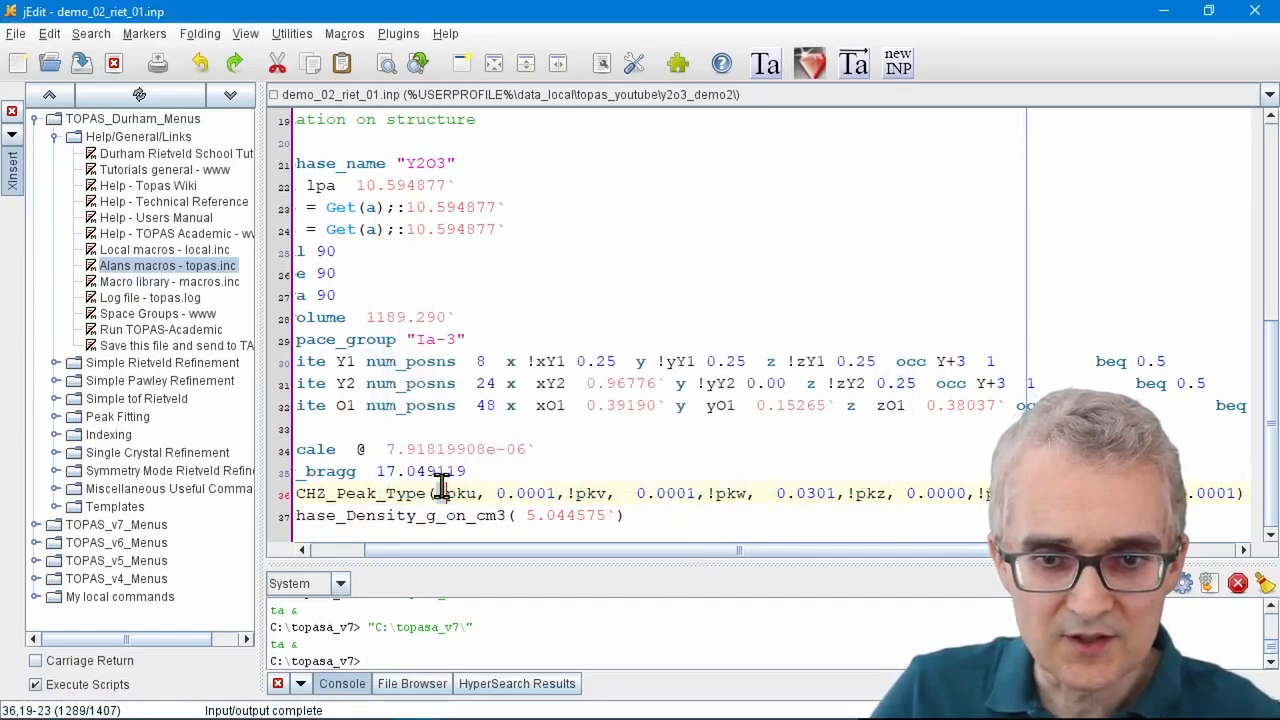
pyautogui.moveTo(567, 497); pyautogui.dragTo(576, 496)
pyautogui.moveTo(717, 497); pyautogui.dragTo(705, 497)
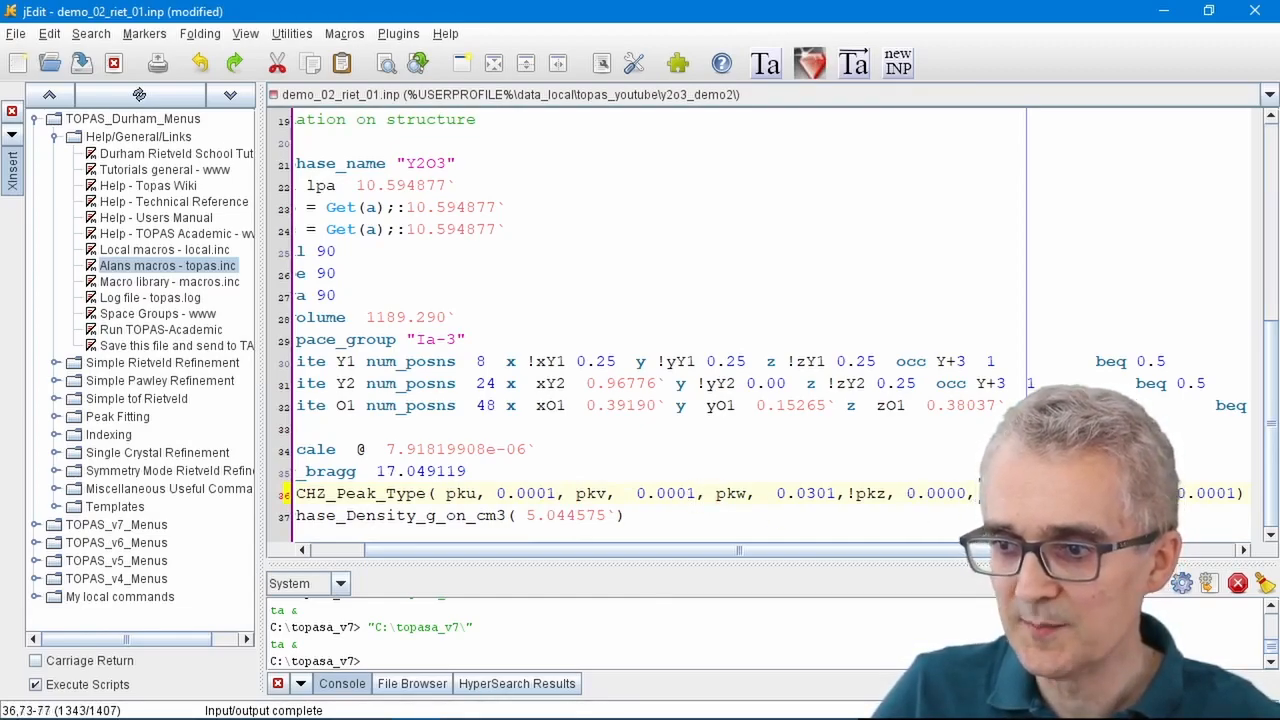
pyautogui.moveTo(1107, 496); pyautogui.dragTo(1126, 496)
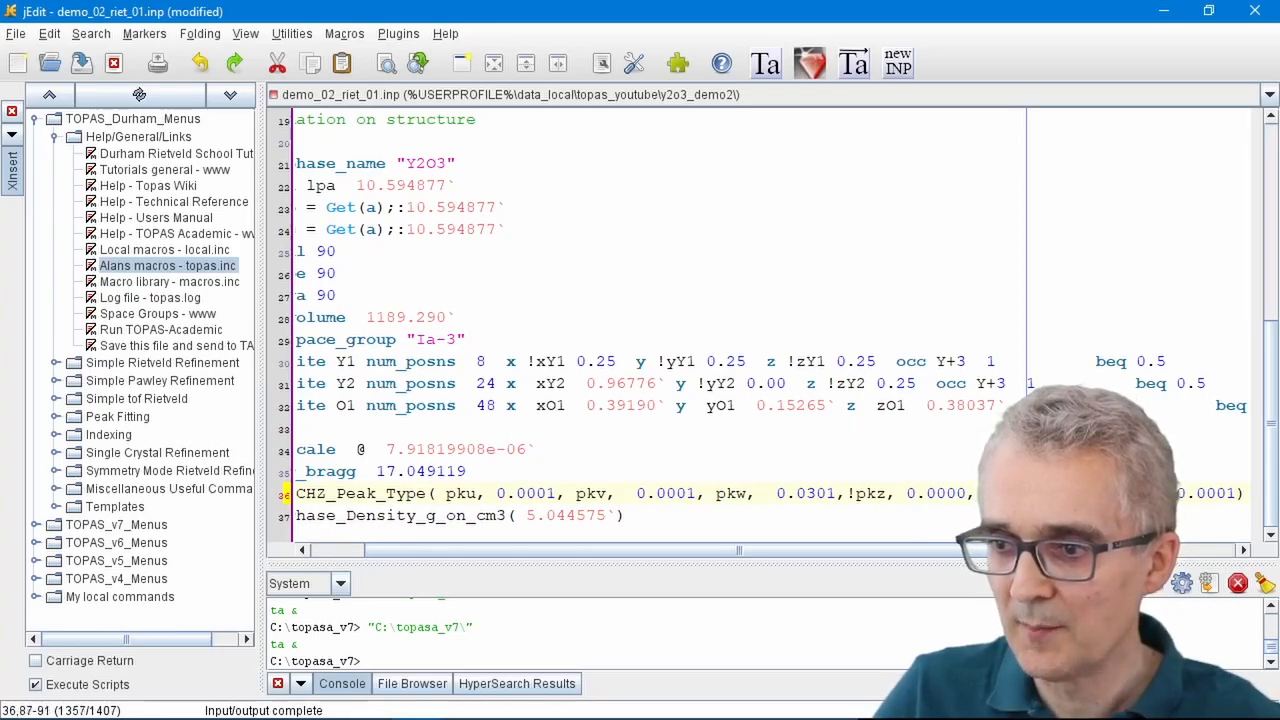
pyautogui.moveTo(837, 493); pyautogui.dragTo(925, 492)
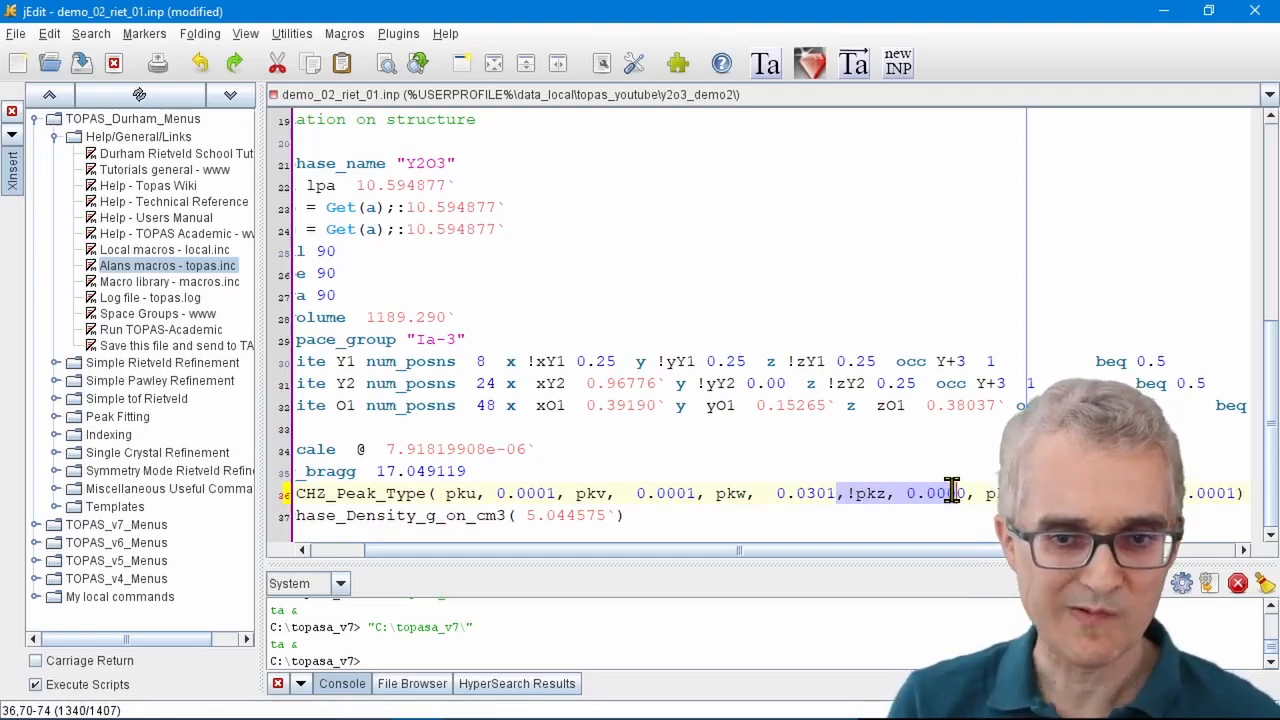
# - Send the edited input to TOPAS-Academic, run the refinement with the freed peak-shape parameters and update demo_02_riet_01.inp
pyautogui.click(854, 66)
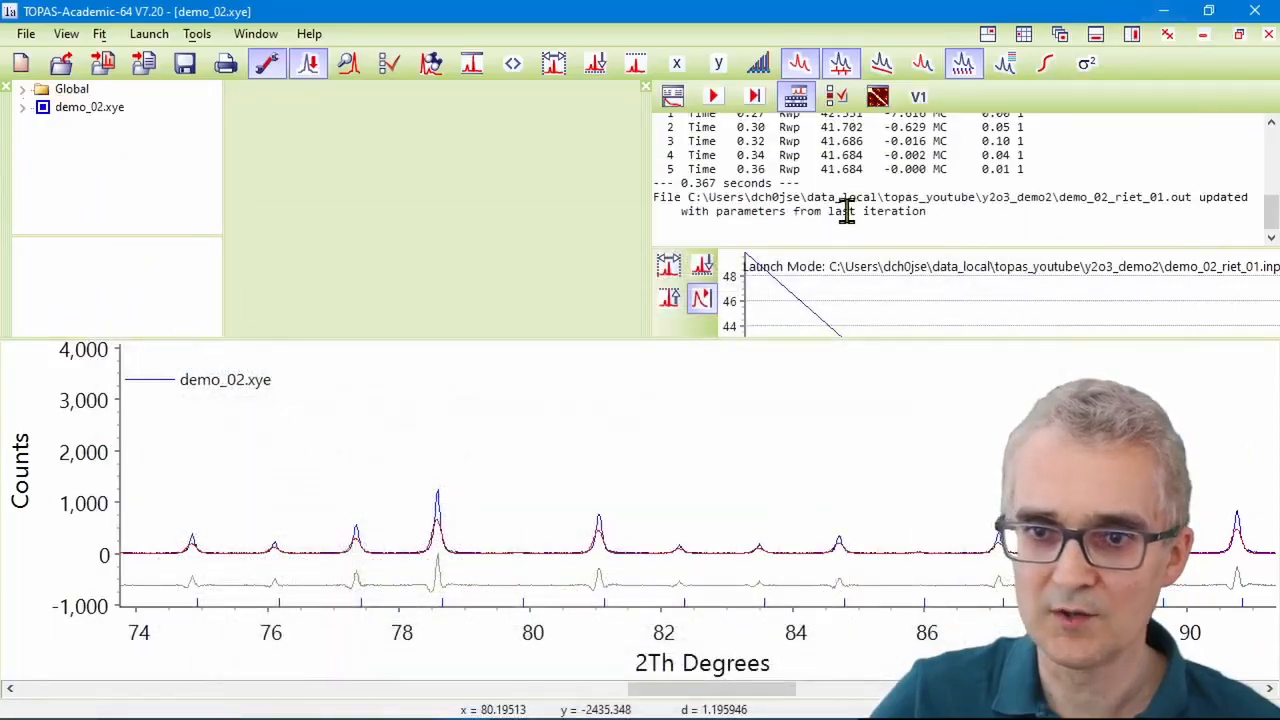
pyautogui.click(1163, 11)
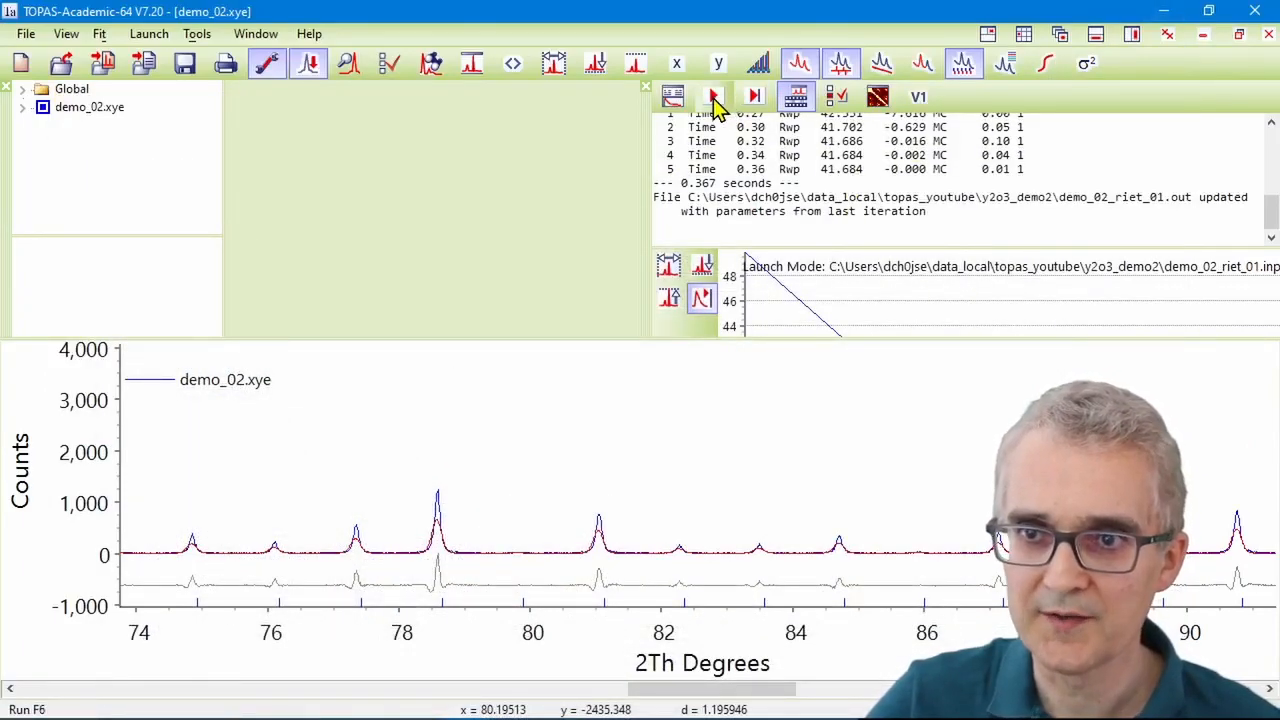
pyautogui.click(714, 99)
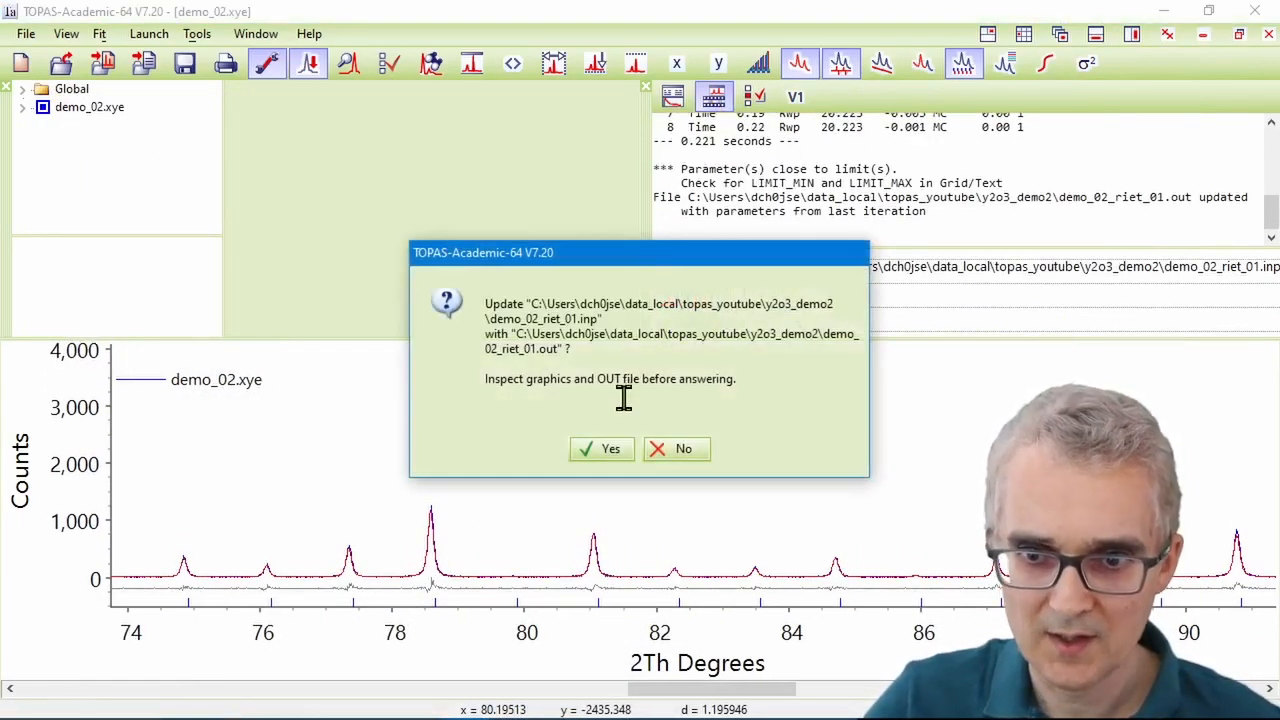
pyautogui.click(607, 450)
# - Examine the fit between 77 and 83 degrees, then the shape of the low-angle peak between 19 and 22 degrees
pyautogui.moveTo(277, 471); pyautogui.dragTo(778, 640)
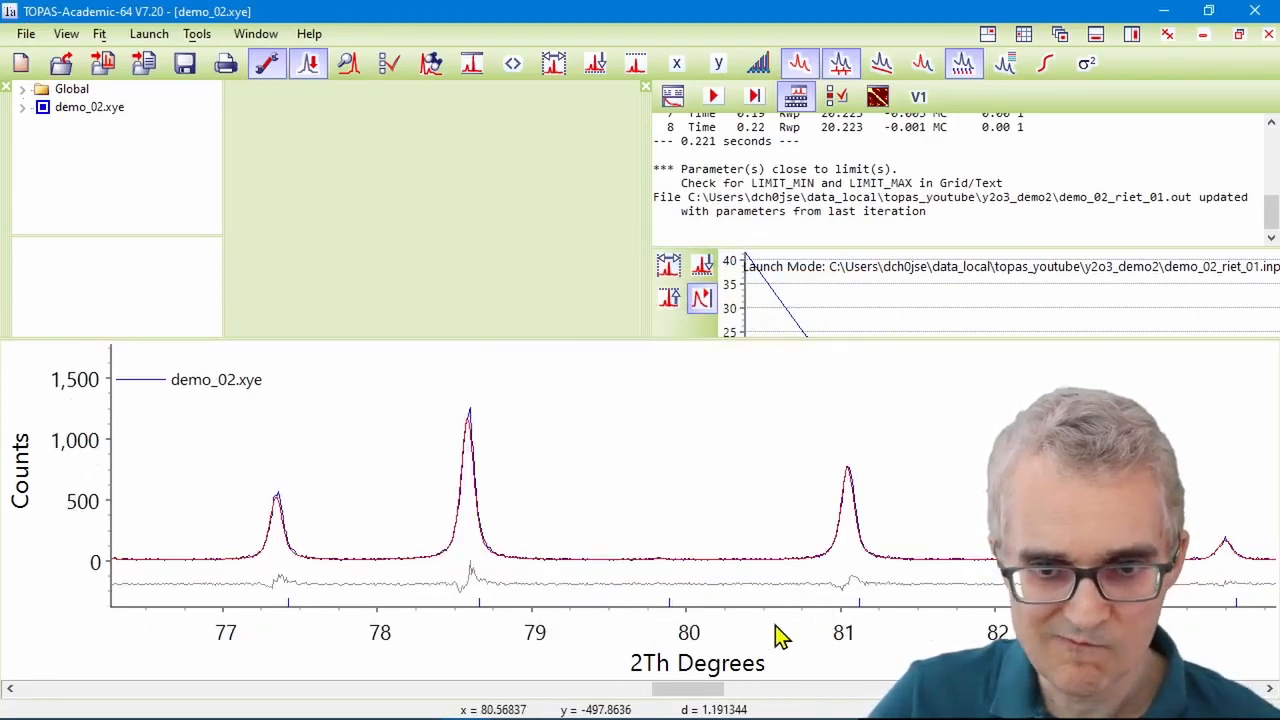
pyautogui.rightClick(645, 418)
pyautogui.click(688, 421)
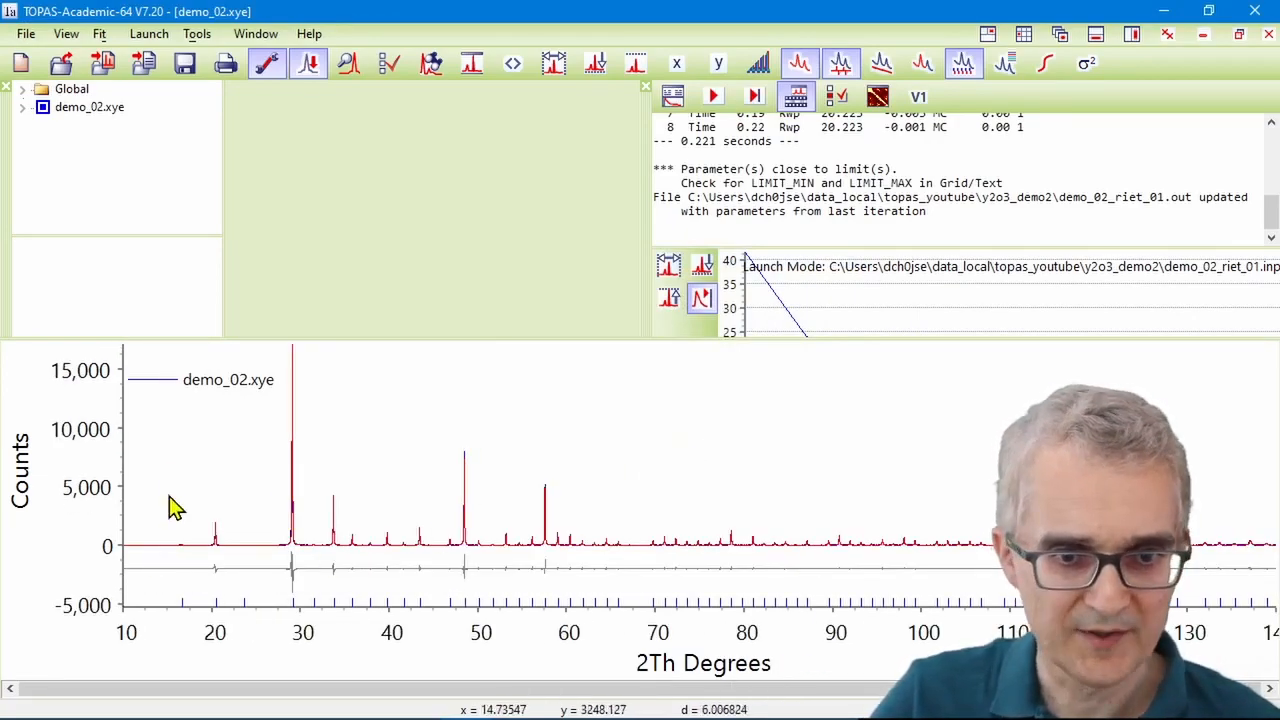
pyautogui.moveTo(220, 490); pyautogui.dragTo(399, 590)
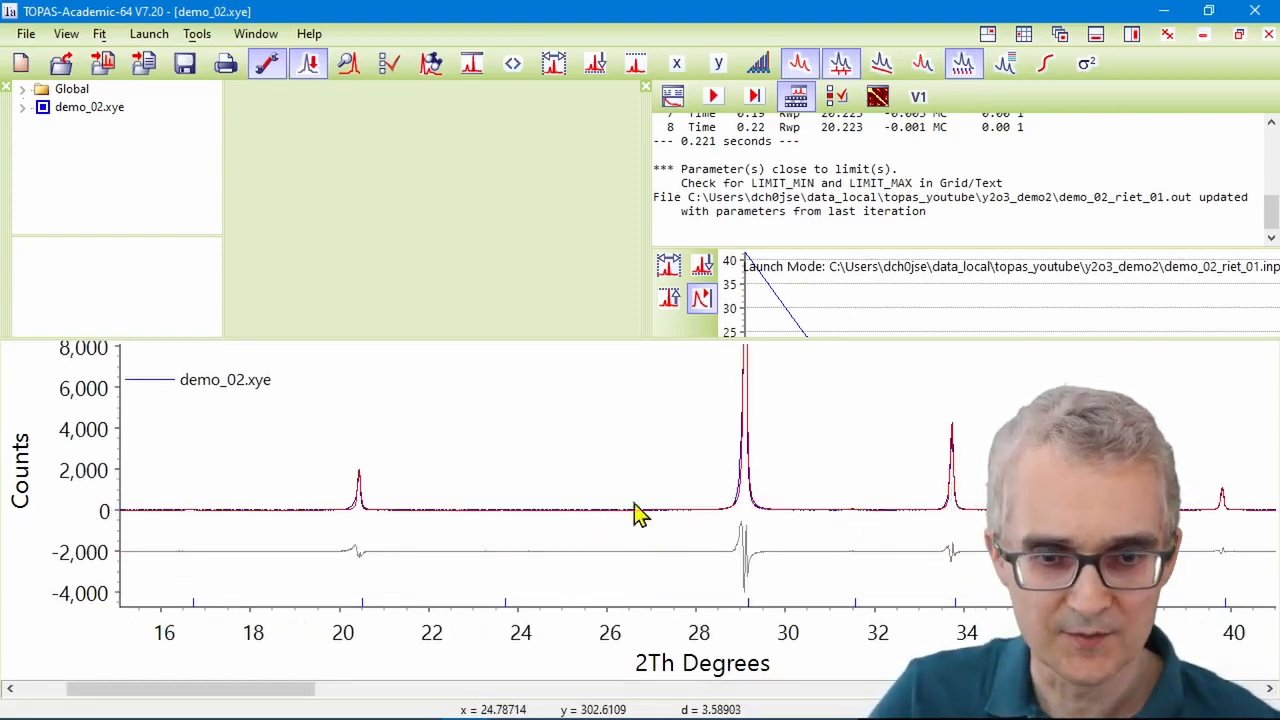
pyautogui.moveTo(294, 426); pyautogui.dragTo(461, 568)
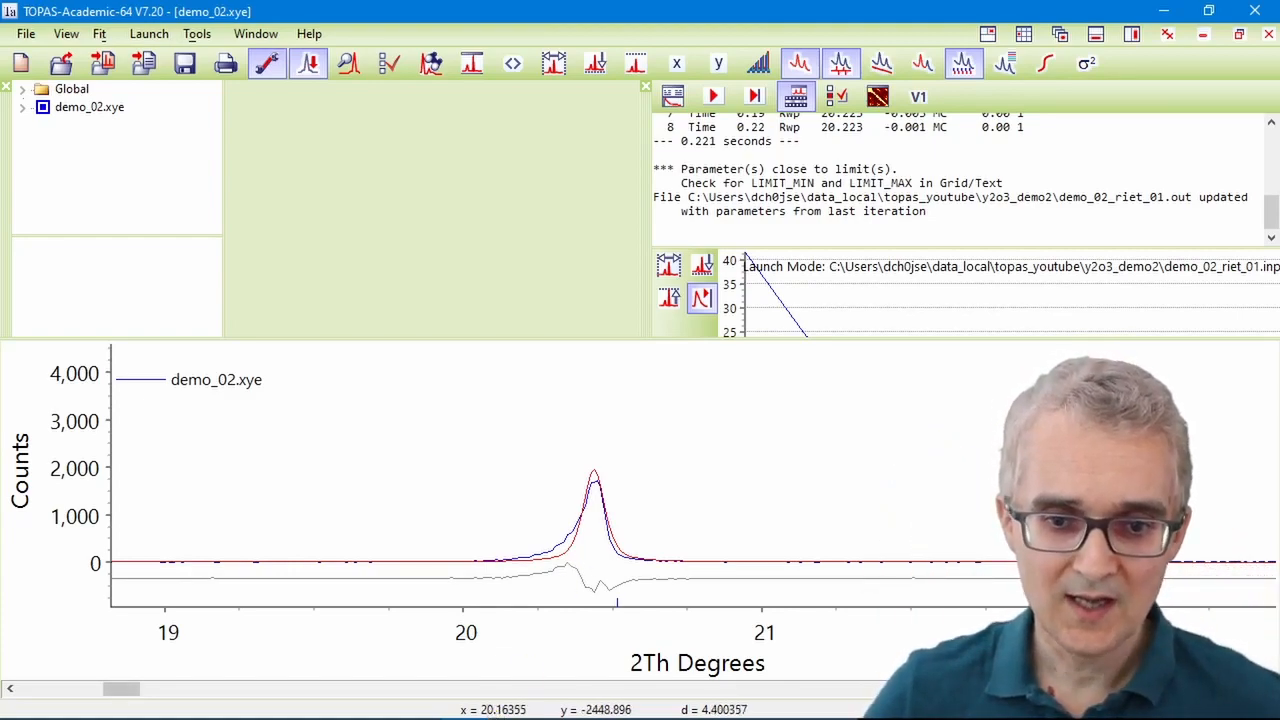
# - Return to jEdit, dismiss the reload notice and set the axial value in Simple_Axial_Model to 20, keeping it fixed
pyautogui.click(416, 700)
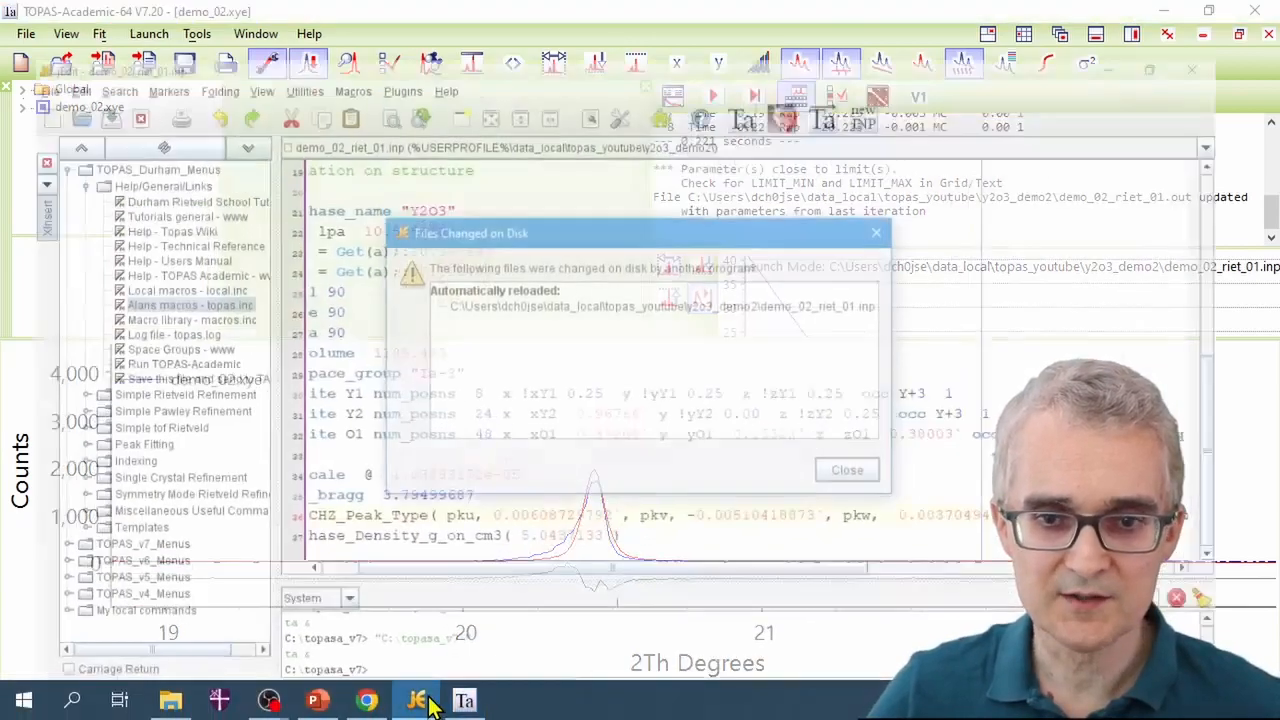
pyautogui.click(848, 466)
pyautogui.moveTo(687, 550); pyautogui.dragTo(620, 550)
pyautogui.scroll(6, 470, 400)
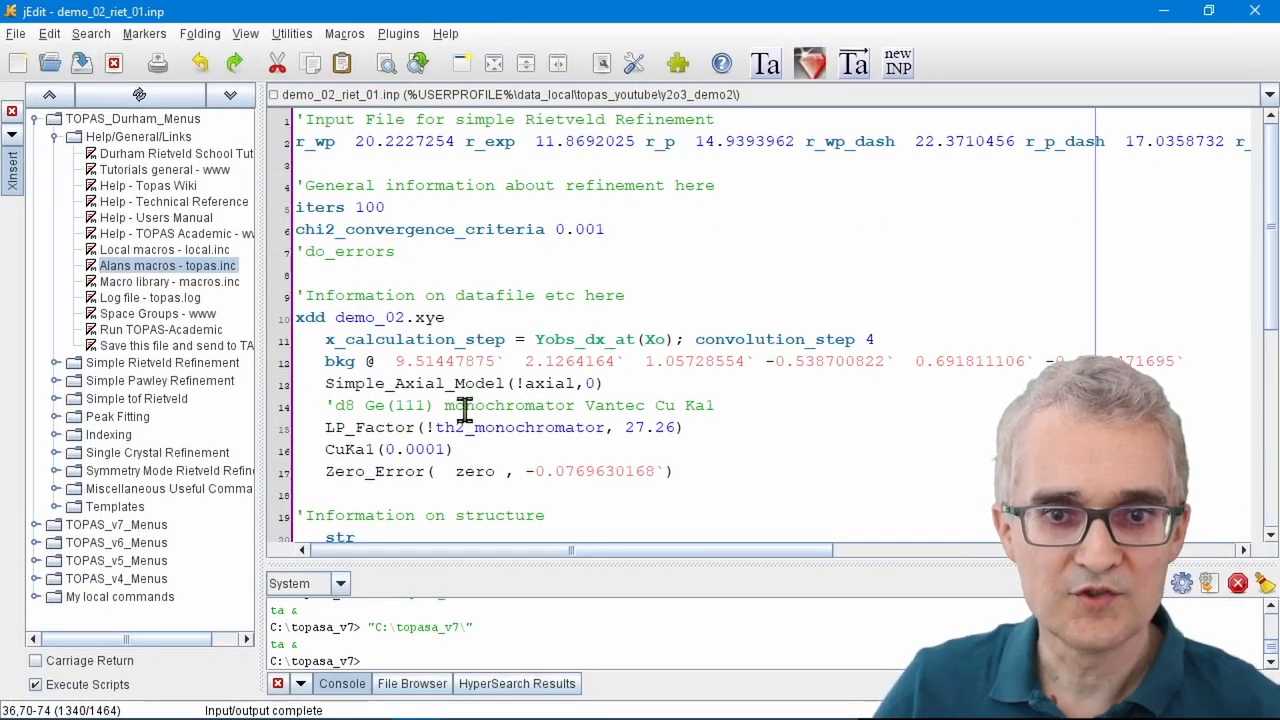
pyautogui.click(297, 388)
pyautogui.moveTo(297, 388); pyautogui.dragTo(297, 402)
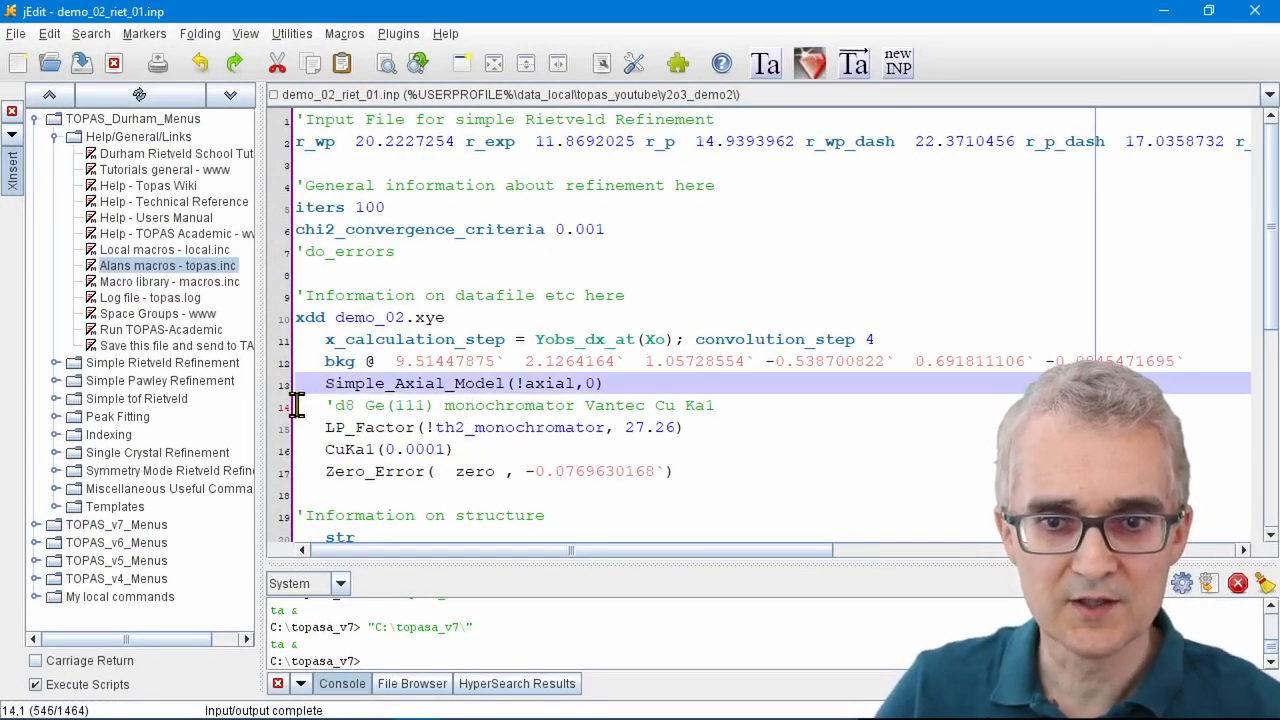
pyautogui.click(566, 427)
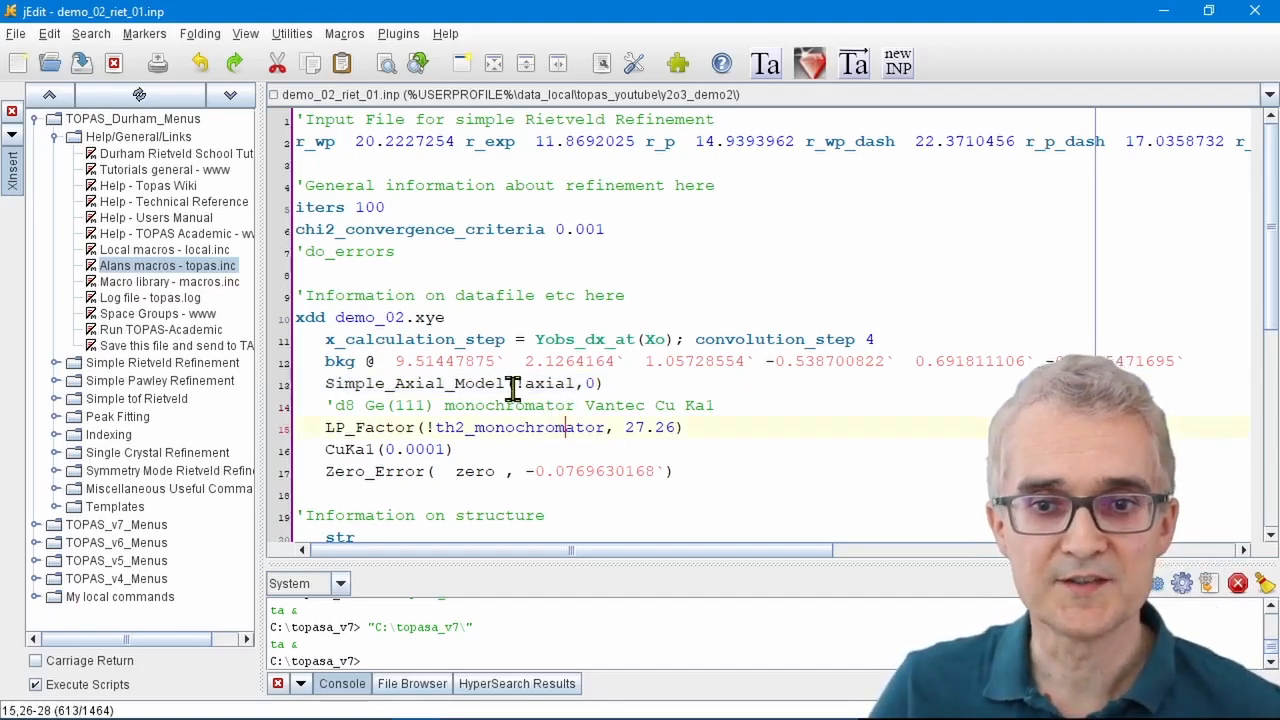
pyautogui.click(585, 383)
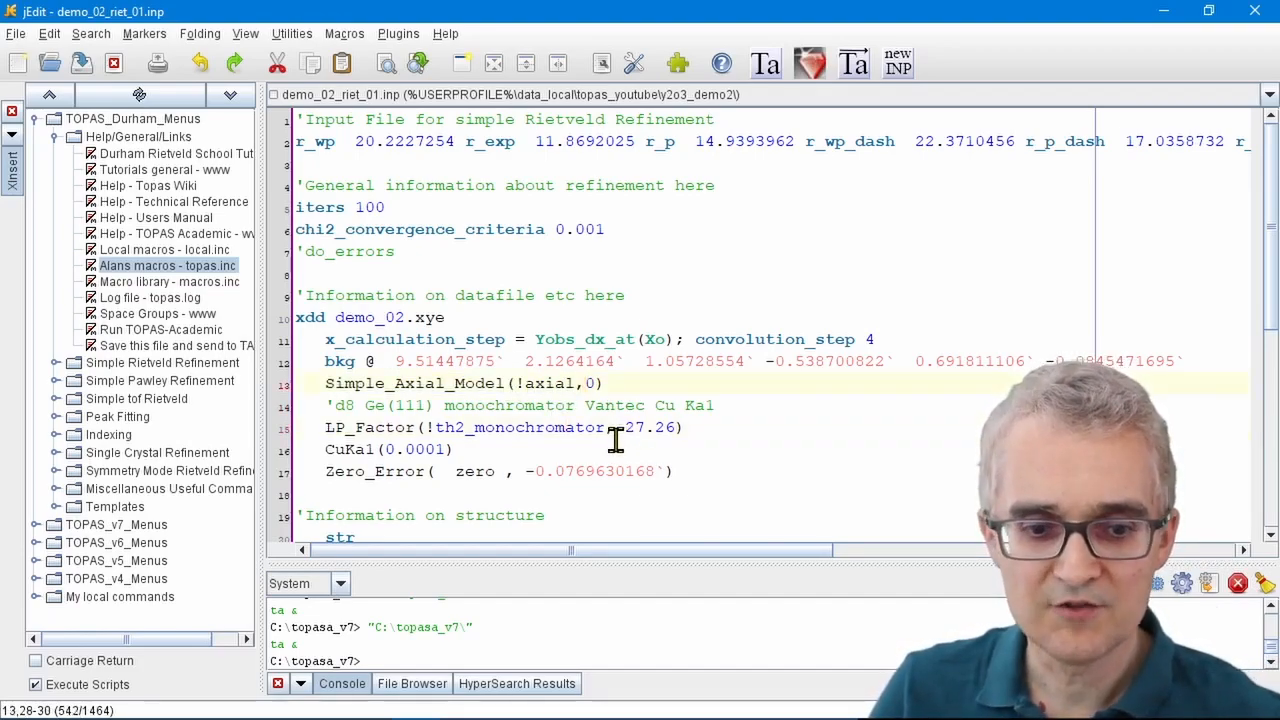
pyautogui.write('2')
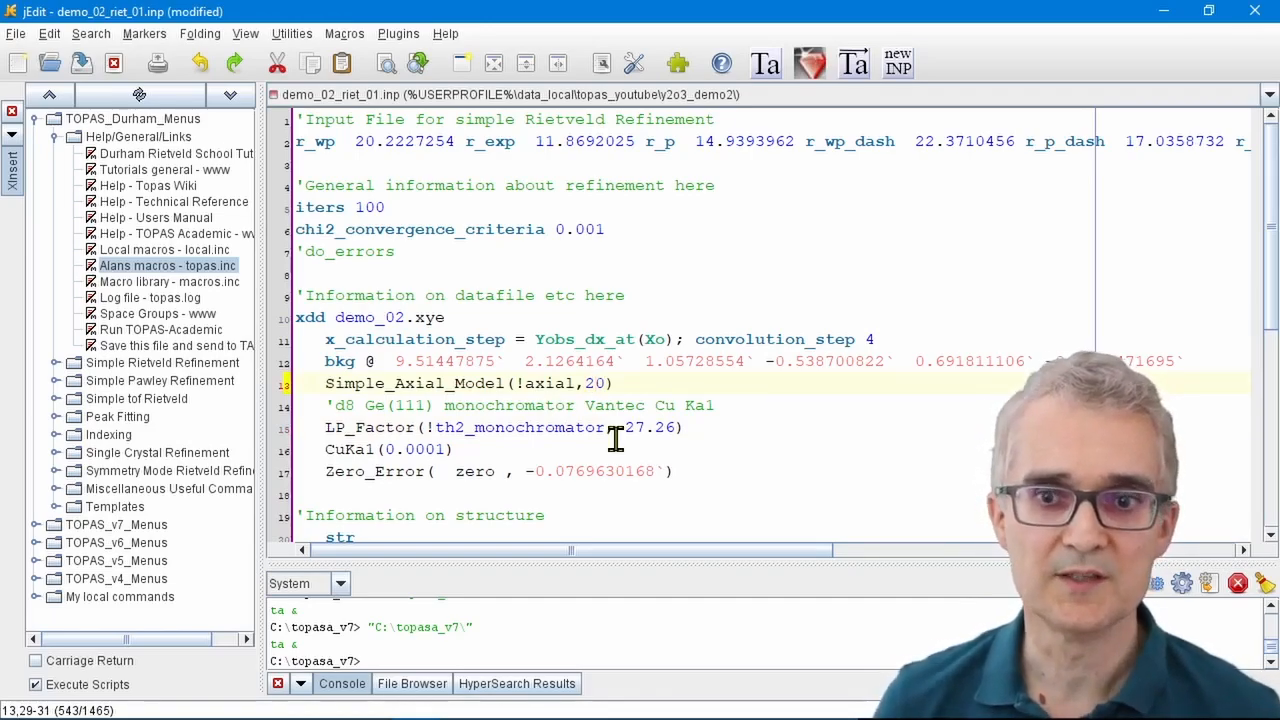
# - Send the input to TOPAS-Academic, calculate a single step to check the peak asymmetry, stop the refinement and update the input file
pyautogui.click(851, 66)
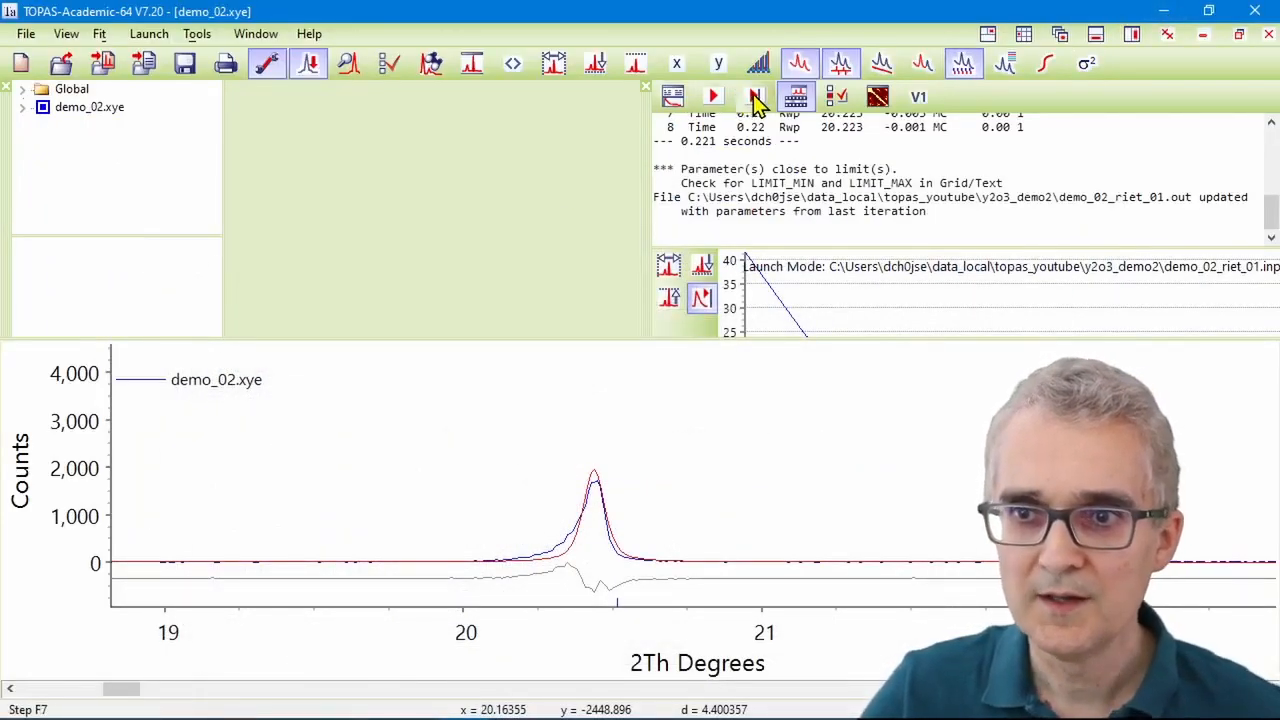
pyautogui.click(757, 97)
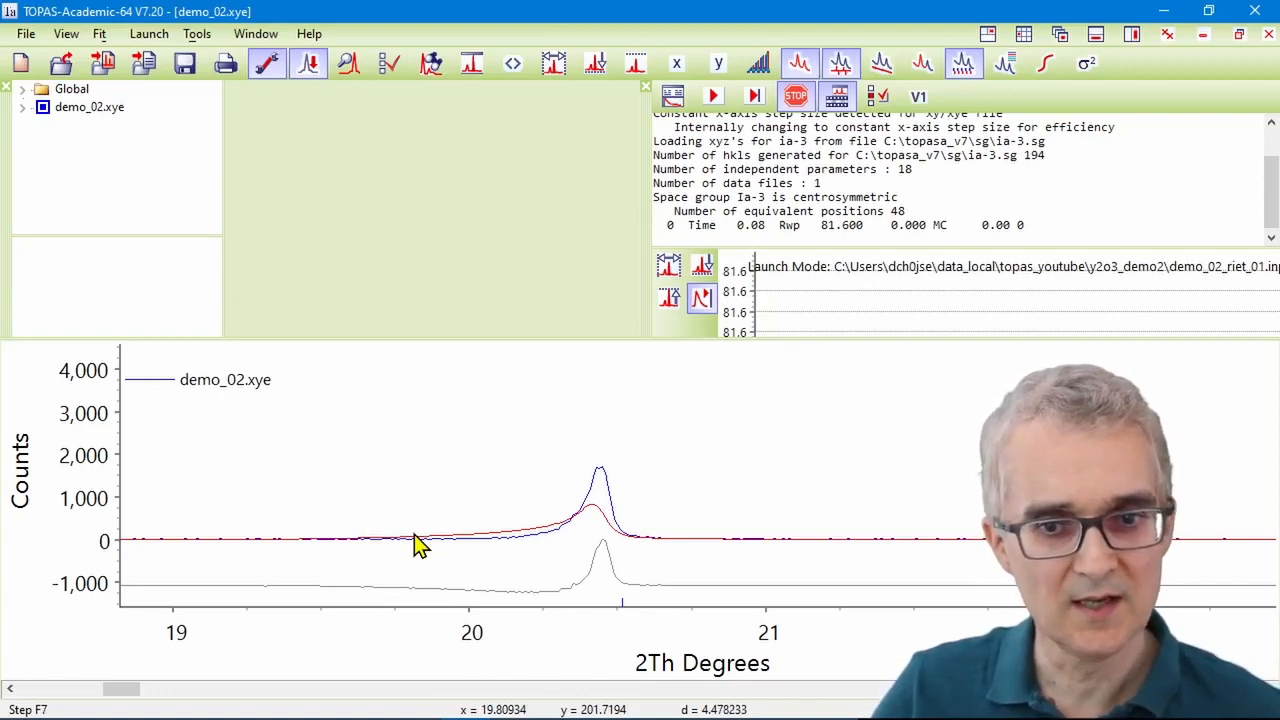
pyautogui.click(795, 97)
pyautogui.click(592, 455)
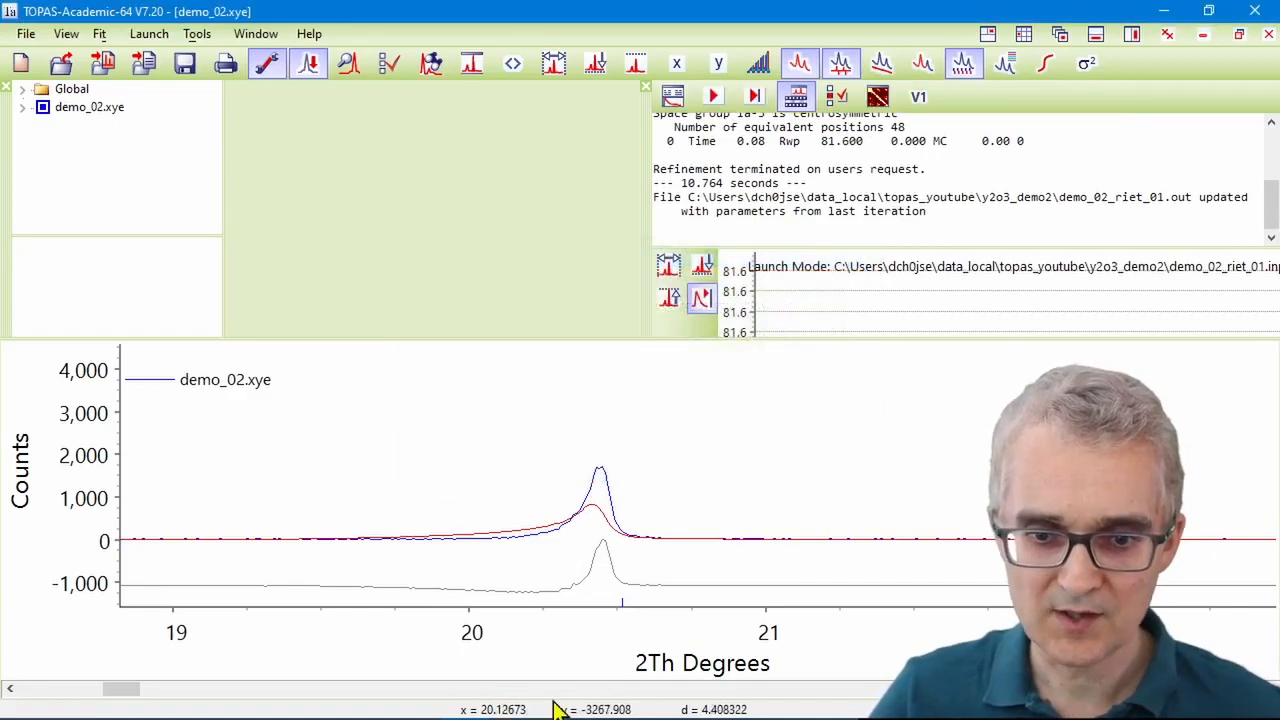
# - Return to jEdit, dismiss the reload notice, set the Simple_Axial_Model value to 10 and free the axial parameter for refinement
pyautogui.click(418, 701)
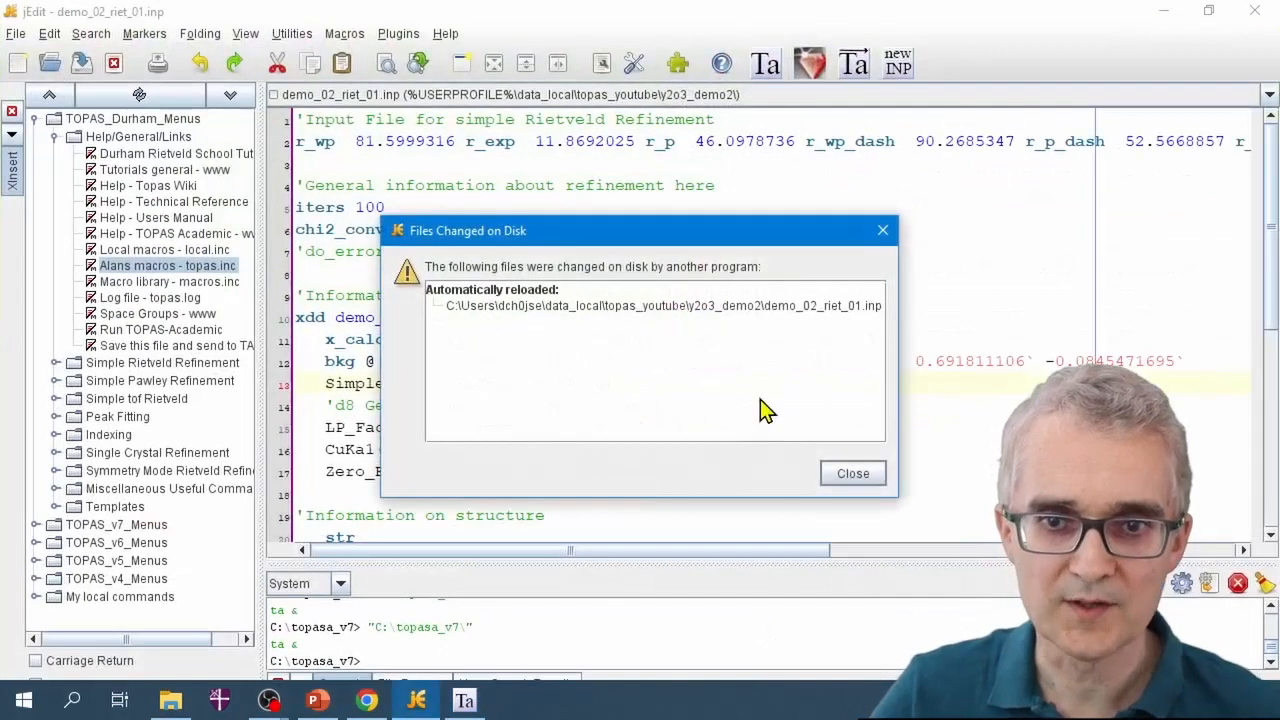
pyautogui.click(862, 478)
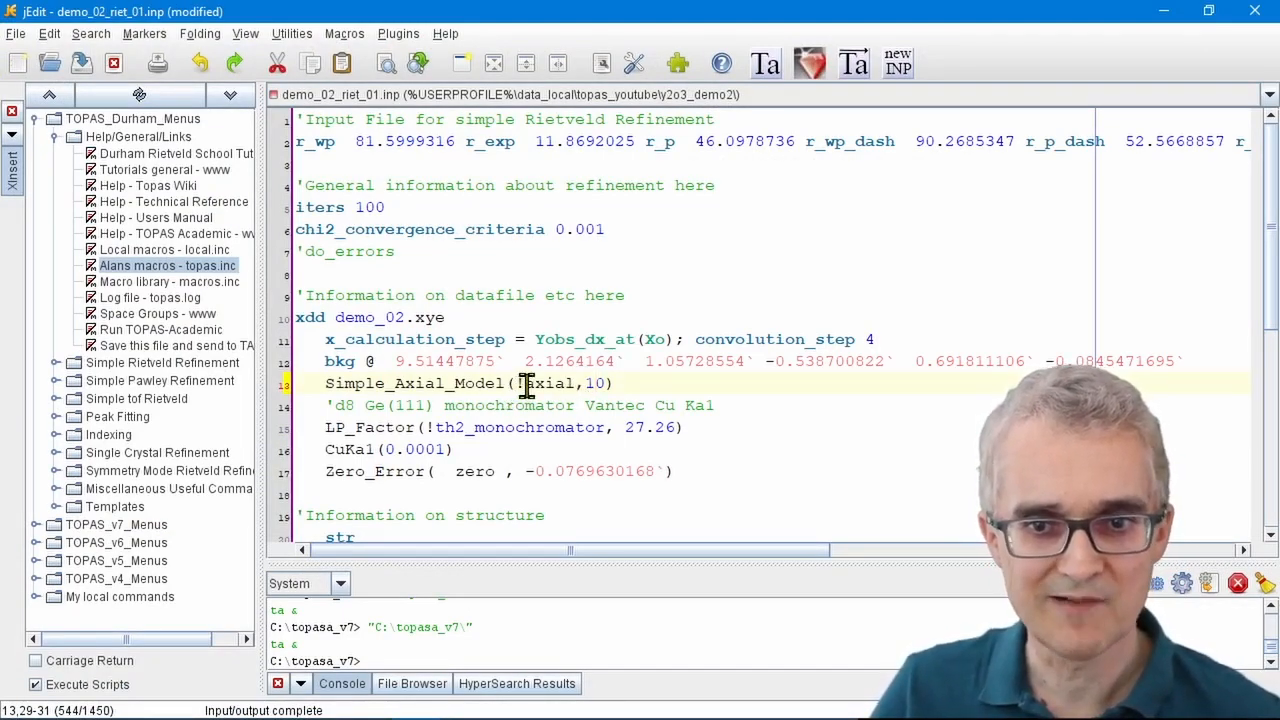
pyautogui.press('BackSpace')
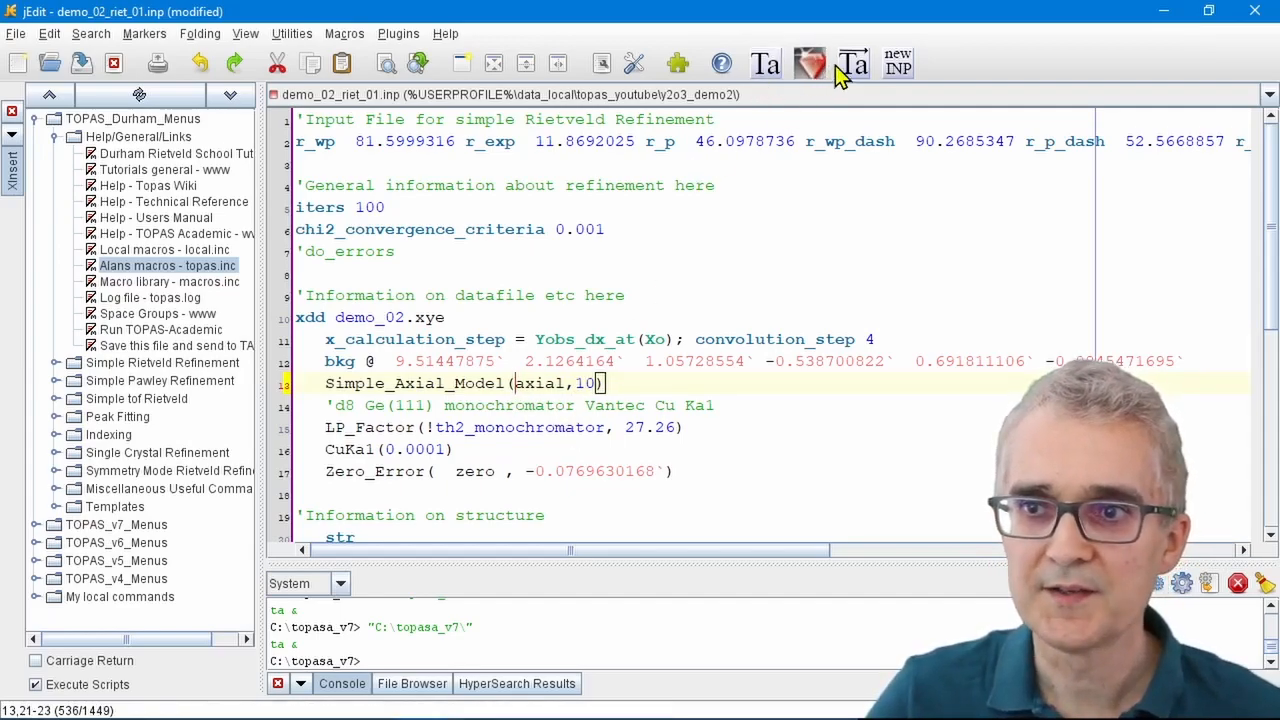
# - Send the input to TOPAS-Academic, calculate a single step, continue to a full refinement with axial refined and update demo_02_riet_01.inp
pyautogui.click(864, 74)
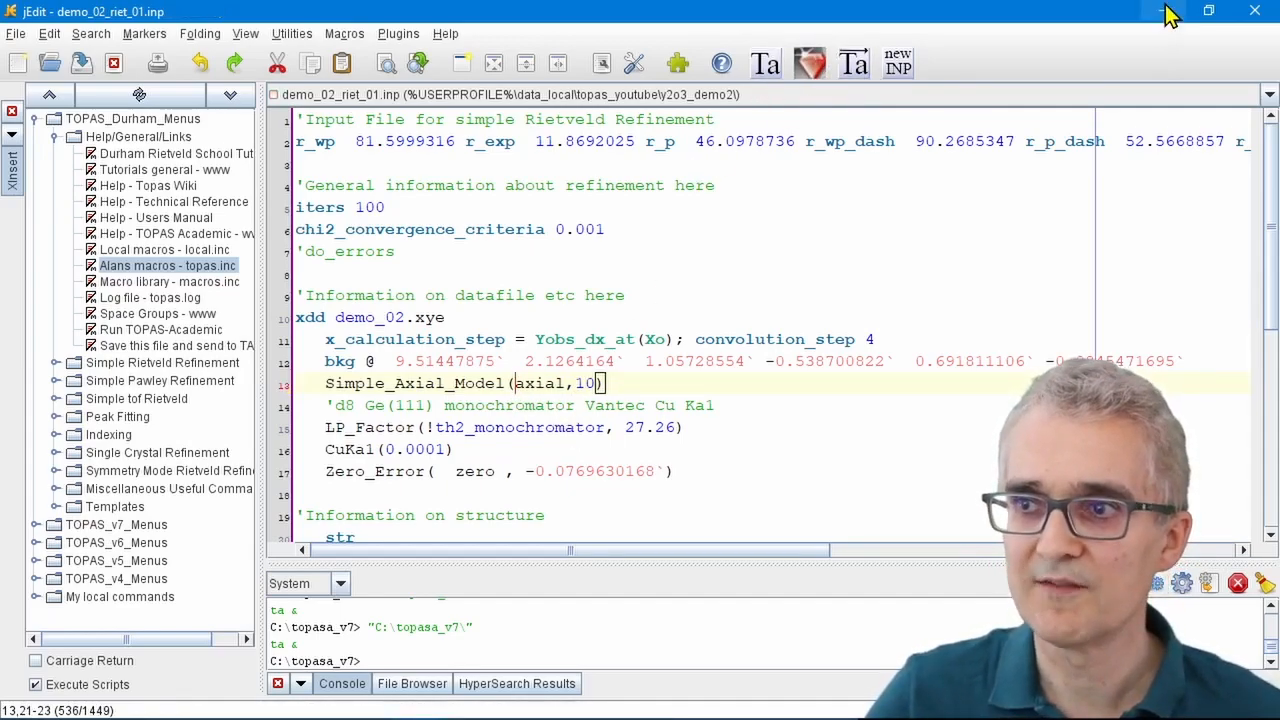
pyautogui.click(1166, 10)
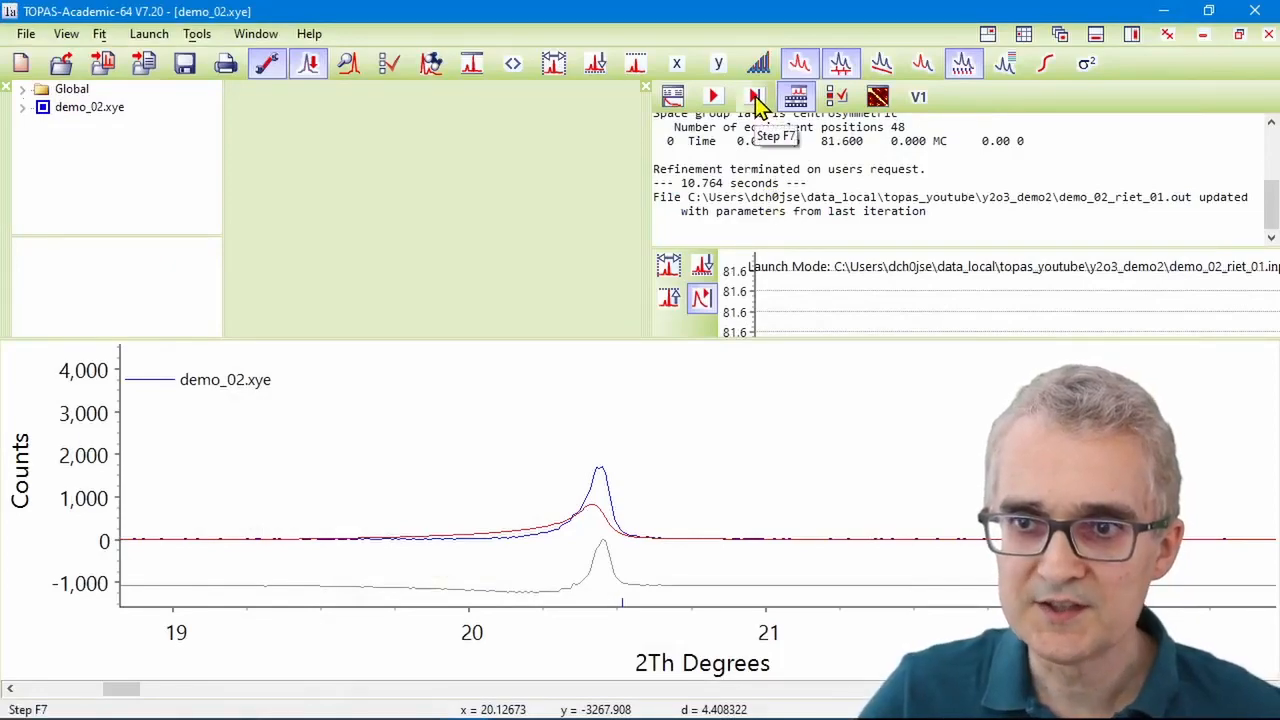
pyautogui.click(756, 97)
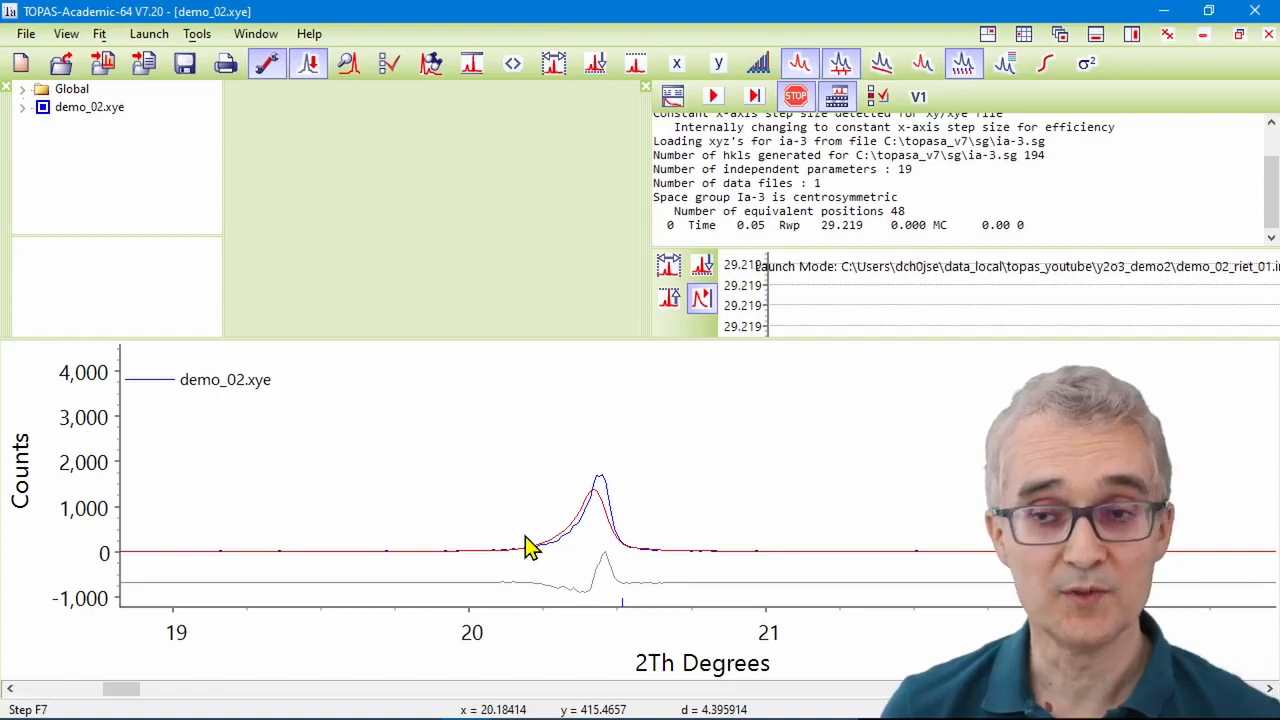
pyautogui.click(714, 96)
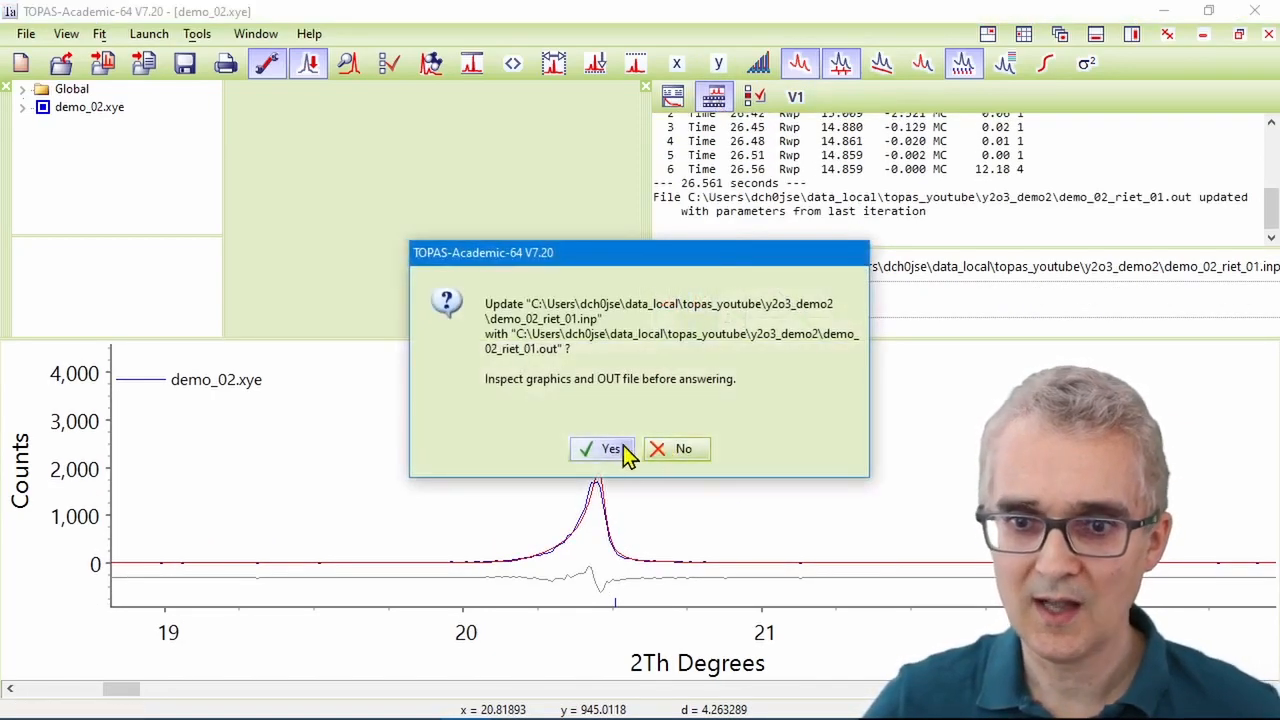
pyautogui.click(607, 449)
# - Check the Rwp of the last iteration and examine the fit of the low-angle peak between 19 and 22 degrees
pyautogui.moveTo(820, 169); pyautogui.dragTo(866, 169)
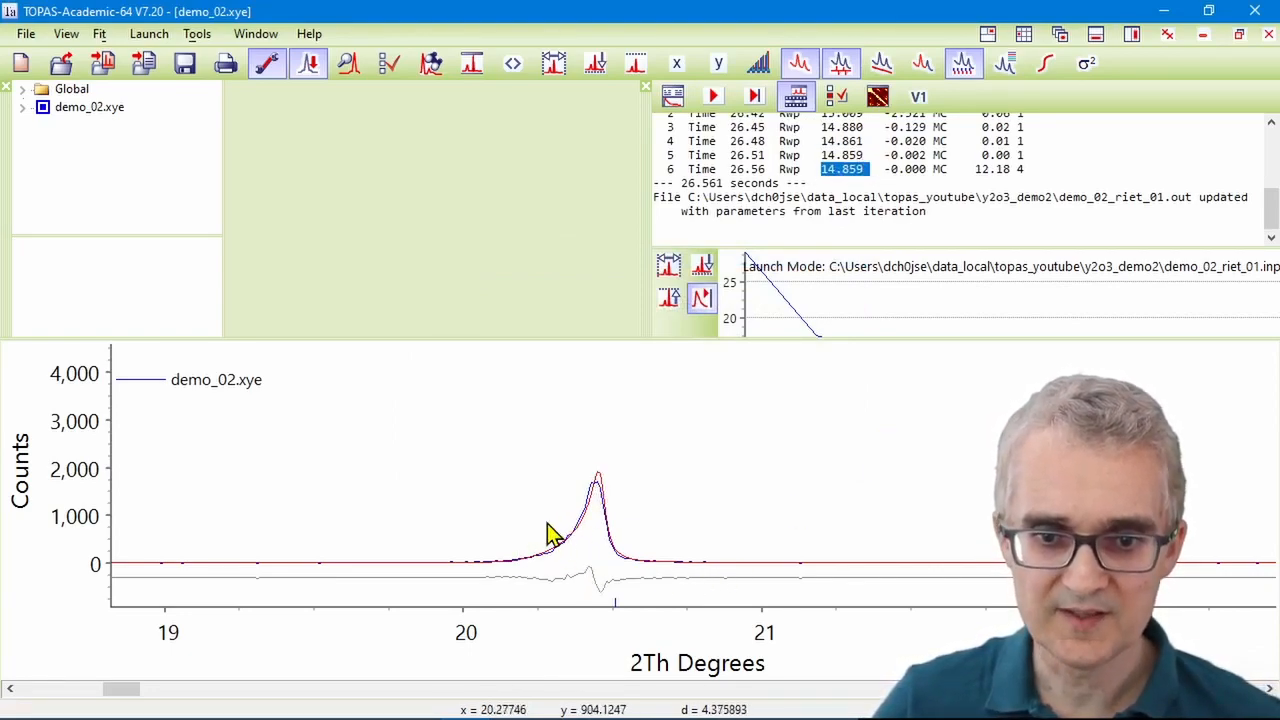
pyautogui.moveTo(780, 393); pyautogui.dragTo(777, 391)
pyautogui.rightClick(776, 391)
pyautogui.press('Escape')
pyautogui.moveTo(816, 444); pyautogui.dragTo(811, 444)
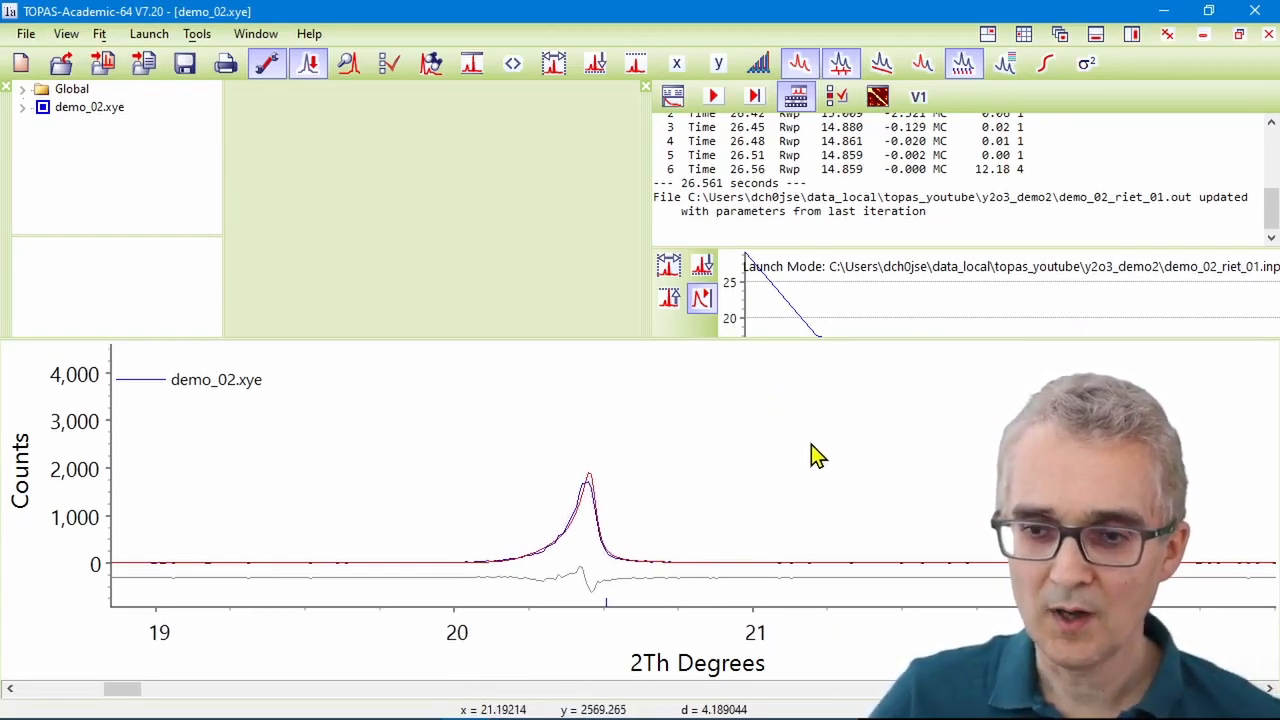
# - Inspect the fit of the high-angle peaks between 93 and 106 degrees and between 118 and 126 degrees
pyautogui.moveTo(768, 476); pyautogui.dragTo(1008, 606)
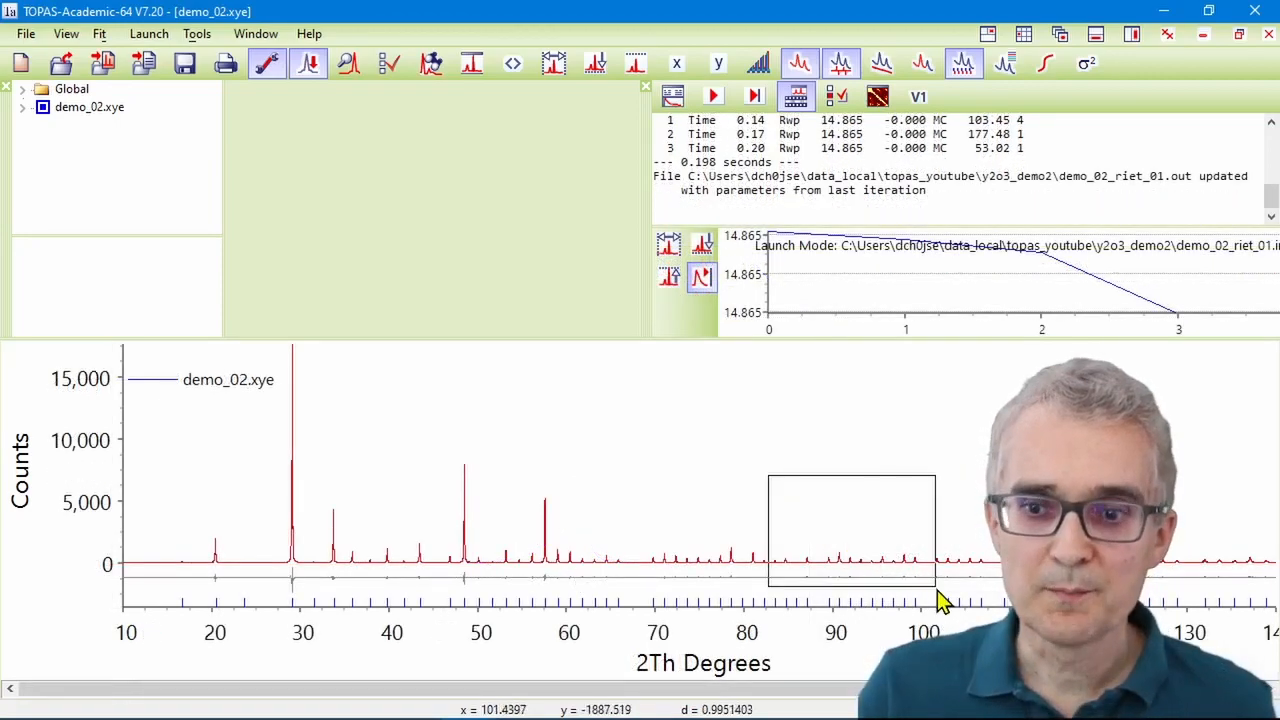
pyautogui.moveTo(474, 522); pyautogui.dragTo(1007, 610)
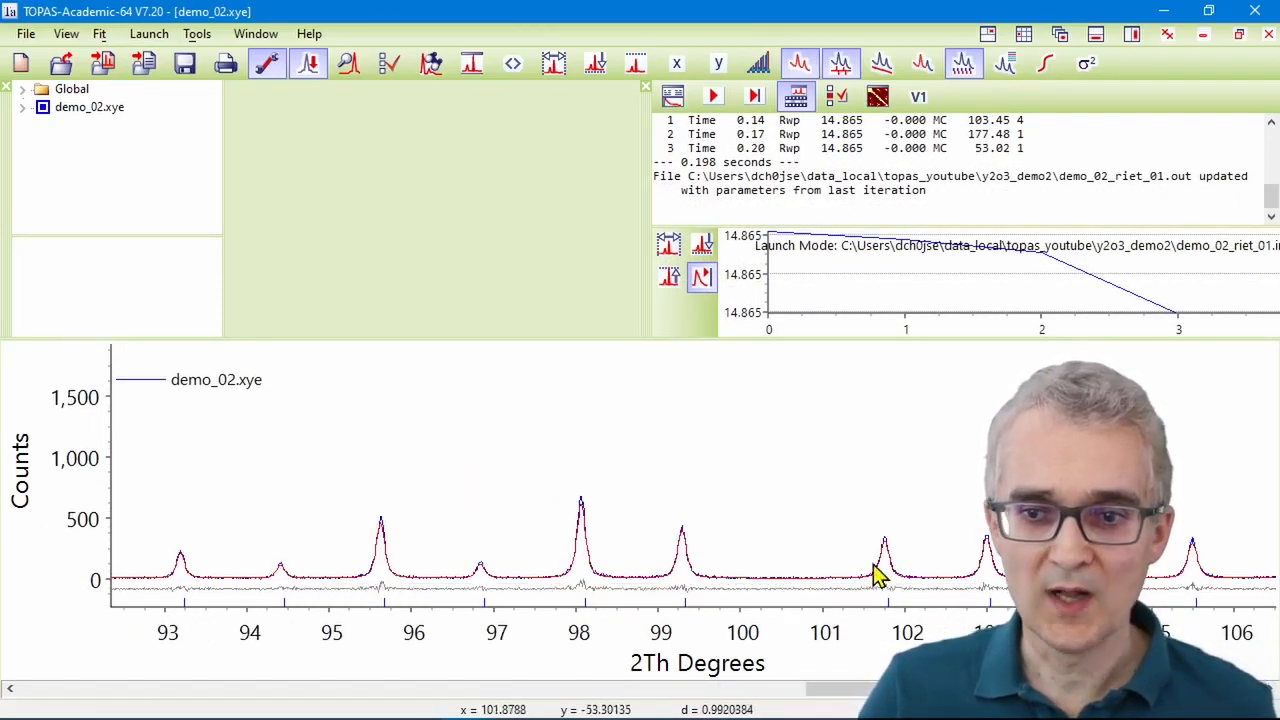
pyautogui.rightClick(716, 463)
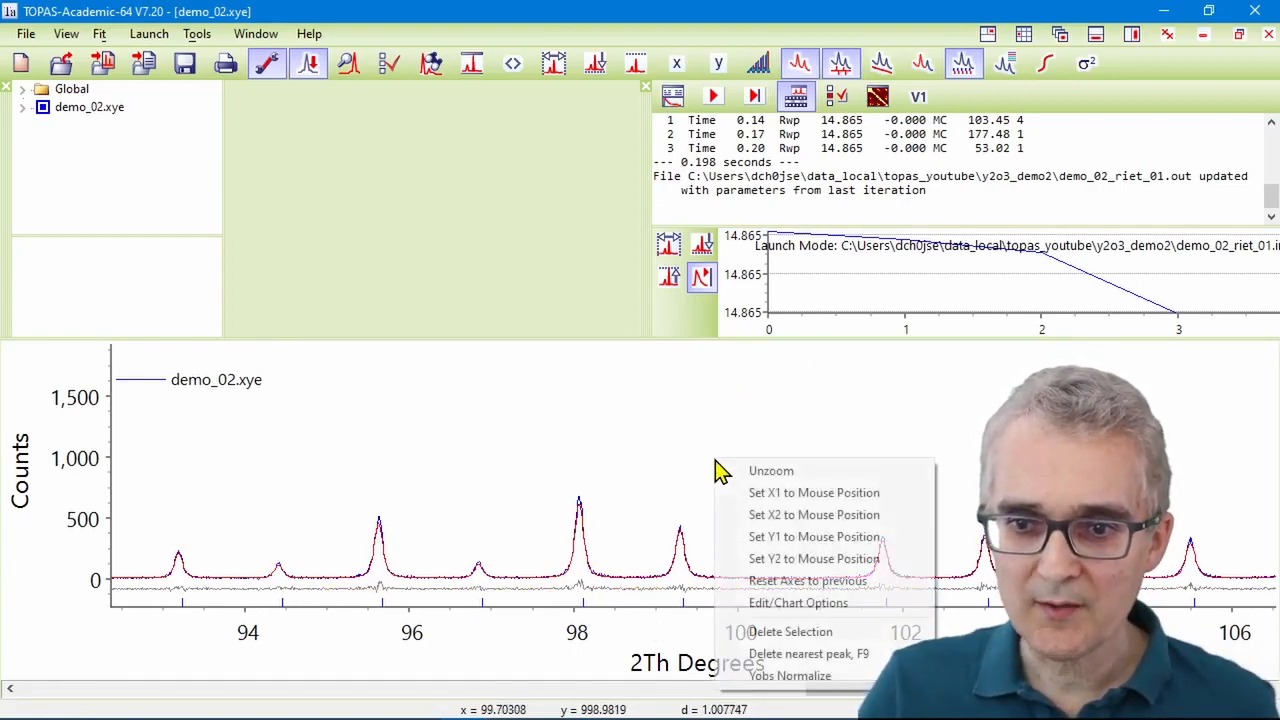
pyautogui.click(770, 472)
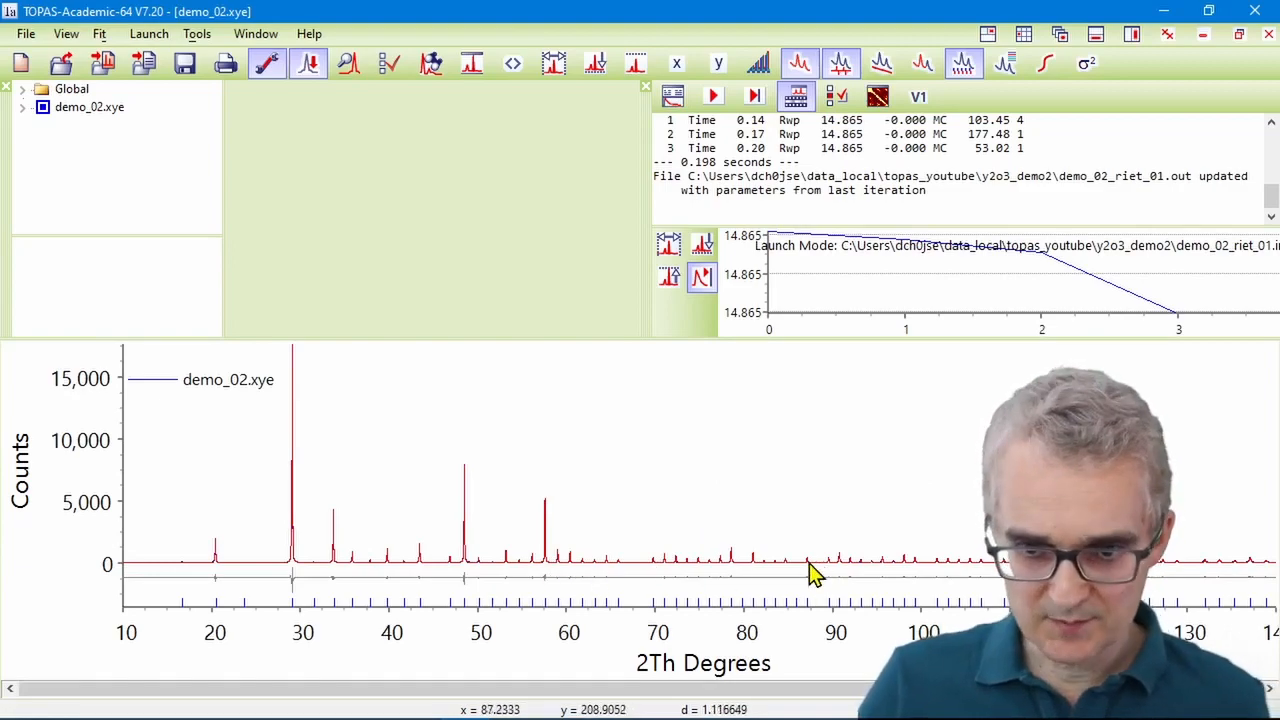
pyautogui.moveTo(1001, 518); pyautogui.dragTo(1270, 605)
pyautogui.moveTo(470, 505); pyautogui.dragTo(777, 623)
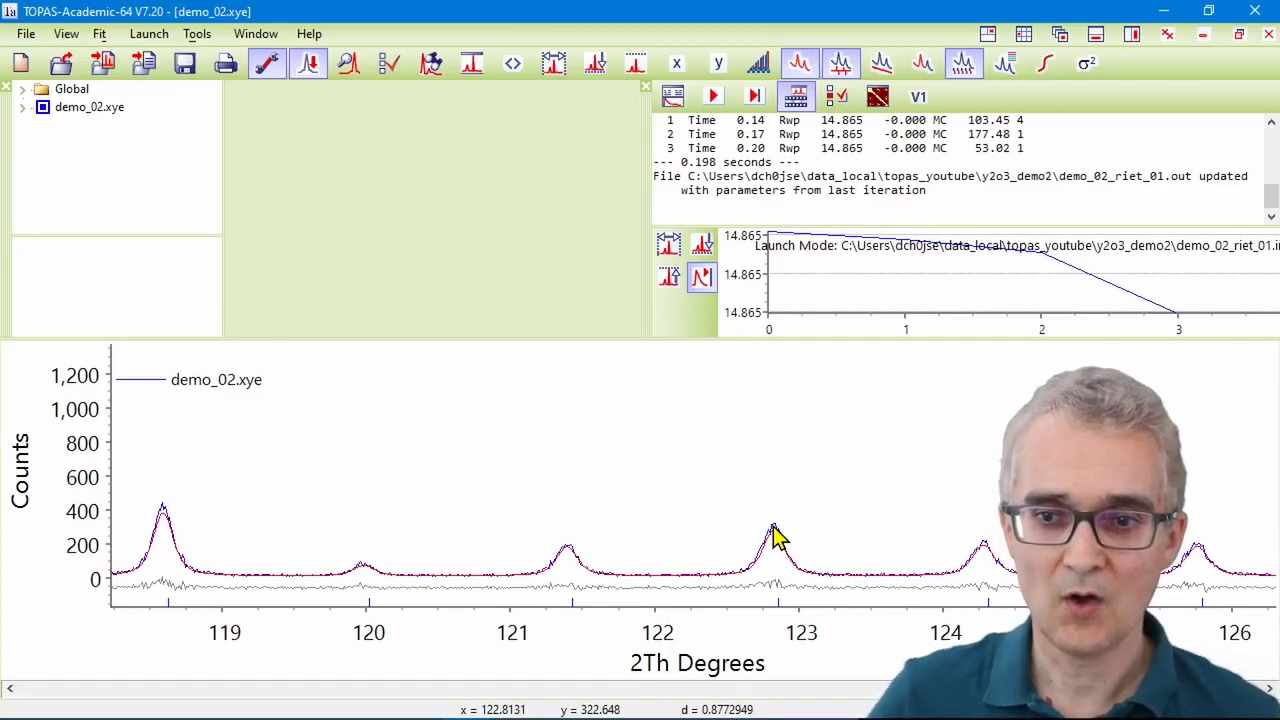
# - Return to jEdit, dismiss the reload notice and examine the beq values of sites Y1, Y2 and O1
pyautogui.click(1155, 12)
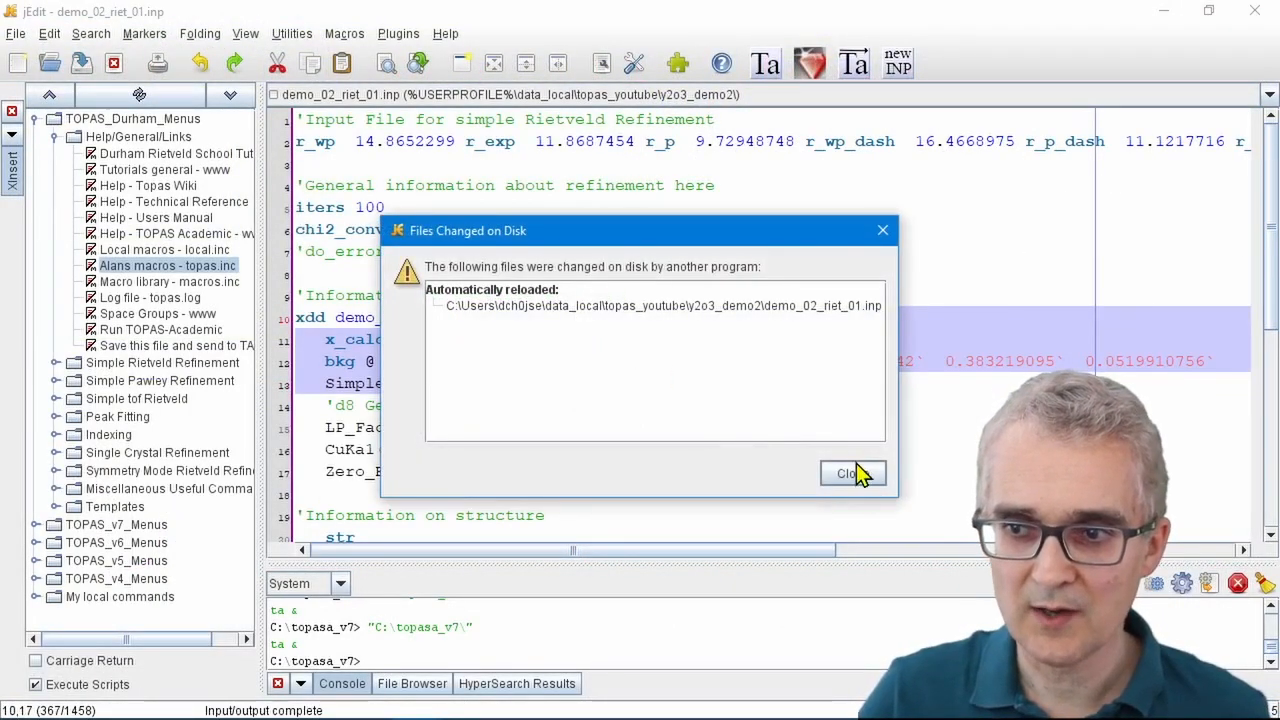
pyautogui.click(850, 474)
pyautogui.scroll(-6, 852, 470)
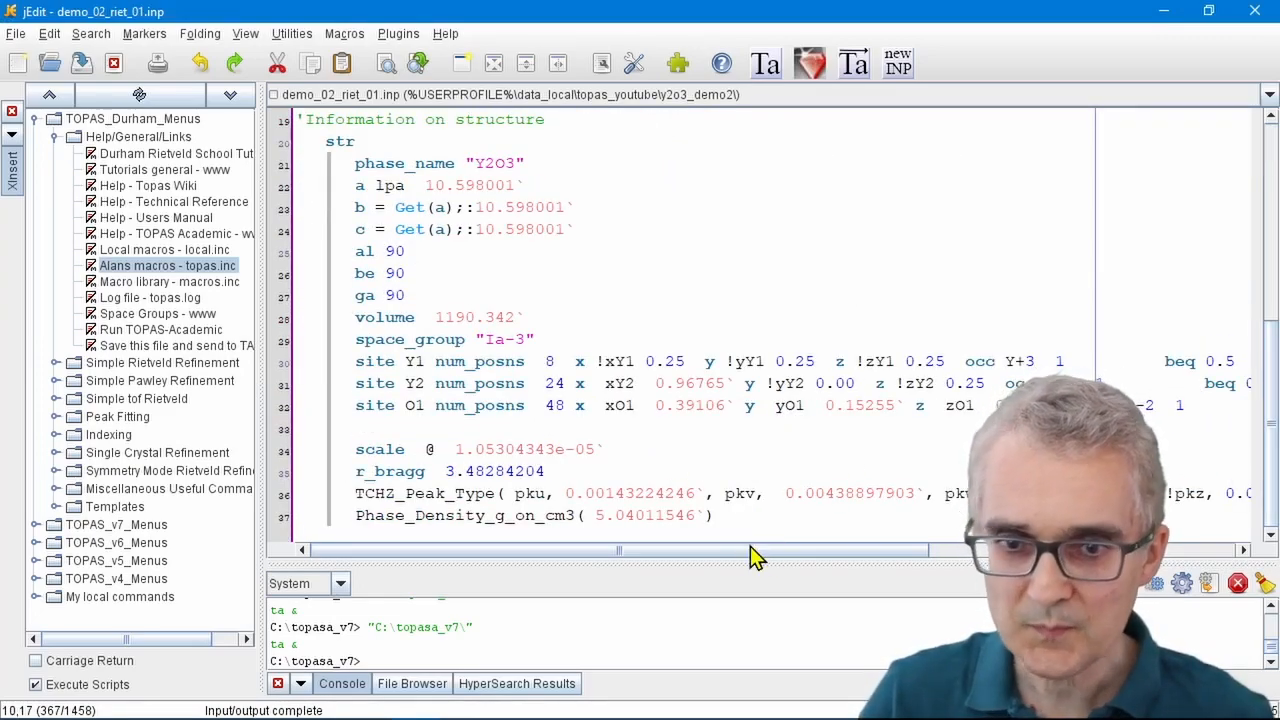
pyautogui.moveTo(810, 551); pyautogui.dragTo(952, 521)
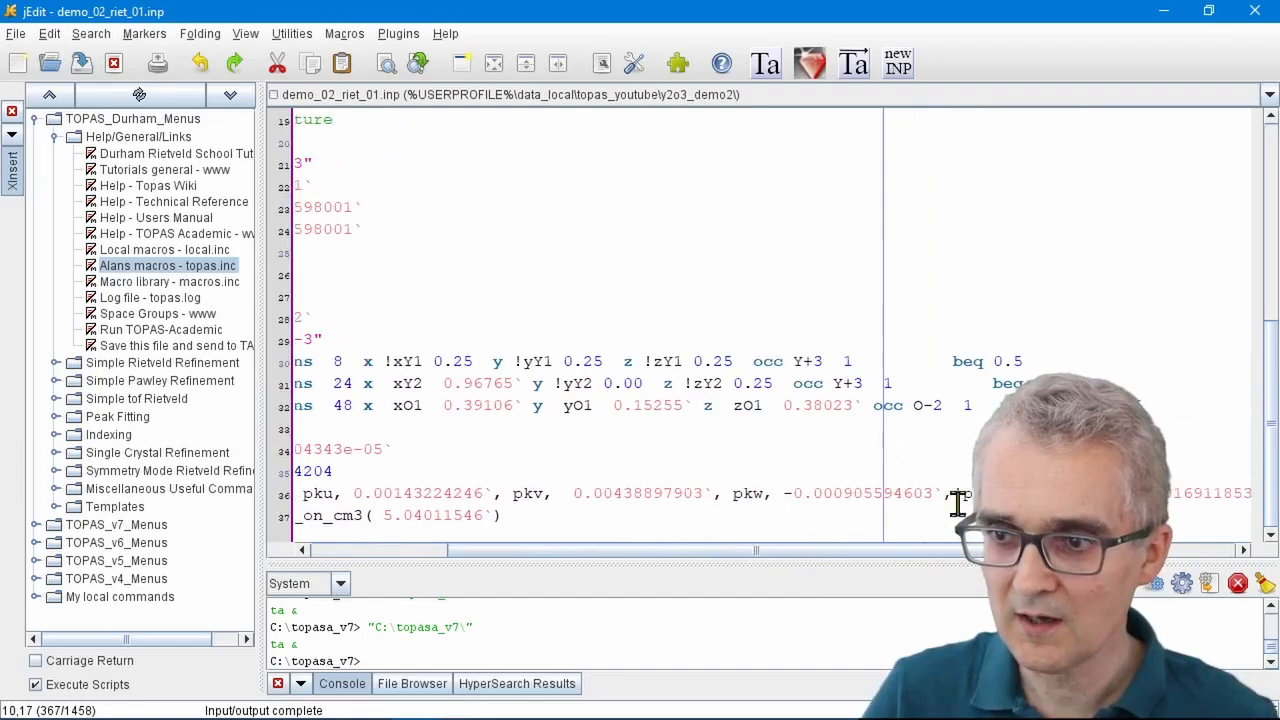
pyautogui.moveTo(954, 361); pyautogui.dragTo(1076, 378)
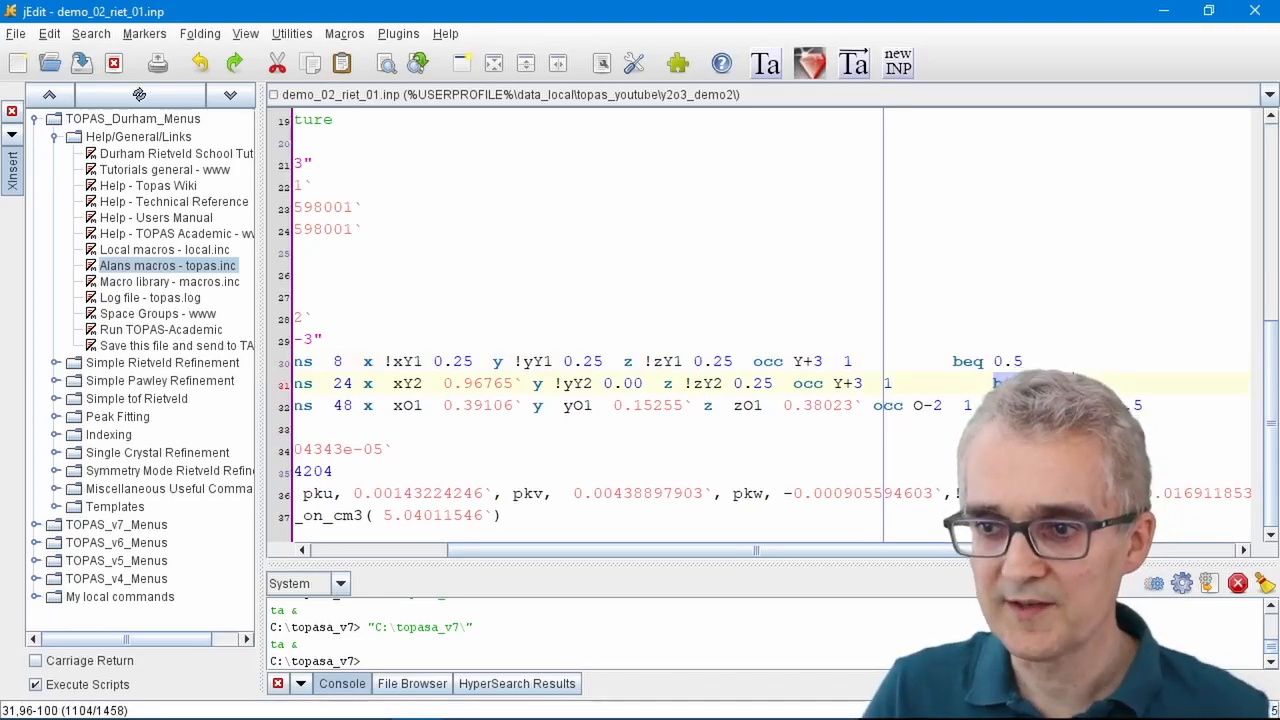
pyautogui.moveTo(1152, 405); pyautogui.dragTo(1098, 405)
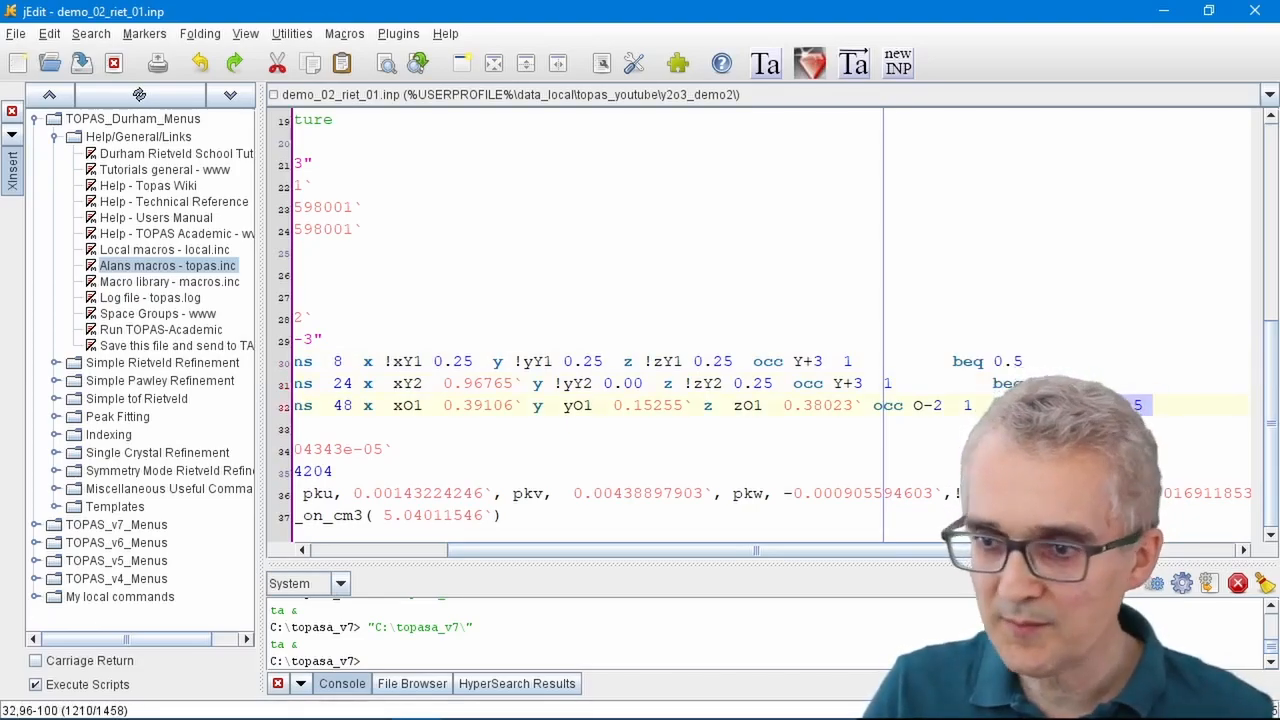
# - Align the columns of the Y1, Y2 and O1 site lines with the spaces align macro
pyautogui.moveTo(722, 552); pyautogui.dragTo(579, 545)
pyautogui.click(437, 364)
pyautogui.moveTo(437, 364); pyautogui.dragTo(524, 405)
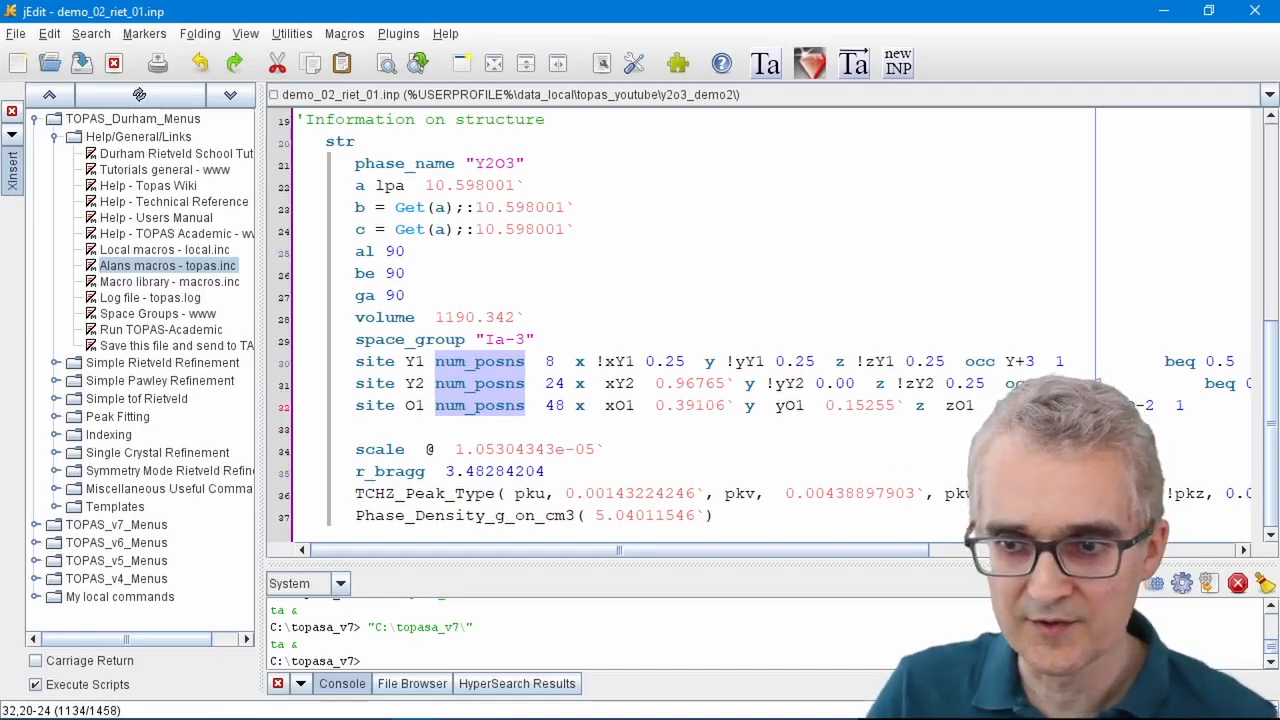
pyautogui.moveTo(297, 364); pyautogui.dragTo(289, 434)
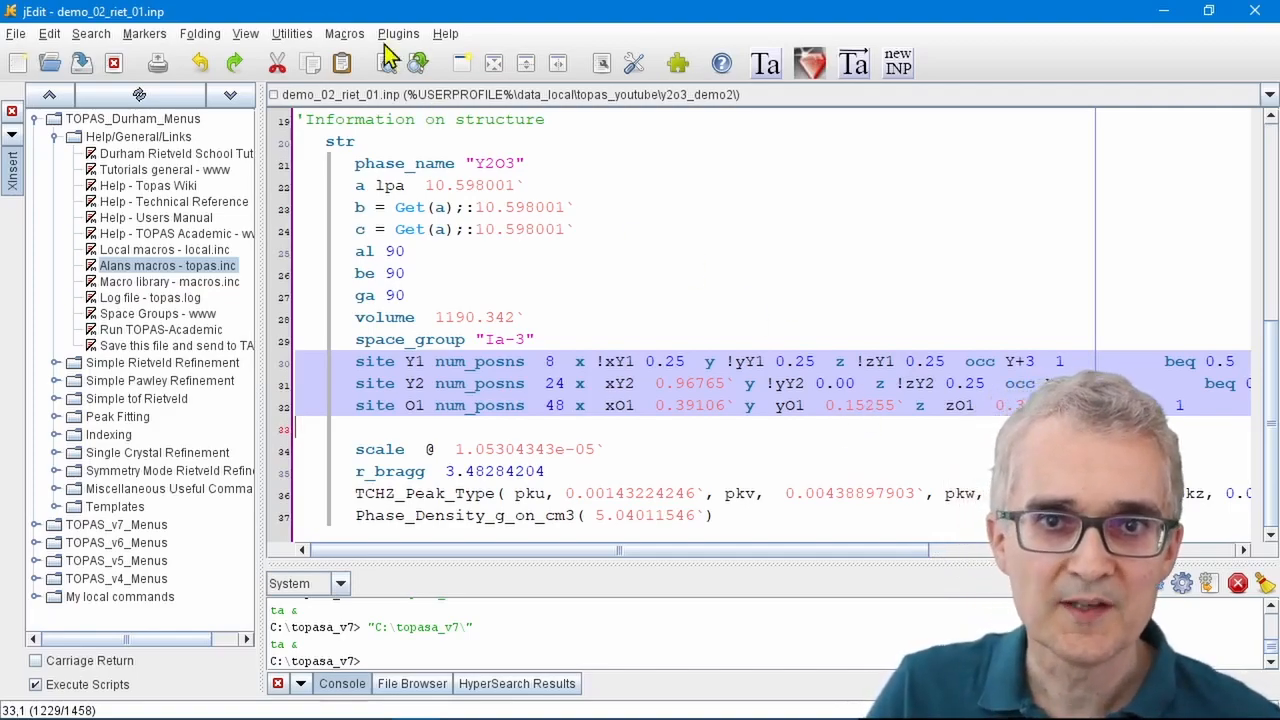
pyautogui.click(345, 33)
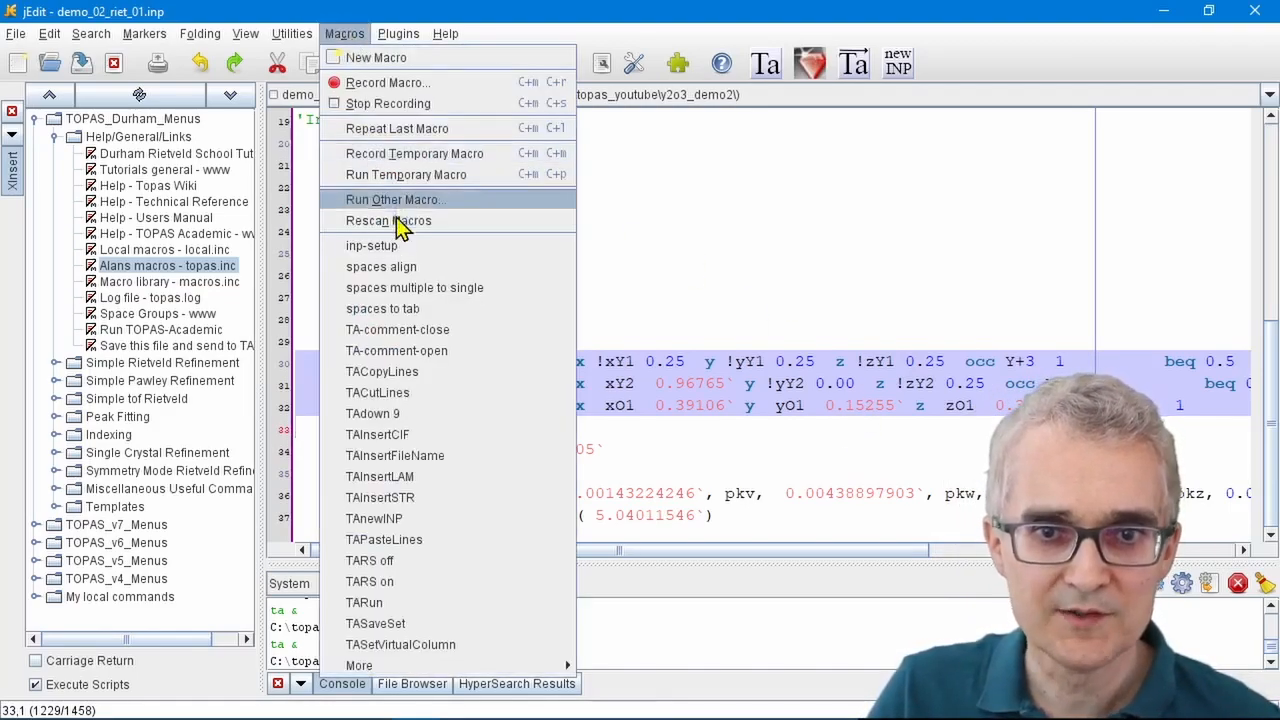
pyautogui.click(404, 266)
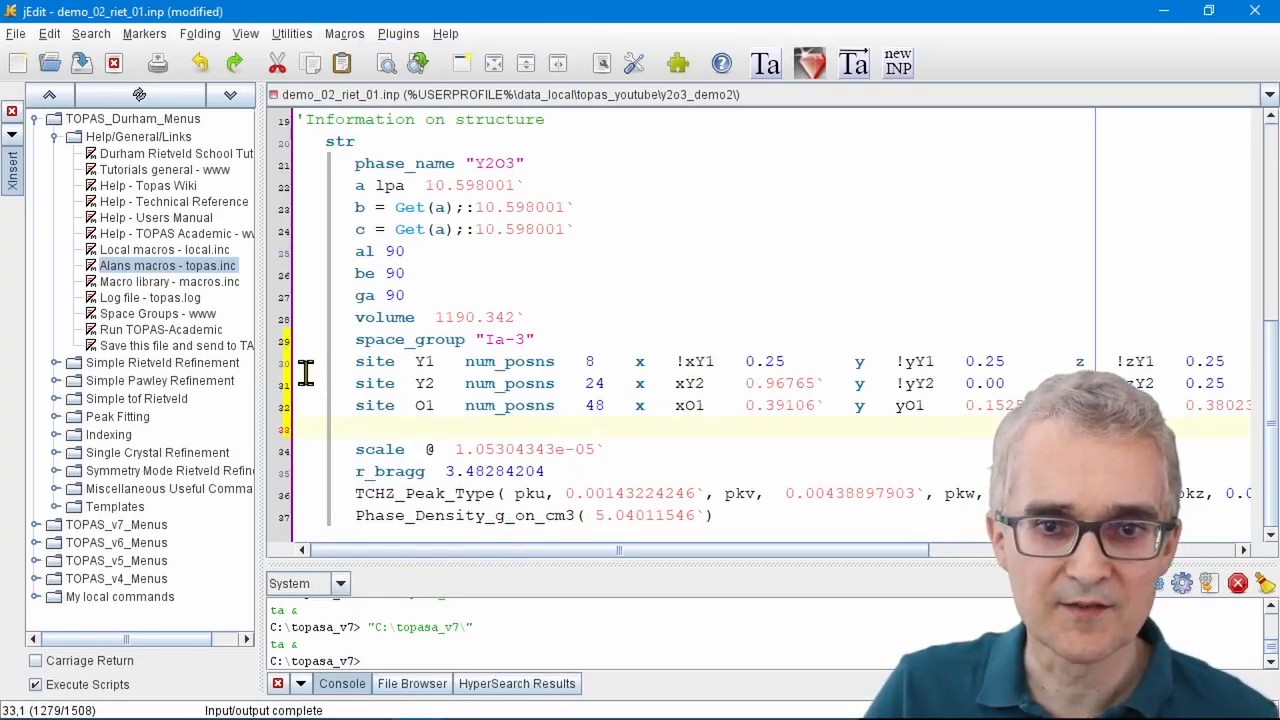
# - Free the beq temperature factors of sites Y1, Y2 and O1 for refinement by inserting @ before each value
pyautogui.moveTo(305, 373); pyautogui.dragTo(306, 431)
pyautogui.moveTo(632, 554); pyautogui.dragTo(958, 553)
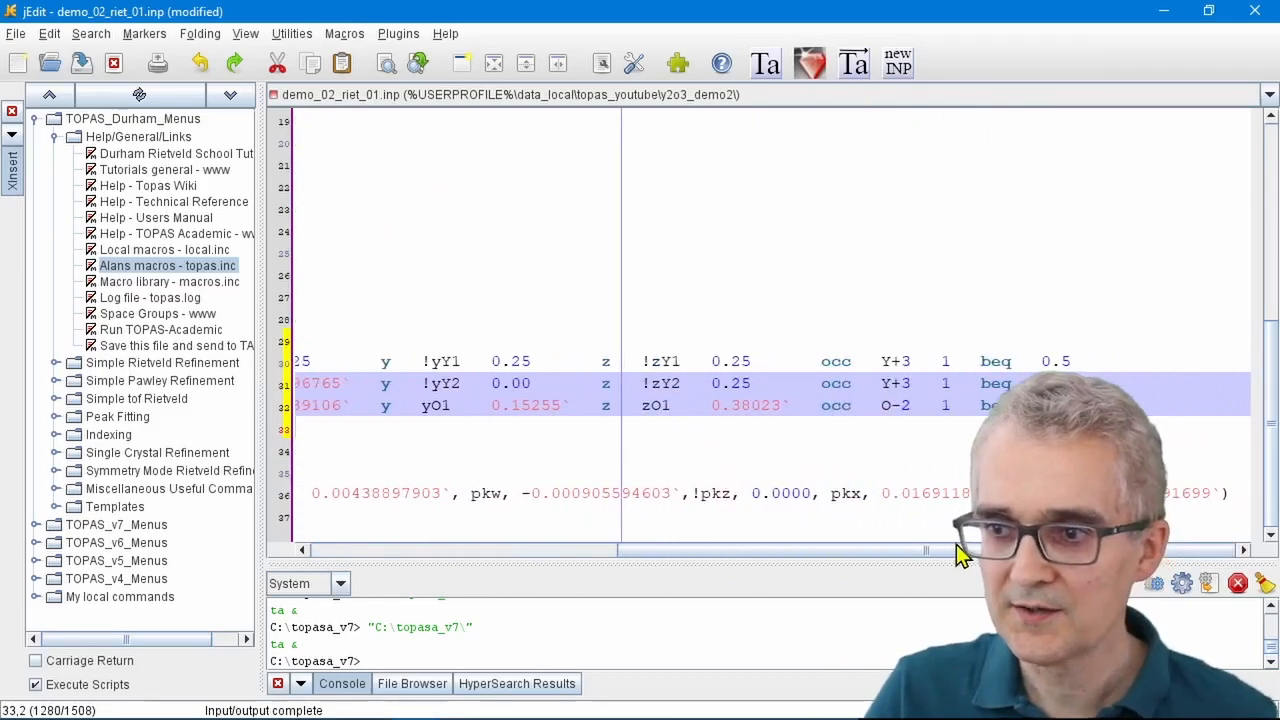
pyautogui.click(1026, 374)
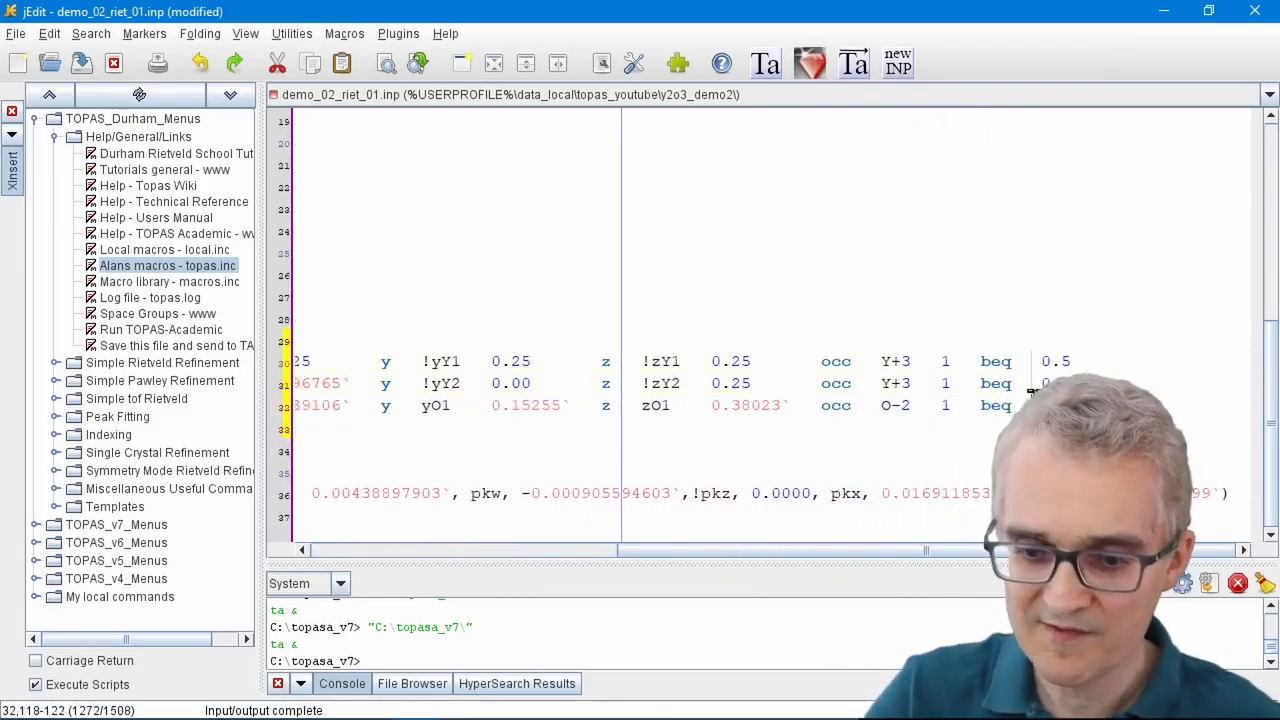
pyautogui.write('@')
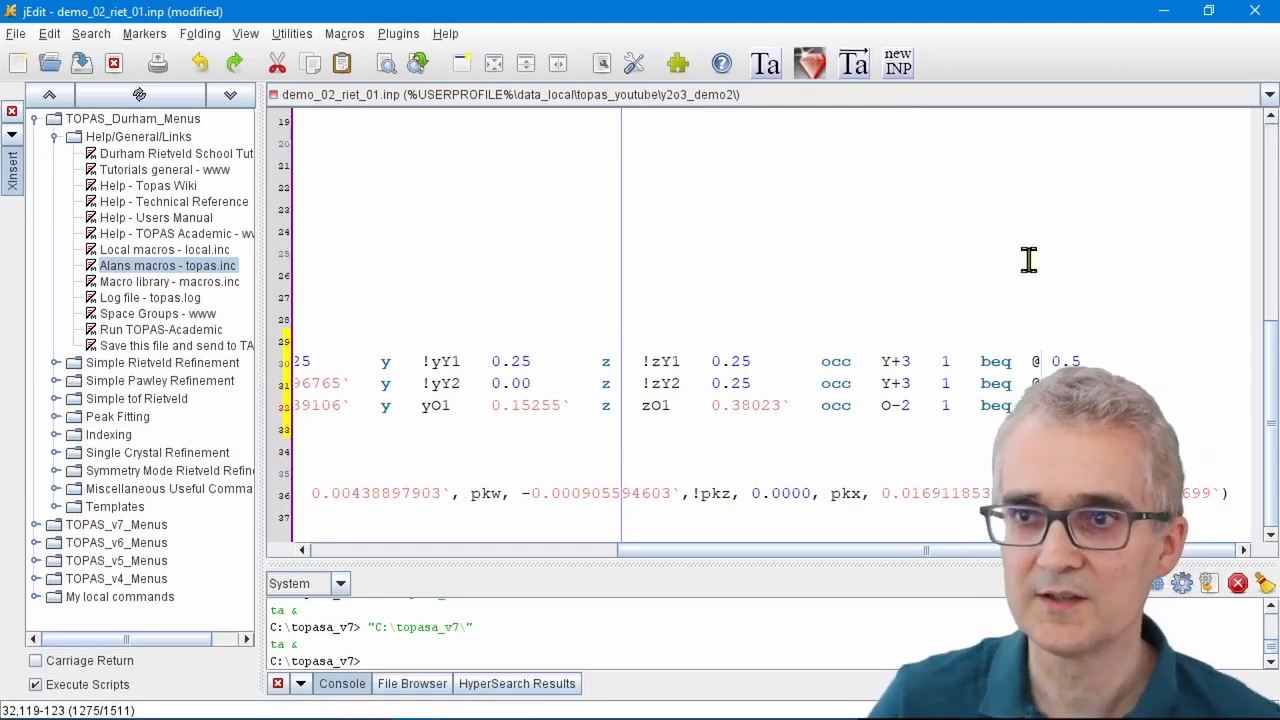
# - Send the input to TOPAS-Academic, run the refinement with the beq values free and update demo_02_riet_01.inp
pyautogui.click(854, 63)
pyautogui.click(1163, 20)
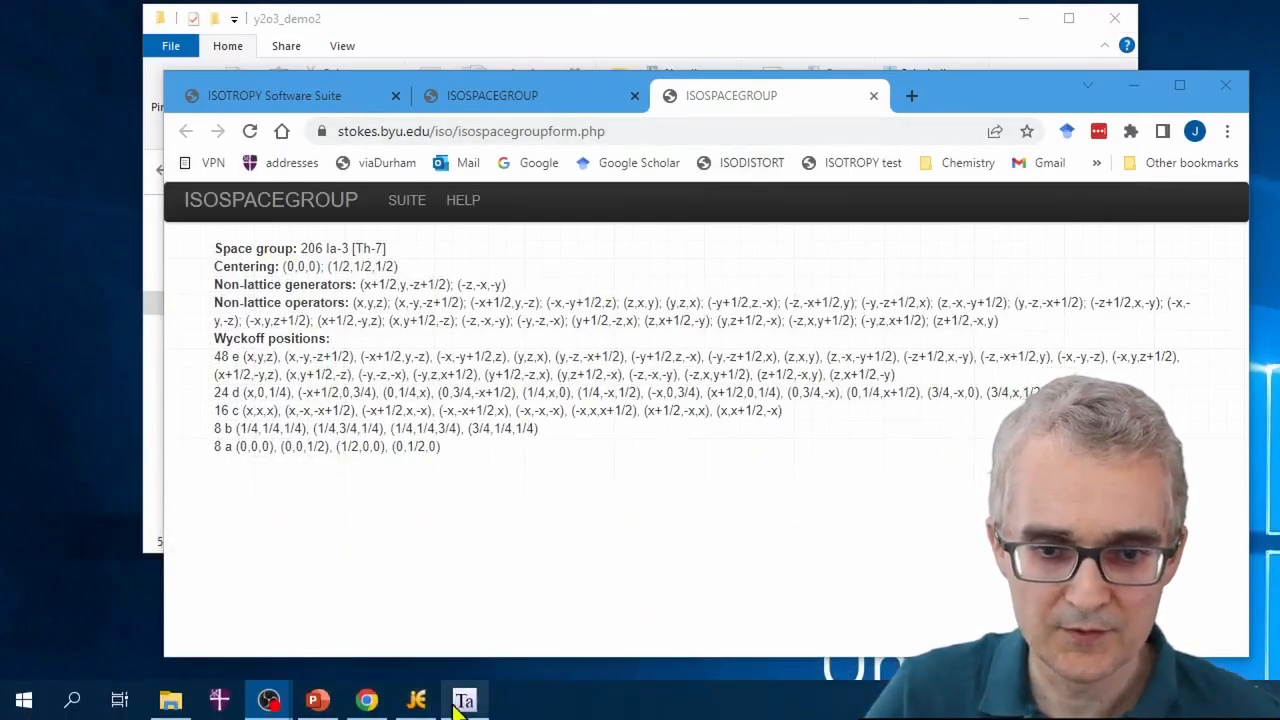
pyautogui.click(463, 700)
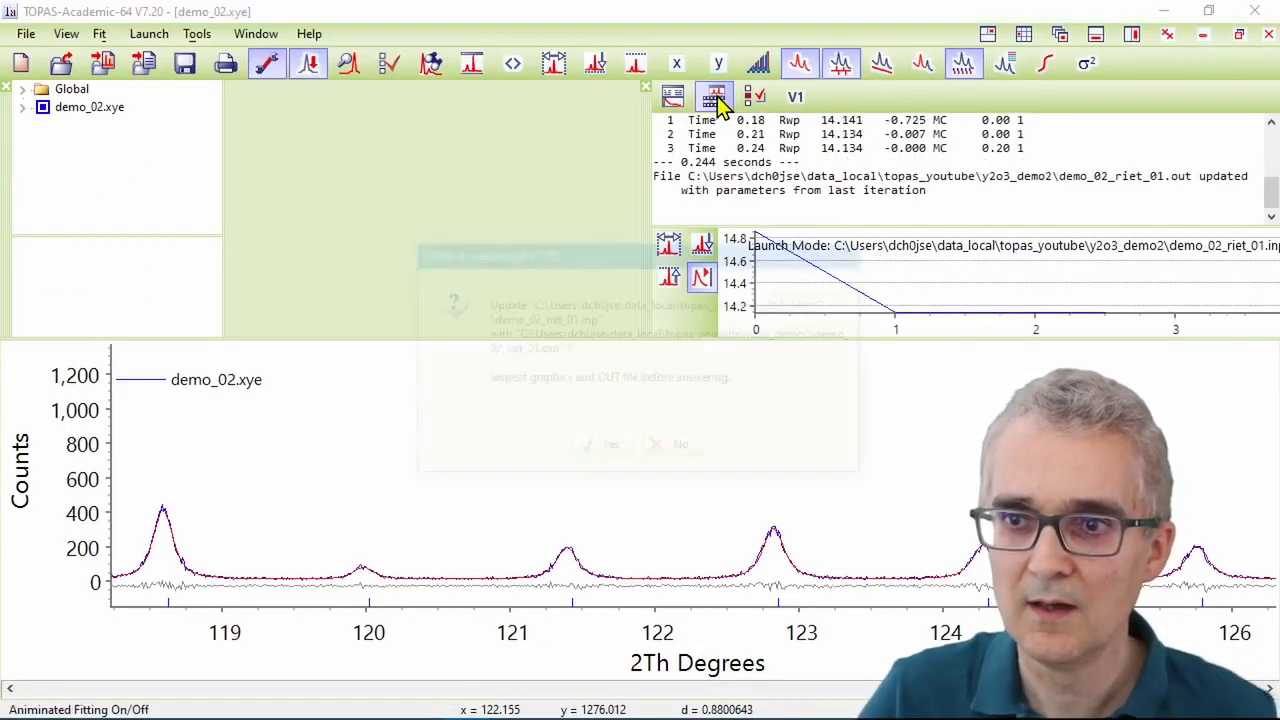
pyautogui.click(716, 98)
pyautogui.click(612, 452)
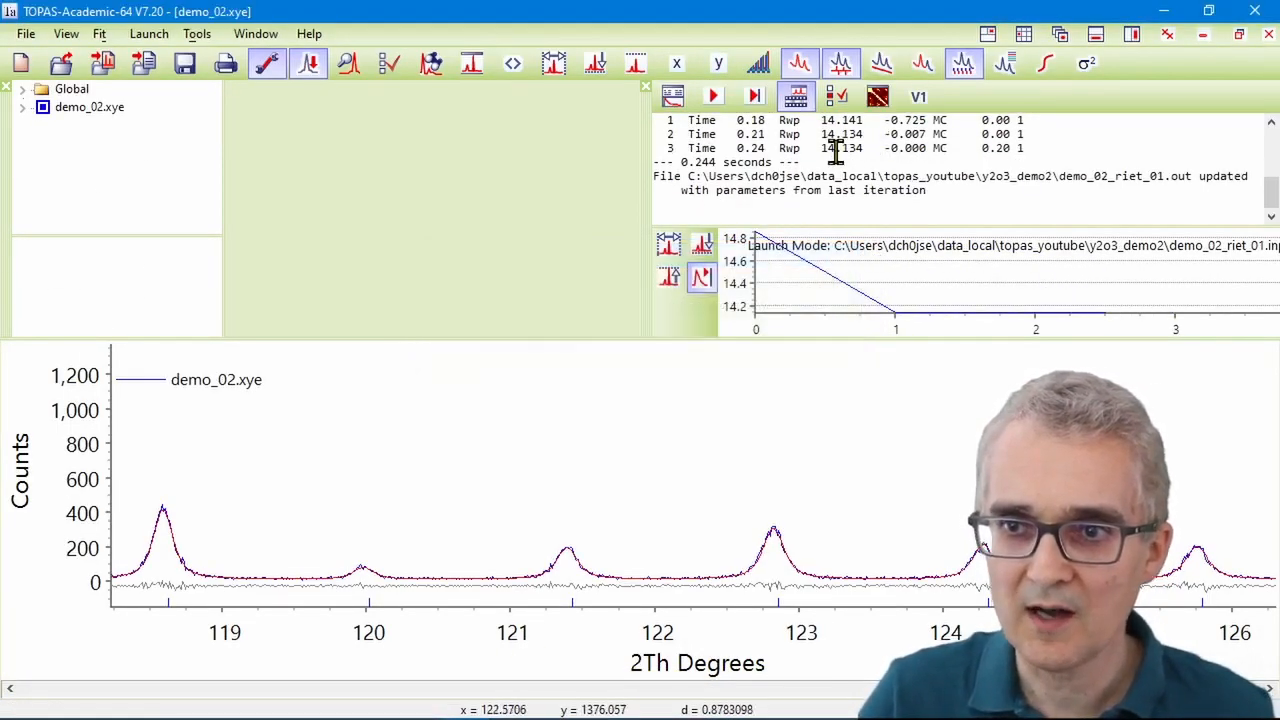
# - Check the Rwp of the last iteration and inspect the fit of the peaks between 87 and 96 degrees
pyautogui.moveTo(820, 150); pyautogui.dragTo(861, 149)
pyautogui.click(864, 149)
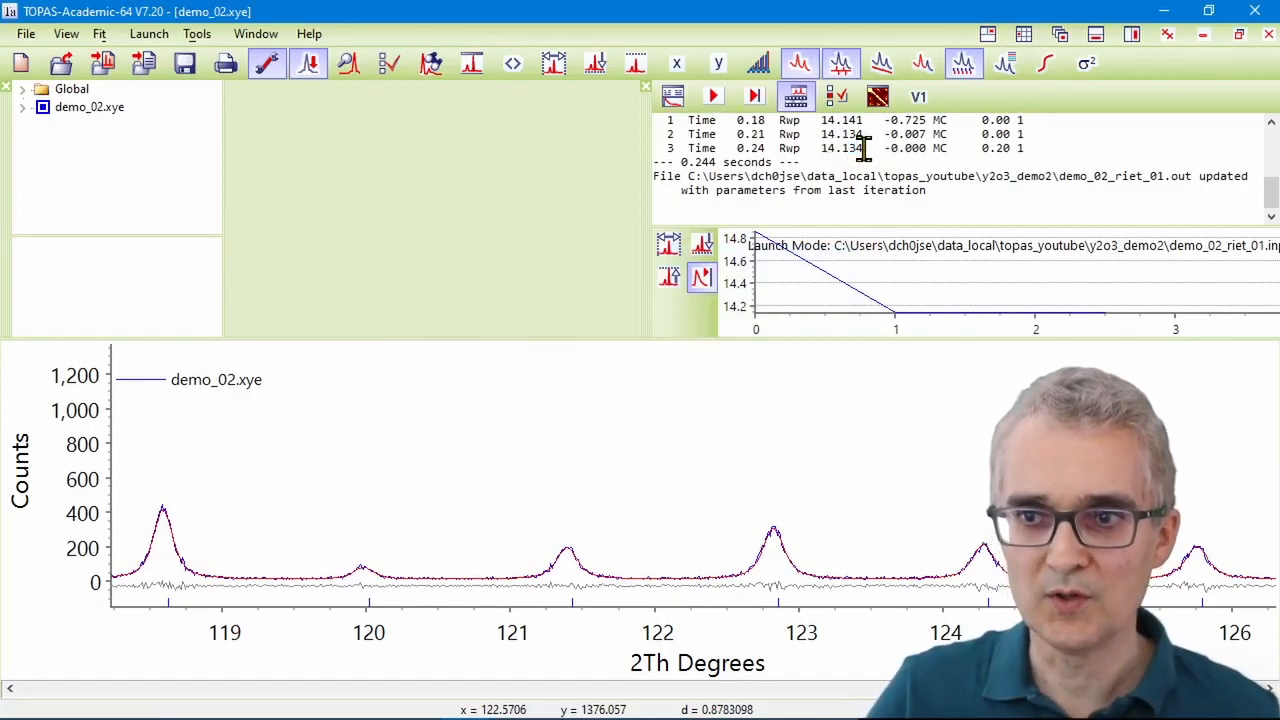
pyautogui.rightClick(749, 392)
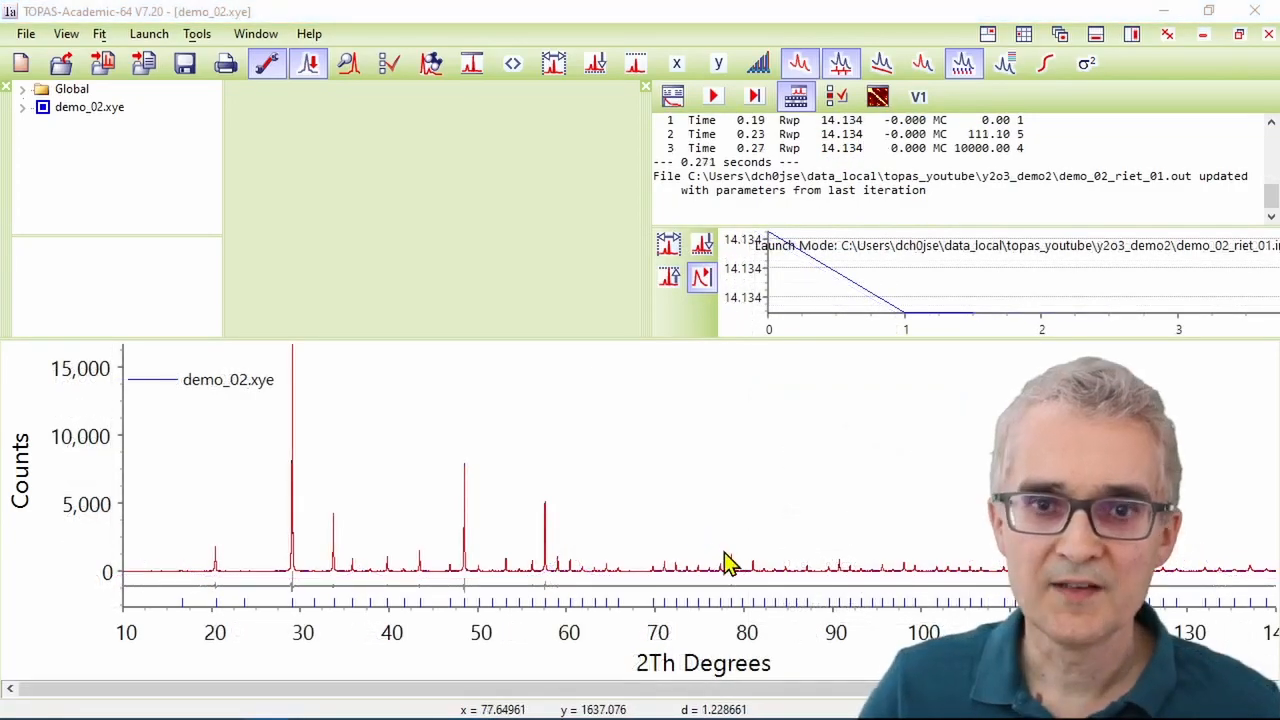
pyautogui.moveTo(709, 527); pyautogui.dragTo(909, 608)
pyautogui.moveTo(685, 493); pyautogui.dragTo(1150, 621)
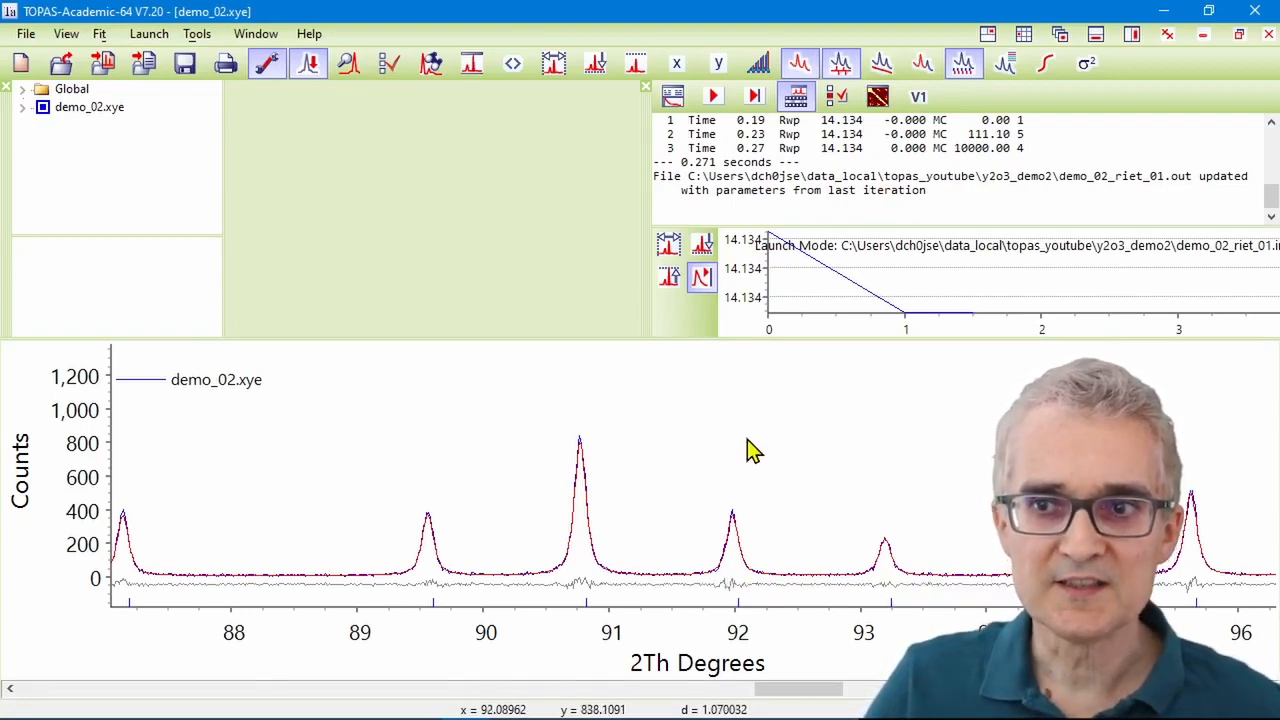
# - Display the counts on a square-root scale, inspect the fit over the full pattern and between about 38 and 65 degrees, and recheck the Rwp
pyautogui.click(719, 63)
pyautogui.rightClick(594, 452)
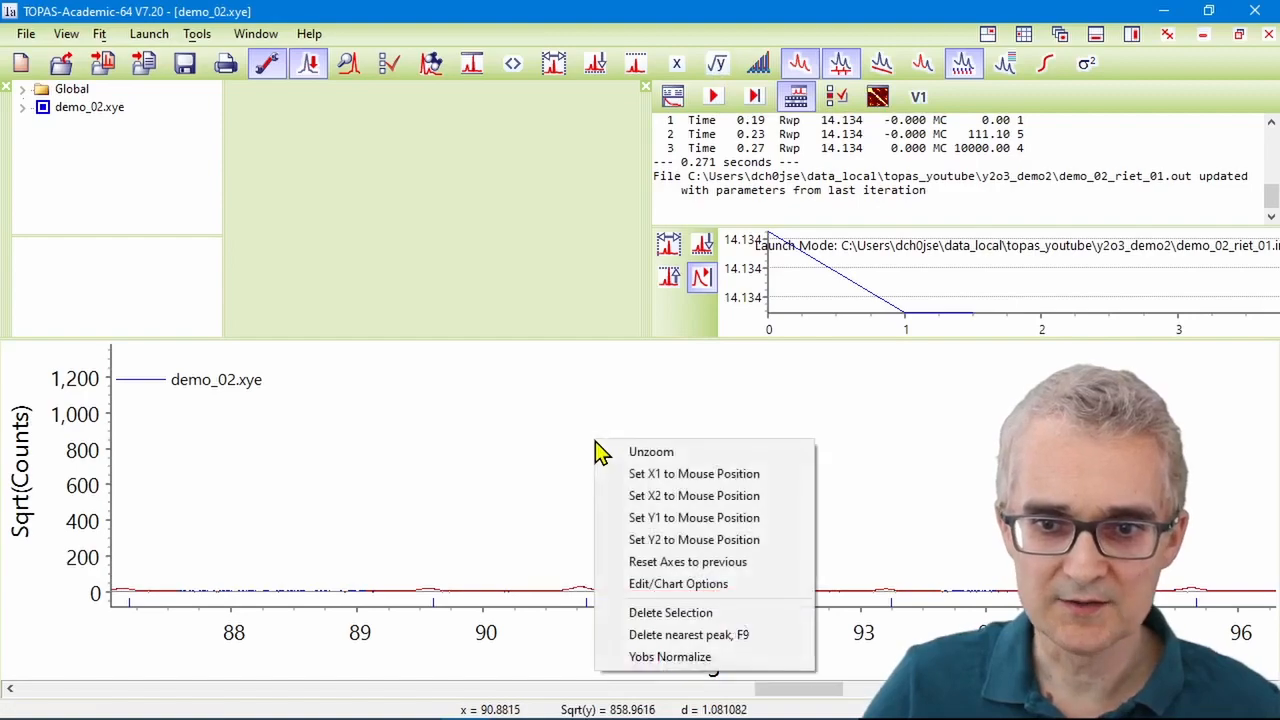
pyautogui.click(640, 452)
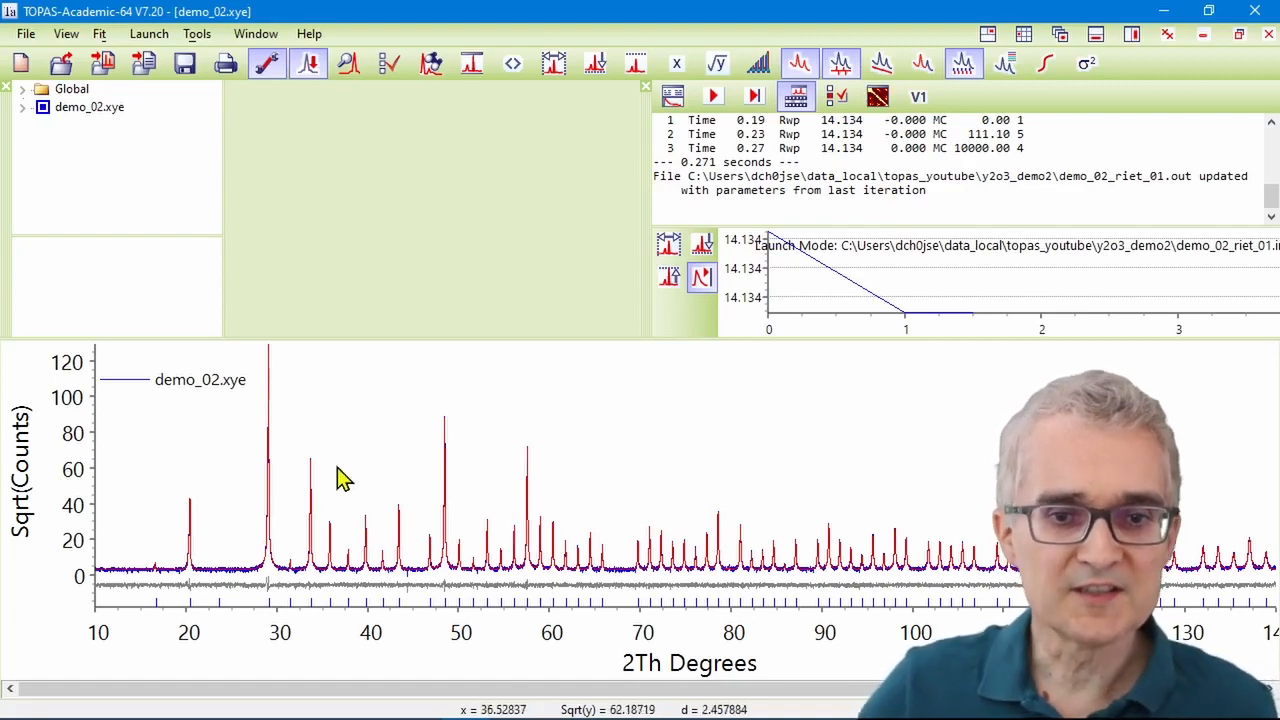
pyautogui.moveTo(351, 476); pyautogui.dragTo(599, 615)
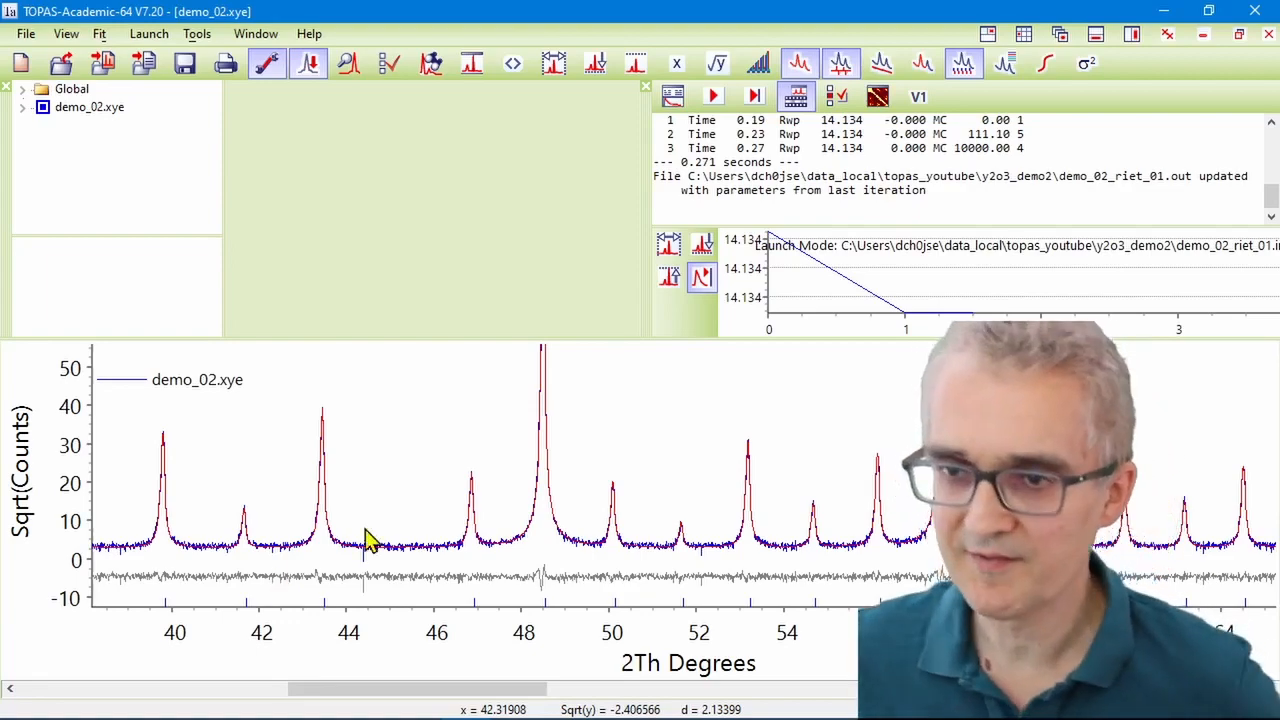
pyautogui.moveTo(819, 148); pyautogui.dragTo(864, 148)
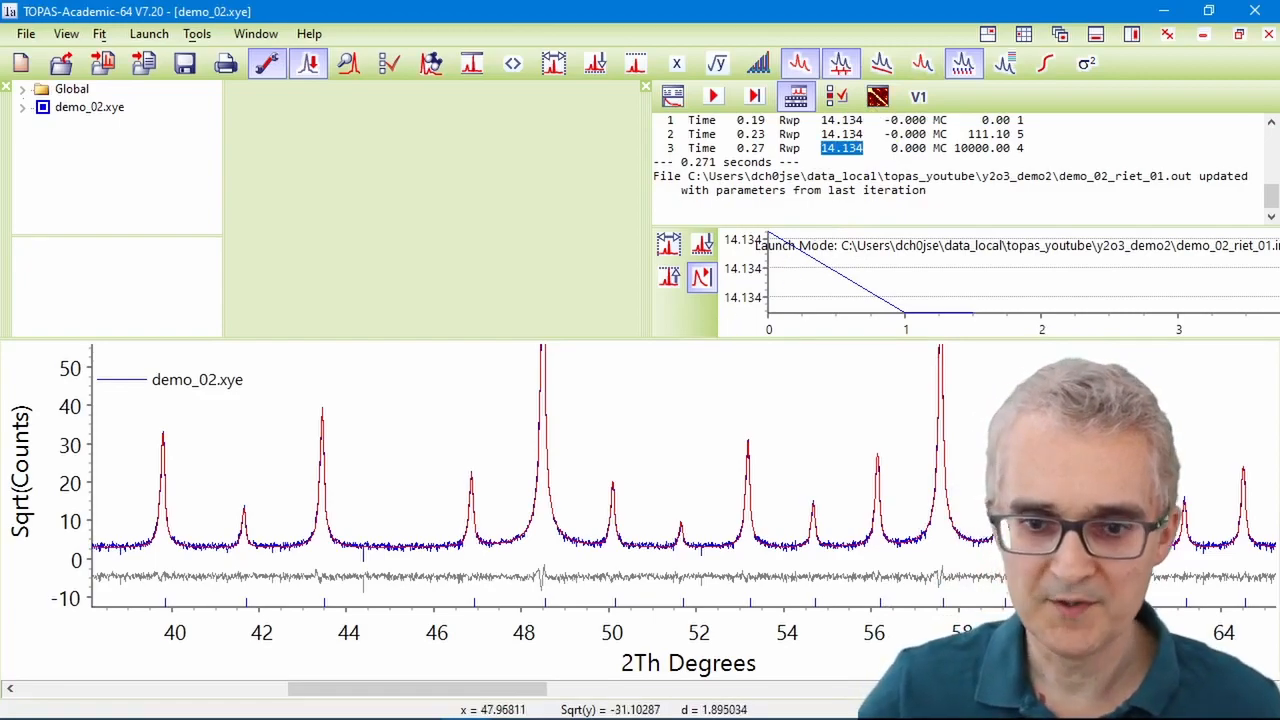
# - Return to jEdit, dismiss the reload notice and review the r_wp and gof values in the input file's statistics line
pyautogui.moveTo(472, 707)
pyautogui.click(416, 700)
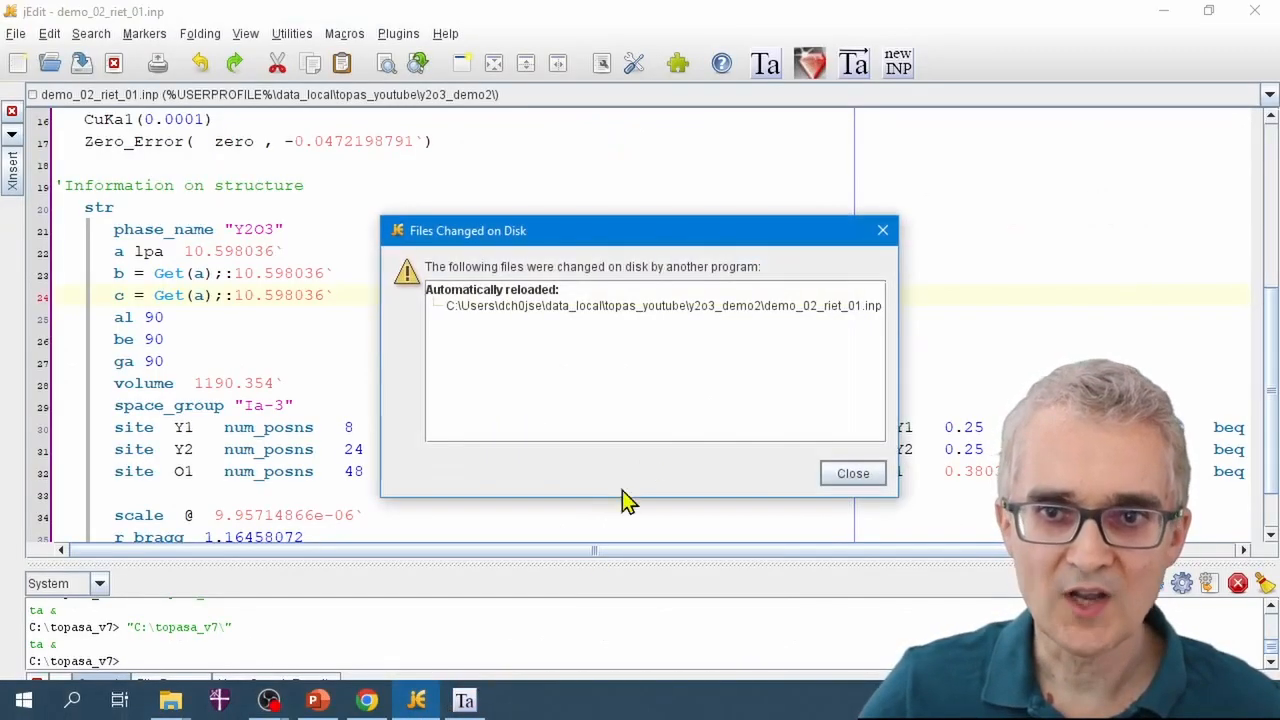
pyautogui.click(848, 476)
pyautogui.scroll(5, 500, 417)
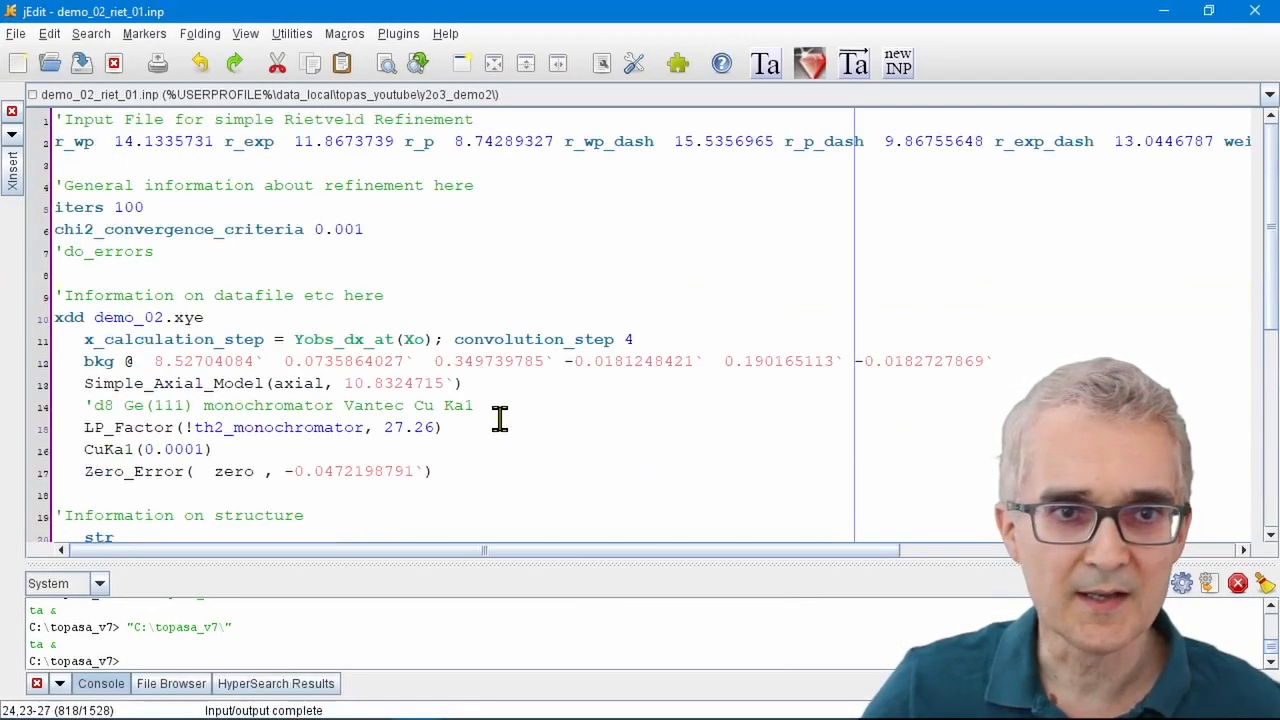
pyautogui.moveTo(52, 141); pyautogui.dragTo(213, 143)
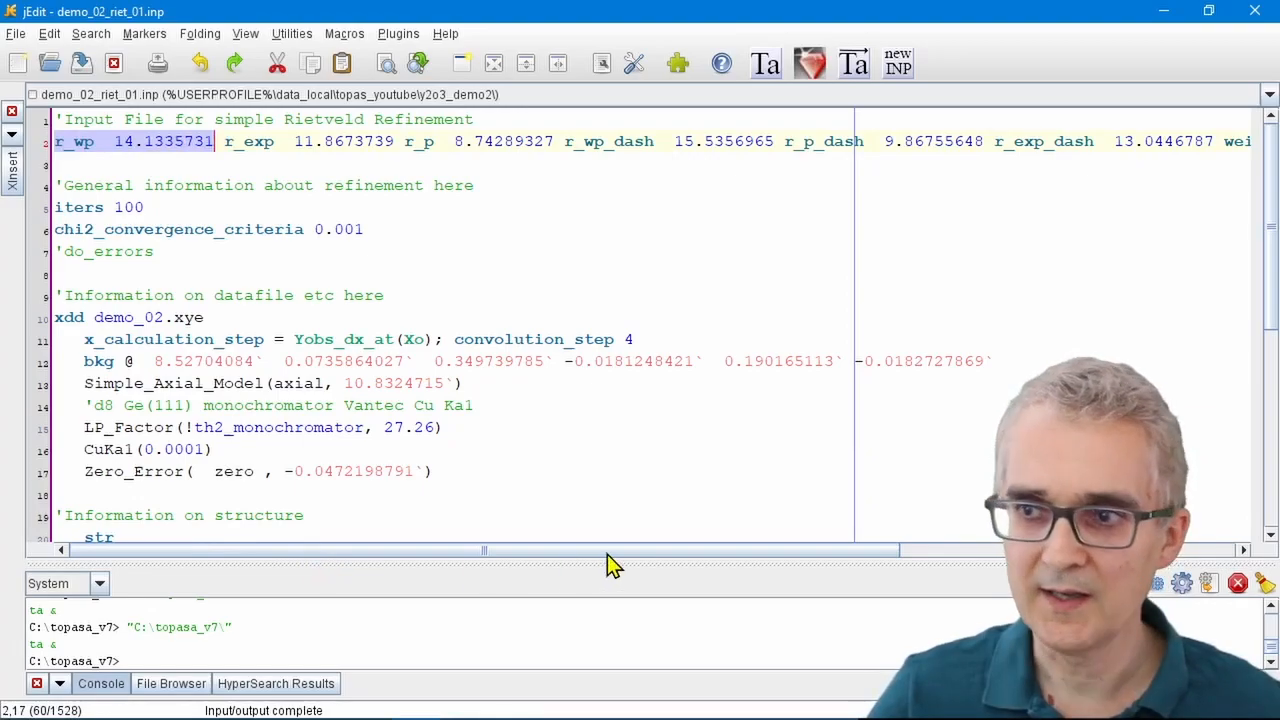
pyautogui.moveTo(514, 550); pyautogui.dragTo(930, 565)
pyautogui.moveTo(1090, 141); pyautogui.dragTo(1240, 141)
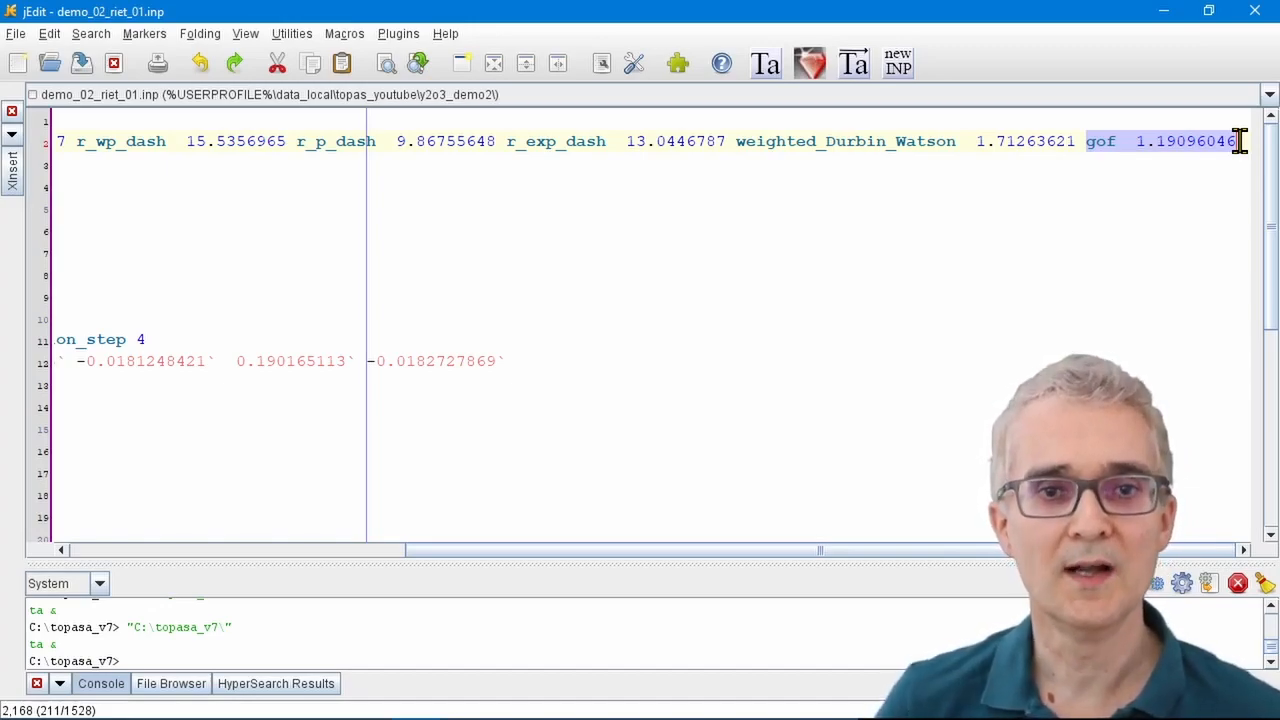
pyautogui.moveTo(753, 547); pyautogui.dragTo(327, 555)
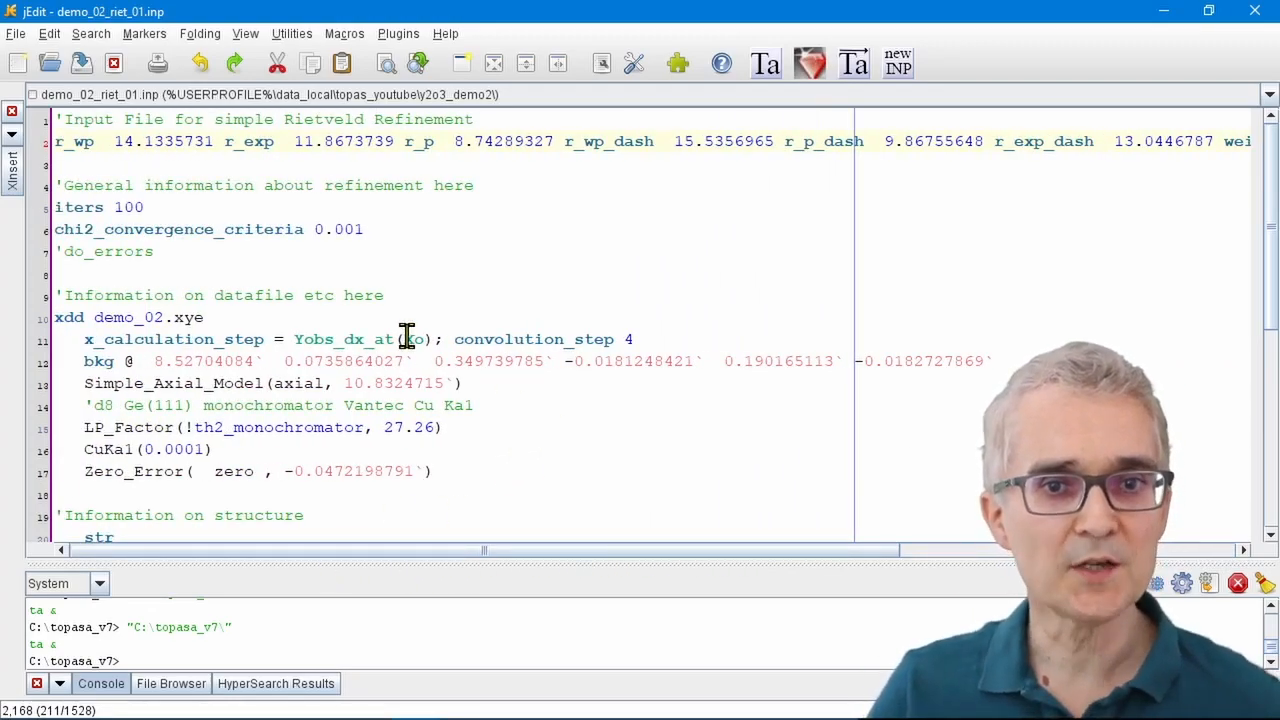
# - Uncomment do_errors in the general refinement section to enable error calculation and save the input file
pyautogui.scroll(-6, 406, 335)
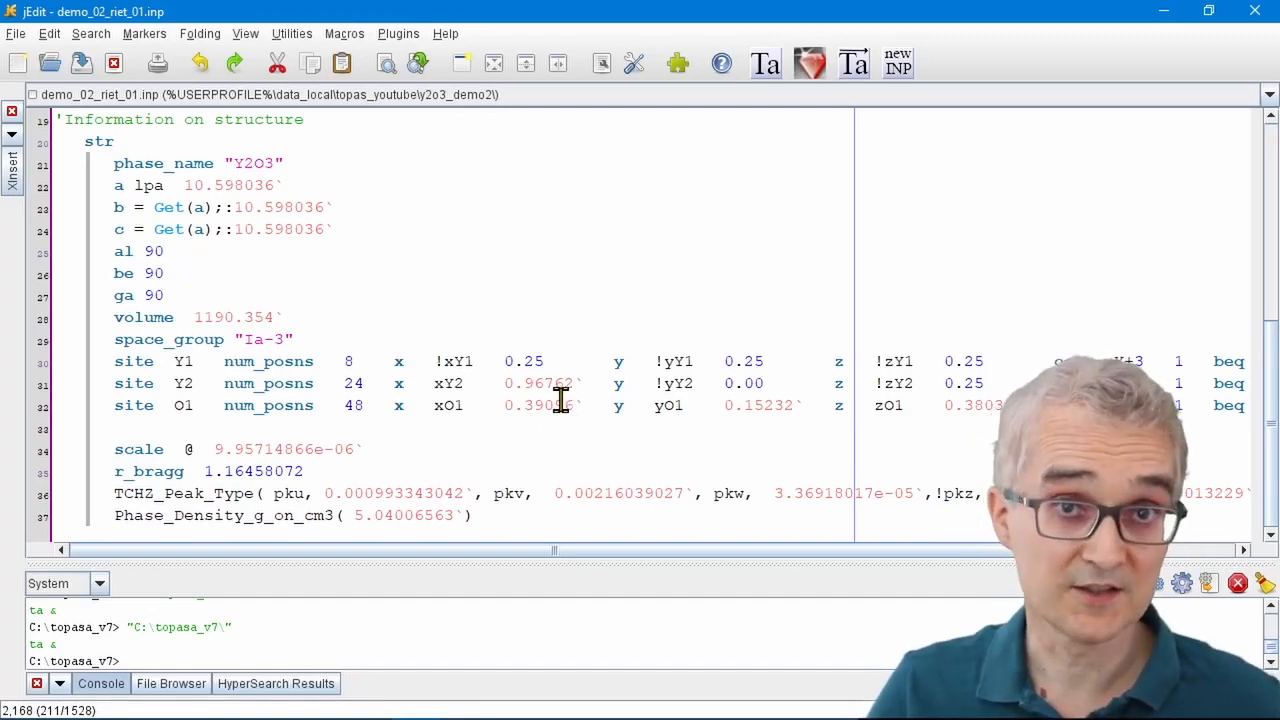
pyautogui.scroll(6, 560, 400)
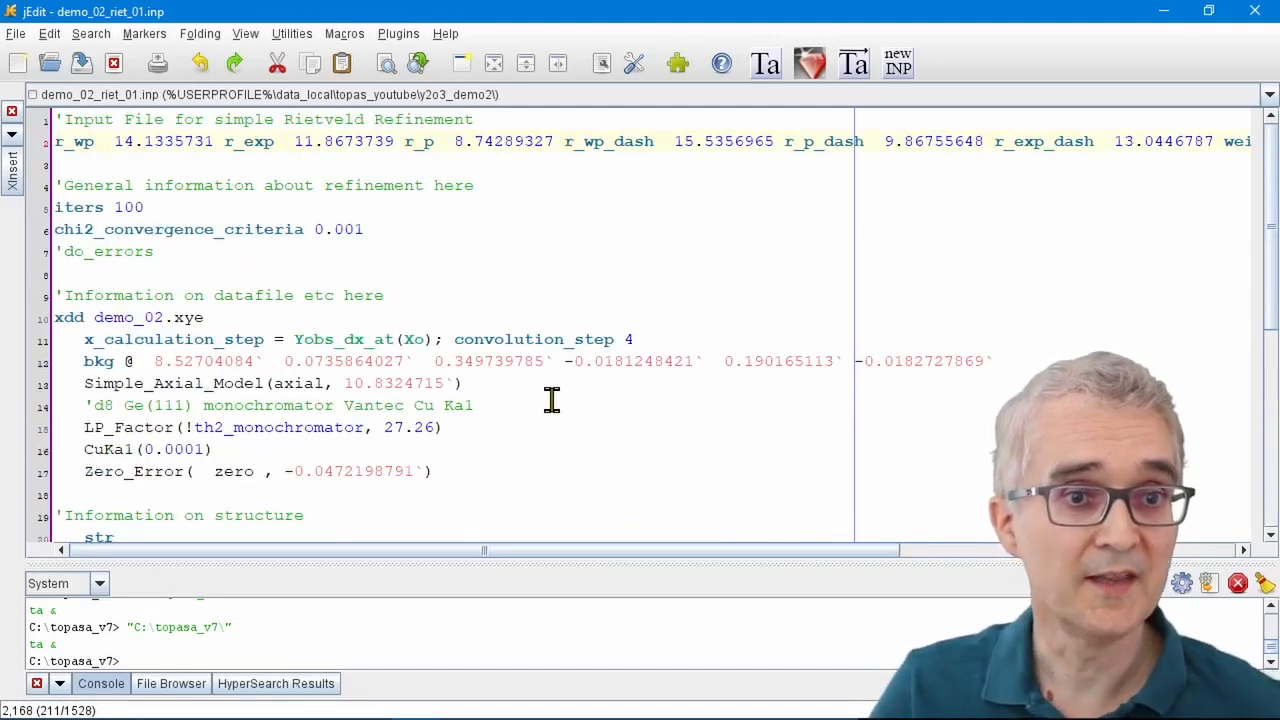
pyautogui.click(66, 252)
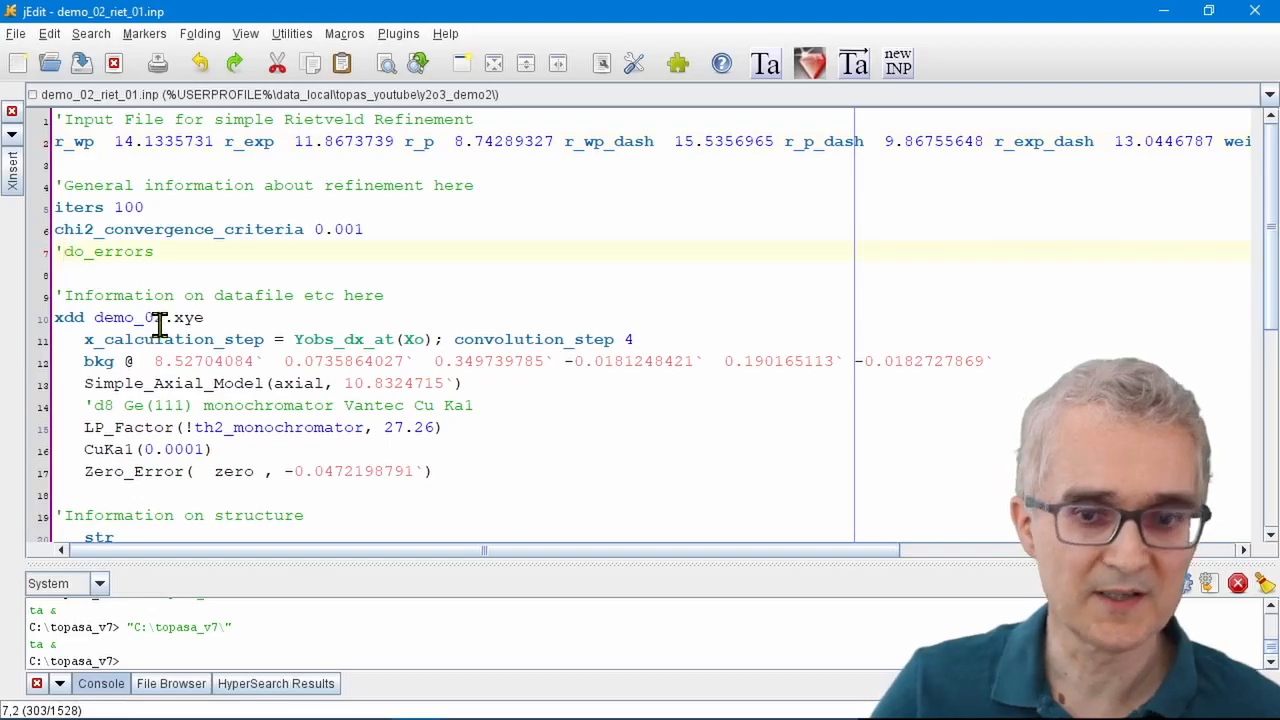
pyautogui.press('BackSpace')
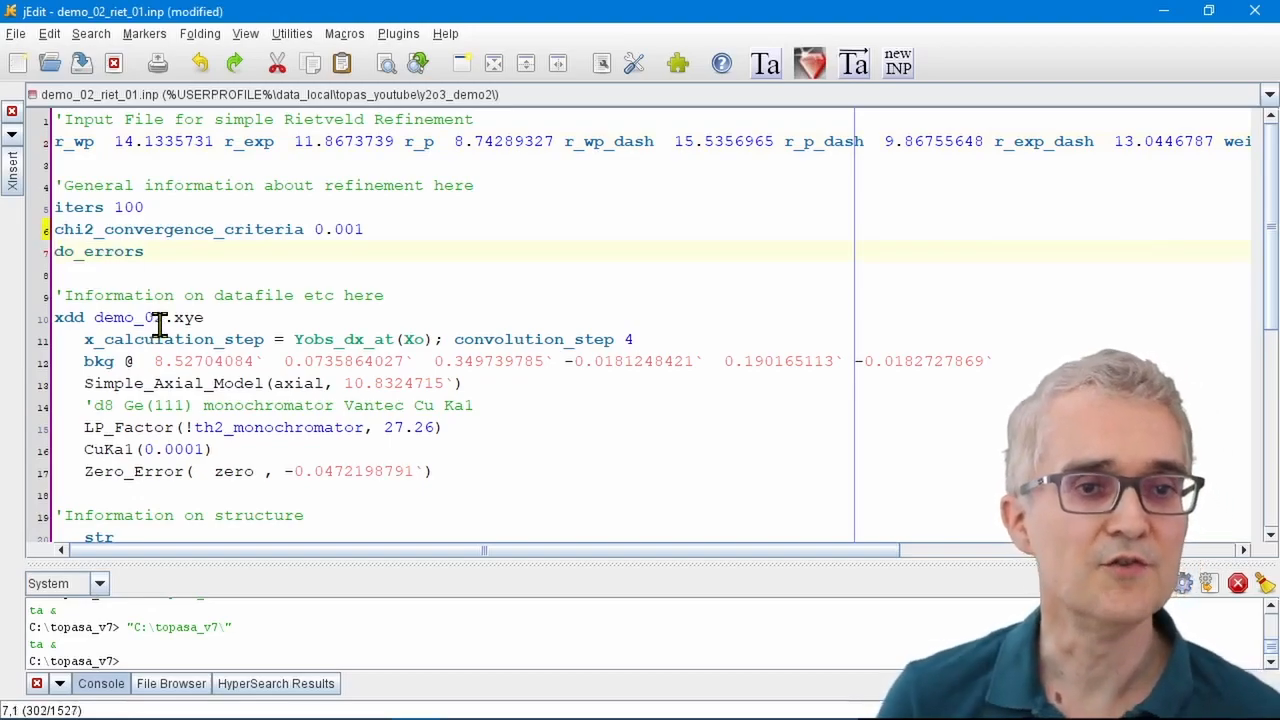
pyautogui.hotkey('ctrl', 's')
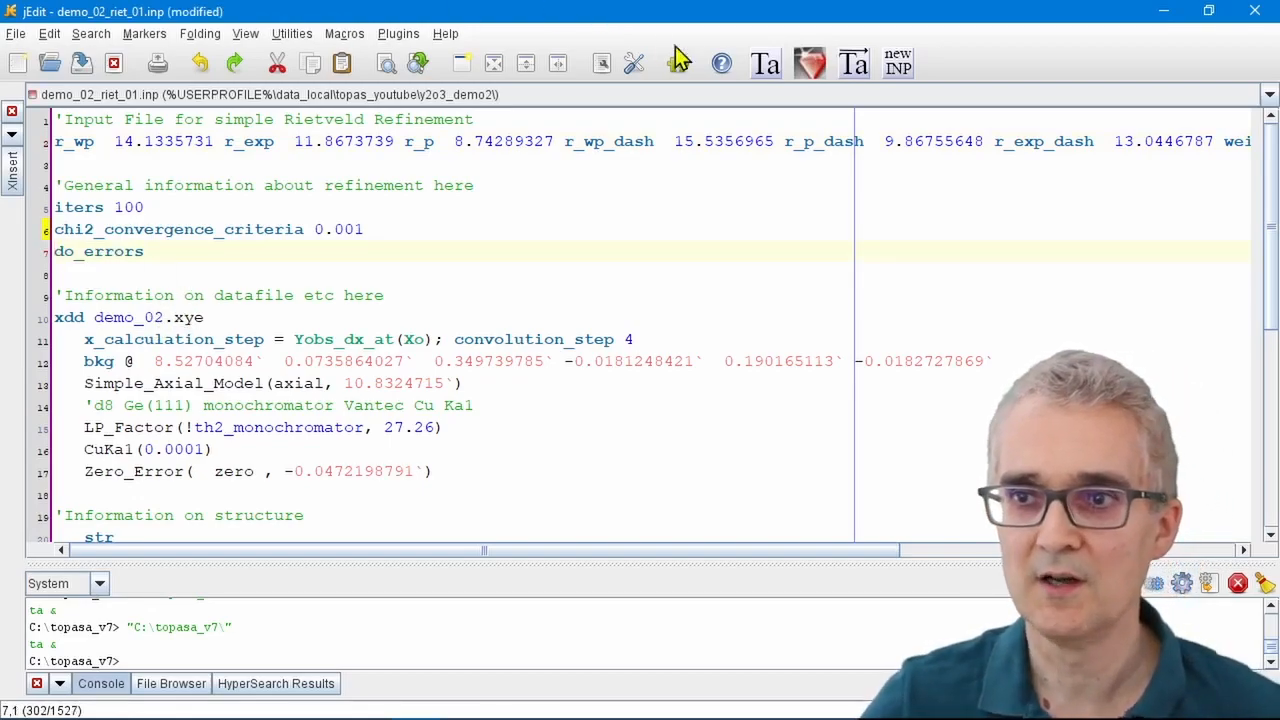
# - Send the input to TOPAS-Academic, run the refinement with do_errors enabled, update demo_02_riet_01.inp and switch back to jEdit
pyautogui.click(868, 72)
pyautogui.click(462, 699)
pyautogui.click(713, 96)
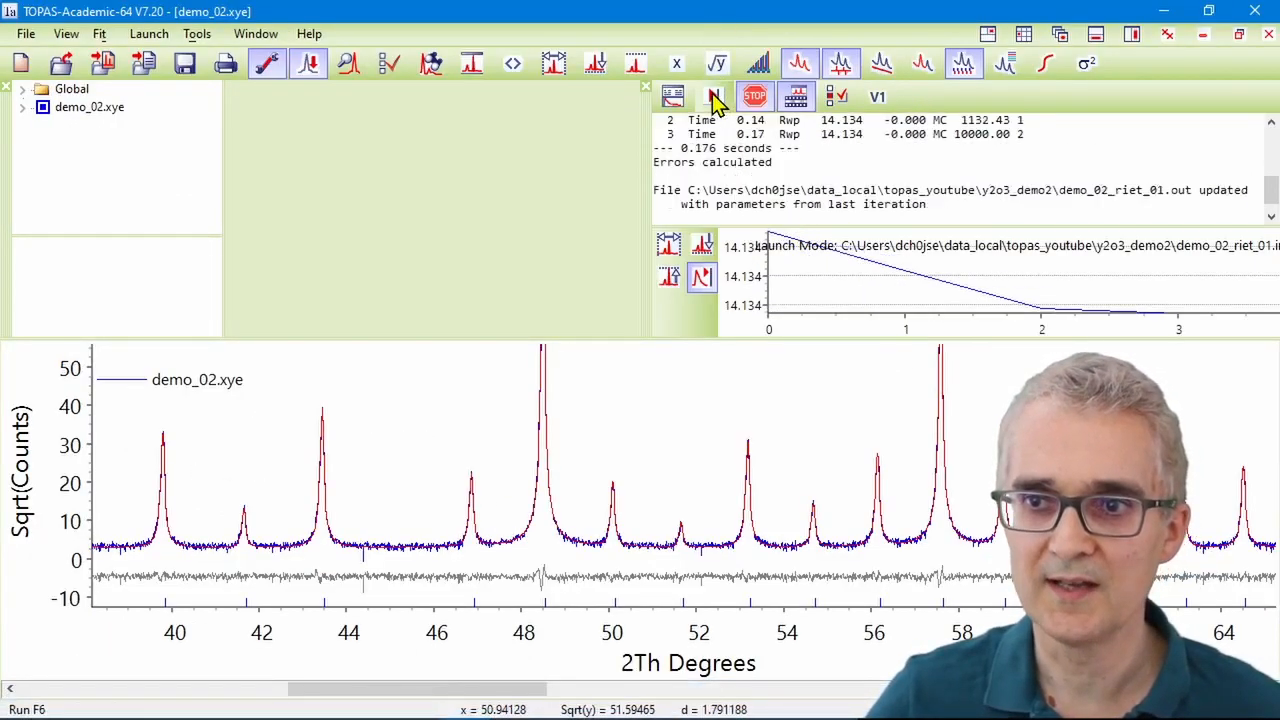
pyautogui.click(600, 450)
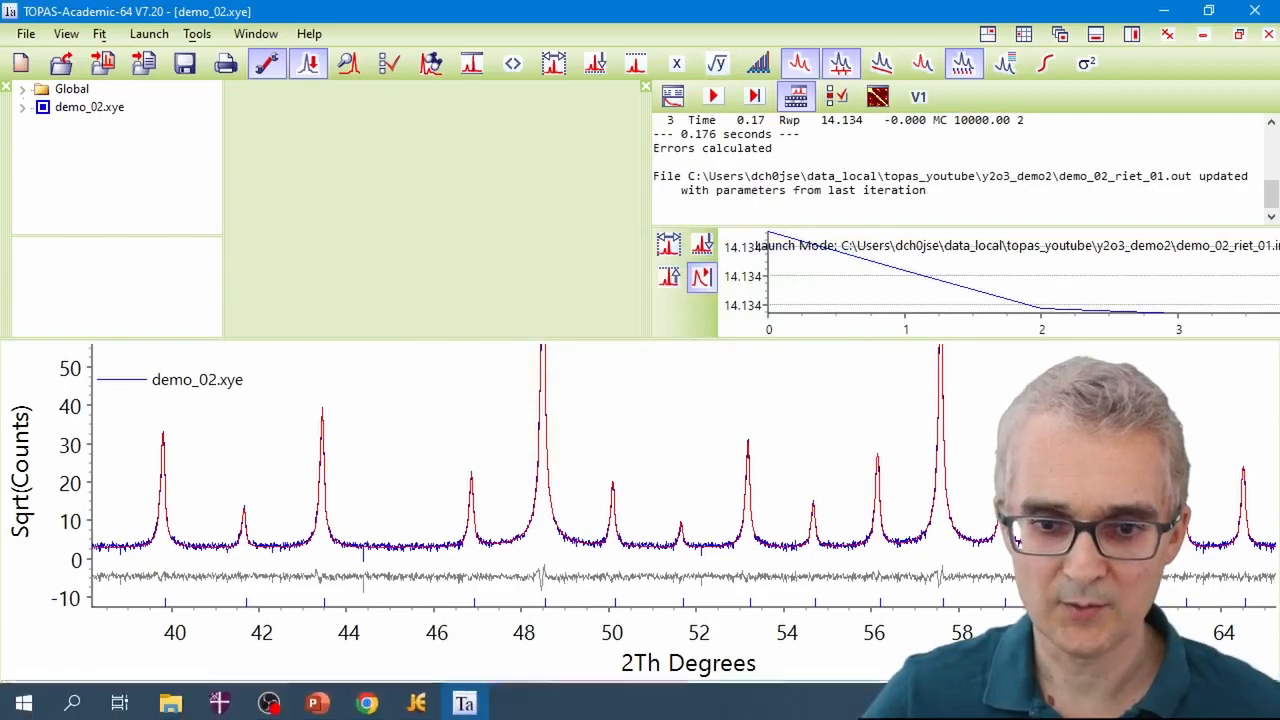
pyautogui.click(418, 701)
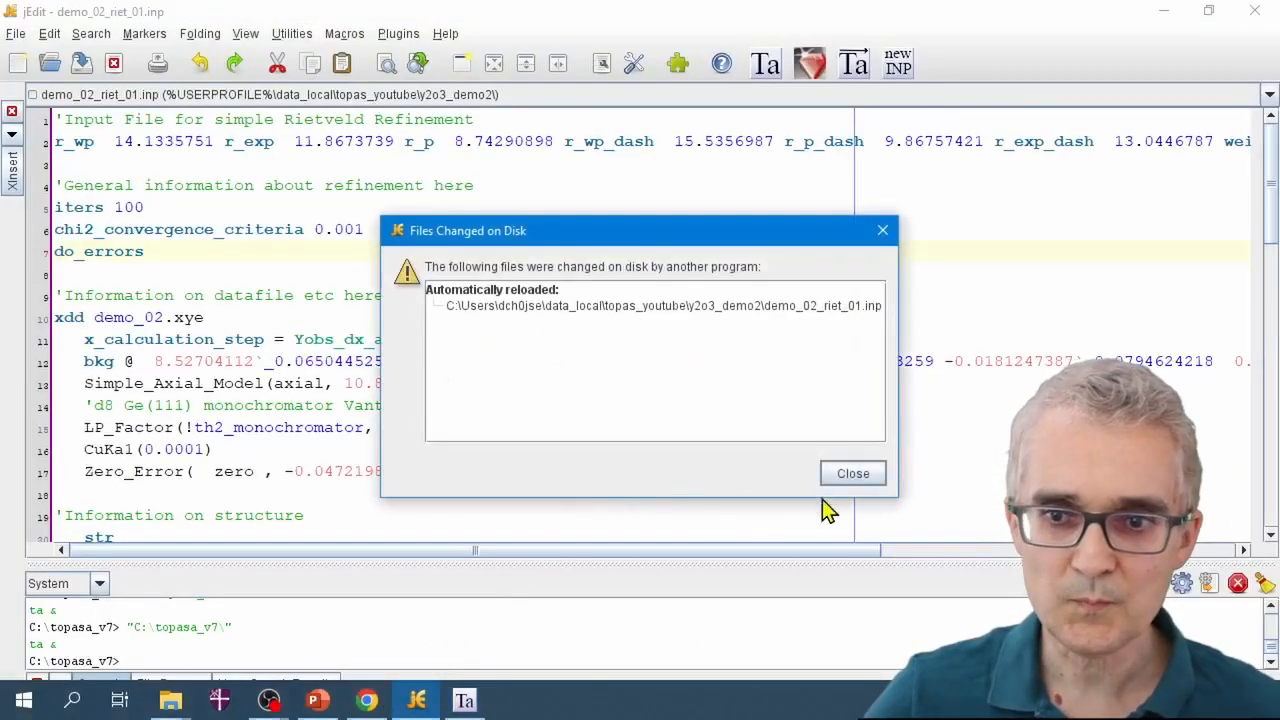
# - Dismiss the reload notice and examine the refined lattice parameter a and its standard uncertainty in the Y2O3 structure section
pyautogui.click(858, 472)
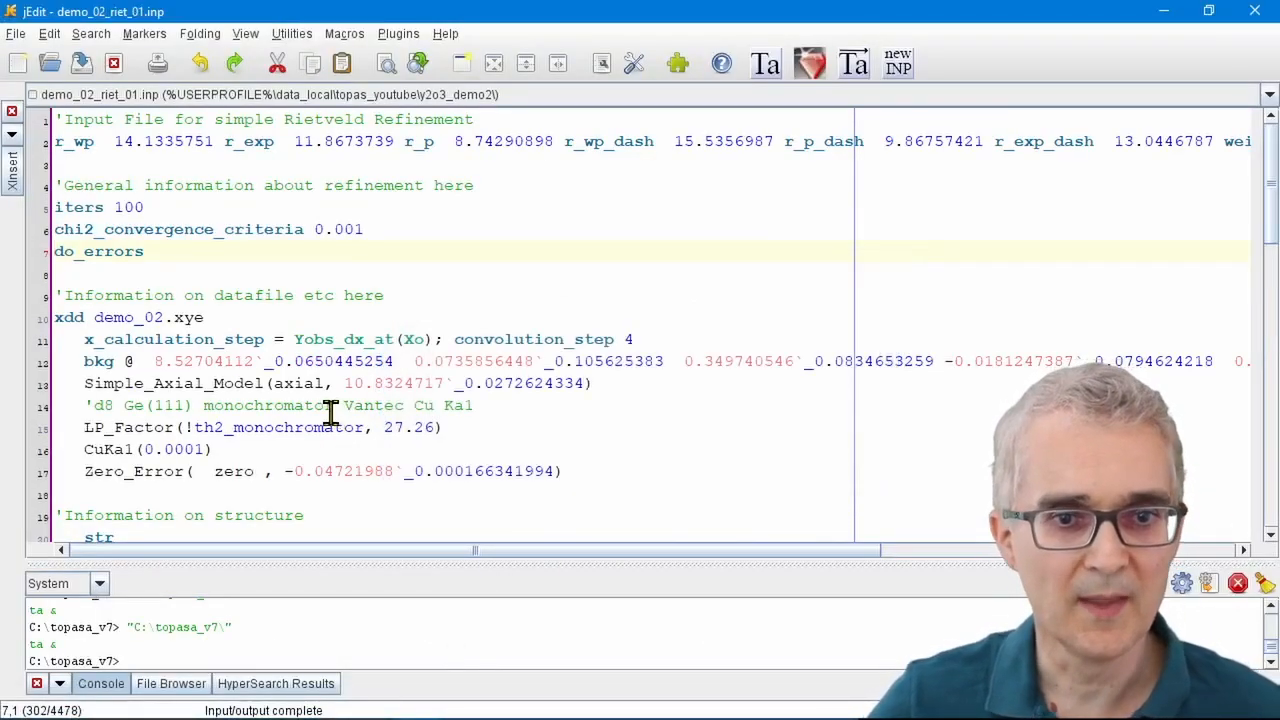
pyautogui.scroll(-2, 345, 424)
pyautogui.scroll(-1, 349, 424)
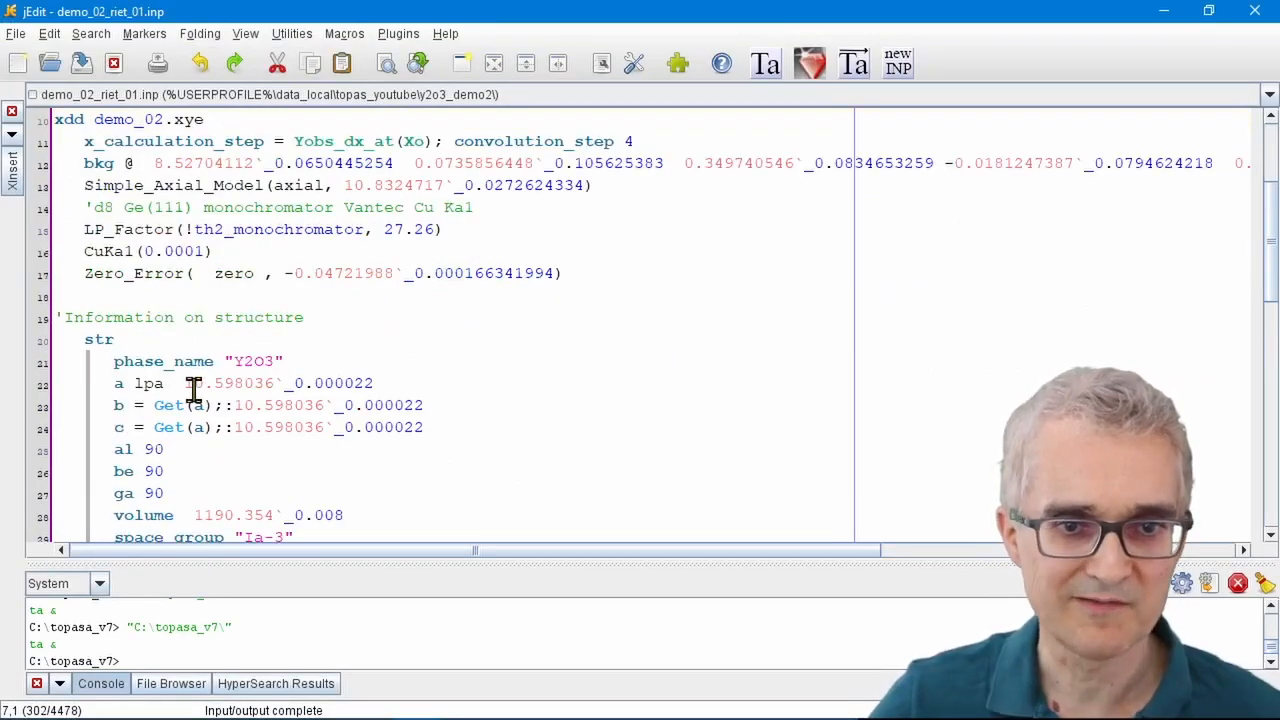
pyautogui.moveTo(186, 383); pyautogui.dragTo(410, 382)
pyautogui.click(322, 420)
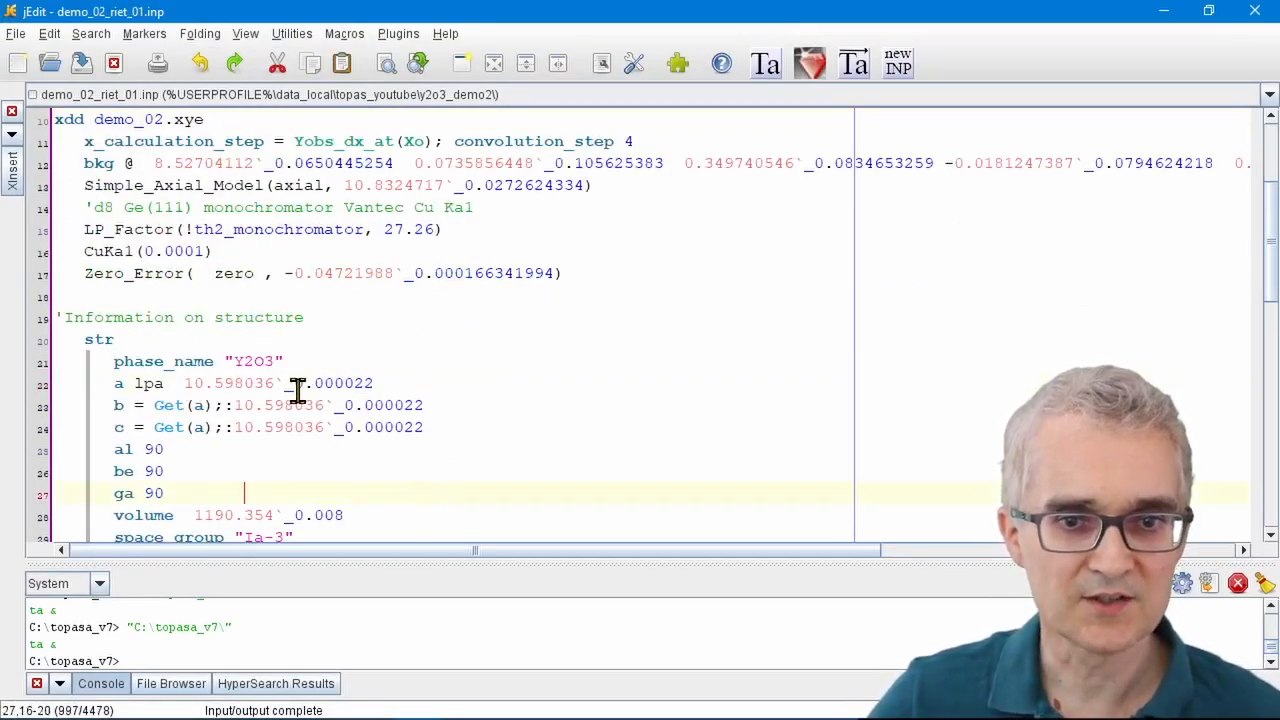
pyautogui.moveTo(285, 383); pyautogui.dragTo(395, 386)
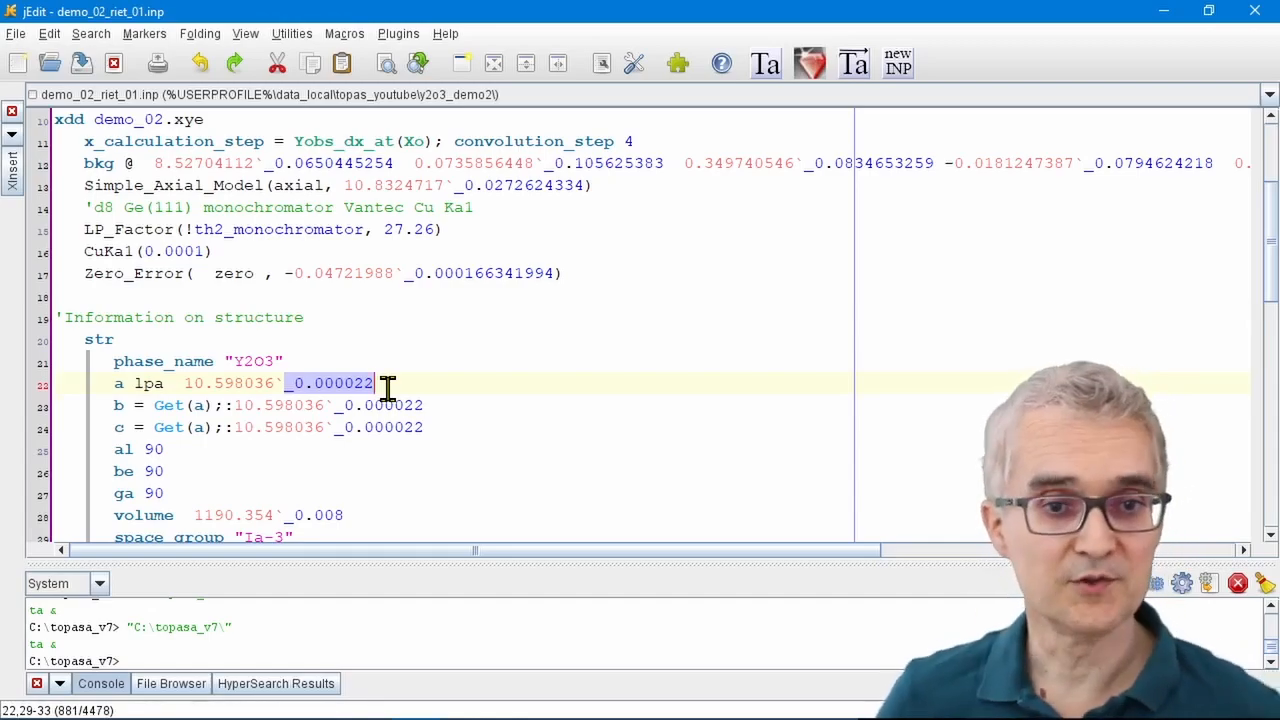
# - Review the refined site parameters and the C_matrix_normalized correlation table at the end of the input file
pyautogui.scroll(-3, 401, 400)
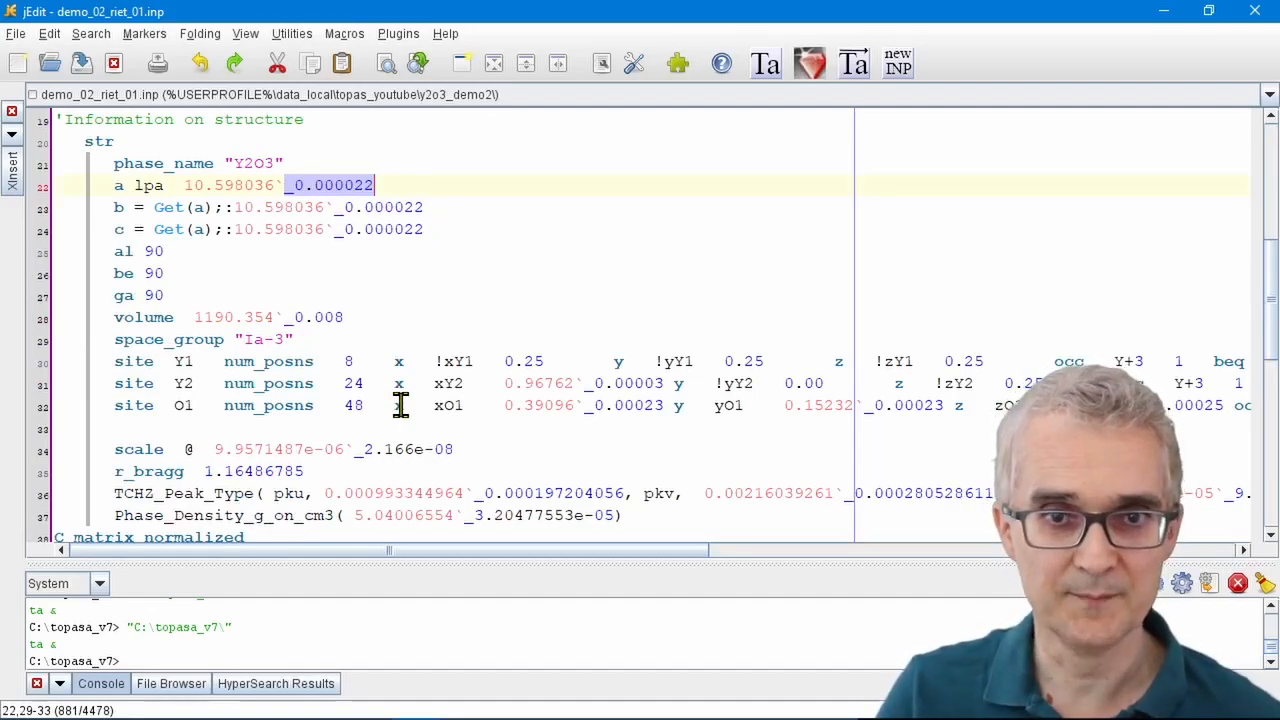
pyautogui.scroll(-4, 427, 440)
pyautogui.scroll(-3, 427, 440)
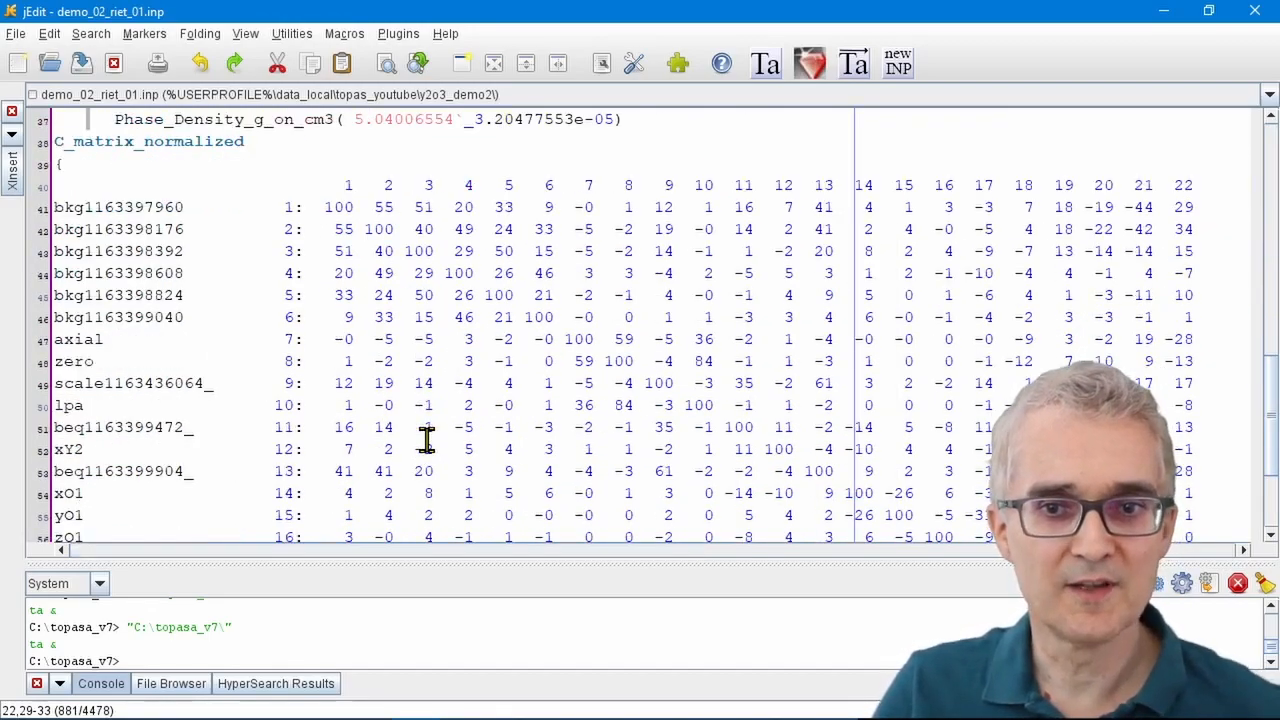
pyautogui.scroll(2, 427, 438)
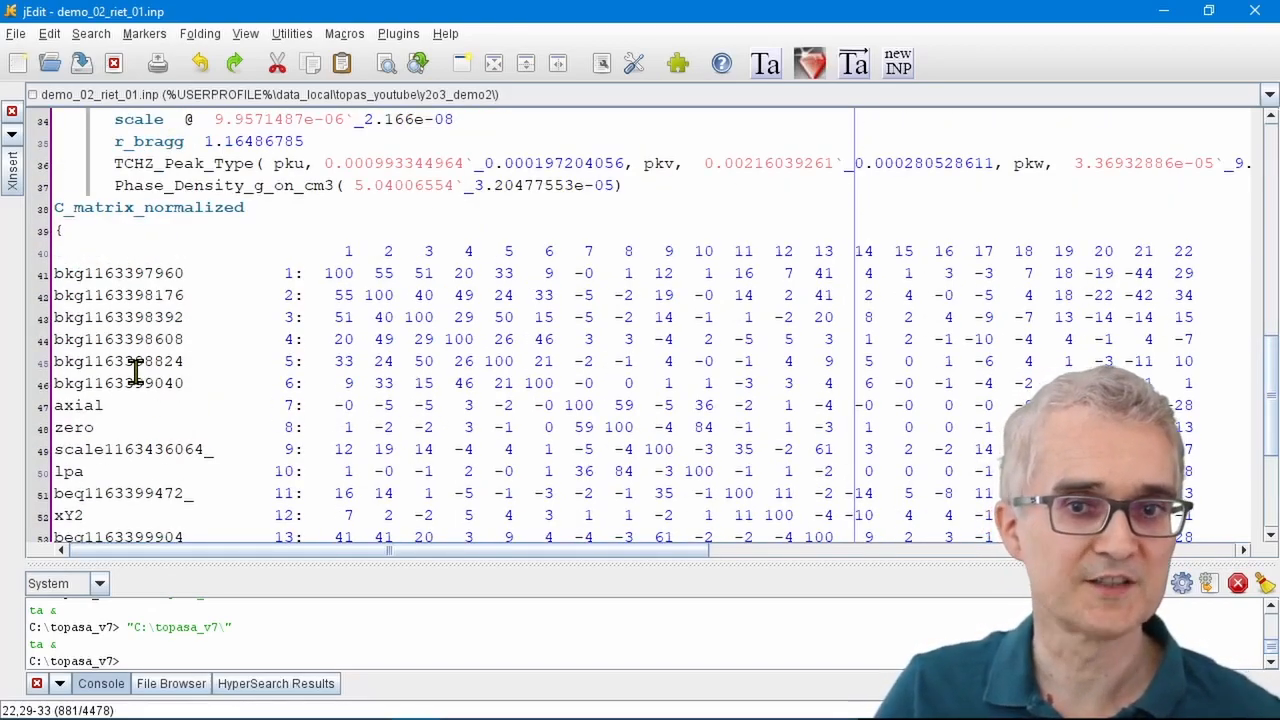
pyautogui.scroll(-2, 135, 368)
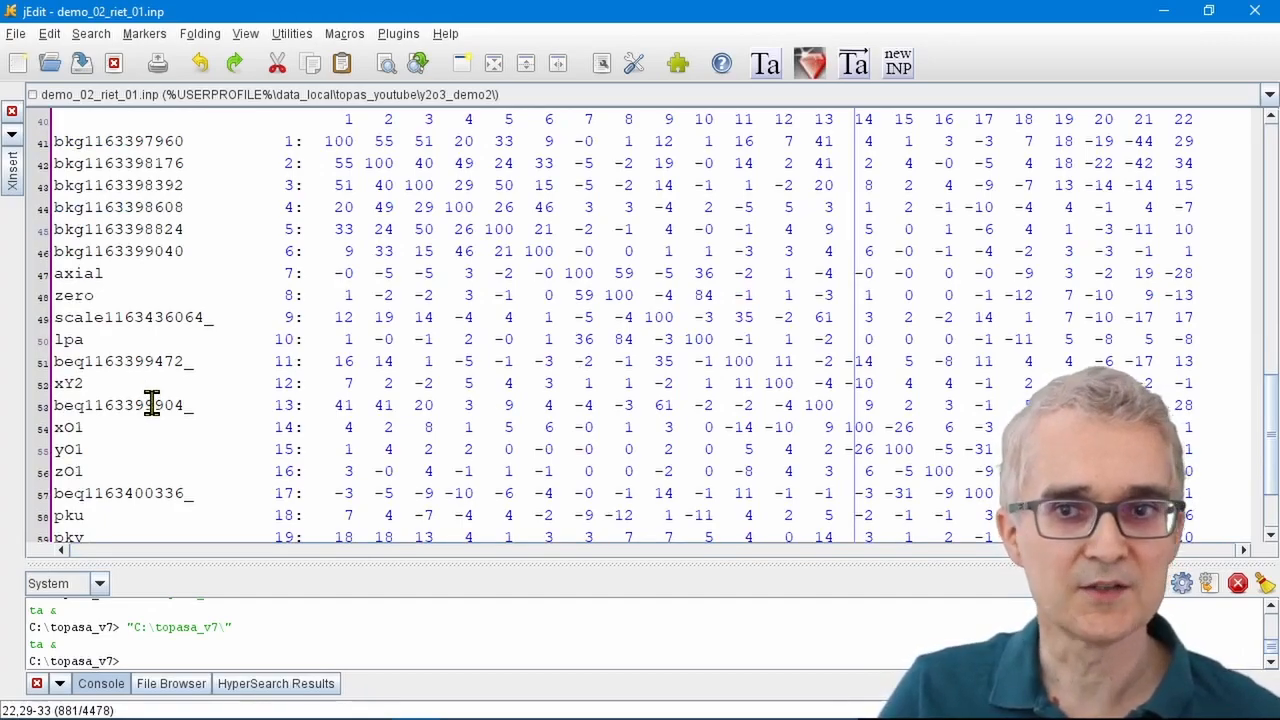
pyautogui.scroll(1, 151, 393)
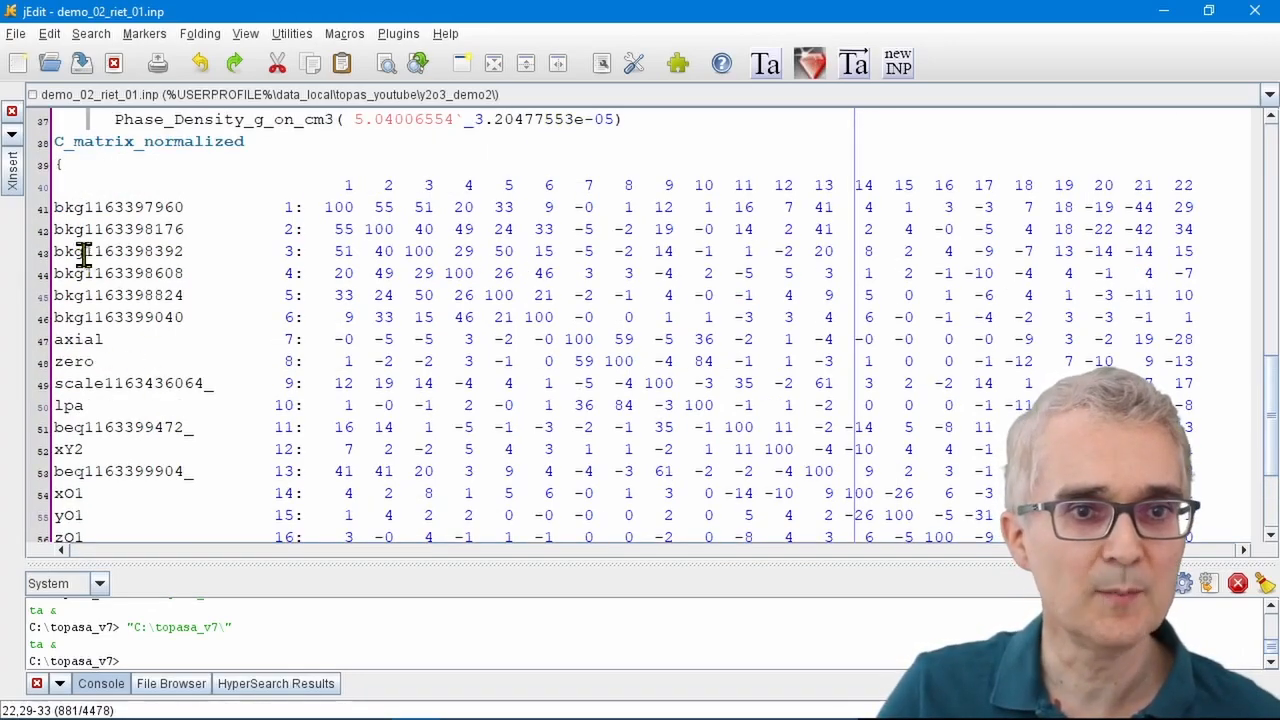
pyautogui.moveTo(55, 218); pyautogui.dragTo(55, 405)
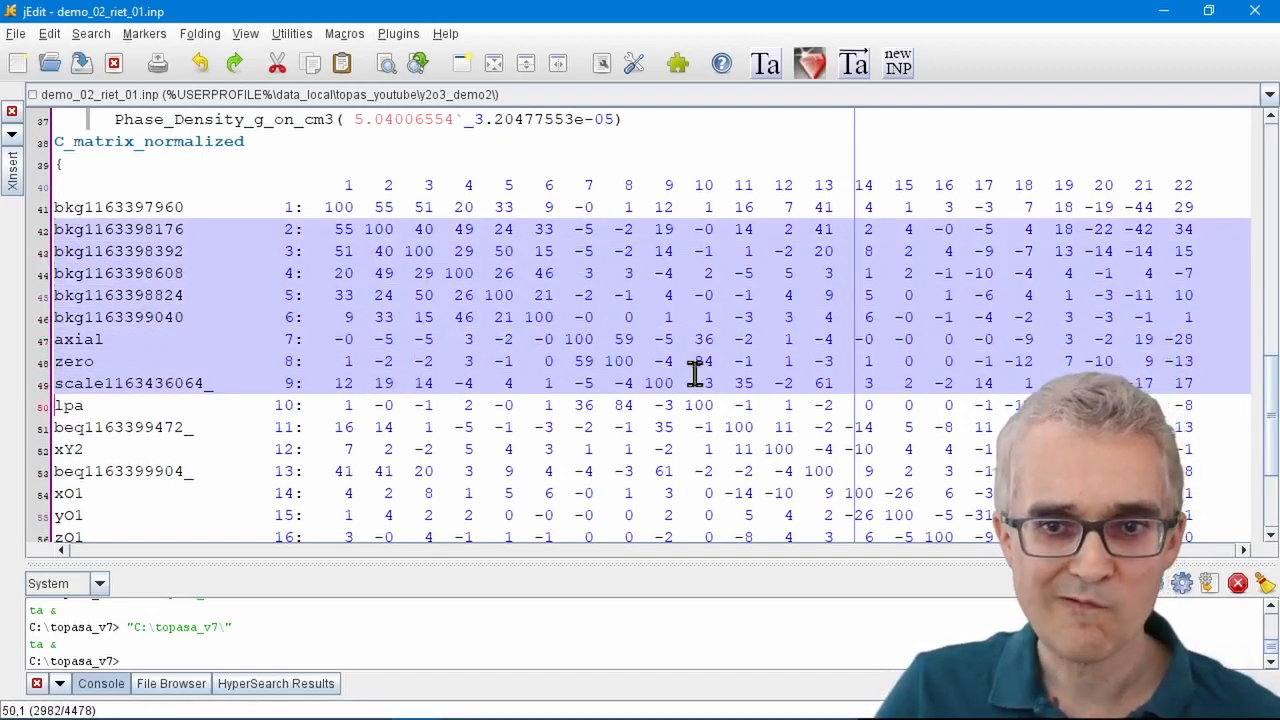
pyautogui.click(214, 317)
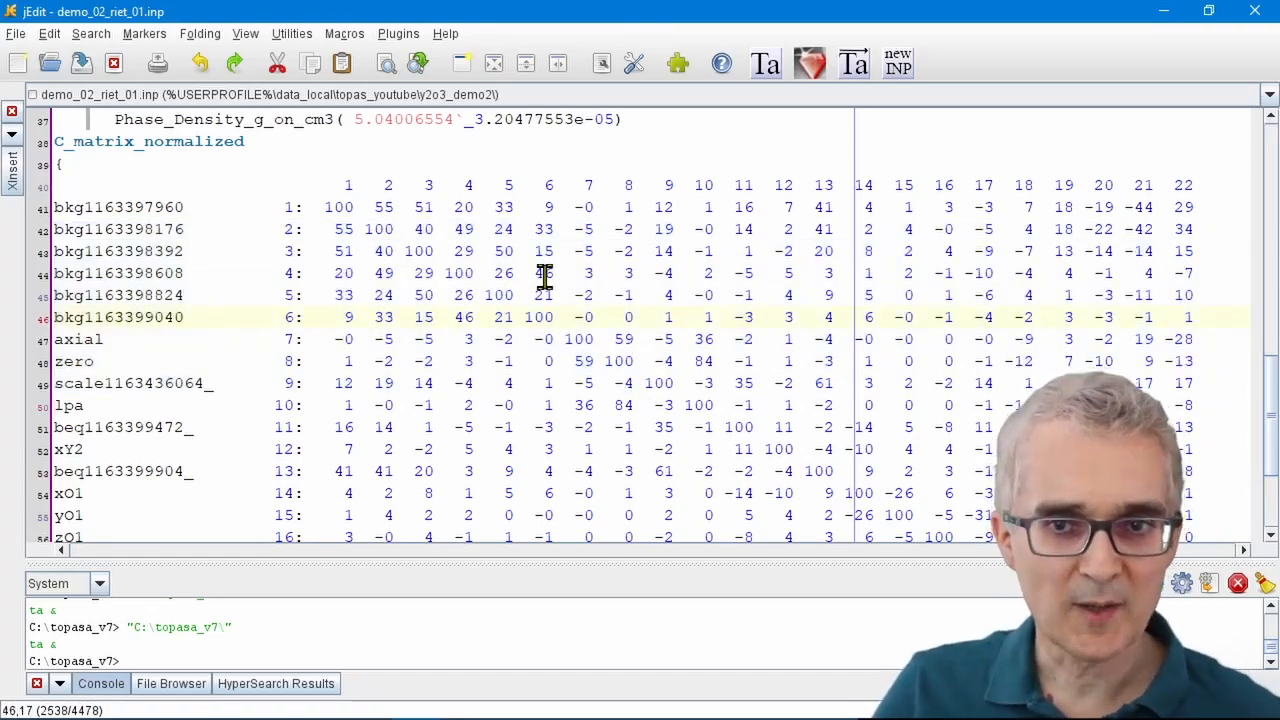
# - Switch to TOPAS-Academic, open the correlation matrix display, rerun the refinement and accept updating demo_02_riet_01.inp
pyautogui.click(1162, 10)
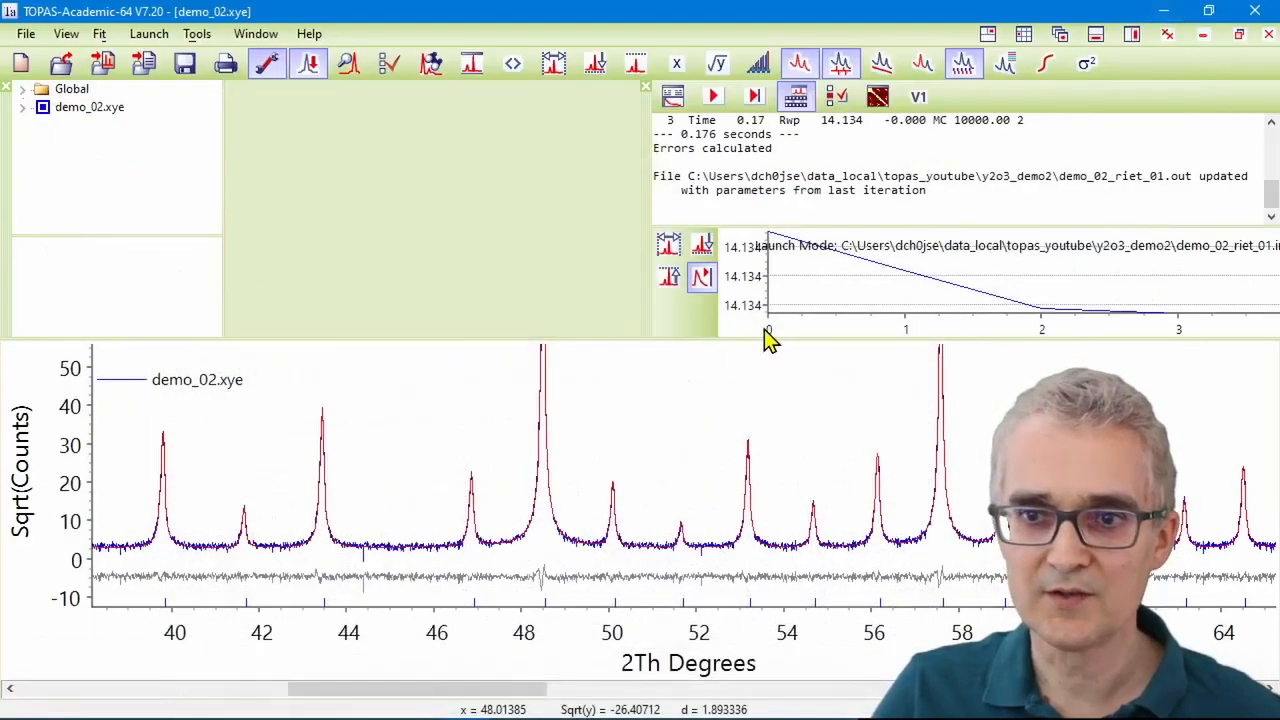
pyautogui.click(878, 97)
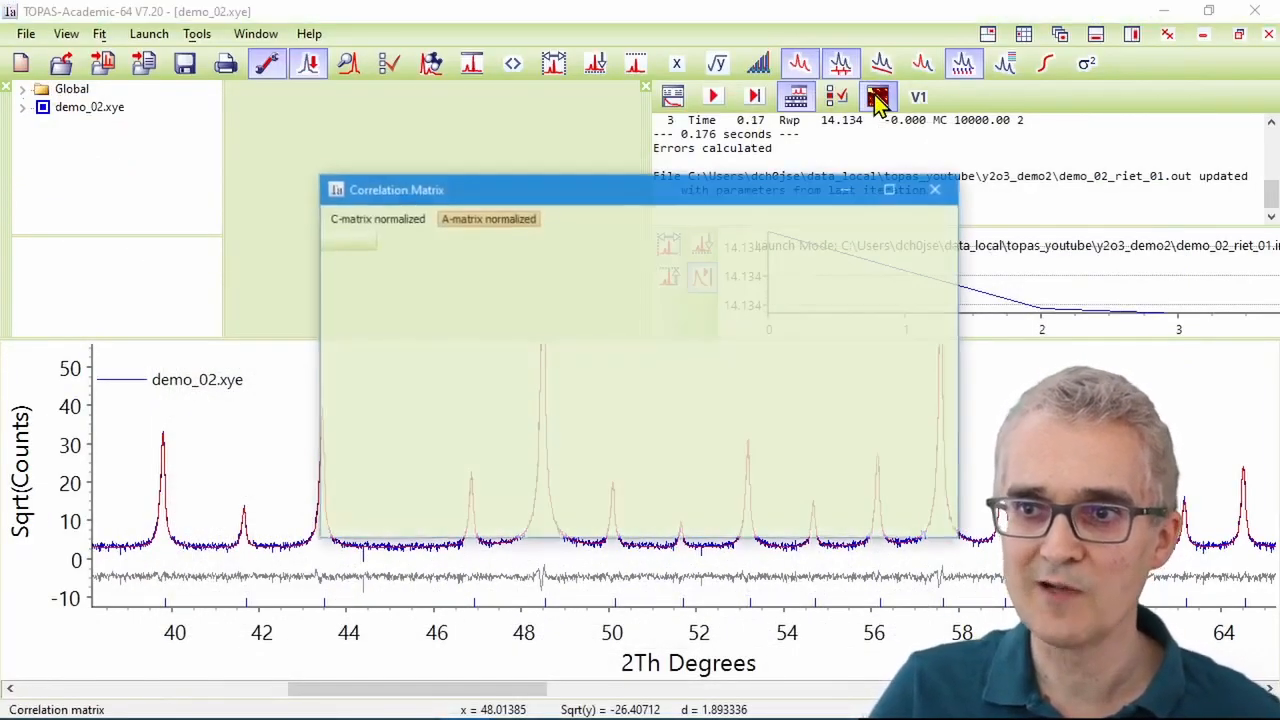
pyautogui.click(713, 95)
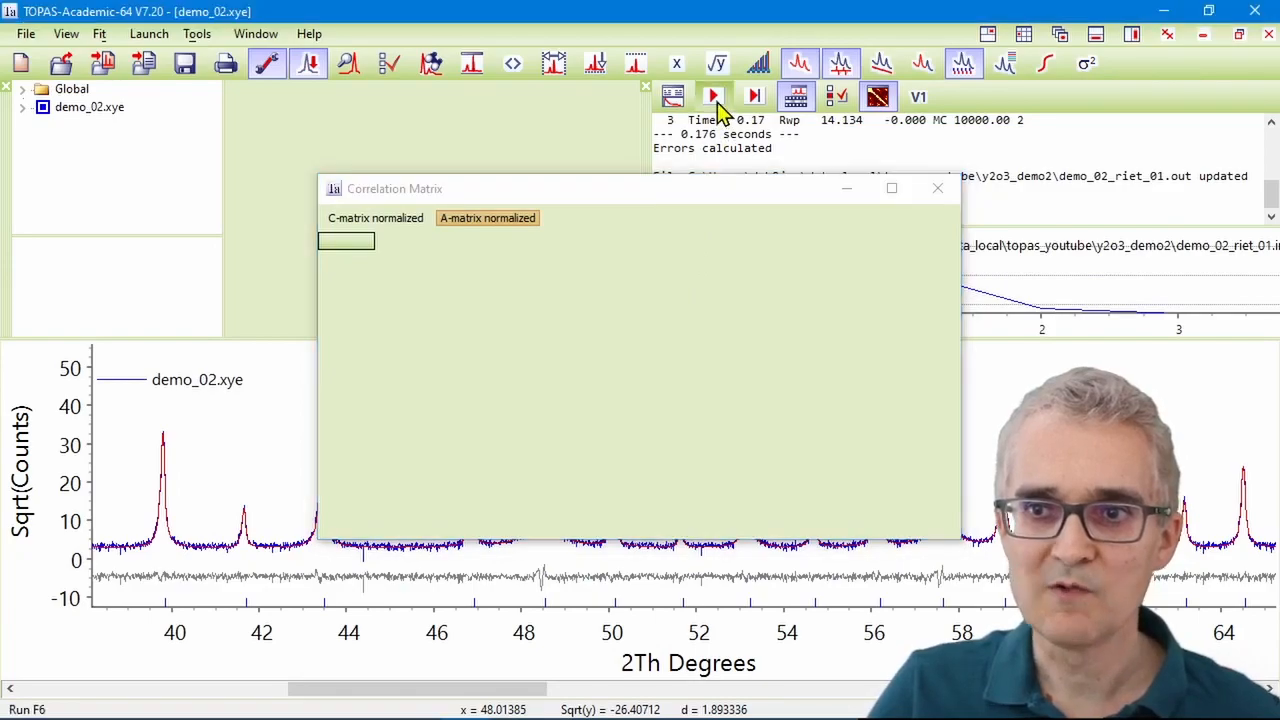
pyautogui.click(608, 449)
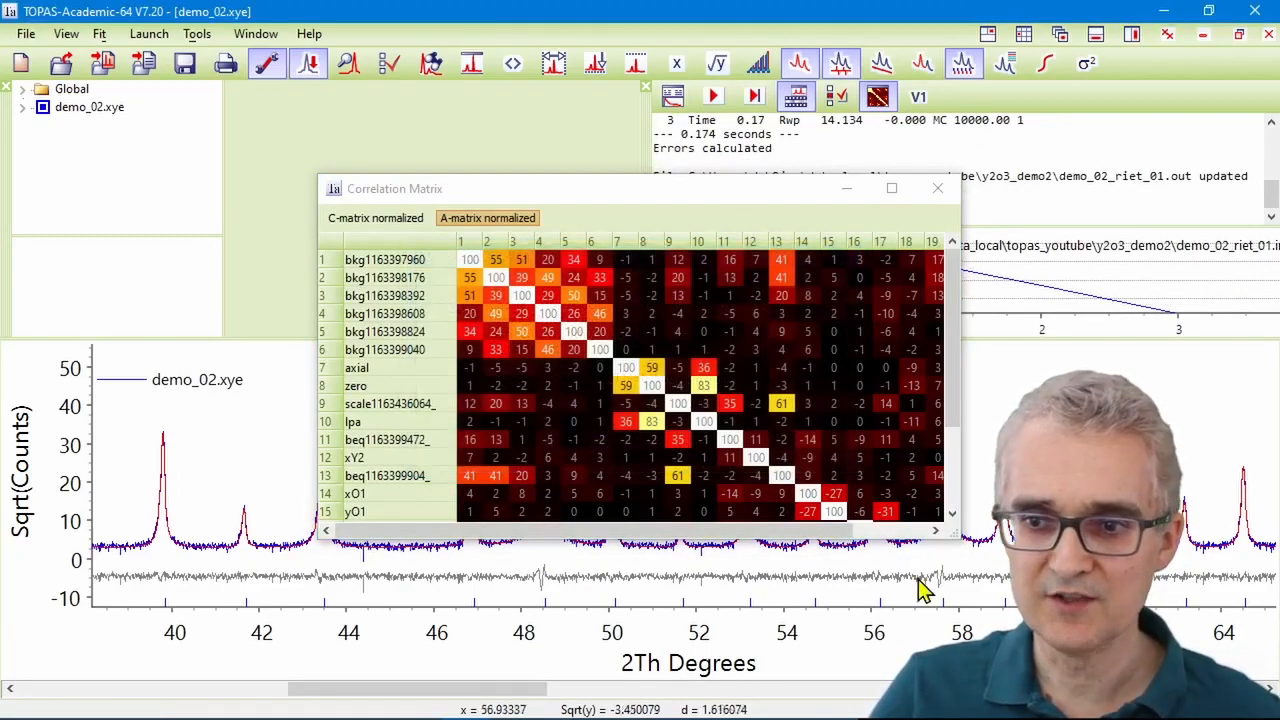
# - Enlarge and reposition the correlation matrix window, and inspect the correlations between scale and beq and between zero and axial
pyautogui.moveTo(950, 538); pyautogui.dragTo(1116, 666)
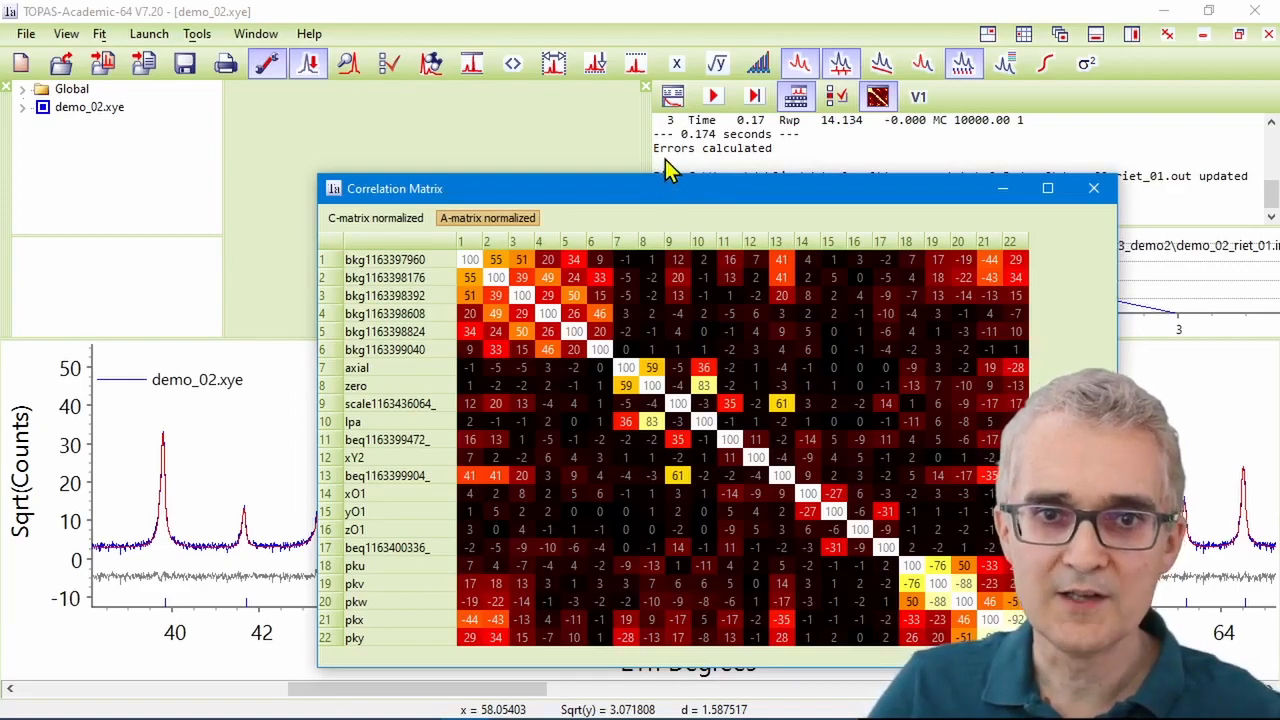
pyautogui.moveTo(672, 190); pyautogui.dragTo(575, 146)
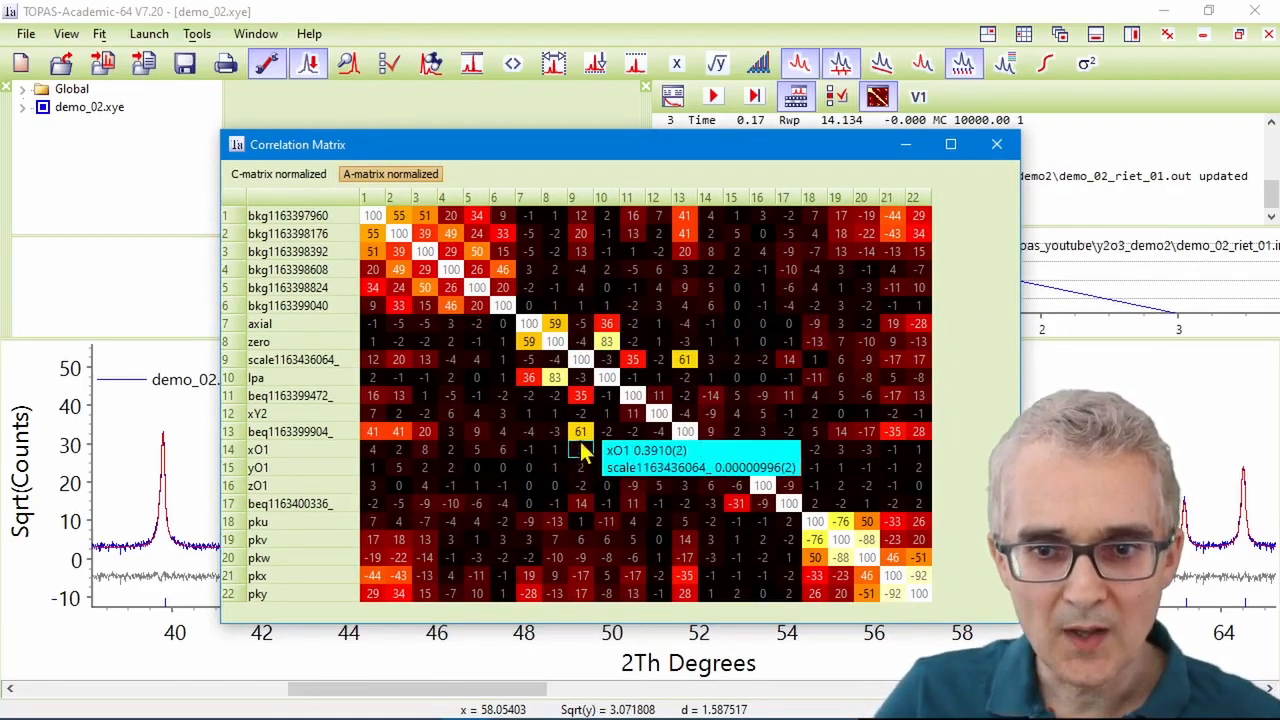
pyautogui.moveTo(580, 432)
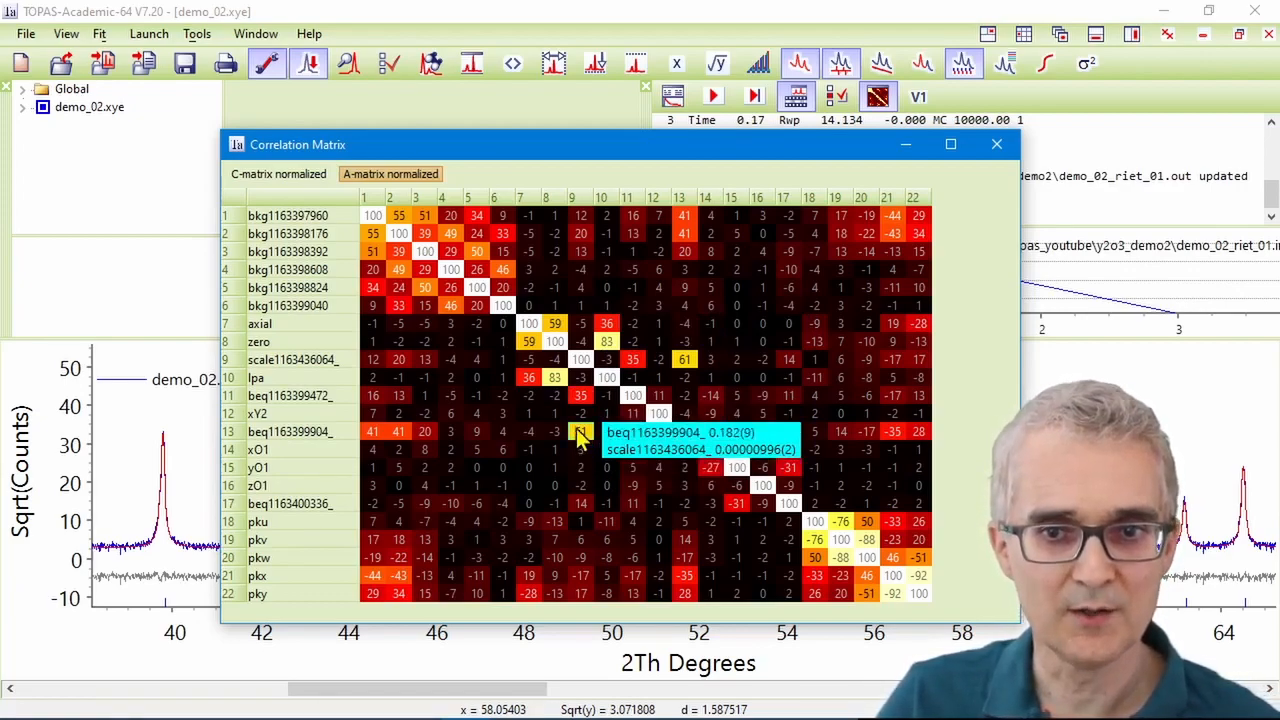
pyautogui.moveTo(540, 360)
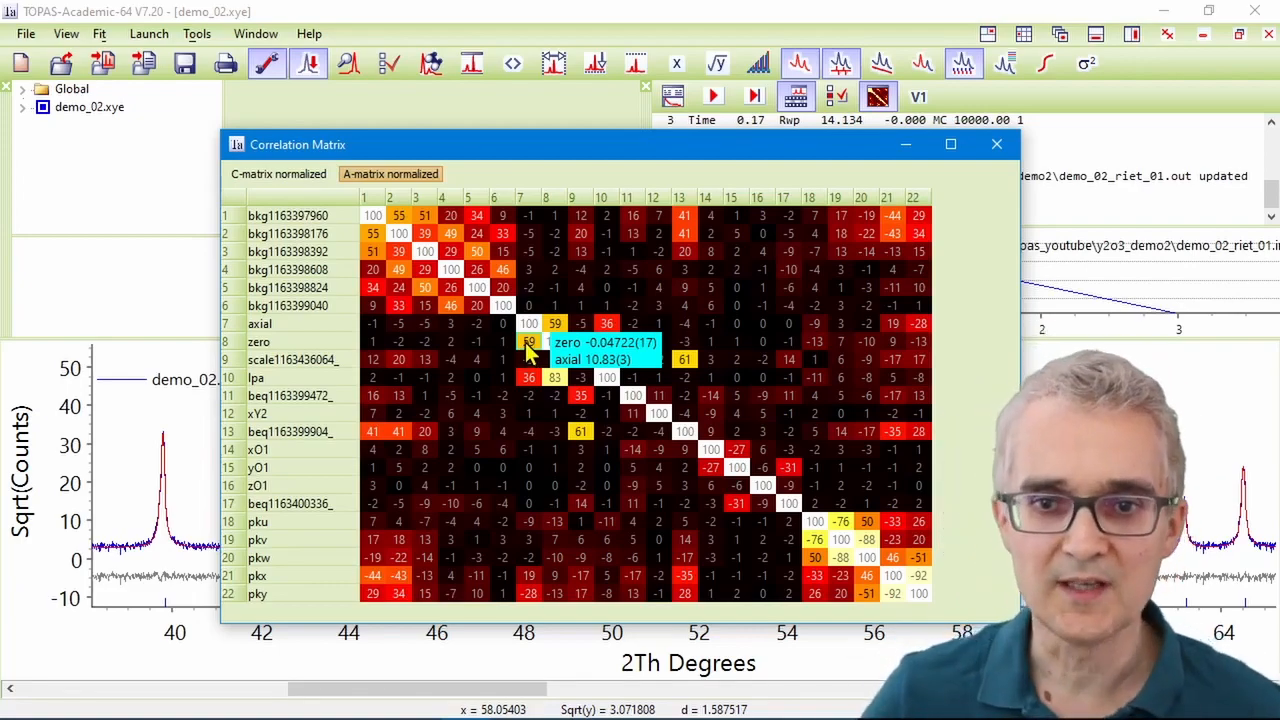
pyautogui.moveTo(537, 716)
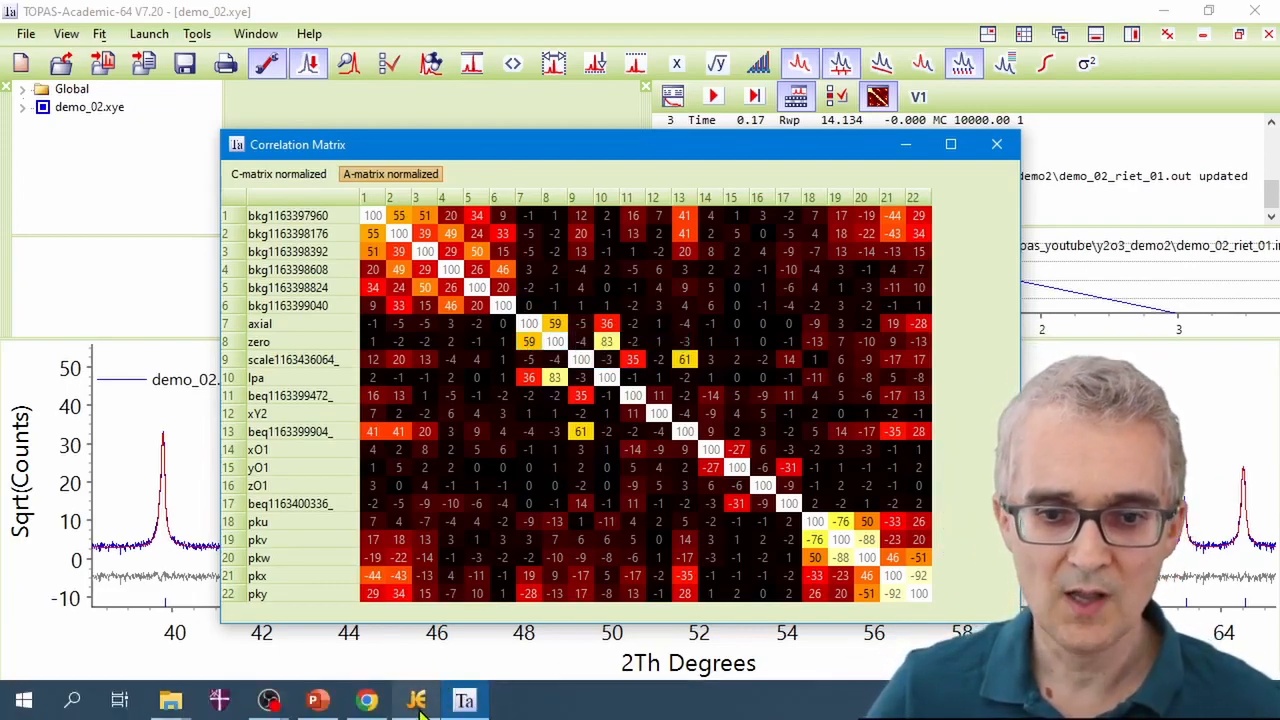
pyautogui.moveTo(425, 708)
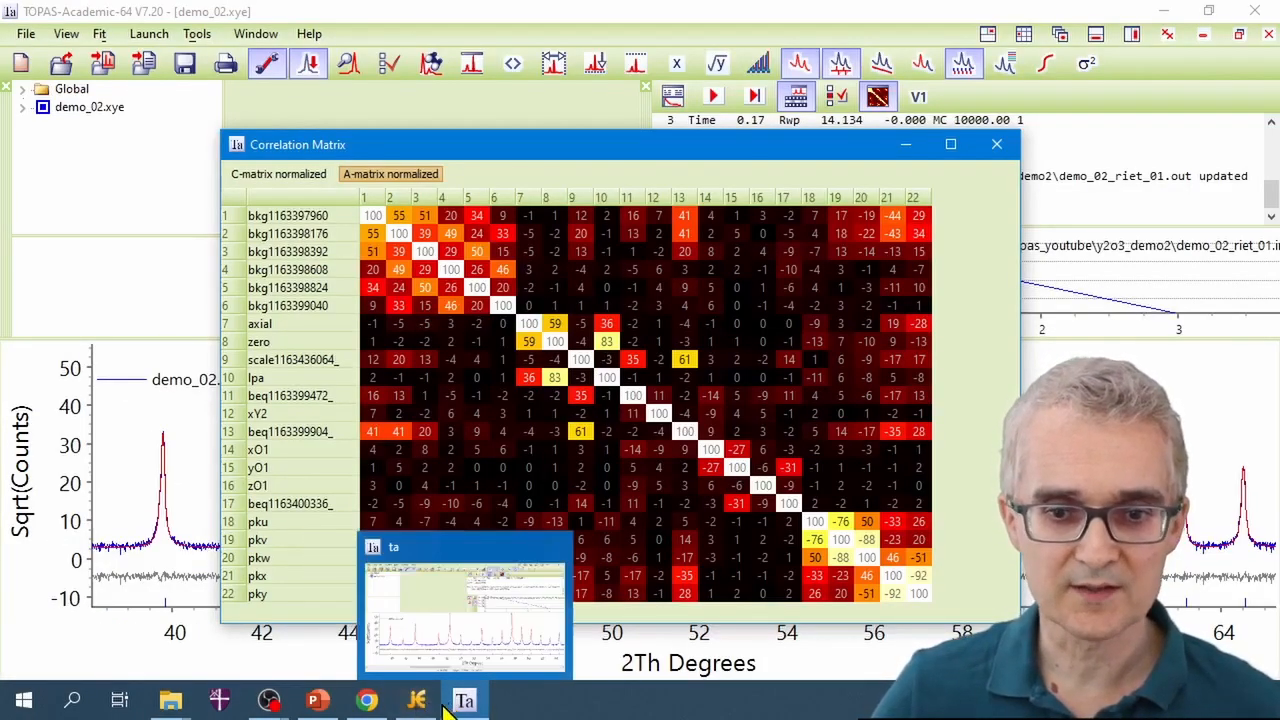
# - Return to jEdit, dismiss the reload notice and add finish_X 70 on a new indented line beneath xdd demo_02.xye
pyautogui.click(418, 701)
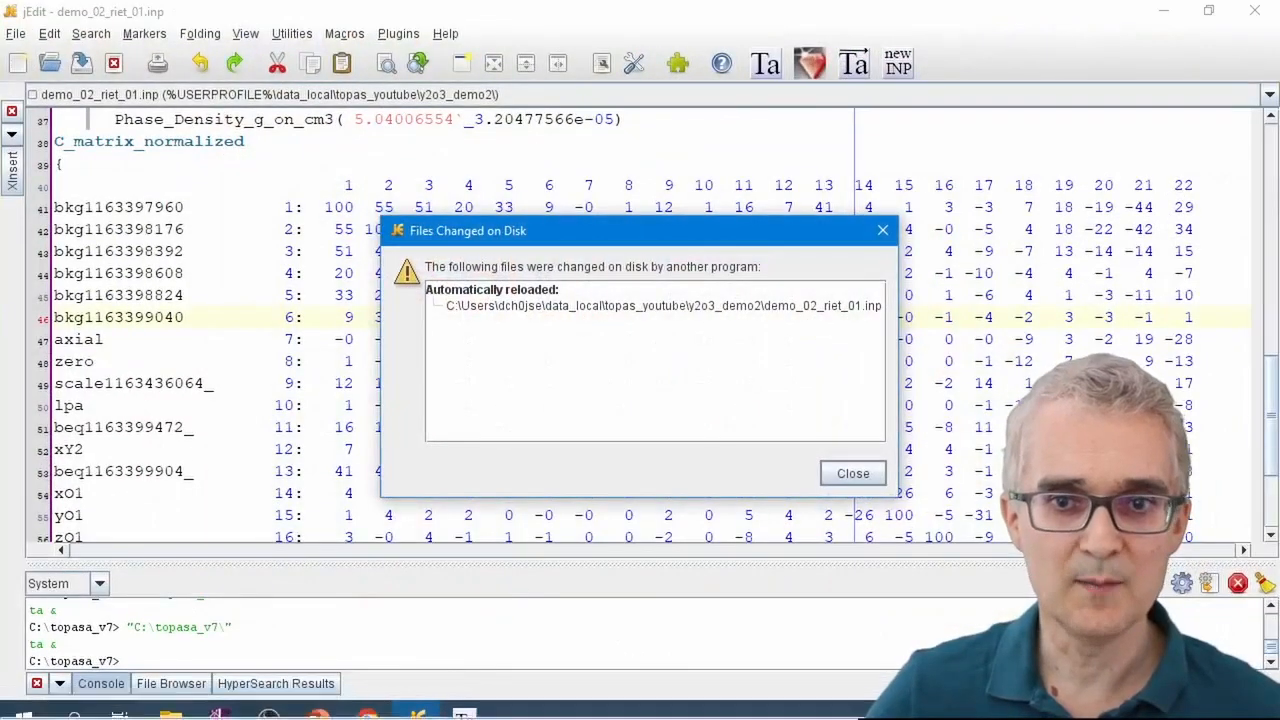
pyautogui.click(853, 473)
pyautogui.scroll(3, 533, 360)
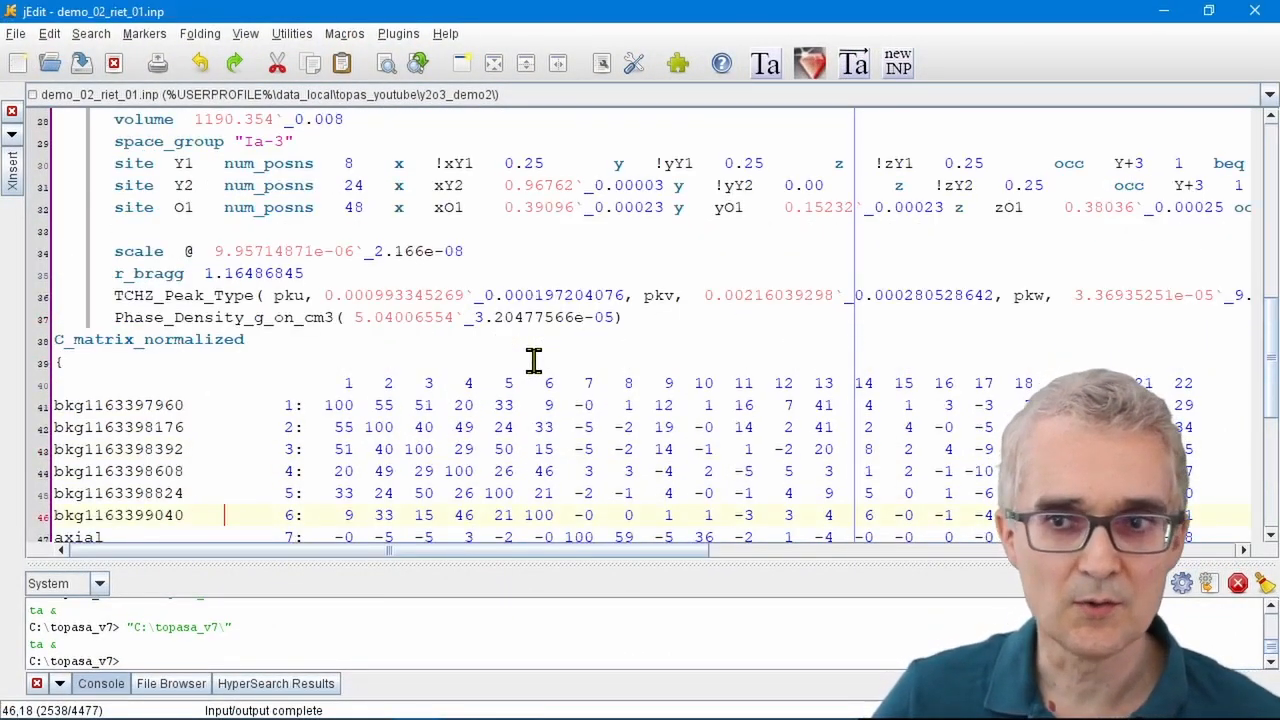
pyautogui.scroll(4, 533, 360)
pyautogui.scroll(2, 534, 362)
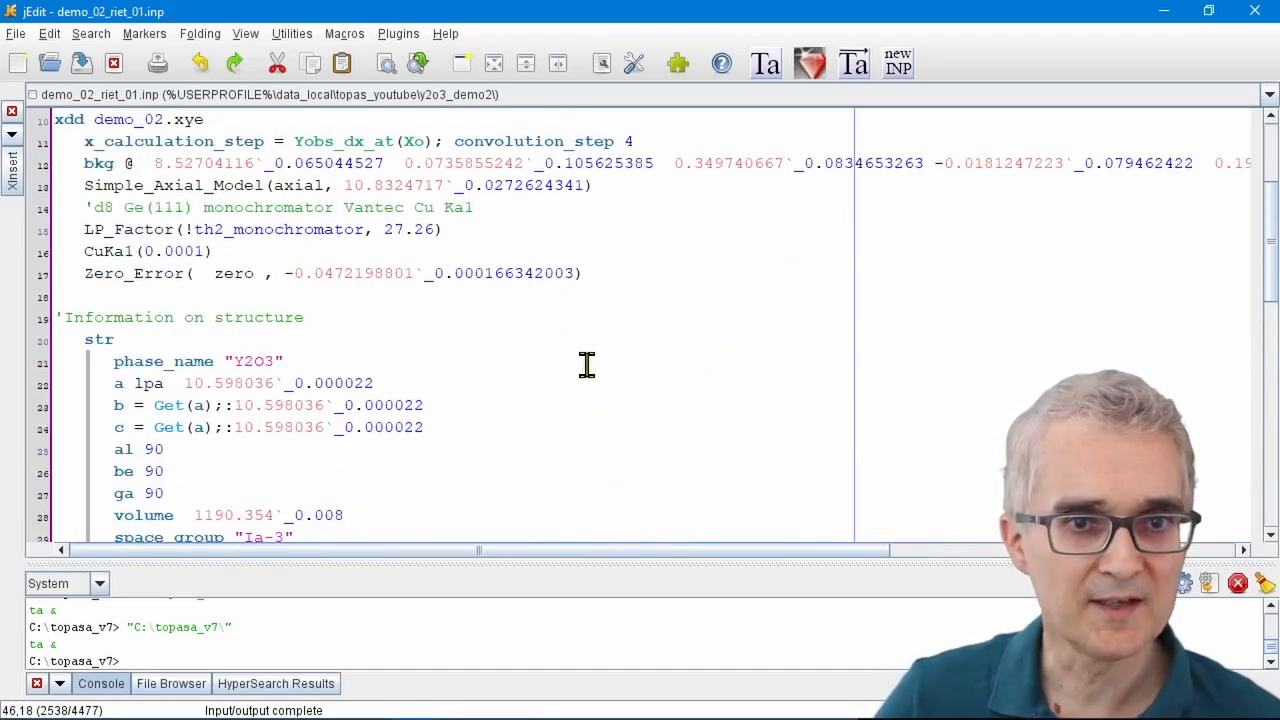
pyautogui.scroll(2, 365, 240)
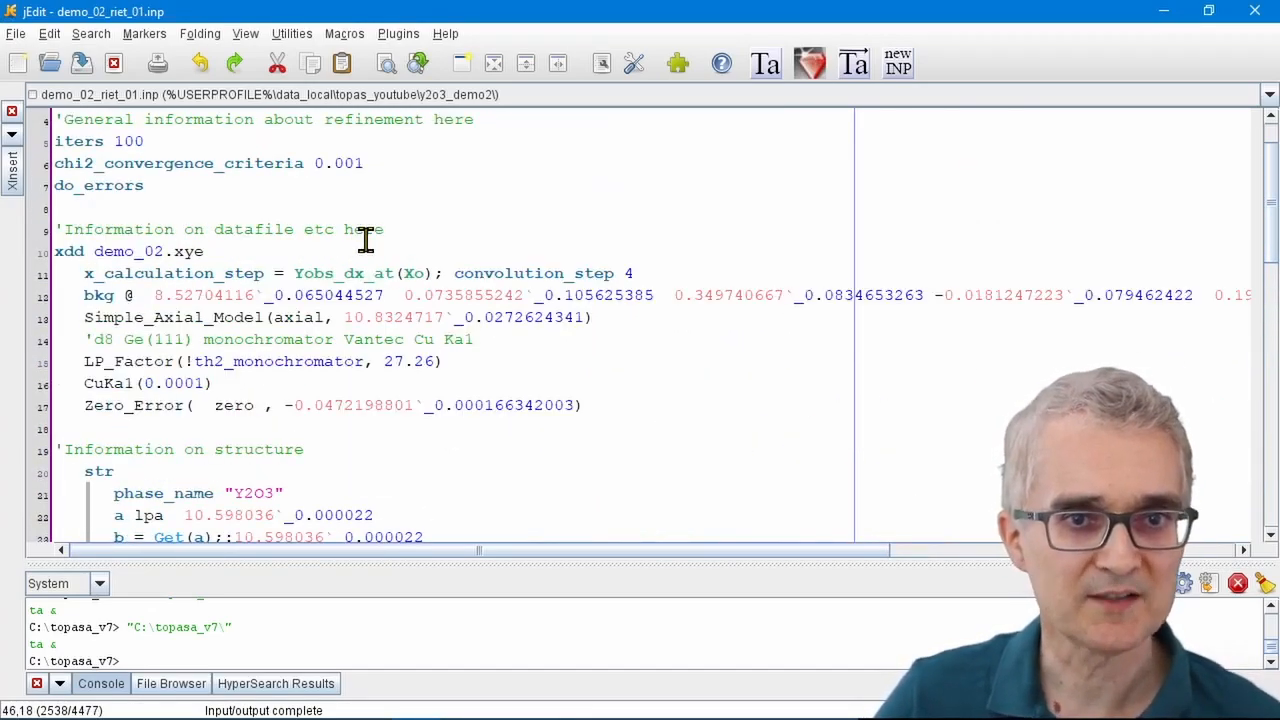
pyautogui.click(283, 251)
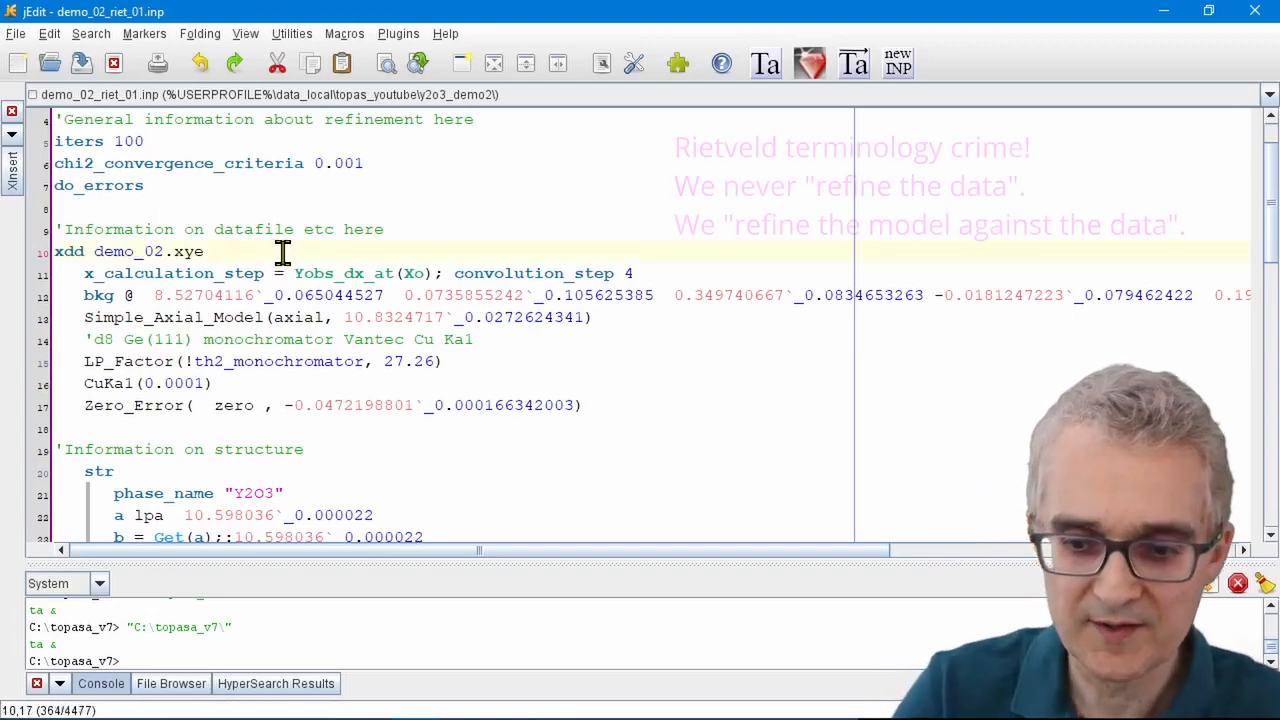
pyautogui.press('Return')
pyautogui.press('Tab')
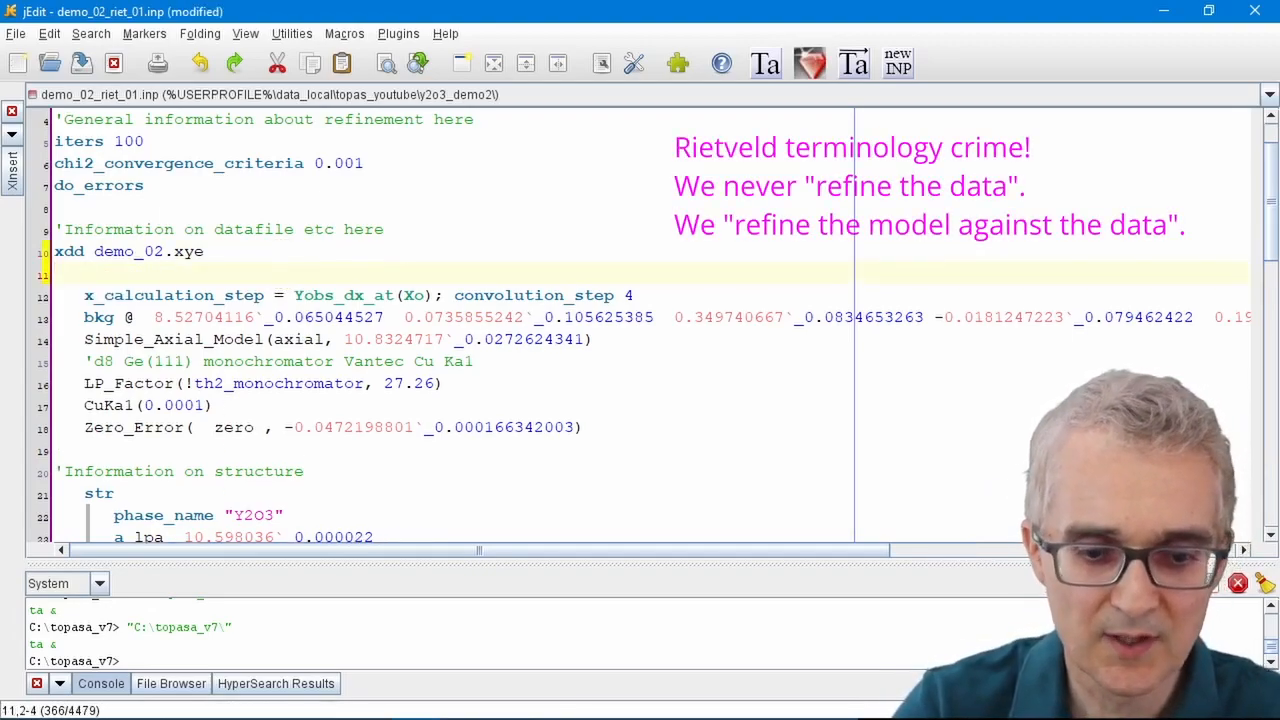
pyautogui.write('finish')
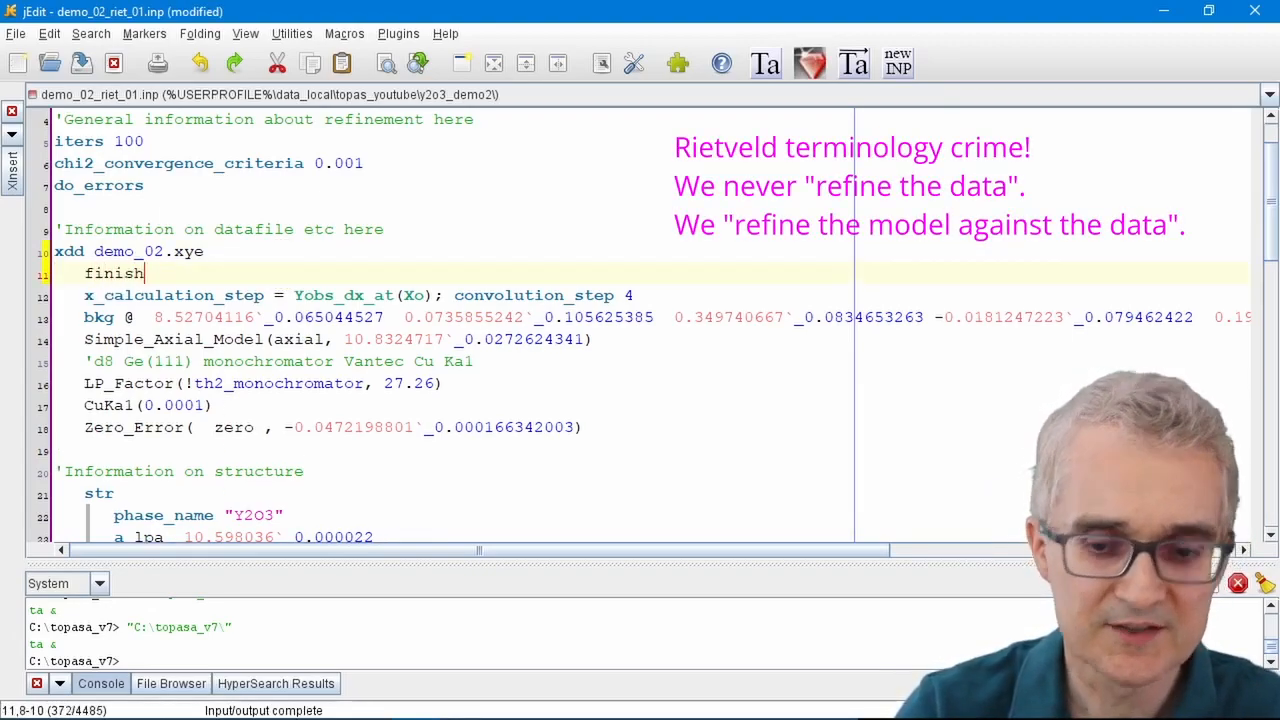
pyautogui.write('_X 70')
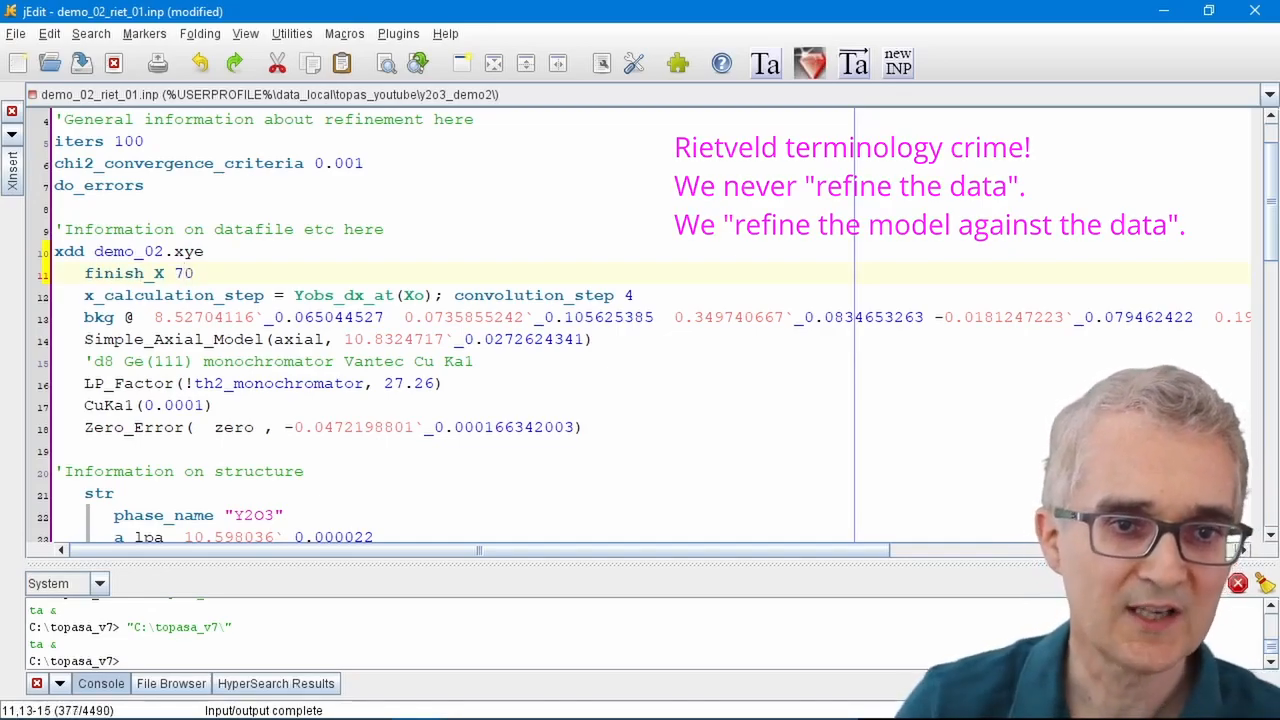
# - Send the input to TOPAS-Academic, run the refinement limited to 70 degrees, update demo_02_riet_01.inp and show the full pattern
pyautogui.click(810, 63)
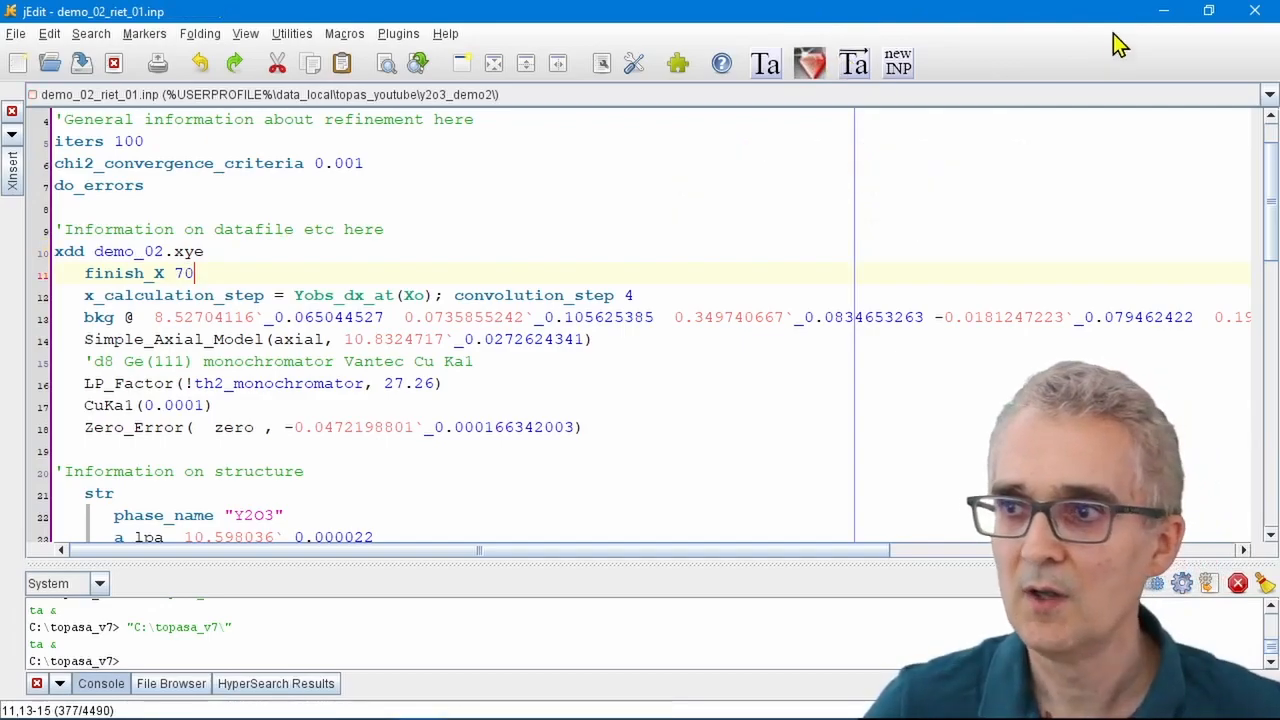
pyautogui.click(1163, 12)
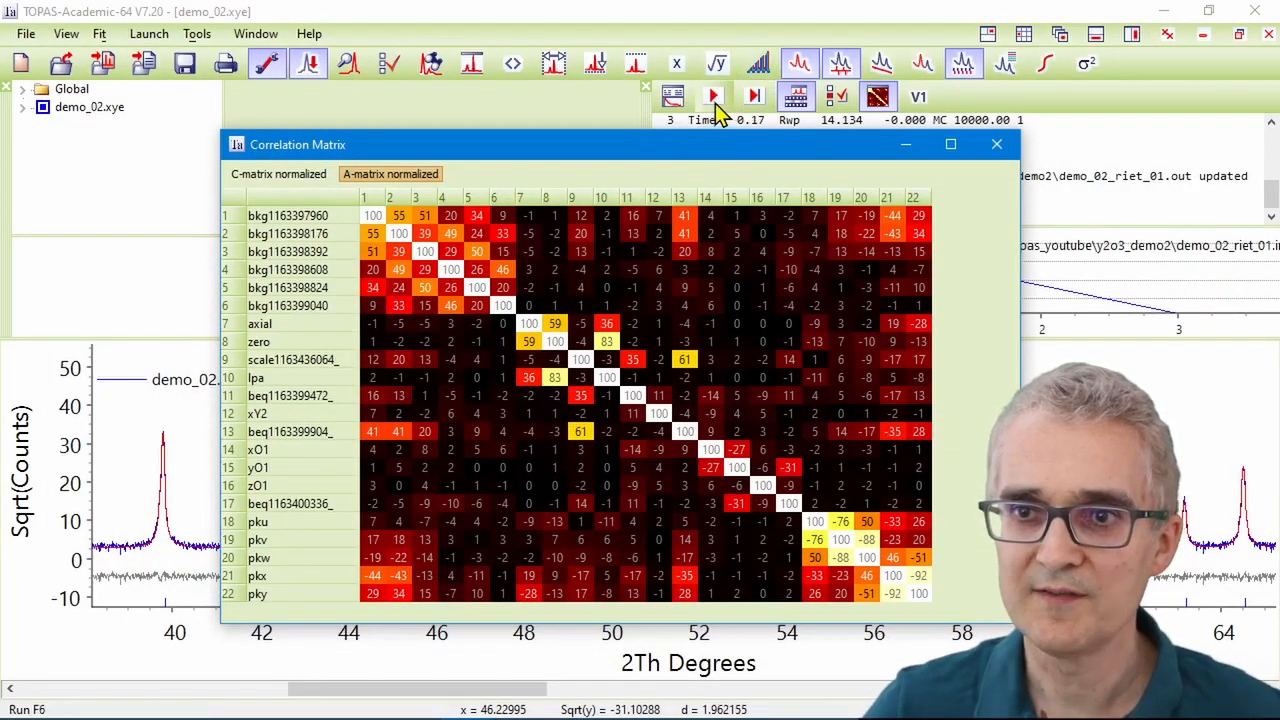
pyautogui.click(905, 146)
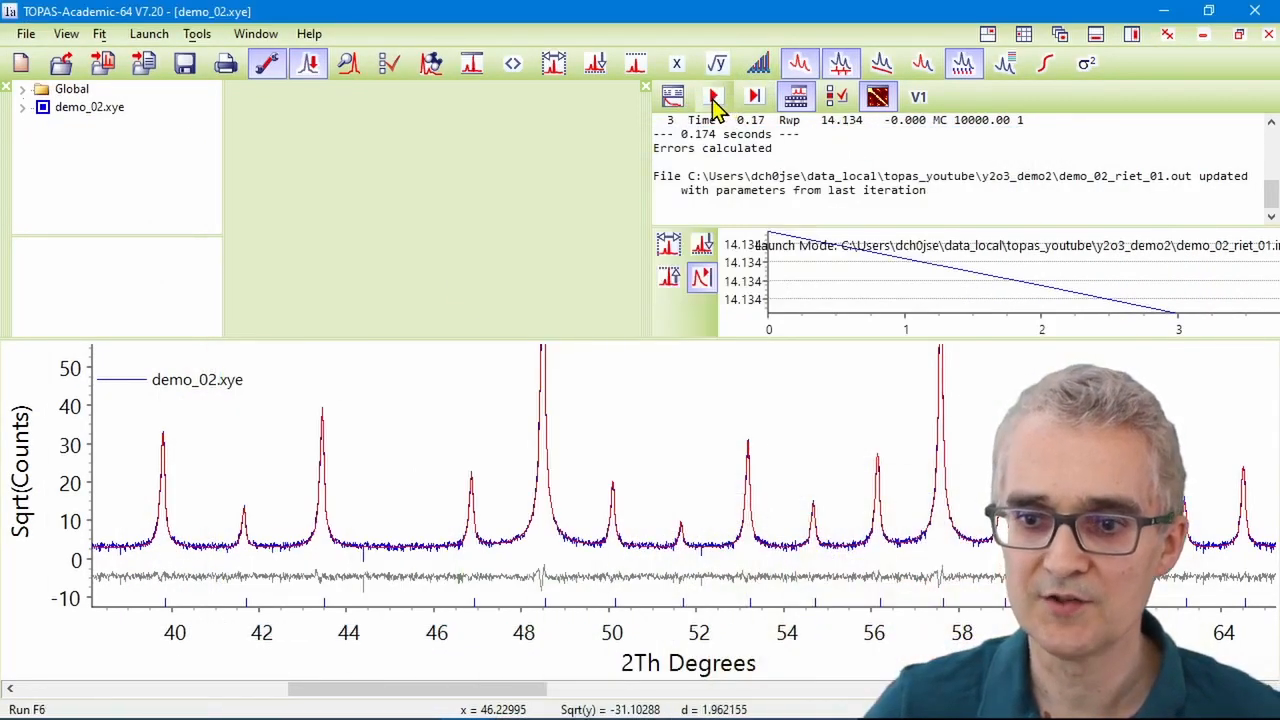
pyautogui.click(713, 97)
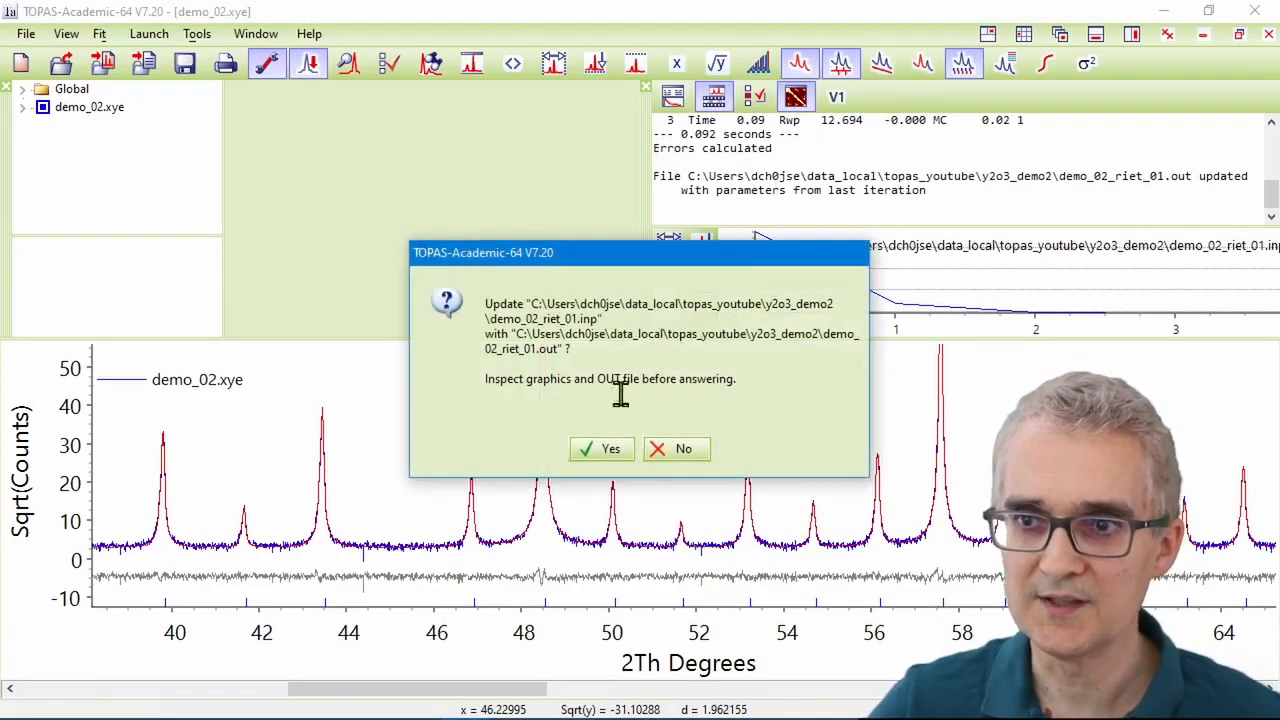
pyautogui.click(605, 449)
pyautogui.rightClick(698, 428)
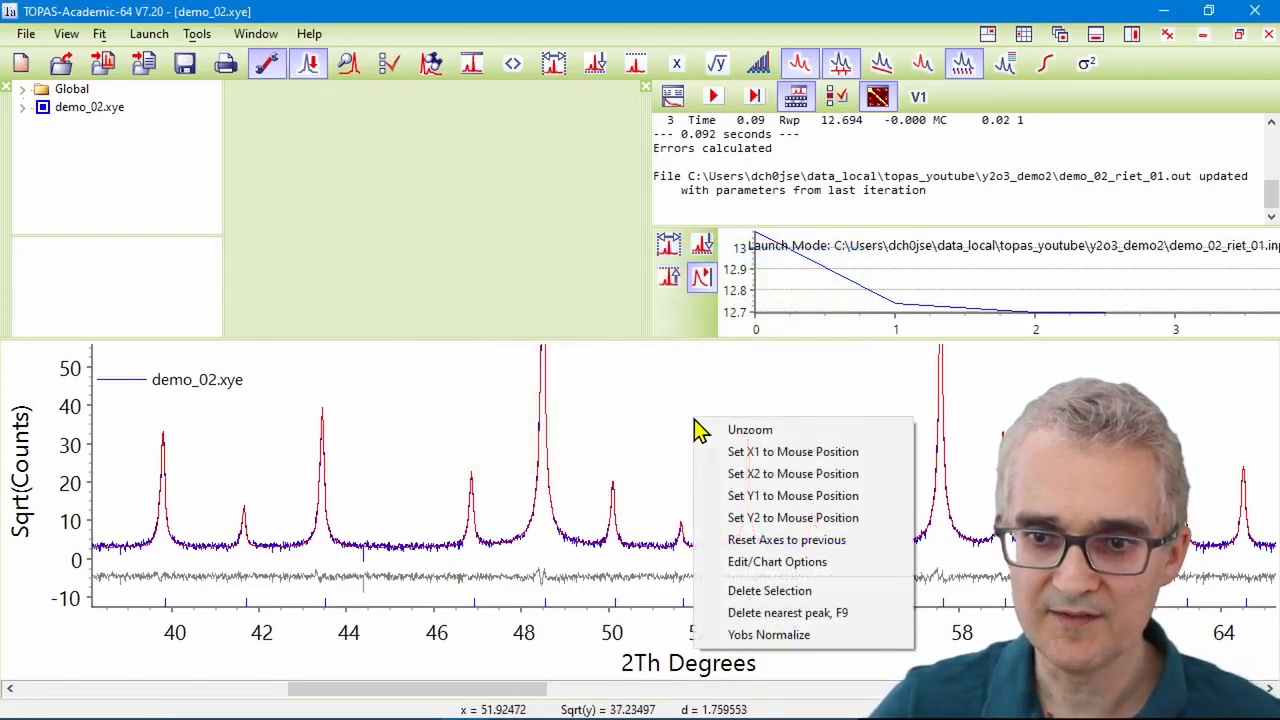
pyautogui.click(745, 432)
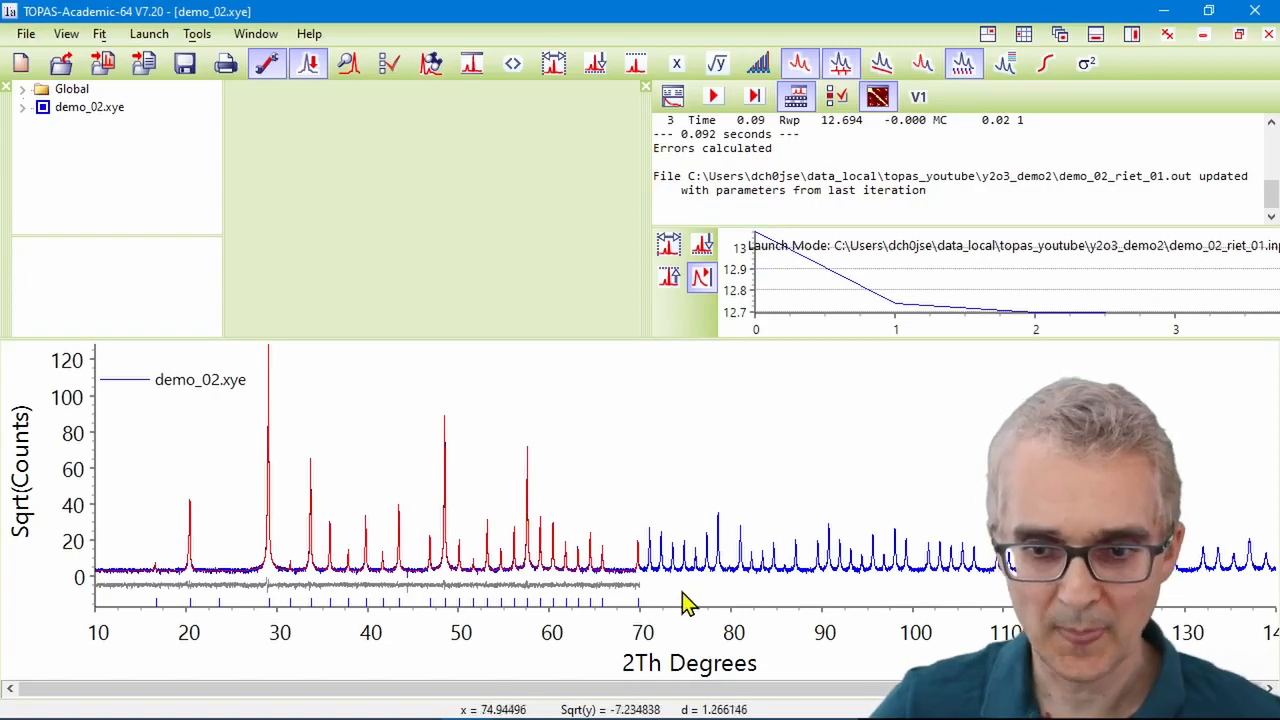
# - Switch to jEdit, dismiss the reload notice, add @ before the O1 site's O-2 occupancy to refine it, and send the input to TOPAS-Academic
pyautogui.moveTo(418, 710)
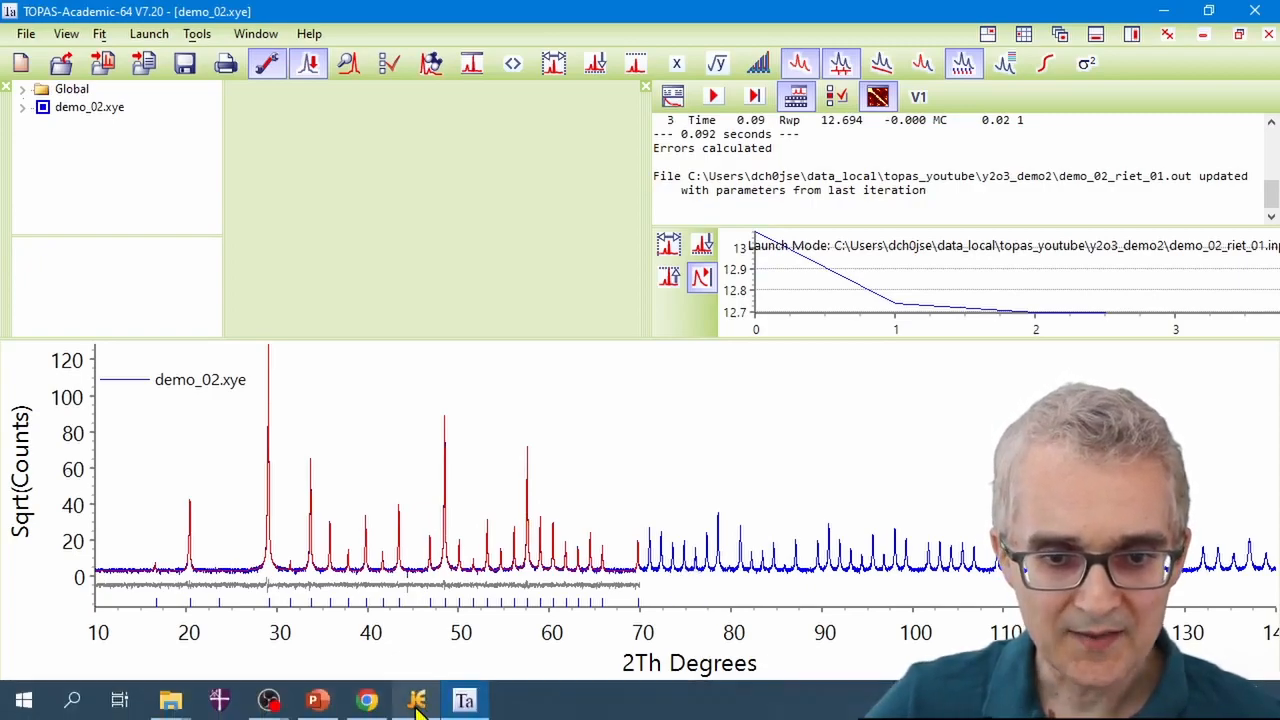
pyautogui.click(418, 705)
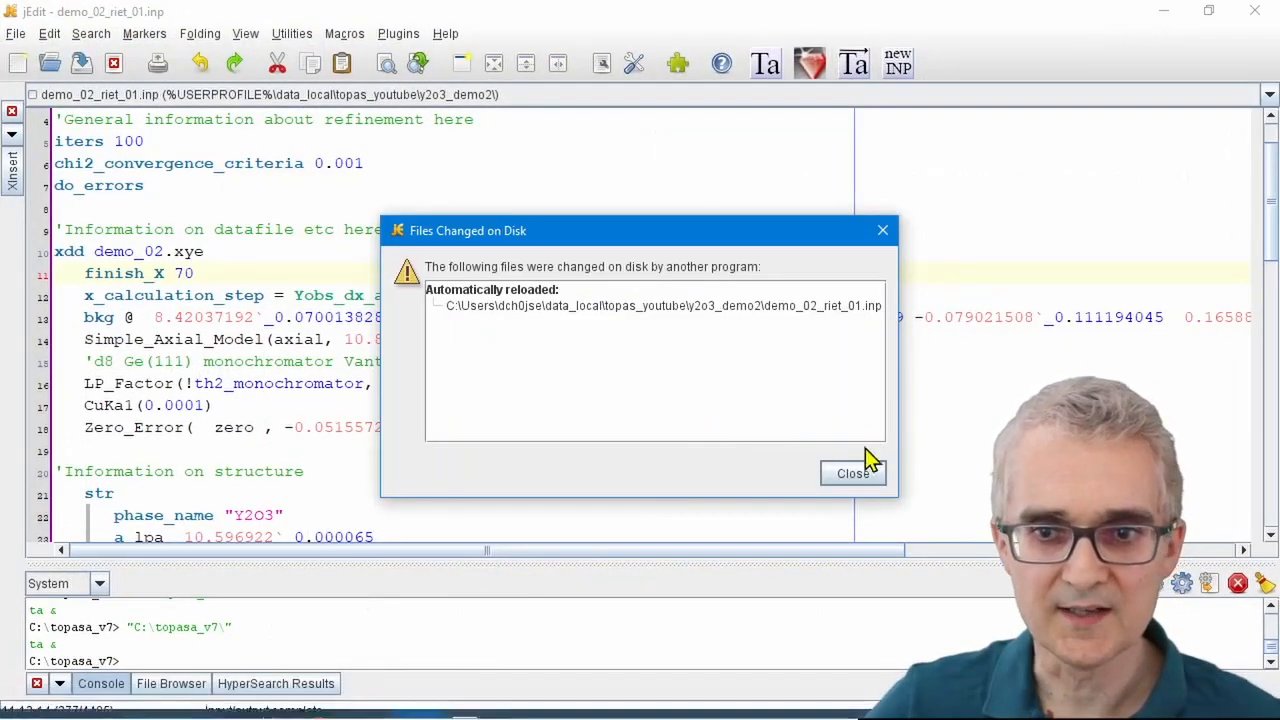
pyautogui.click(850, 472)
pyautogui.scroll(-5, 782, 463)
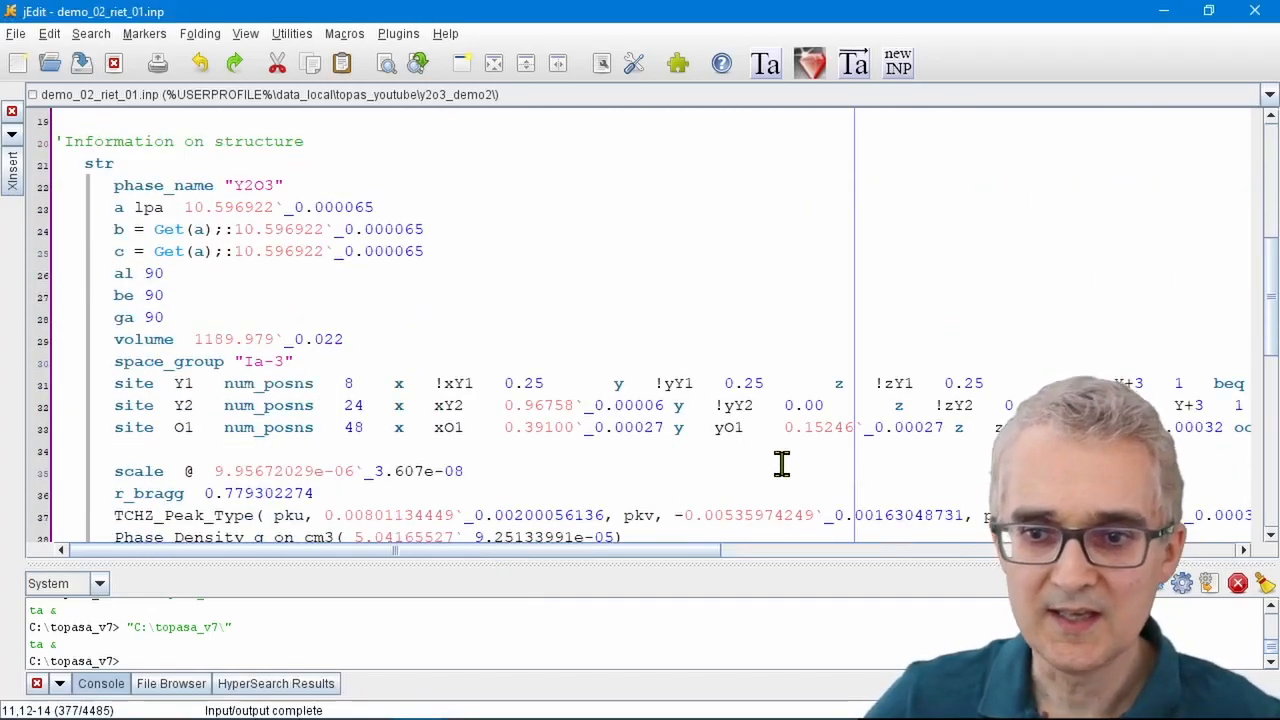
pyautogui.scroll(-1, 782, 463)
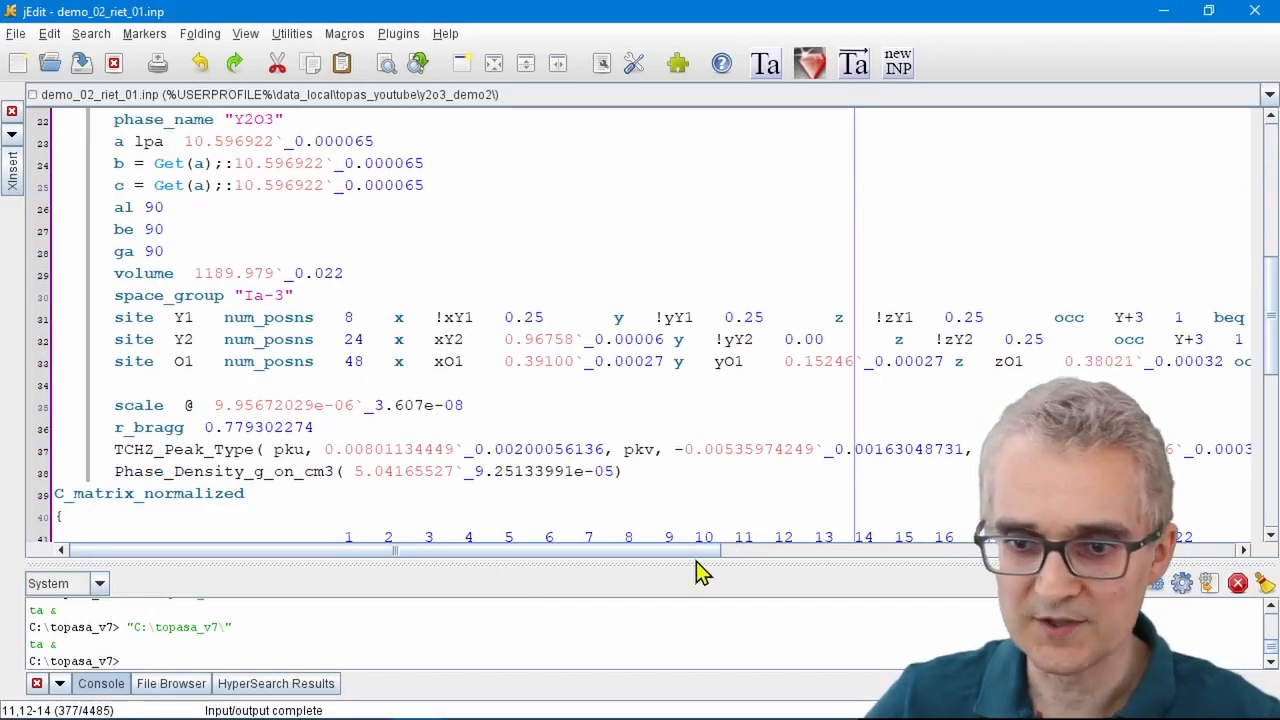
pyautogui.moveTo(695, 552); pyautogui.dragTo(1010, 550)
pyautogui.click(759, 368)
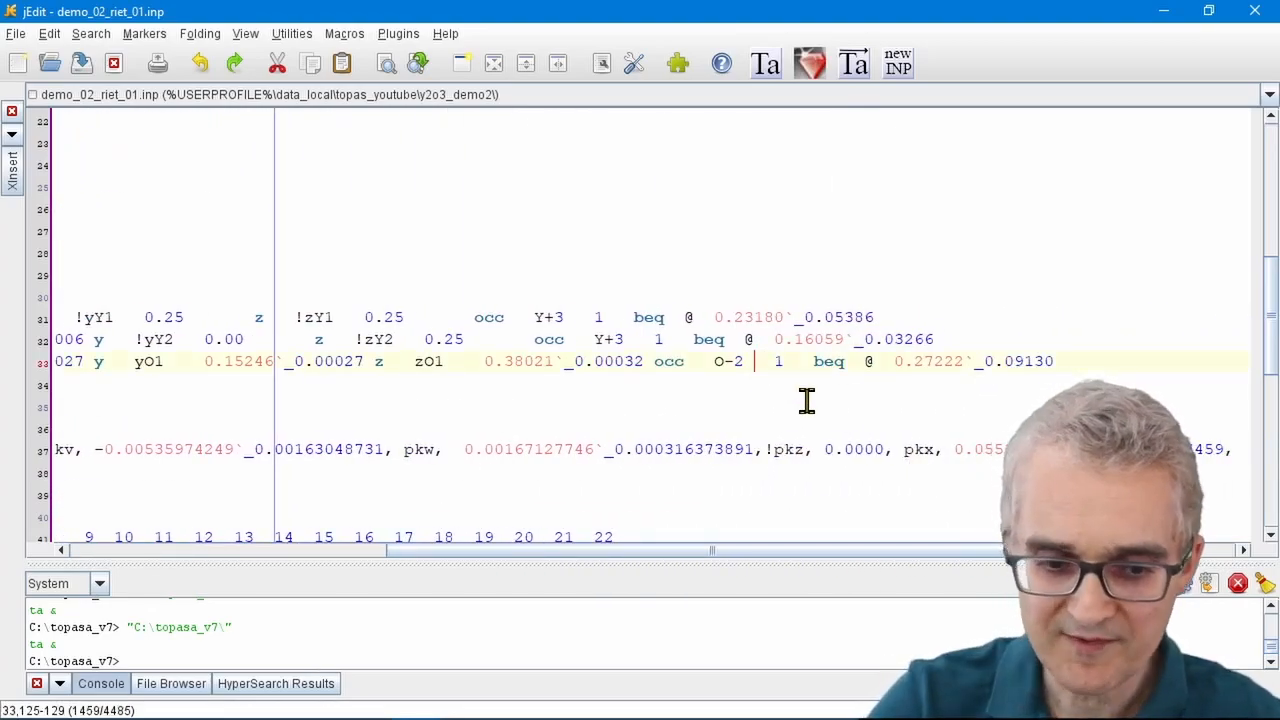
pyautogui.write('@')
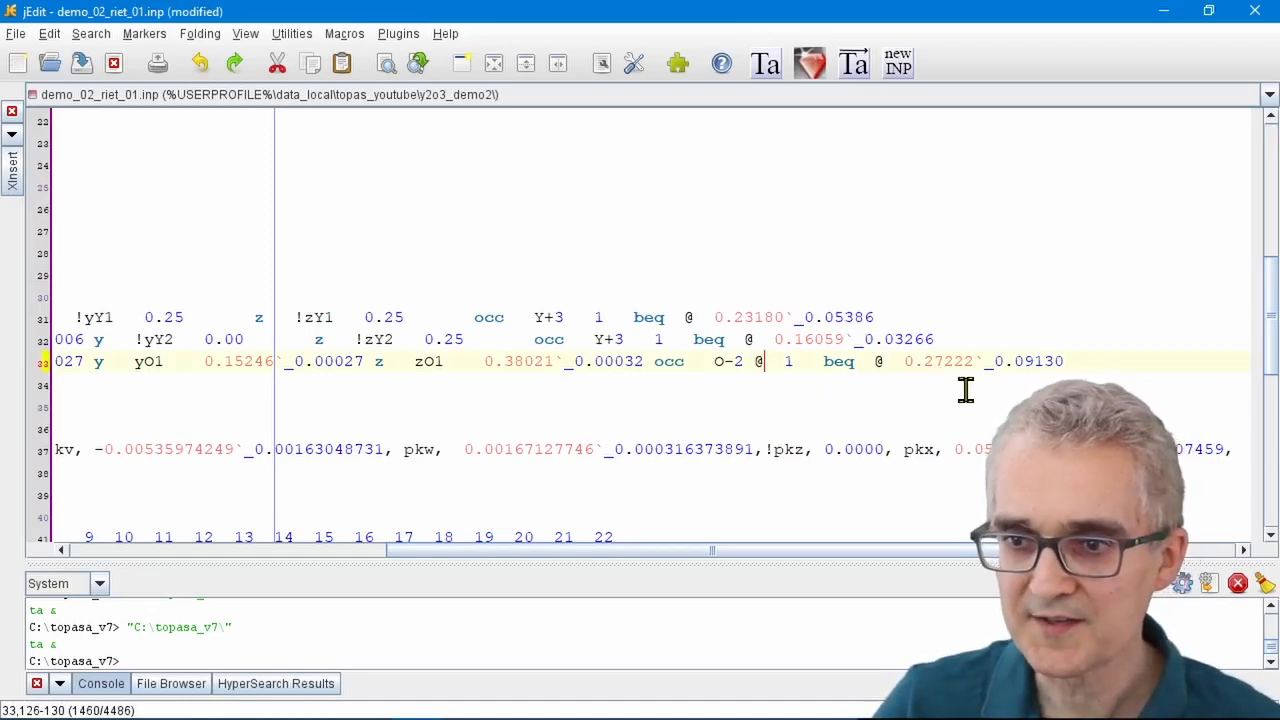
pyautogui.moveTo(903, 361); pyautogui.dragTo(1088, 361)
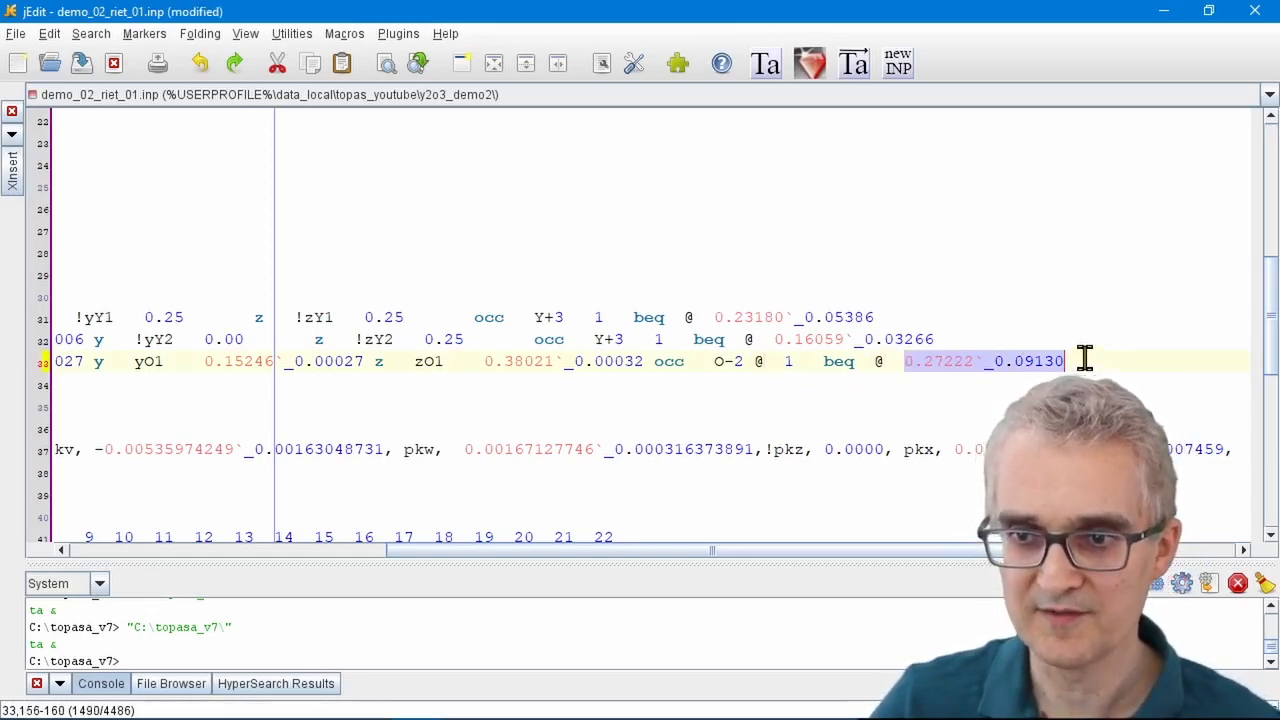
pyautogui.click(853, 64)
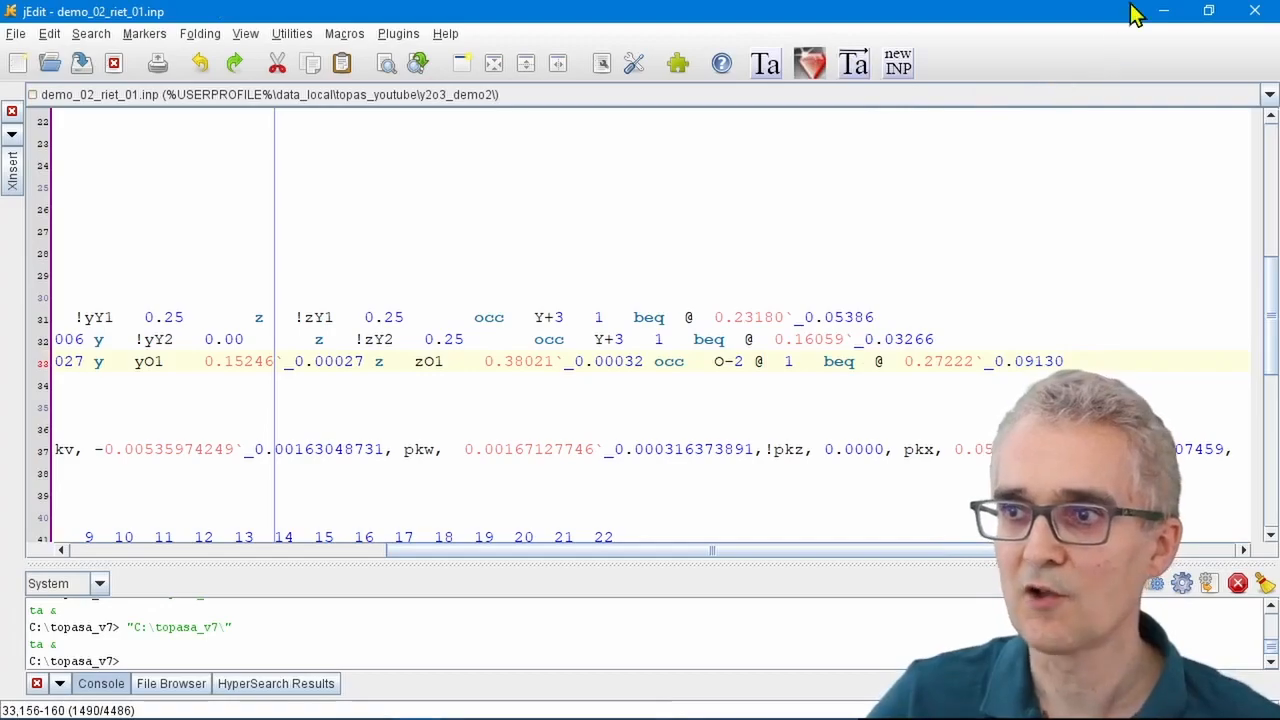
# - Return to TOPAS-Academic, run the refinement with the O1 occupancy freed, repeat it to convergence, and accept each update of demo_02_riet_01.inp
pyautogui.click(1163, 11)
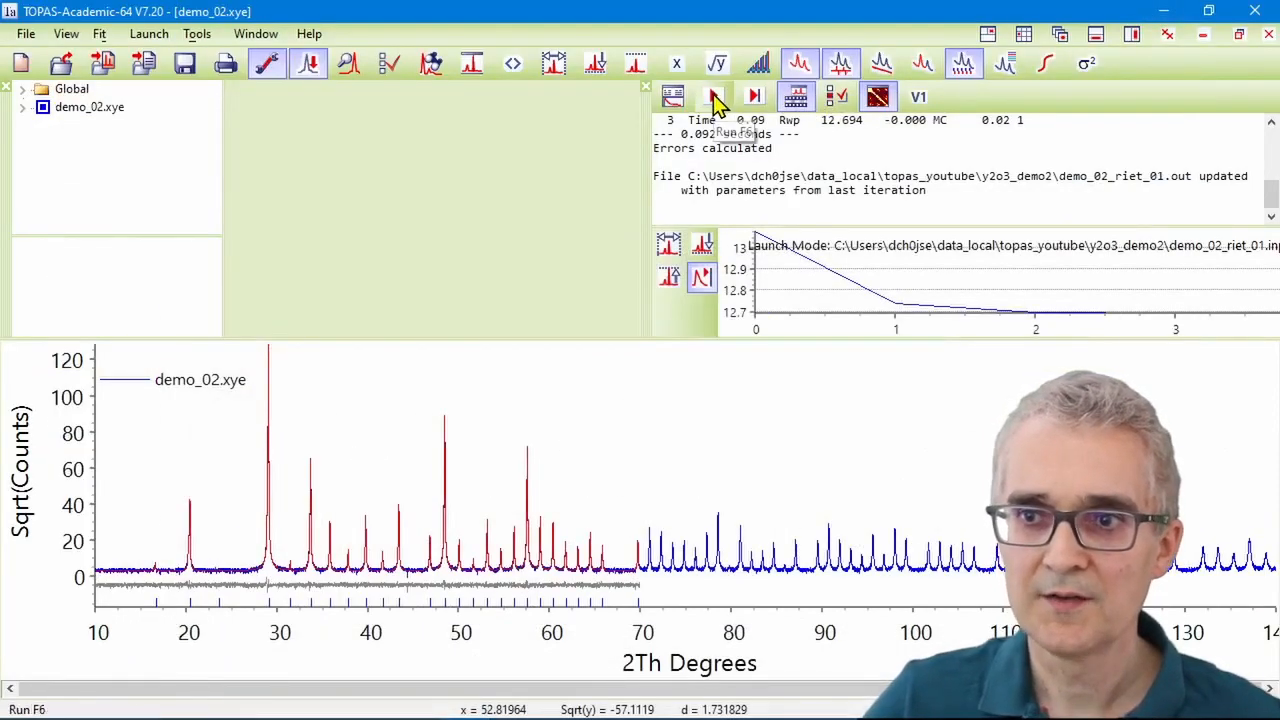
pyautogui.moveTo(821, 120); pyautogui.dragTo(862, 120)
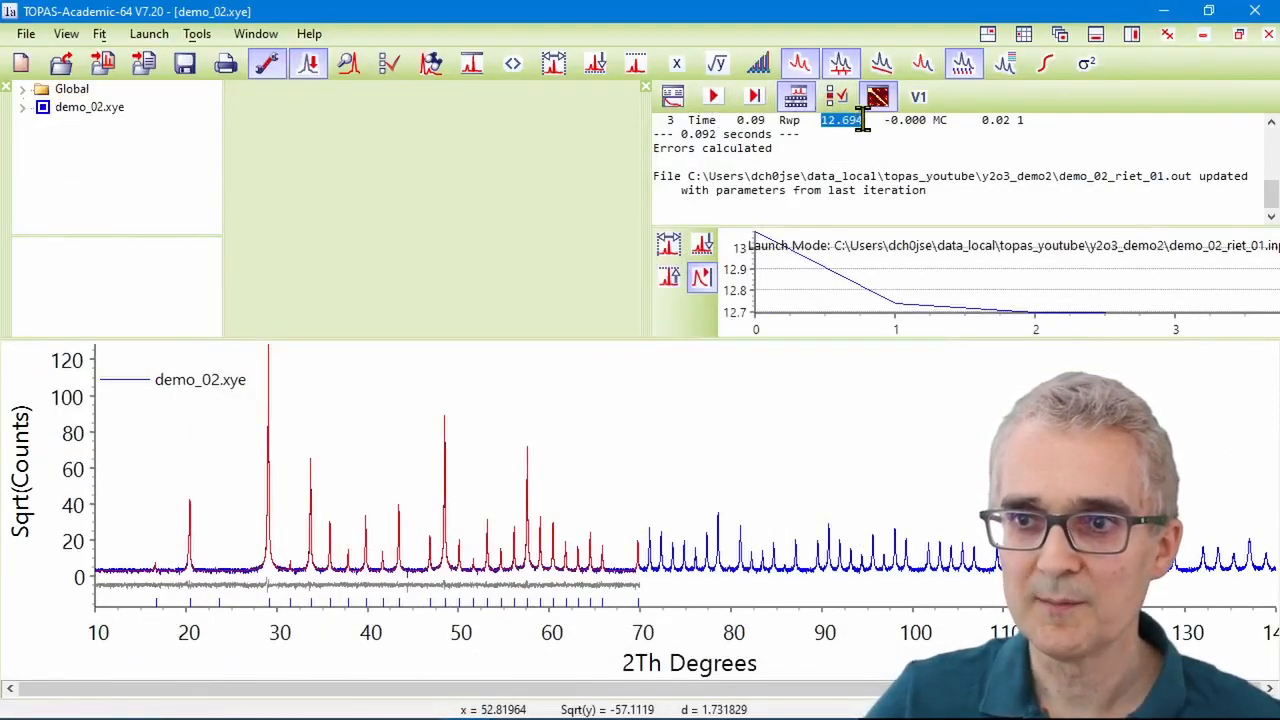
pyautogui.click(713, 96)
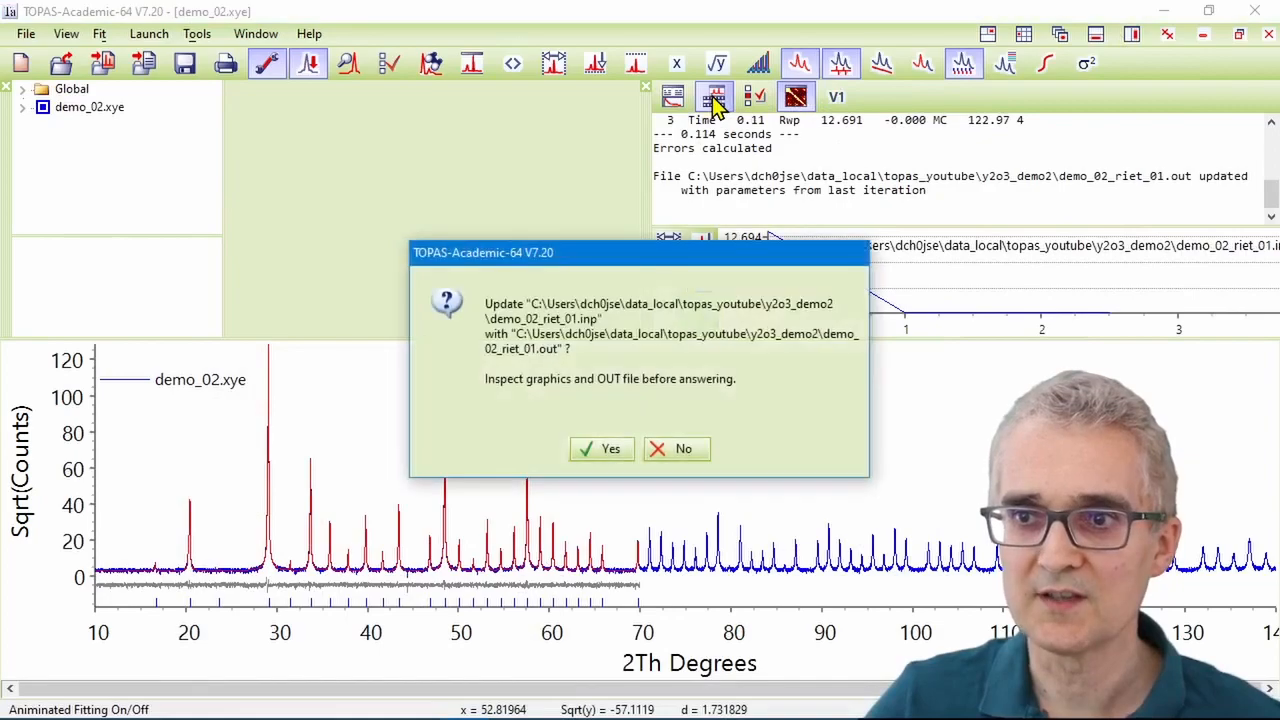
pyautogui.click(609, 452)
pyautogui.moveTo(818, 120); pyautogui.dragTo(864, 121)
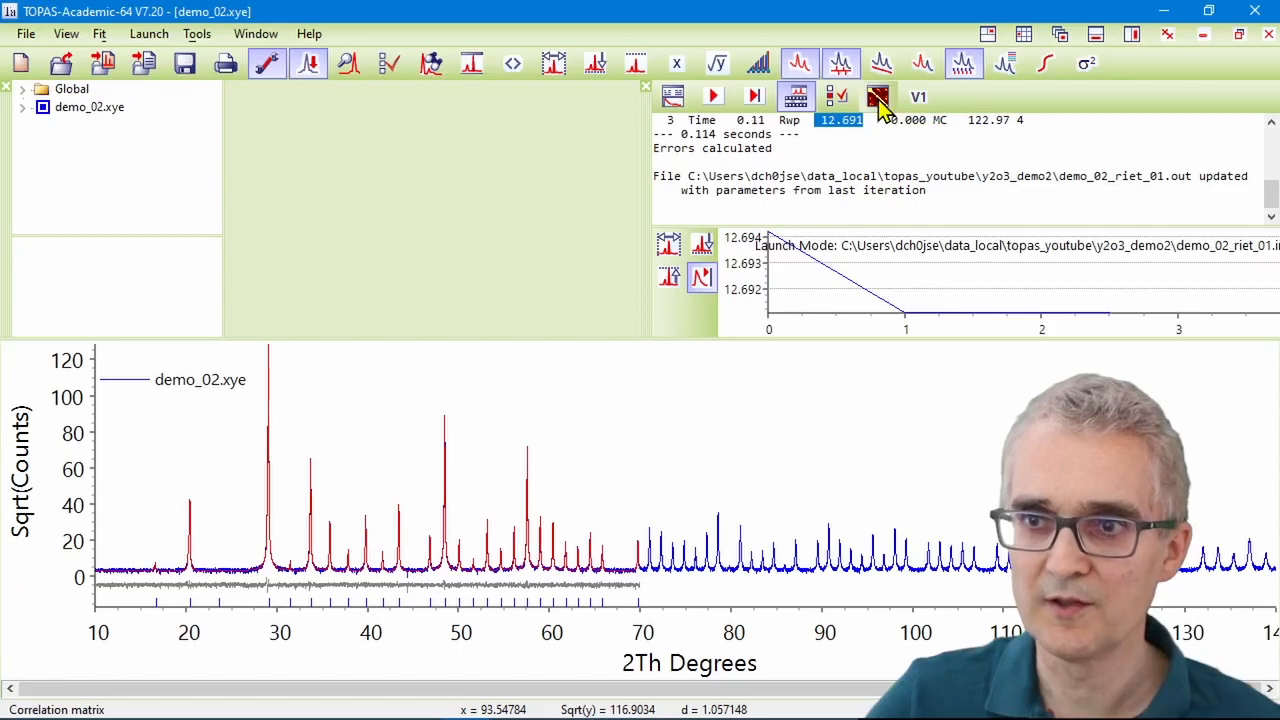
pyautogui.click(713, 96)
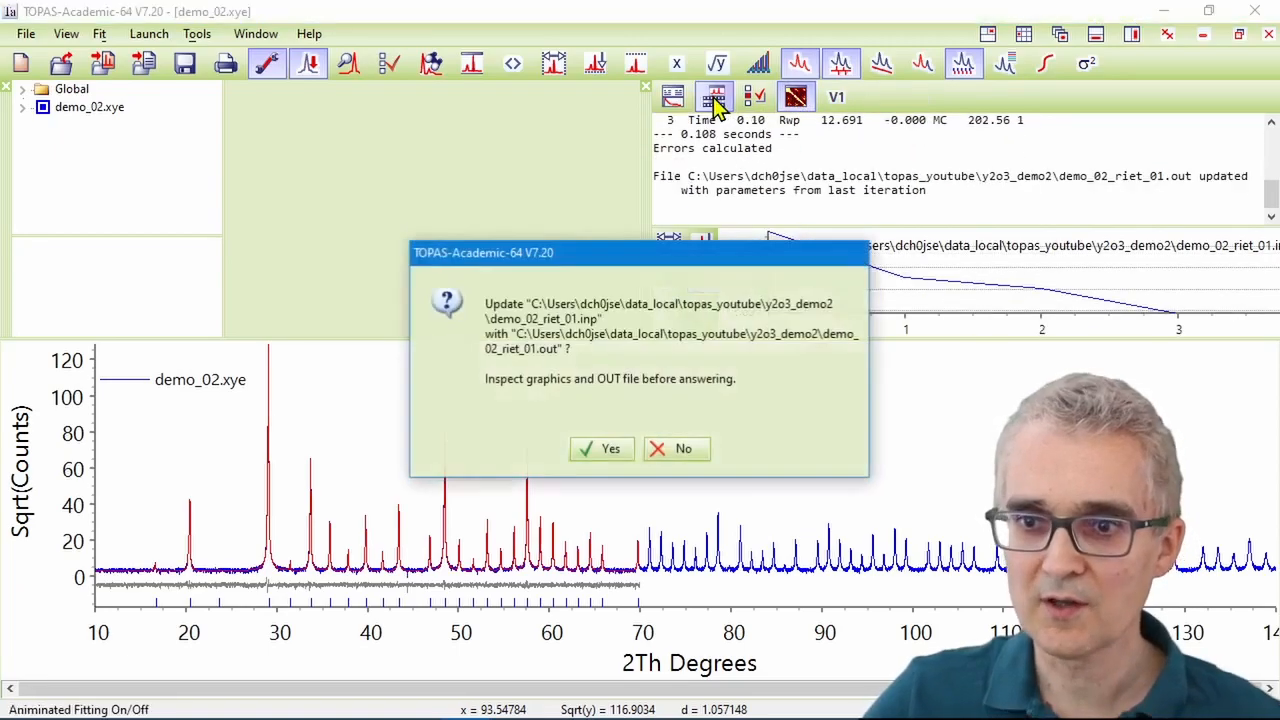
pyautogui.click(601, 448)
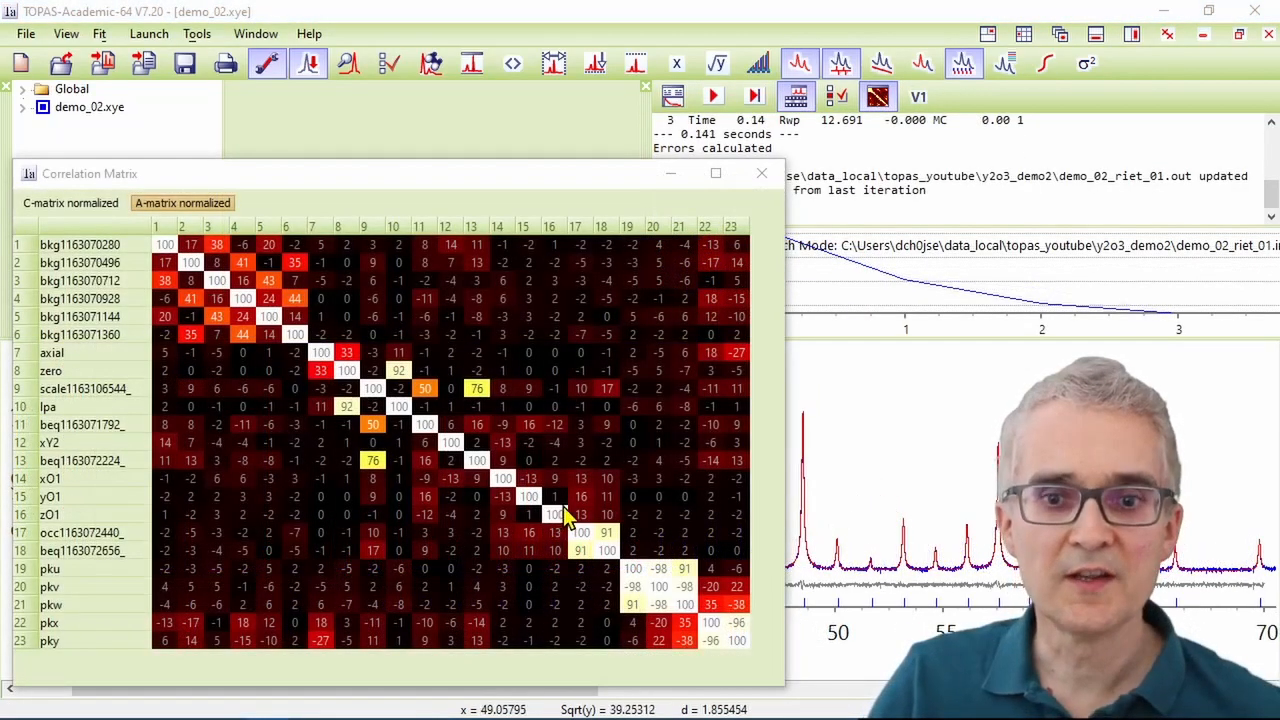
# - Inspect the correlation between the O1 occupancy and its beq in the matrix, and check the refinement's final Rwp
pyautogui.click(575, 555)
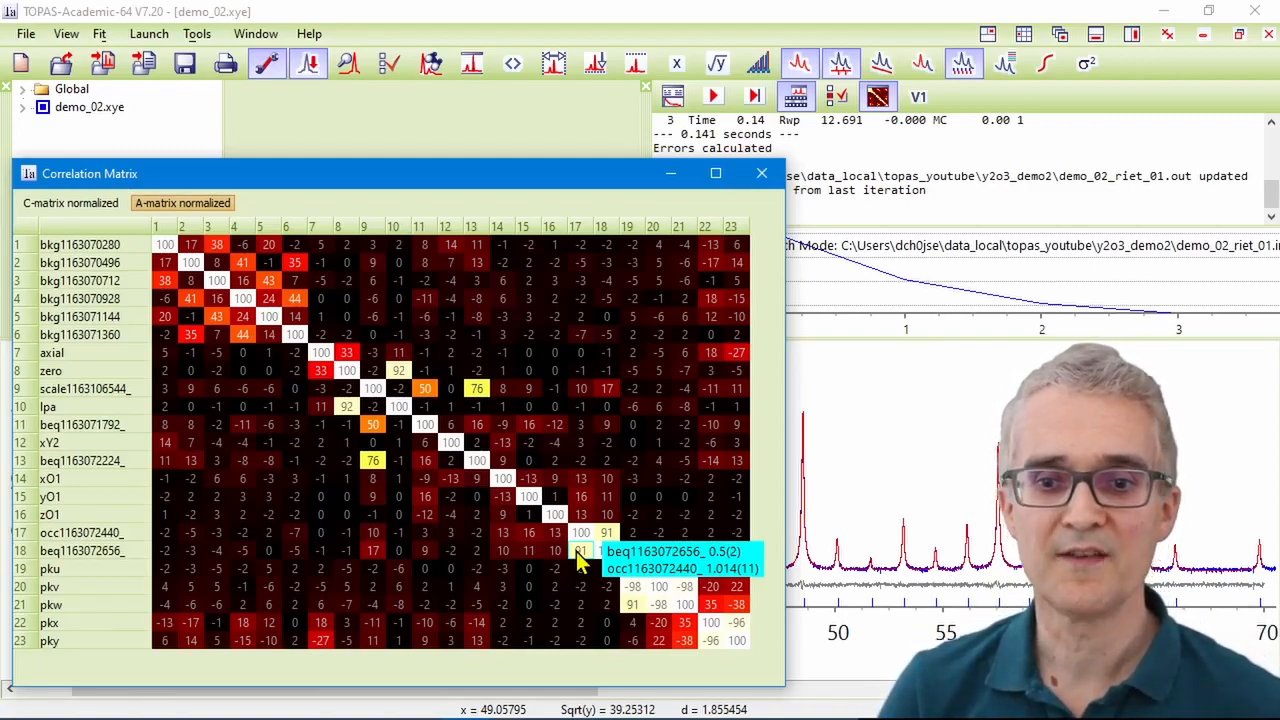
pyautogui.click(955, 438)
pyautogui.moveTo(822, 129); pyautogui.dragTo(843, 124)
pyautogui.click(811, 121)
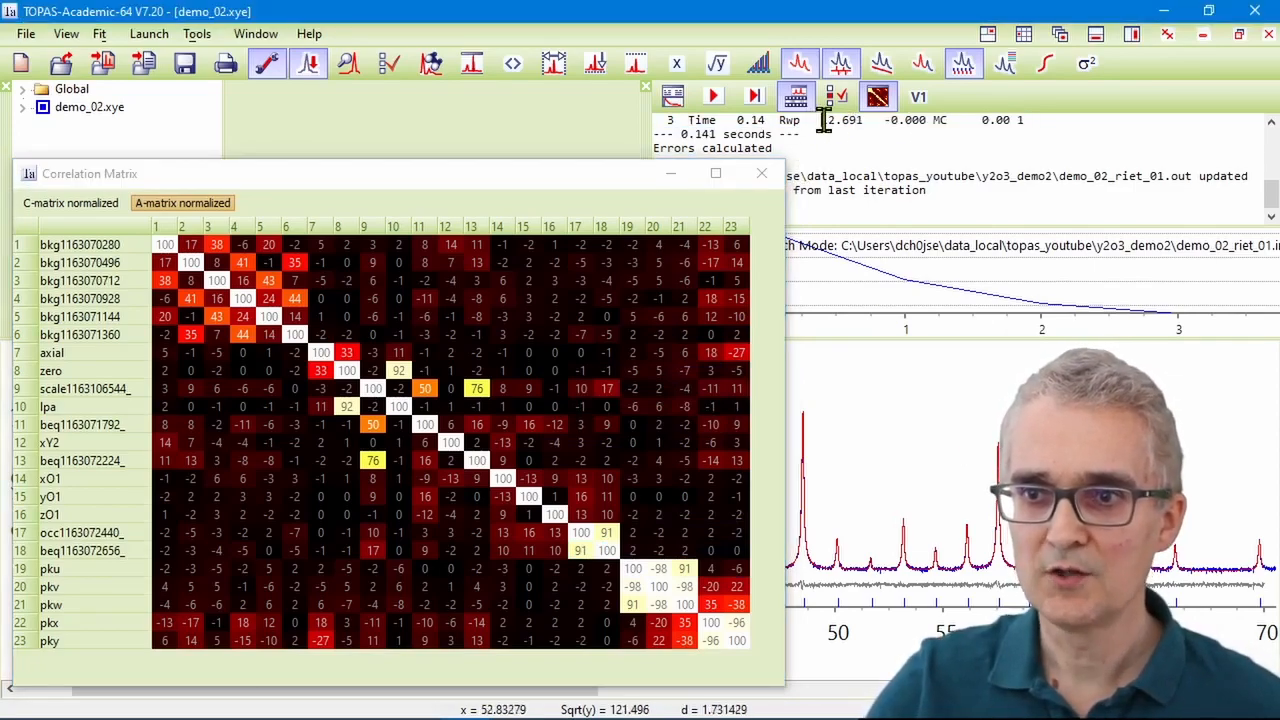
pyautogui.doubleClick(841, 120)
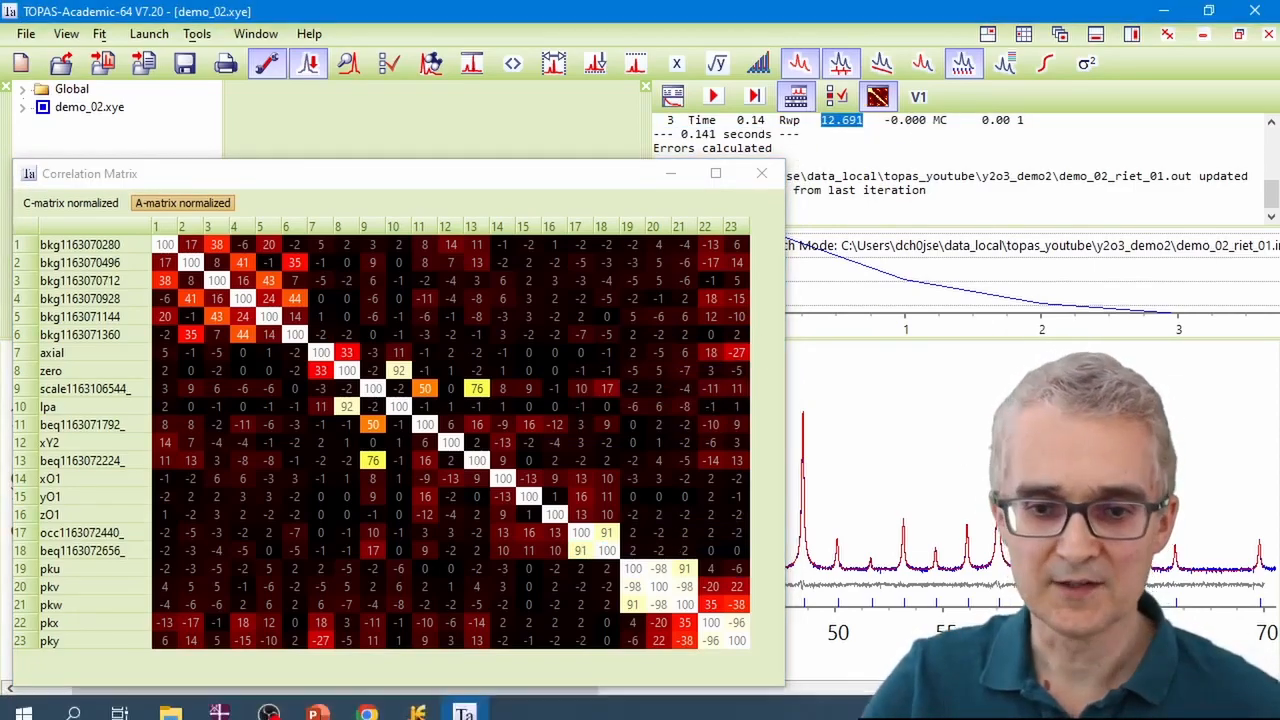
# - Return to jEdit, dismiss the reload notice, replace the refined O1 occupancy with a fixed value of 0.9, and send the input to TOPAS-Academic
pyautogui.click(418, 712)
pyautogui.click(870, 472)
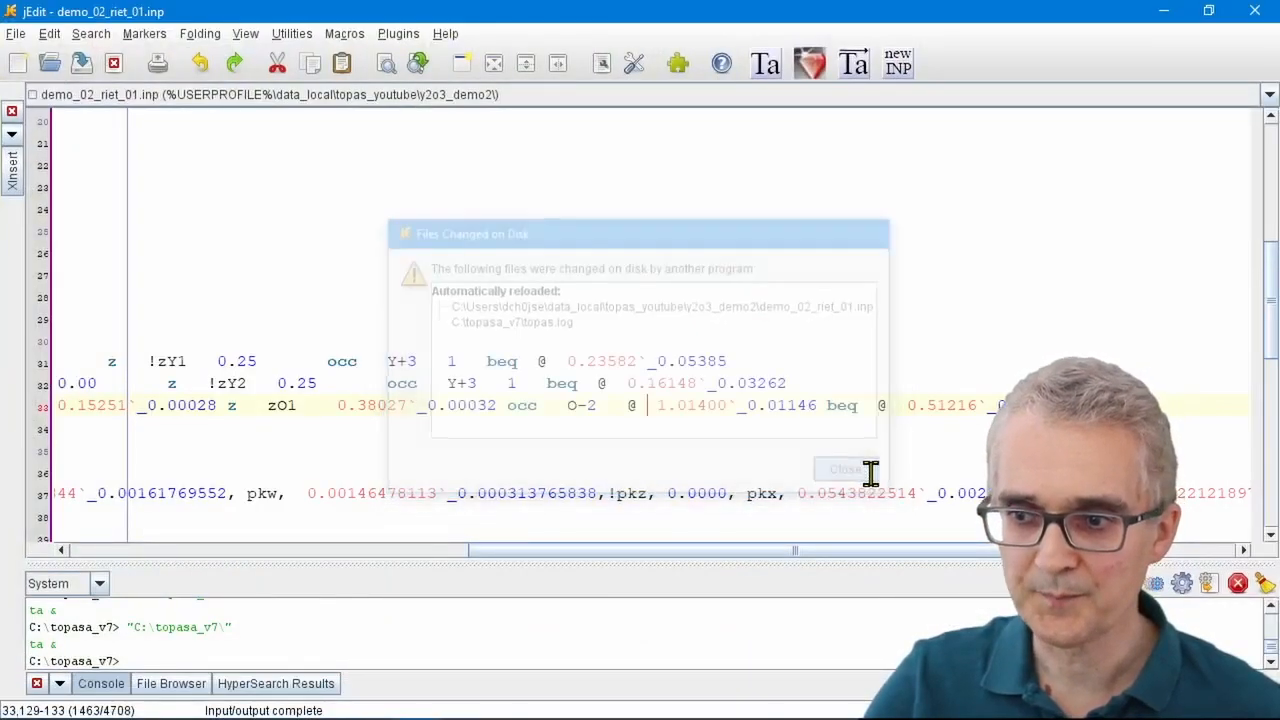
pyautogui.scroll(-2, 871, 474)
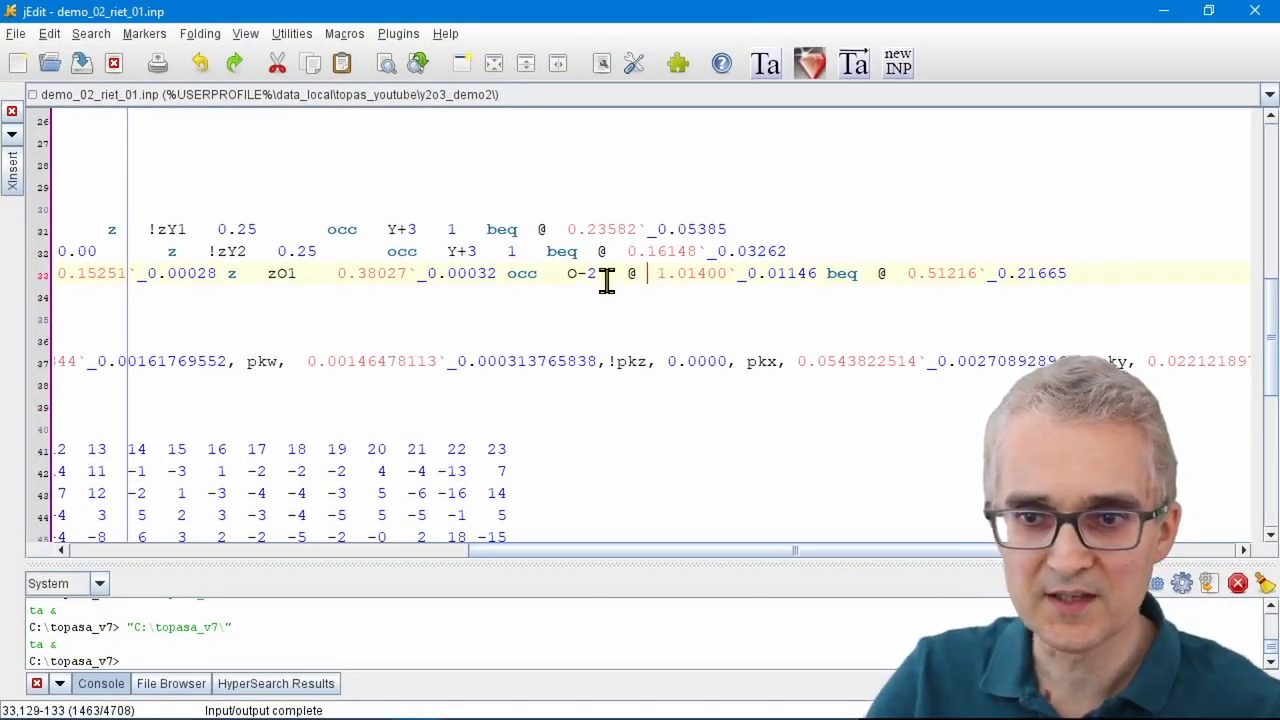
pyautogui.moveTo(627, 277); pyautogui.dragTo(822, 276)
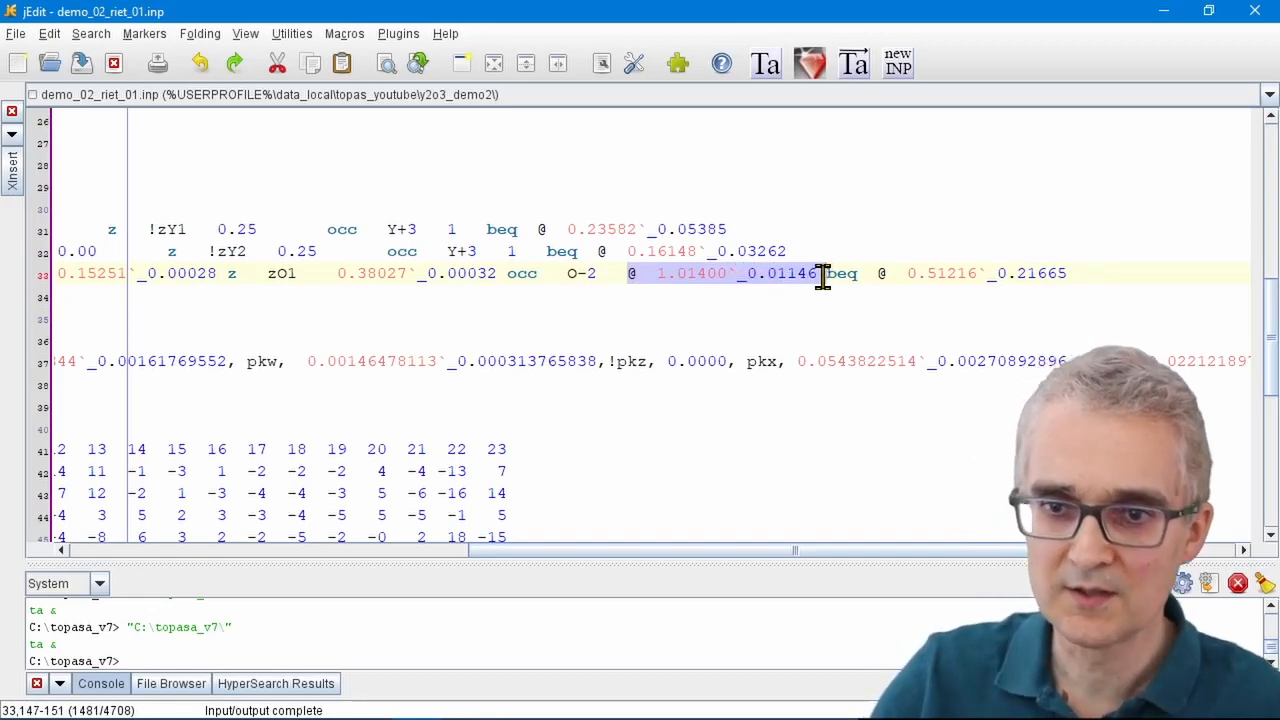
pyautogui.write('0')
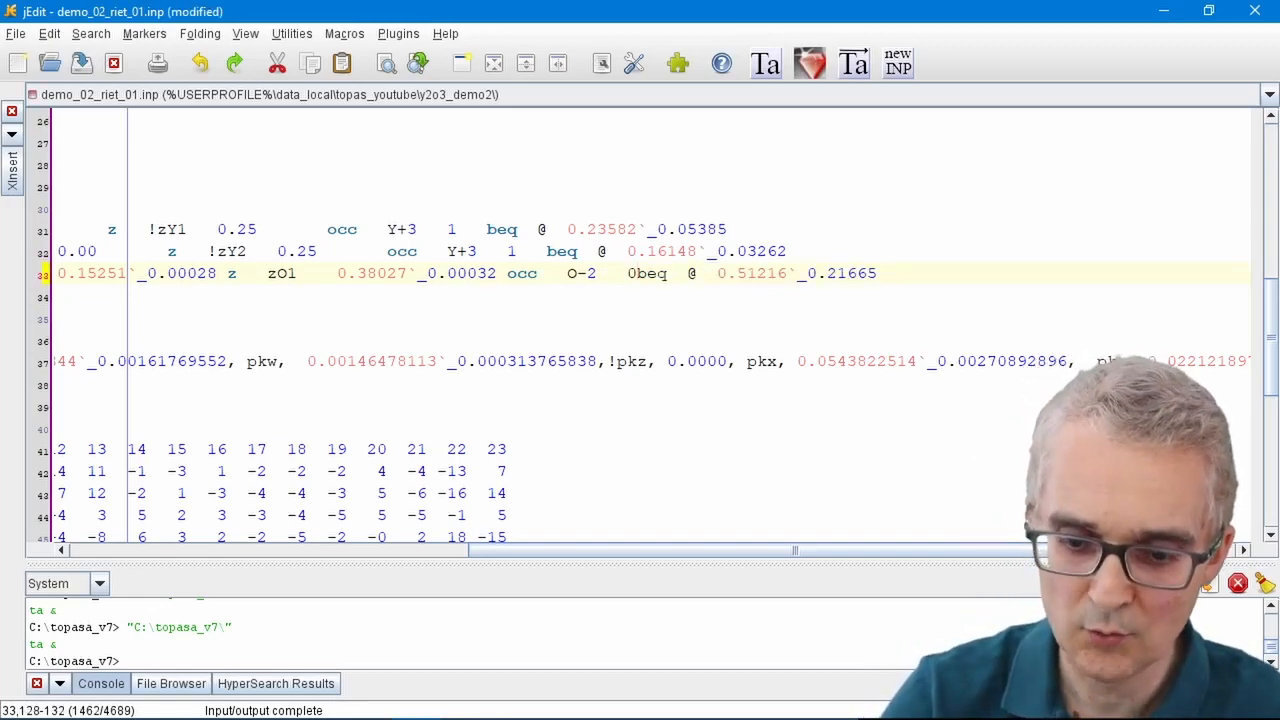
pyautogui.write('.9')
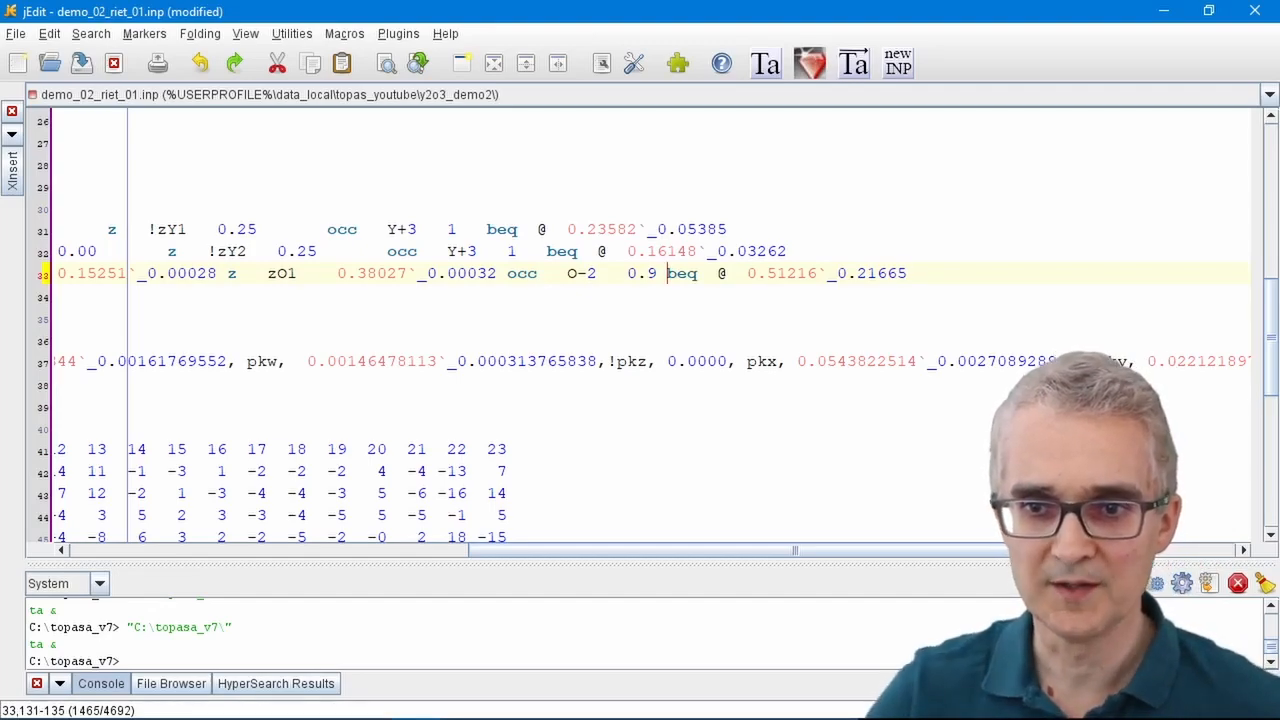
pyautogui.moveTo(749, 273); pyautogui.dragTo(780, 273)
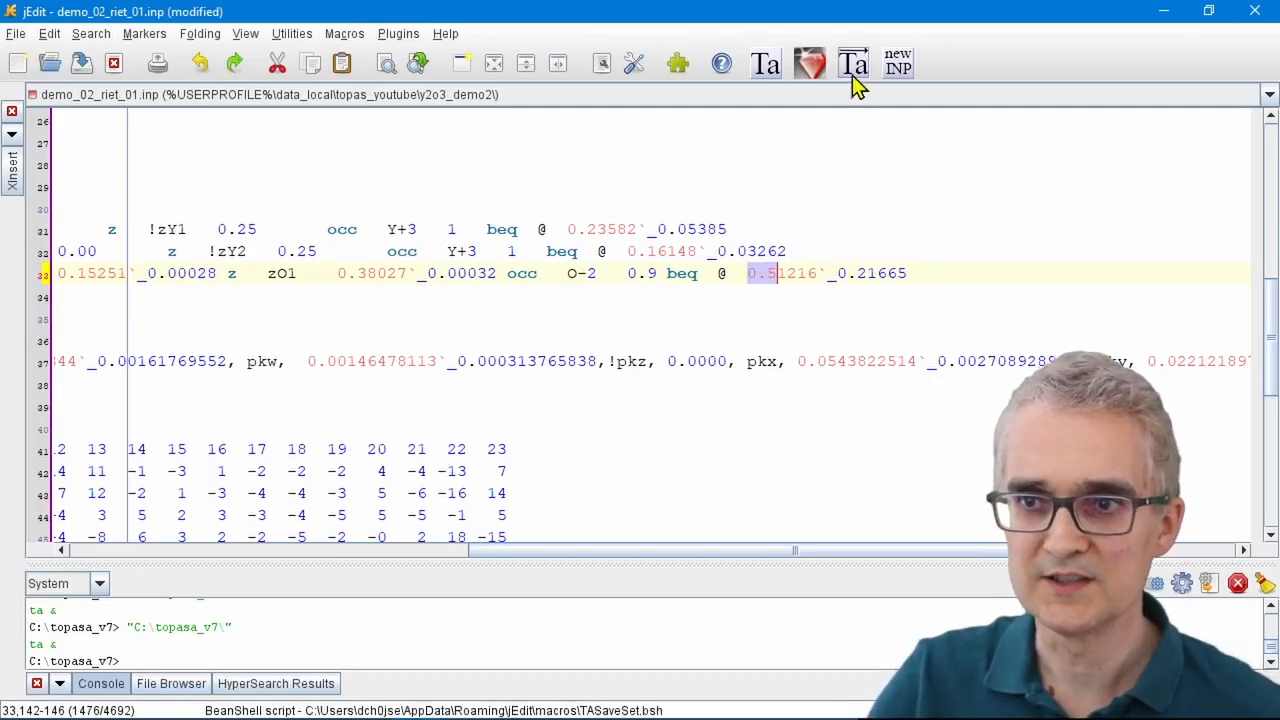
# - Return to TOPAS-Academic, run the refinement with the fixed O1 occupancy, update demo_02_riet_01.inp, and move the correlation matrix aside to check Rwp
pyautogui.click(1163, 11)
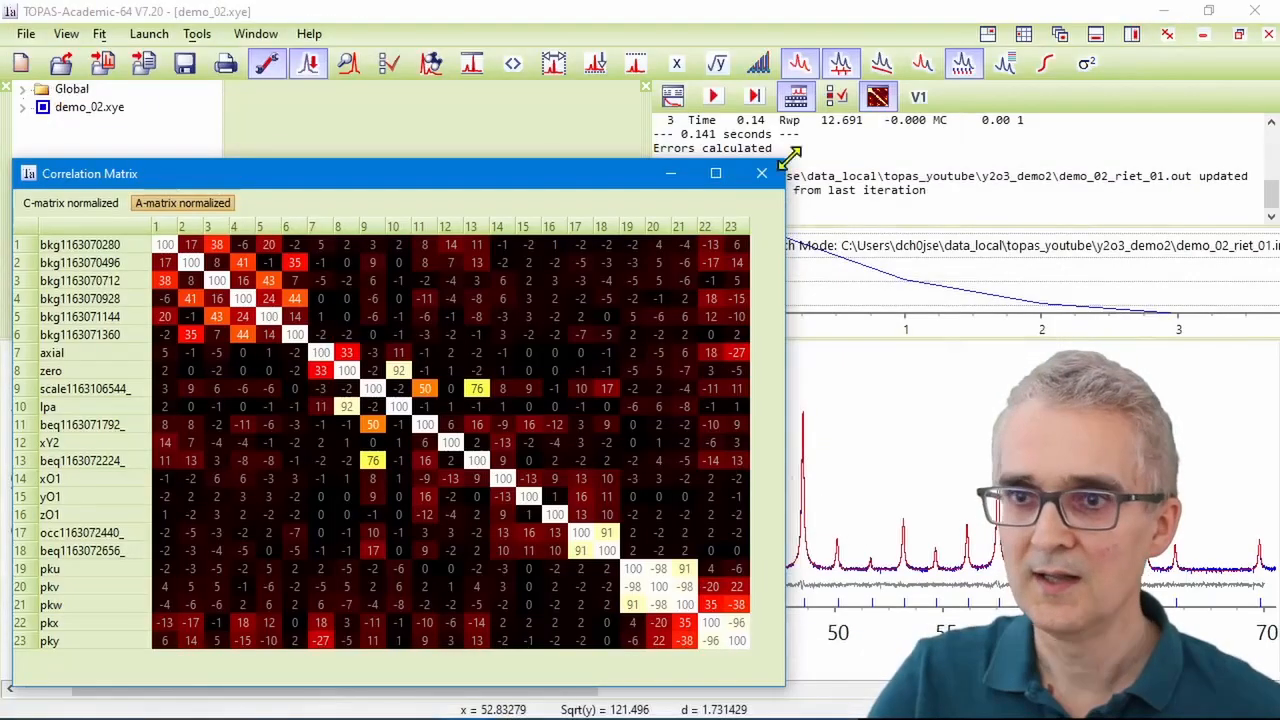
pyautogui.click(716, 97)
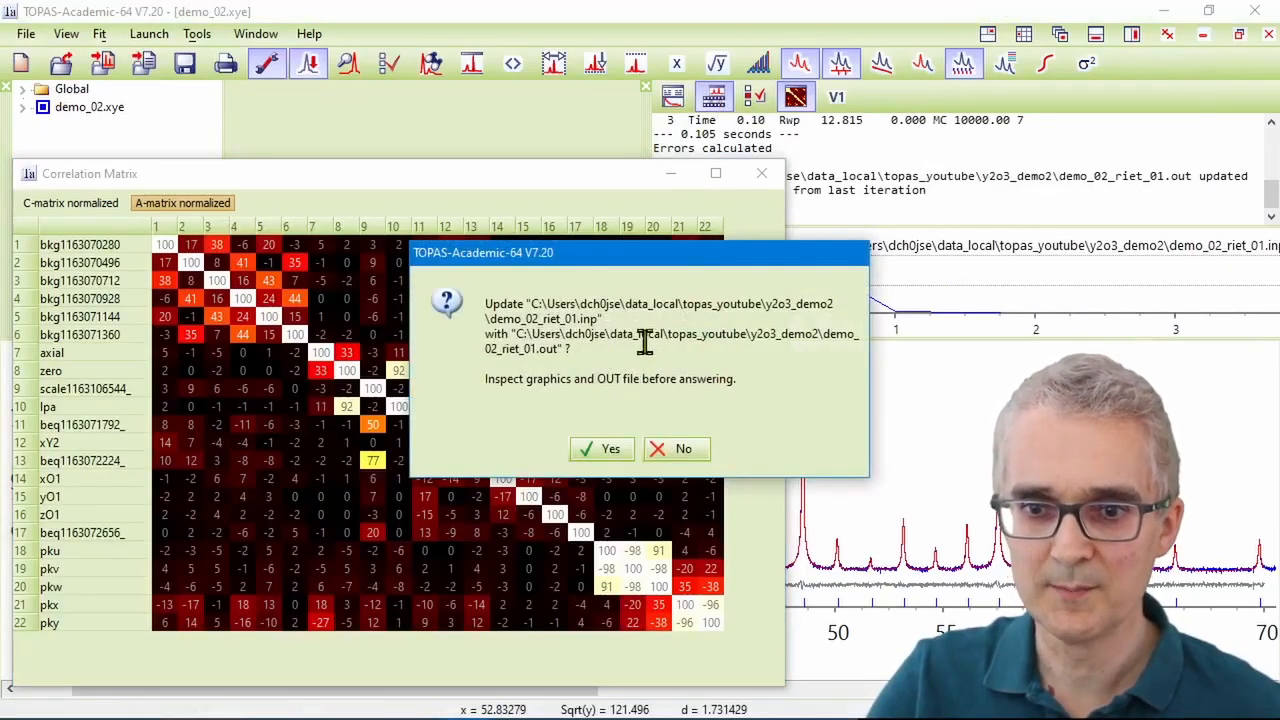
pyautogui.click(610, 449)
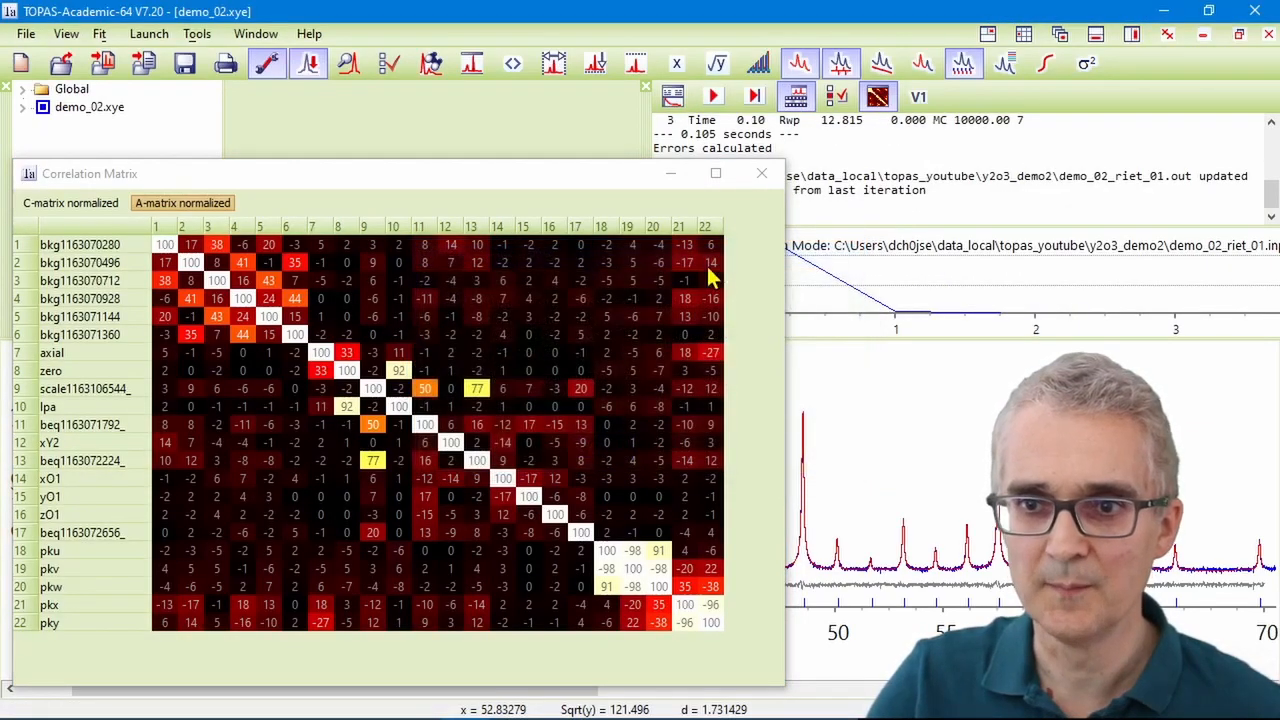
pyautogui.moveTo(514, 194); pyautogui.dragTo(433, 201)
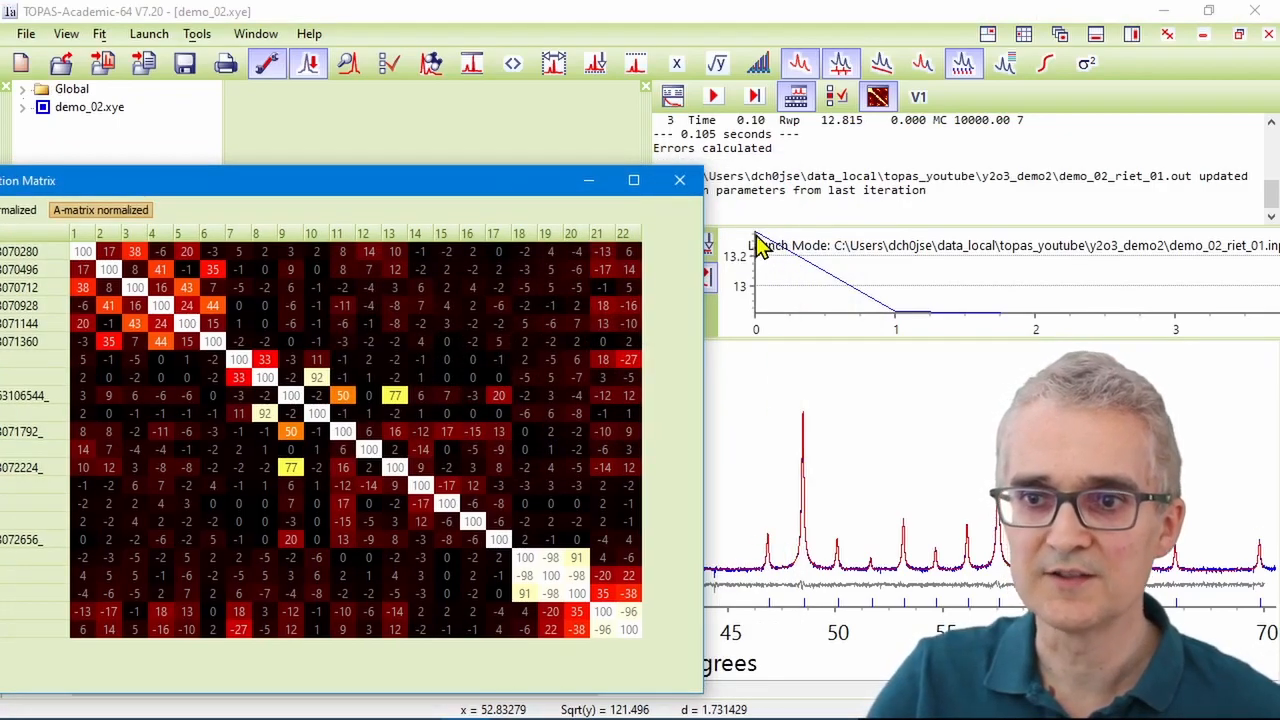
pyautogui.click(845, 121)
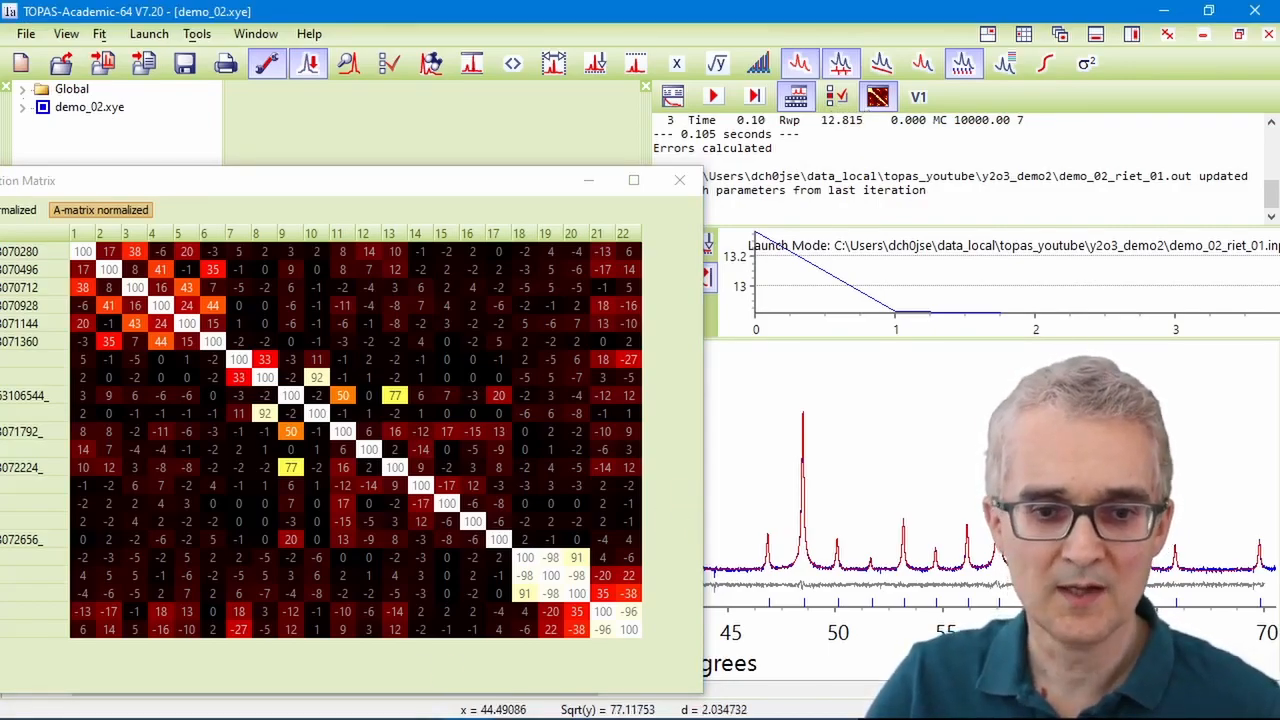
# - Switch to jEdit, dismiss the reload notice and examine the refined beq of the O1 site
pyautogui.click(418, 712)
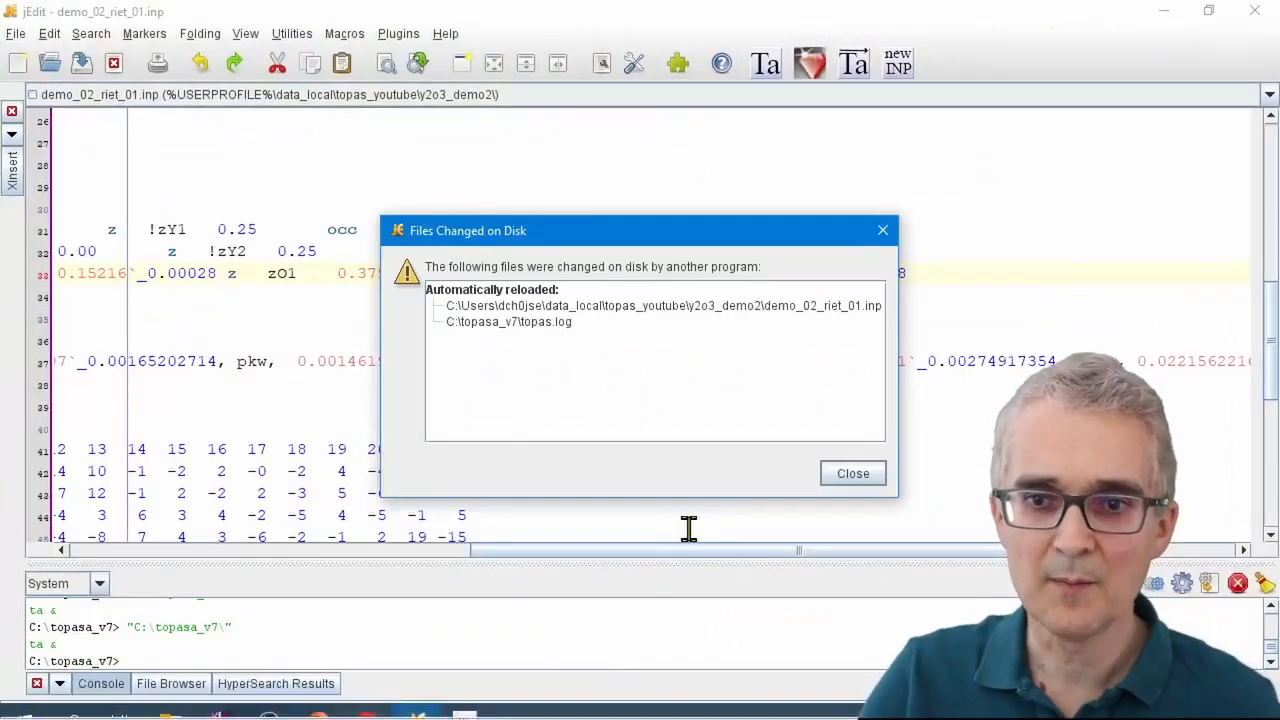
pyautogui.click(855, 474)
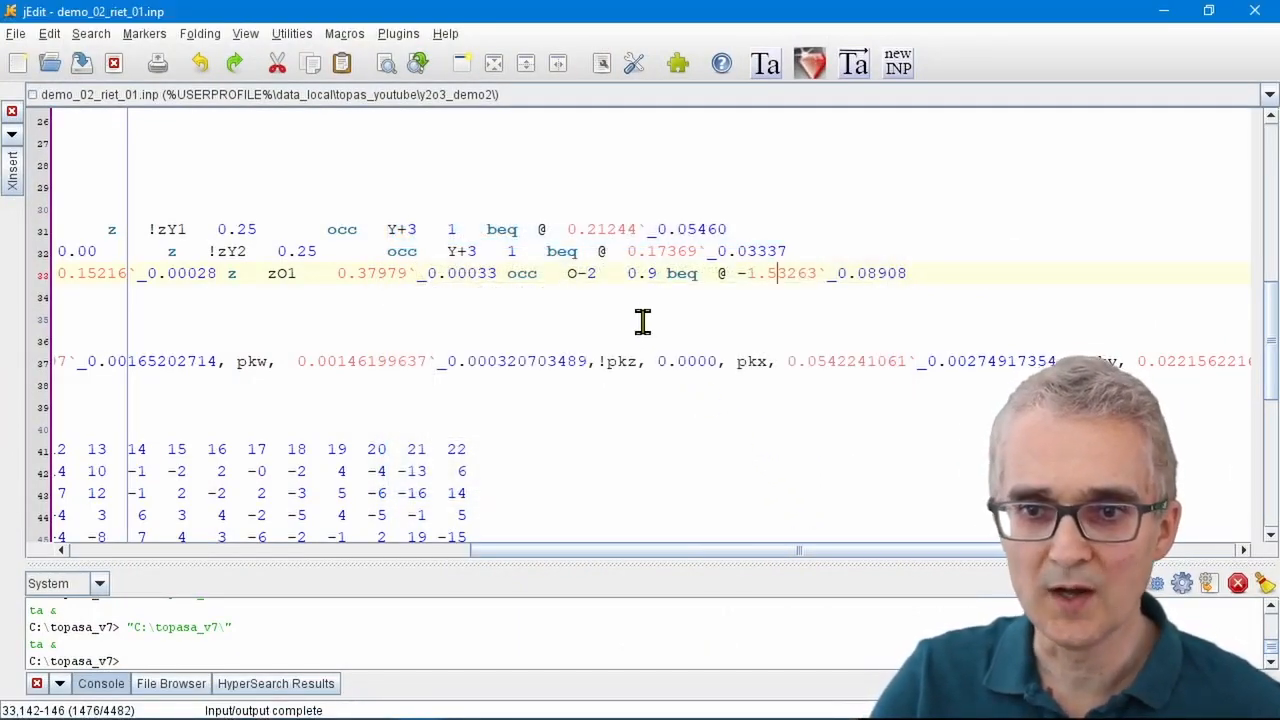
pyautogui.moveTo(670, 273); pyautogui.dragTo(910, 273)
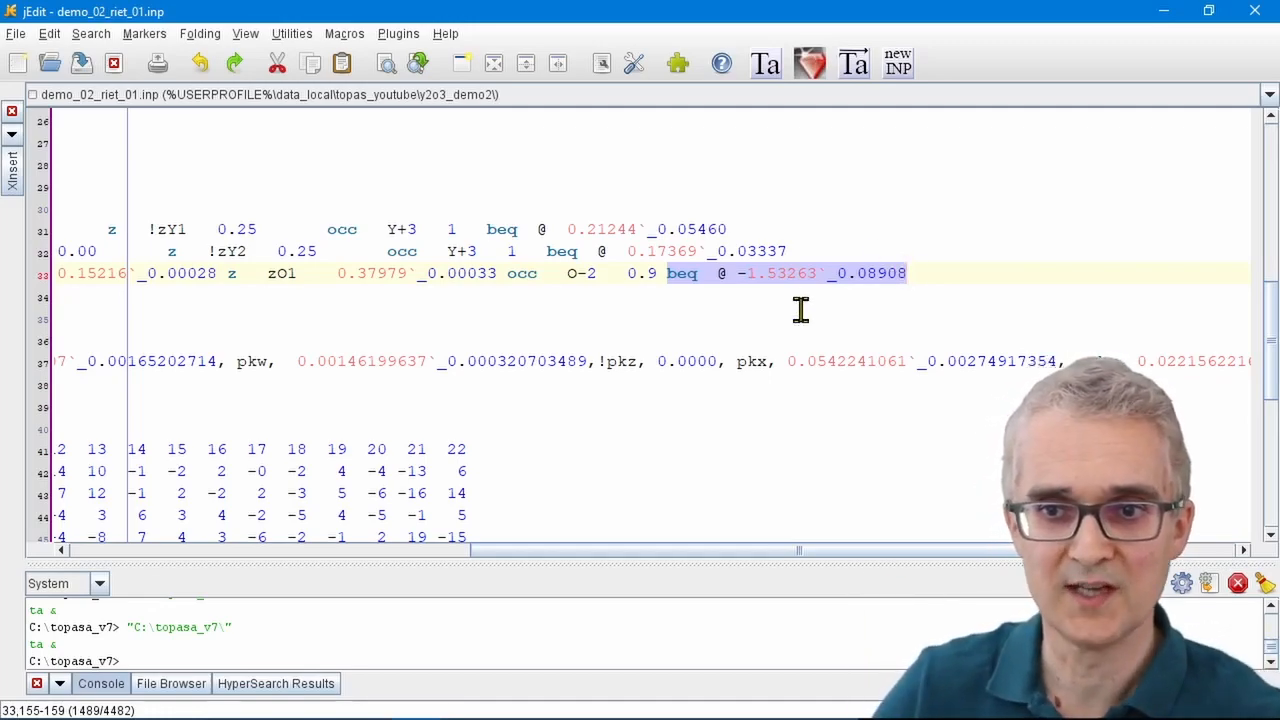
pyautogui.click(720, 292)
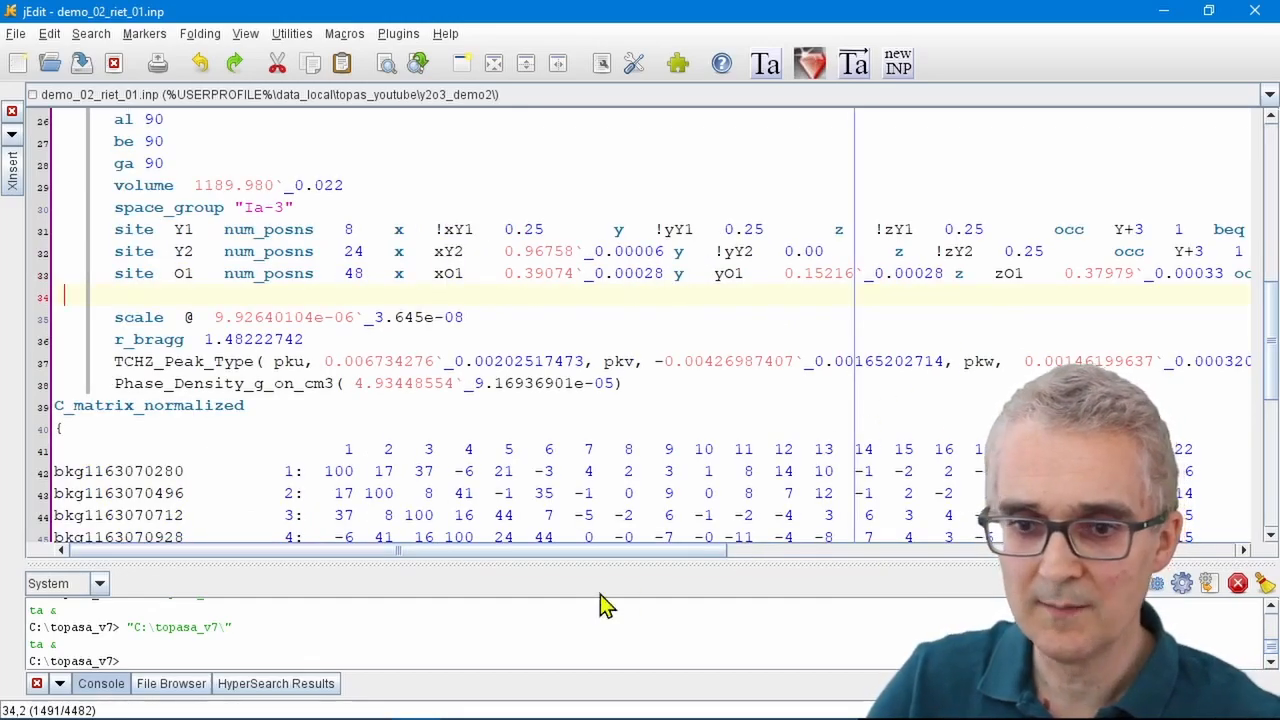
# - Set the O1 site's O-2 occupancy to 1
pyautogui.moveTo(531, 556); pyautogui.dragTo(770, 556)
pyautogui.click(925, 273)
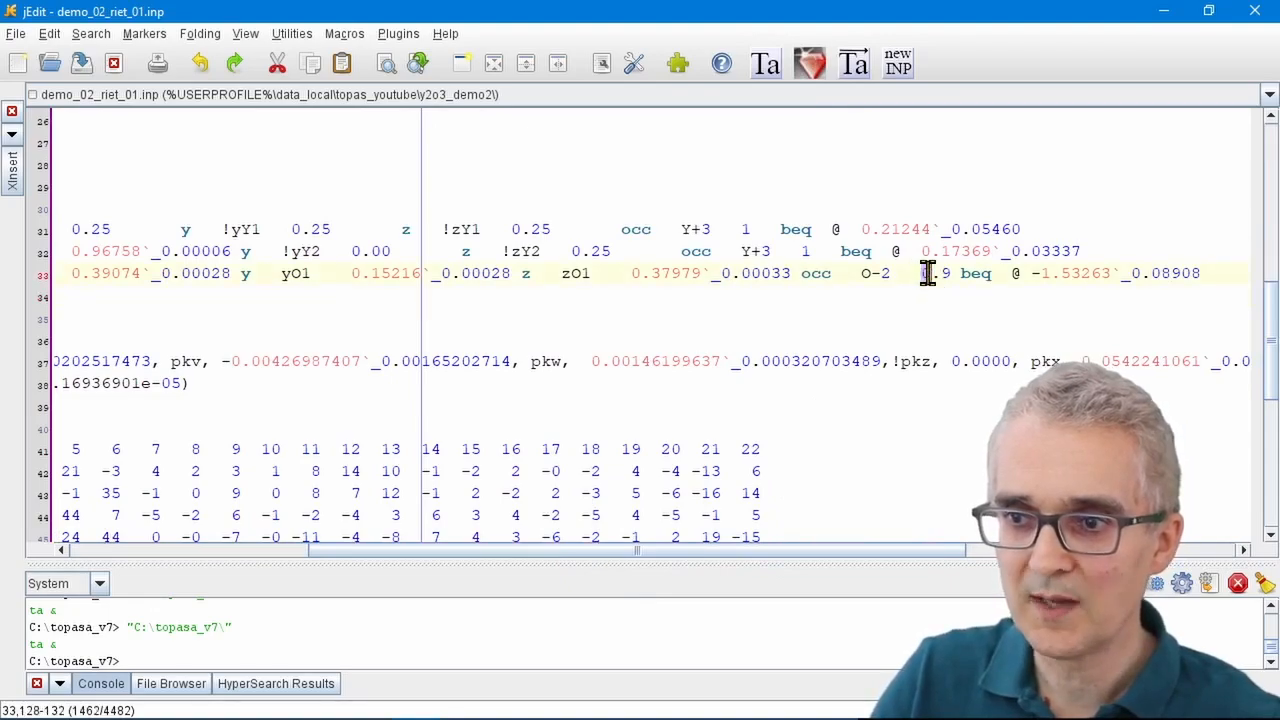
pyautogui.moveTo(925, 273); pyautogui.dragTo(948, 273)
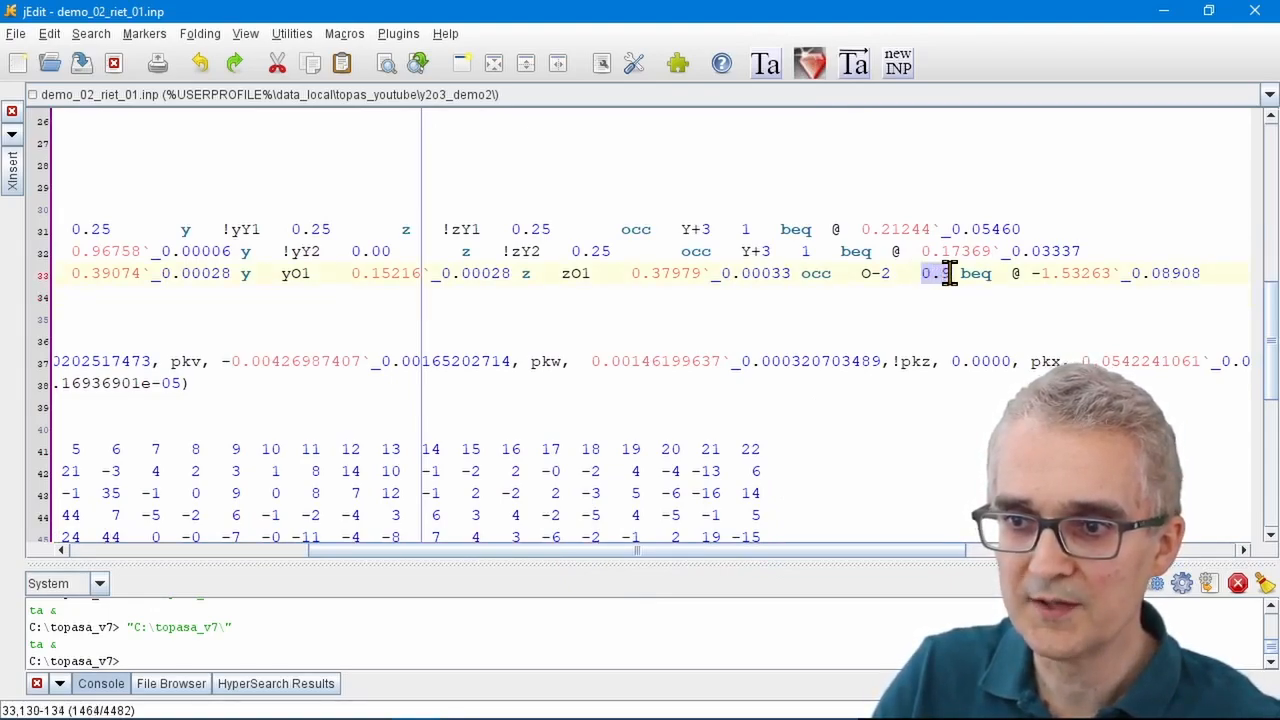
pyautogui.write('1')
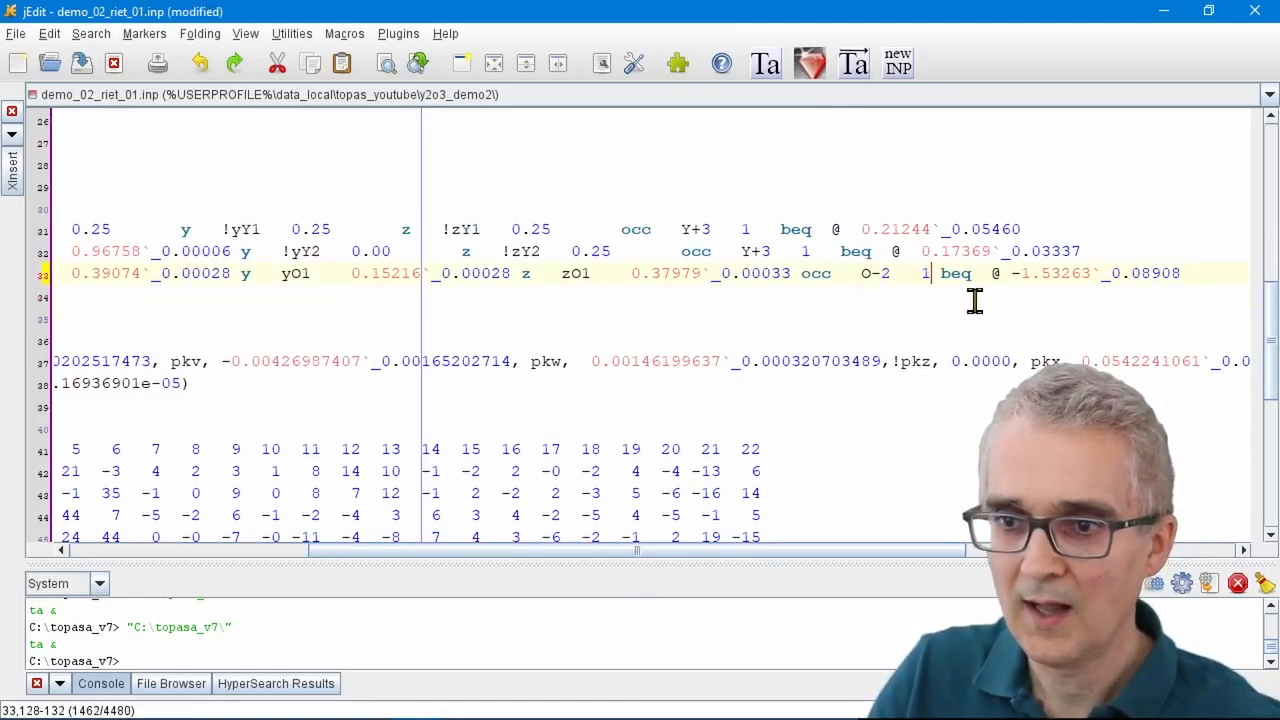
# - Comment out the finish_X 70 line under xdd demo_02.xye to restore the full data range, and save the input file
pyautogui.moveTo(552, 554); pyautogui.dragTo(265, 549)
pyautogui.scroll(4, 397, 358)
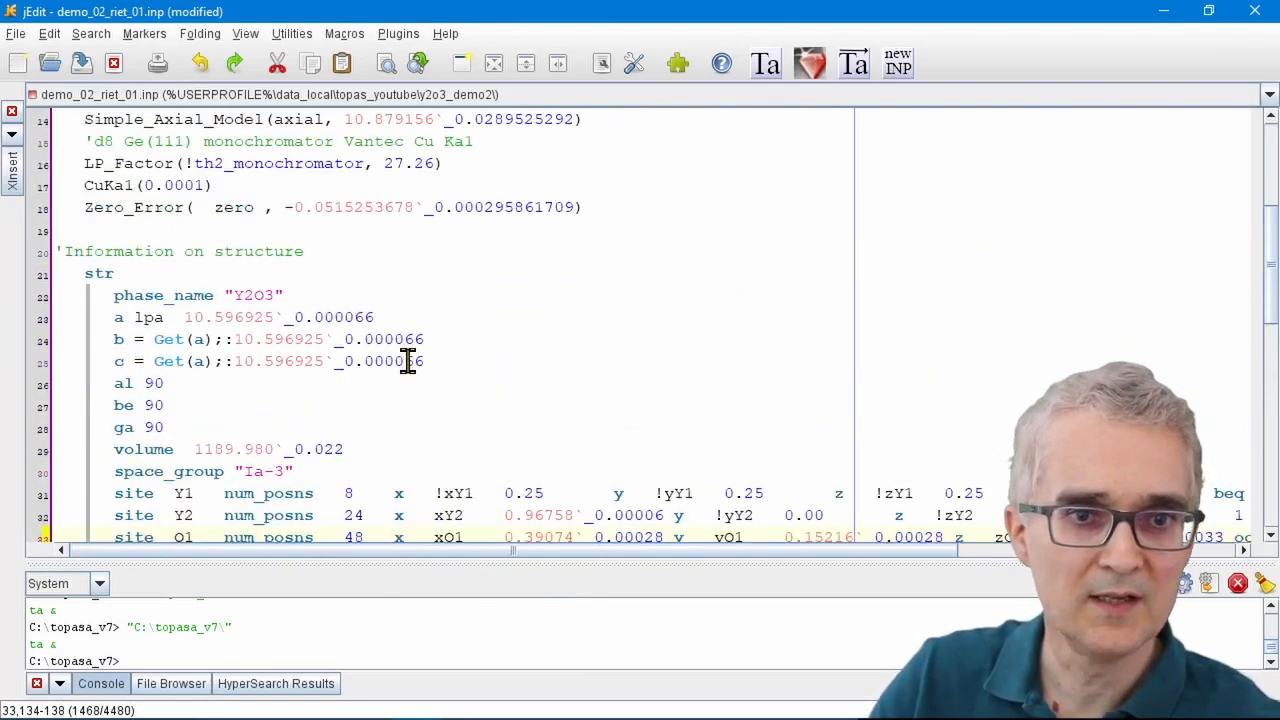
pyautogui.scroll(3, 257, 342)
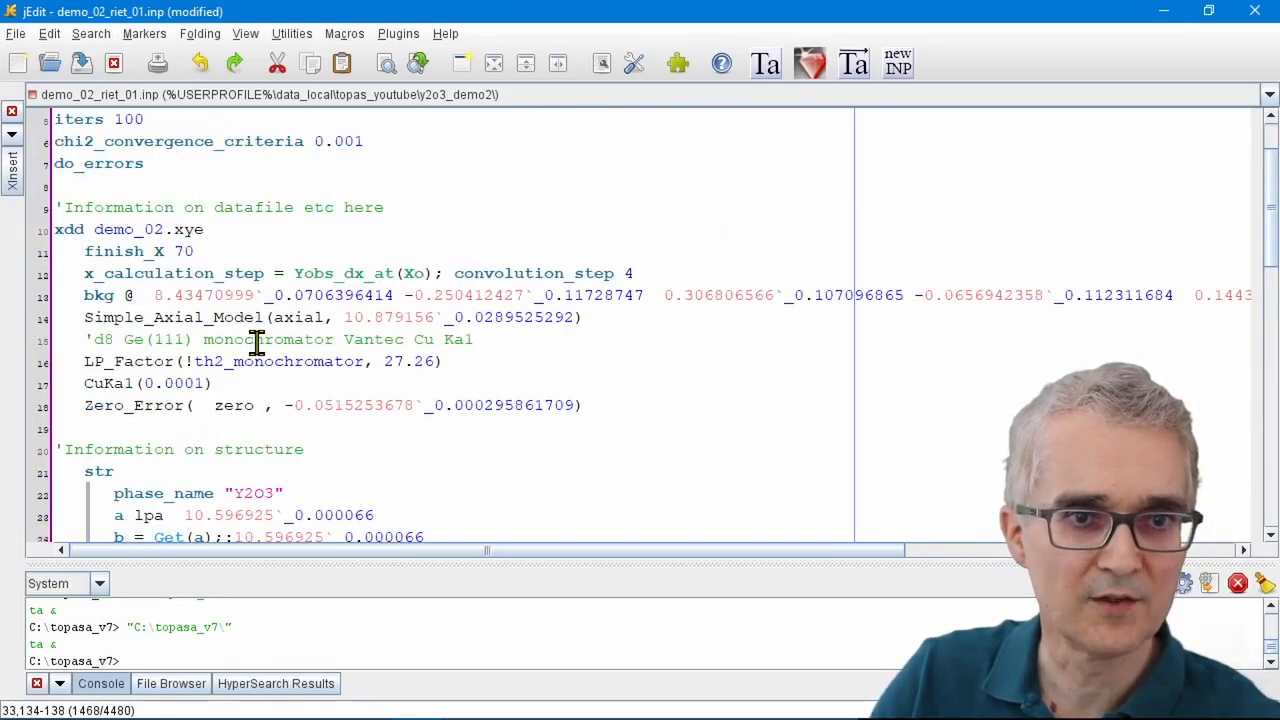
pyautogui.click(82, 256)
pyautogui.write("'")
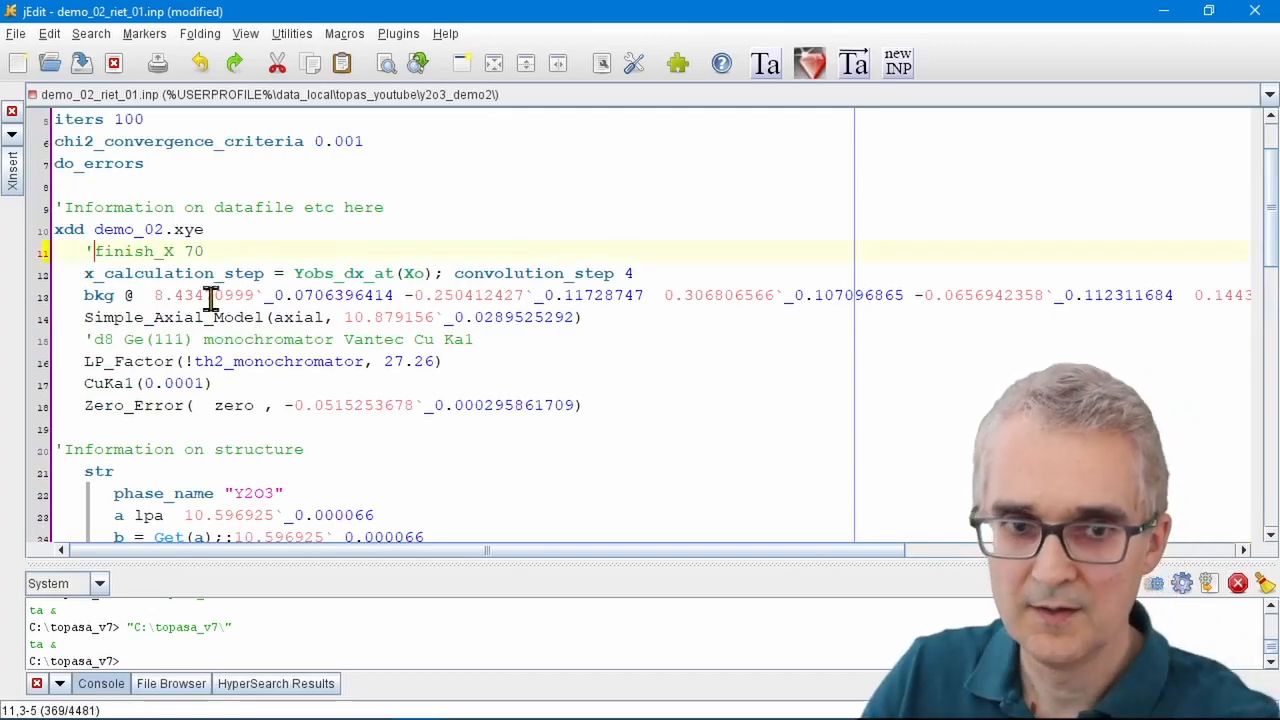
pyautogui.hotkey('ctrl', 's')
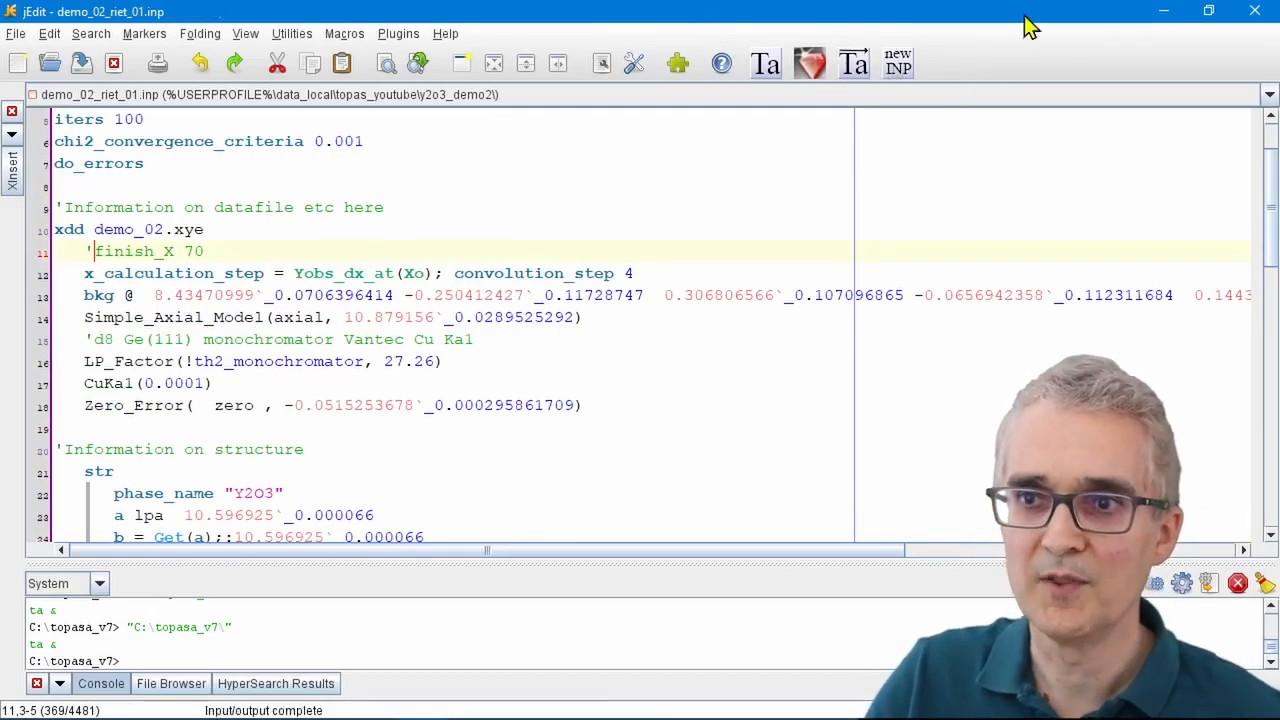
# - Switch to TOPAS-Academic, refine over the full data range, update demo_02_riet_01.inp, check Rwp, and bring the correlation matrix fully into view
pyautogui.click(1163, 11)
pyautogui.click(714, 96)
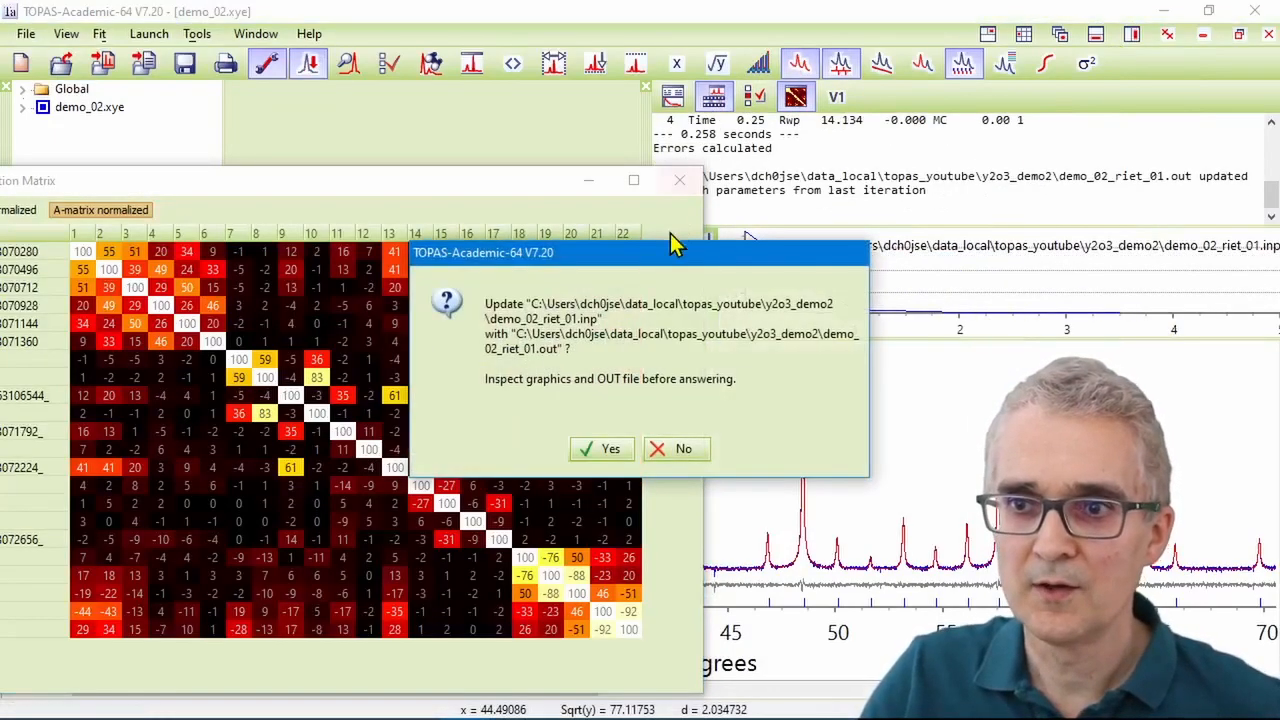
pyautogui.click(604, 453)
pyautogui.moveTo(812, 129); pyautogui.dragTo(866, 122)
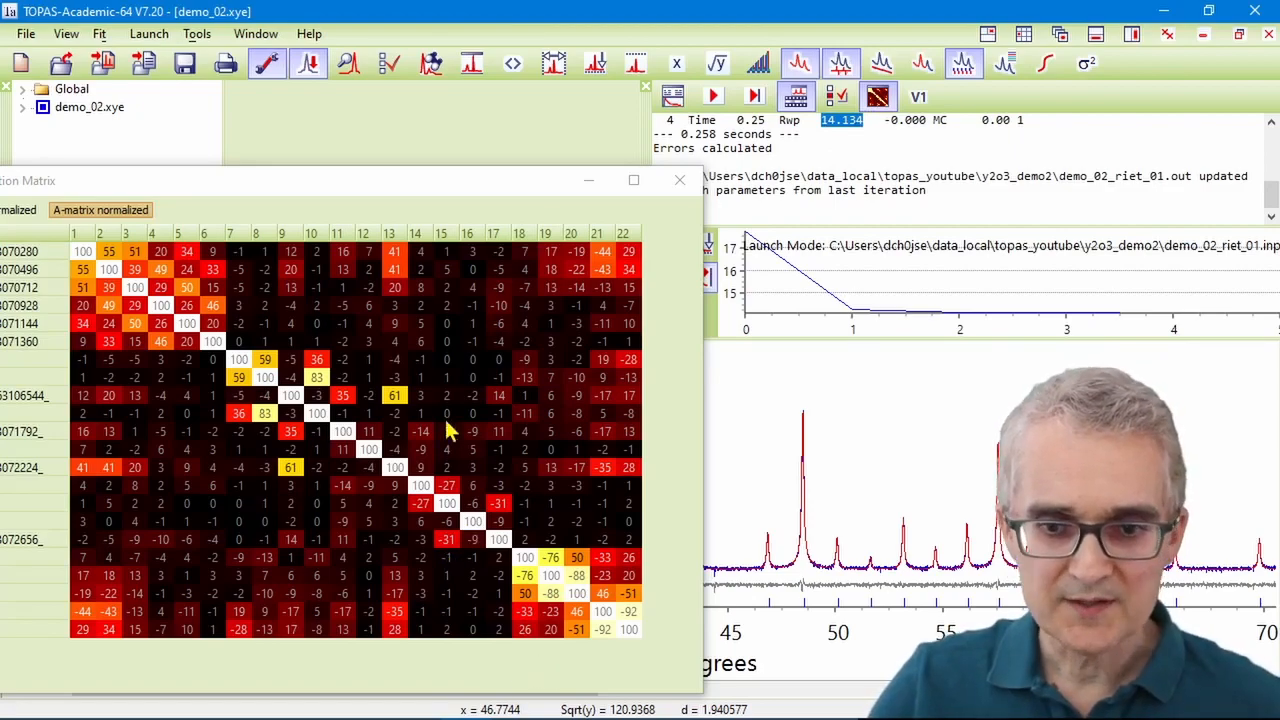
pyautogui.click(250, 188)
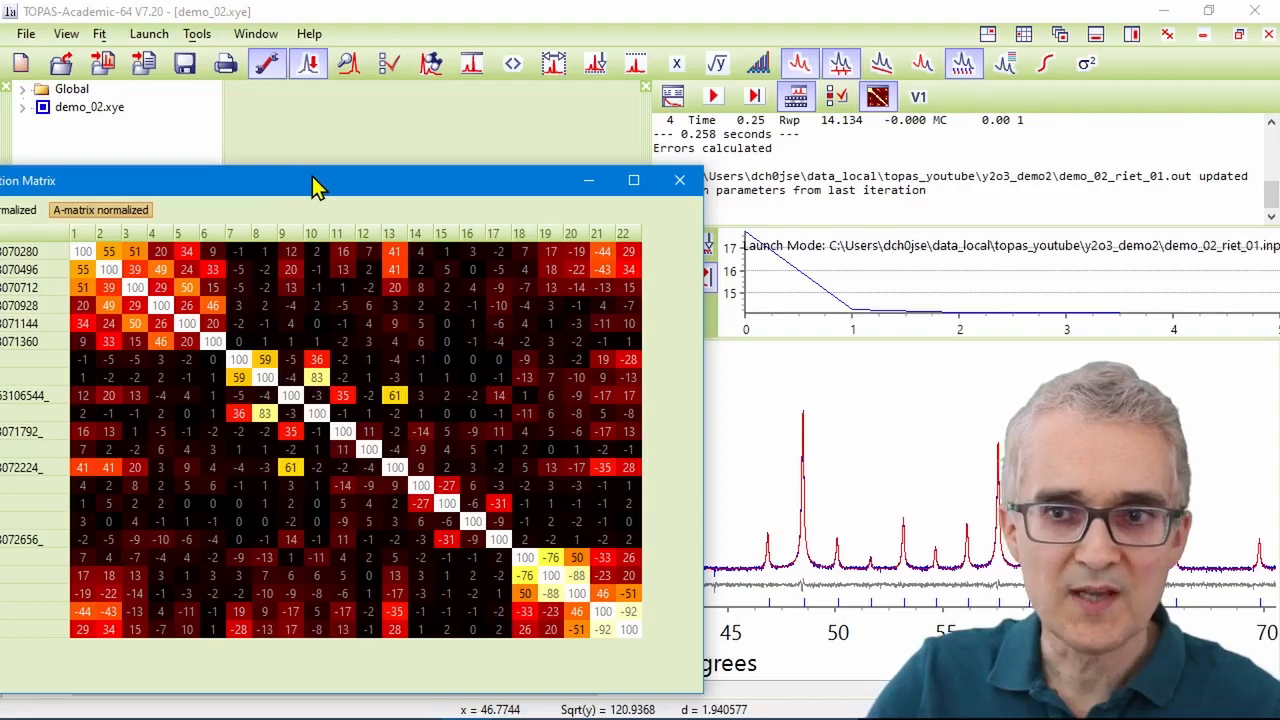
pyautogui.moveTo(313, 185); pyautogui.dragTo(319, 188)
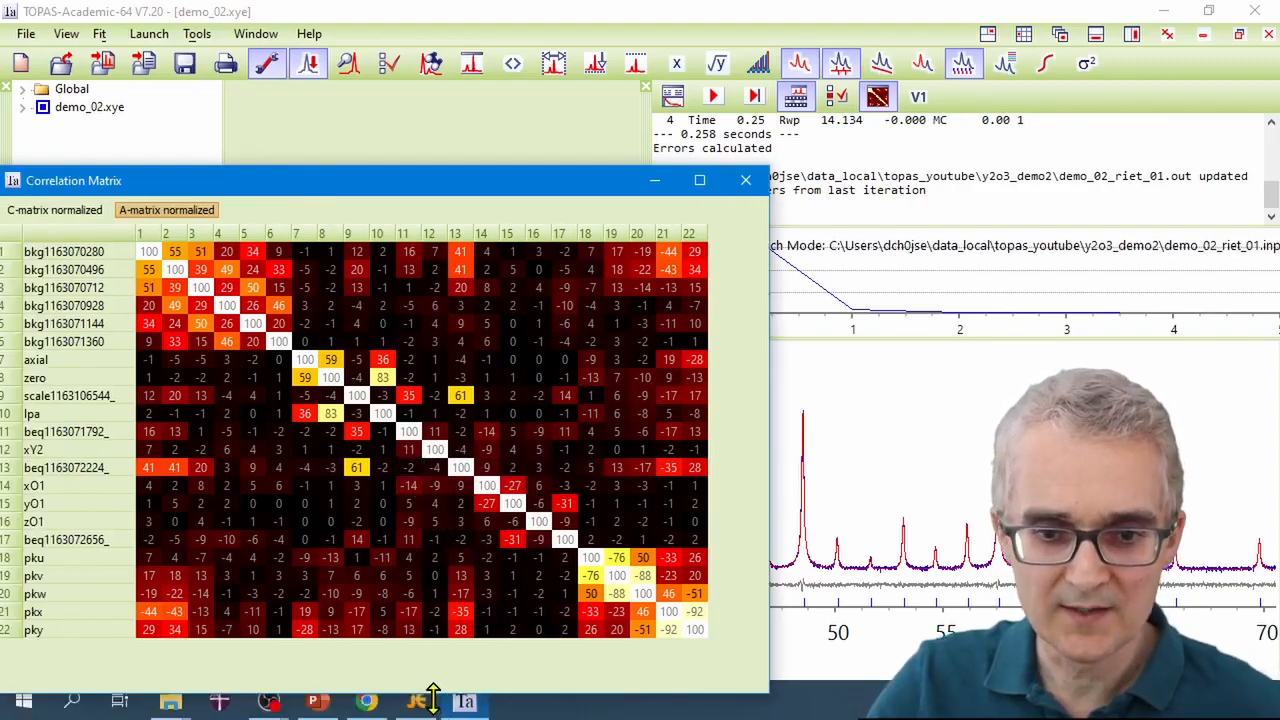
# - Return to jEdit, dismiss the reload notice and examine the refined beq values of the Y1, Y2 and O1 sites
pyautogui.click(417, 701)
pyautogui.click(849, 472)
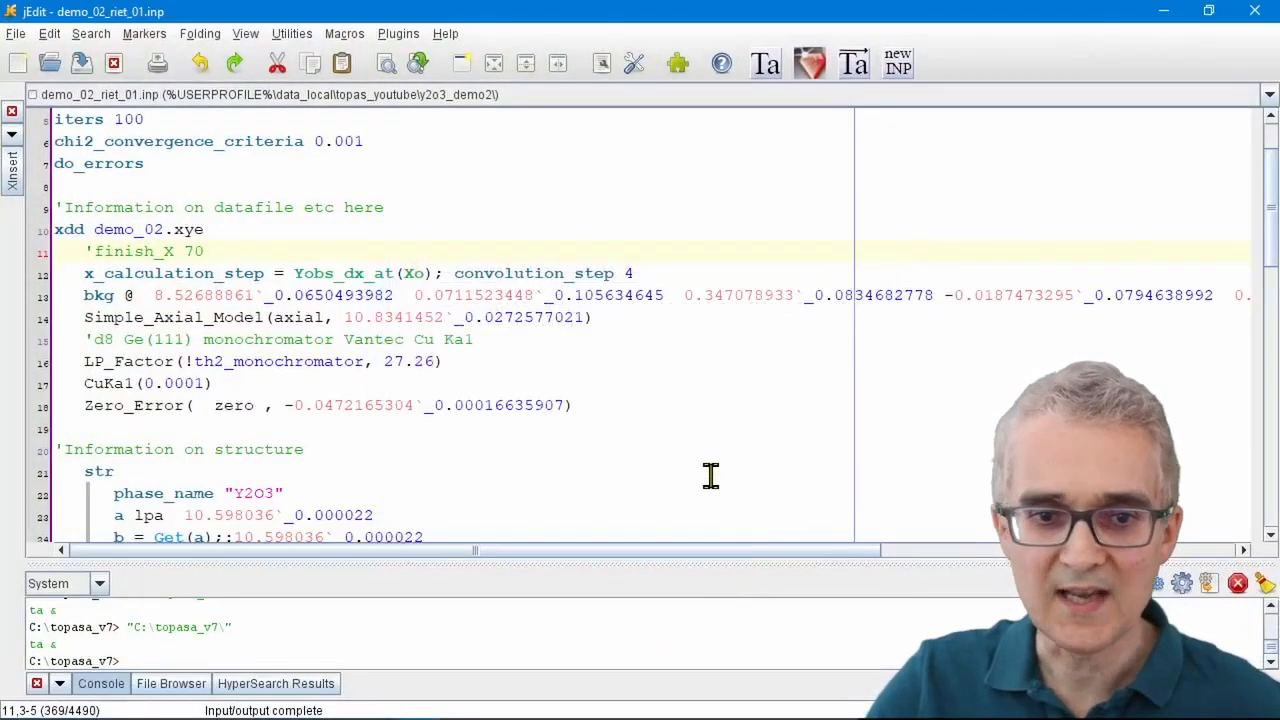
pyautogui.scroll(-9, 710, 475)
pyautogui.scroll(3, 710, 472)
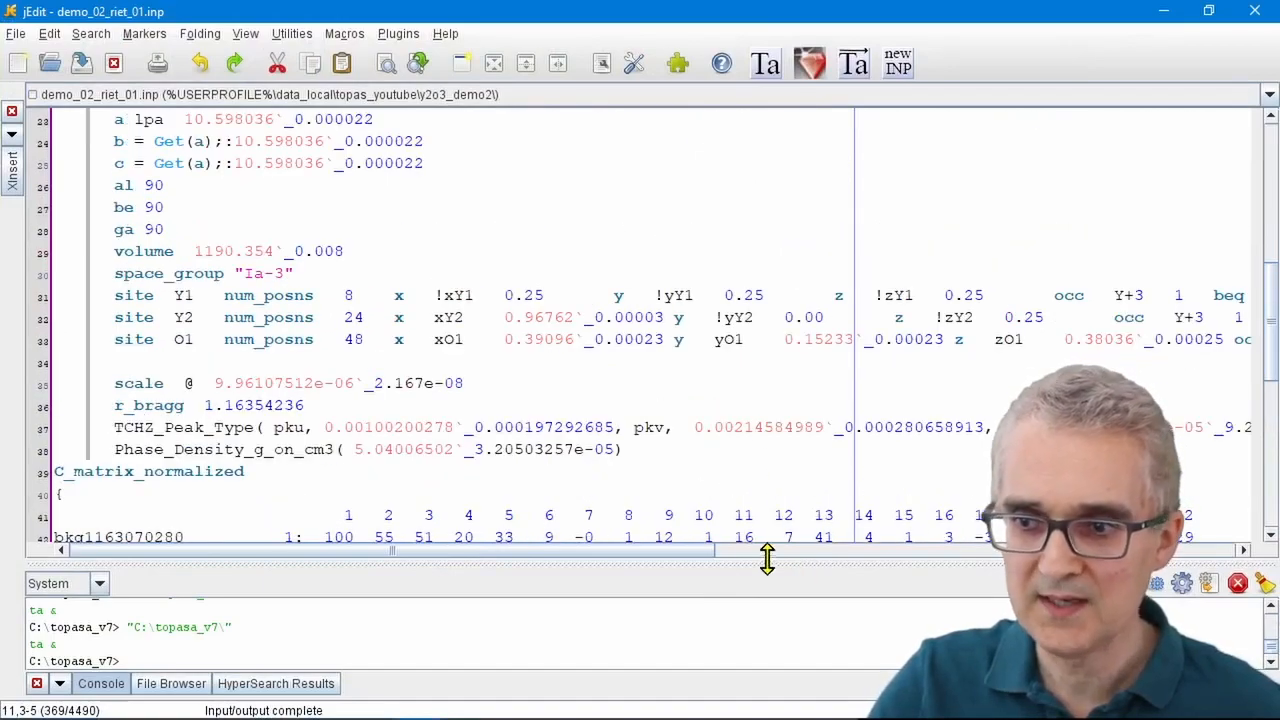
pyautogui.moveTo(623, 556); pyautogui.dragTo(883, 548)
# - Free the pkz parameter of TCHZ_Peak_Type for refinement by removing its exclamation mark, and send the input to TOPAS-Academic
pyautogui.moveTo(955, 427); pyautogui.dragTo(994, 427)
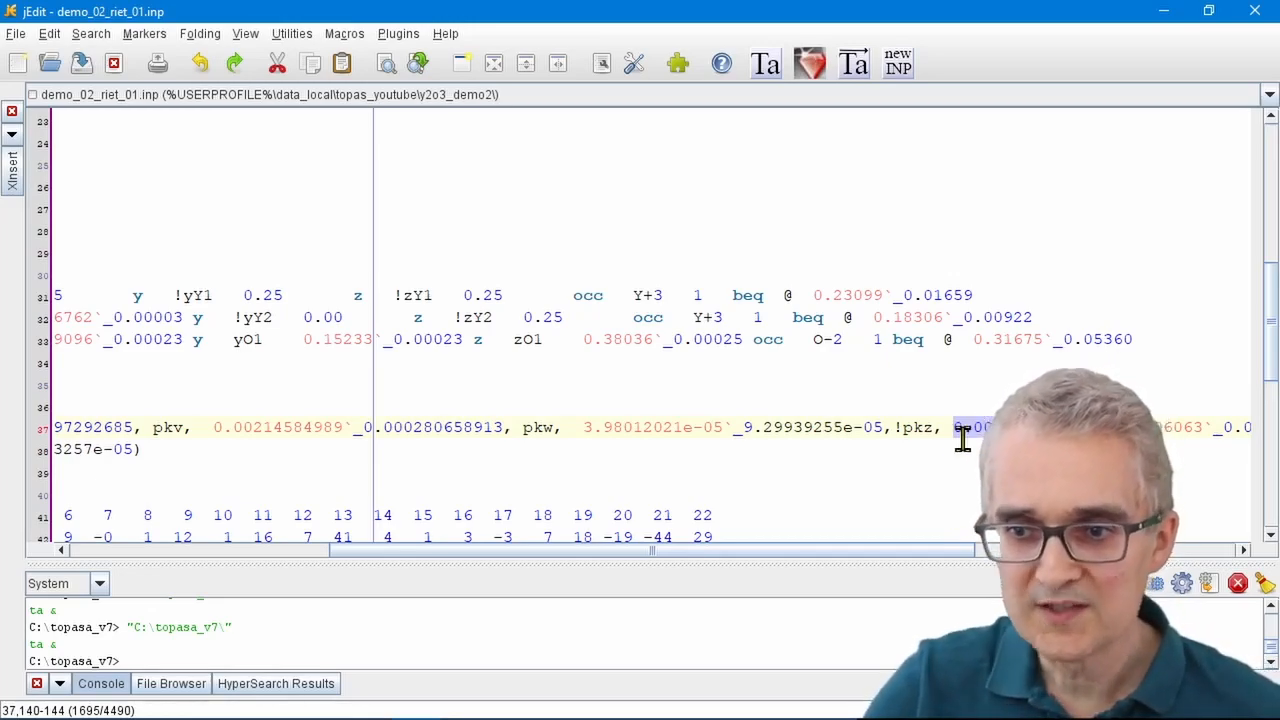
pyautogui.click(900, 428)
pyautogui.press('BackSpace')
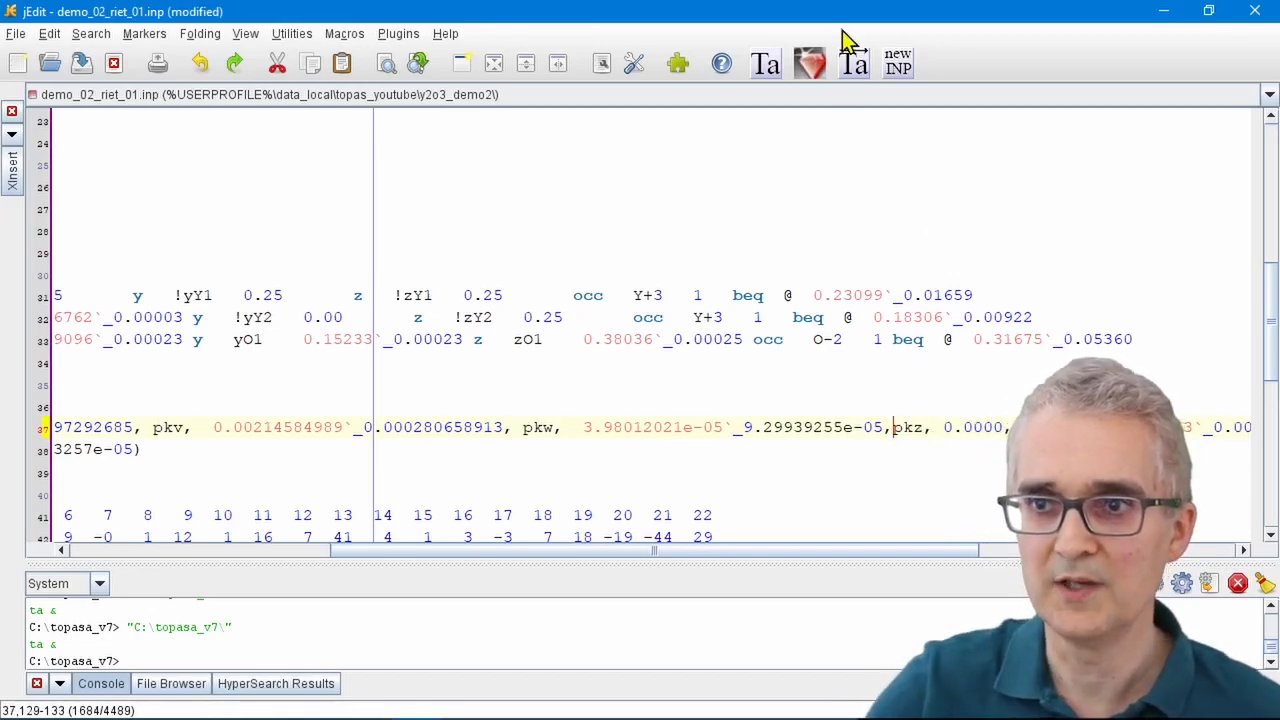
pyautogui.click(853, 63)
# - Switch to TOPAS-Academic, run the refinement with pkz free, update demo_02_riet_01.inp, and inspect Rwp and pkz's correlations with pku and pkw
pyautogui.click(1164, 11)
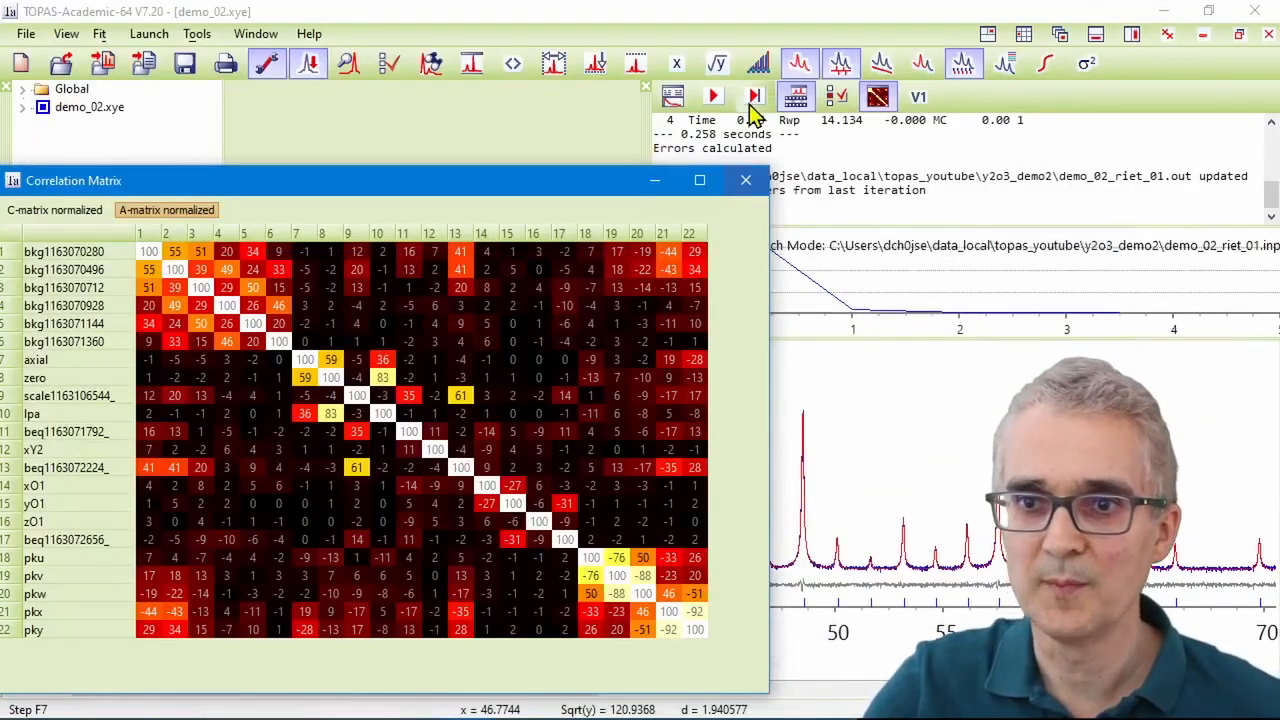
pyautogui.click(718, 97)
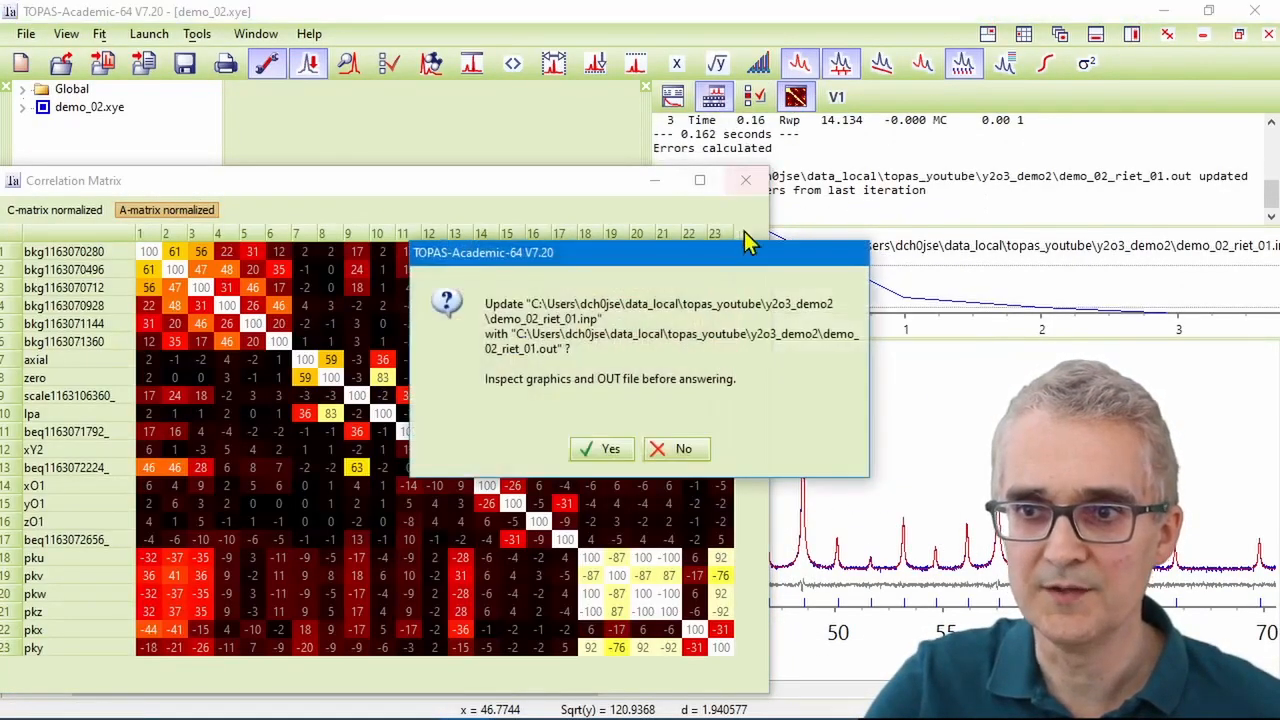
pyautogui.click(603, 450)
pyautogui.moveTo(816, 120); pyautogui.dragTo(860, 118)
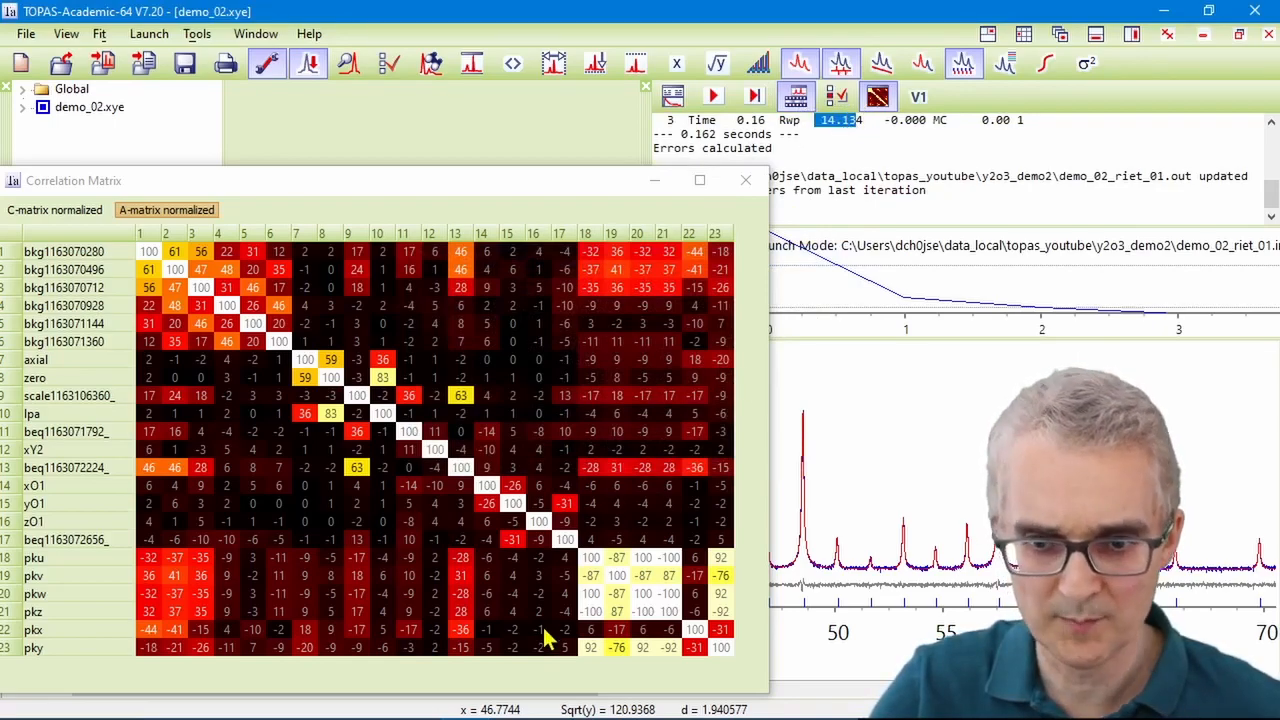
pyautogui.click(593, 614)
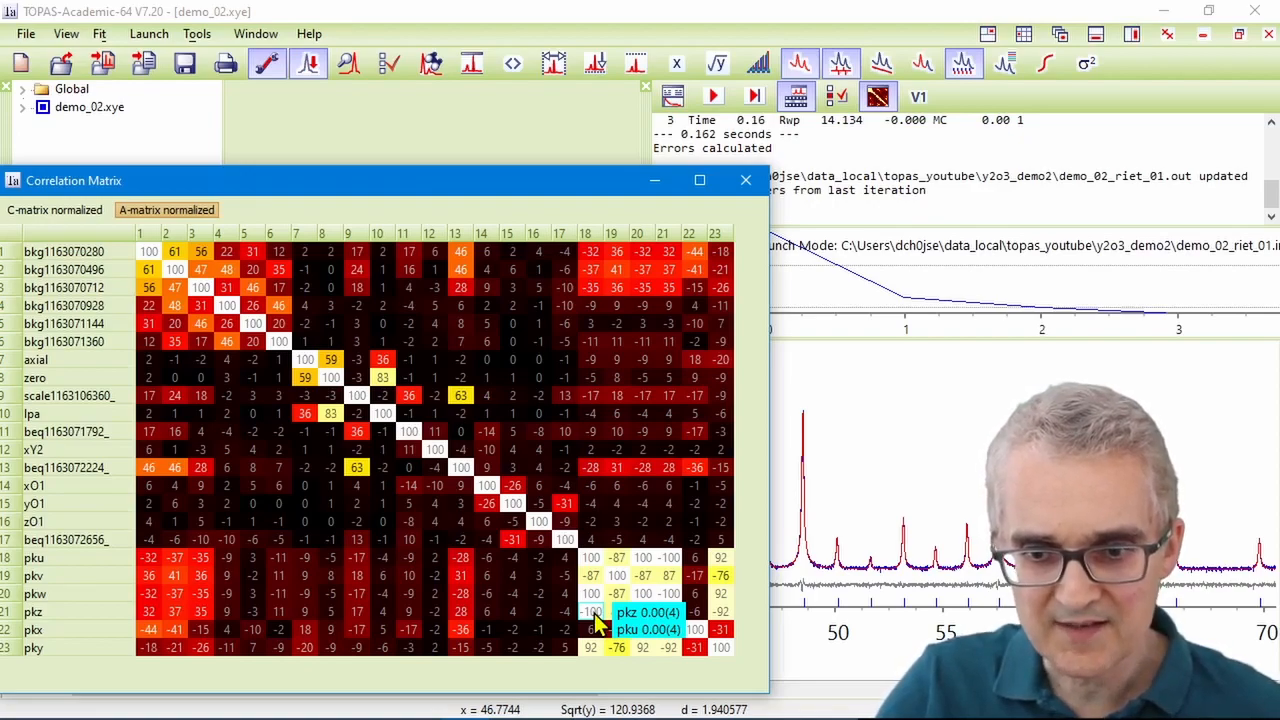
pyautogui.click(8, 612)
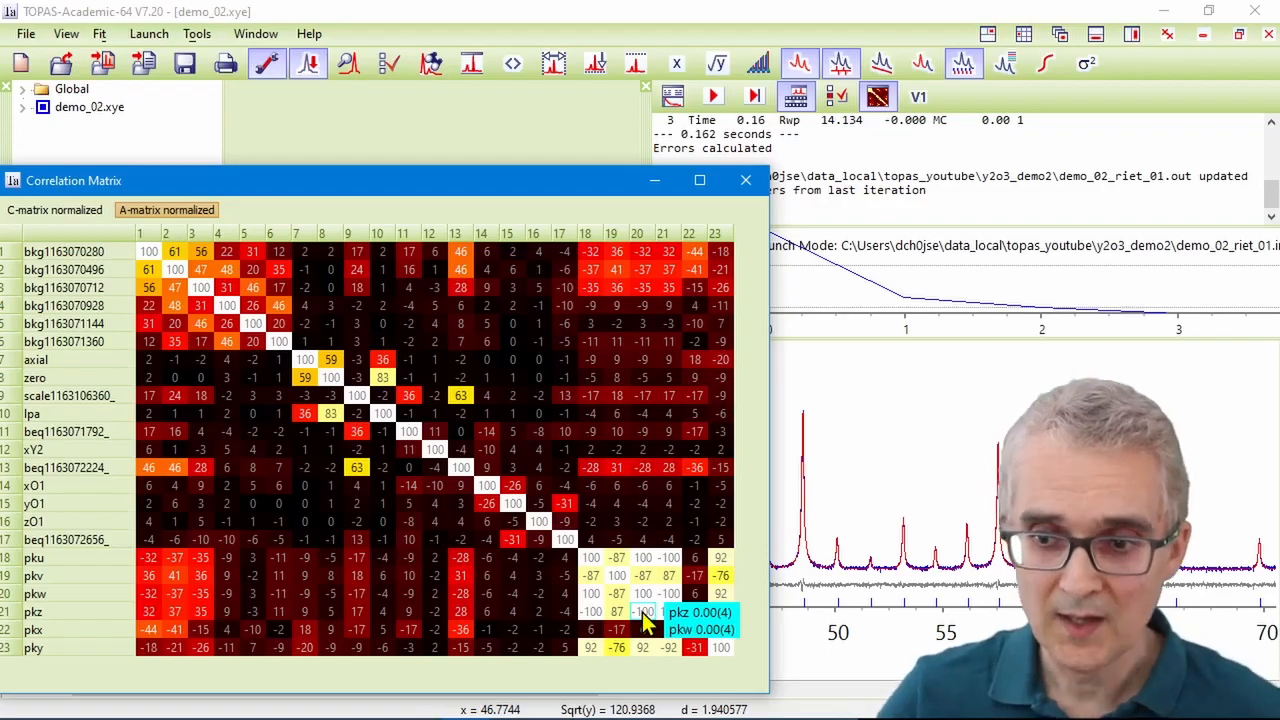
# - Return to jEdit, dismiss the reload notice, fix pkz with an exclamation mark at a value of 0.1, and save the input
pyautogui.moveTo(526, 700)
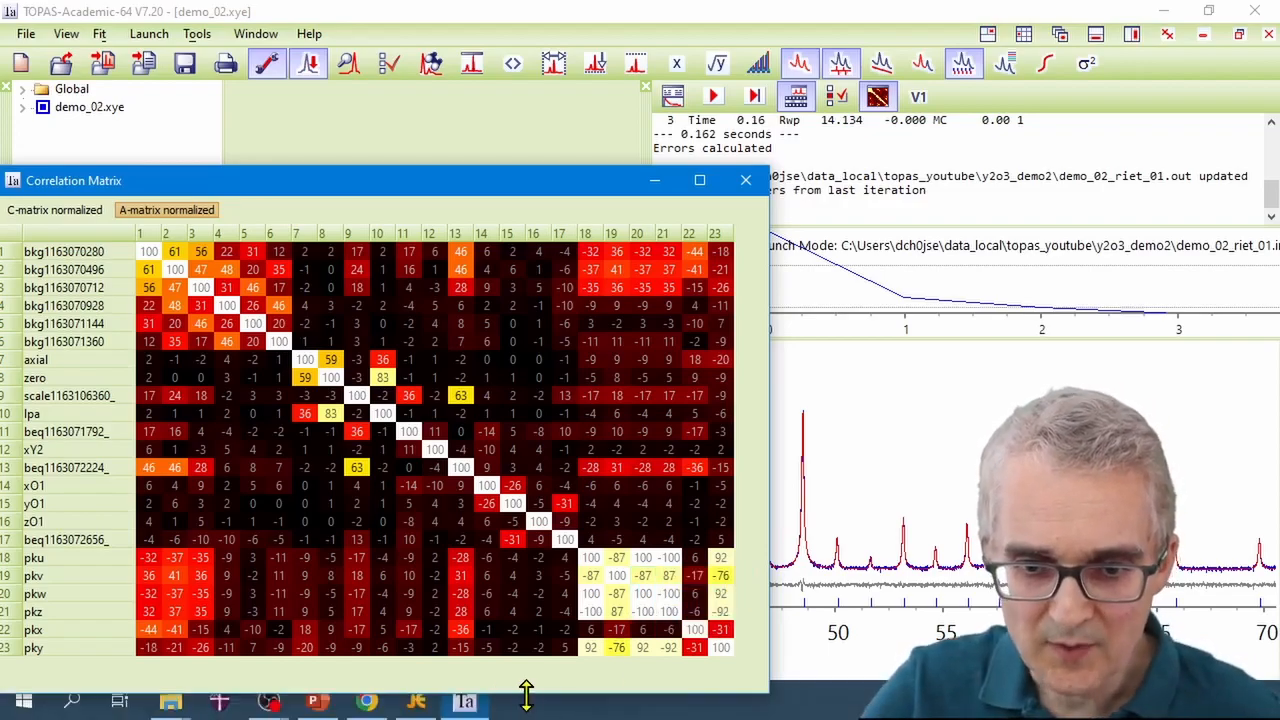
pyautogui.click(418, 704)
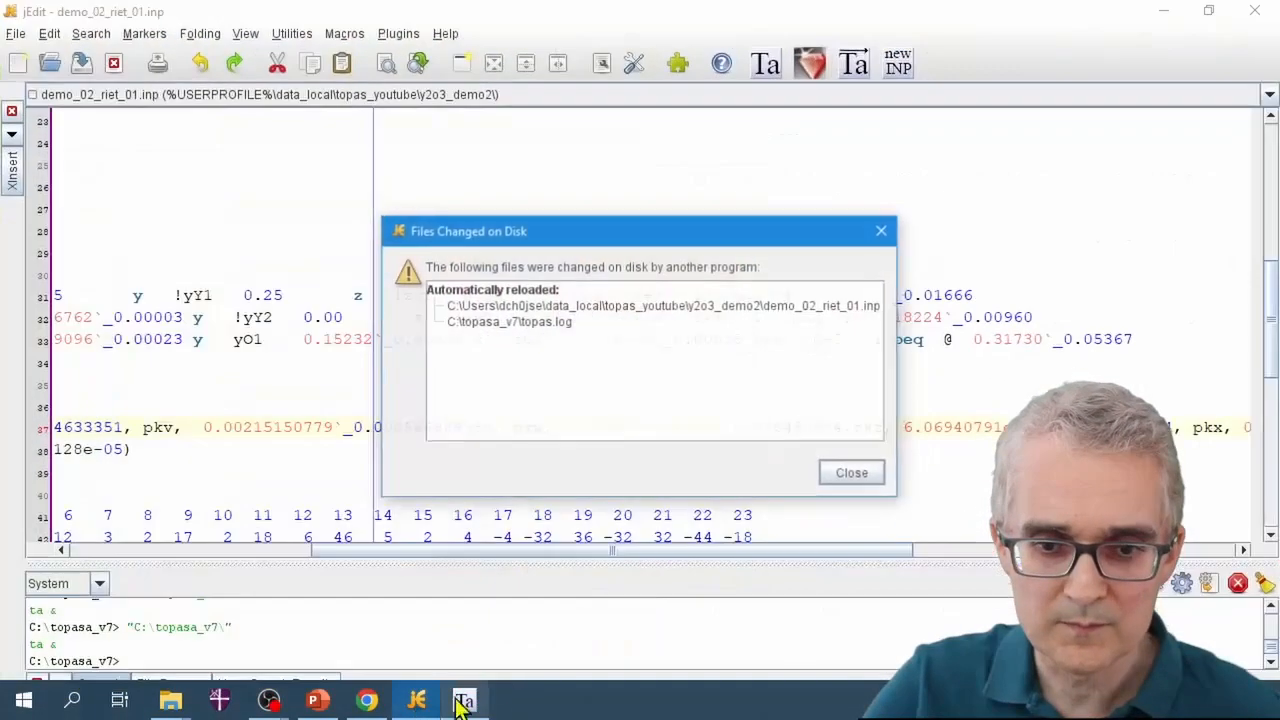
pyautogui.click(855, 481)
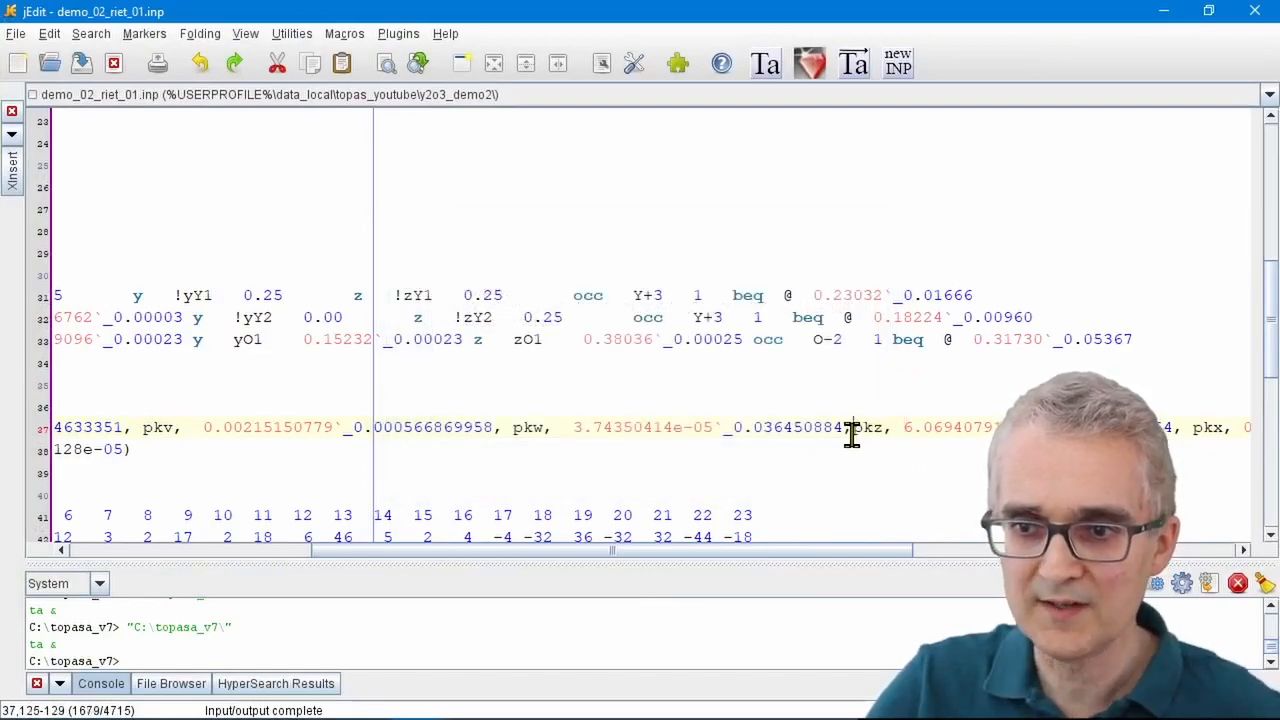
pyautogui.write('!')
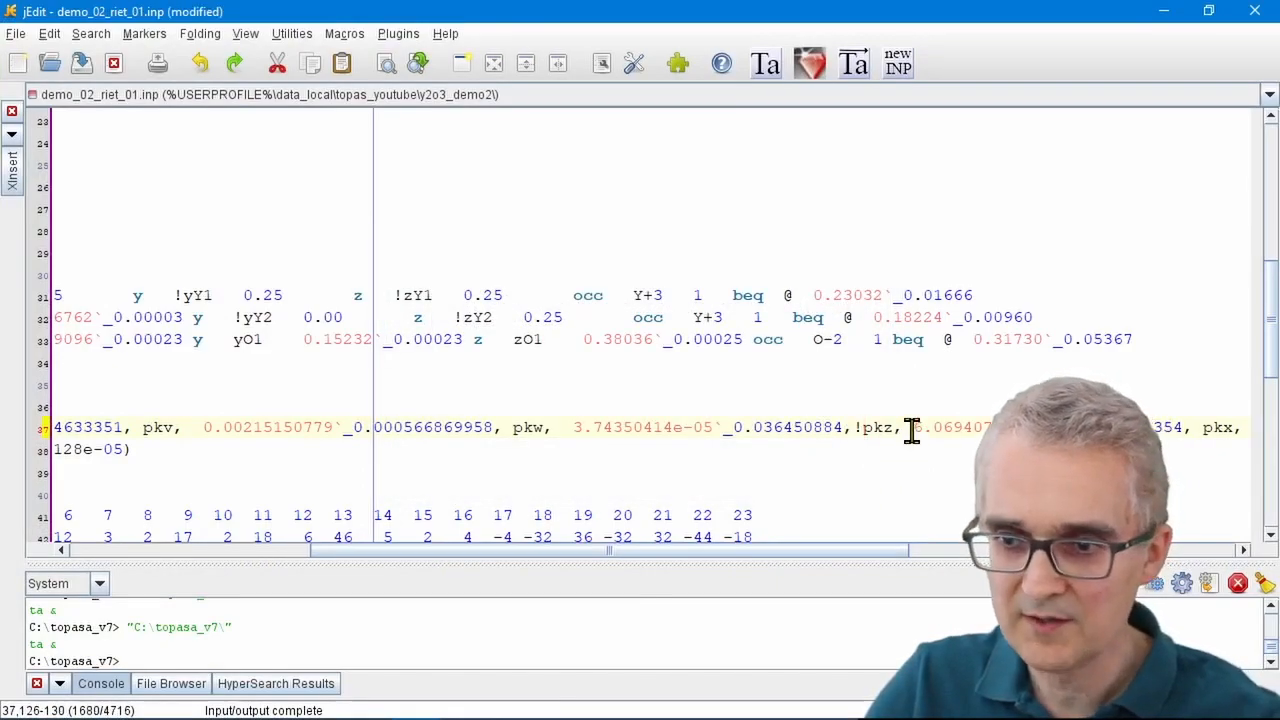
pyautogui.moveTo(912, 427); pyautogui.dragTo(1160, 427)
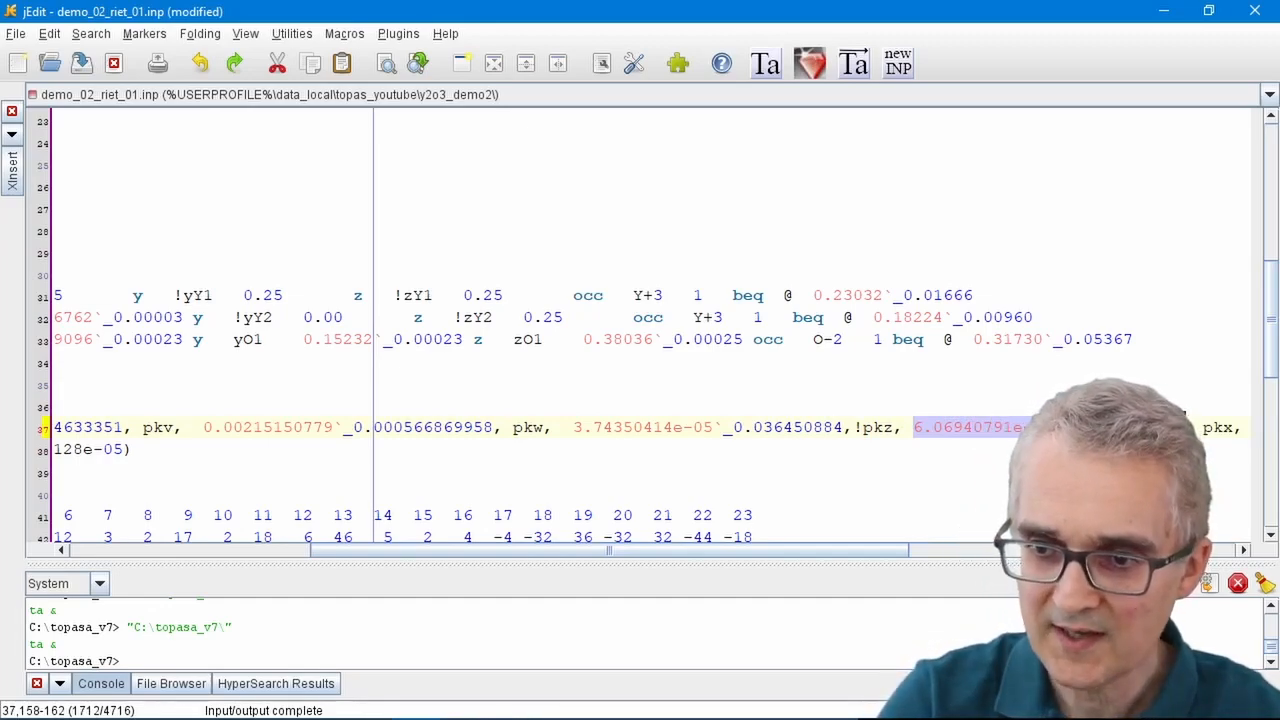
pyautogui.write('0.1')
pyautogui.click(918, 428)
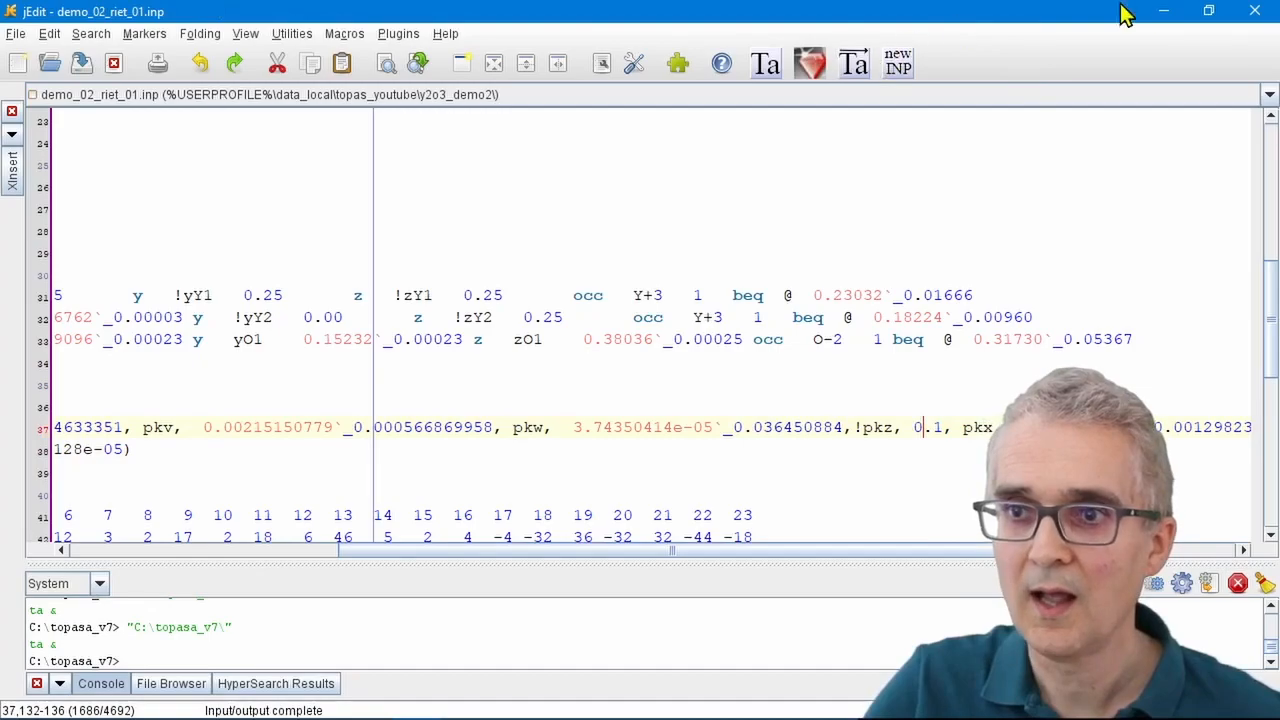
# - Switch to TOPAS-Academic, run the refinement twice with pkz fixed at 0.1, updating demo_02_riet_01.inp each time, and check Rwp
pyautogui.click(1163, 11)
pyautogui.click(756, 96)
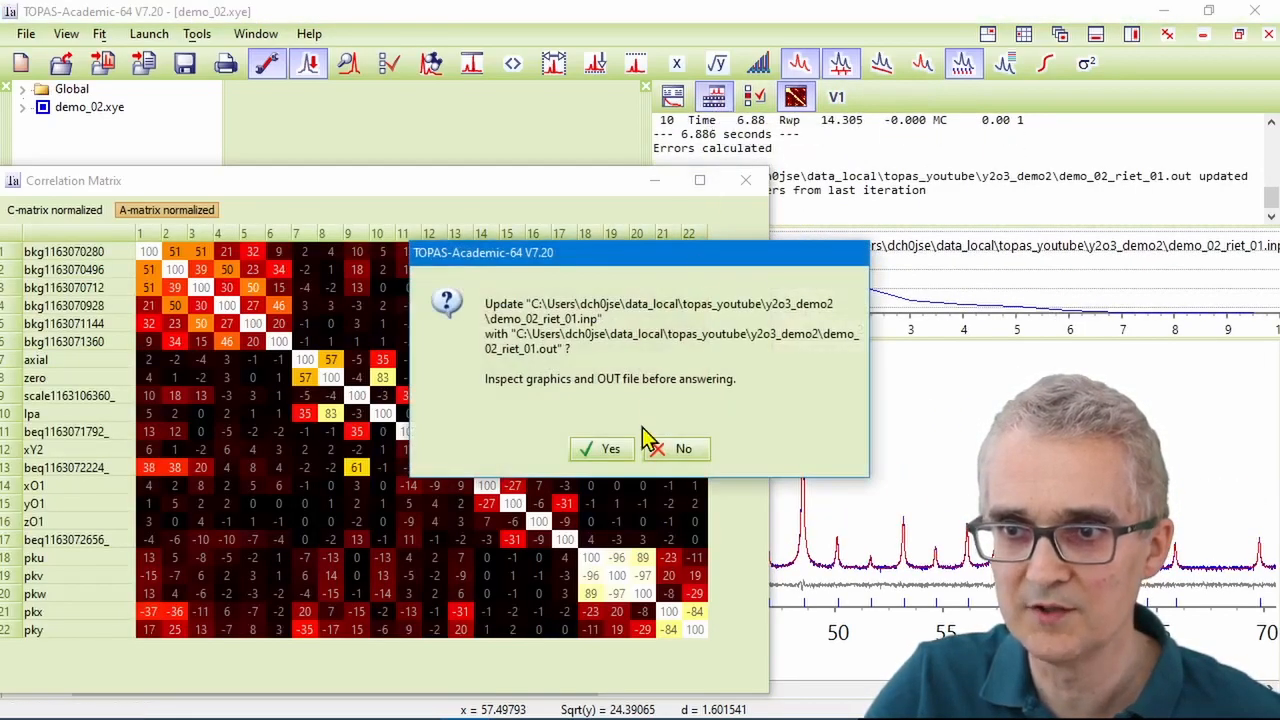
pyautogui.click(615, 449)
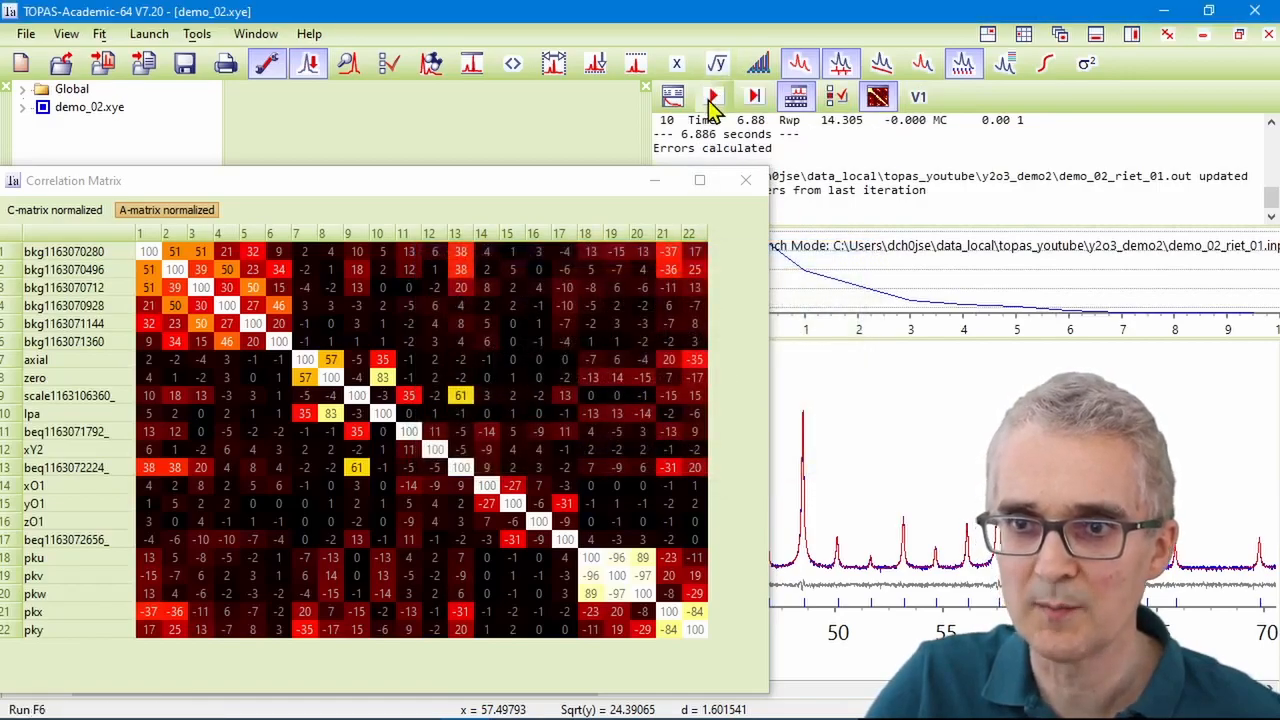
pyautogui.click(712, 97)
pyautogui.click(600, 451)
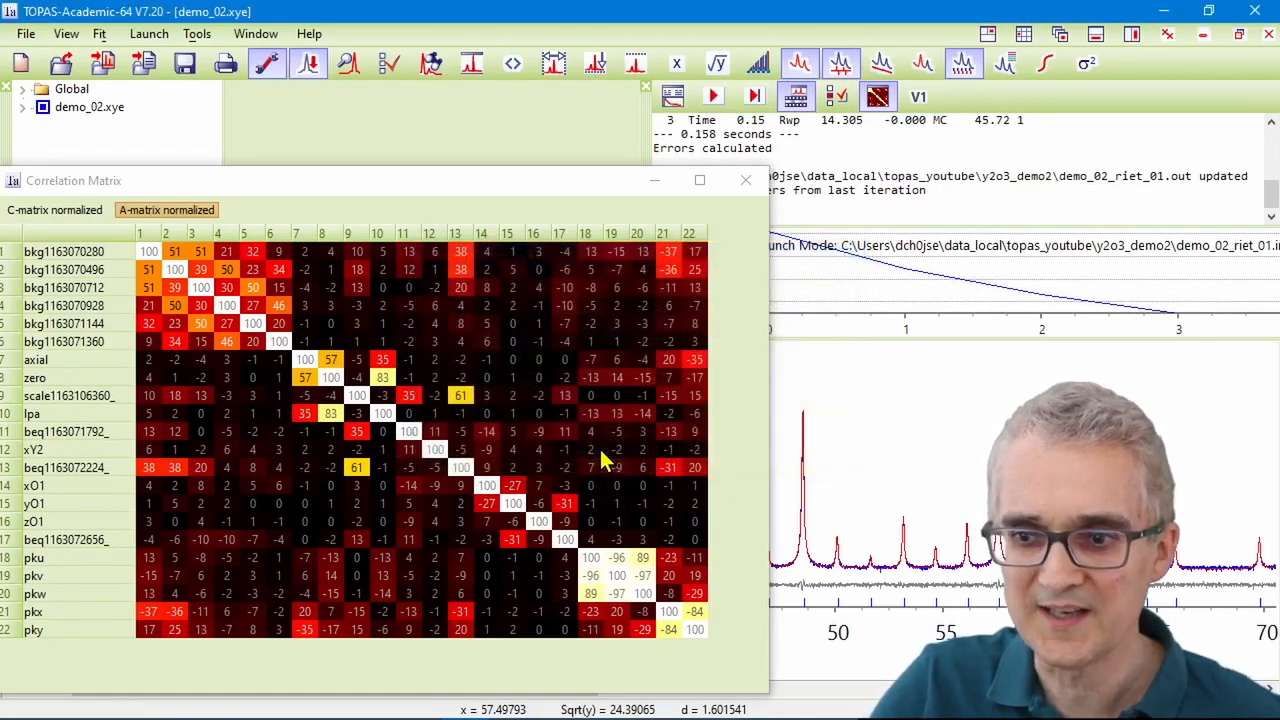
pyautogui.moveTo(821, 120); pyautogui.dragTo(863, 121)
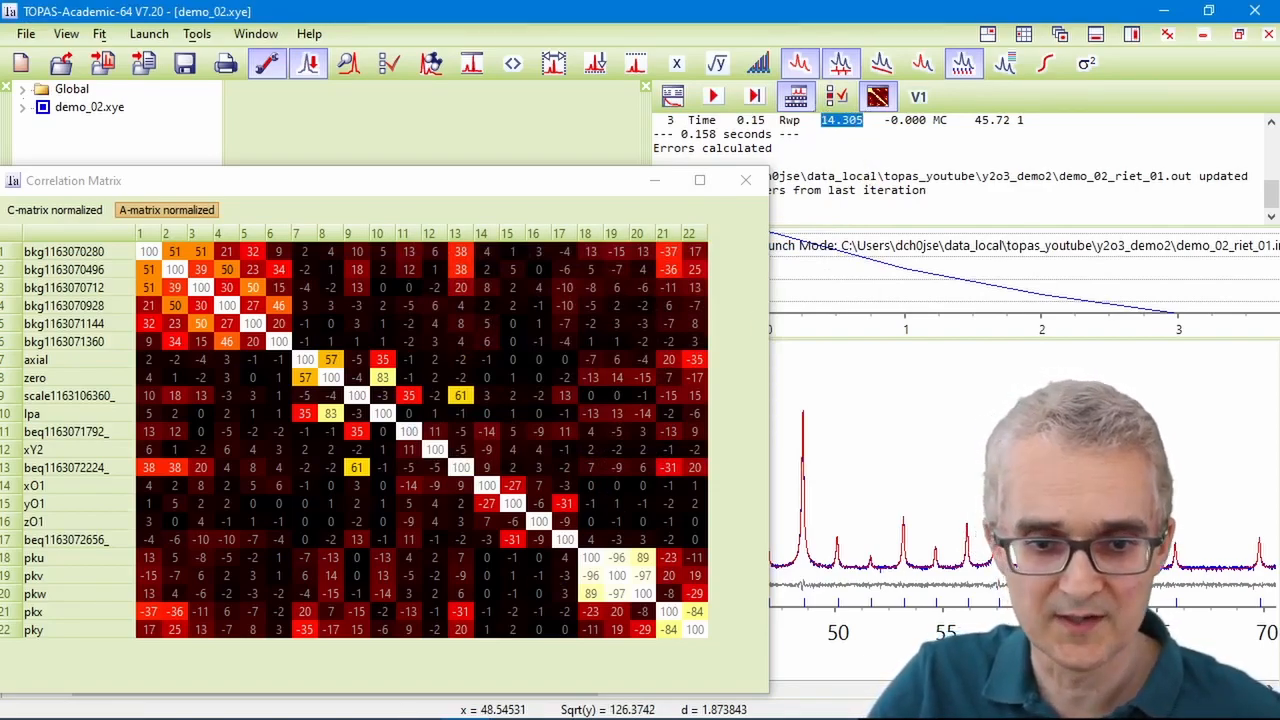
# - Return to jEdit, dismiss the reload notice, set the fixed pkz value to 0.2, and send the input to TOPAS-Academic
pyautogui.click(417, 710)
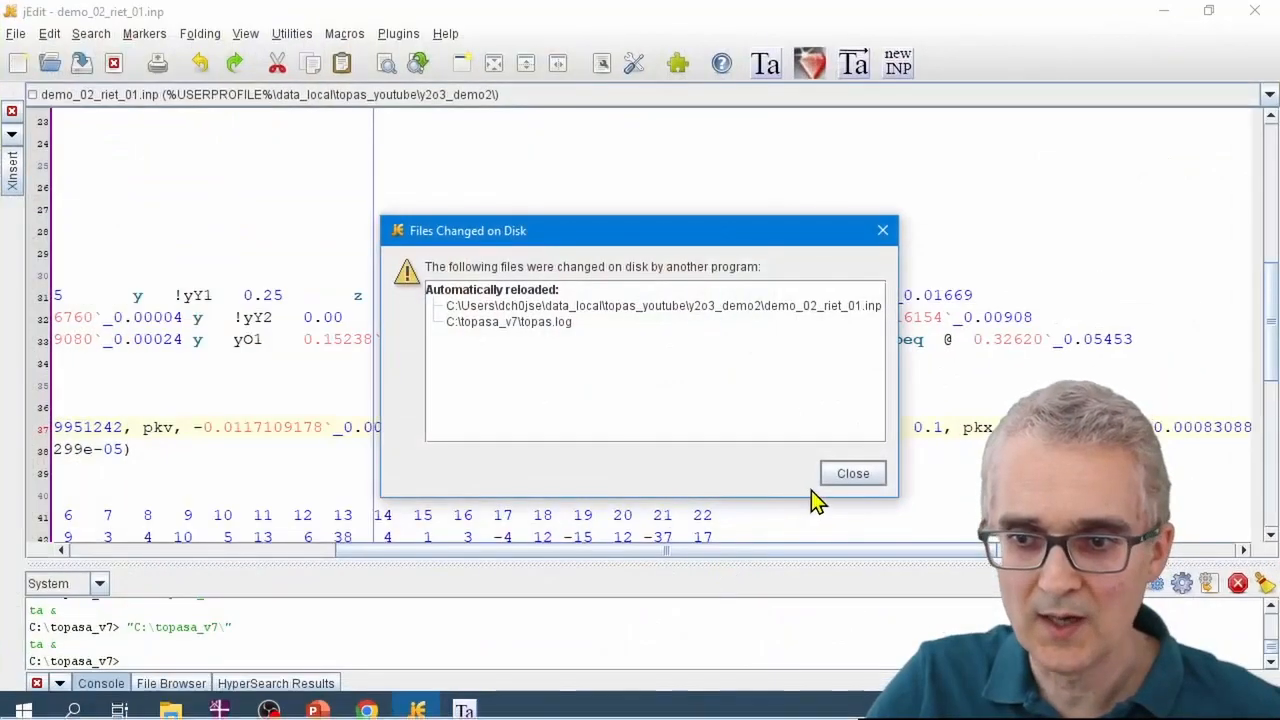
pyautogui.click(849, 476)
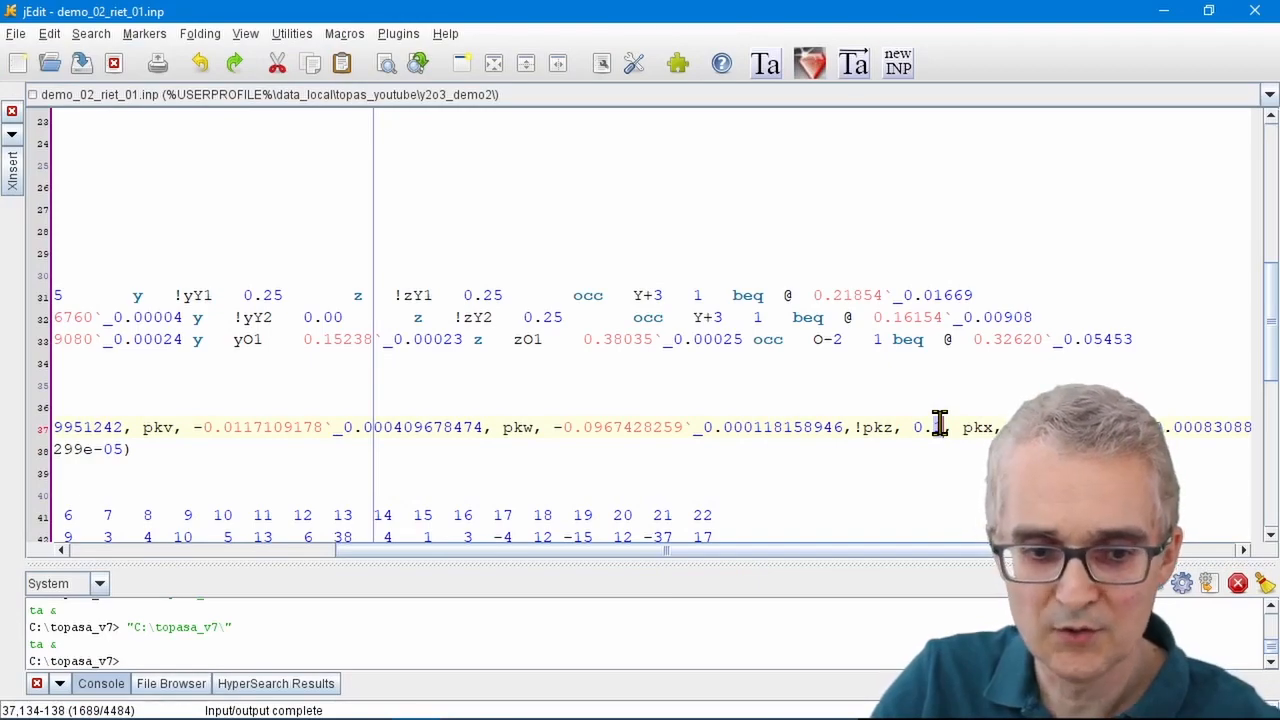
pyautogui.write('2')
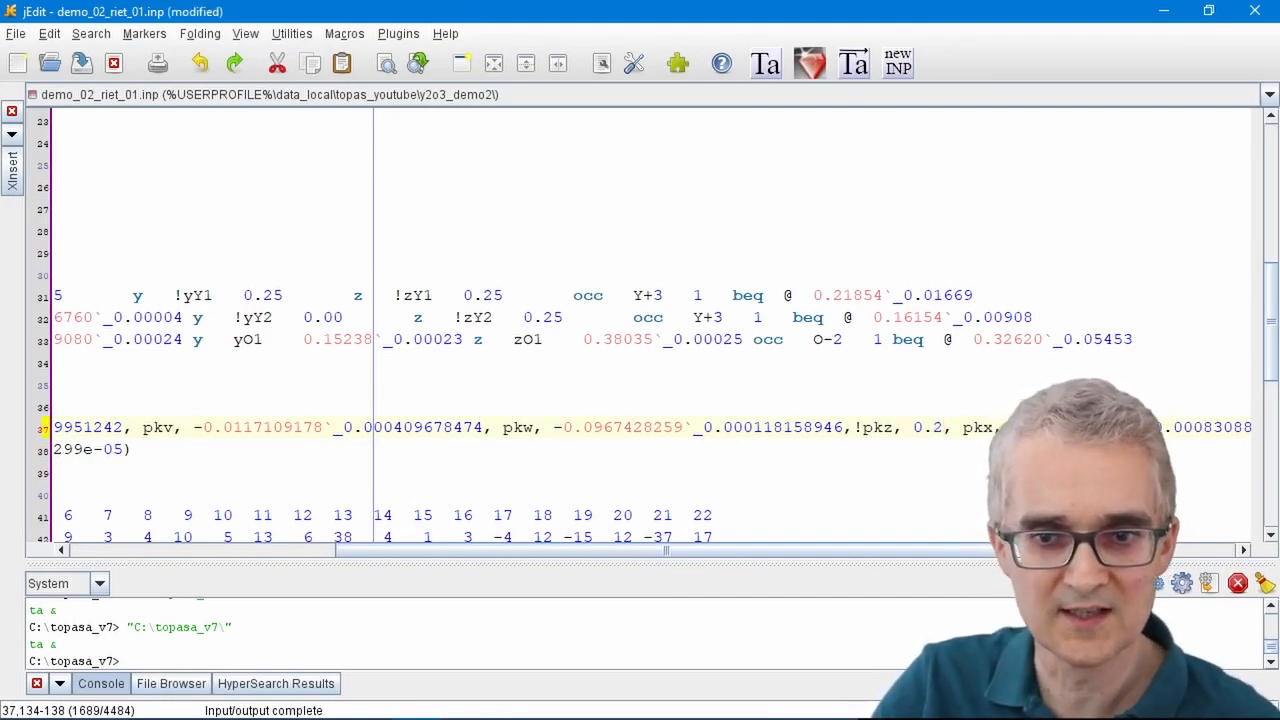
pyautogui.click(792, 428)
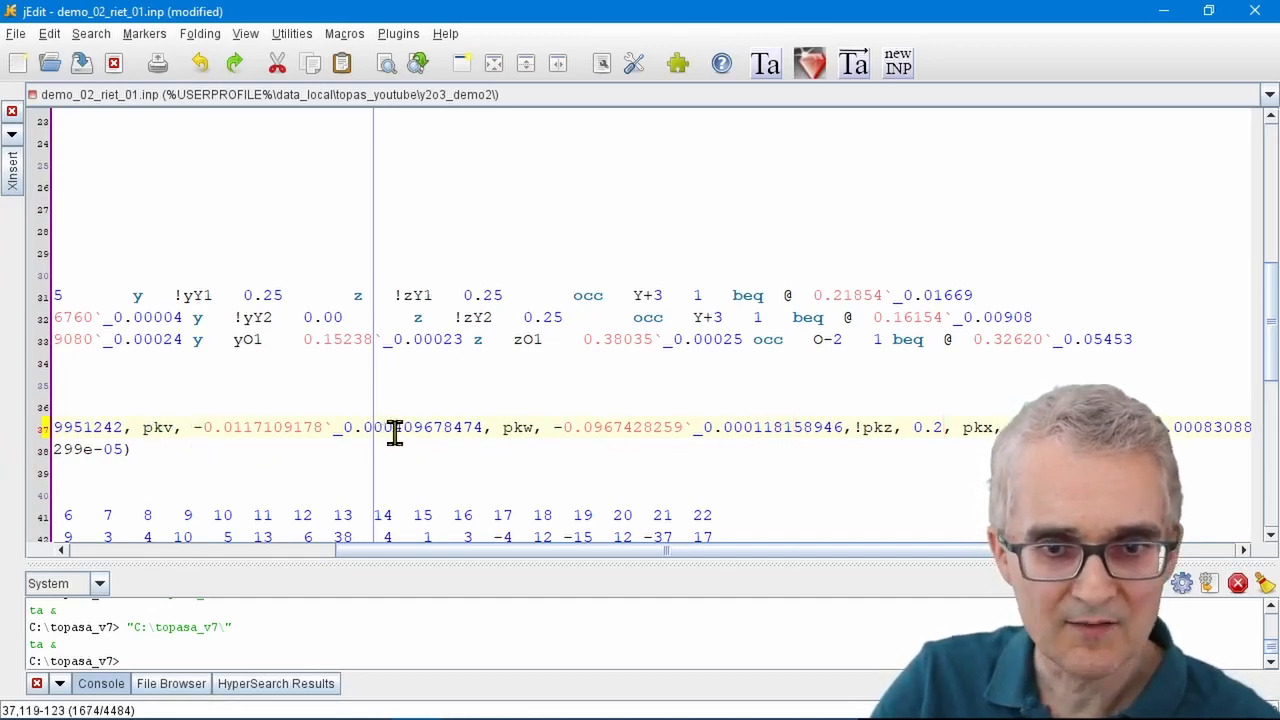
pyautogui.moveTo(492, 428); pyautogui.dragTo(608, 427)
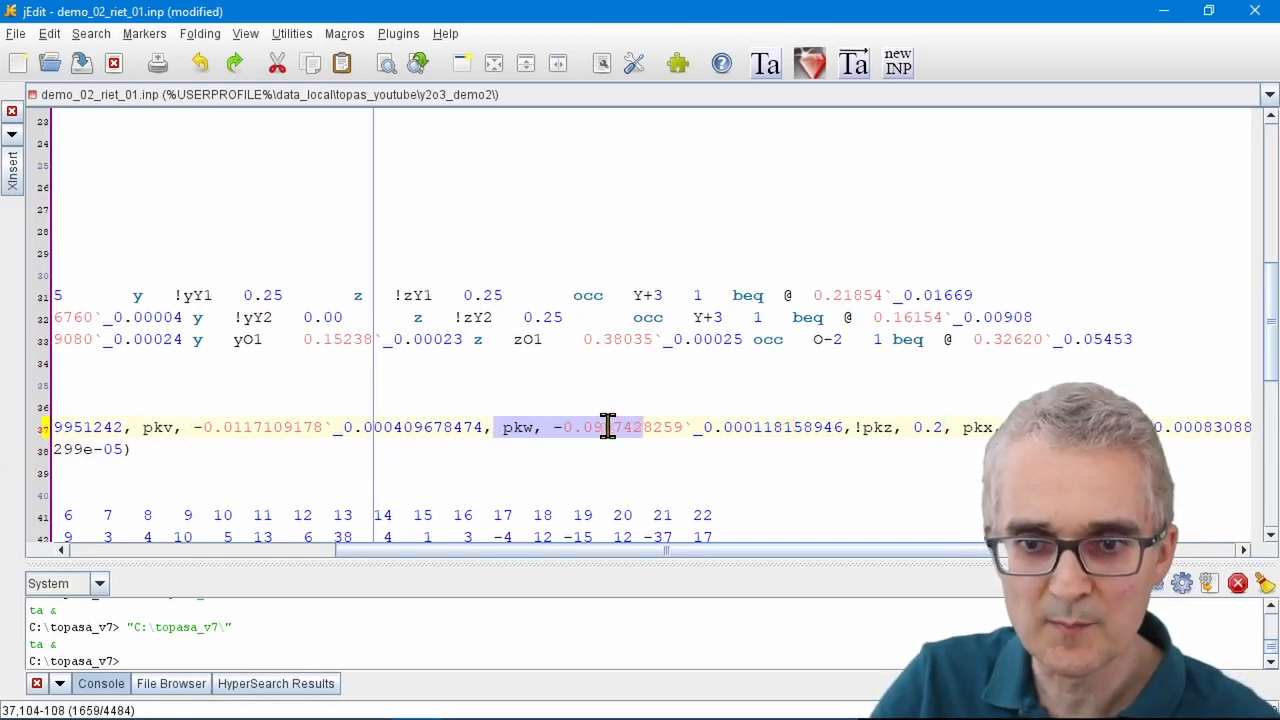
pyautogui.click(608, 427)
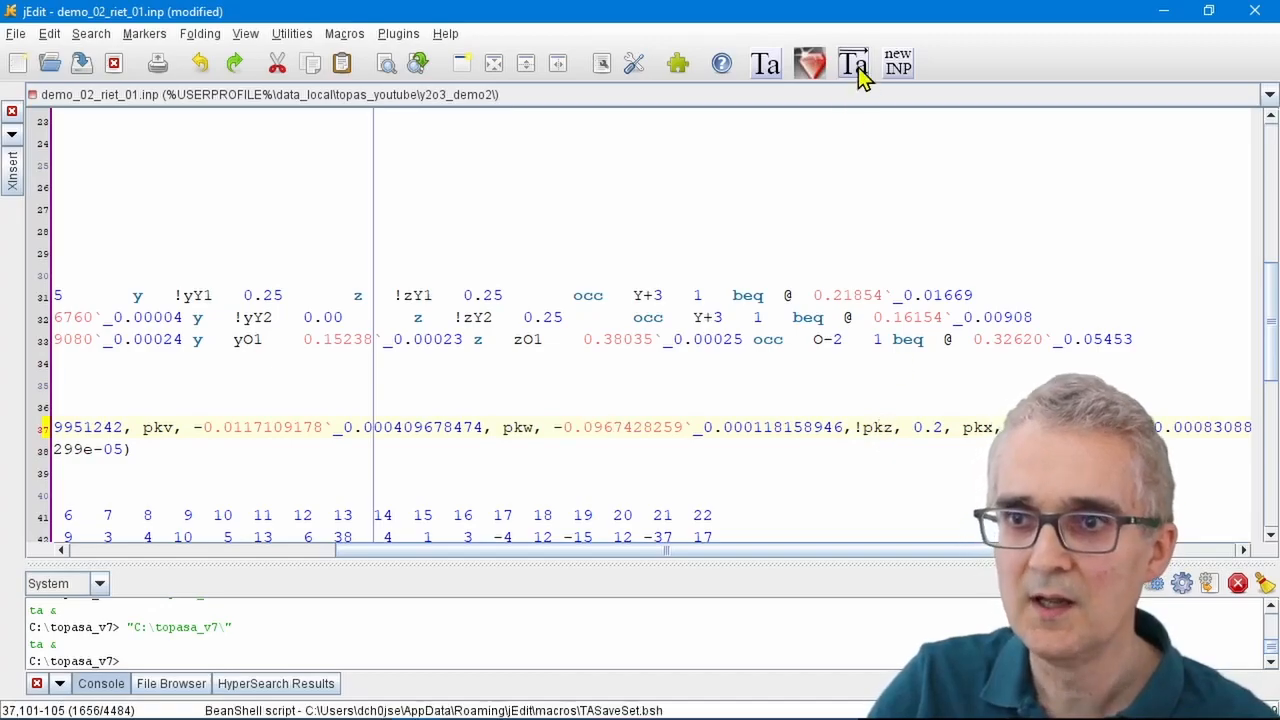
# - Switch to TOPAS-Academic, run the refinement with pkz fixed at 0.2, and update demo_02_riet_01.inp with the output
pyautogui.click(1165, 12)
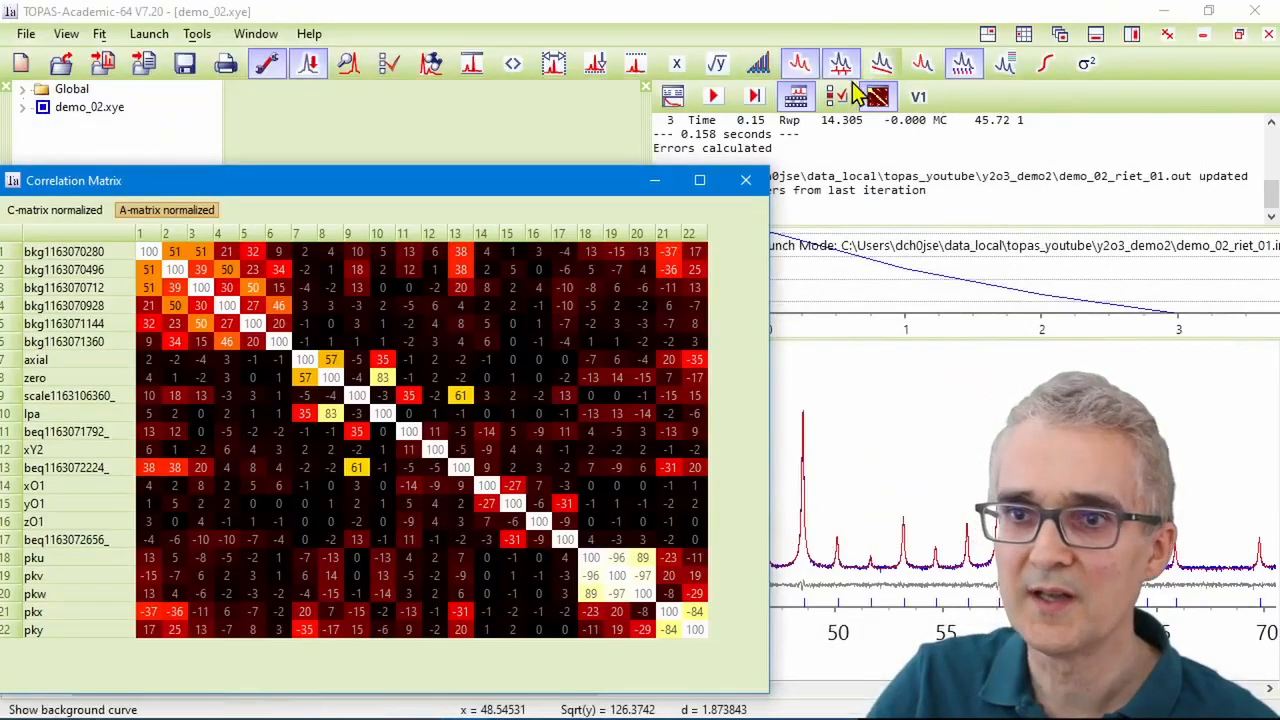
pyautogui.click(758, 95)
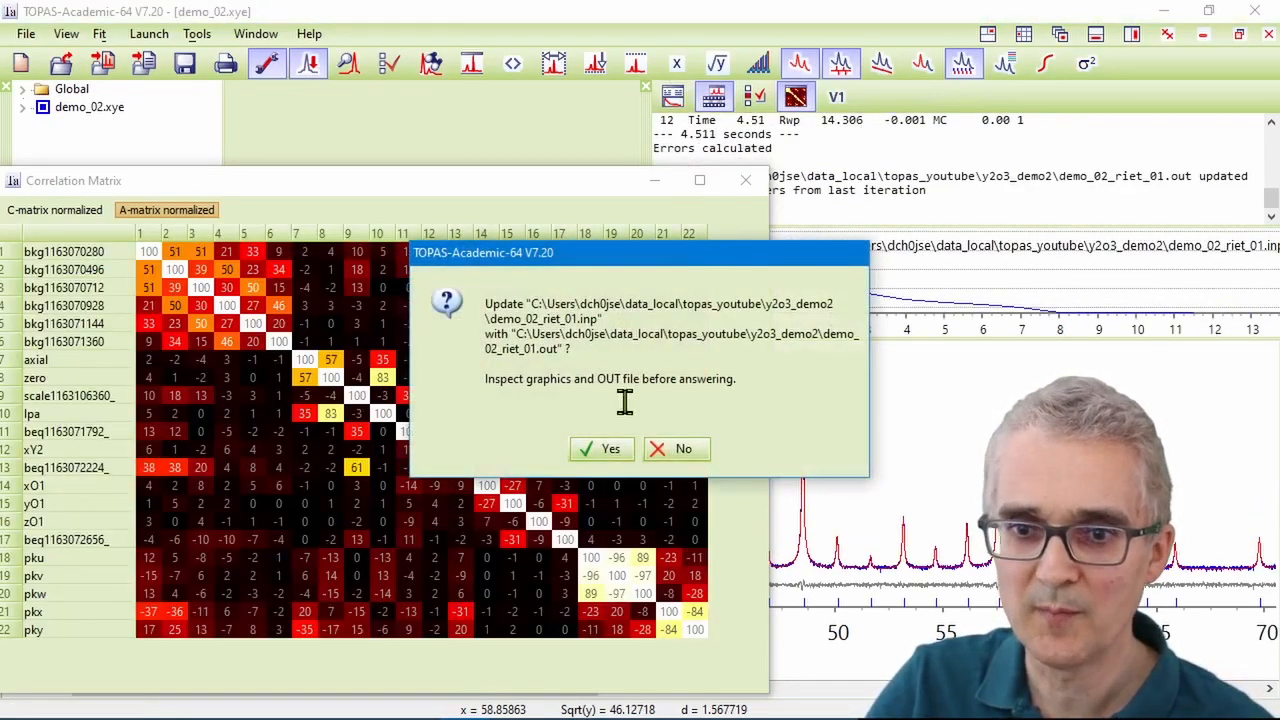
pyautogui.click(610, 449)
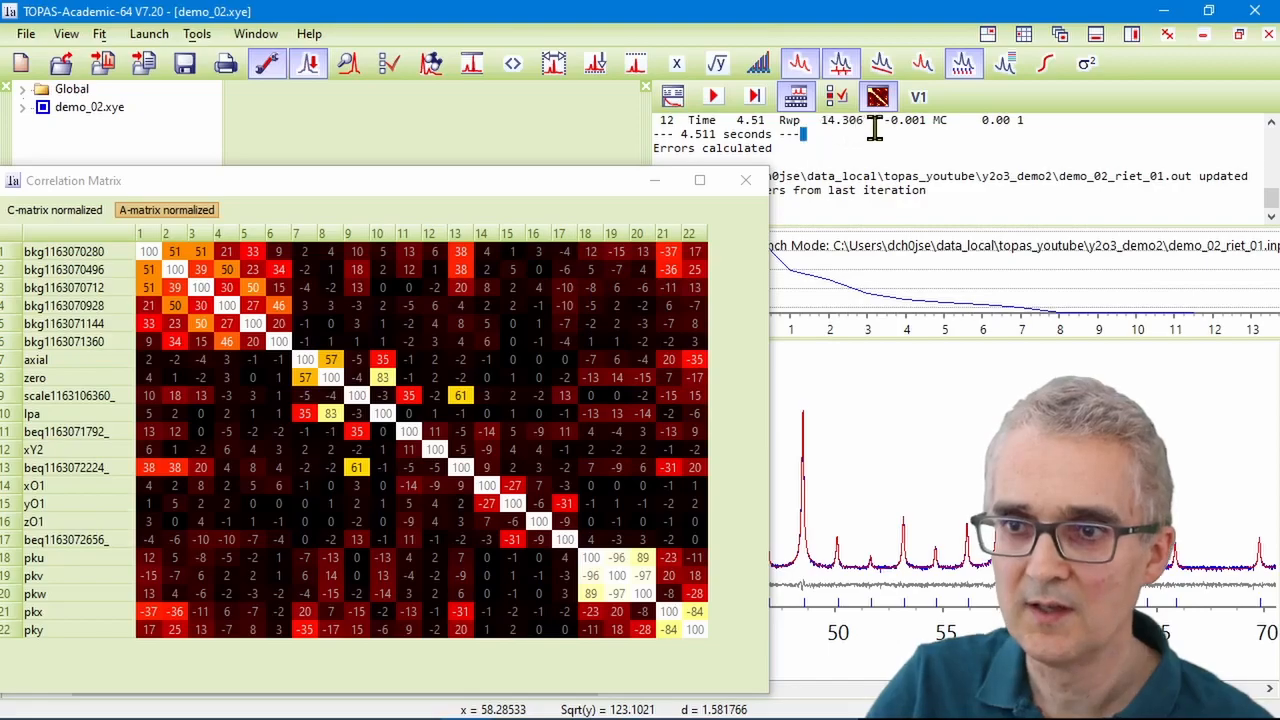
# - Return to jEdit, dismiss the reload notice, and examine the refined pkw and pku values in the peak-type line
pyautogui.moveTo(322, 714)
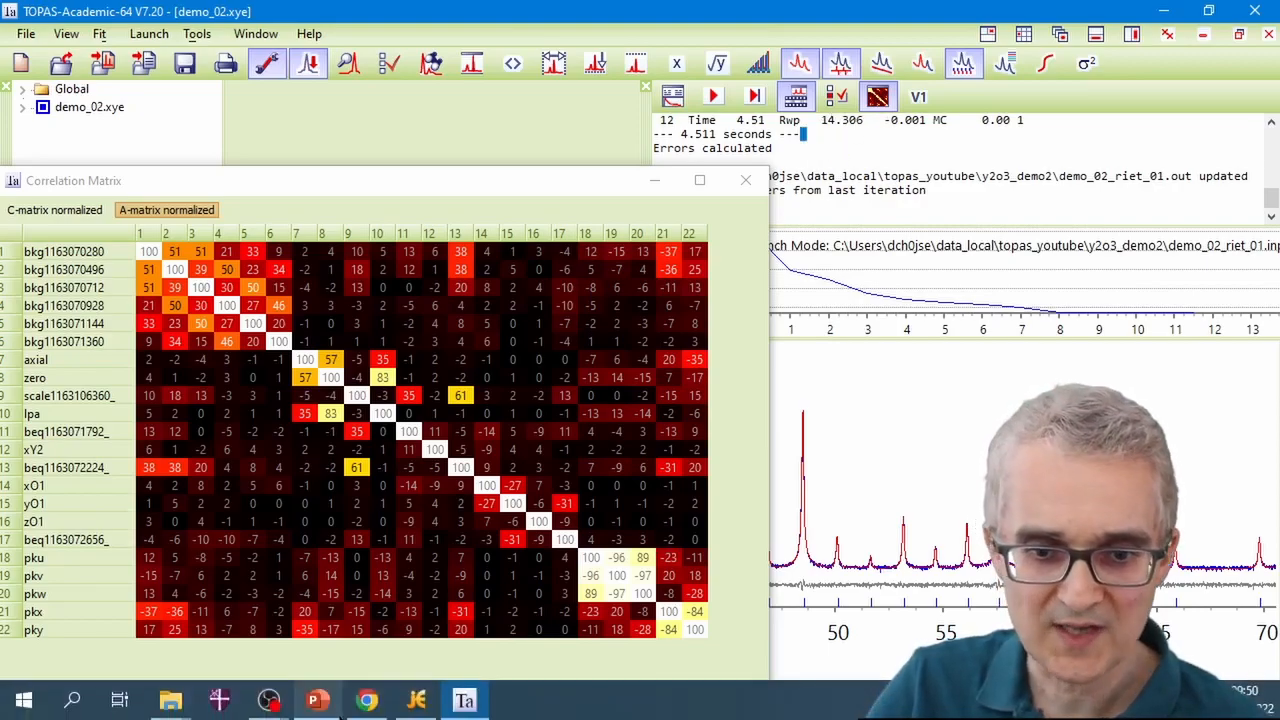
pyautogui.click(417, 700)
pyautogui.click(848, 472)
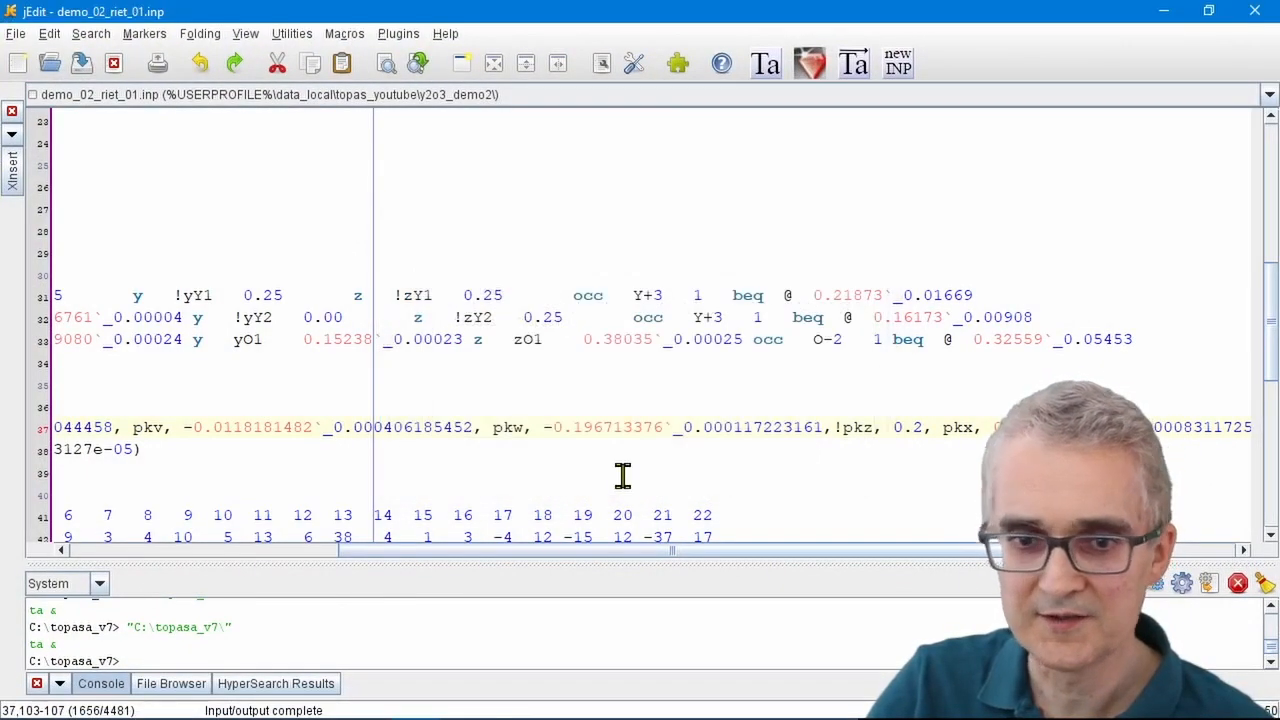
pyautogui.moveTo(546, 427); pyautogui.dragTo(660, 427)
pyautogui.moveTo(557, 550); pyautogui.dragTo(386, 551)
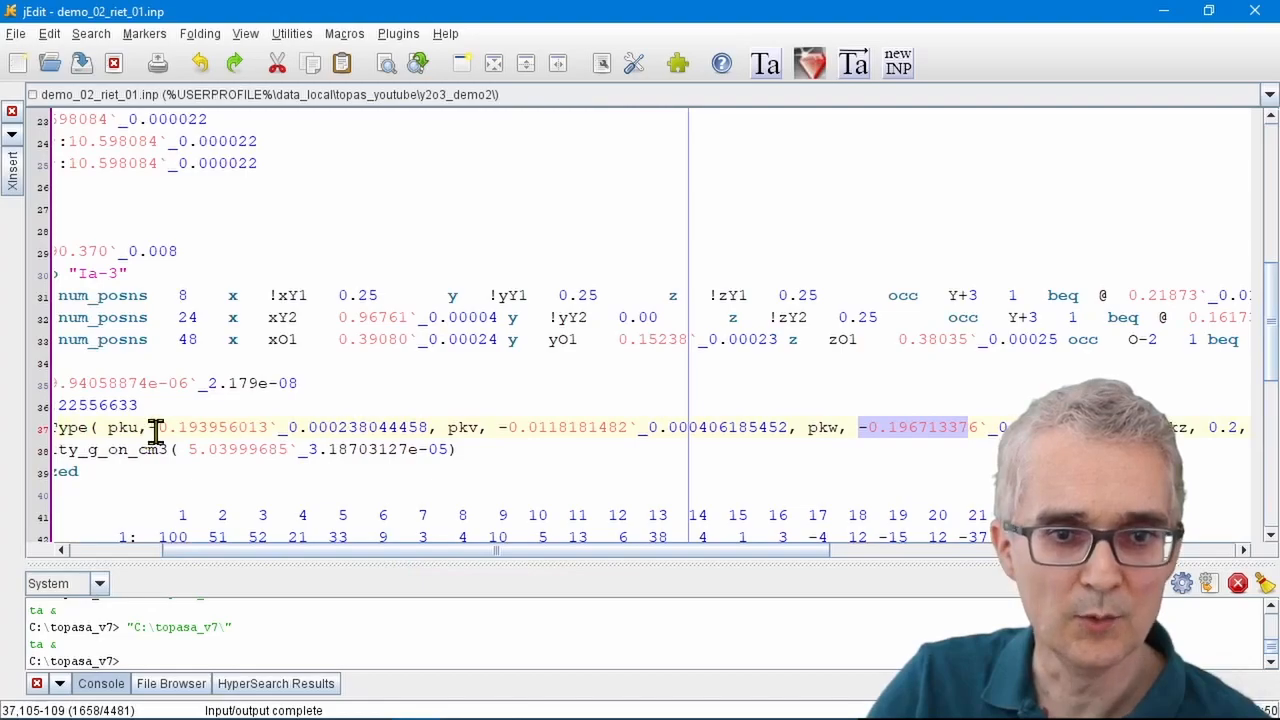
pyautogui.moveTo(155, 430); pyautogui.dragTo(231, 430)
# - Set the fixed pkz value to 0.0 and save the input for TOPAS-Academic
pyautogui.moveTo(434, 551); pyautogui.dragTo(673, 551)
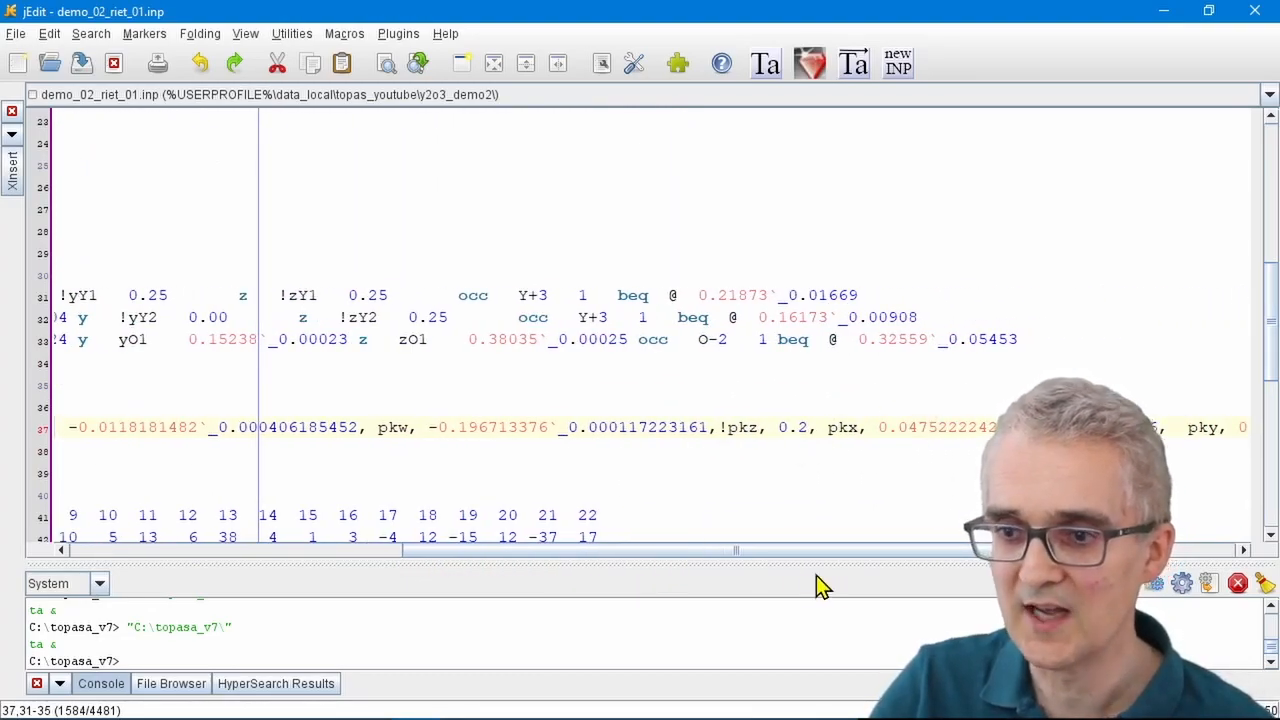
pyautogui.moveTo(782, 548); pyautogui.dragTo(842, 548)
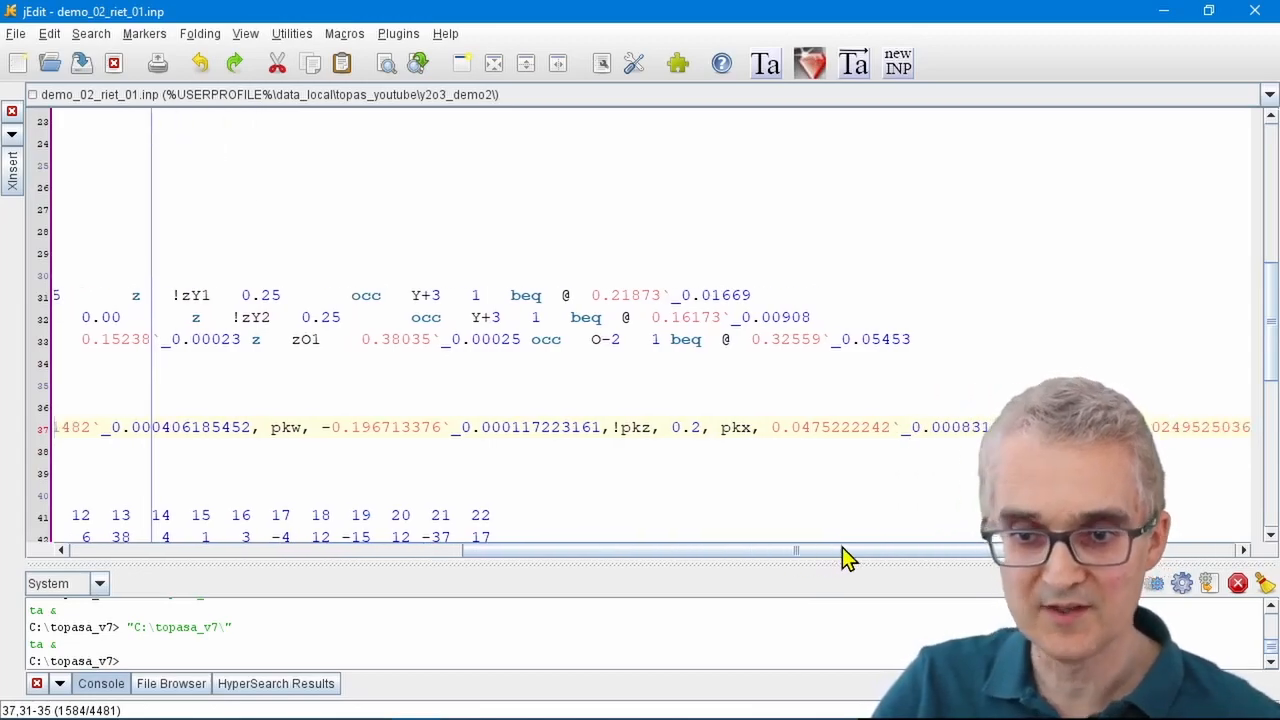
pyautogui.click(689, 427)
pyautogui.press('BackSpace')
pyautogui.write('0')
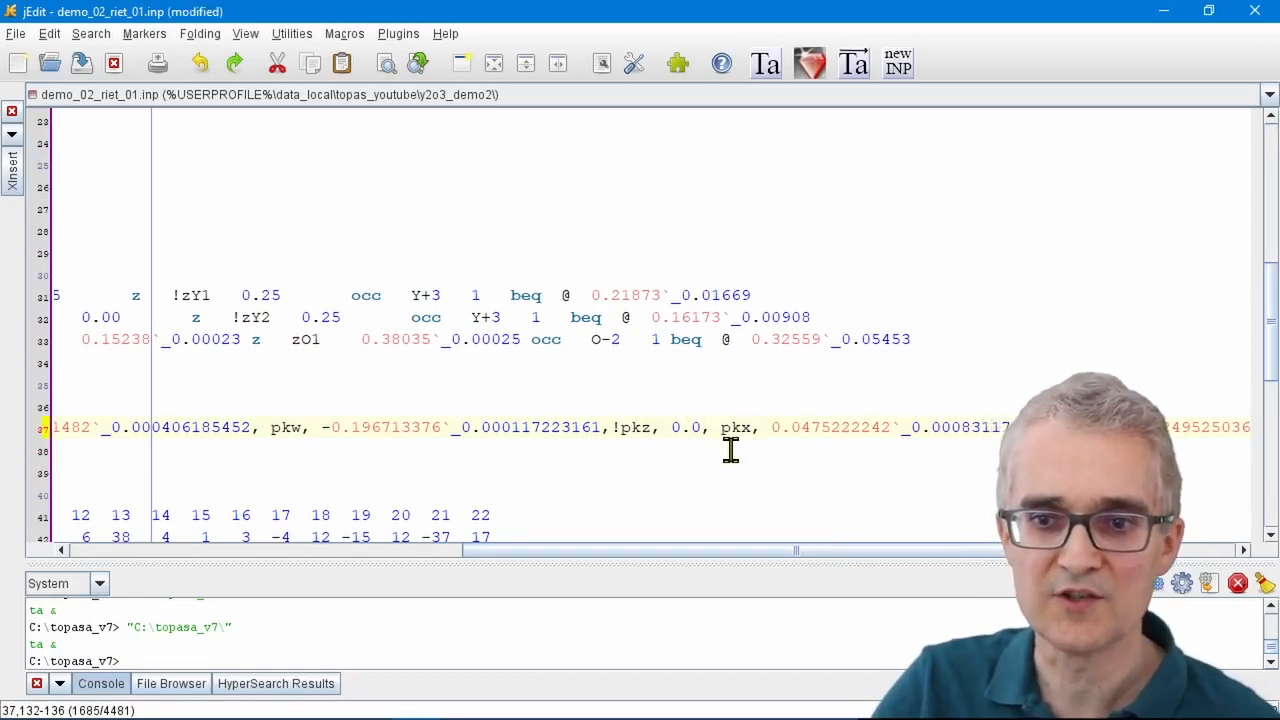
pyautogui.click(806, 63)
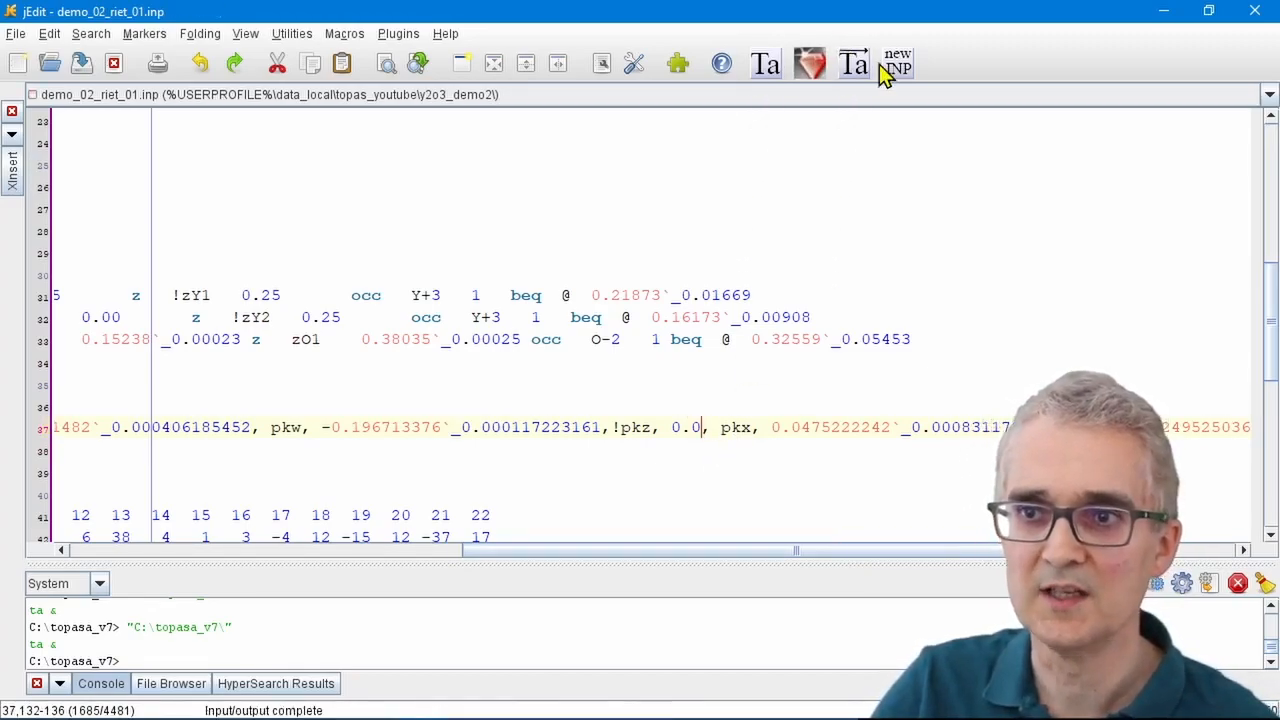
# - Switch to TOPAS-Academic, run the refinement with pkz fixed at 0.0, and accept the update of demo_02_riet_01.inp
pyautogui.click(1160, 12)
pyautogui.click(716, 98)
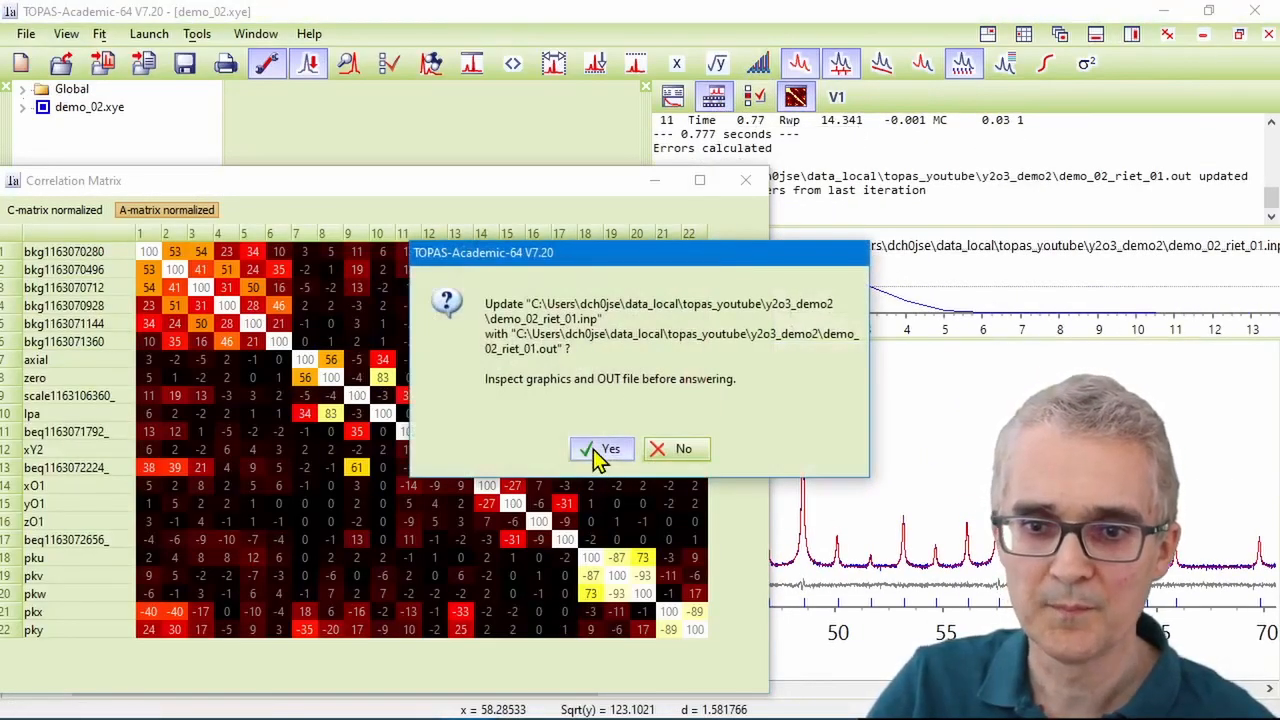
pyautogui.click(590, 450)
# - Return to jEdit, dismiss the reload notice, and check the refined peak-shape values beside the fixed pkz
pyautogui.click(1164, 12)
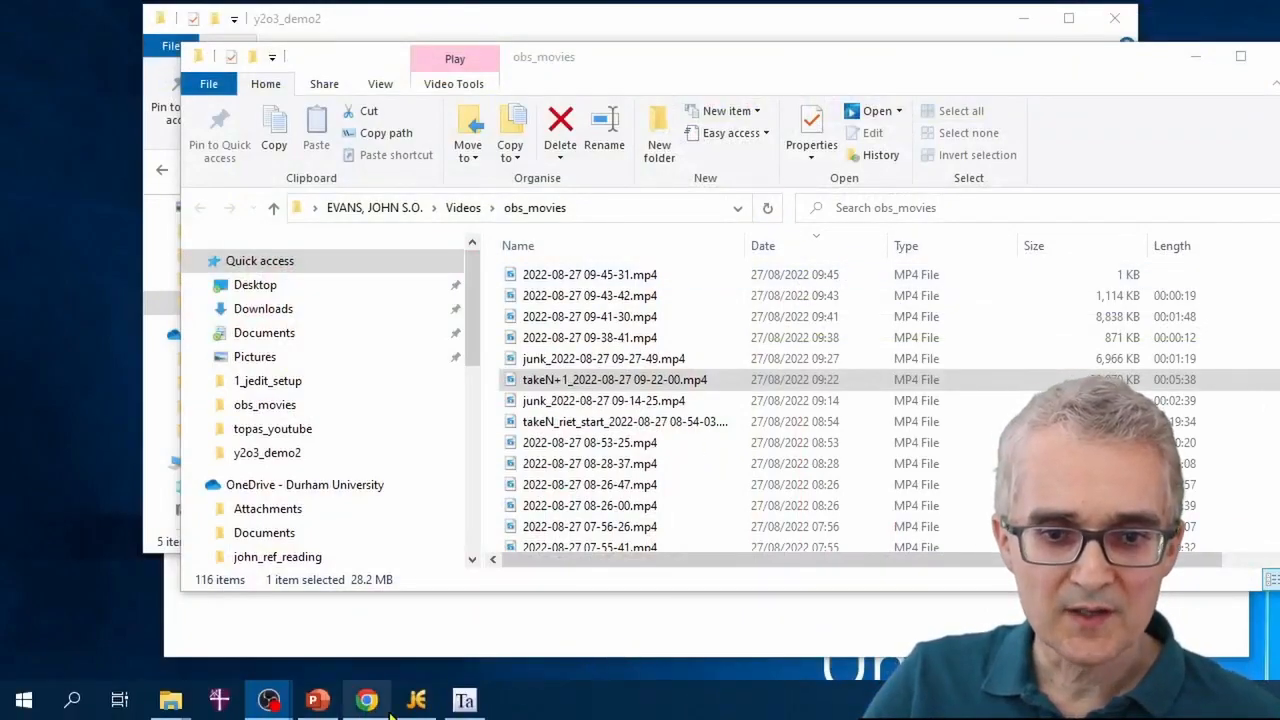
pyautogui.click(422, 700)
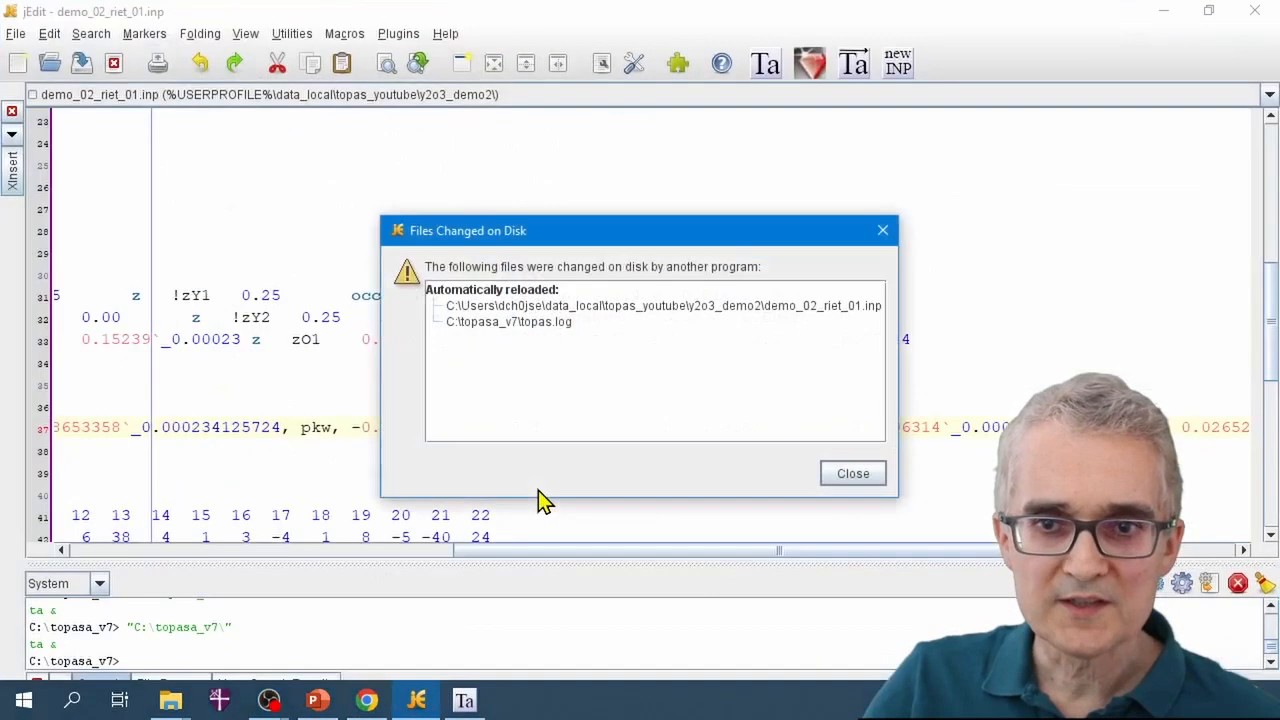
pyautogui.click(857, 476)
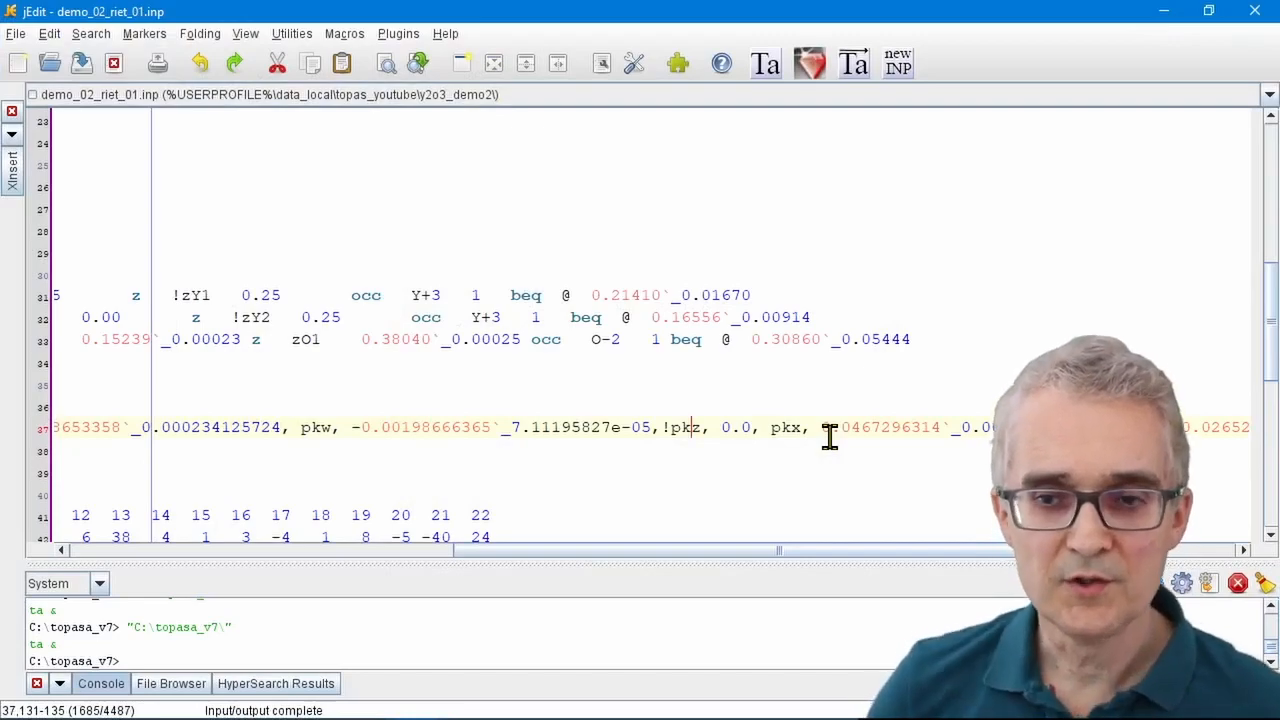